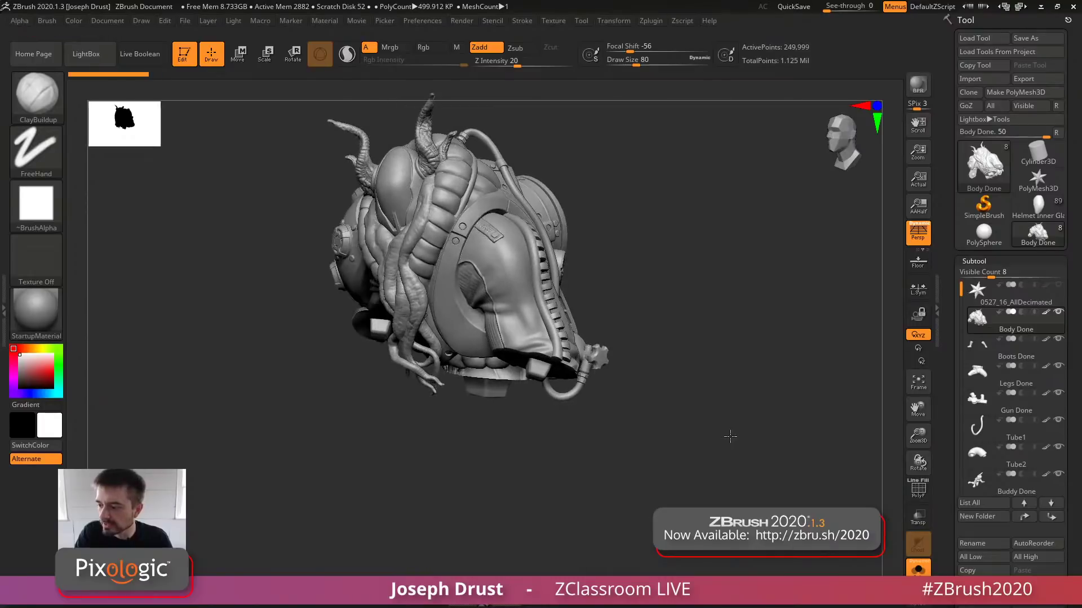
# Select the Boots Done and Legs Done subtools one after the other and inspect each from several angles
pyautogui.click(1010, 351)
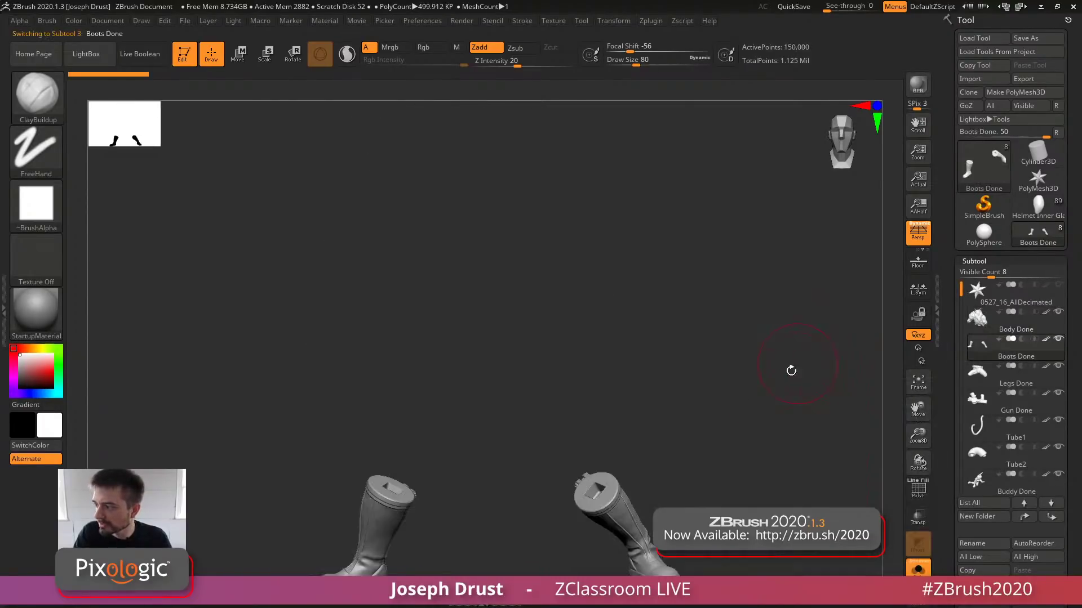
pyautogui.moveTo(757, 314)
pyautogui.mouseDown()
pyautogui.moveTo(755, 338)
pyautogui.moveTo(755, 309)
pyautogui.moveTo(689, 336)
pyautogui.moveTo(749, 319)
pyautogui.mouseUp()
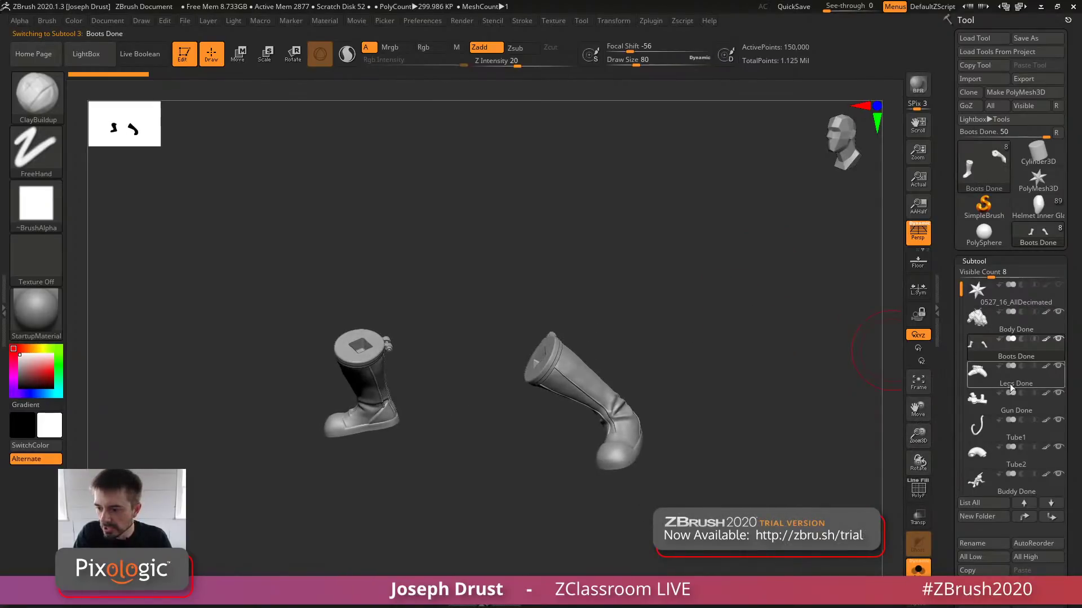
pyautogui.click(1008, 382)
pyautogui.moveTo(733, 372); pyautogui.dragTo(791, 413)
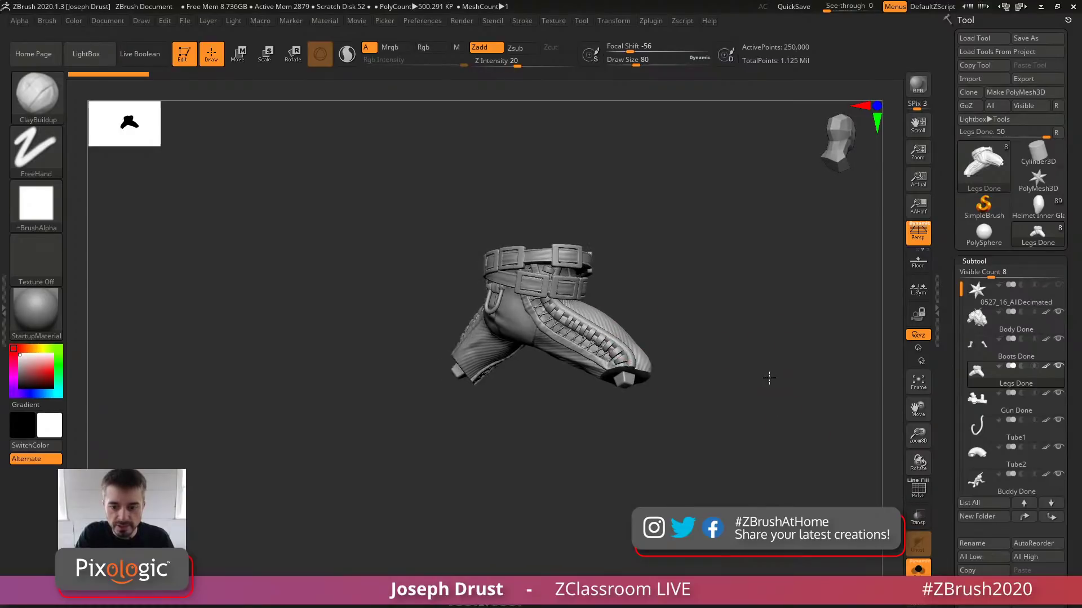
# Select the Gun Done subtool and examine the gun, gloves and key sockets from all sides
pyautogui.click(1003, 402)
pyautogui.moveTo(852, 361); pyautogui.dragTo(730, 322)
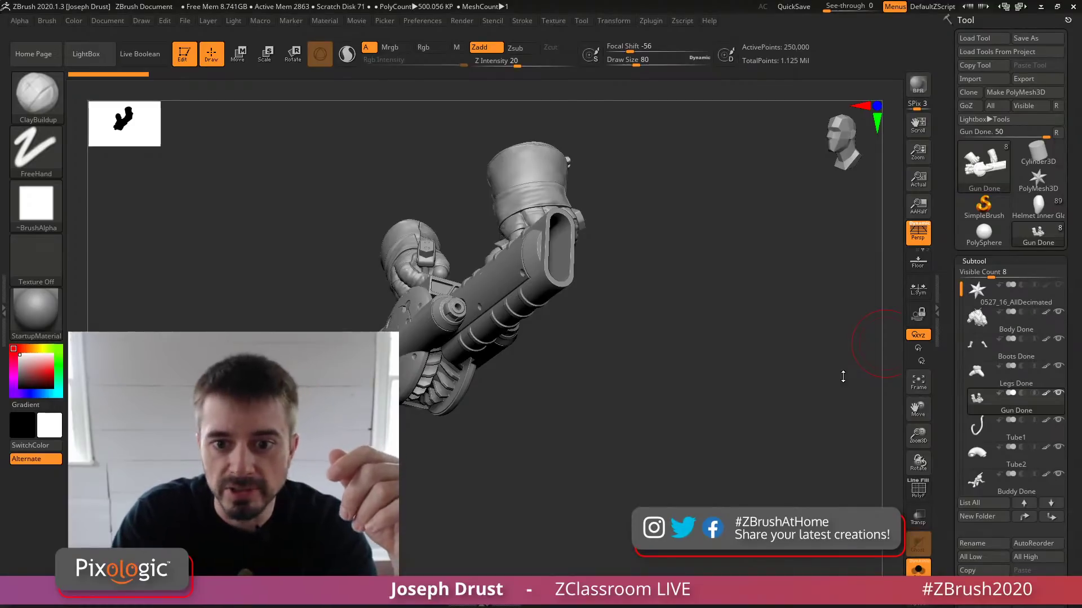
pyautogui.moveTo(843, 376); pyautogui.dragTo(707, 308)
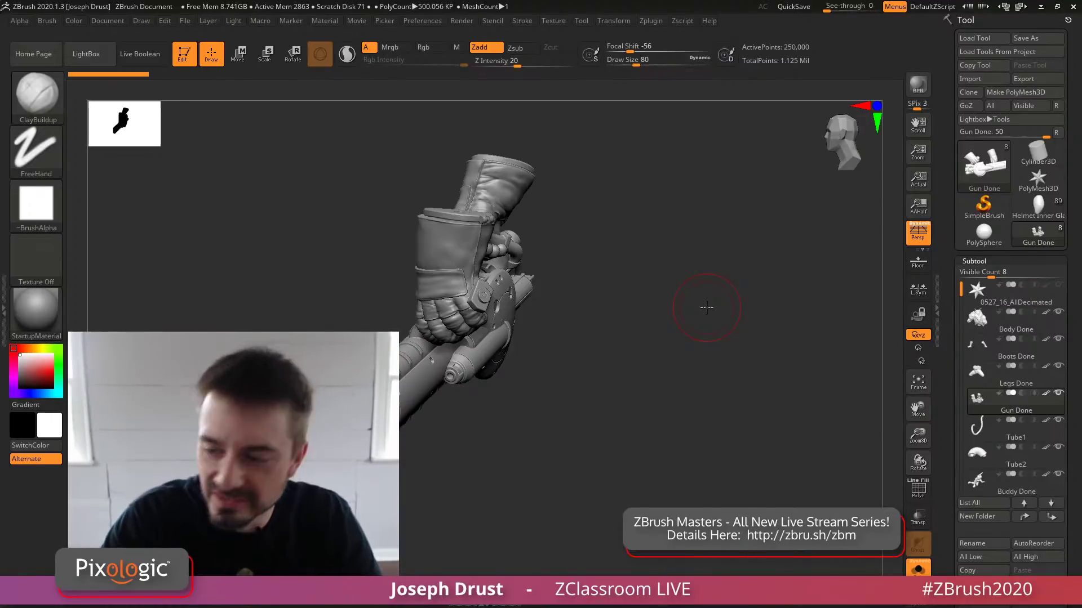
pyautogui.moveTo(694, 293); pyautogui.dragTo(717, 331)
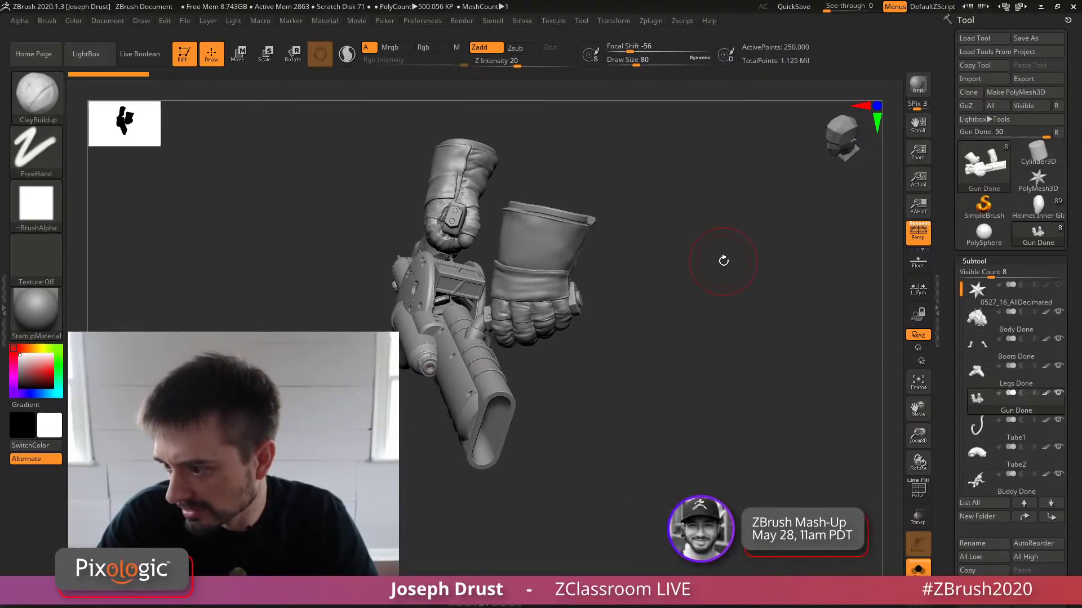
pyautogui.moveTo(724, 261); pyautogui.dragTo(693, 367)
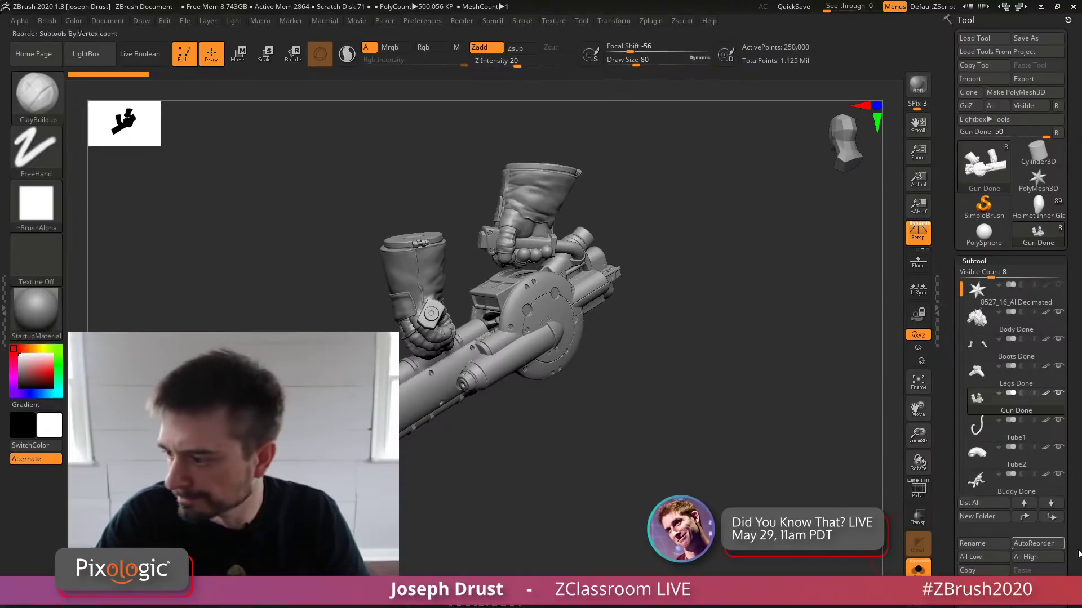
pyautogui.moveTo(772, 313); pyautogui.dragTo(768, 404)
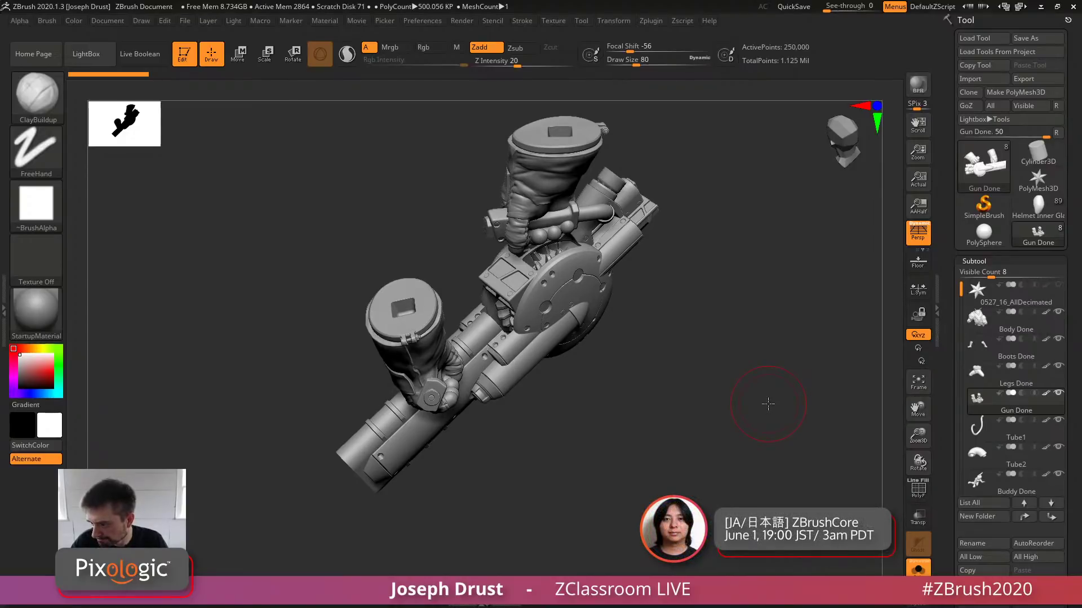
pyautogui.moveTo(768, 405); pyautogui.dragTo(718, 394)
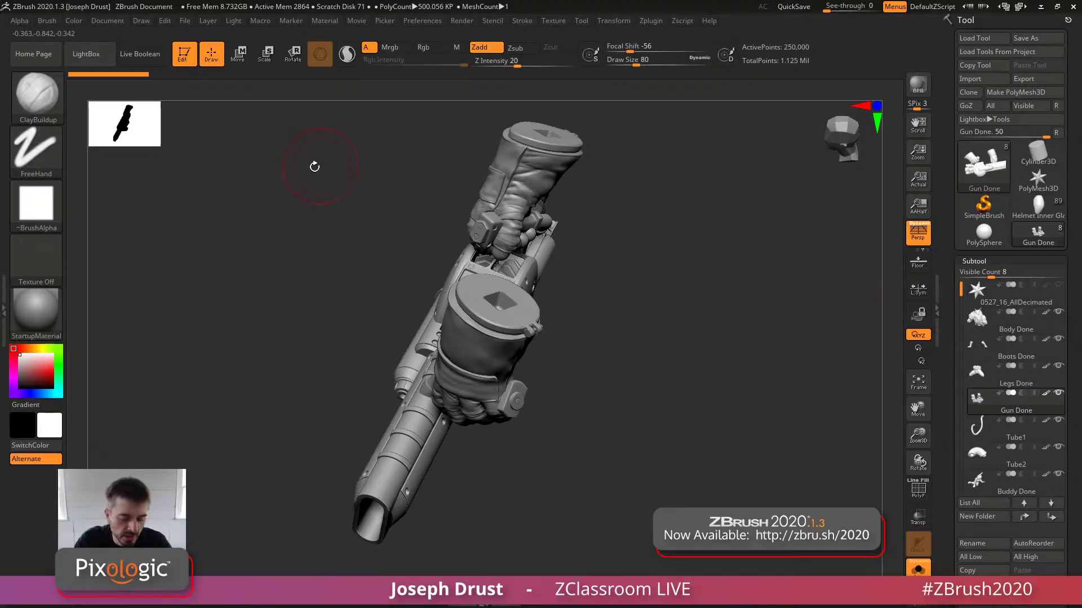
# Browse the brush library, opening the Form folder and returning to the main list of brush folders
pyautogui.press(',')
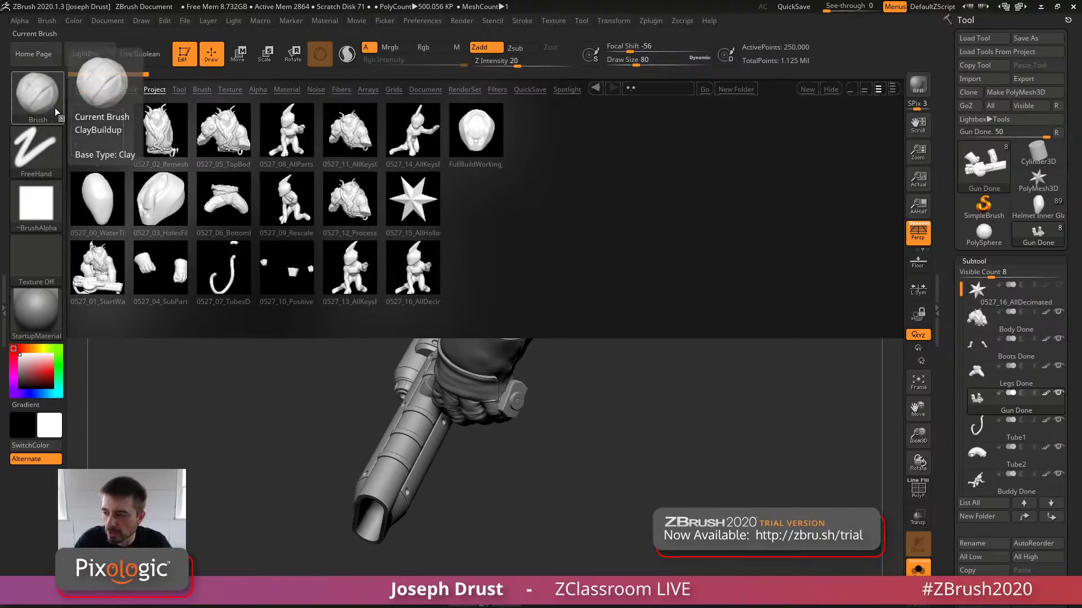
pyautogui.click(194, 88)
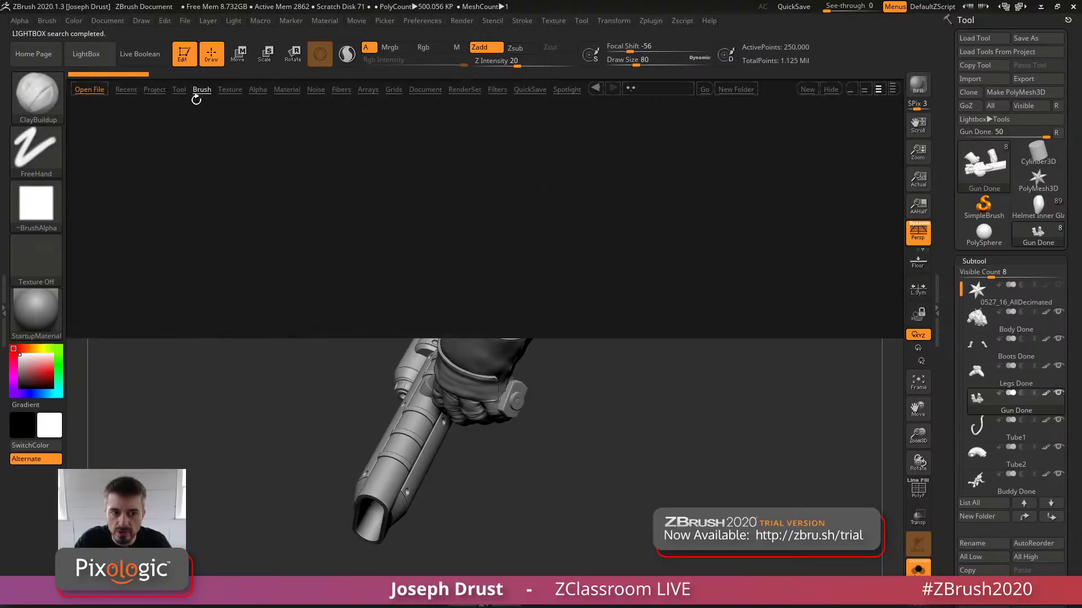
pyautogui.click(230, 199)
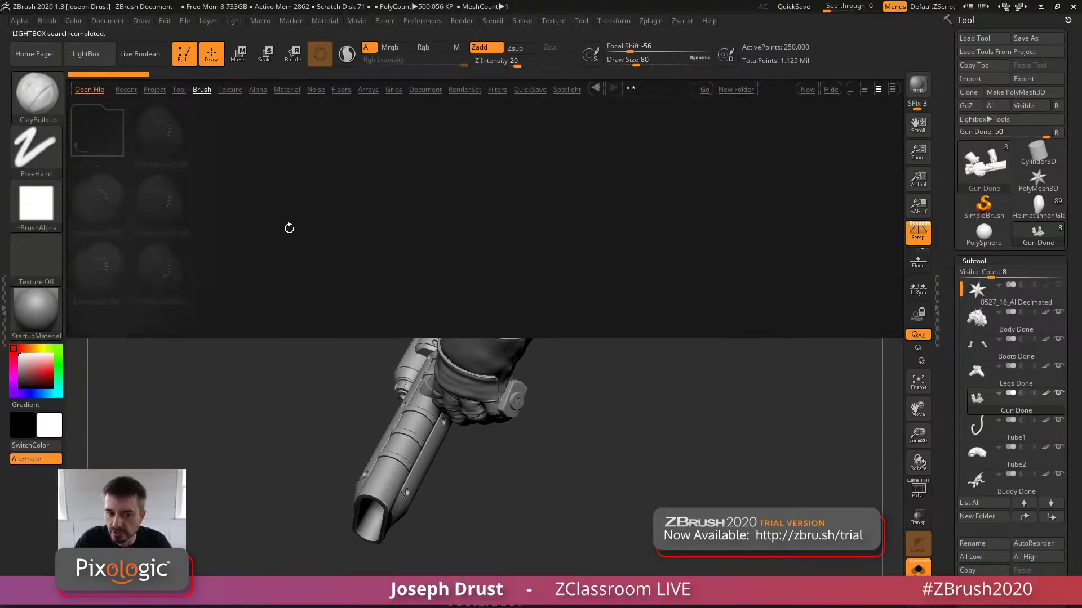
pyautogui.click(705, 21)
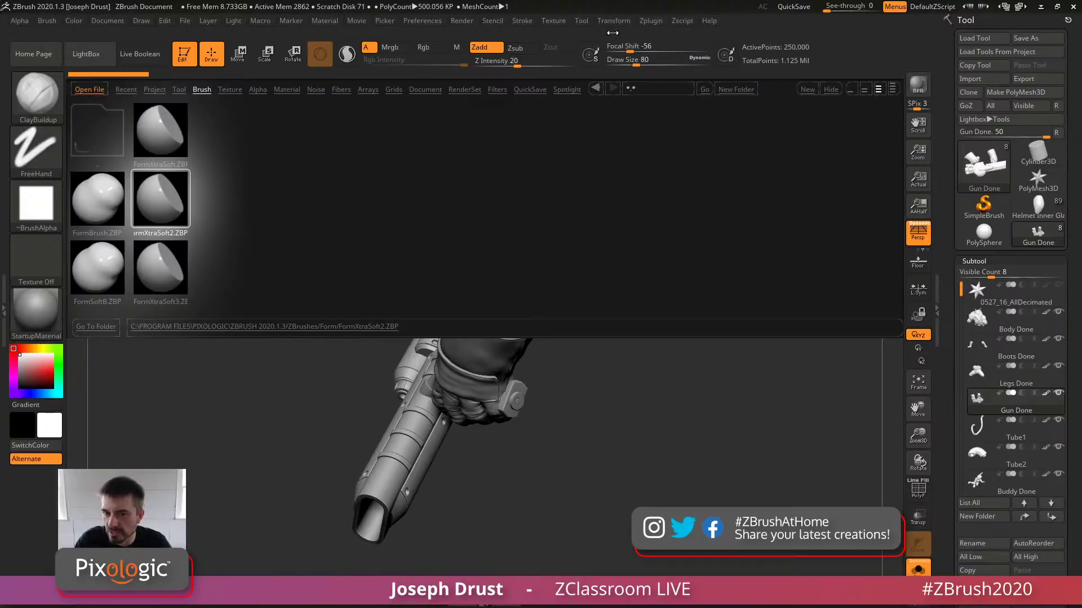
pyautogui.doubleClick(107, 132)
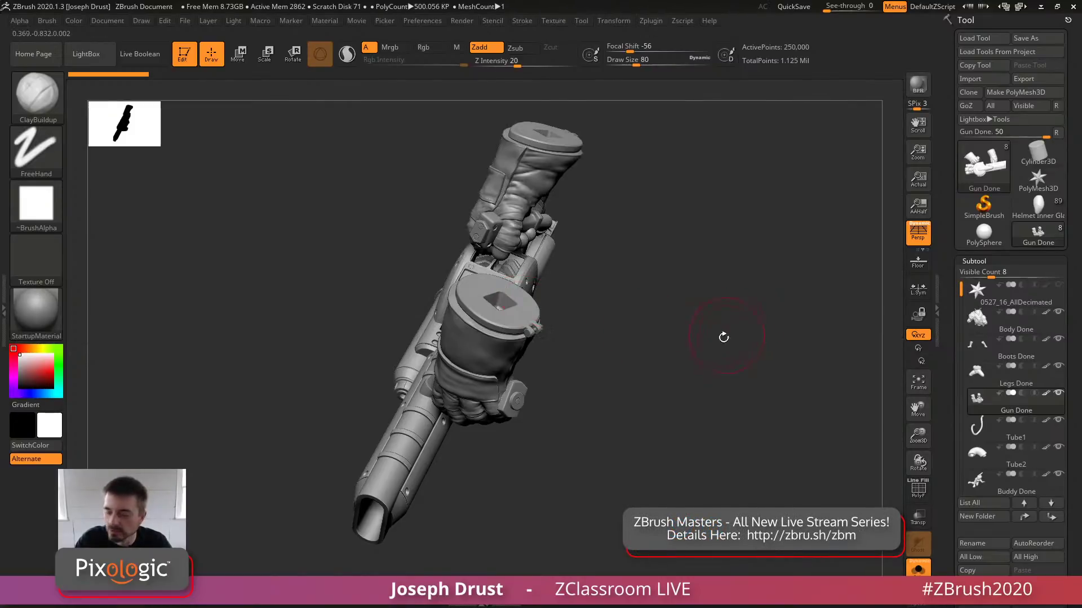
pyautogui.moveTo(722, 333); pyautogui.dragTo(676, 326)
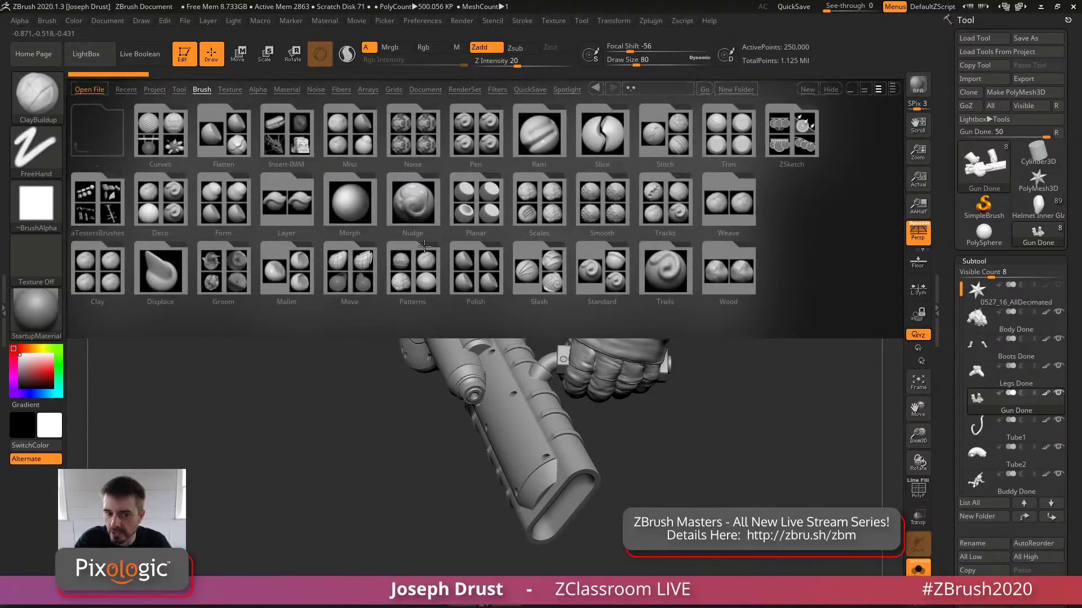
# Look through the loaded sculpting brushes and the Reset All Brushes option in the brush settings
pyautogui.click(47, 110)
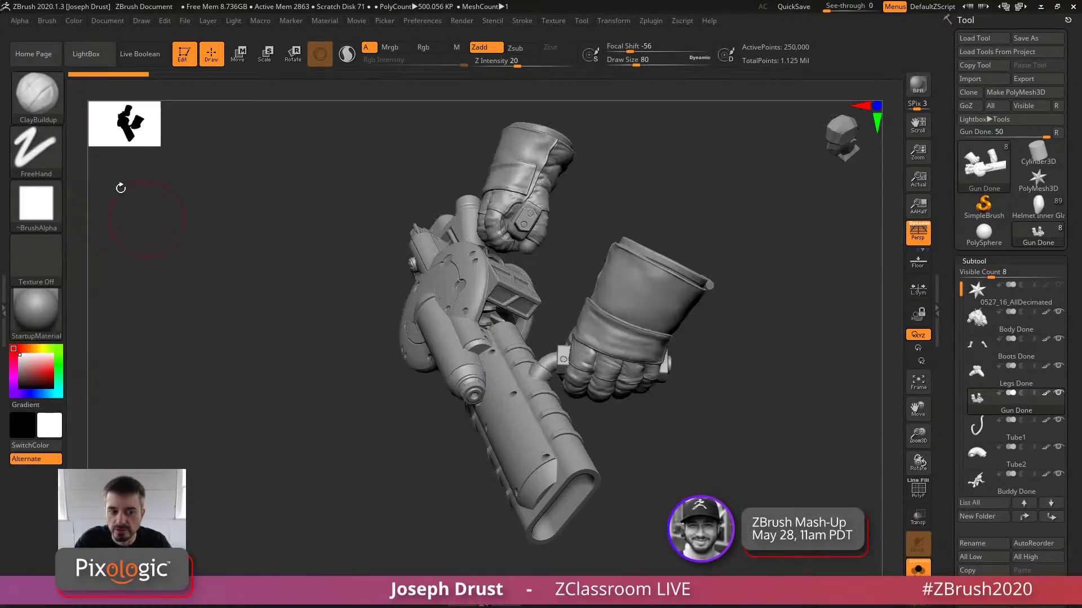
pyautogui.click(63, 114)
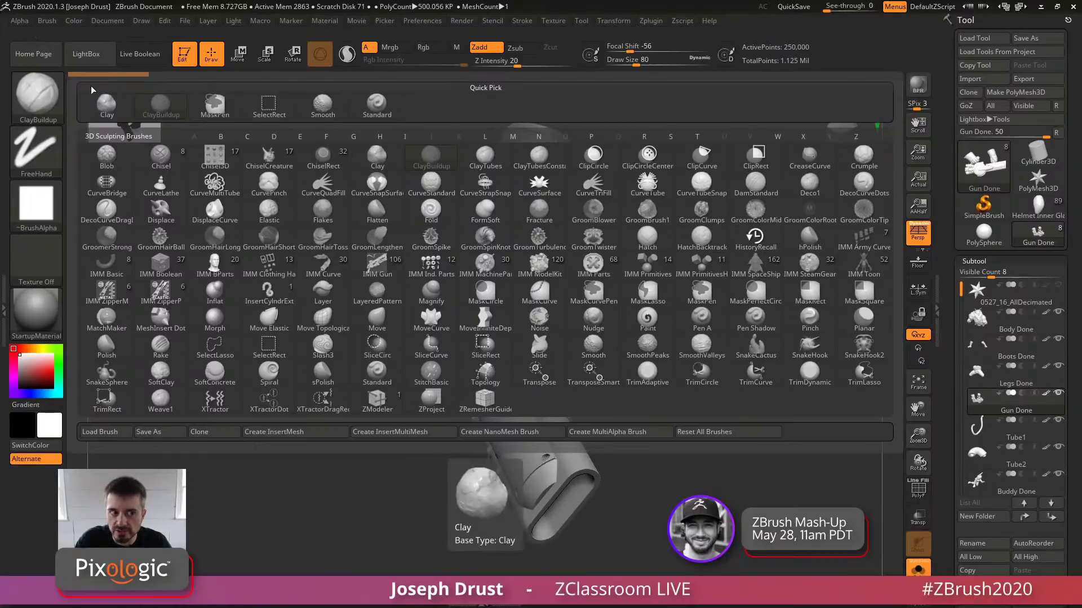
pyautogui.click(47, 20)
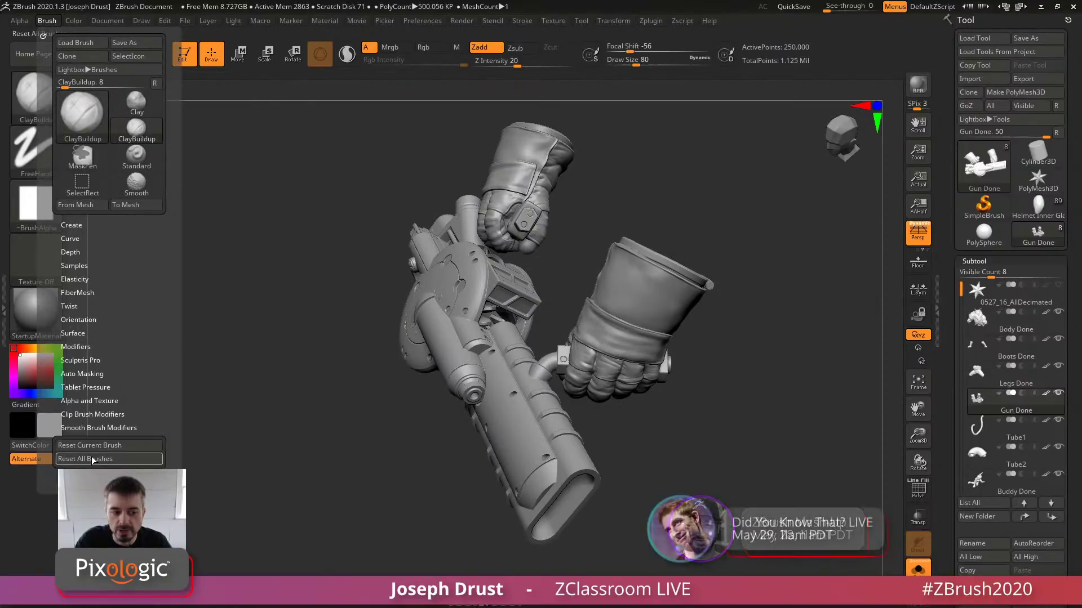
pyautogui.click(119, 457)
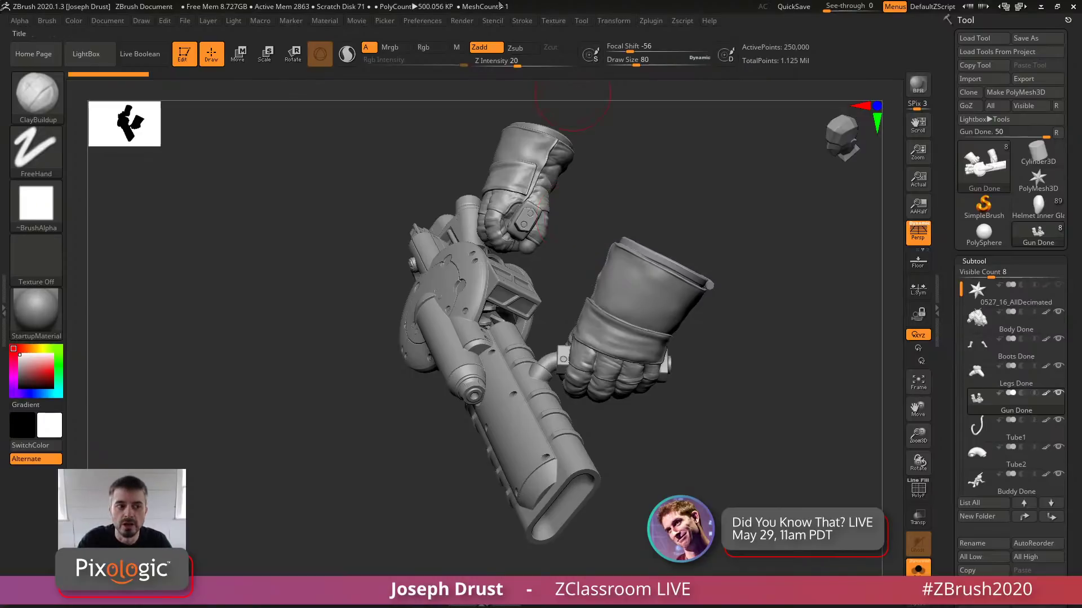
# Compare the loaded sculpting brushes with the extra brush folders in LightBox, and close the library
pyautogui.click(43, 90)
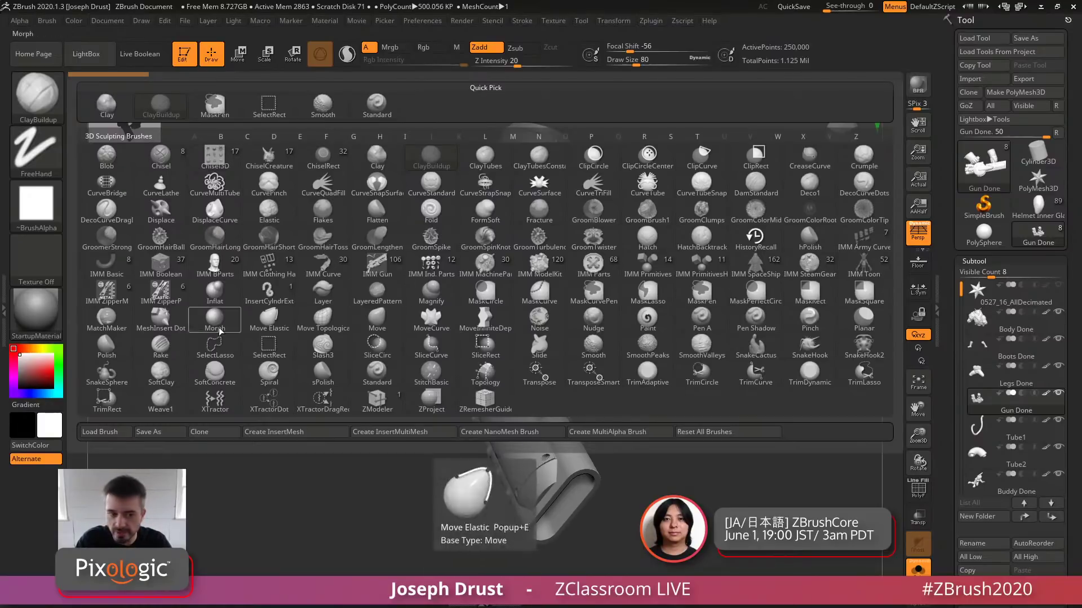
pyautogui.click(73, 21)
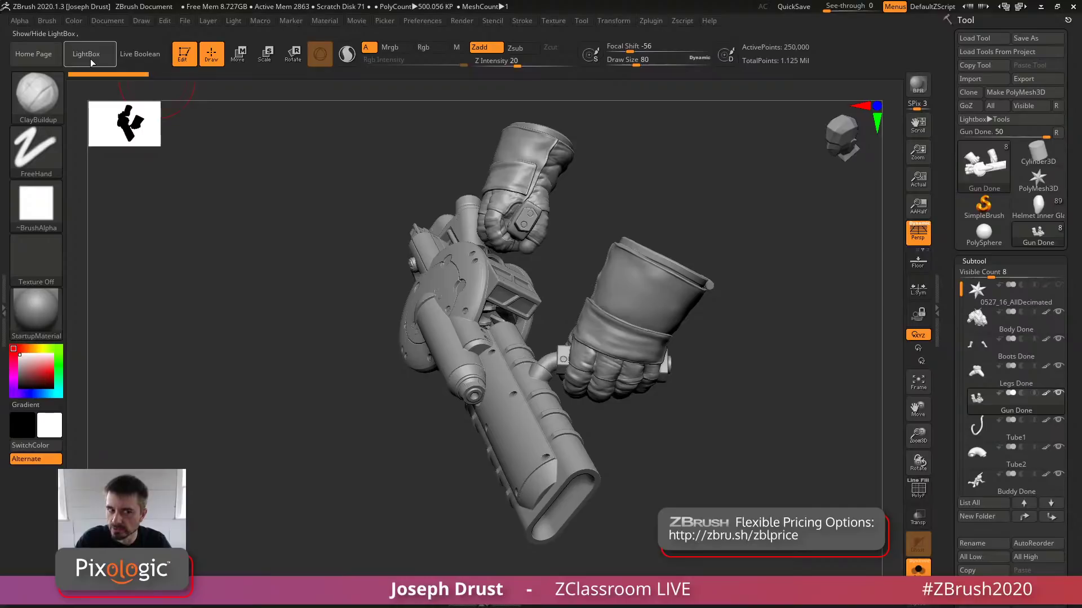
pyautogui.click(89, 55)
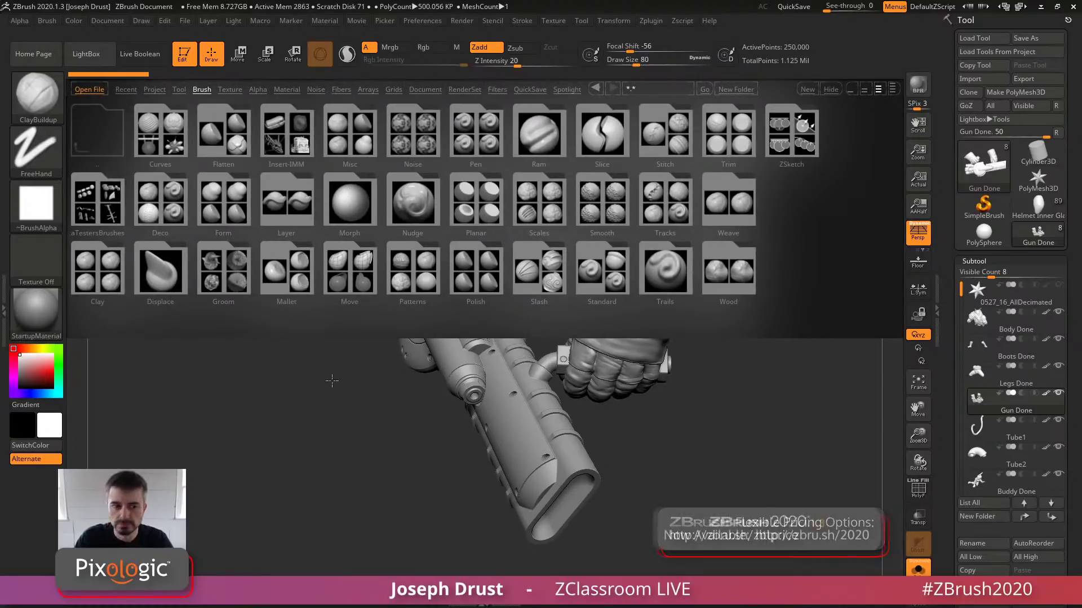
pyautogui.press(',')
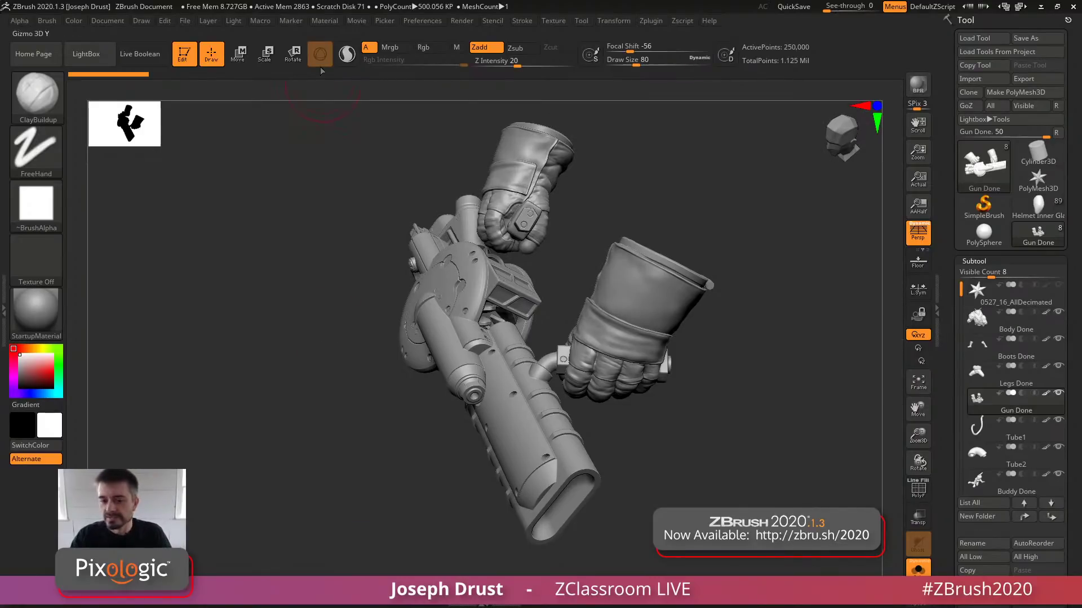
# Go through the Tube1, Tube2 and Buddy Done subtools and view them in isolation
pyautogui.moveTo(792, 380)
pyautogui.mouseDown()
pyautogui.moveTo(838, 403)
pyautogui.moveTo(768, 406)
pyautogui.moveTo(749, 364)
pyautogui.moveTo(766, 399)
pyautogui.moveTo(804, 355)
pyautogui.moveTo(788, 373)
pyautogui.moveTo(772, 362)
pyautogui.moveTo(771, 379)
pyautogui.mouseUp()
pyautogui.press('Down')
pyautogui.press('Down')
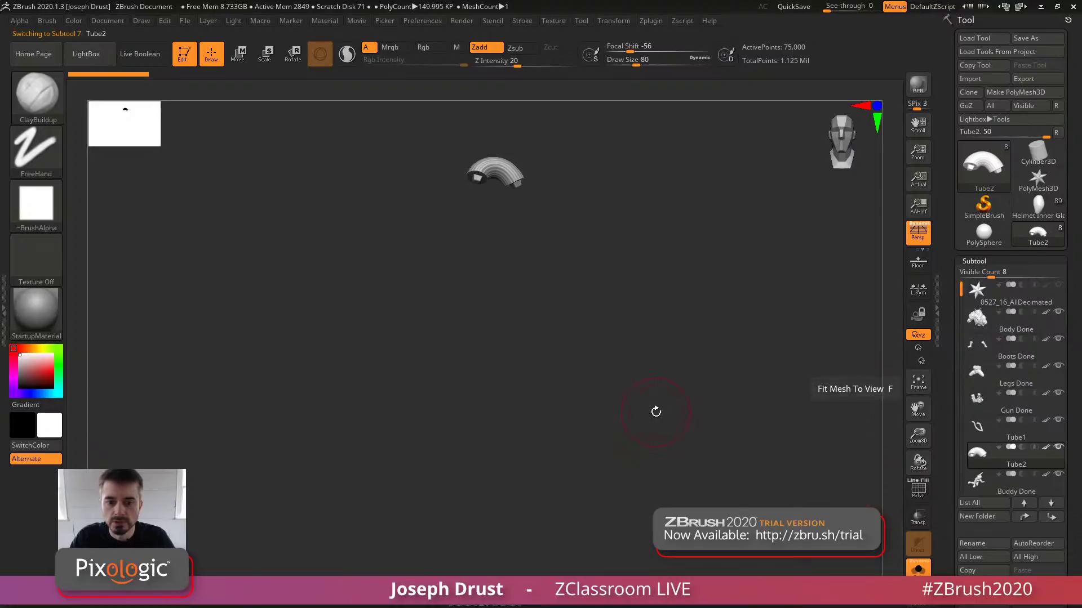
pyautogui.press('Down')
pyautogui.moveTo(751, 377); pyautogui.dragTo(736, 394)
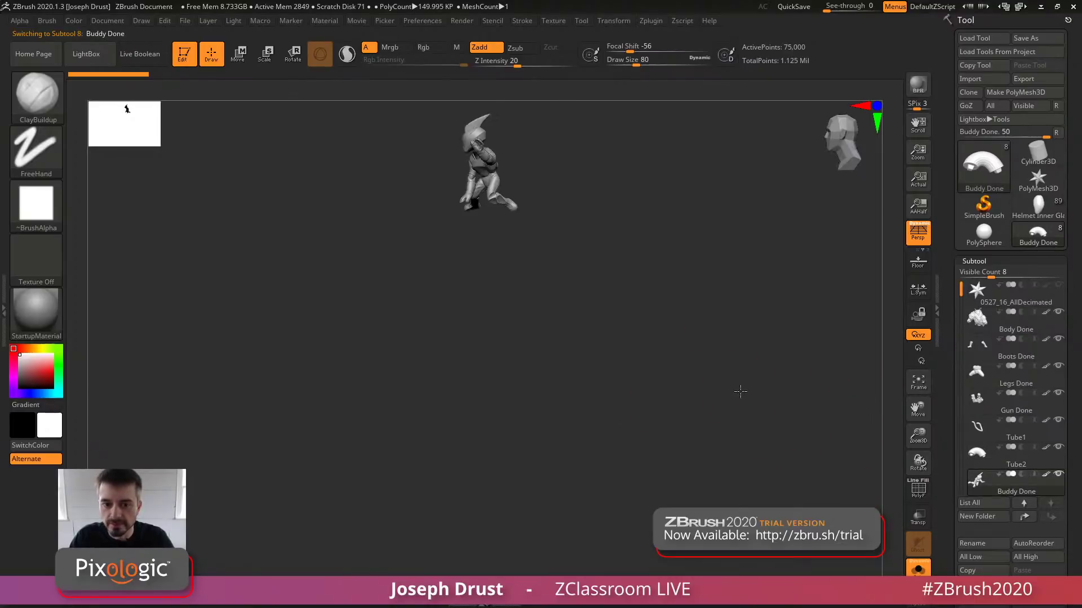
pyautogui.moveTo(661, 360); pyautogui.dragTo(660, 388)
# Turn off Solo mode, select the Boots Done subtool and examine the complete figure from front and back
pyautogui.moveTo(960, 289); pyautogui.dragTo(960, 334)
pyautogui.click(917, 569)
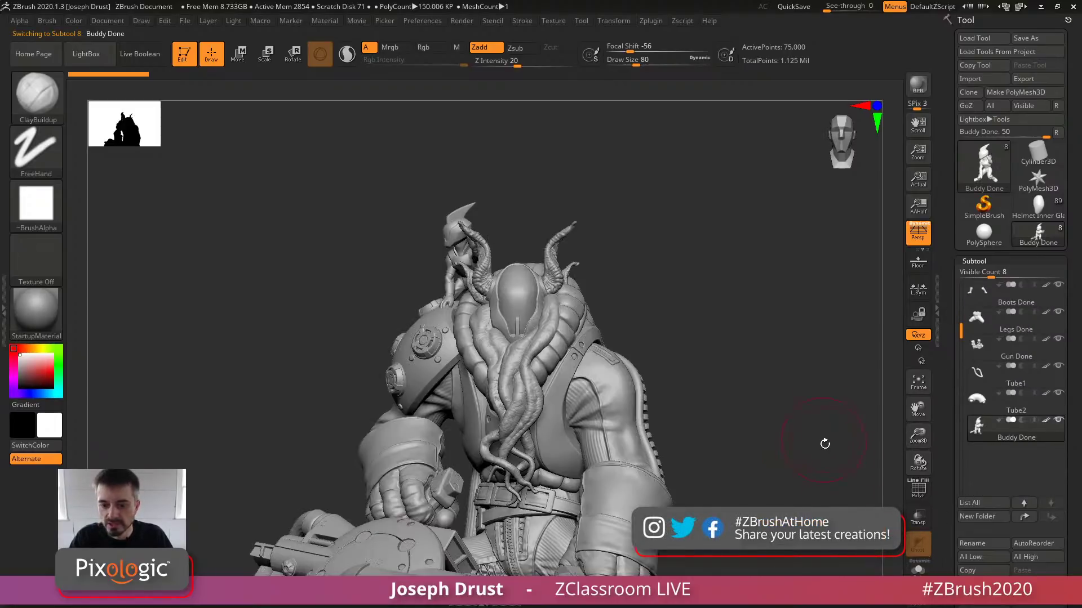
pyautogui.moveTo(825, 443); pyautogui.dragTo(732, 242)
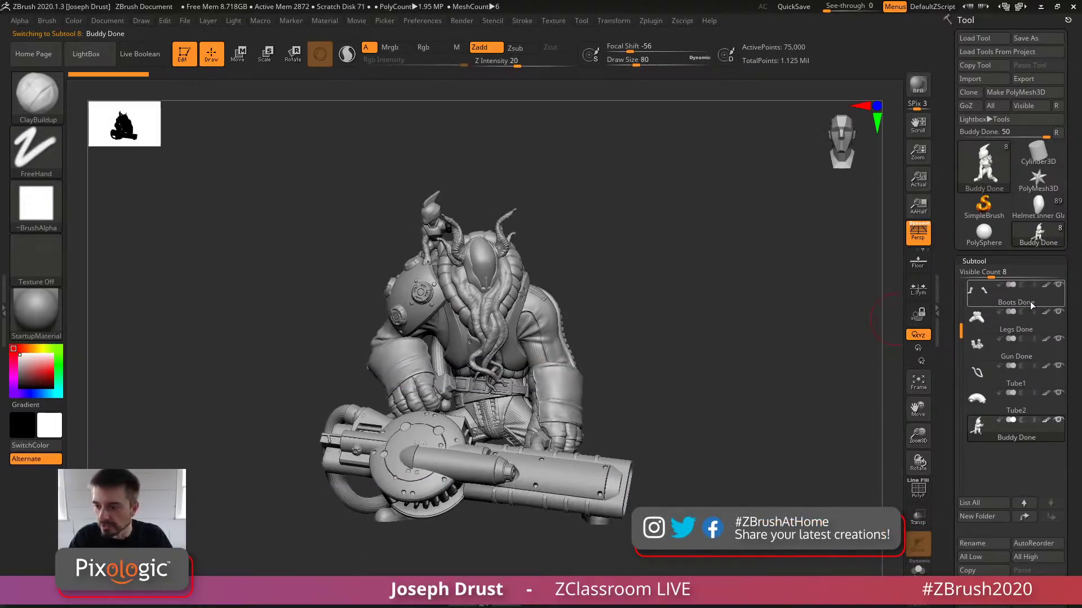
pyautogui.click(1032, 303)
pyautogui.moveTo(777, 346); pyautogui.dragTo(683, 369)
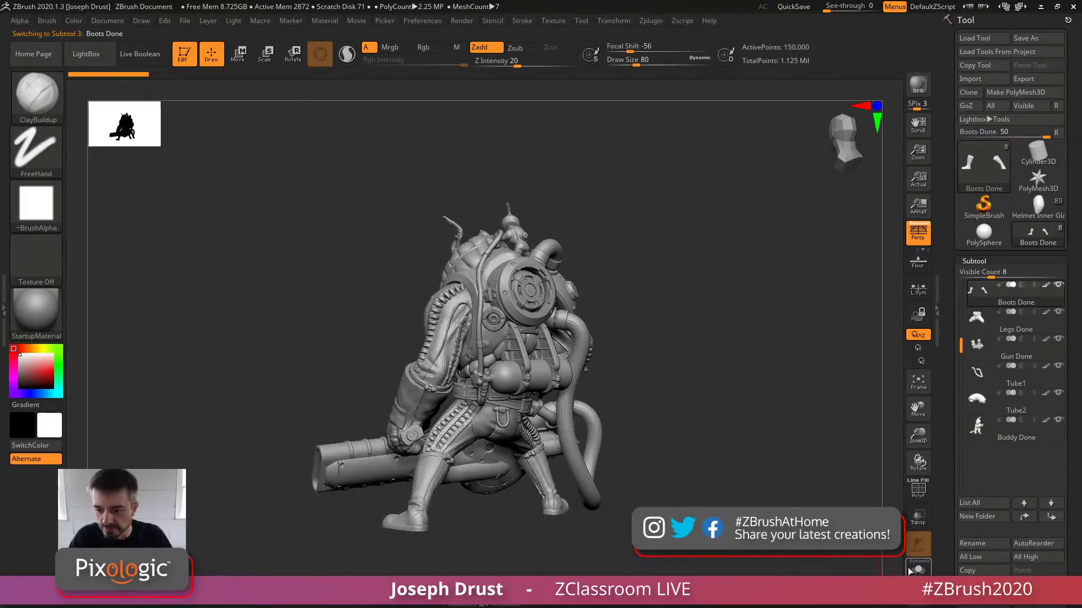
# Turn on Solo mode to inspect the Boots Done subtool, and select Buddy Done to view it alone
pyautogui.click(913, 570)
pyautogui.moveTo(825, 454); pyautogui.dragTo(748, 401)
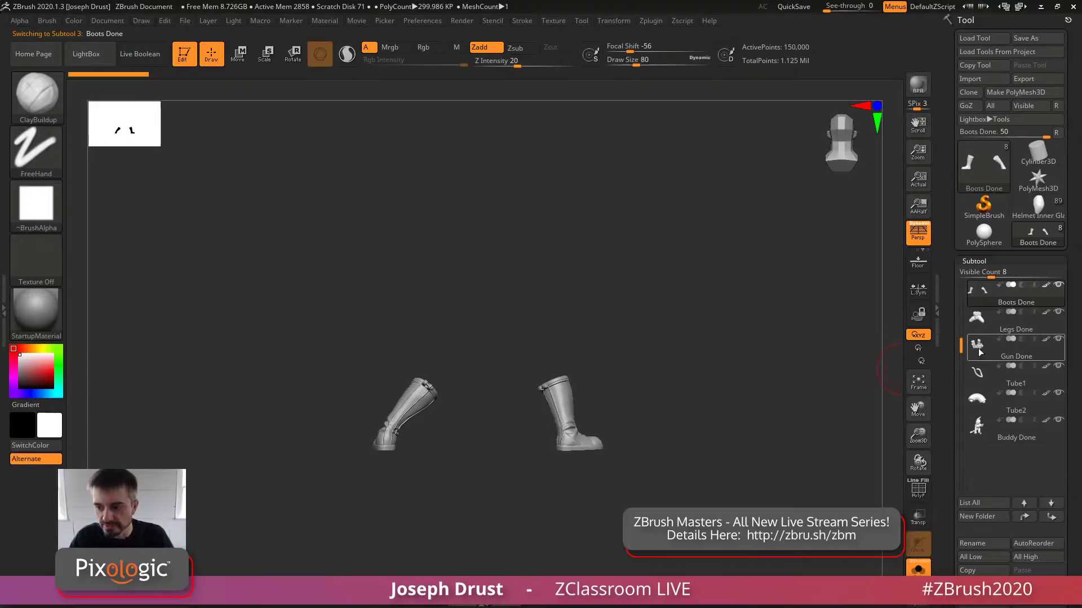
pyautogui.moveTo(989, 335)
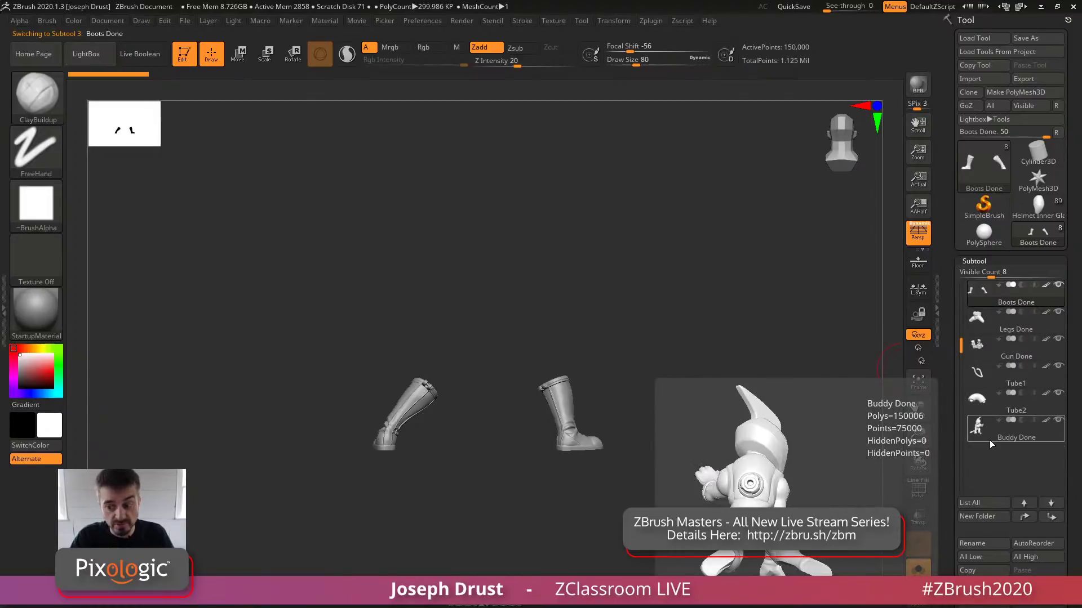
pyautogui.click(993, 435)
pyautogui.moveTo(823, 372); pyautogui.dragTo(781, 361)
# Inspect the Gun Done, Legs Done and Tube1 subtools one by one in isolation
pyautogui.click(991, 353)
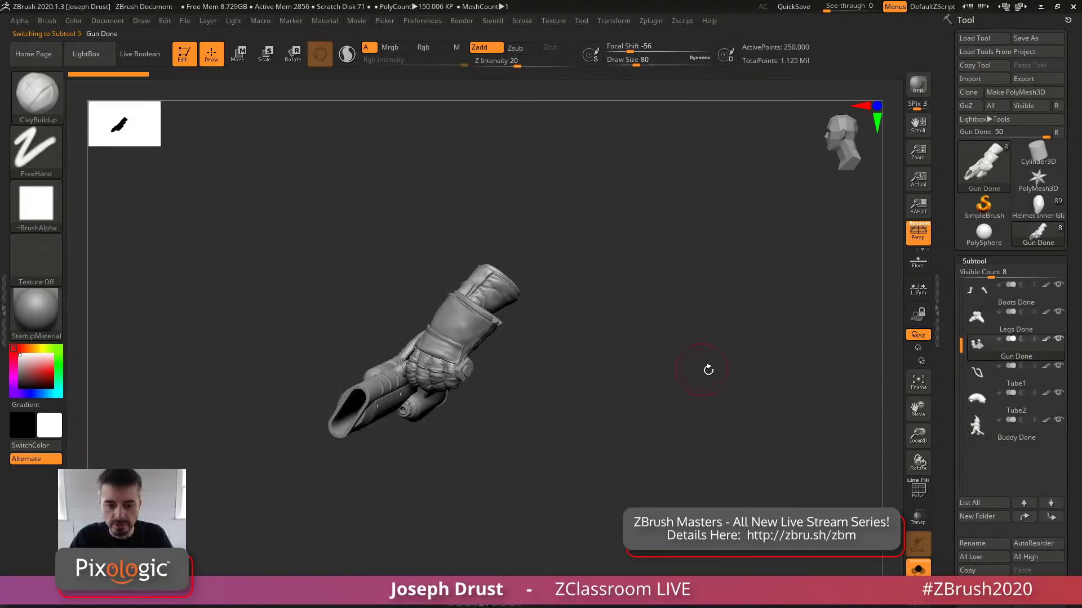
pyautogui.moveTo(708, 370); pyautogui.dragTo(876, 446)
pyautogui.click(995, 331)
pyautogui.click(1006, 377)
# Select the Body Done subtool and examine the torso and its arm and waist connectors
pyautogui.moveTo(961, 327); pyautogui.dragTo(960, 277)
pyautogui.click(1005, 331)
pyautogui.keyDown('alt'); pyautogui.moveTo(764, 398); pyautogui.dragTo(777, 312); pyautogui.keyUp('alt')
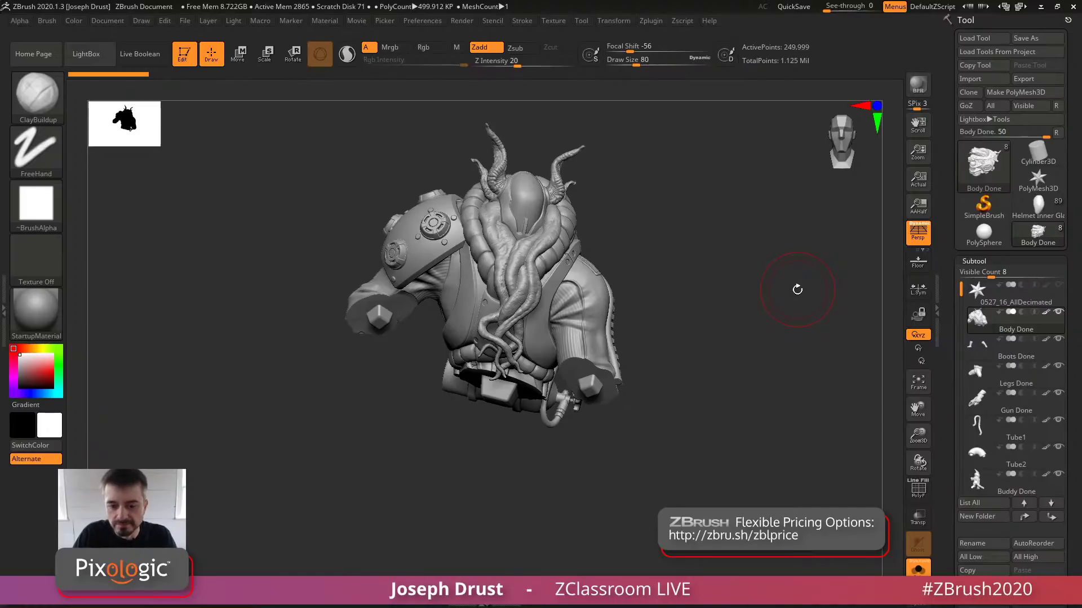
pyautogui.moveTo(781, 201); pyautogui.dragTo(794, 343)
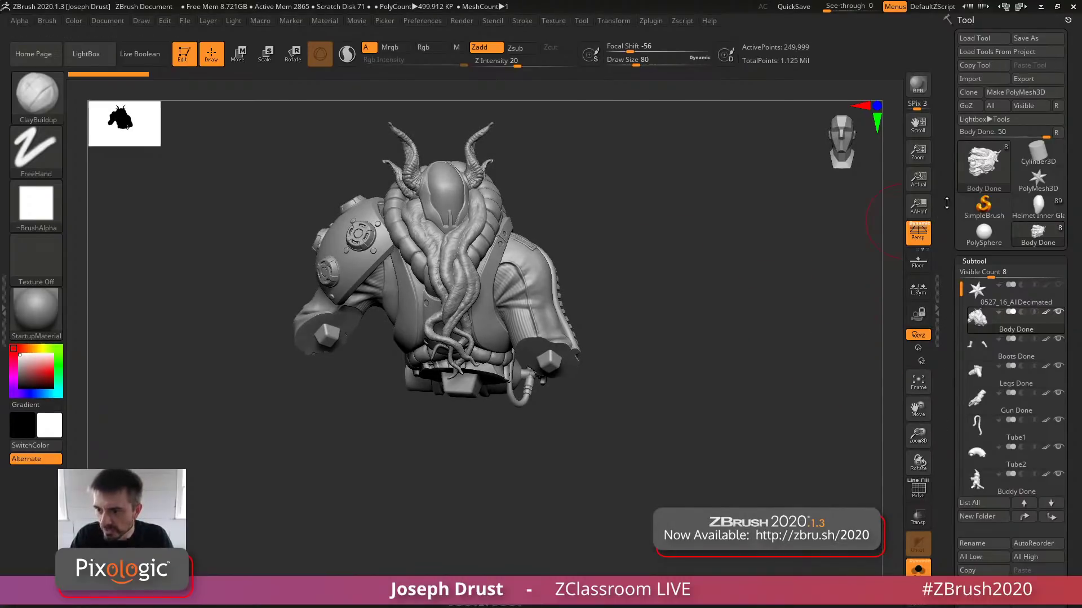
# Switch the active tool to Helmet Inner Glass, the full figure with 89 subtools
pyautogui.moveTo(1029, 206)
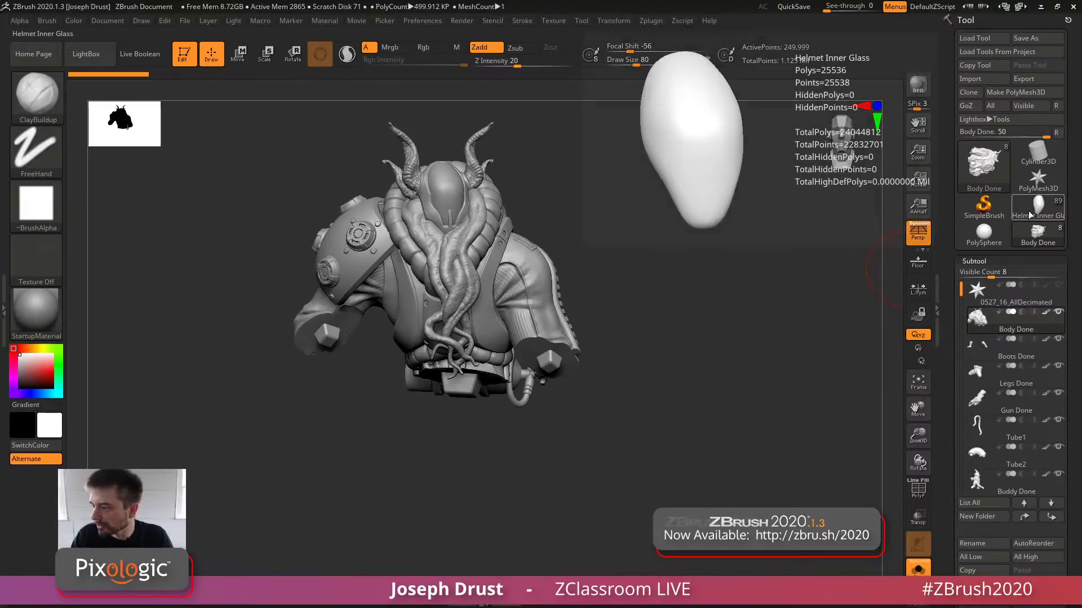
pyautogui.click(1030, 210)
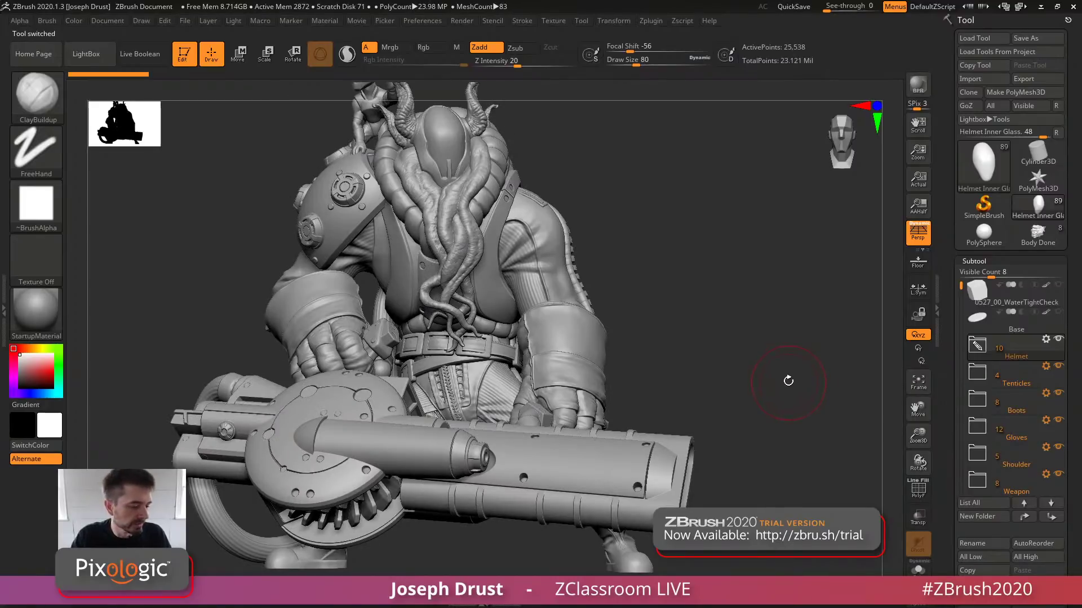
# Show the whole figure and set the subtool list's Visible Count to 13 to list its folders
pyautogui.keyDown('alt'); pyautogui.moveTo(785, 375); pyautogui.dragTo(781, 366); pyautogui.keyUp('alt')
pyautogui.moveTo(768, 303)
pyautogui.keyDown('alt'); pyautogui.mouseDown()
pyautogui.moveTo(792, 309)
pyautogui.moveTo(789, 328)
pyautogui.moveTo(779, 320)
pyautogui.mouseUp(); pyautogui.keyUp('alt')
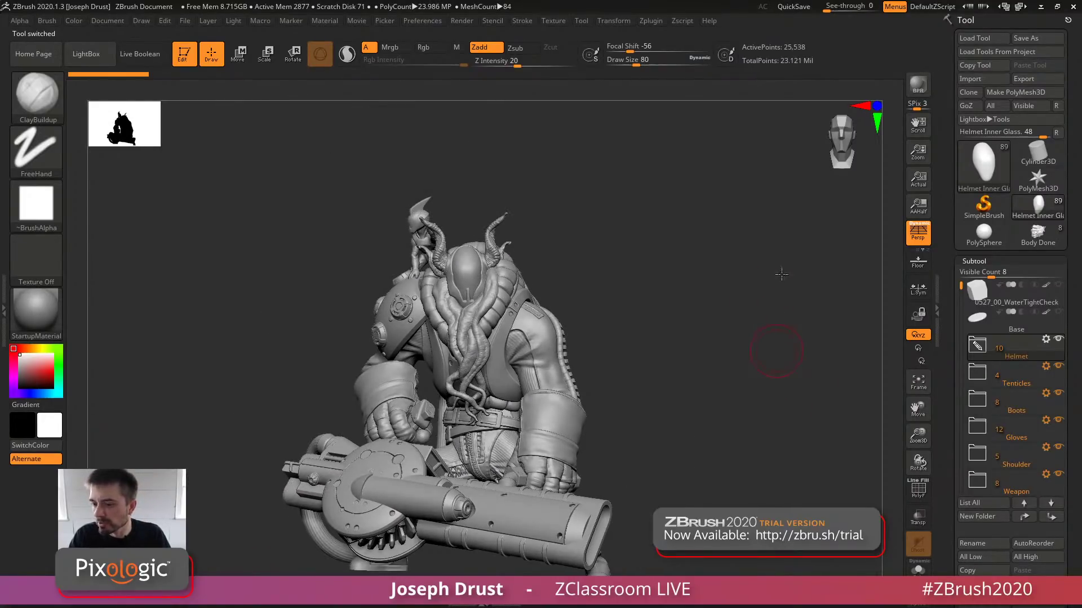
pyautogui.moveTo(782, 275); pyautogui.dragTo(775, 314)
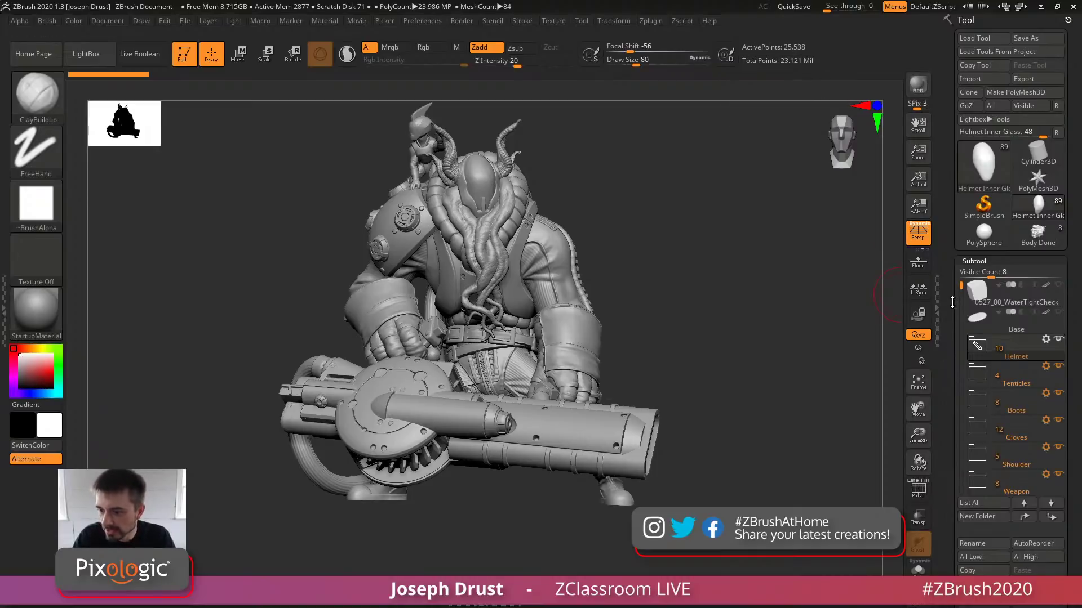
pyautogui.moveTo(952, 302); pyautogui.dragTo(953, 176)
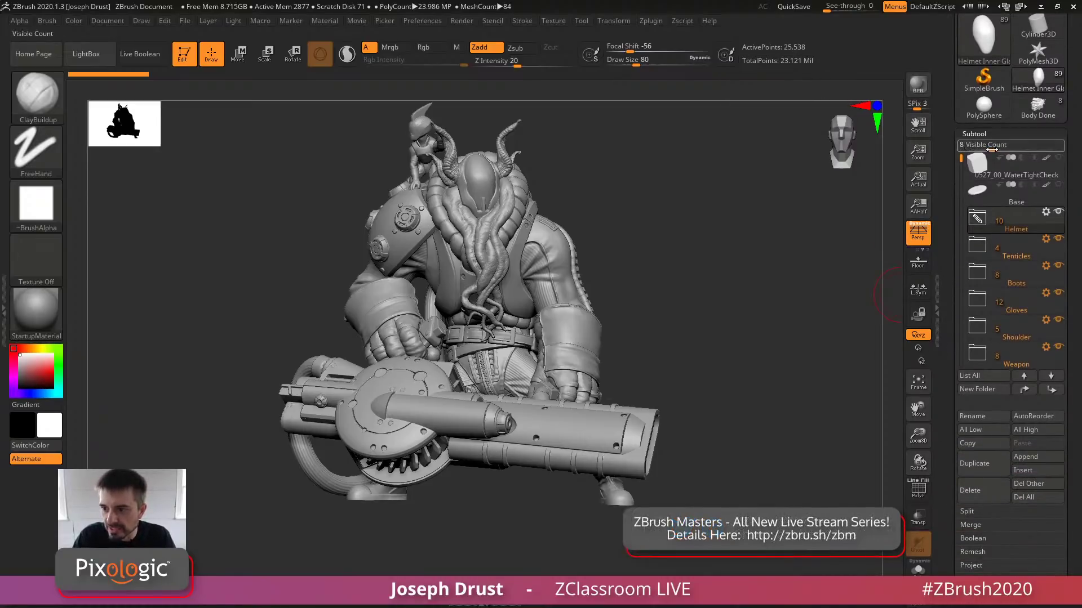
pyautogui.moveTo(994, 146)
pyautogui.mouseDown()
pyautogui.moveTo(1017, 143)
pyautogui.moveTo(1009, 157)
pyautogui.mouseUp()
pyautogui.moveTo(988, 309)
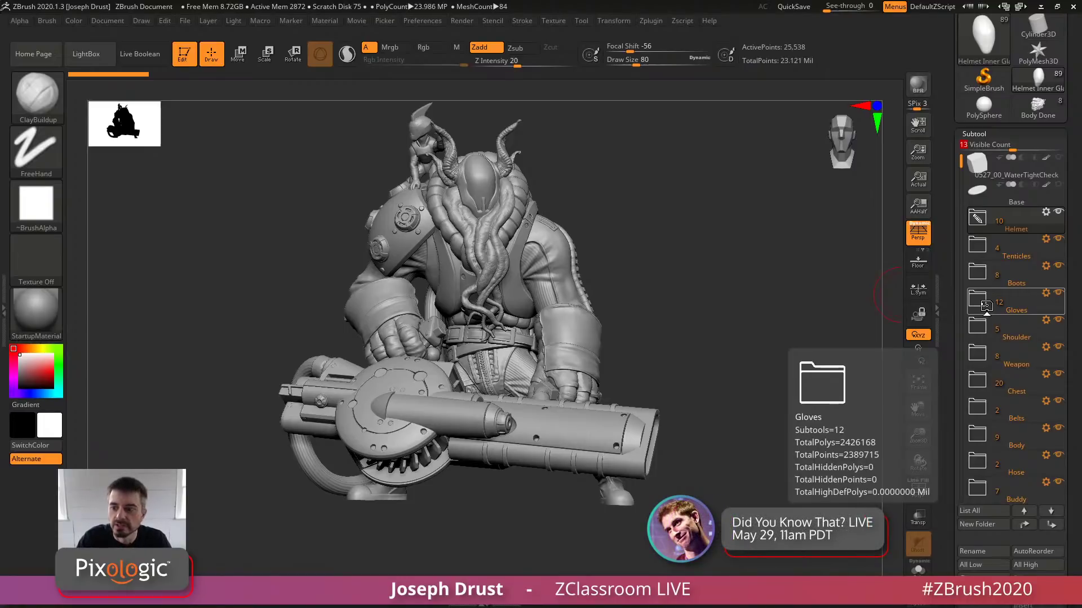
# Look inside the Helmet folder, collapse it, and hide the Helmet, Tenticles, Boots and Gloves folders
pyautogui.click(1006, 223)
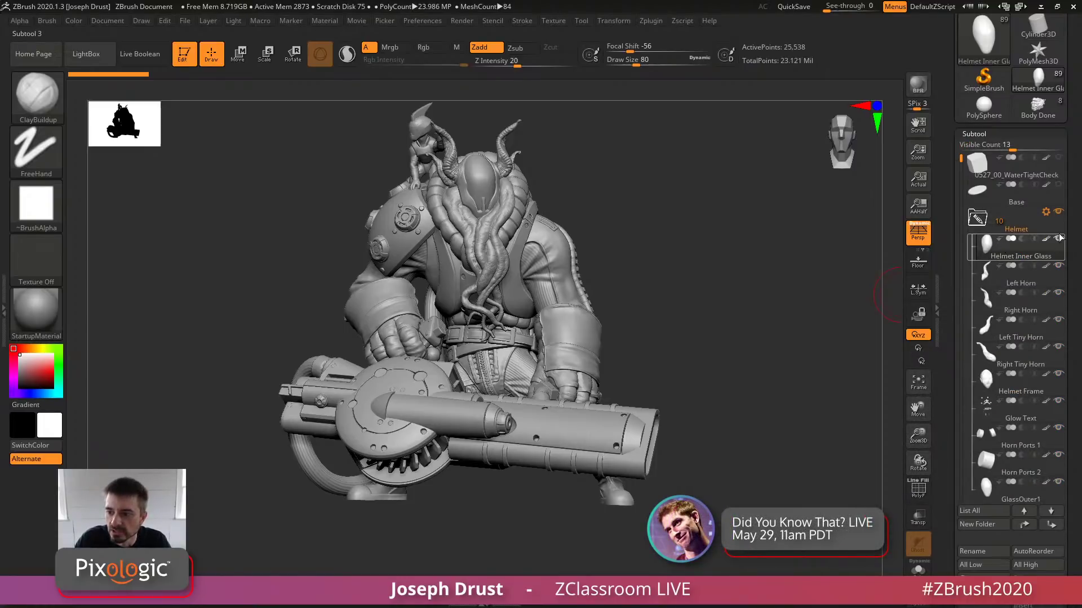
pyautogui.click(1058, 214)
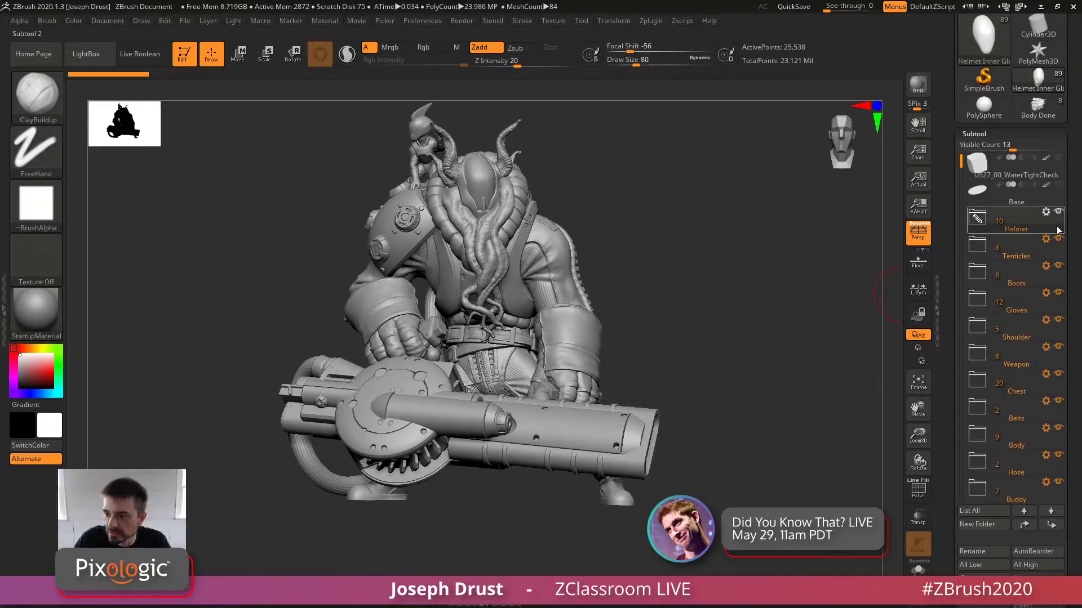
pyautogui.click(1058, 212)
pyautogui.click(1058, 239)
pyautogui.click(1059, 266)
pyautogui.click(1058, 293)
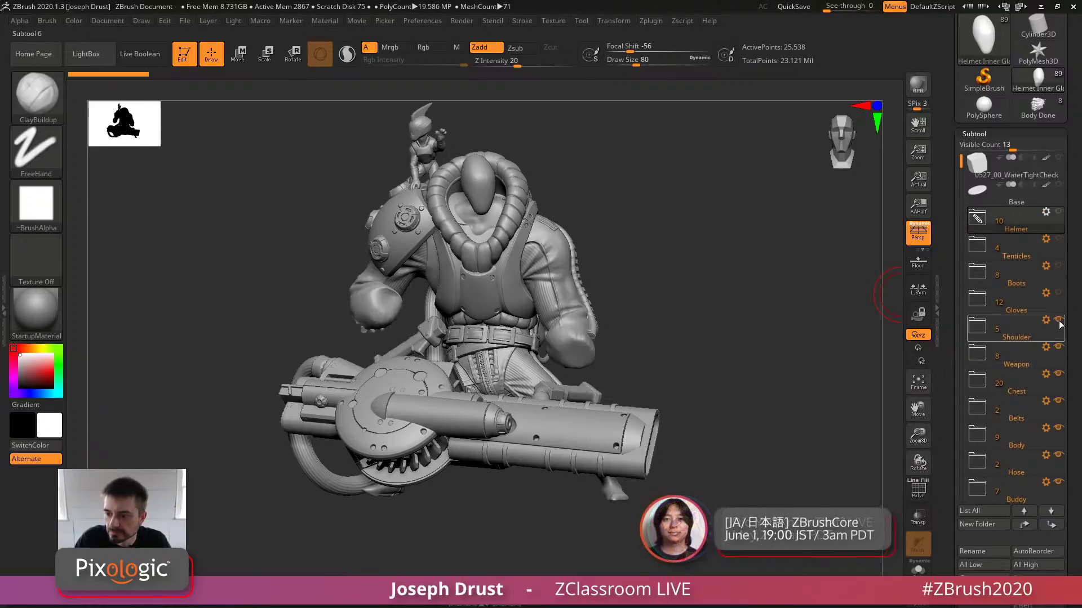
# Hide the Shoulder, Weapon, Belts, Body, Hose and Buddy folders, keeping only the Chest folder shown
pyautogui.click(1058, 320)
pyautogui.click(1058, 346)
pyautogui.click(1058, 401)
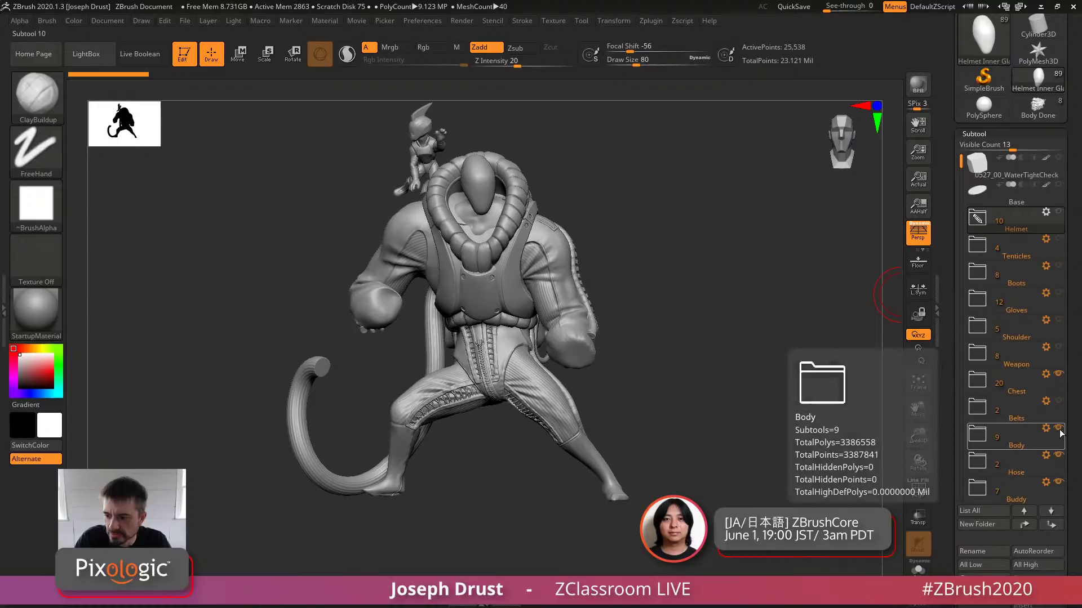
pyautogui.click(1059, 427)
pyautogui.click(1058, 454)
pyautogui.click(1058, 482)
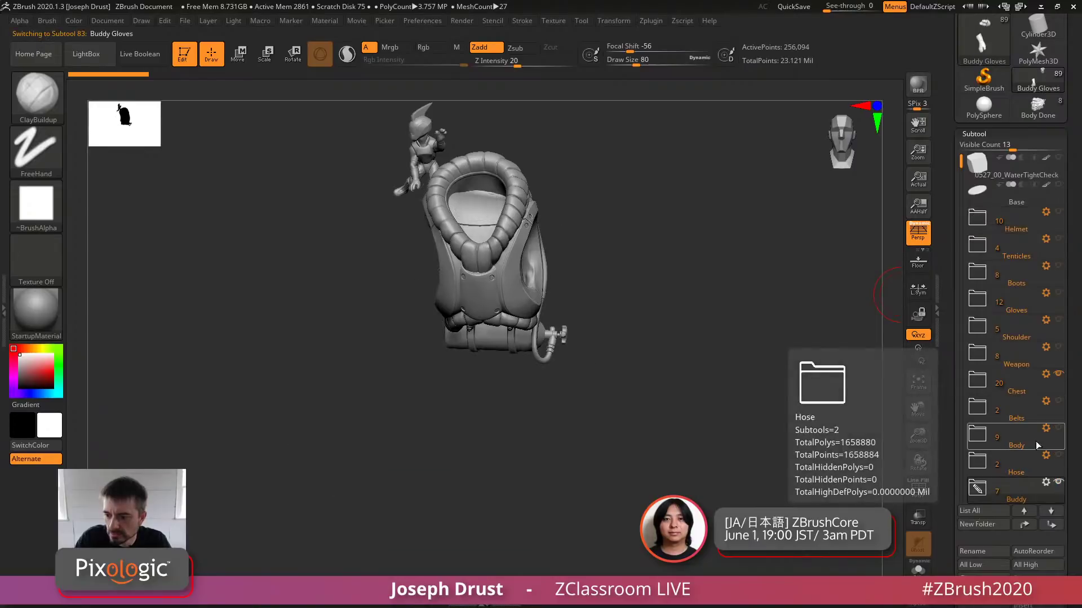
pyautogui.click(1059, 482)
# Examine the chest assembly, expand the Chest folder and isolate its Metal Bits subtool with Solo mode
pyautogui.moveTo(959, 175); pyautogui.dragTo(960, 202)
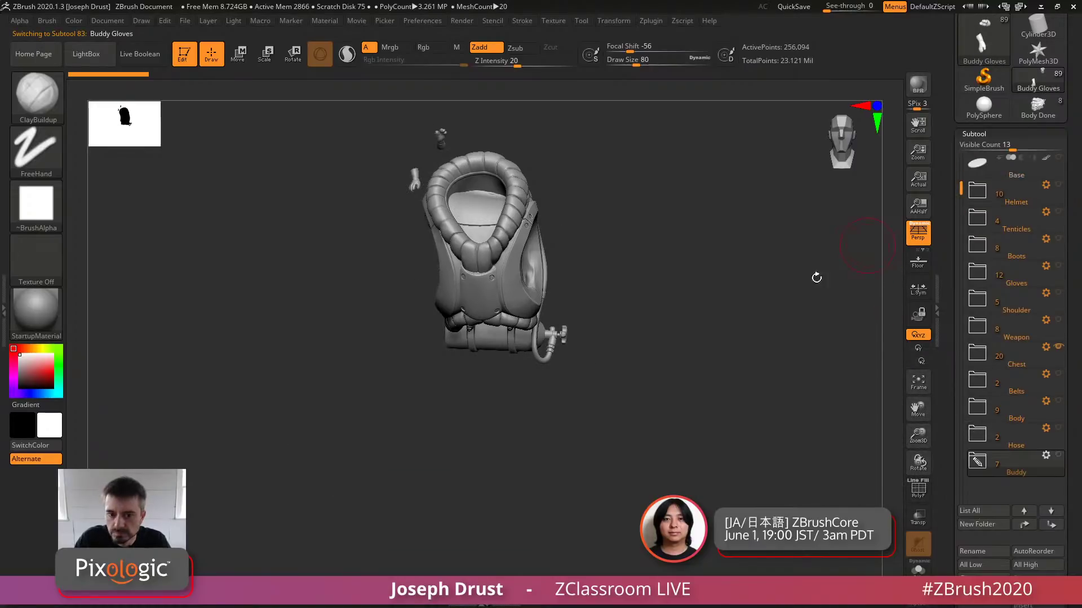
pyautogui.moveTo(815, 275); pyautogui.dragTo(726, 302)
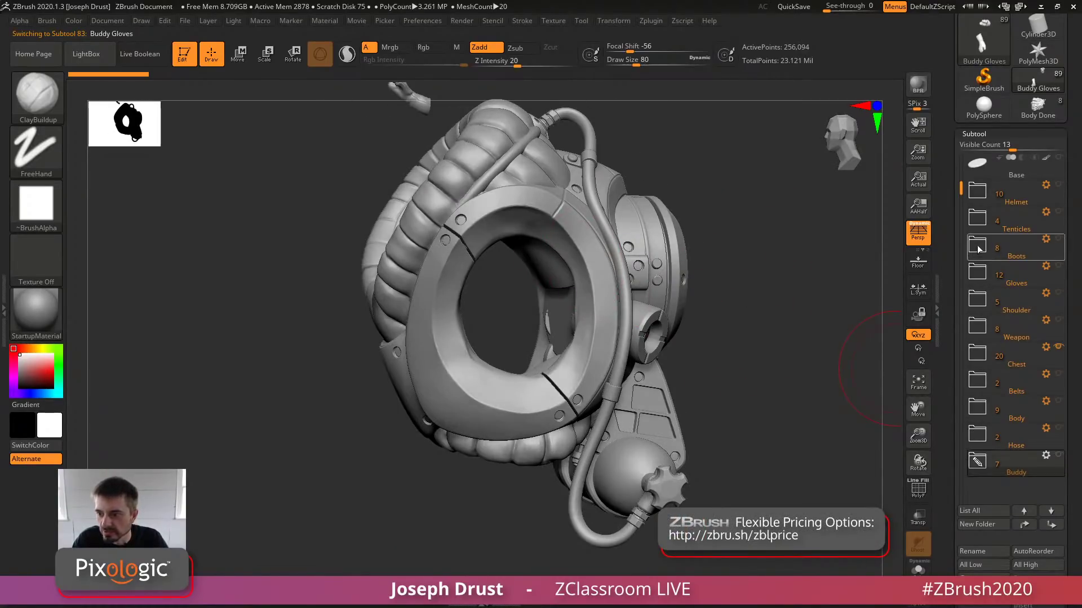
pyautogui.click(978, 355)
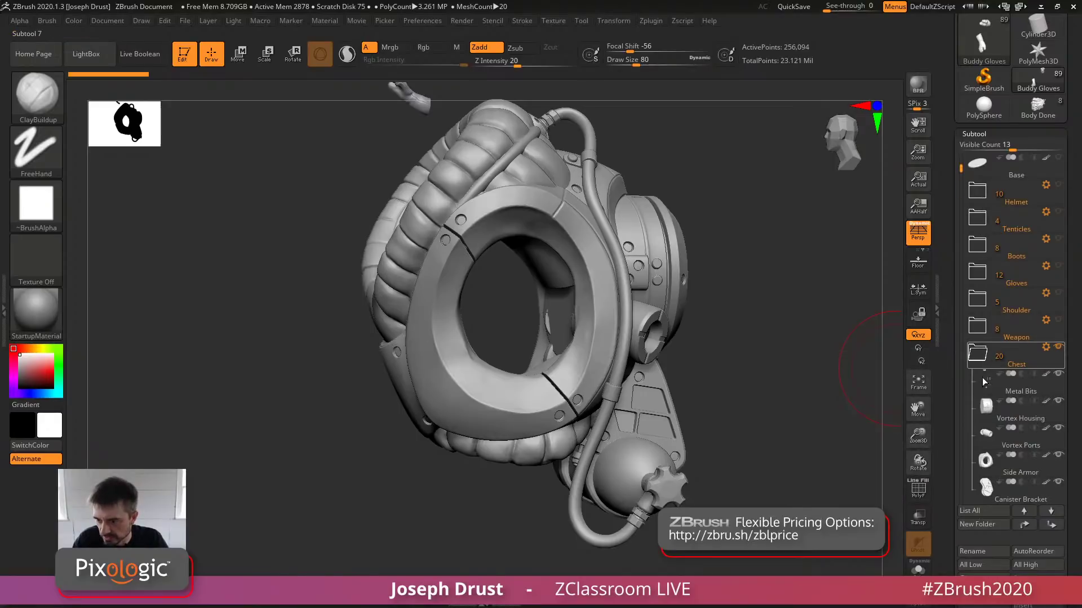
pyautogui.click(921, 569)
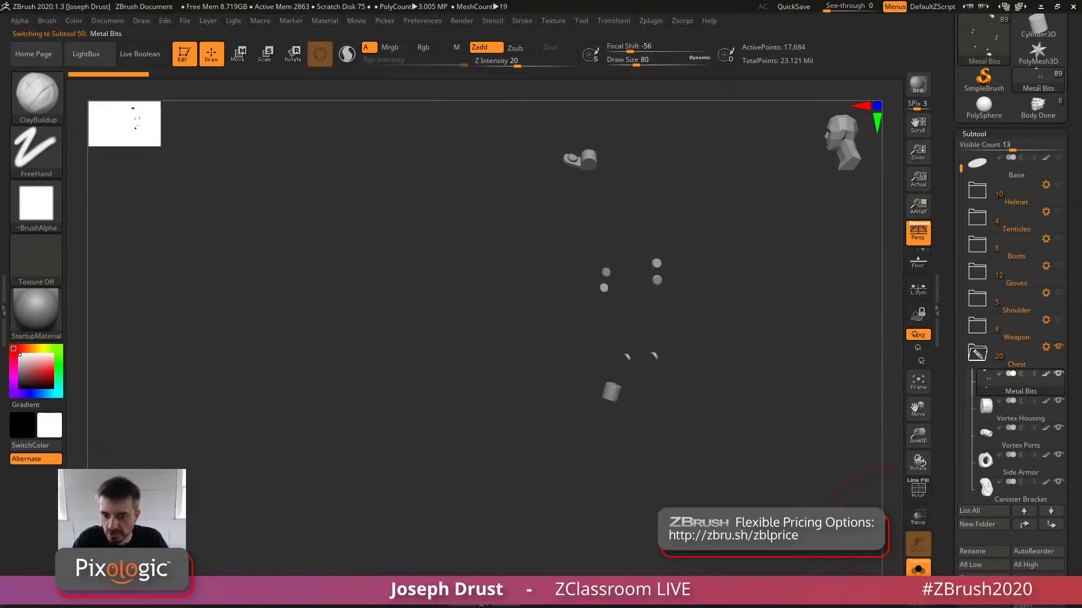
pyautogui.moveTo(834, 496); pyautogui.dragTo(759, 462)
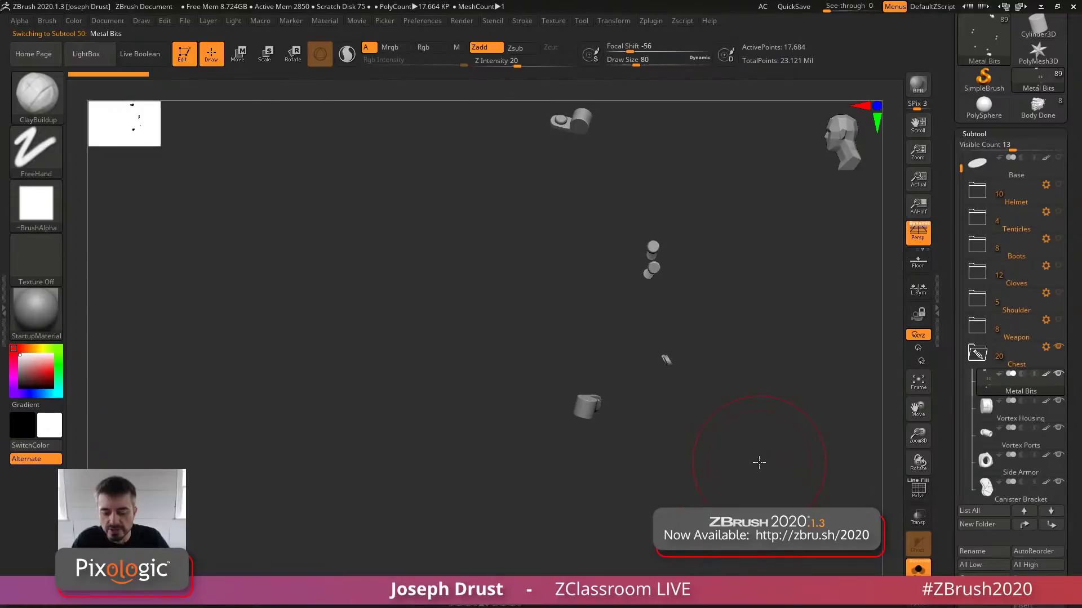
# Inspect the isolated chest subtools one by one from Vortex Housing through Vortex Ports and Side Armor to Back Plate
pyautogui.press('Down')
pyautogui.press('Down')
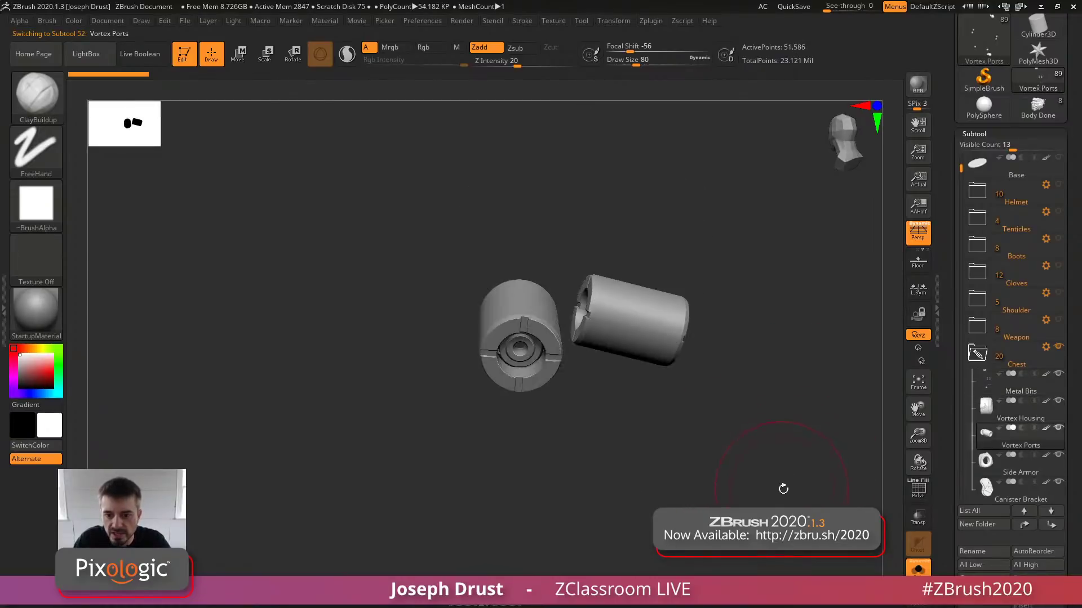
pyautogui.moveTo(823, 500); pyautogui.dragTo(879, 395)
pyautogui.press('Down')
pyautogui.press('Down')
pyautogui.press('Down')
pyautogui.press('Down')
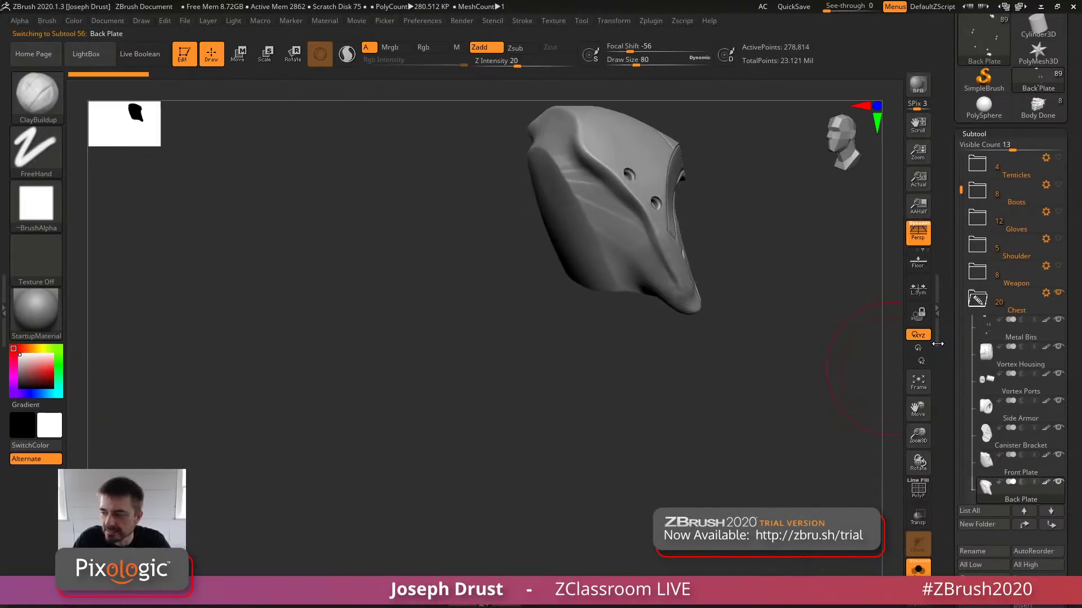
# Inspect the Air Hoses and Neck Float subtools in isolation from several angles
pyautogui.press('Down')
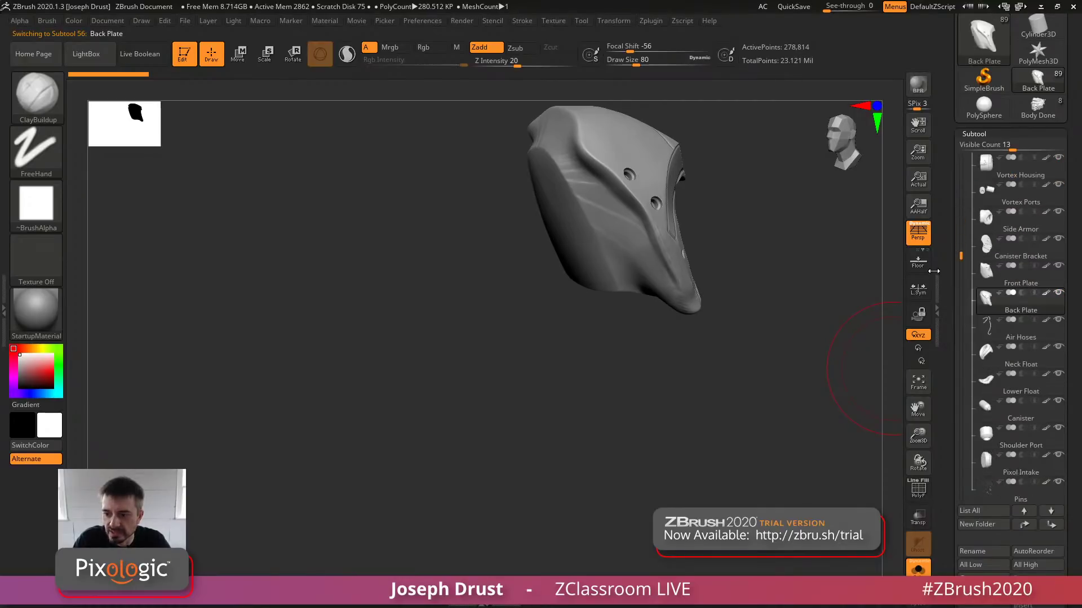
pyautogui.moveTo(754, 386); pyautogui.dragTo(666, 420)
pyautogui.moveTo(552, 266); pyautogui.dragTo(547, 282)
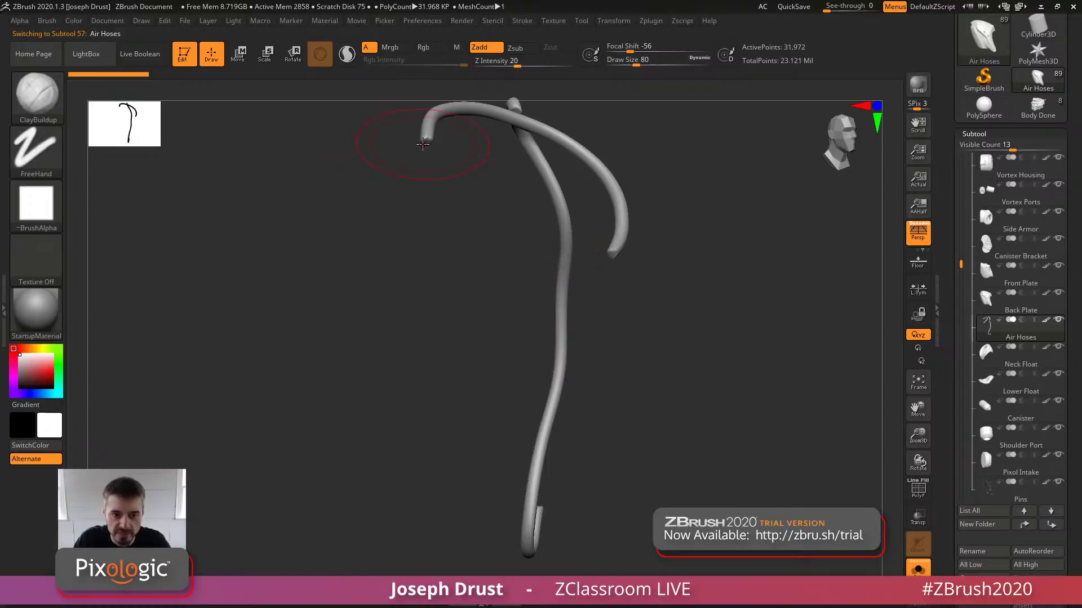
pyautogui.press('Down')
pyautogui.moveTo(697, 299); pyautogui.dragTo(643, 313)
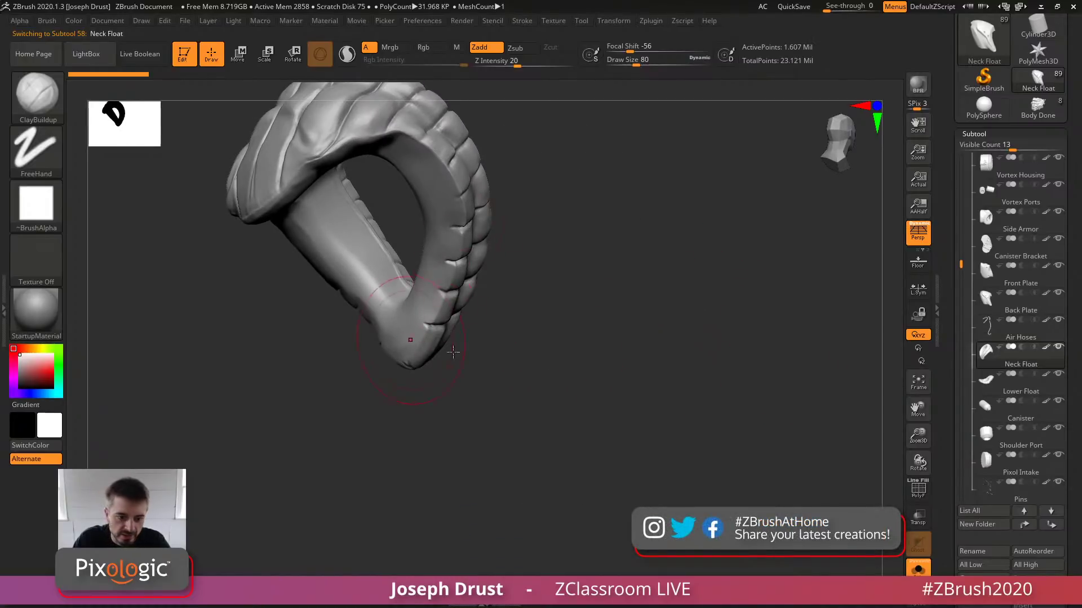
pyautogui.moveTo(453, 352); pyautogui.dragTo(938, 342)
# Step through the isolated Lower Float, Canister, Shoulder Port, Pixol Intake and Pins subtools
pyautogui.press('Down')
pyautogui.press('Down')
pyautogui.press('Down')
pyautogui.press('Down')
pyautogui.press('Down')
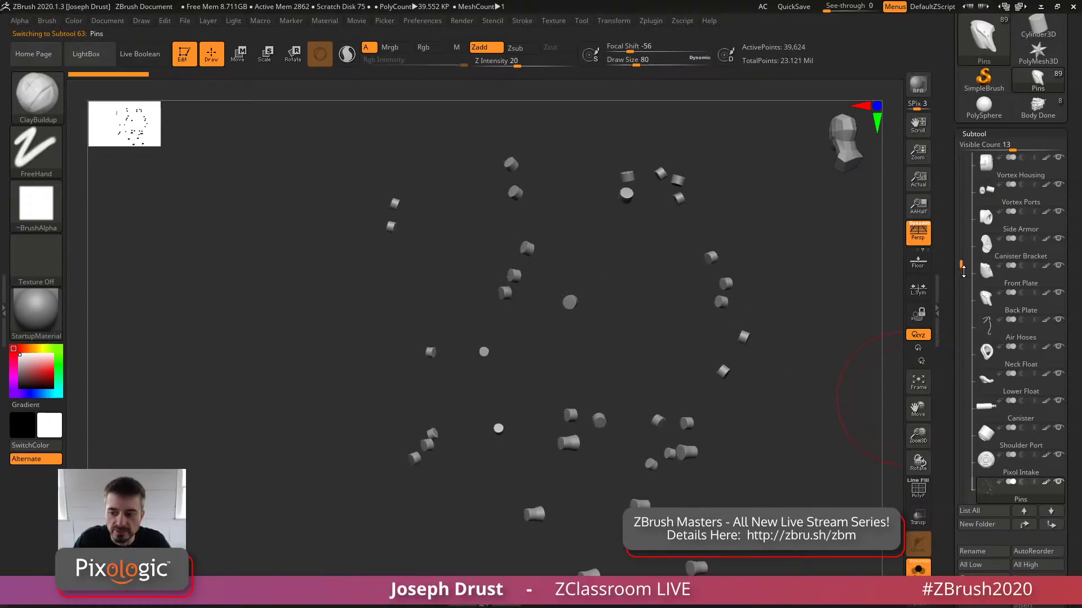
# View the Air regulator and Canister Brackets subtools in isolation, fitting the brackets to the view
pyautogui.moveTo(963, 271); pyautogui.dragTo(961, 307)
pyautogui.press('Down')
pyautogui.keyDown('shift'); pyautogui.moveTo(833, 360); pyautogui.dragTo(821, 404); pyautogui.keyUp('shift')
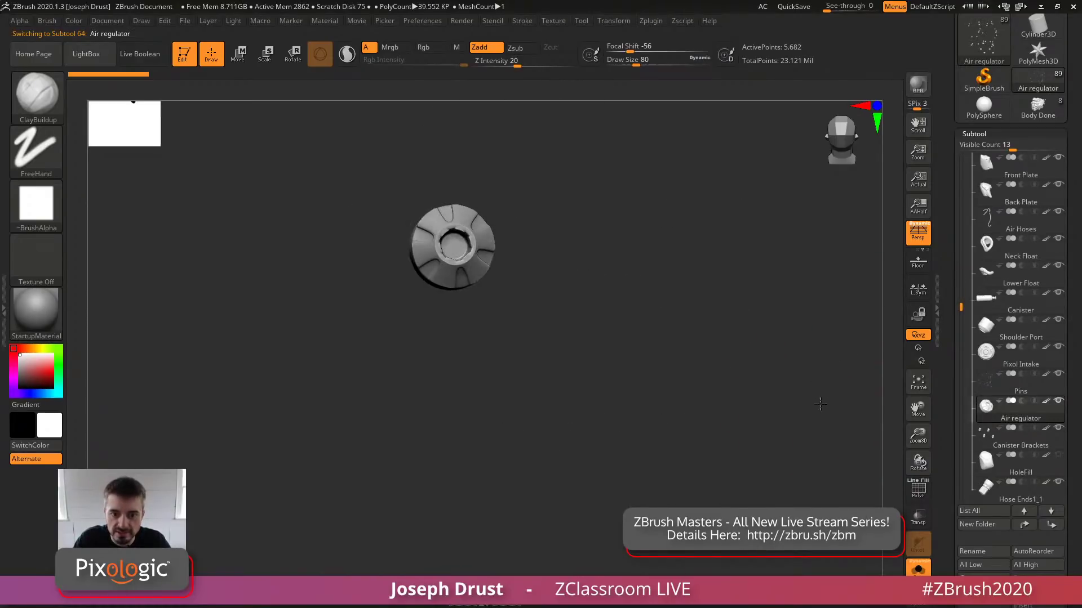
pyautogui.press('Down')
pyautogui.click(918, 382)
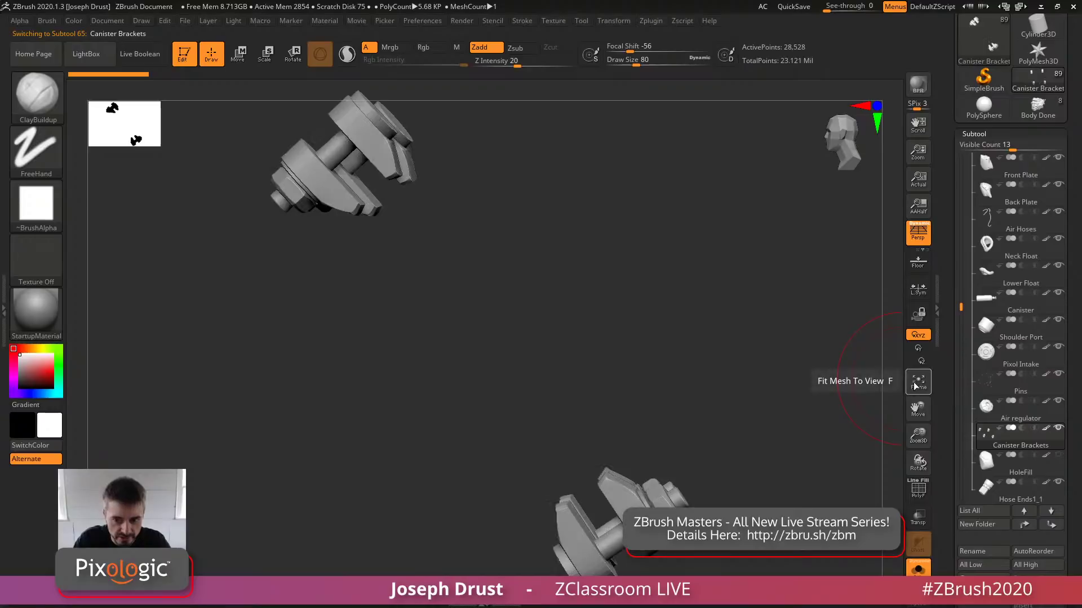
# Inspect the HoleFill piece fitted to the view, and select the Hose Ends1_1 subtool
pyautogui.press('Down')
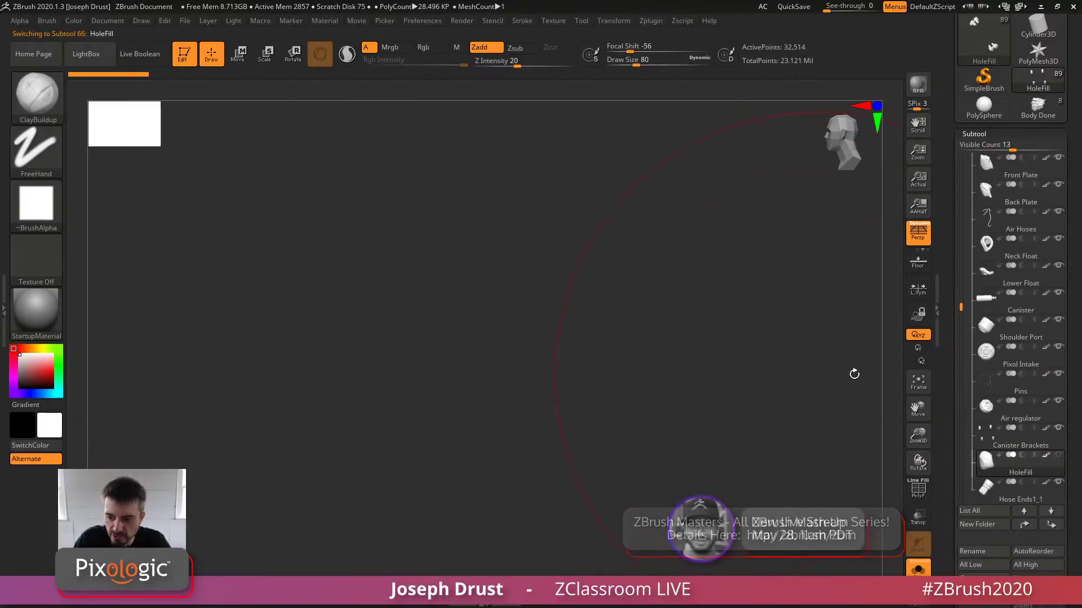
pyautogui.click(918, 382)
pyautogui.moveTo(921, 444); pyautogui.dragTo(919, 384)
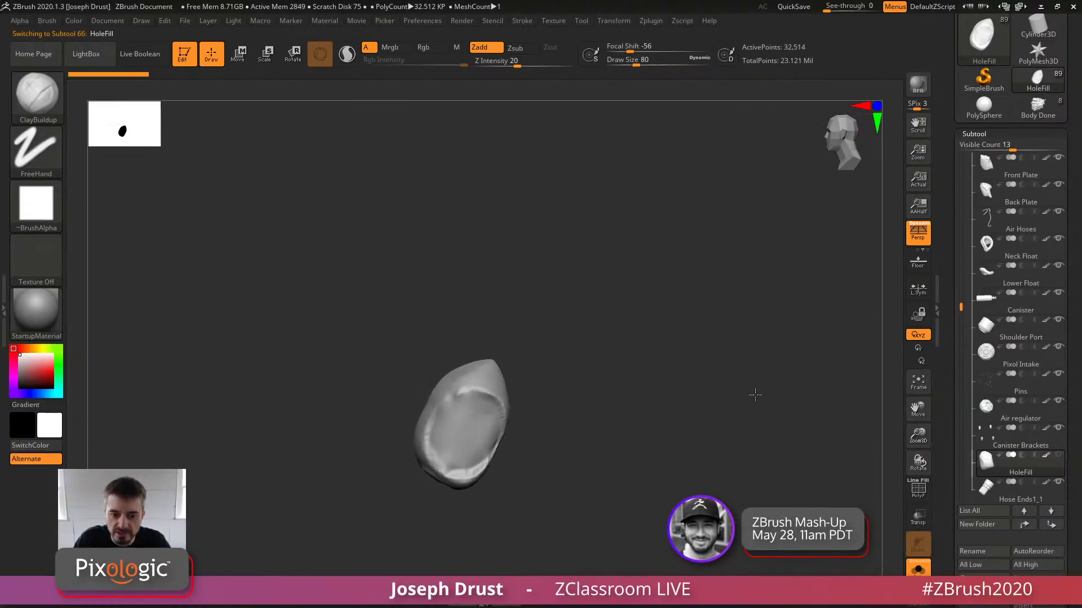
pyautogui.moveTo(753, 394); pyautogui.dragTo(810, 452)
pyautogui.press('Down')
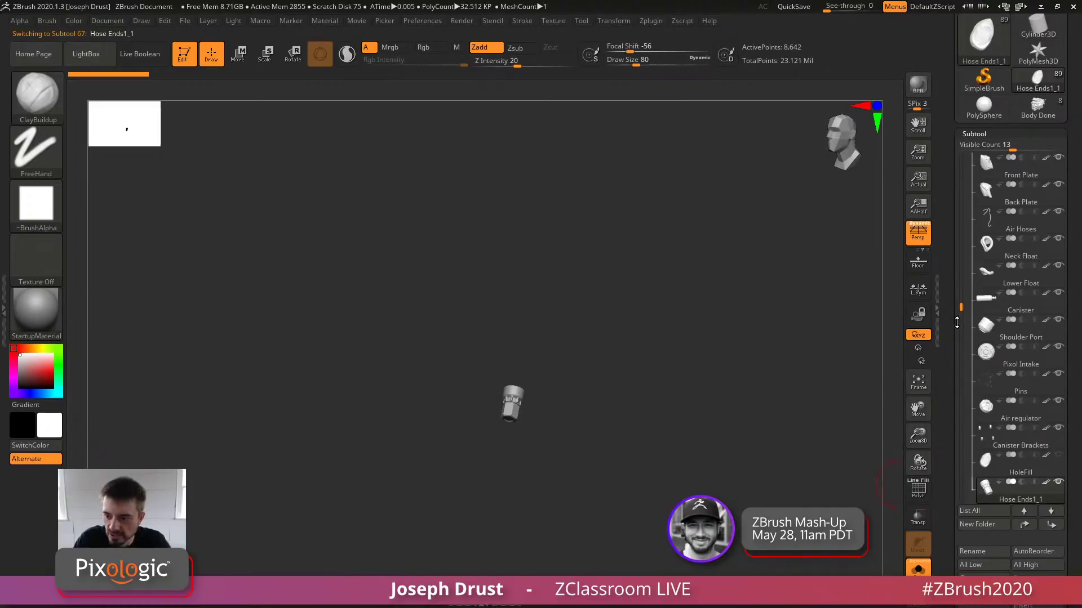
# View the Hose Ends2 subtool and step back up through the chest pieces to Air Hoses
pyautogui.moveTo(956, 322); pyautogui.dragTo(960, 374)
pyautogui.click(988, 384)
pyautogui.moveTo(787, 381); pyautogui.dragTo(720, 386)
pyautogui.press('Up')
pyautogui.press('Up')
pyautogui.press('Up')
pyautogui.press('Up')
pyautogui.press('Up')
pyautogui.press('Up')
pyautogui.press('Up')
pyautogui.press('Up')
pyautogui.press('Up')
pyautogui.press('Up')
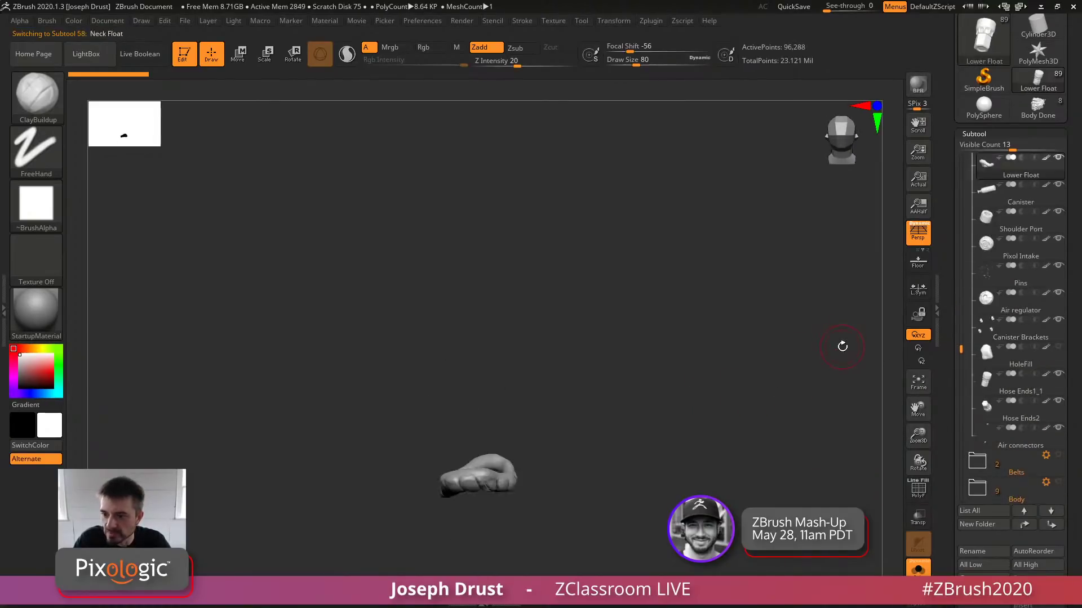
pyautogui.press('Up')
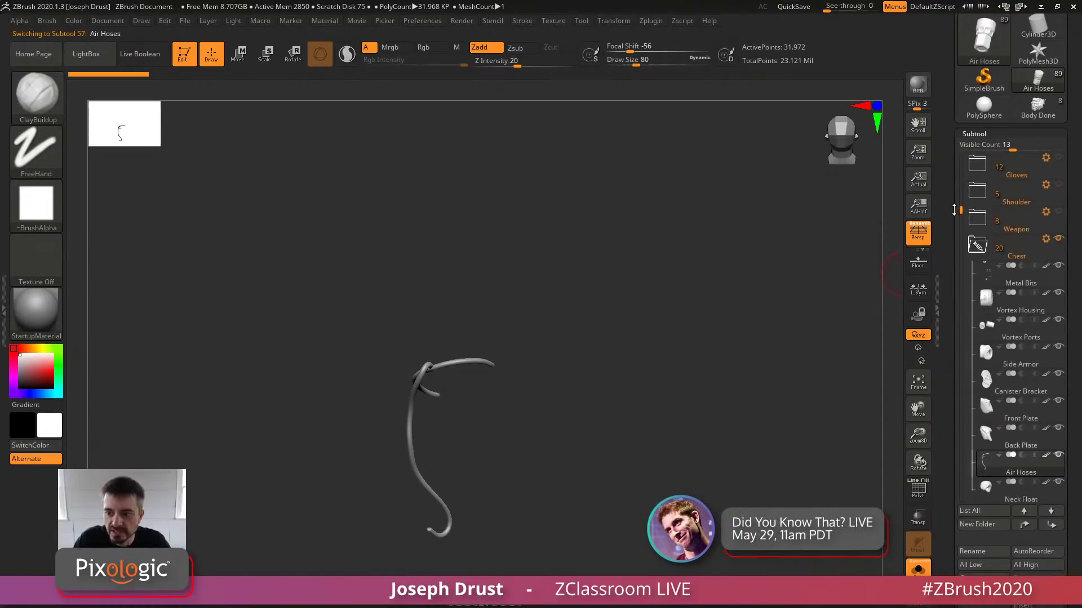
# Collapse the Chest folder and turn off Solo mode to view the whole chest assembly from the front
pyautogui.click(977, 246)
pyautogui.moveTo(812, 394); pyautogui.dragTo(901, 532)
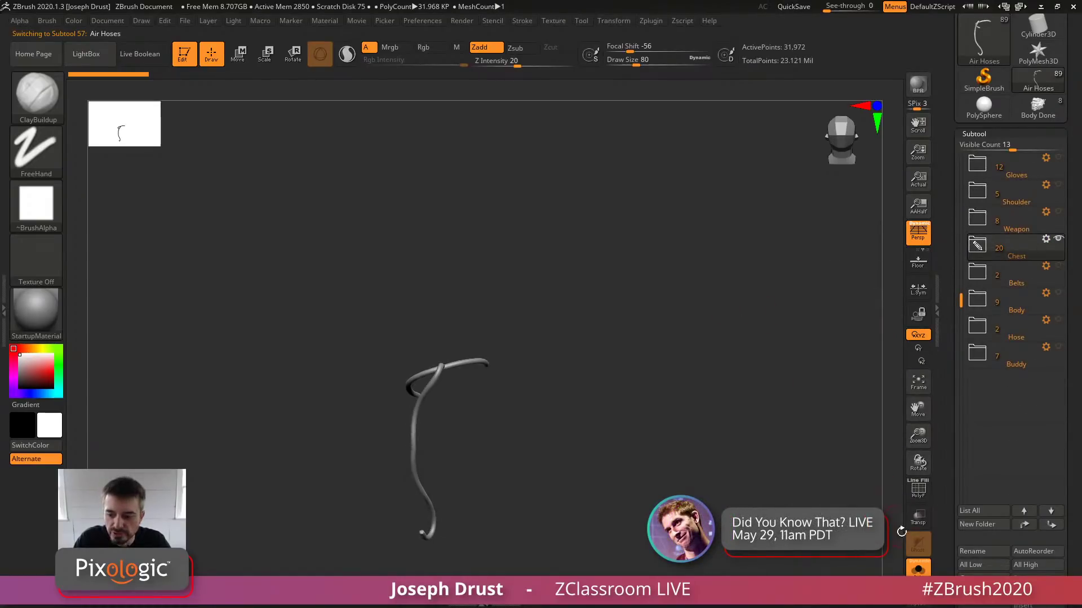
pyautogui.click(918, 568)
pyautogui.moveTo(809, 477); pyautogui.dragTo(769, 338)
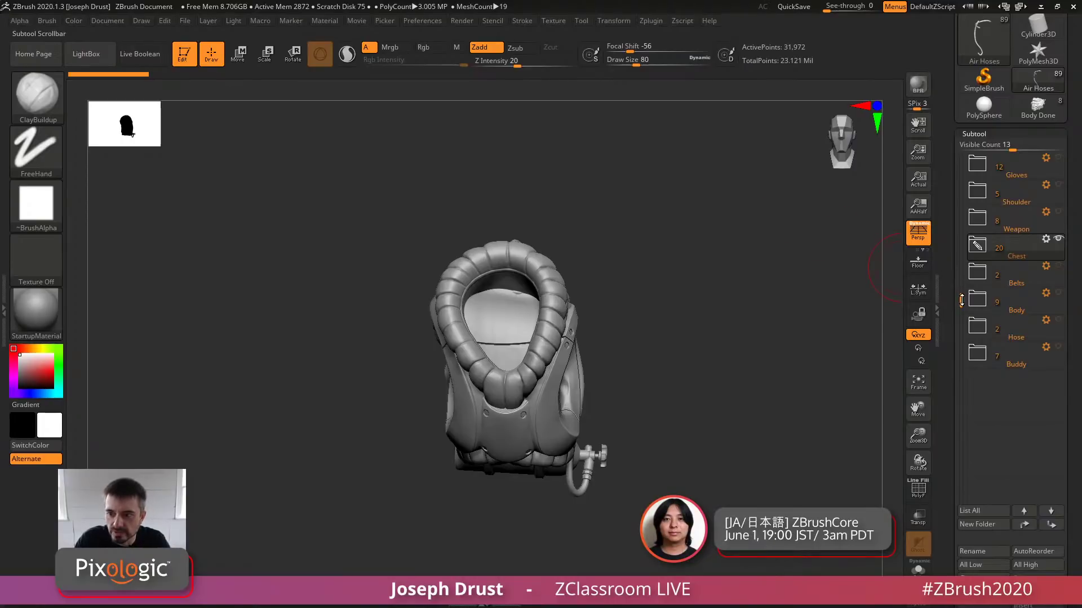
# Look through the full subtool folder list and bring up the Helmet folder's options
pyautogui.moveTo(960, 301); pyautogui.dragTo(951, 234)
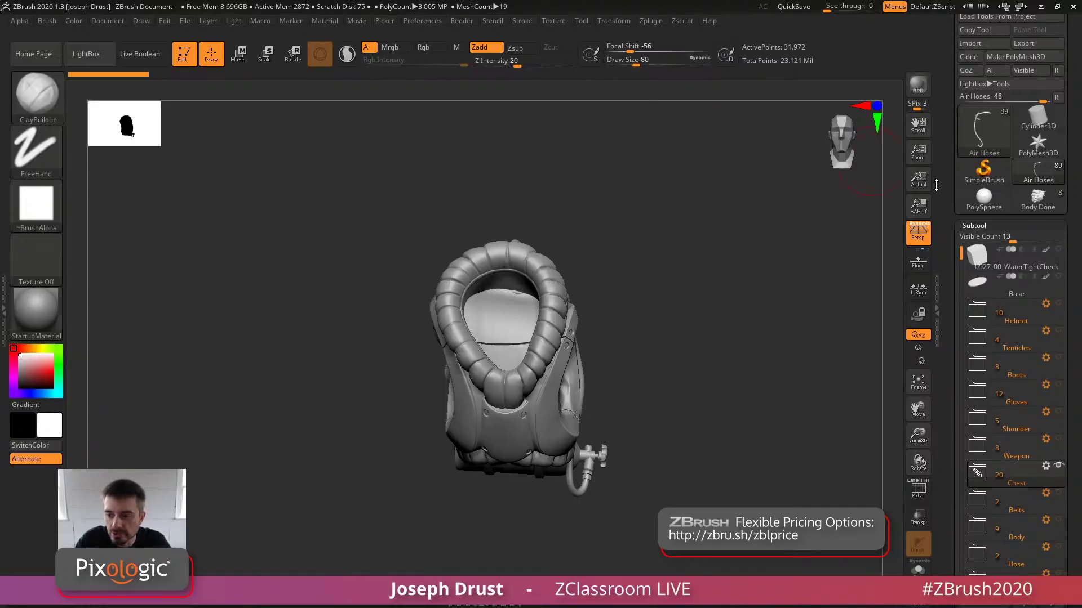
pyautogui.moveTo(961, 255); pyautogui.dragTo(962, 293)
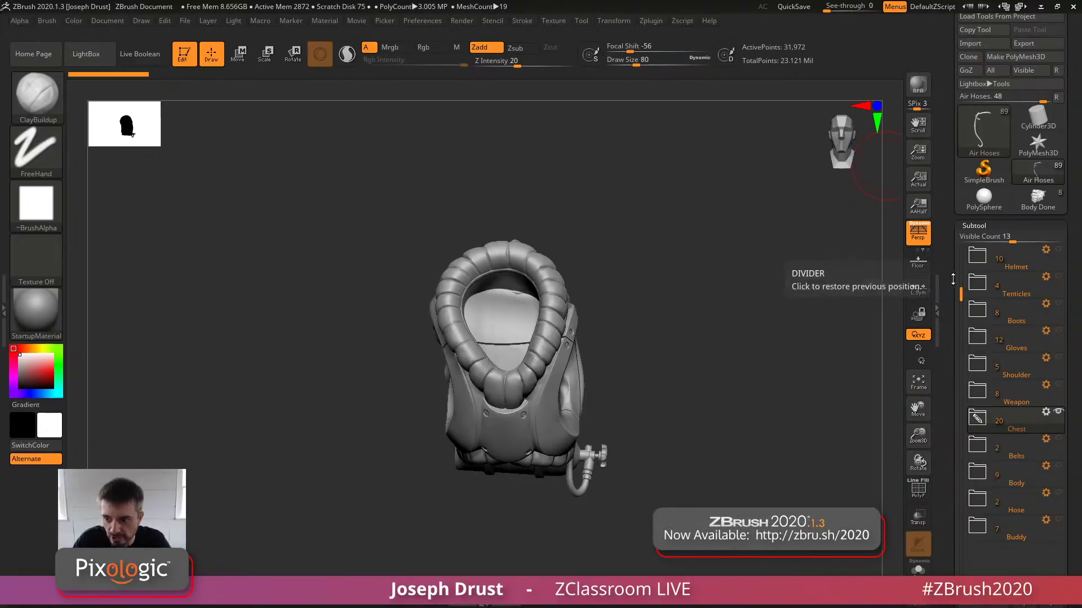
pyautogui.scroll(2, 1051, 306)
pyautogui.click(1048, 305)
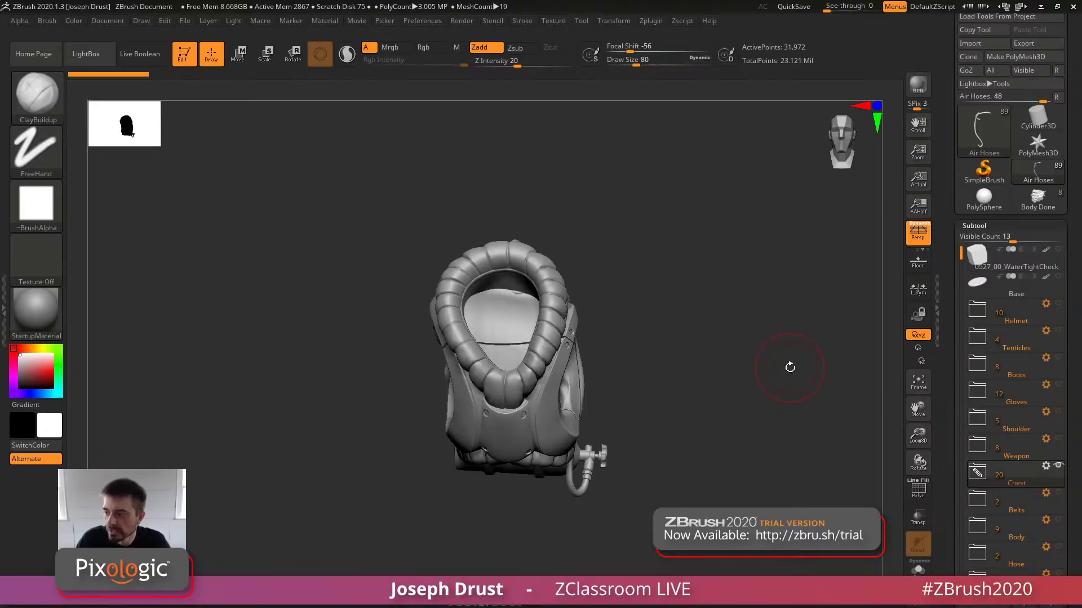
# Load the 0527_01_StartWaterTightCheck tool from the ProkoPrint project folder
pyautogui.press(',')
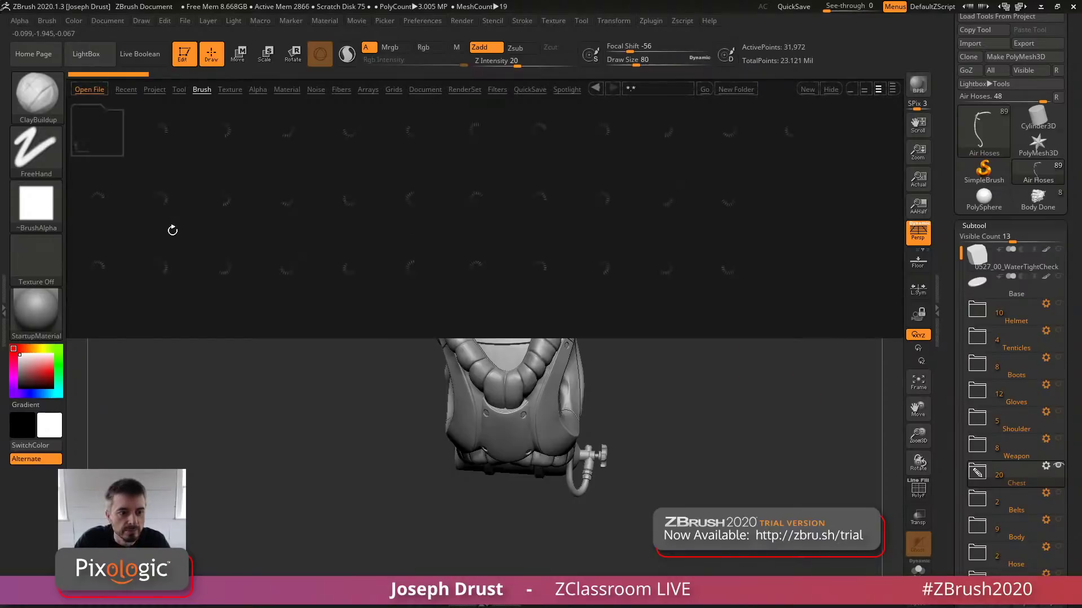
pyautogui.click(155, 89)
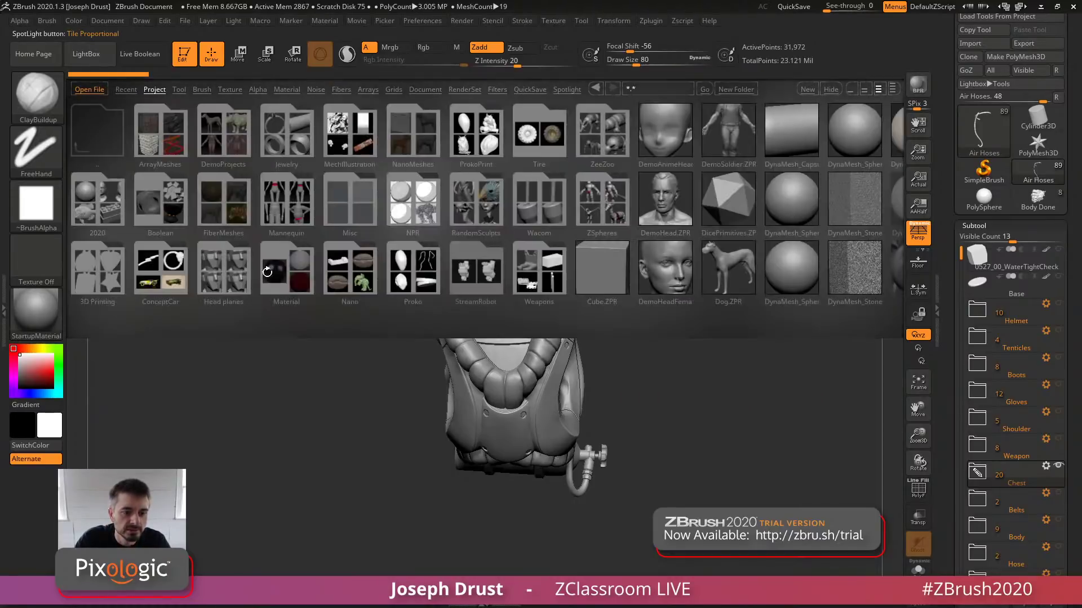
pyautogui.doubleClick(408, 272)
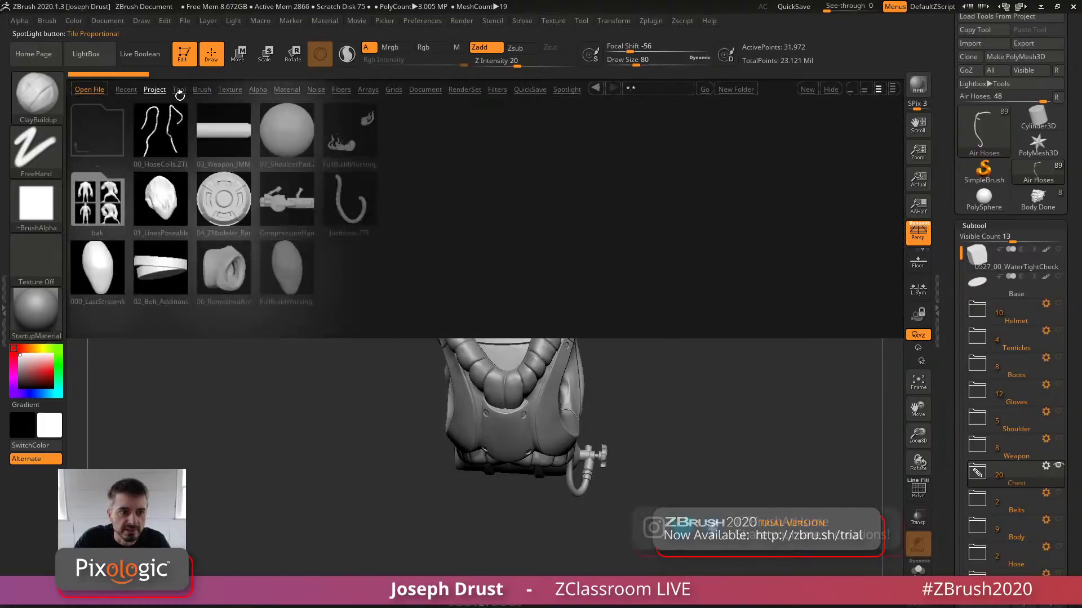
pyautogui.click(158, 90)
pyautogui.doubleClick(476, 130)
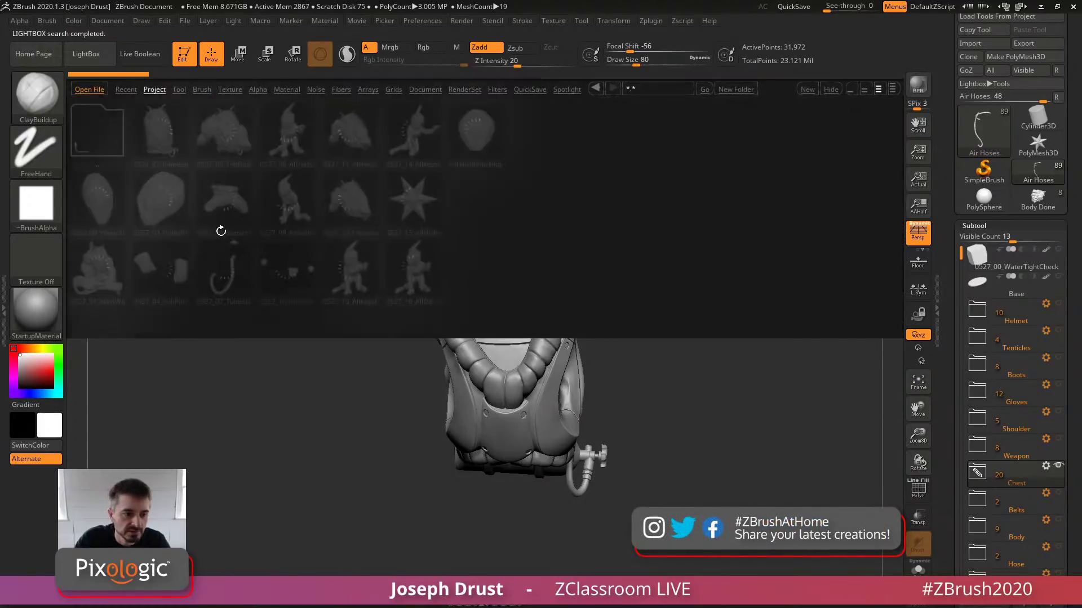
pyautogui.doubleClick(105, 269)
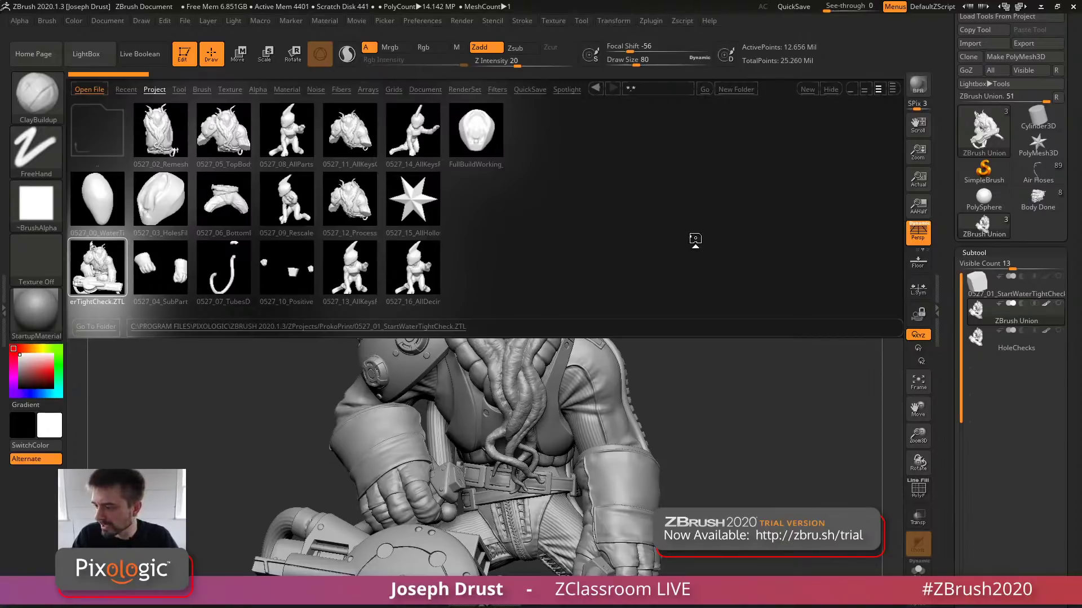
pyautogui.press(',')
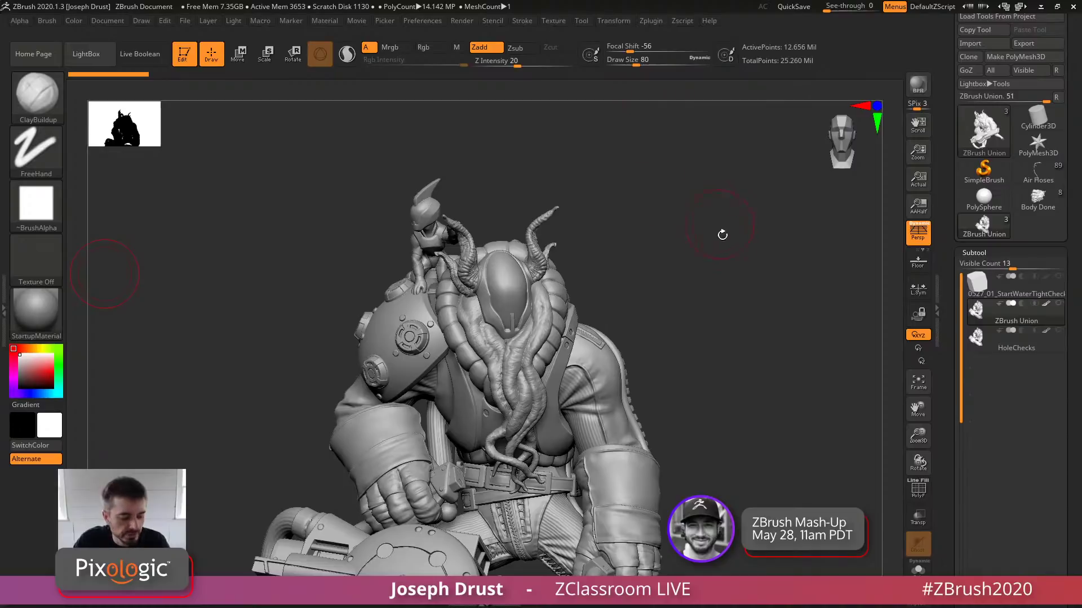
# Compare the full ZBrush Union figure with the Body Done and Air Hoses tools, ending on ZBrush Union
pyautogui.moveTo(755, 255); pyautogui.dragTo(760, 211)
pyautogui.keyDown('alt'); pyautogui.moveTo(763, 302); pyautogui.dragTo(778, 371); pyautogui.keyUp('alt')
pyautogui.keyDown('alt'); pyautogui.moveTo(769, 410); pyautogui.dragTo(775, 259); pyautogui.keyUp('alt')
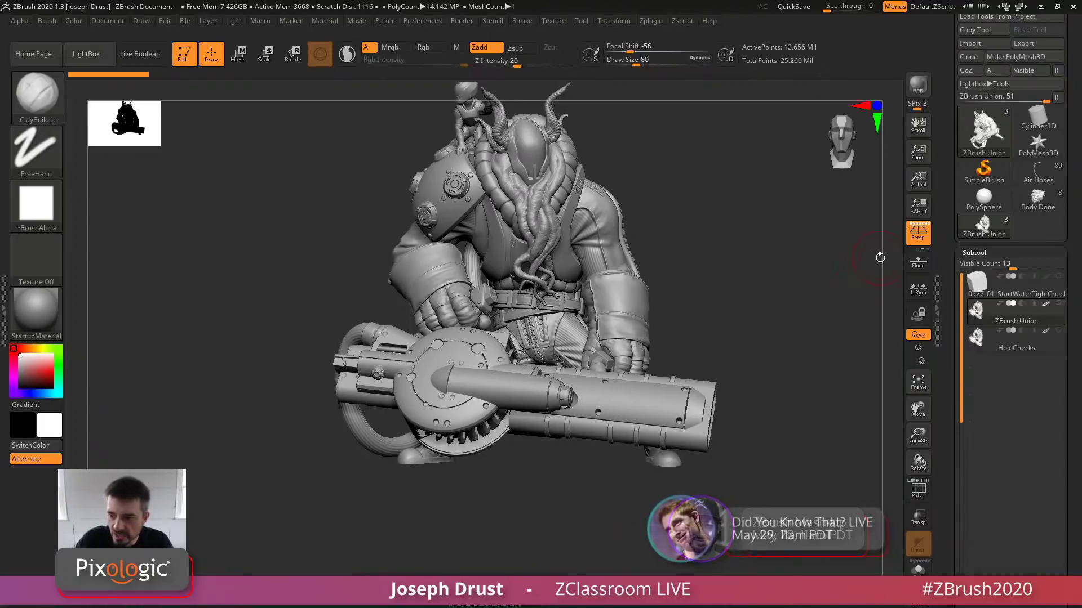
pyautogui.click(1033, 202)
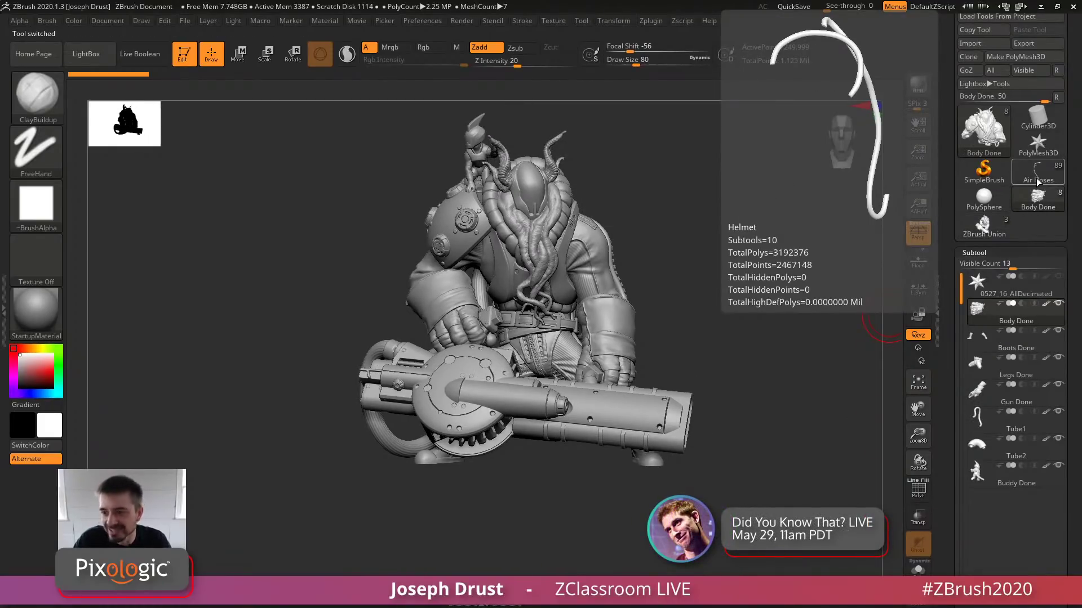
pyautogui.click(1036, 183)
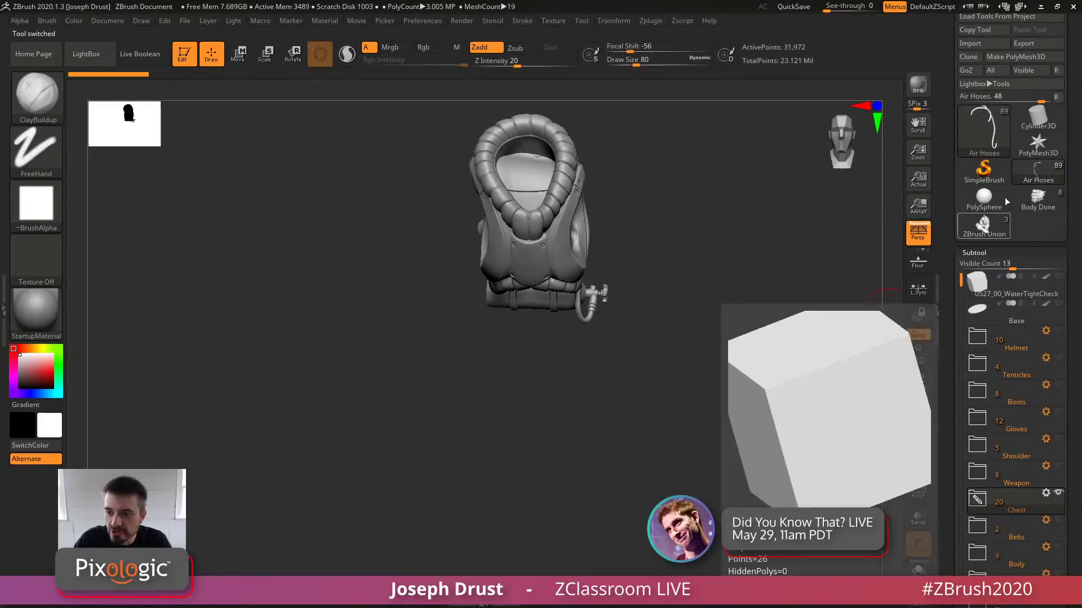
pyautogui.moveTo(1034, 204)
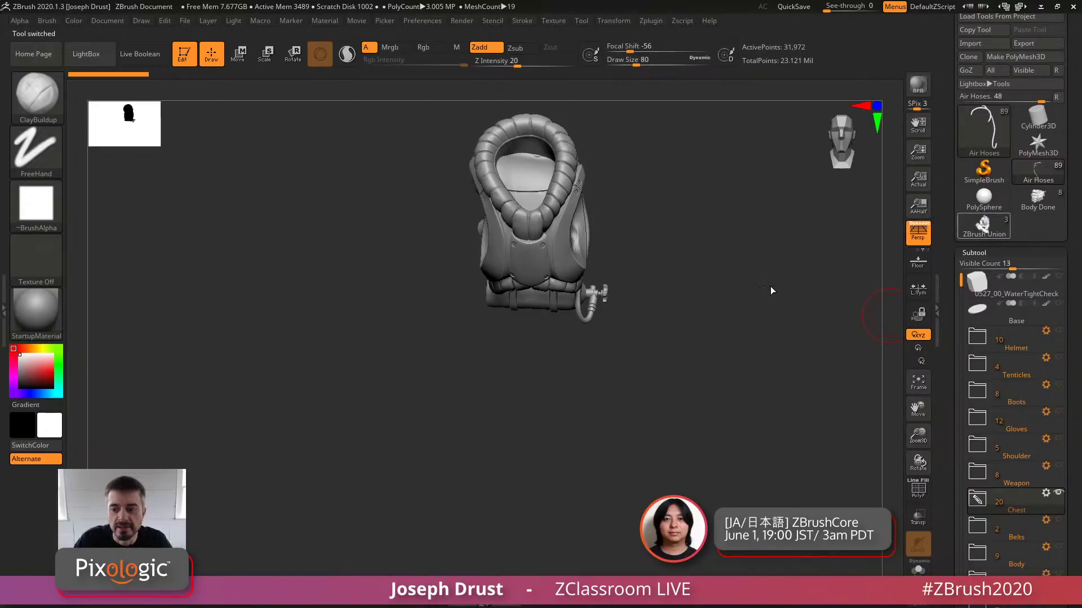
pyautogui.click(1036, 204)
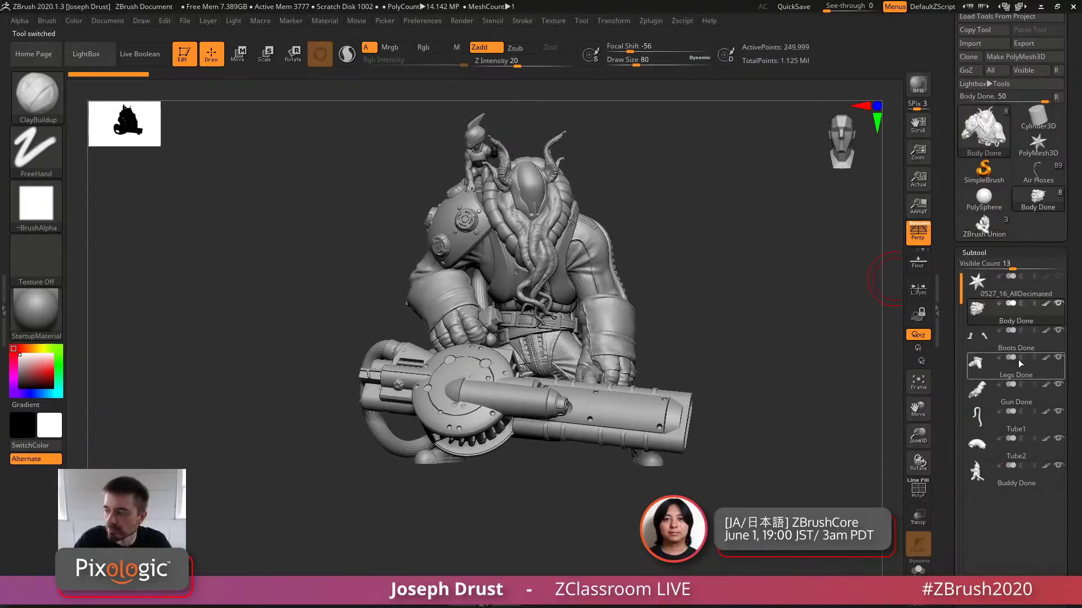
pyautogui.moveTo(997, 234)
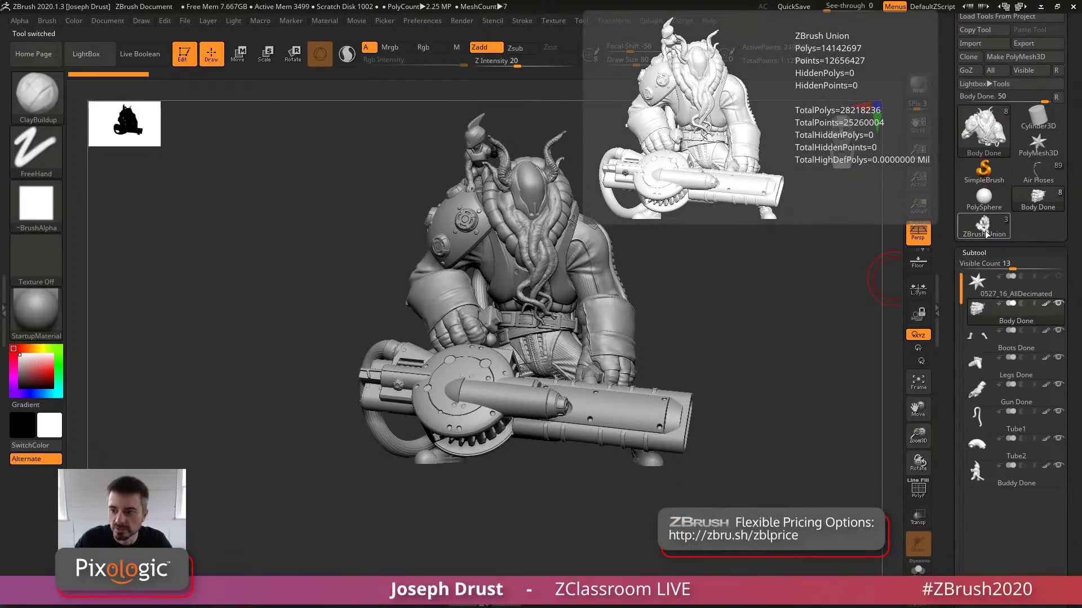
pyautogui.click(985, 231)
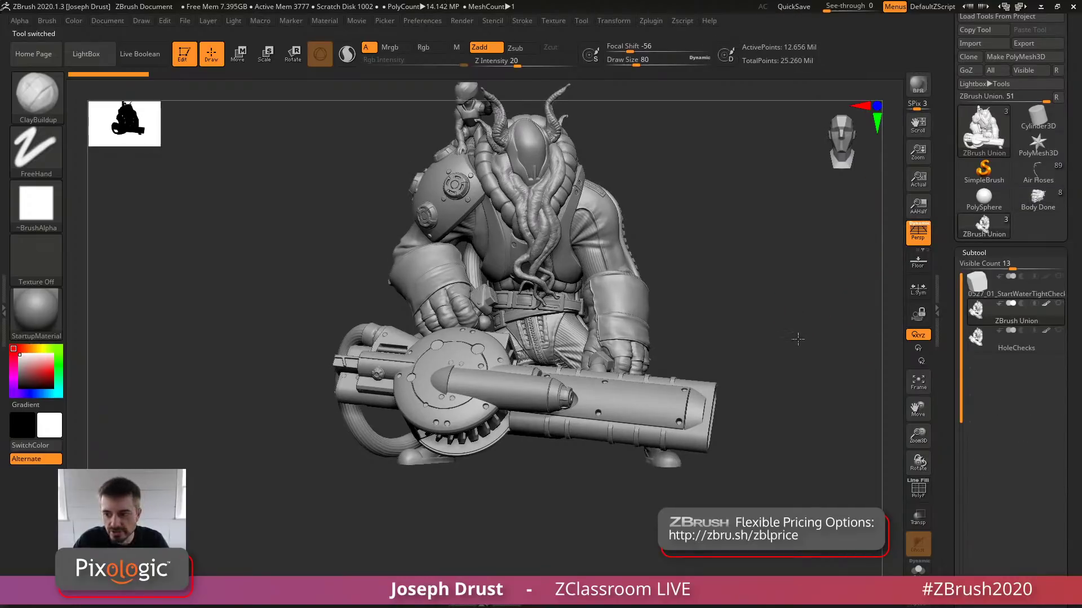
pyautogui.moveTo(727, 309); pyautogui.dragTo(772, 379)
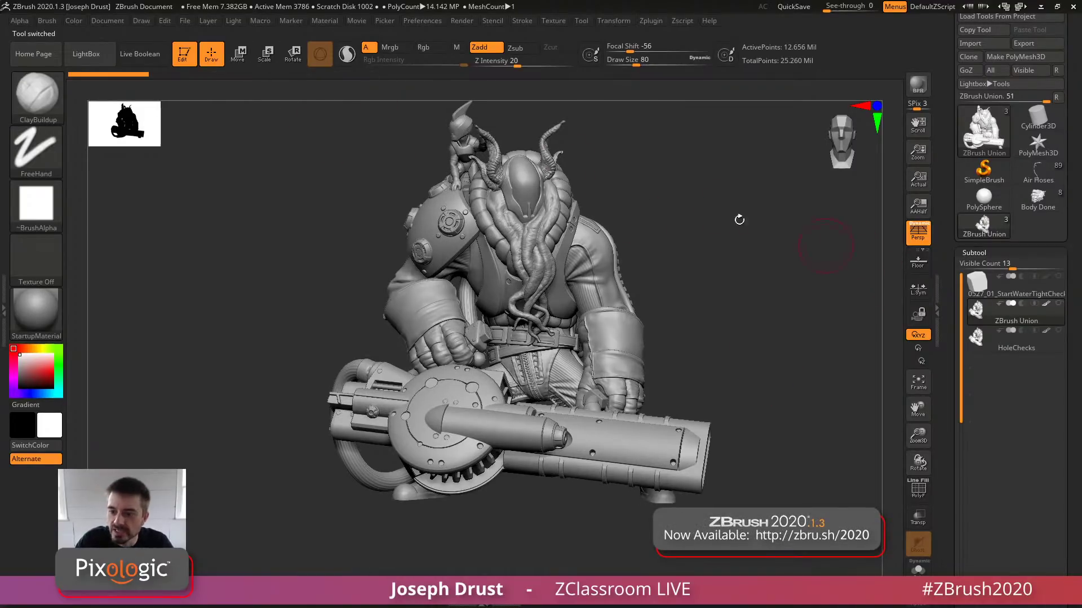
# Switch to the Move gizmo and make HoleChecks the active subtool
pyautogui.click(238, 54)
pyautogui.click(468, 213)
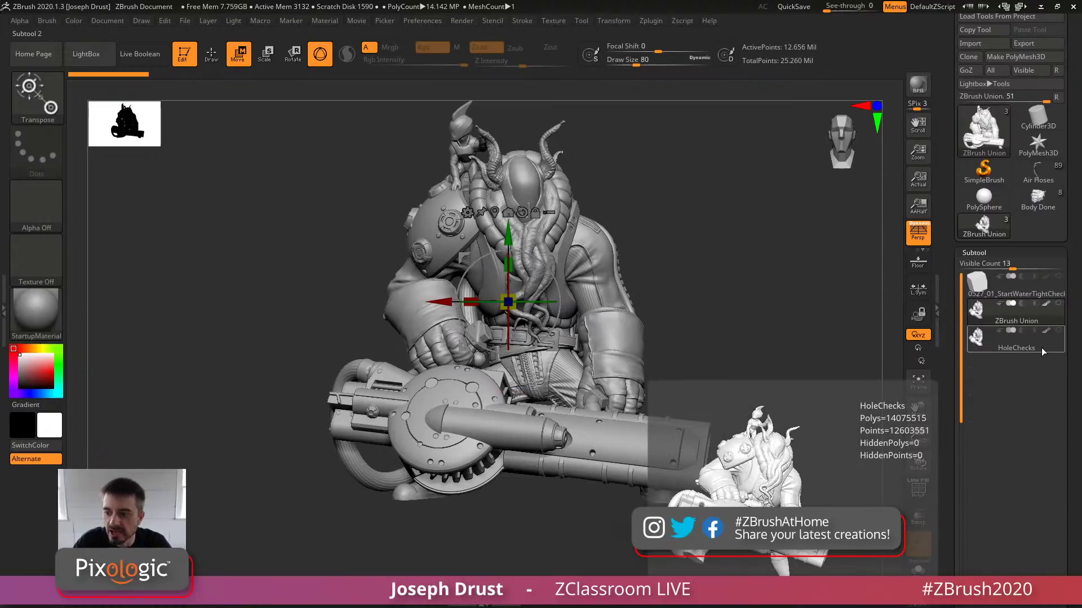
pyautogui.click(1047, 314)
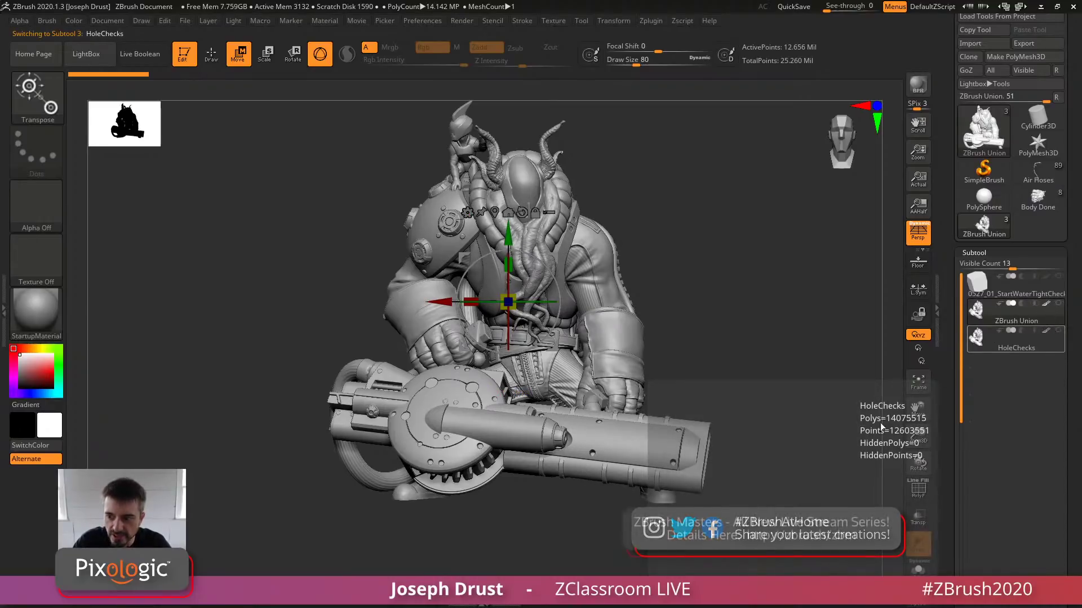
pyautogui.click(1049, 337)
# Append a cube to the tool and make it the active subtool
pyautogui.scroll(-5, 949, 403)
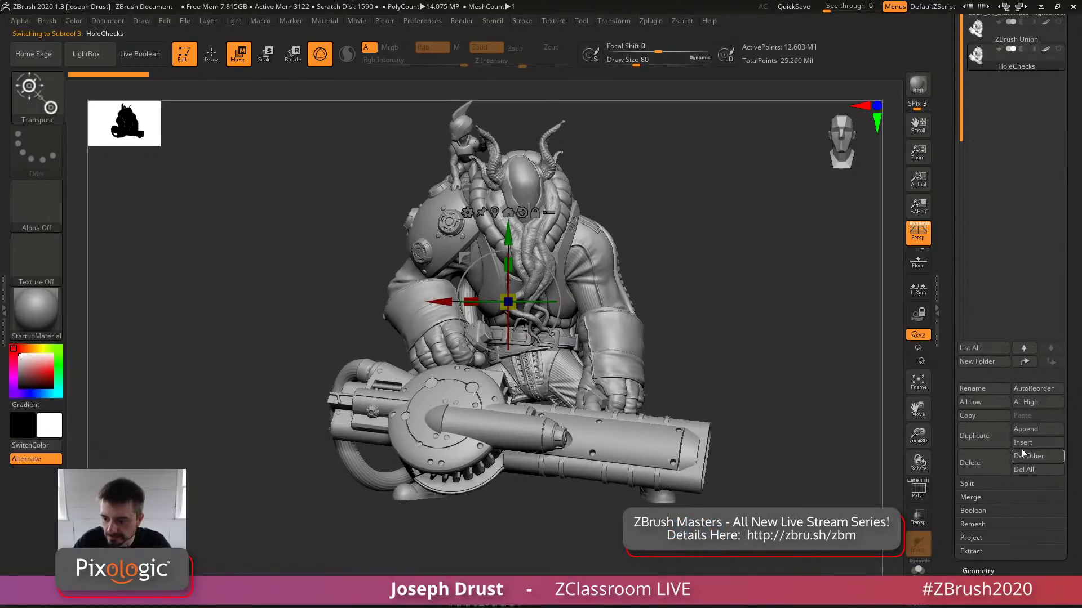
pyautogui.click(1031, 429)
pyautogui.click(640, 355)
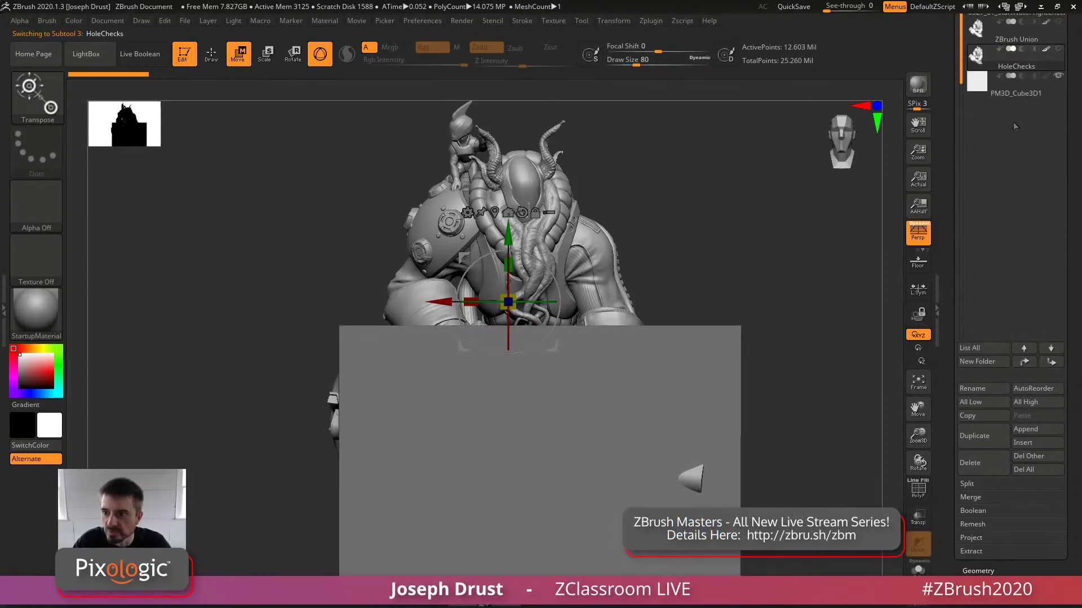
pyautogui.keyDown('alt'); pyautogui.moveTo(867, 245); pyautogui.dragTo(814, 244); pyautogui.keyUp('alt')
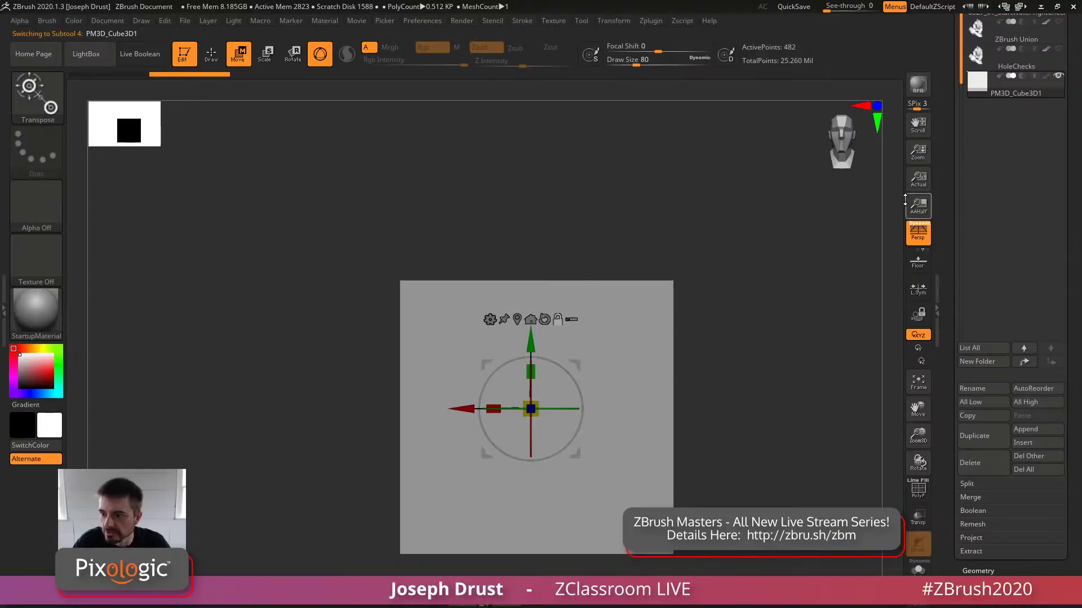
# Show HoleChecks together with the cube and preview the cube subtracted from it with Live Boolean
pyautogui.moveTo(944, 148); pyautogui.dragTo(943, 225)
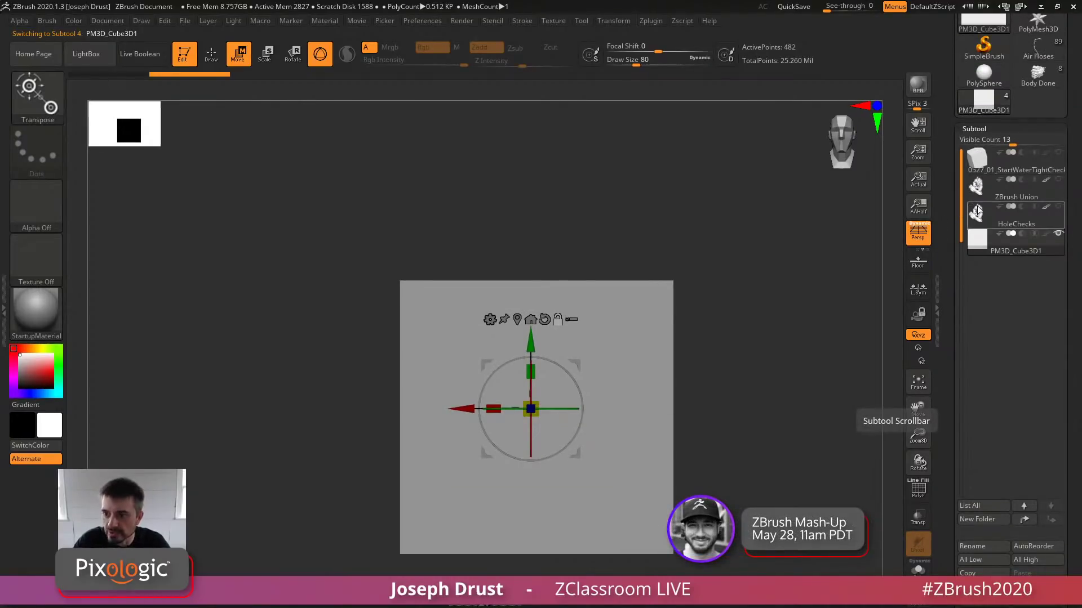
pyautogui.moveTo(978, 210)
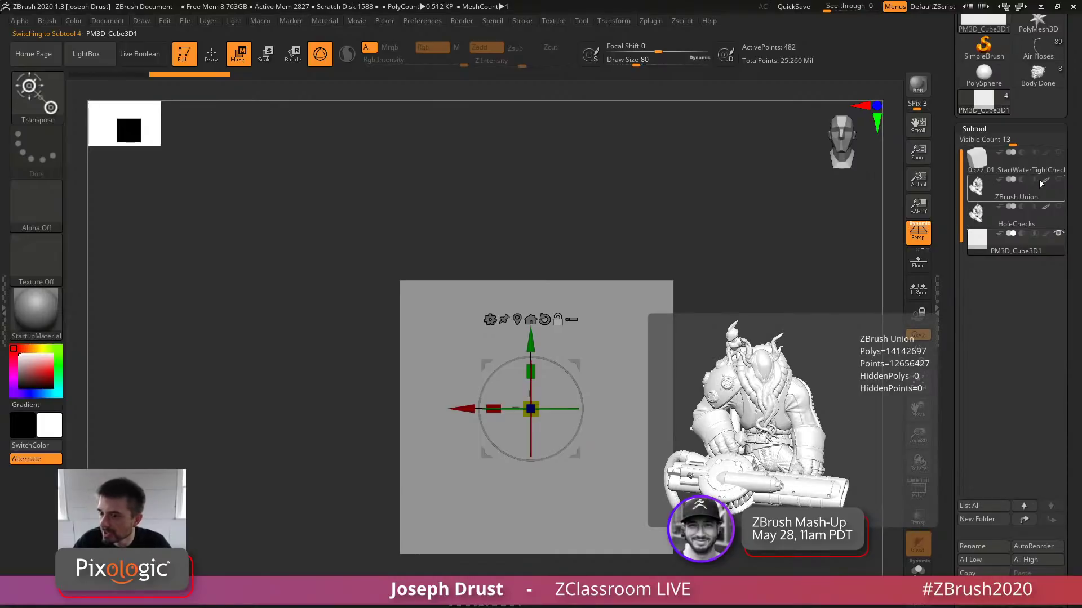
pyautogui.click(1058, 207)
pyautogui.moveTo(832, 242); pyautogui.dragTo(870, 226)
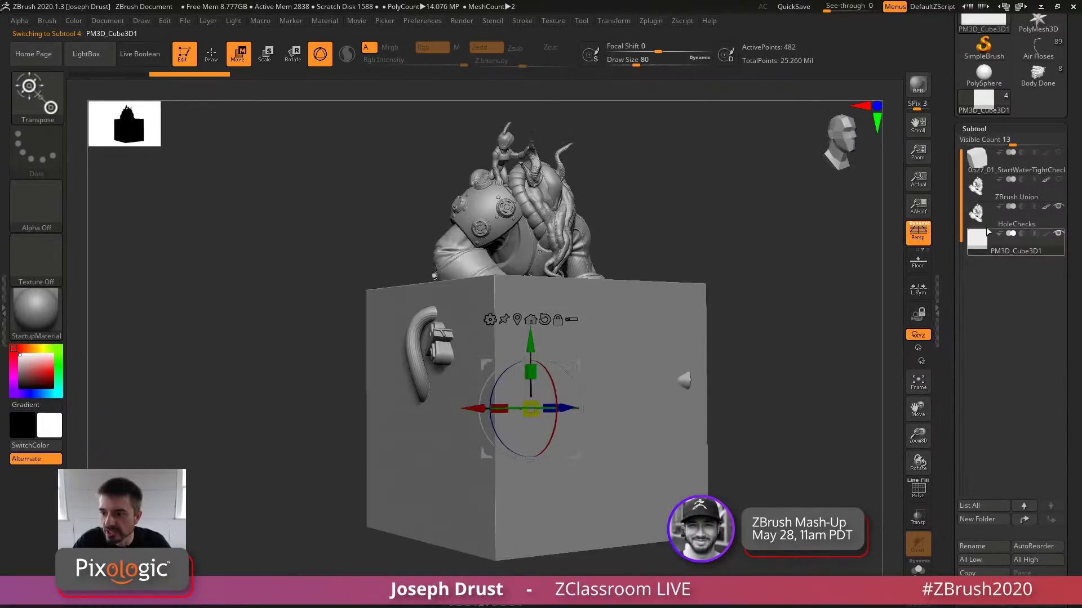
pyautogui.click(1021, 233)
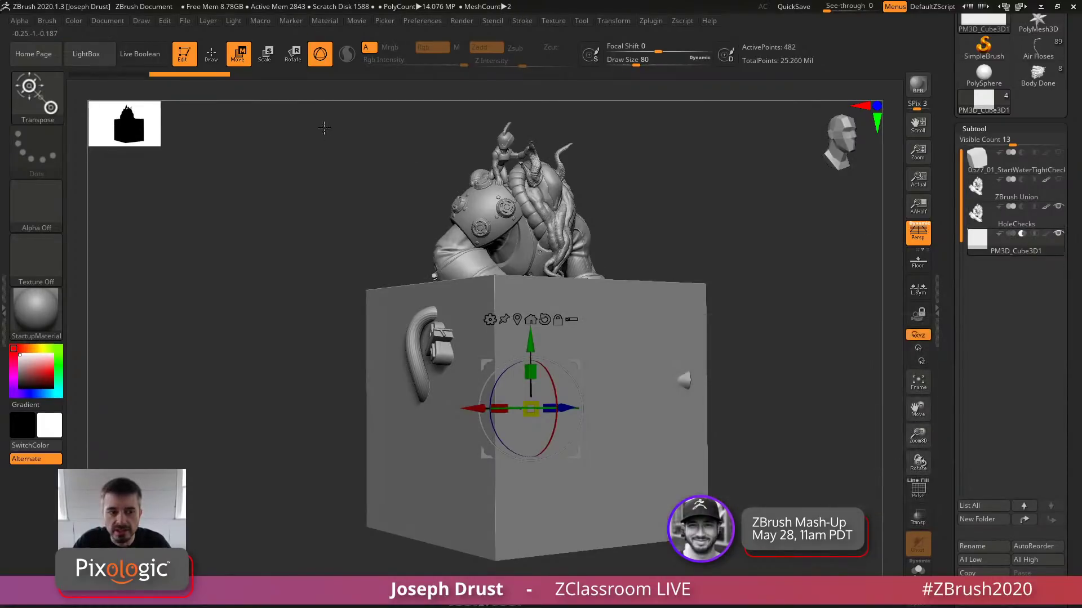
pyautogui.click(139, 54)
# Slide the subtracting cube vertically to examine cross-sections of the torso and limbs, leaving the cut through the lower legs and hoses
pyautogui.moveTo(666, 282); pyautogui.dragTo(769, 395)
pyautogui.moveTo(789, 440); pyautogui.dragTo(647, 358)
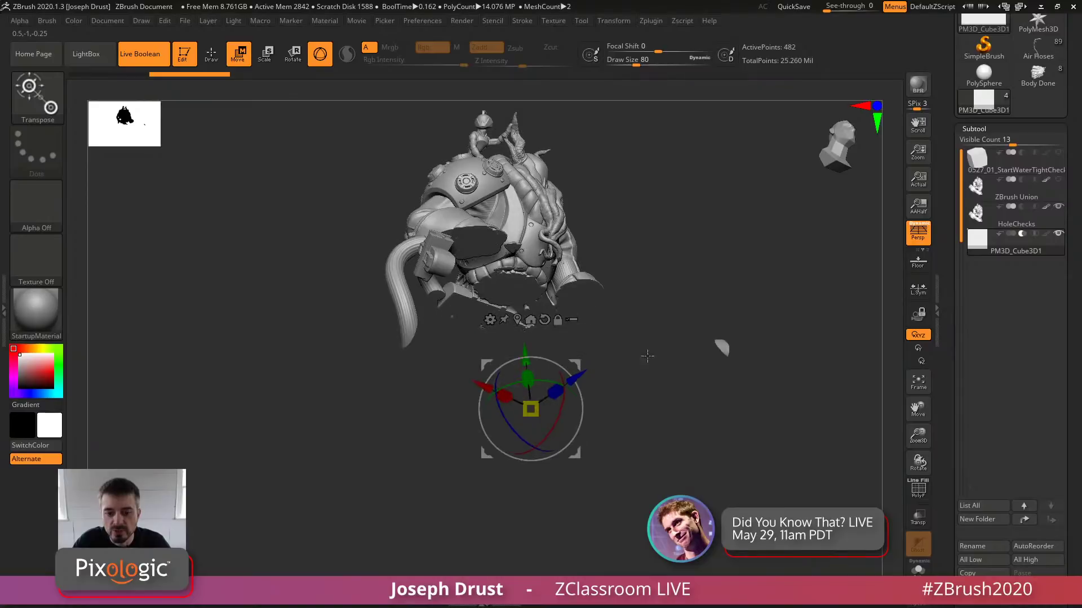
pyautogui.moveTo(529, 349); pyautogui.dragTo(547, 471)
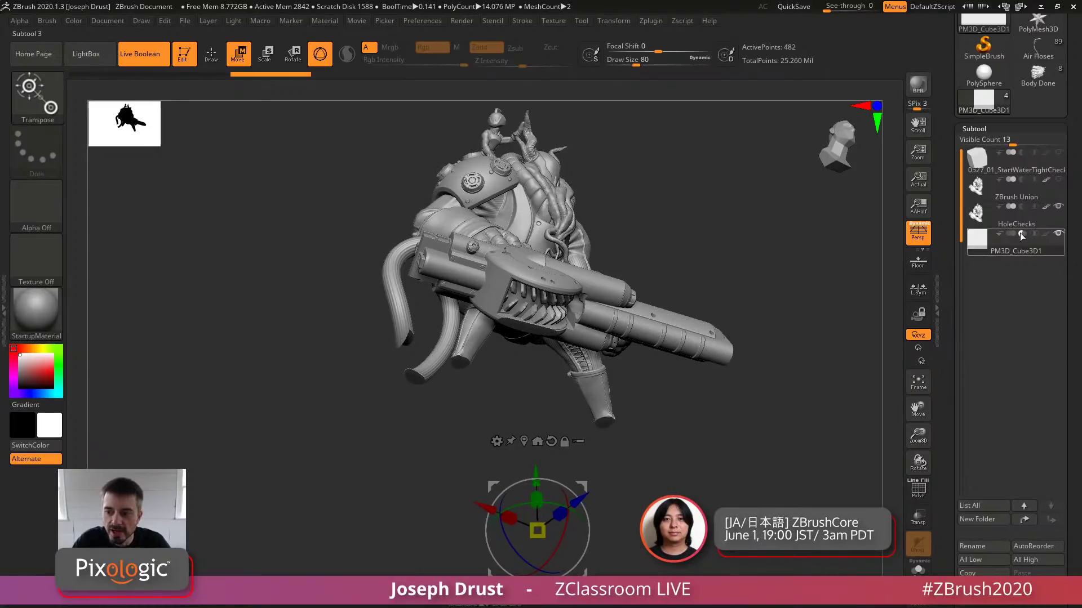
pyautogui.moveTo(1022, 221)
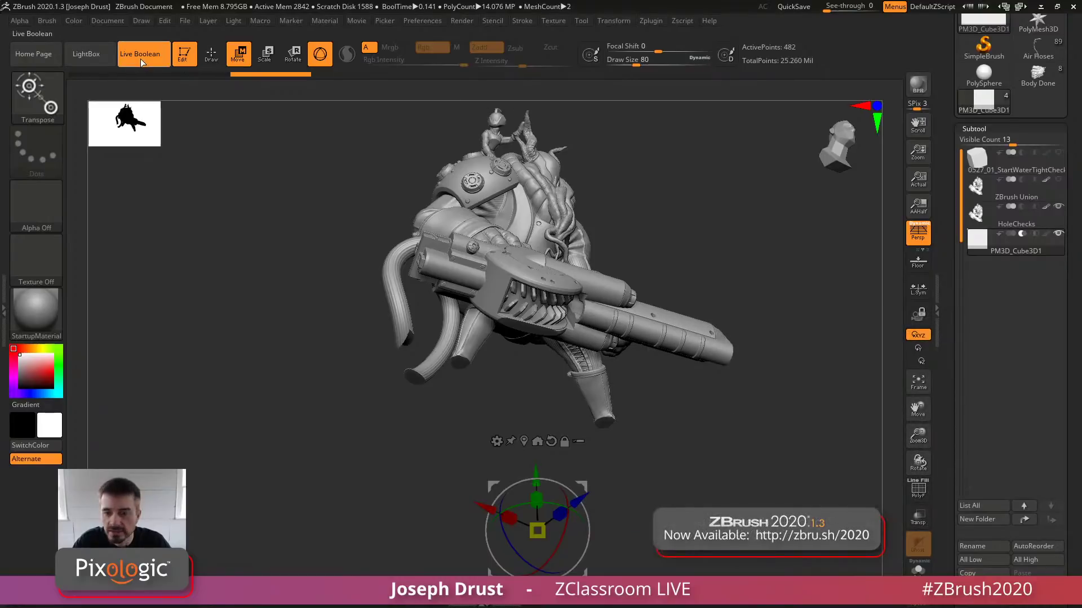
pyautogui.moveTo(535, 469); pyautogui.dragTo(525, 366)
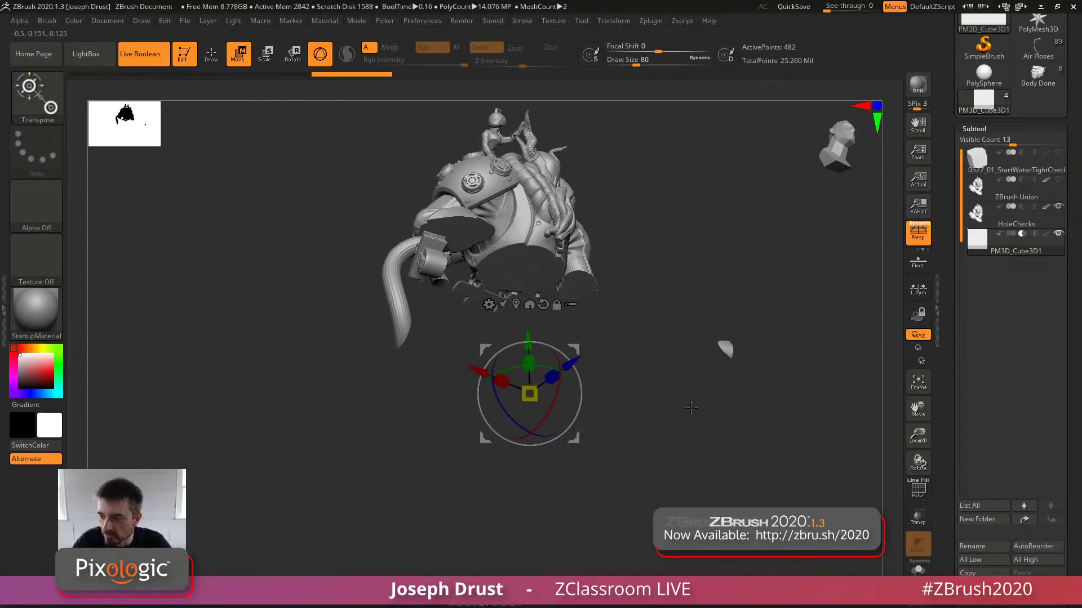
pyautogui.moveTo(690, 408); pyautogui.dragTo(454, 363)
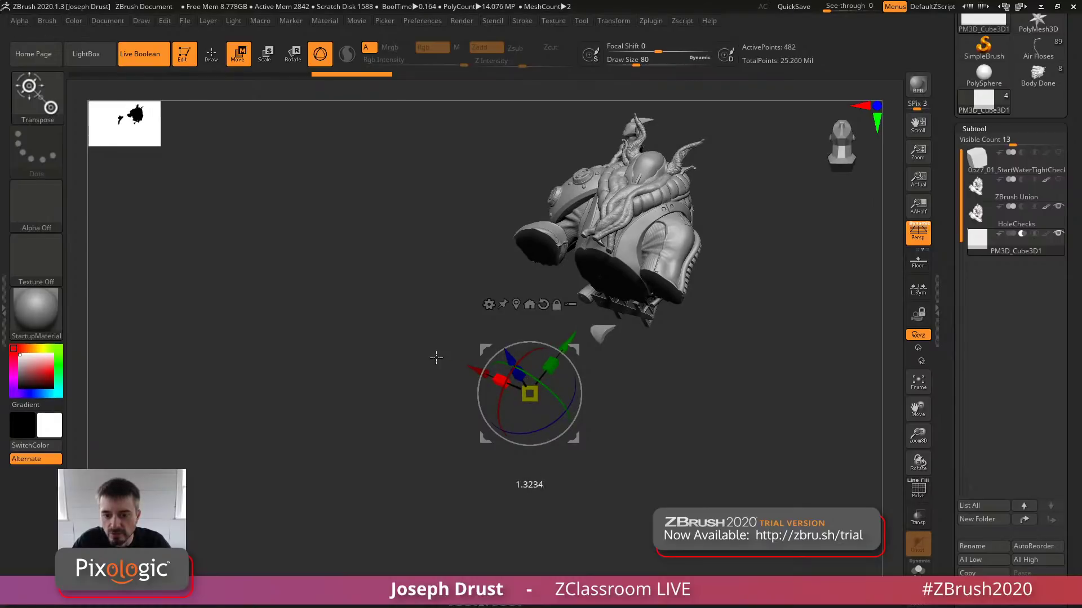
pyautogui.moveTo(441, 413); pyautogui.dragTo(493, 419)
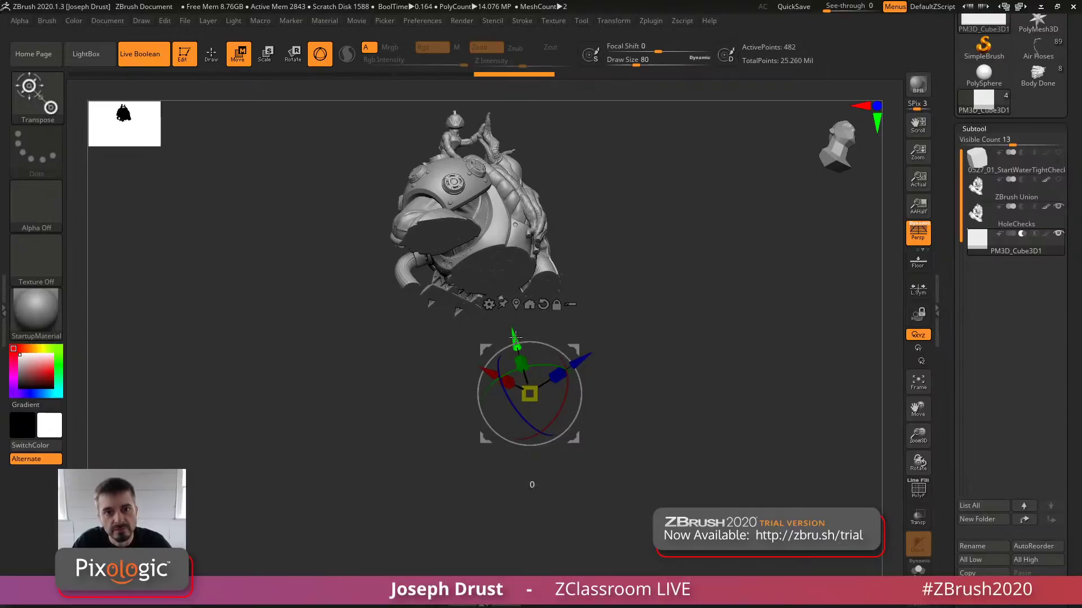
pyautogui.moveTo(515, 336); pyautogui.dragTo(568, 452)
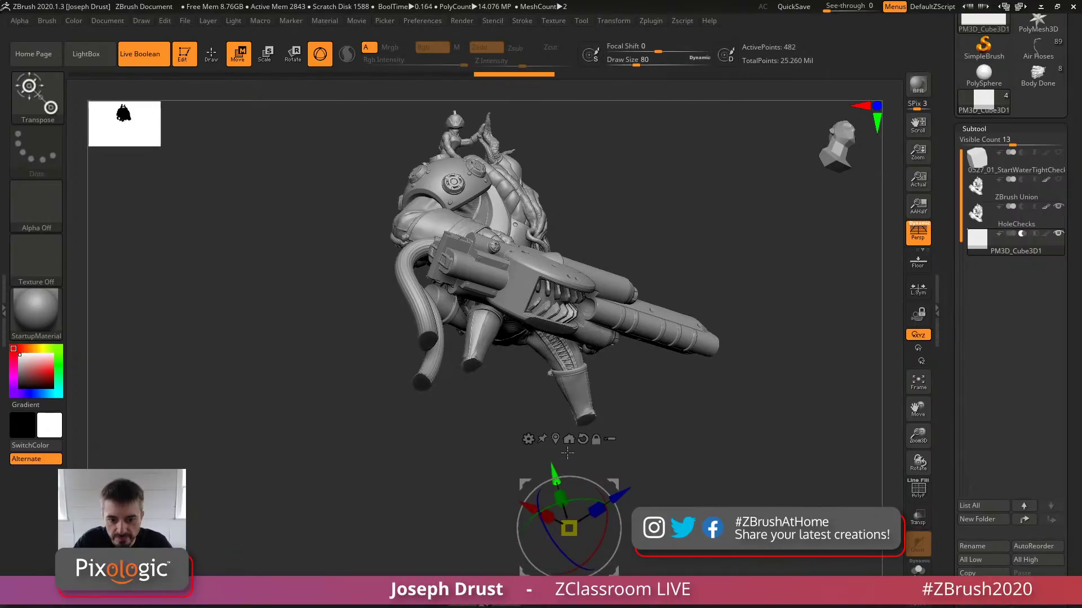
# Colour the subtracting cube dark grey to make the cut faces on the figure's underside stand out
pyautogui.moveTo(717, 411); pyautogui.dragTo(718, 399)
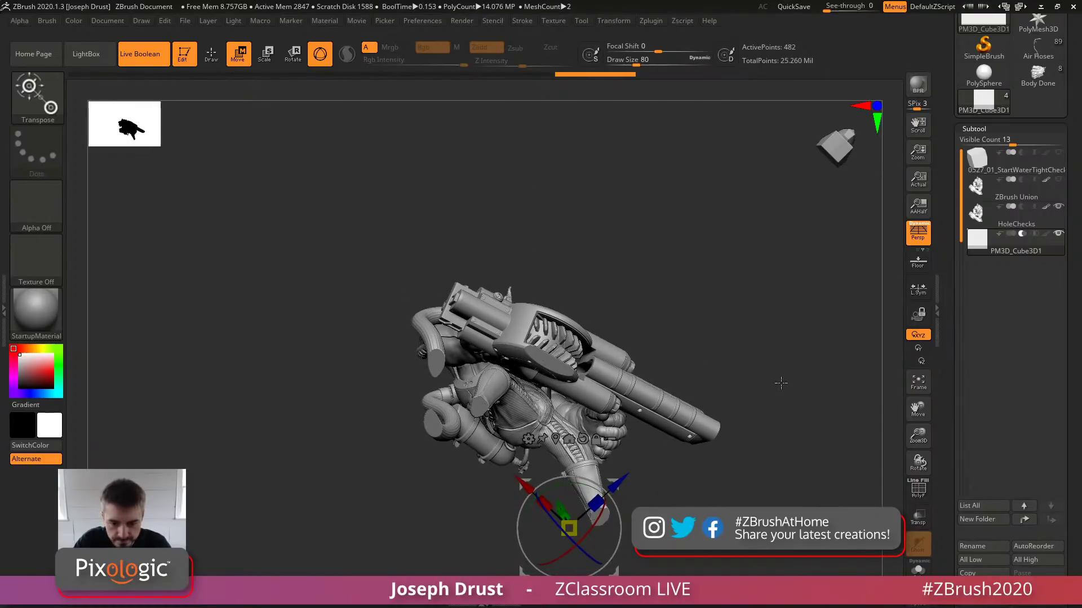
pyautogui.moveTo(781, 383); pyautogui.dragTo(866, 301)
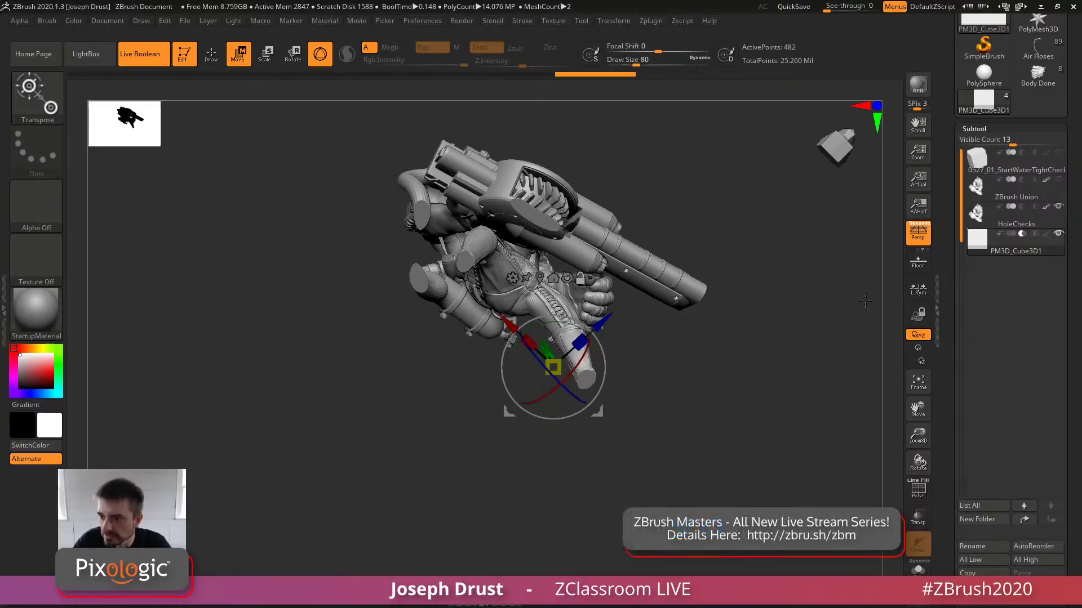
pyautogui.click(1047, 236)
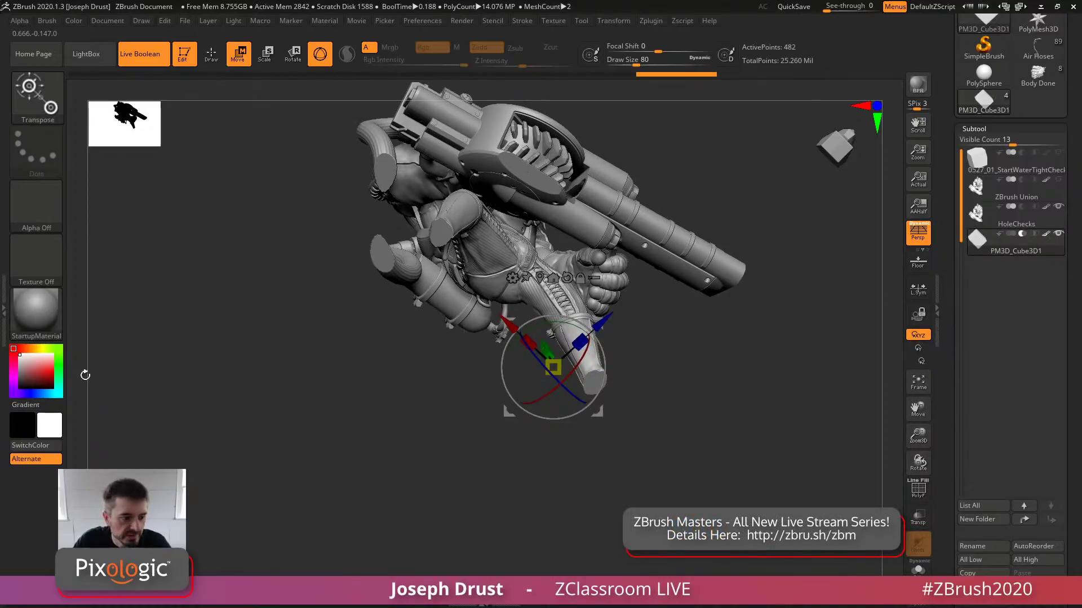
pyautogui.moveTo(27, 376); pyautogui.dragTo(19, 374)
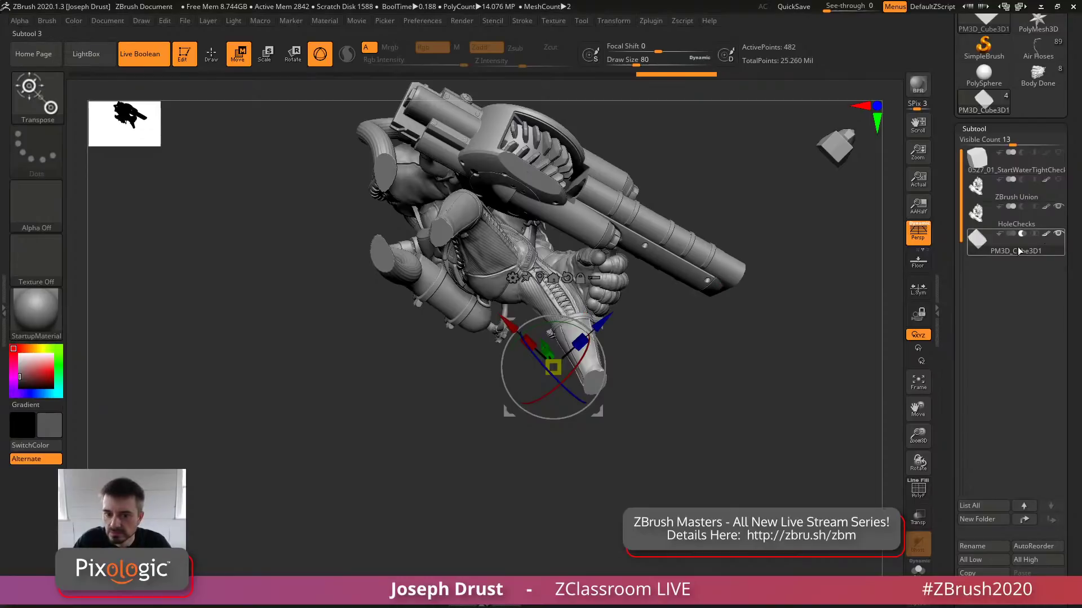
pyautogui.click(1046, 234)
pyautogui.keyDown('alt'); pyautogui.moveTo(749, 388); pyautogui.dragTo(744, 461); pyautogui.keyUp('alt')
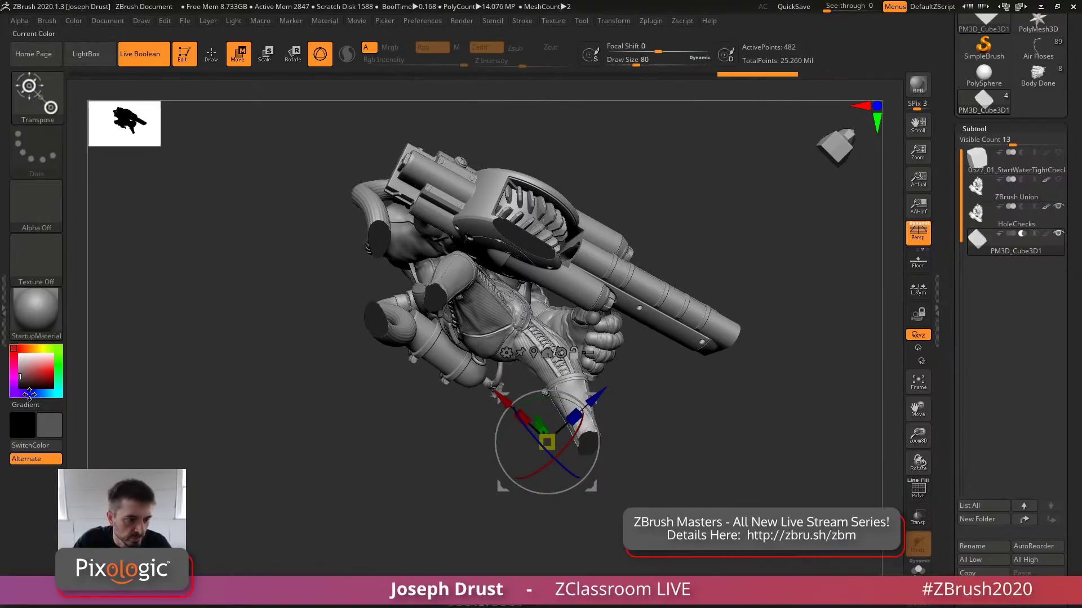
# Recolour the subtracting cube blue to set the cut faces apart from the grey figure
pyautogui.click(29, 394)
pyautogui.moveTo(696, 387); pyautogui.dragTo(709, 398)
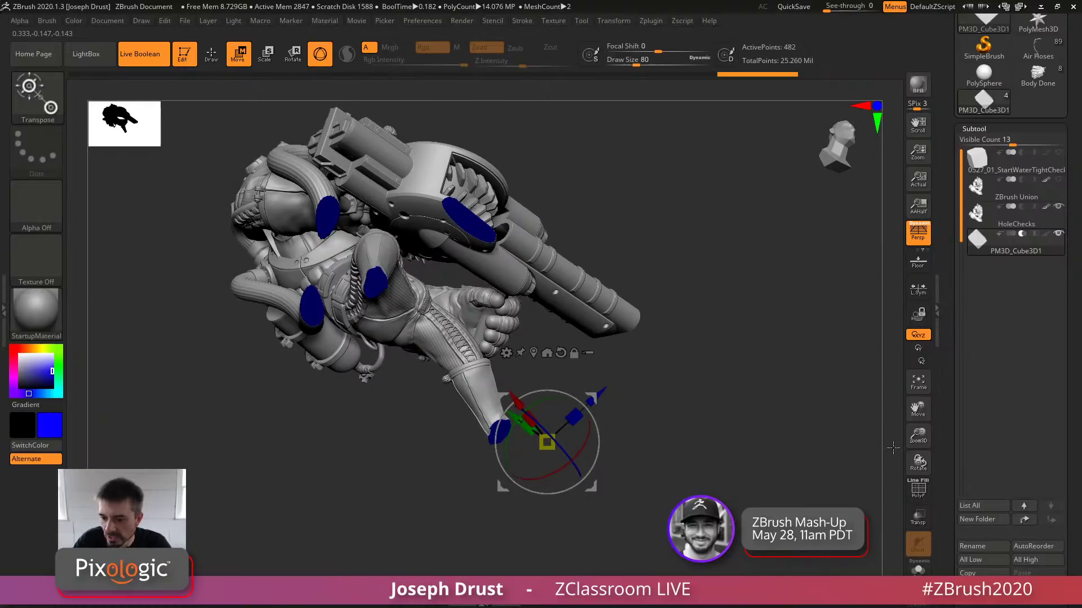
# Display the polyframe to examine the cutting cube's extents around the figure, and turn the polyframe off again
pyautogui.click(918, 491)
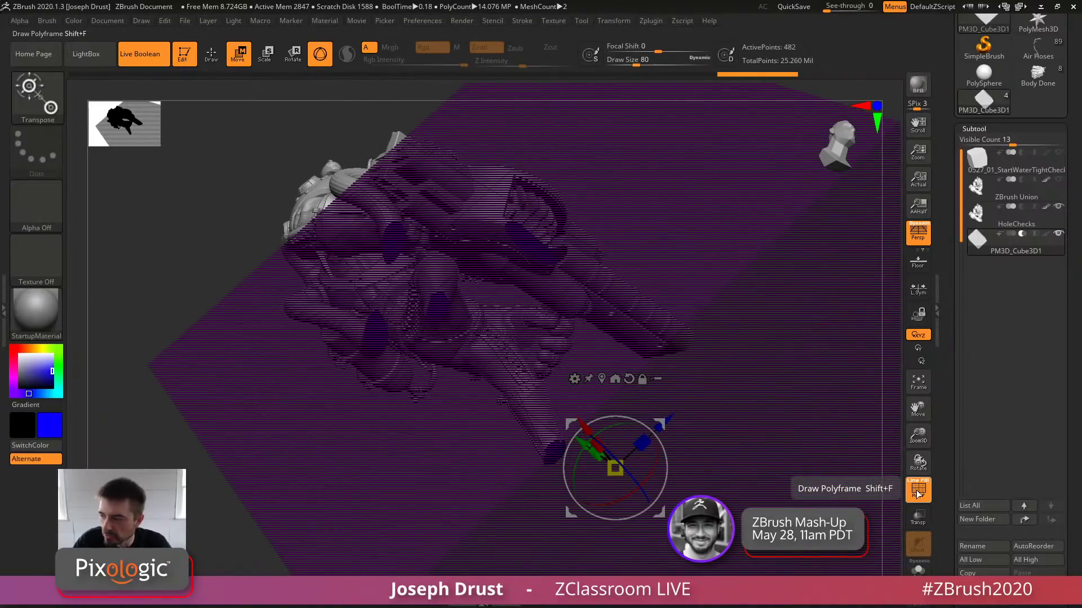
pyautogui.press('f')
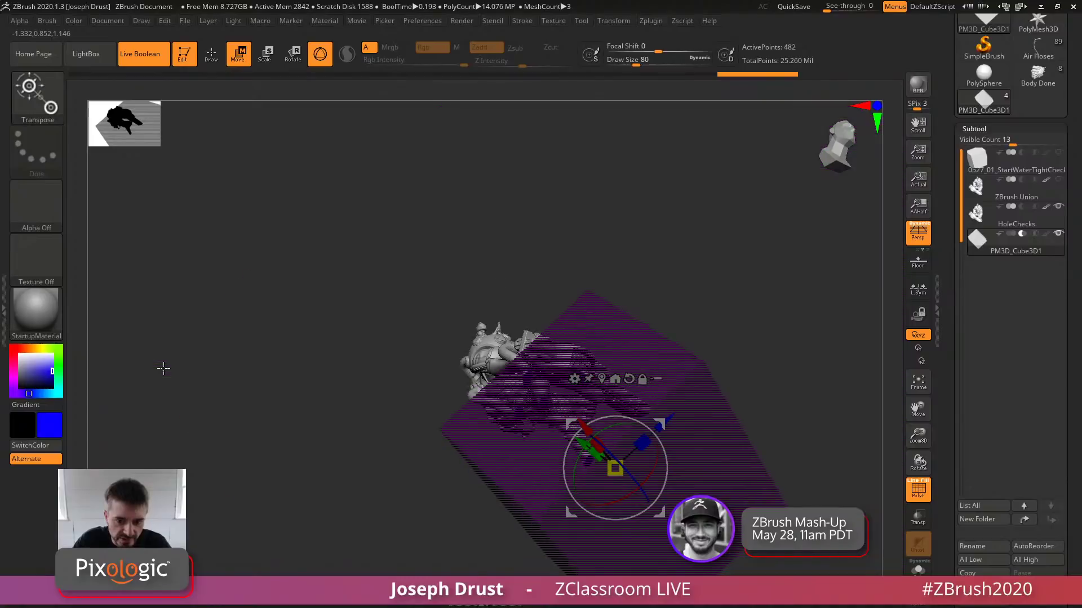
pyautogui.moveTo(720, 302); pyautogui.dragTo(561, 415)
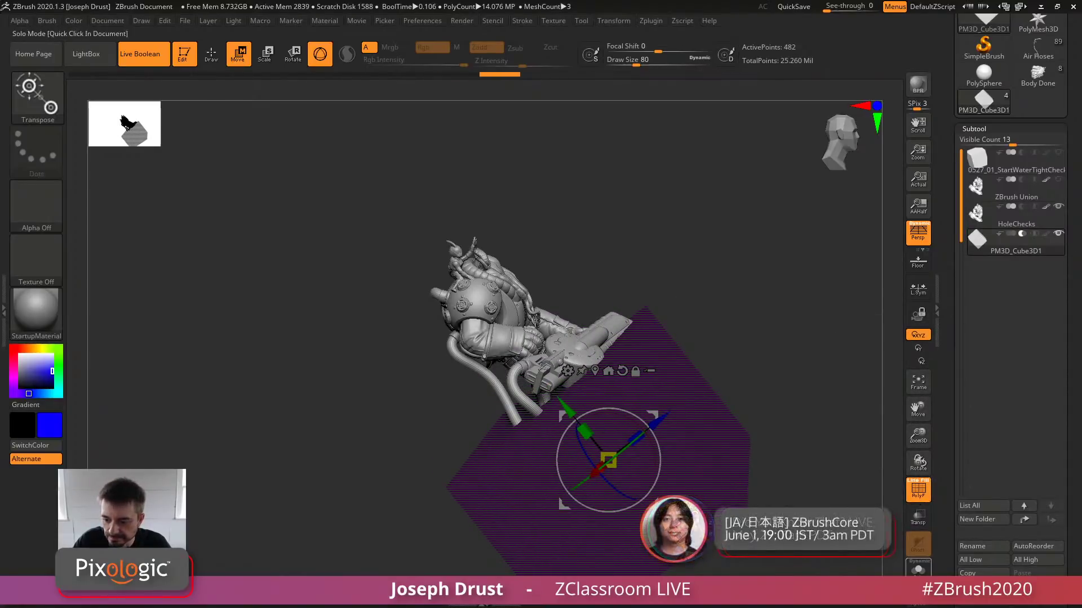
pyautogui.click(908, 570)
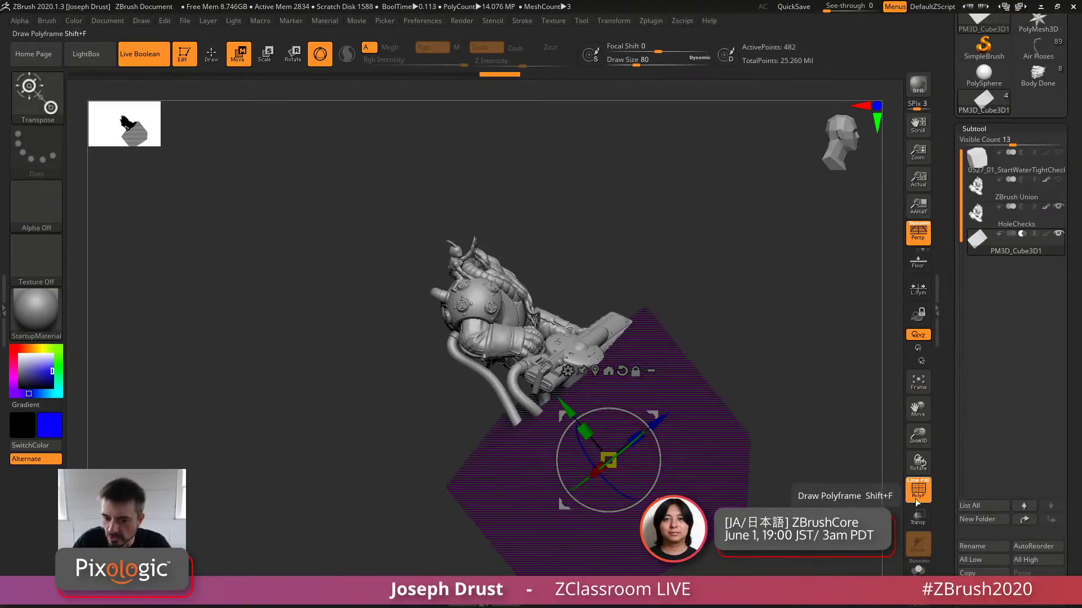
pyautogui.click(917, 495)
pyautogui.moveTo(777, 386); pyautogui.dragTo(782, 392)
pyautogui.keyDown('alt'); pyautogui.moveTo(807, 469); pyautogui.dragTo(810, 473); pyautogui.keyUp('alt')
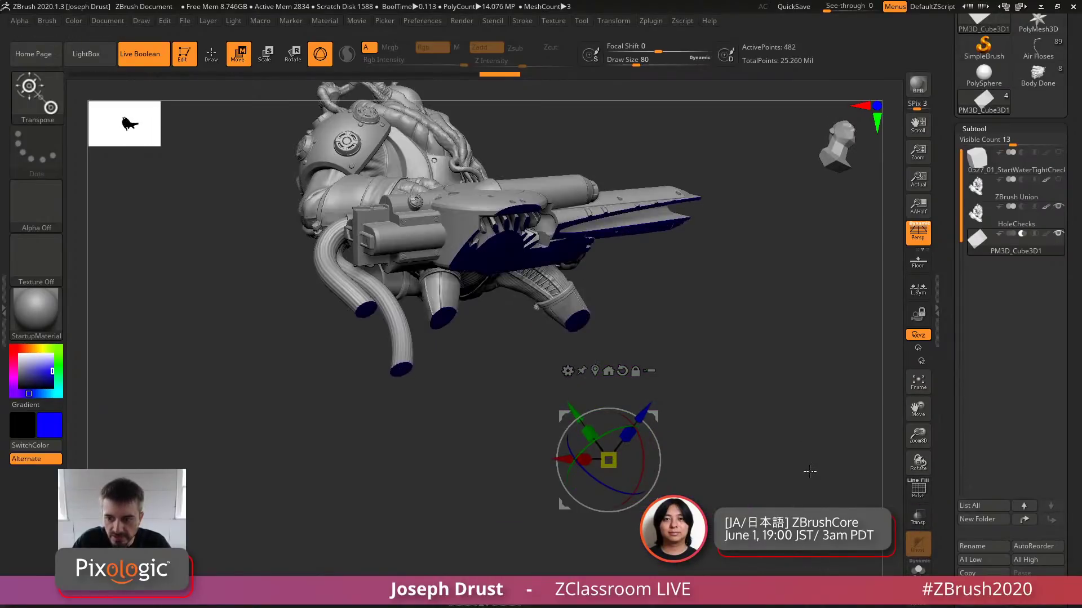
# Slide the subtracting cube upward through the weapon, hand and legs to examine their cross-sections for hollow areas
pyautogui.moveTo(806, 422); pyautogui.dragTo(805, 424)
pyautogui.keyDown('alt'); pyautogui.moveTo(805, 424); pyautogui.dragTo(817, 455); pyautogui.keyUp('alt')
pyautogui.moveTo(592, 462); pyautogui.dragTo(449, 333)
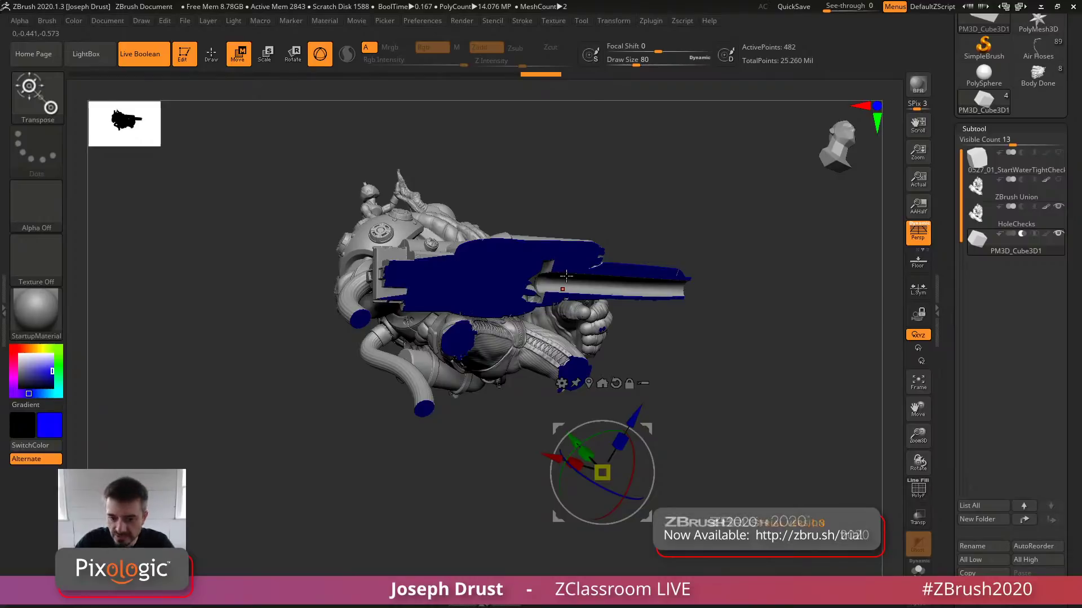
pyautogui.moveTo(577, 438)
pyautogui.mouseDown()
pyautogui.moveTo(599, 461)
pyautogui.moveTo(575, 431)
pyautogui.mouseUp()
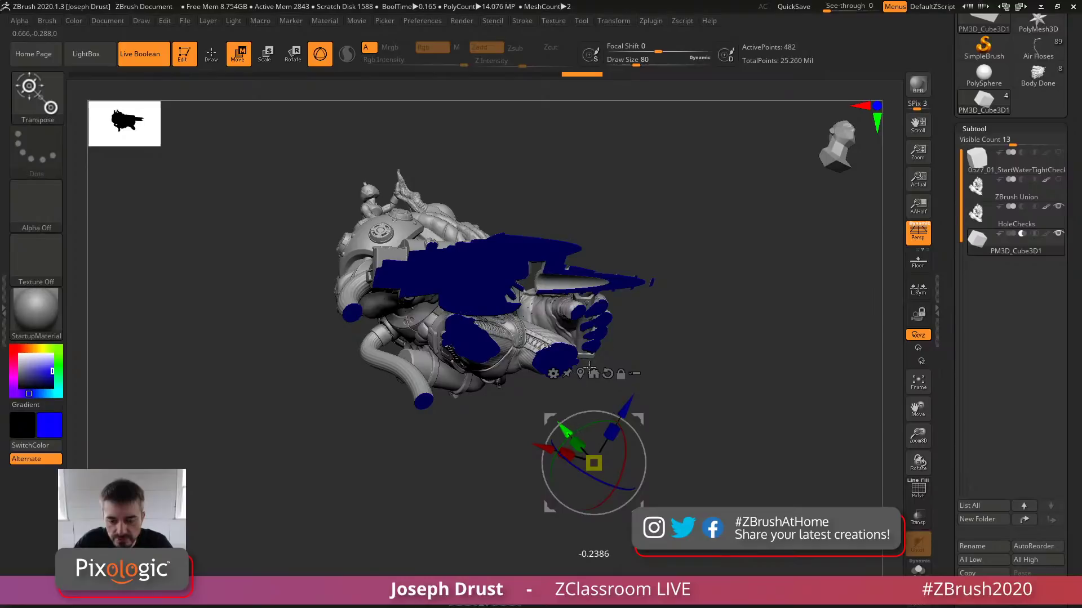
pyautogui.keyDown('alt'); pyautogui.moveTo(737, 356); pyautogui.dragTo(674, 355); pyautogui.keyUp('alt')
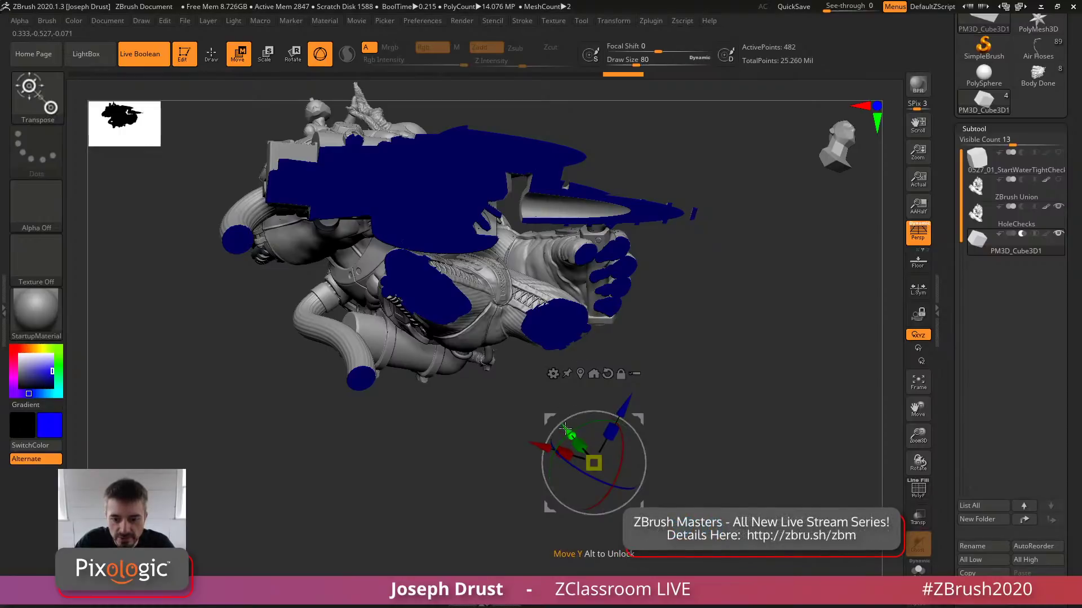
pyautogui.moveTo(574, 433); pyautogui.dragTo(568, 426)
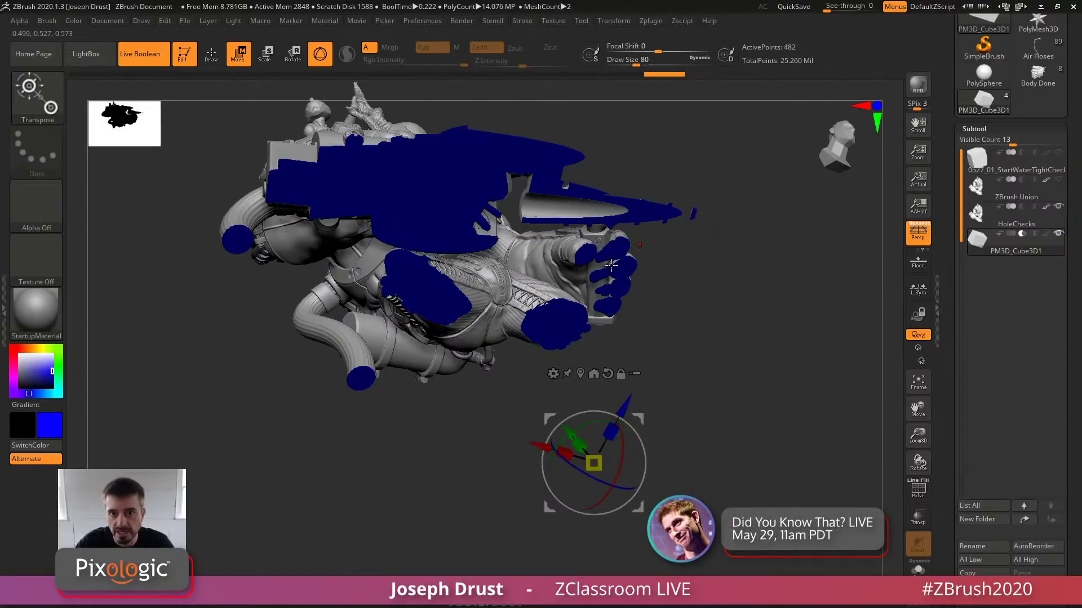
pyautogui.moveTo(571, 433); pyautogui.dragTo(535, 358)
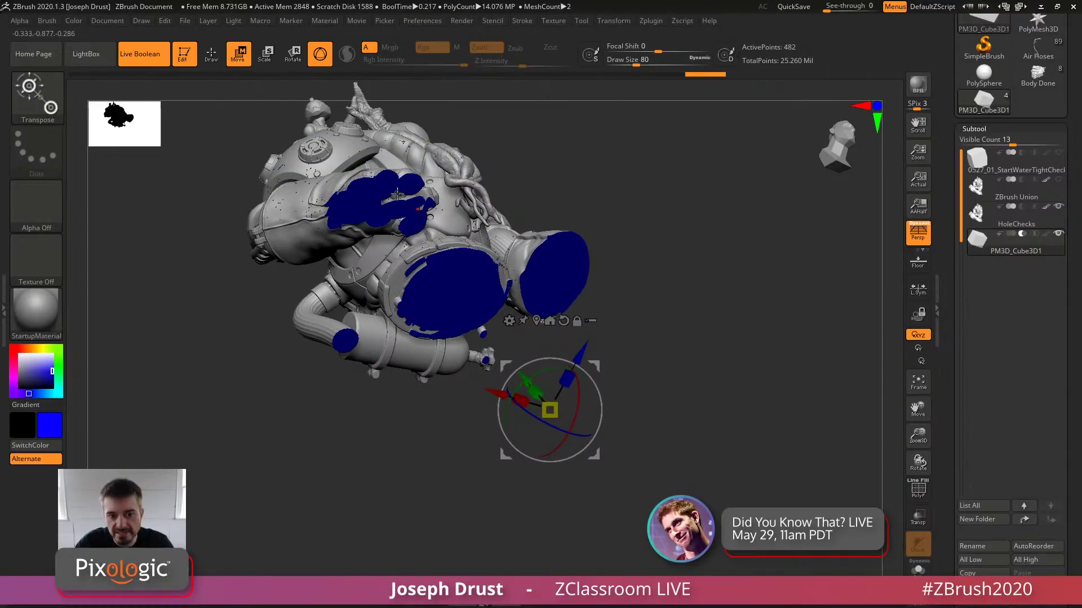
# Raise the subtracting cube into the torso below the helmet and examine the cut faces from several angles
pyautogui.moveTo(614, 202); pyautogui.dragTo(490, 196)
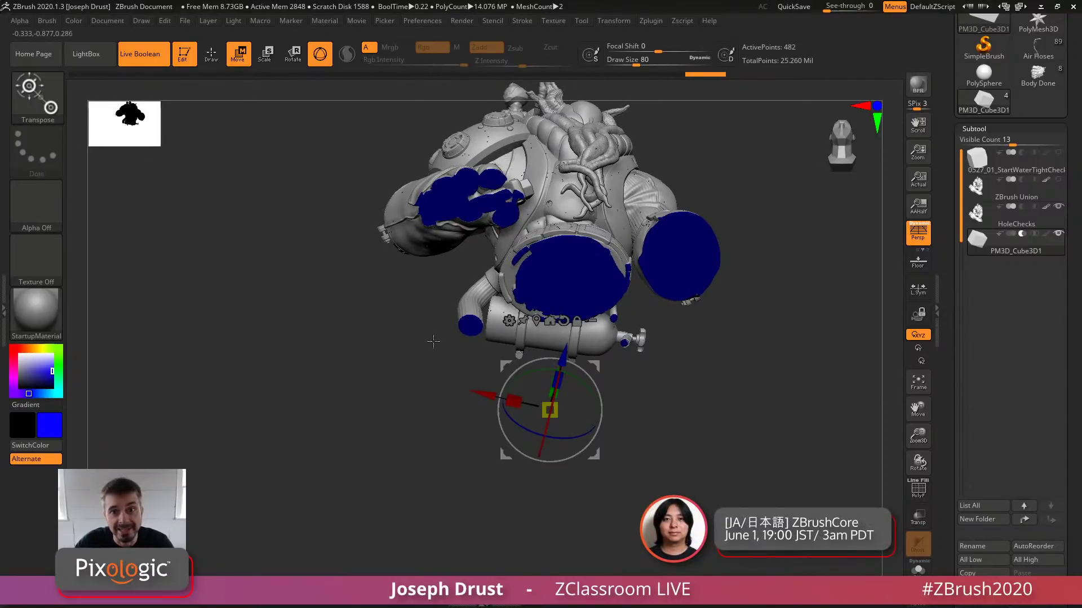
pyautogui.moveTo(398, 376); pyautogui.dragTo(409, 381)
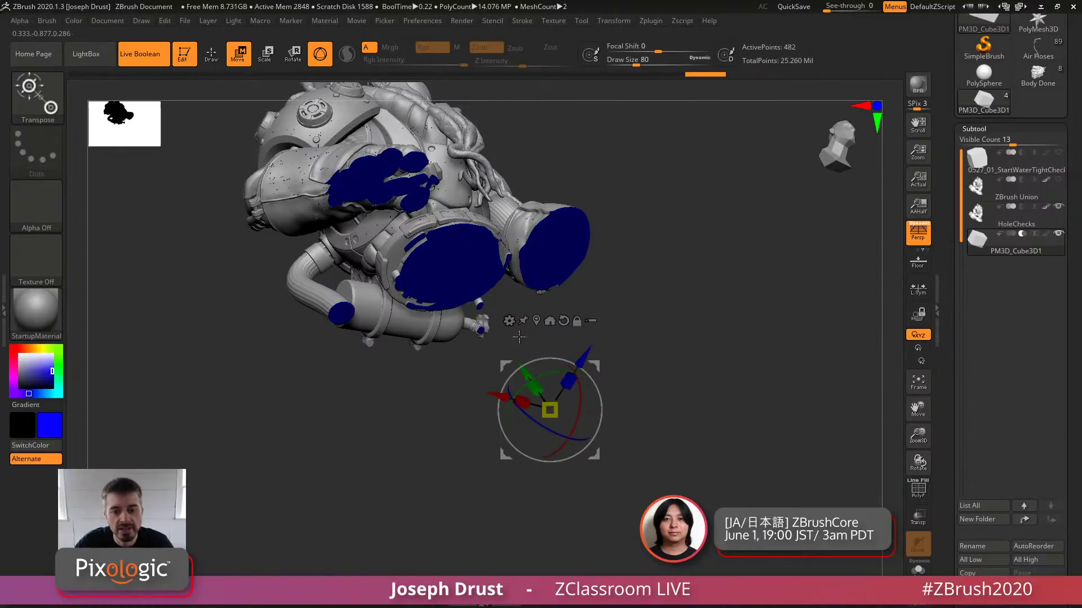
pyautogui.moveTo(530, 374)
pyautogui.mouseDown()
pyautogui.moveTo(606, 474)
pyautogui.moveTo(548, 377)
pyautogui.mouseUp()
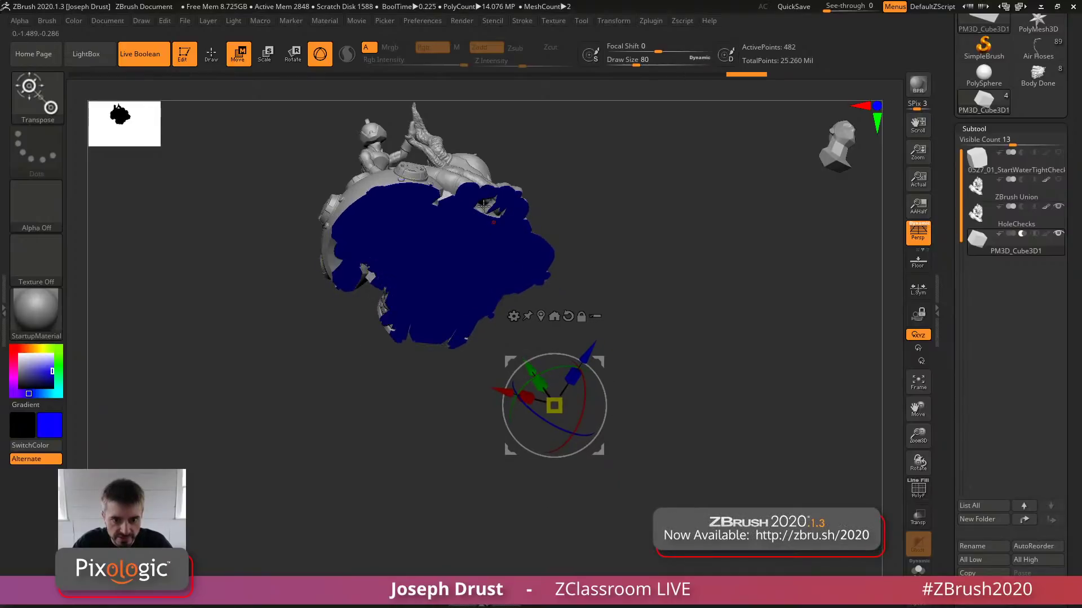
pyautogui.moveTo(621, 235); pyautogui.dragTo(617, 262)
pyautogui.moveTo(486, 165); pyautogui.dragTo(482, 163)
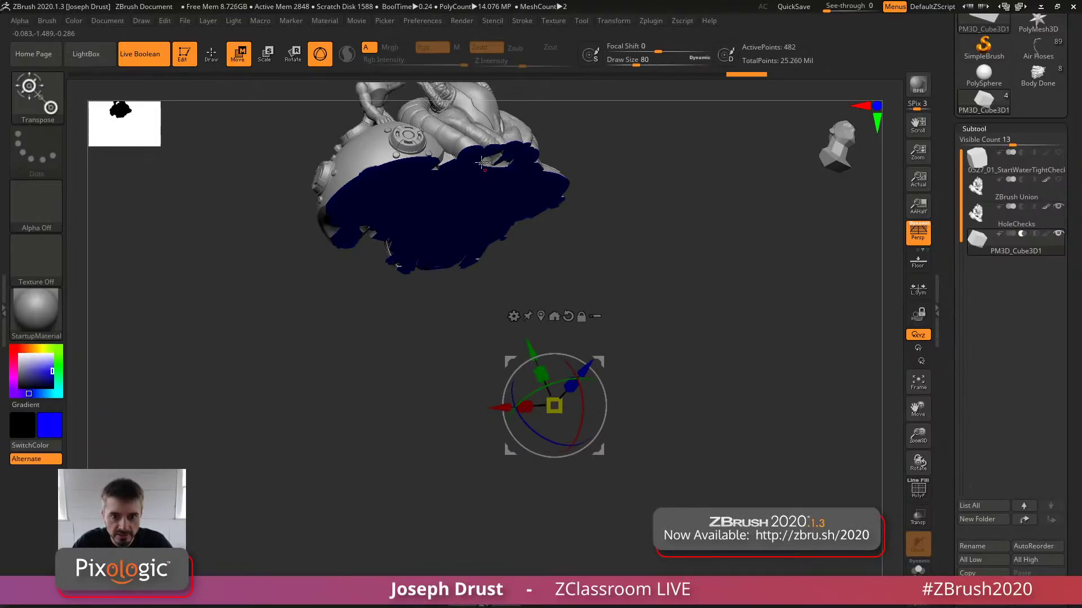
pyautogui.moveTo(538, 380); pyautogui.dragTo(534, 368)
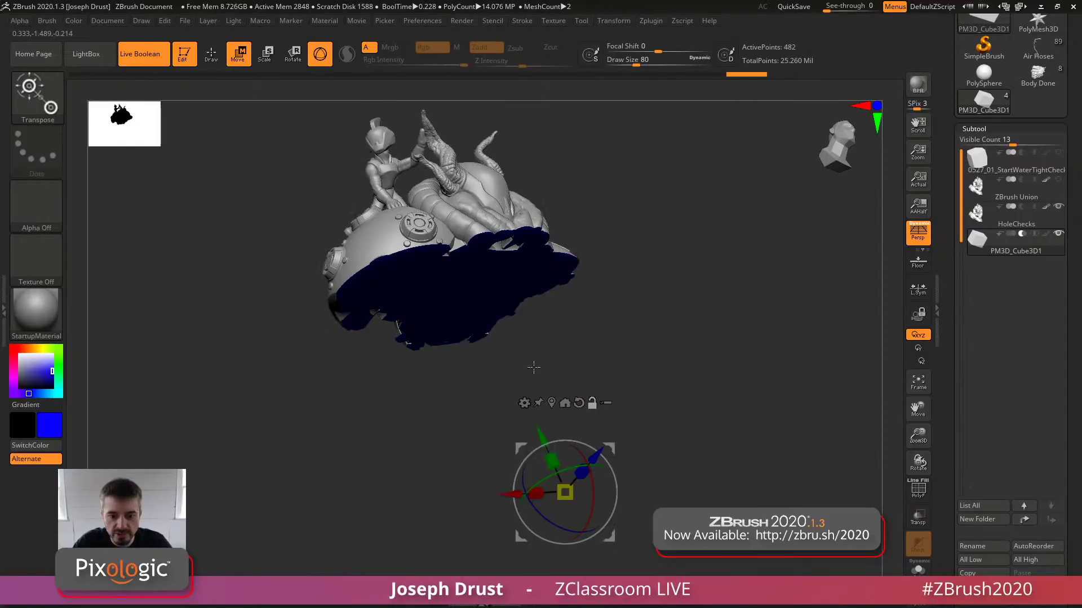
pyautogui.moveTo(540, 435); pyautogui.dragTo(513, 258)
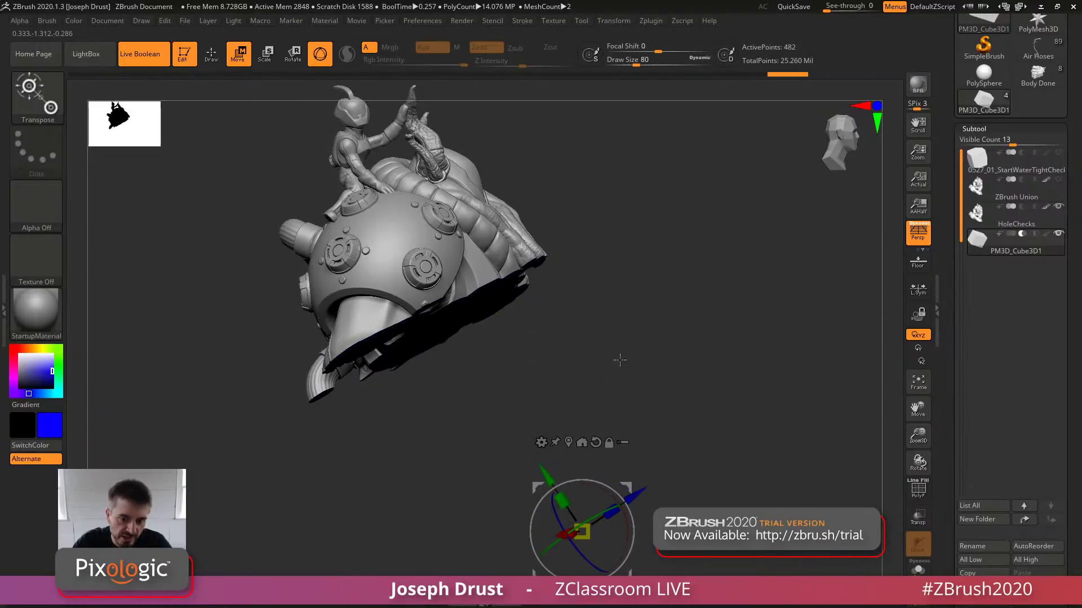
pyautogui.moveTo(619, 359); pyautogui.dragTo(562, 280)
pyautogui.moveTo(484, 230); pyautogui.dragTo(658, 353)
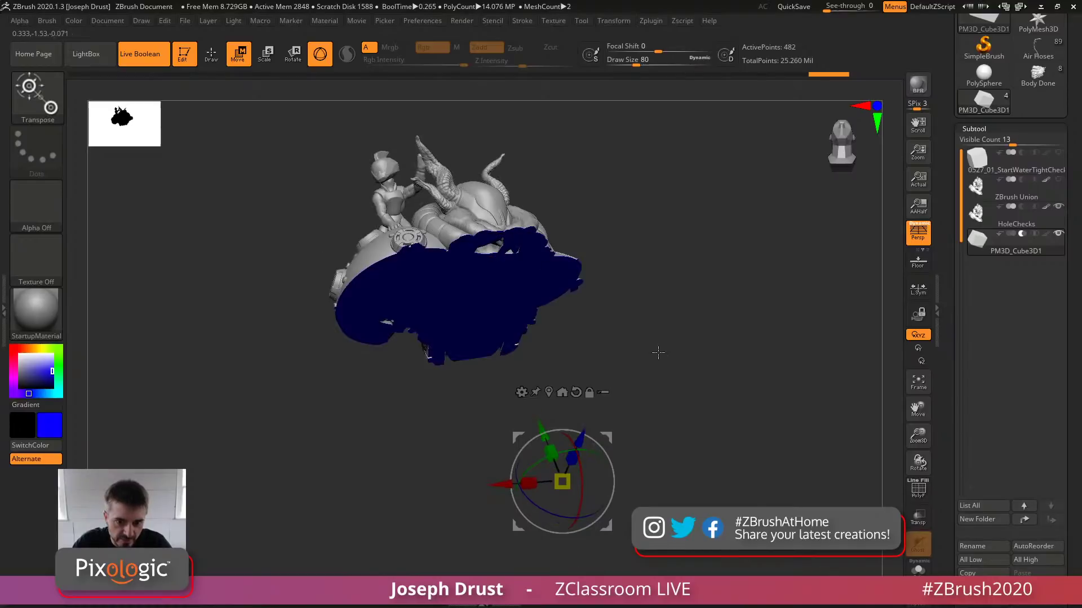
# Slide the subtracting cube through the helmet and head region and back down to the torso to examine the cross-sections
pyautogui.moveTo(540, 430); pyautogui.dragTo(524, 381)
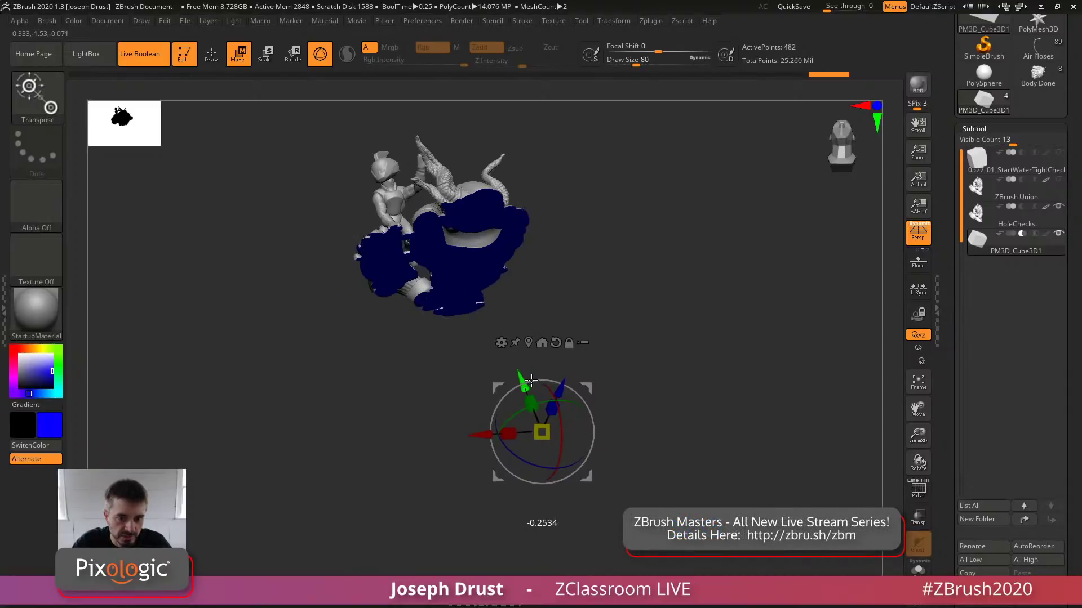
pyautogui.moveTo(632, 316); pyautogui.dragTo(660, 303)
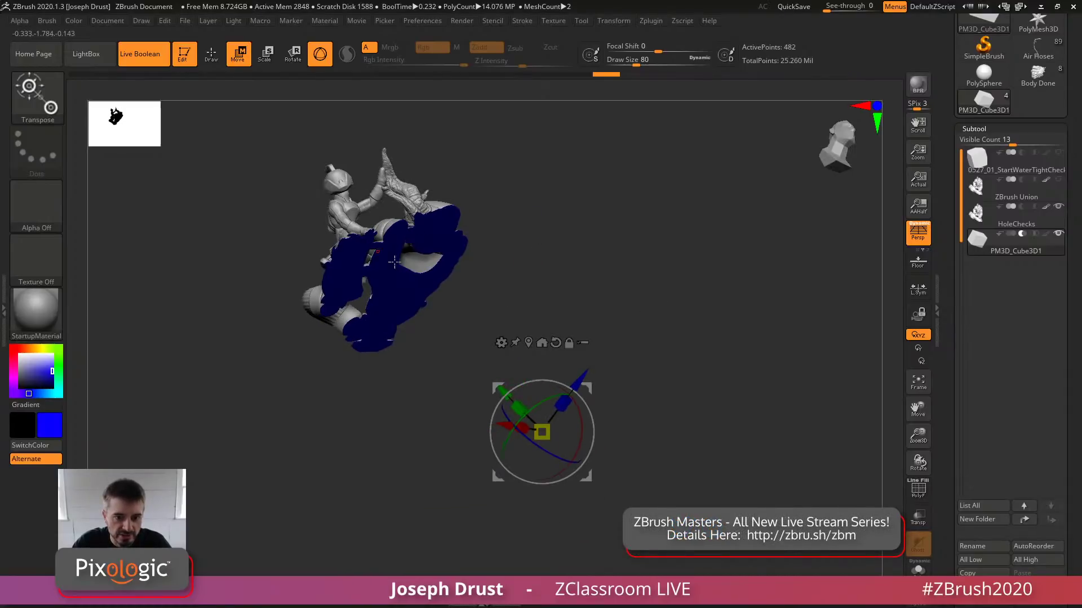
pyautogui.moveTo(531, 292); pyautogui.dragTo(537, 307)
pyautogui.moveTo(500, 402); pyautogui.dragTo(599, 251)
pyautogui.moveTo(457, 253); pyautogui.dragTo(634, 245)
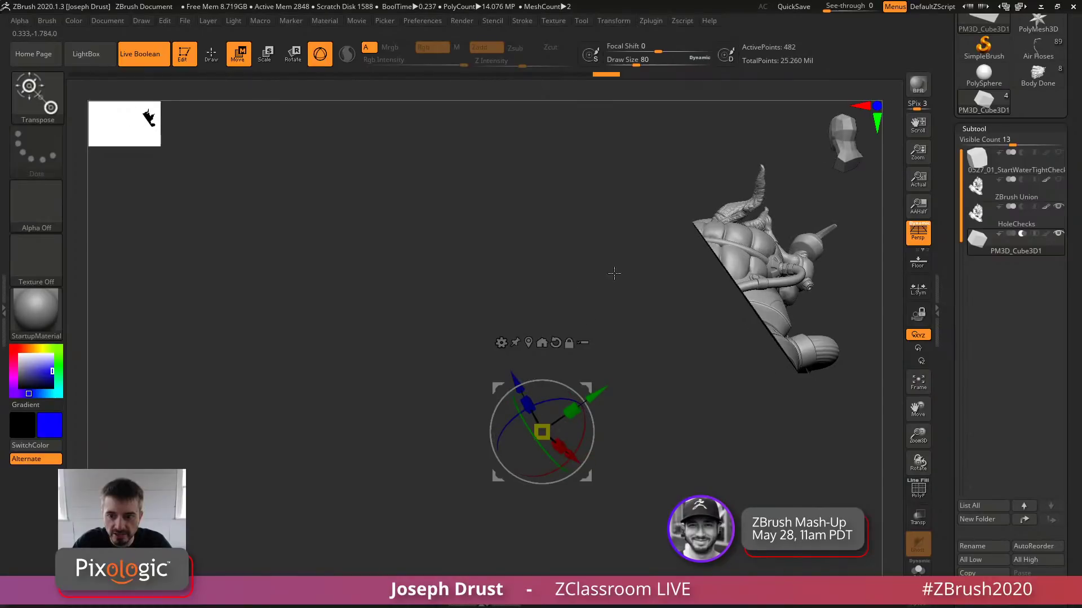
pyautogui.moveTo(693, 246)
pyautogui.mouseDown()
pyautogui.moveTo(641, 272)
pyautogui.moveTo(654, 249)
pyautogui.moveTo(536, 252)
pyautogui.moveTo(507, 405)
pyautogui.moveTo(490, 382)
pyautogui.moveTo(503, 400)
pyautogui.moveTo(543, 408)
pyautogui.mouseUp()
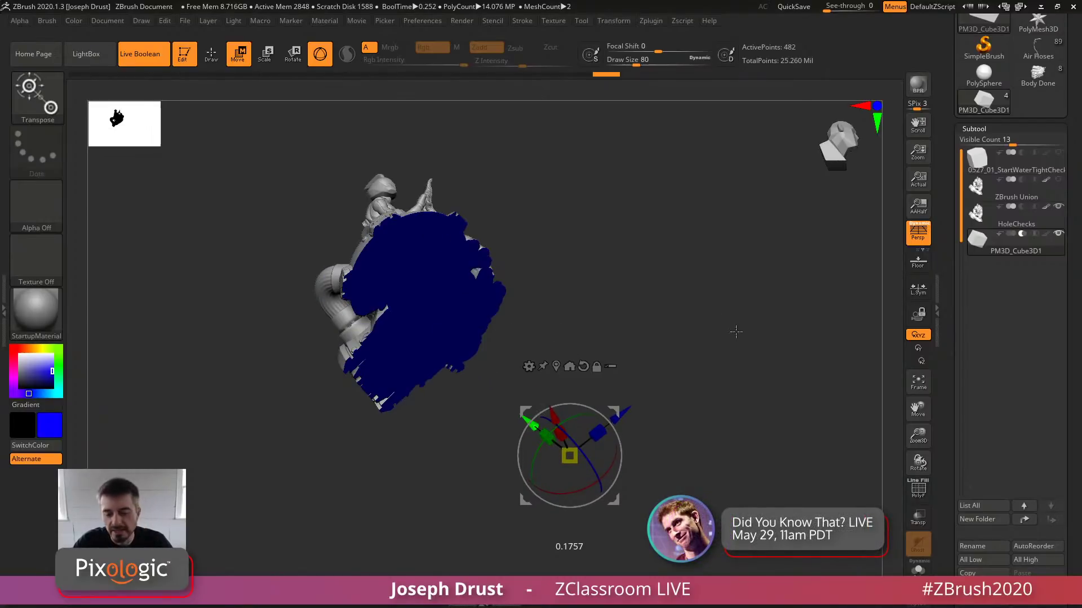
pyautogui.moveTo(718, 407); pyautogui.dragTo(742, 397)
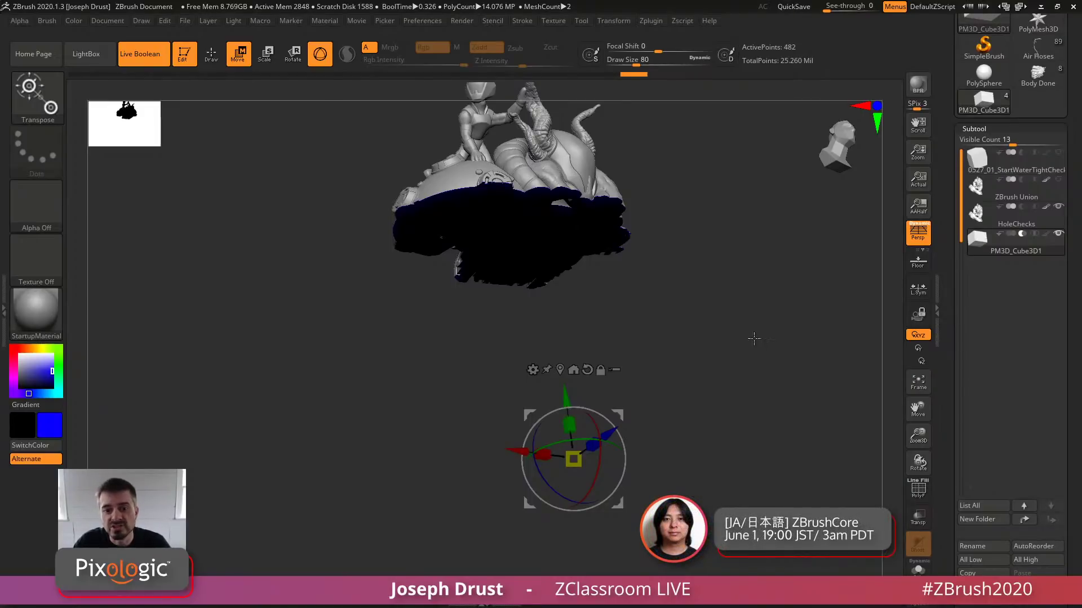
# Reset the current colour to white and switch to the Air Hoses tool with the original subtool folders
pyautogui.click(20, 355)
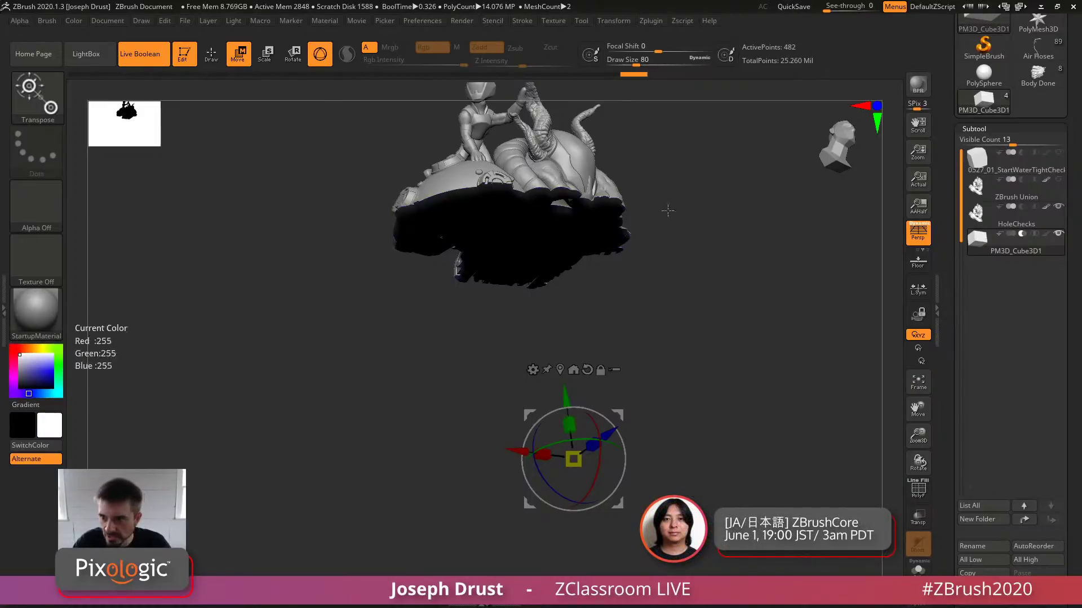
pyautogui.moveTo(952, 117); pyautogui.dragTo(952, 189)
pyautogui.click(1053, 193)
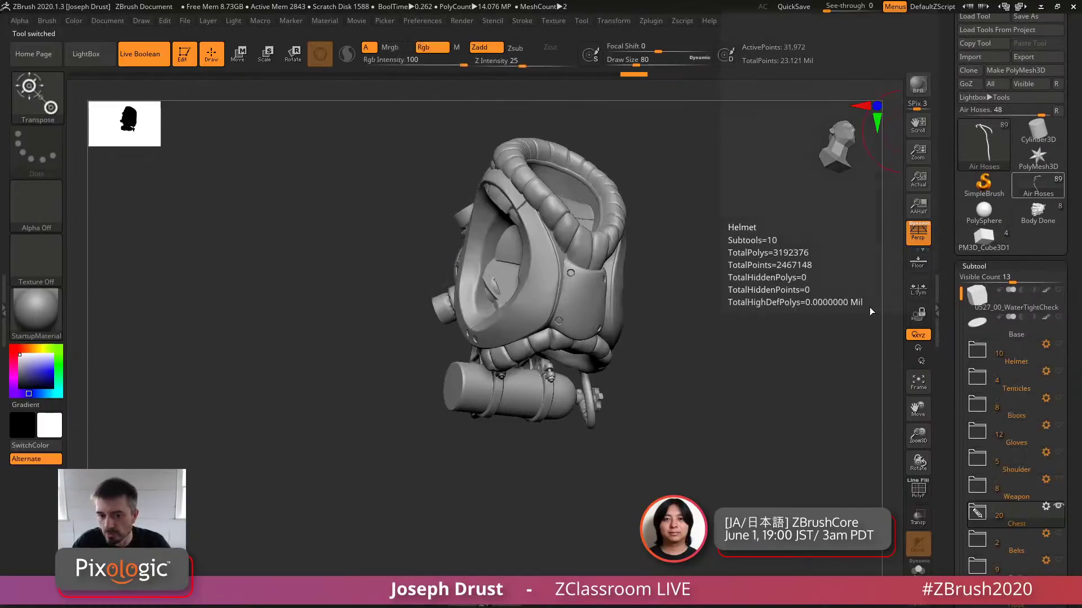
# Show the Helmet and Tenticles folders together with the Chest and examine how the parts fit together
pyautogui.moveTo(809, 343); pyautogui.dragTo(774, 371)
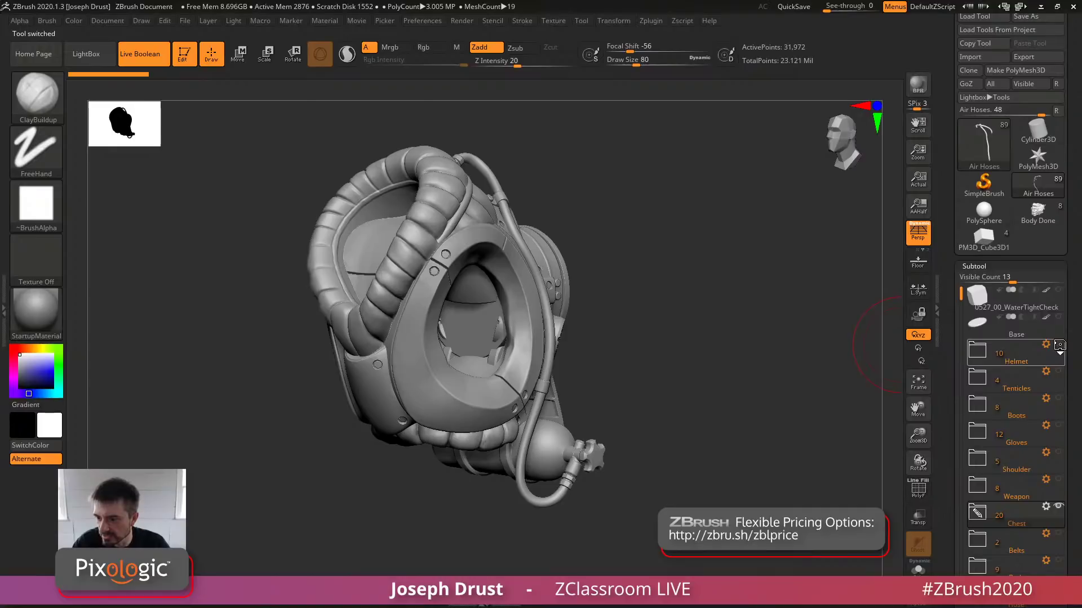
pyautogui.click(1060, 345)
pyautogui.click(1058, 373)
pyautogui.moveTo(745, 346); pyautogui.dragTo(528, 276)
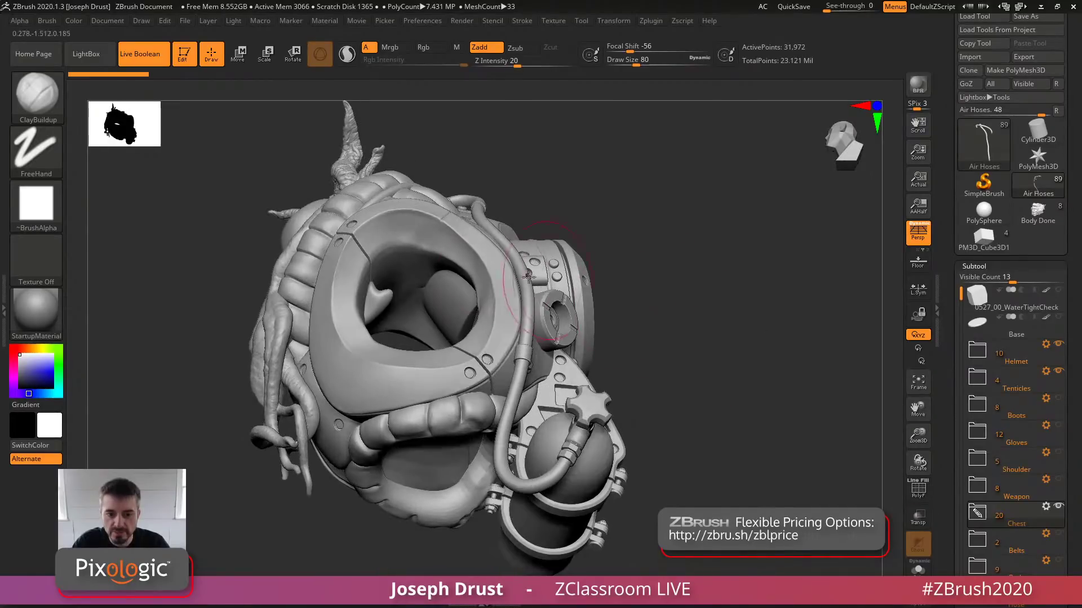
pyautogui.moveTo(666, 260); pyautogui.dragTo(547, 217)
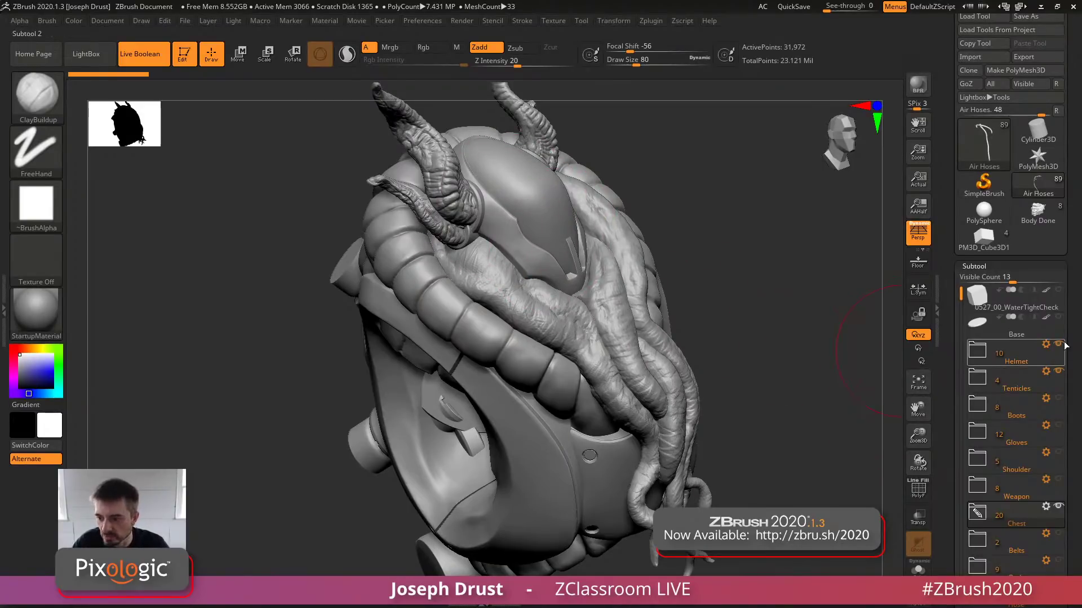
# Hide the Helmet folder and examine the open interior of the chest and tentacles from several sides
pyautogui.moveTo(811, 282); pyautogui.dragTo(620, 307)
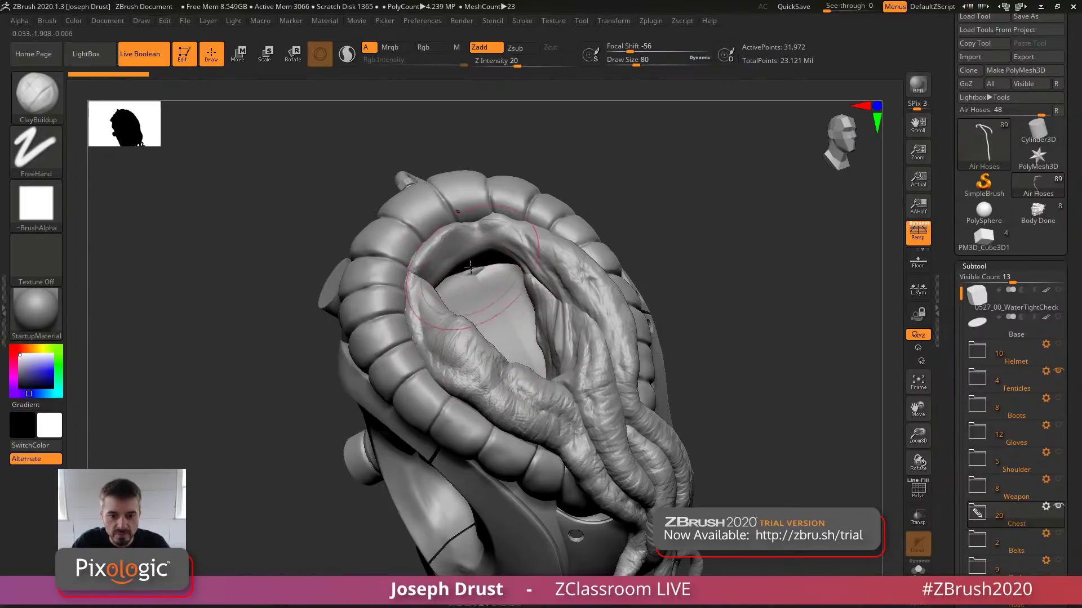
pyautogui.moveTo(749, 343); pyautogui.dragTo(610, 270)
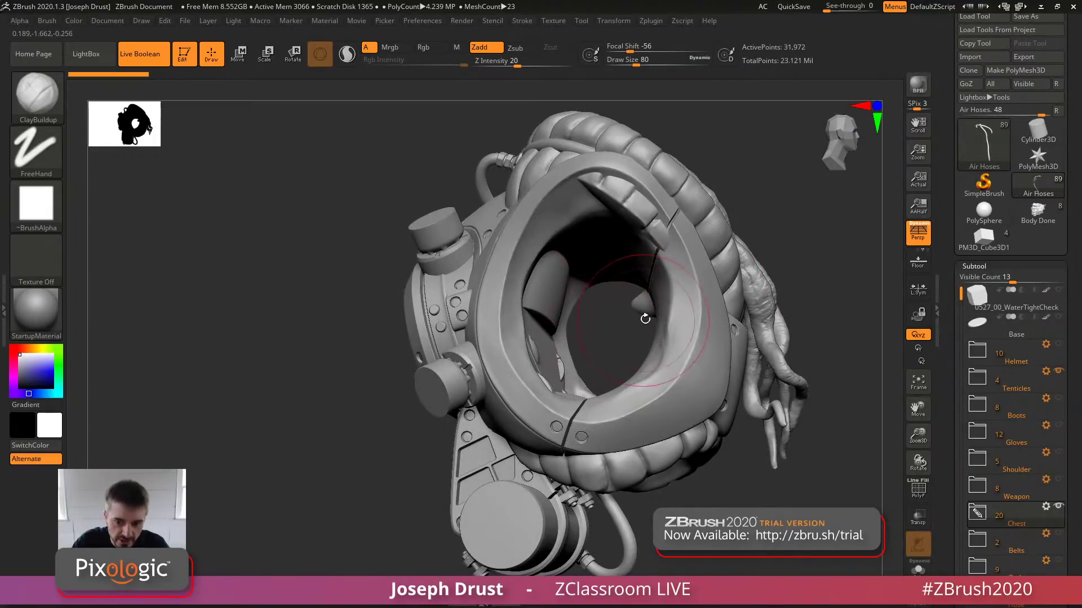
pyautogui.moveTo(836, 337); pyautogui.dragTo(451, 225)
pyautogui.moveTo(766, 319); pyautogui.dragTo(791, 332)
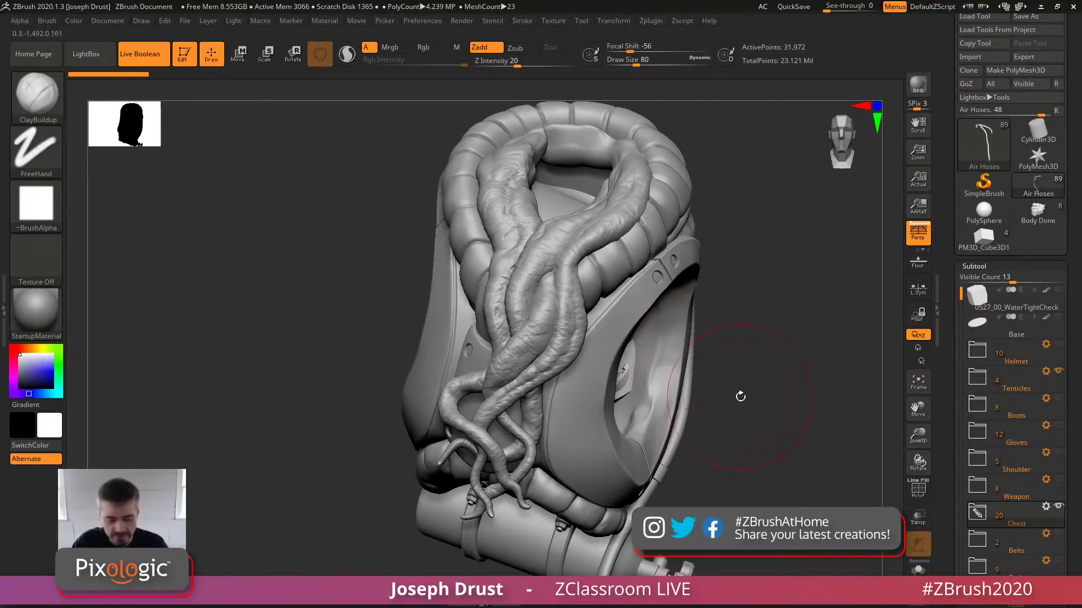
pyautogui.moveTo(775, 402); pyautogui.dragTo(743, 383)
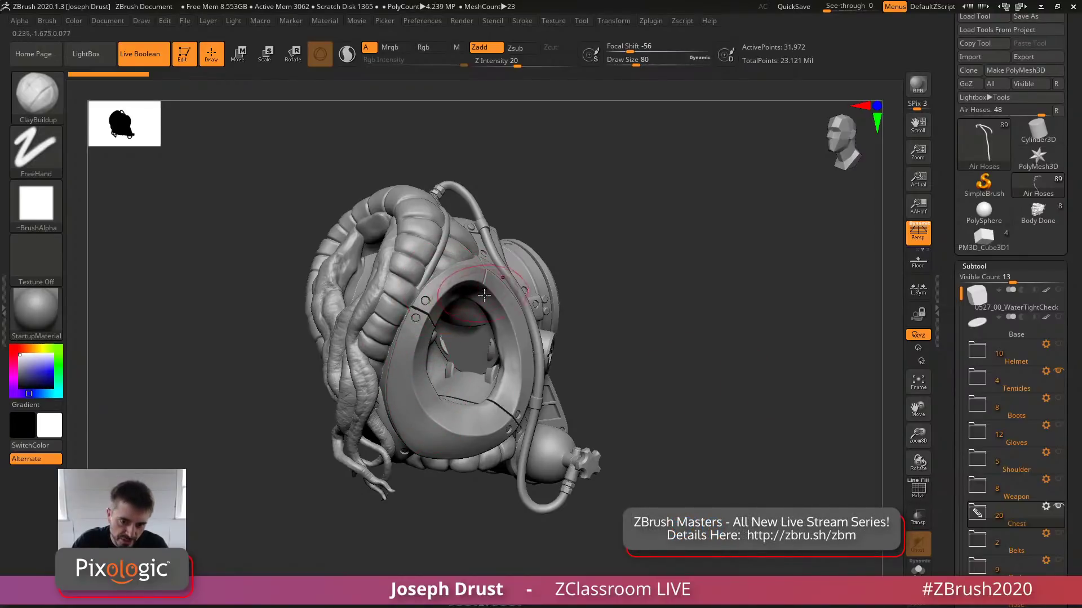
pyautogui.moveTo(617, 351); pyautogui.dragTo(661, 339)
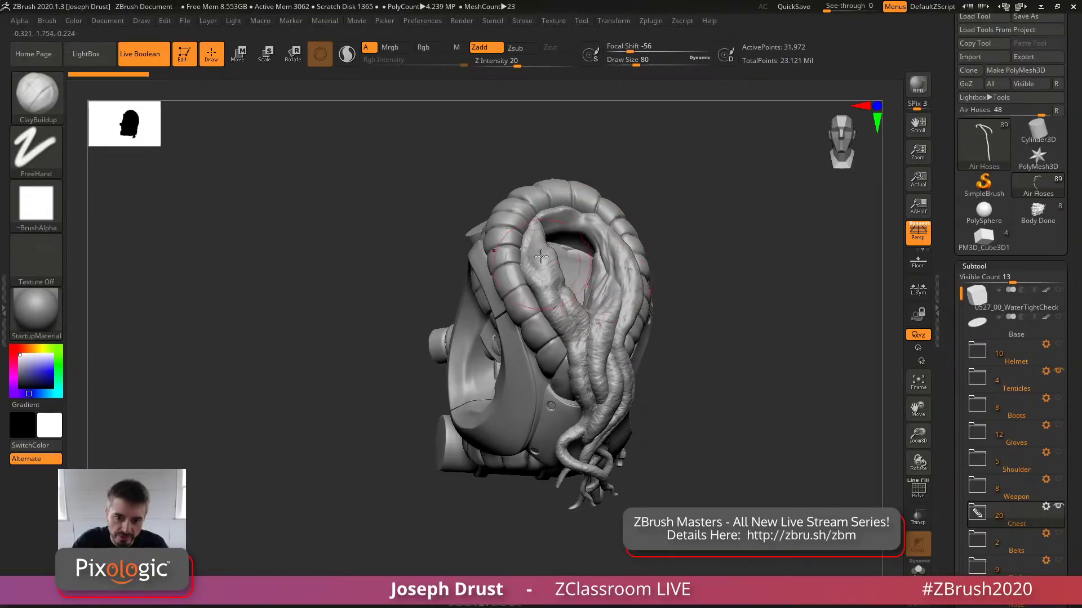
pyautogui.moveTo(777, 313); pyautogui.dragTo(802, 311)
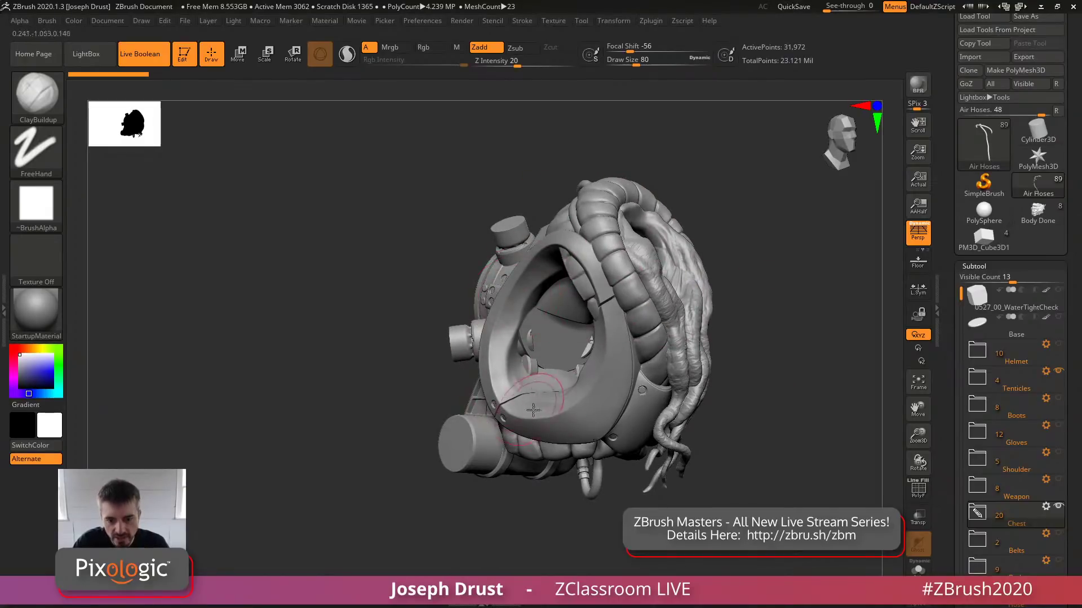
pyautogui.moveTo(796, 336); pyautogui.dragTo(792, 333)
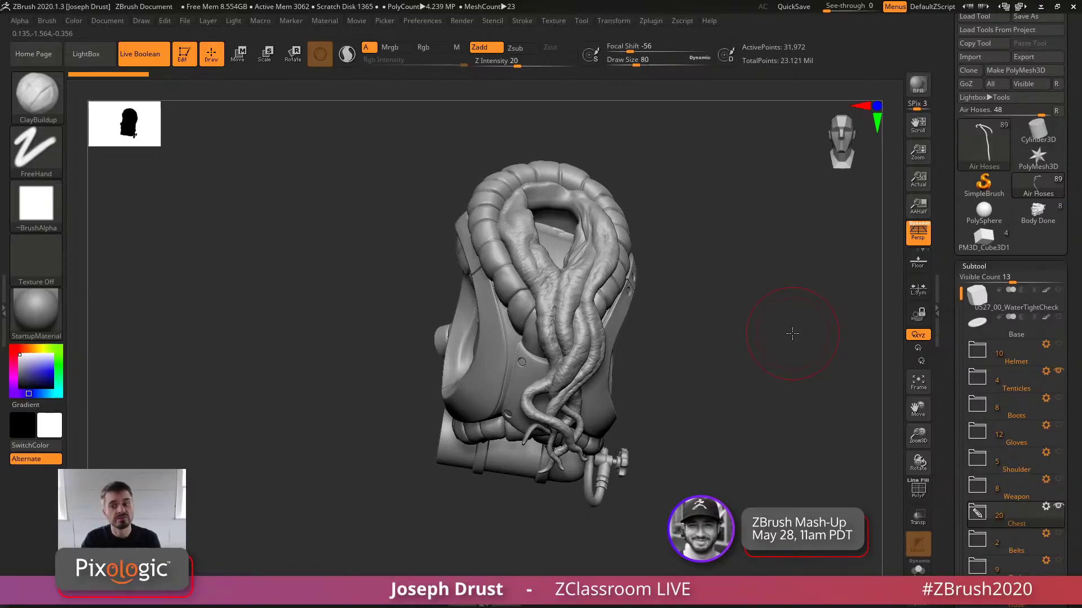
# Hide the Tenticles folder and expand the Chest folder to show its subtools
pyautogui.click(1060, 373)
pyautogui.click(977, 514)
pyautogui.moveTo(964, 527); pyautogui.dragTo(964, 310)
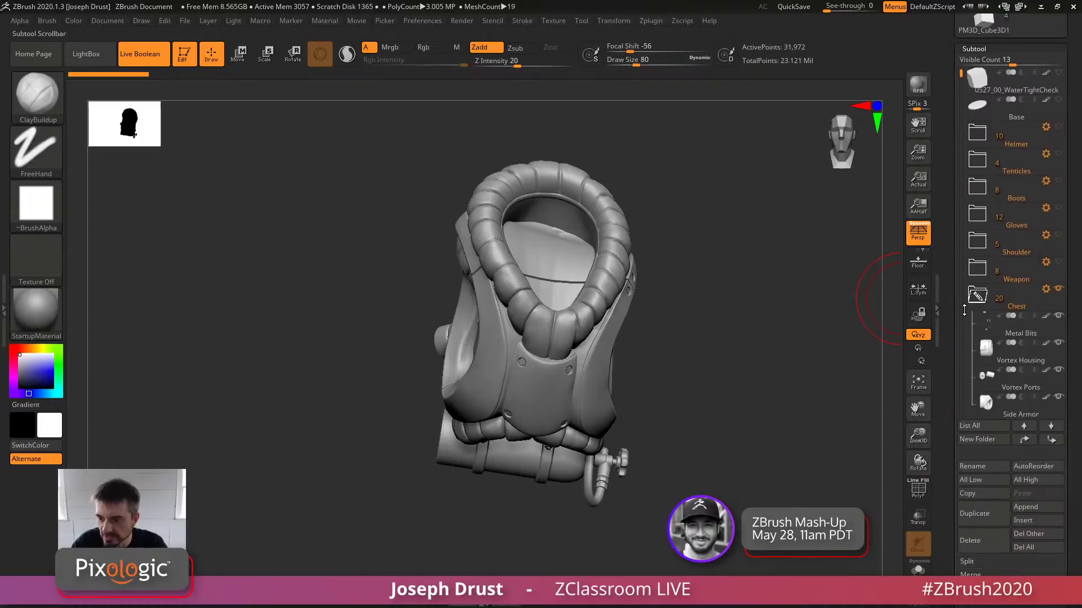
pyautogui.moveTo(956, 84); pyautogui.dragTo(956, 133)
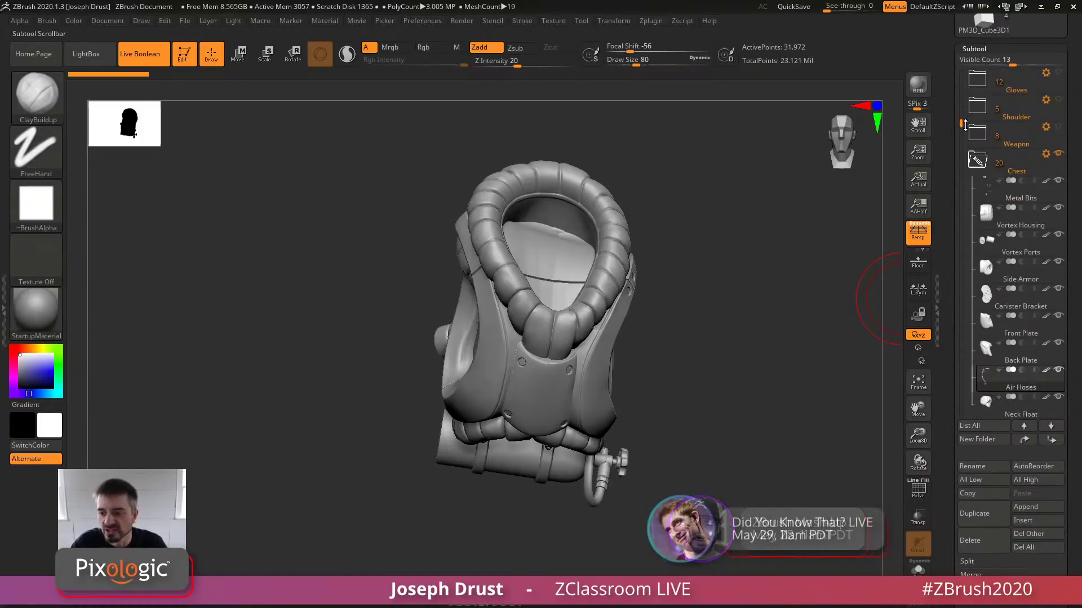
# Select the Side Armor subtool on the chest and insert a PolySphere directly below it in the Chest folder
pyautogui.moveTo(708, 334); pyautogui.dragTo(561, 317)
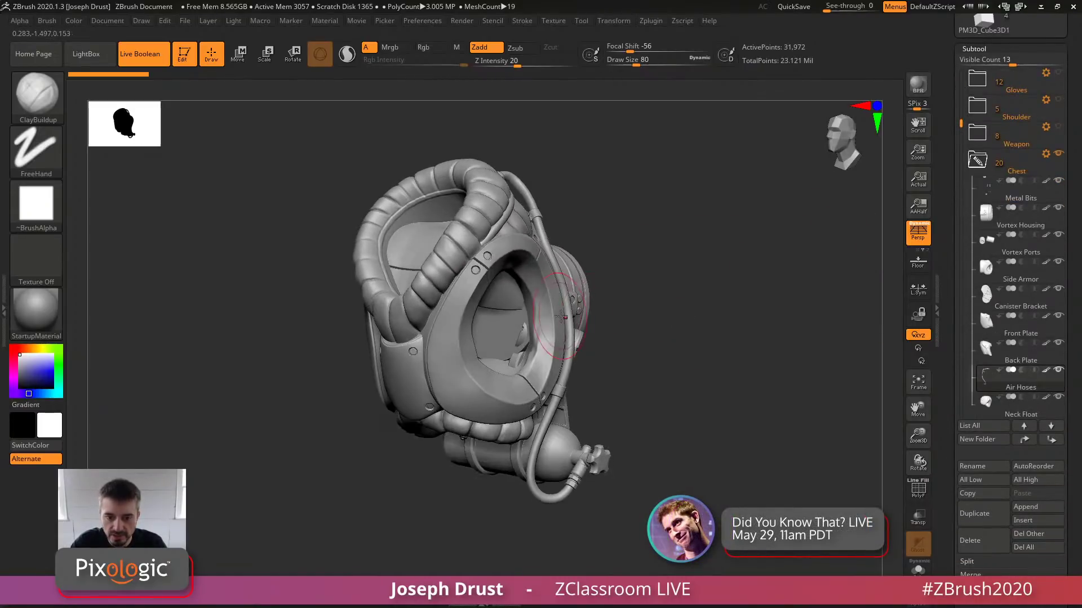
pyautogui.keyDown('alt'); pyautogui.click(547, 313); pyautogui.keyUp('alt')
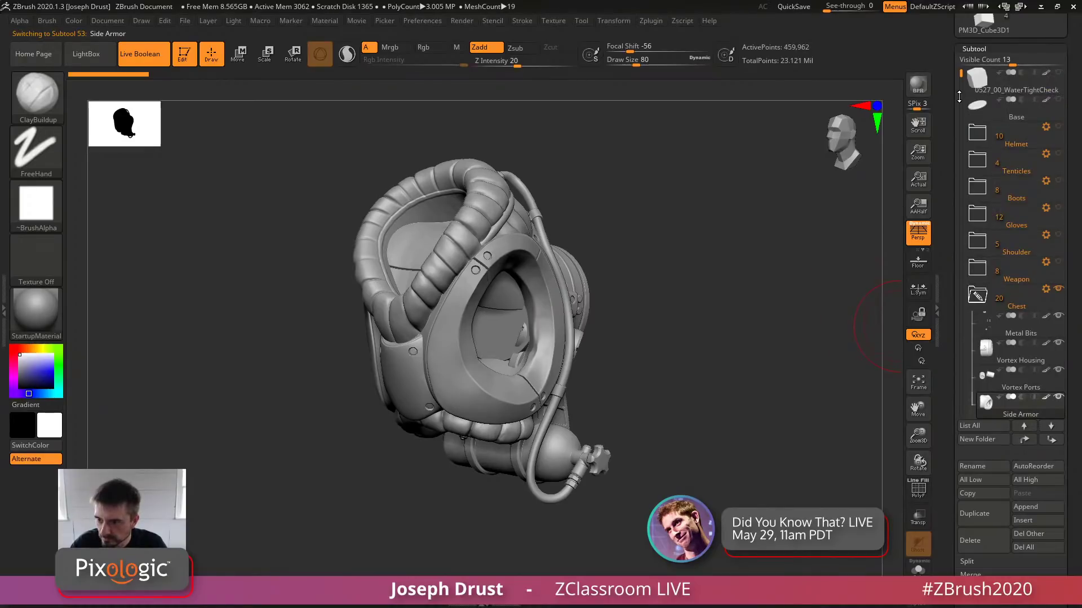
pyautogui.moveTo(959, 97); pyautogui.dragTo(962, 146)
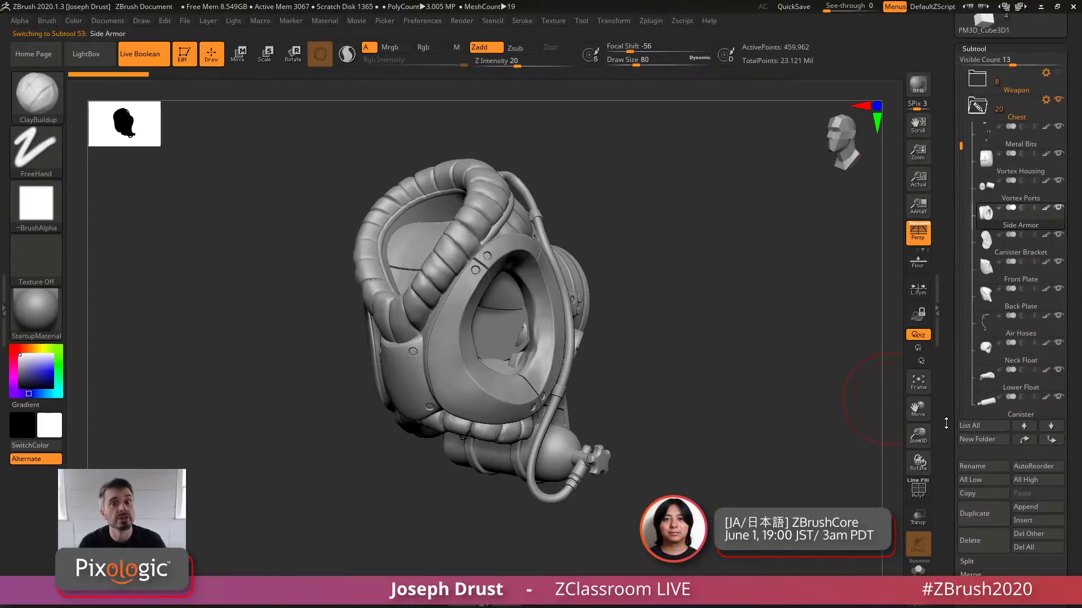
pyautogui.click(1025, 507)
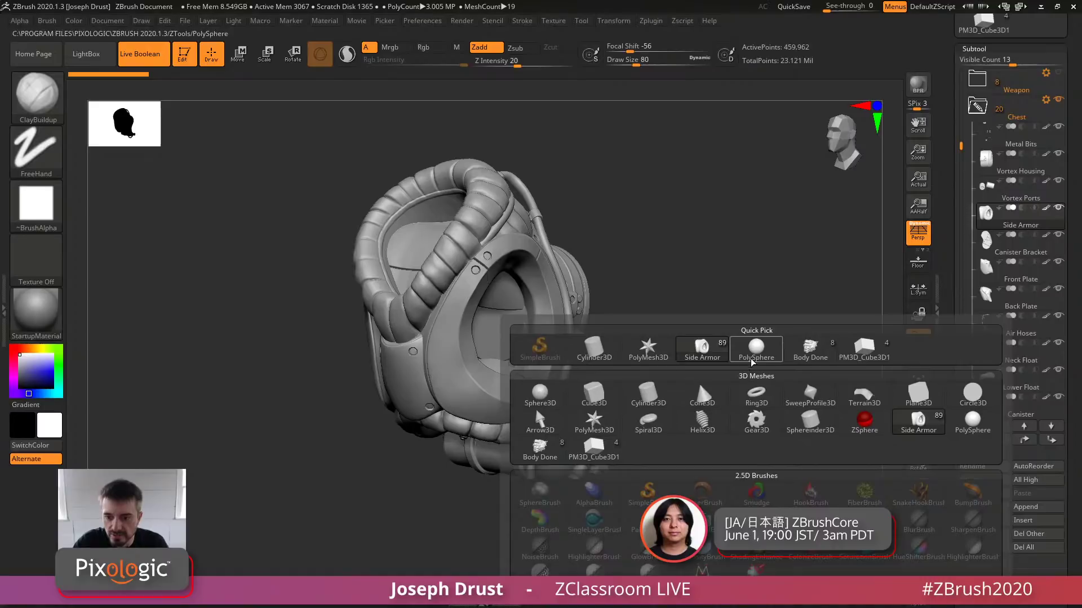
pyautogui.click(753, 350)
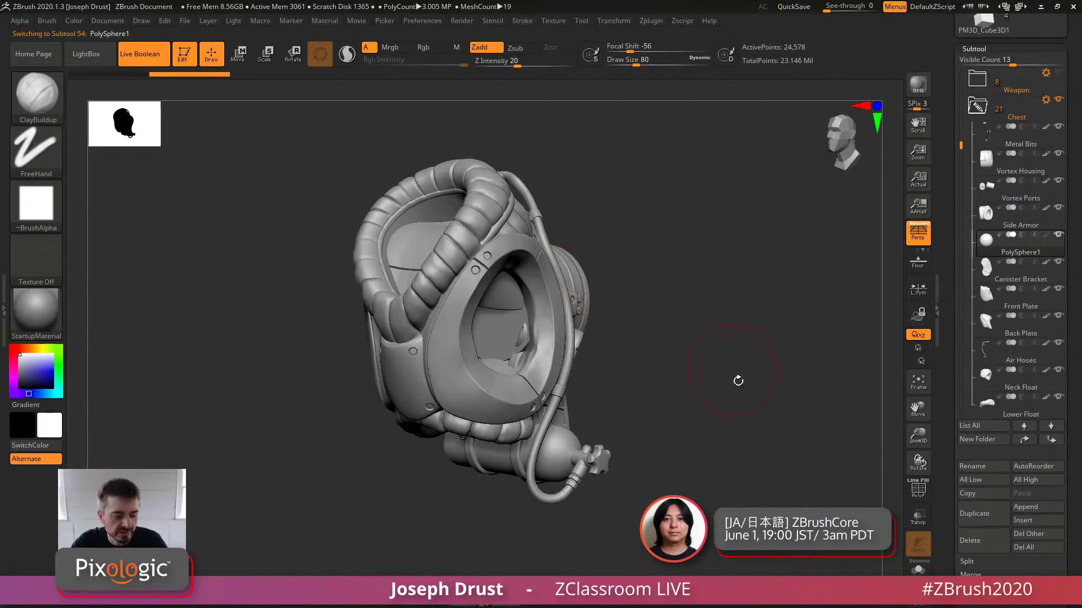
# Unify the new PolySphere with the Deformation settings and show its transform gizmo
pyautogui.moveTo(738, 381); pyautogui.dragTo(722, 429)
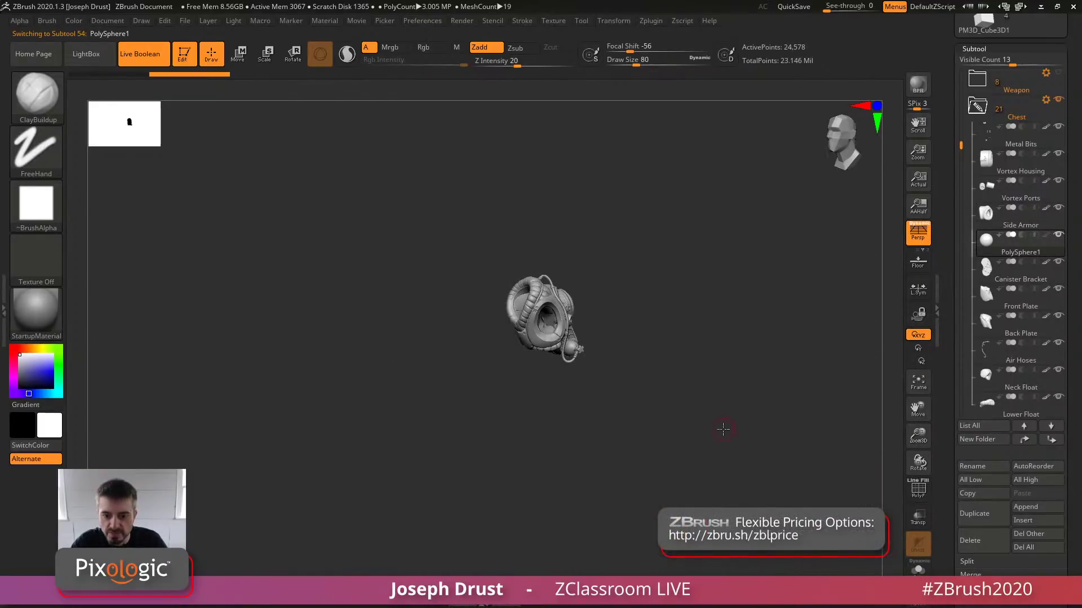
pyautogui.press('w')
pyautogui.scroll(-10, 948, 335)
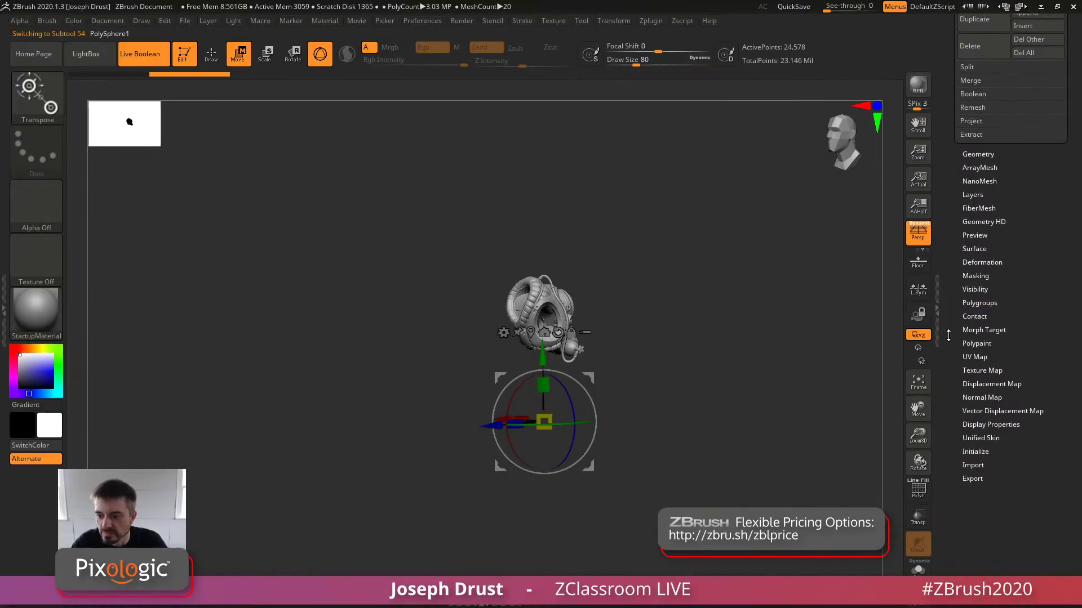
pyautogui.click(990, 261)
pyautogui.click(968, 274)
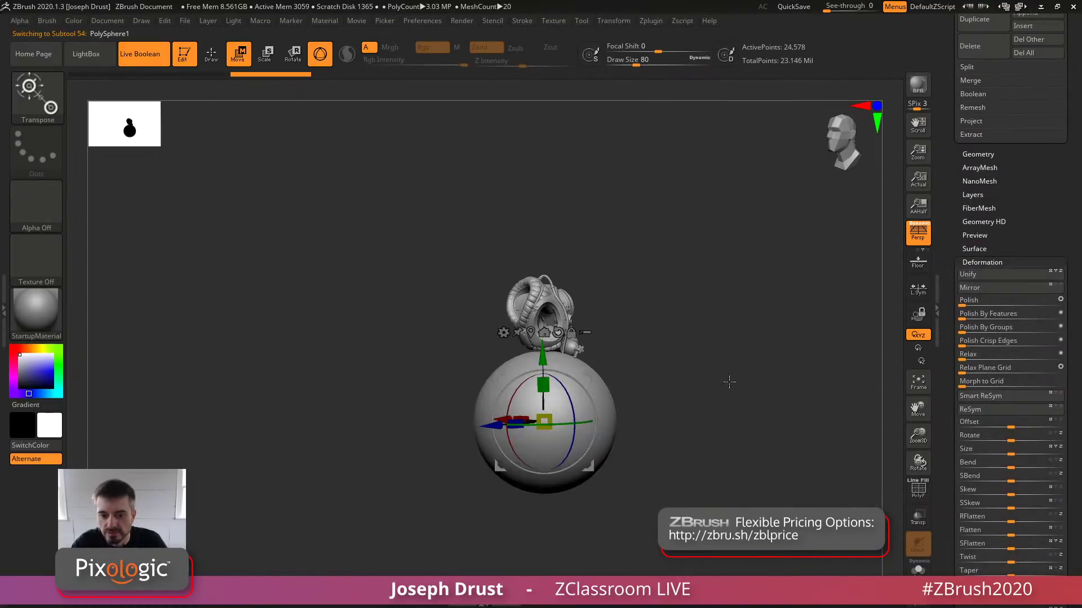
# Scale the sphere down uniformly and move it up into the hollow interior of the chest
pyautogui.keyDown('alt'); pyautogui.moveTo(761, 333); pyautogui.dragTo(777, 408); pyautogui.keyUp('alt')
pyautogui.moveTo(776, 408); pyautogui.dragTo(732, 405)
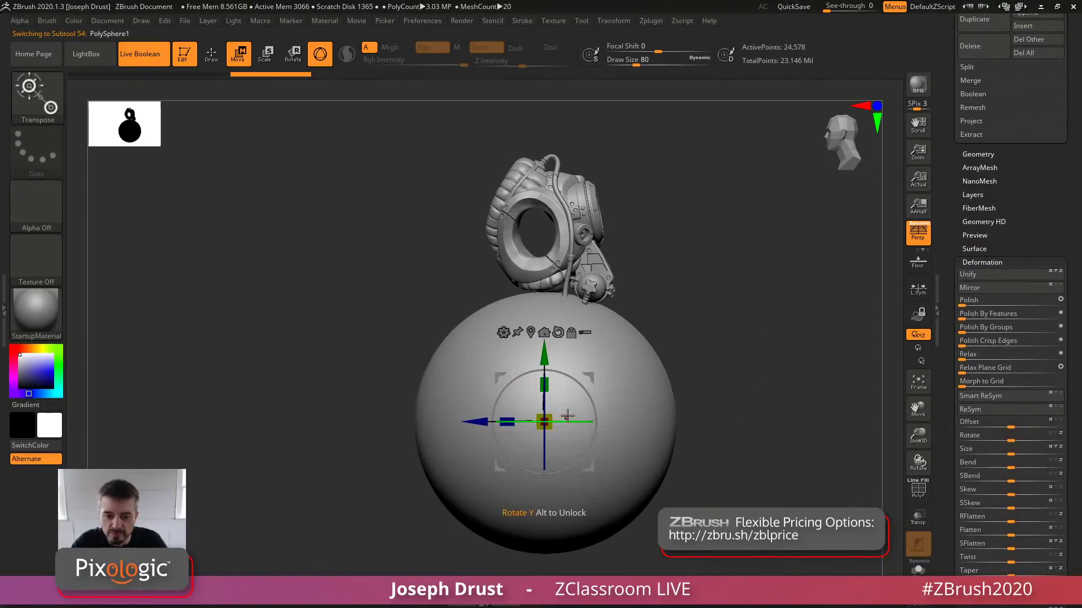
pyautogui.moveTo(545, 420); pyautogui.dragTo(544, 479)
pyautogui.moveTo(544, 358); pyautogui.dragTo(517, 174)
pyautogui.keyDown('alt'); pyautogui.moveTo(671, 268); pyautogui.dragTo(681, 307); pyautogui.keyUp('alt')
pyautogui.keyDown('alt'); pyautogui.moveTo(755, 276); pyautogui.dragTo(784, 391); pyautogui.keyUp('alt')
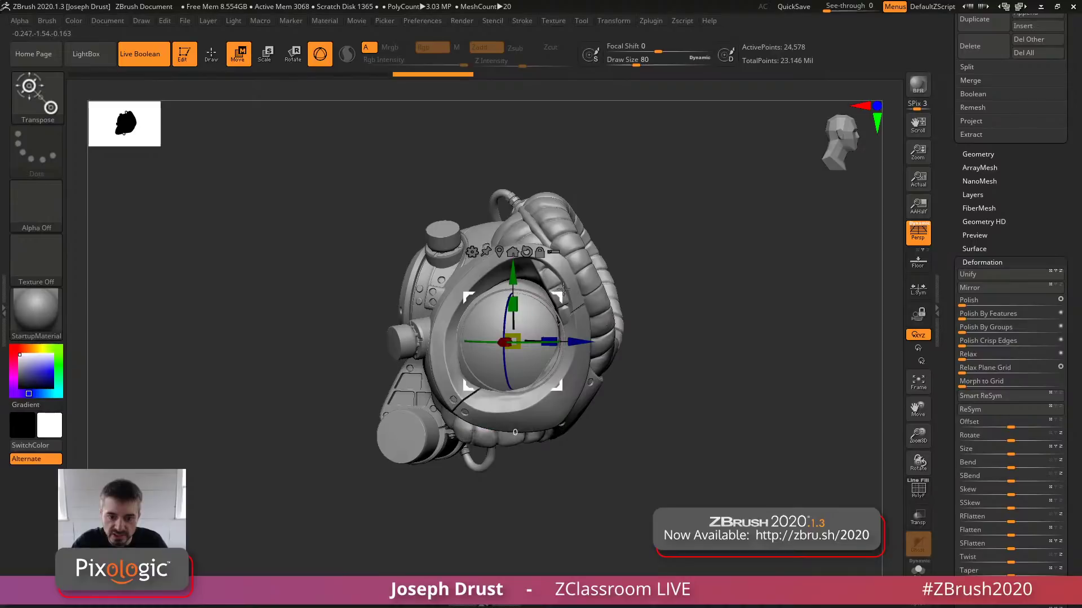
# Adjust the sphere's scale and position with the gizmo so it fills the chest cavity
pyautogui.moveTo(560, 291); pyautogui.dragTo(569, 281)
pyautogui.moveTo(642, 301); pyautogui.dragTo(654, 302)
pyautogui.moveTo(522, 329); pyautogui.dragTo(542, 313)
pyautogui.moveTo(727, 357); pyautogui.dragTo(664, 355)
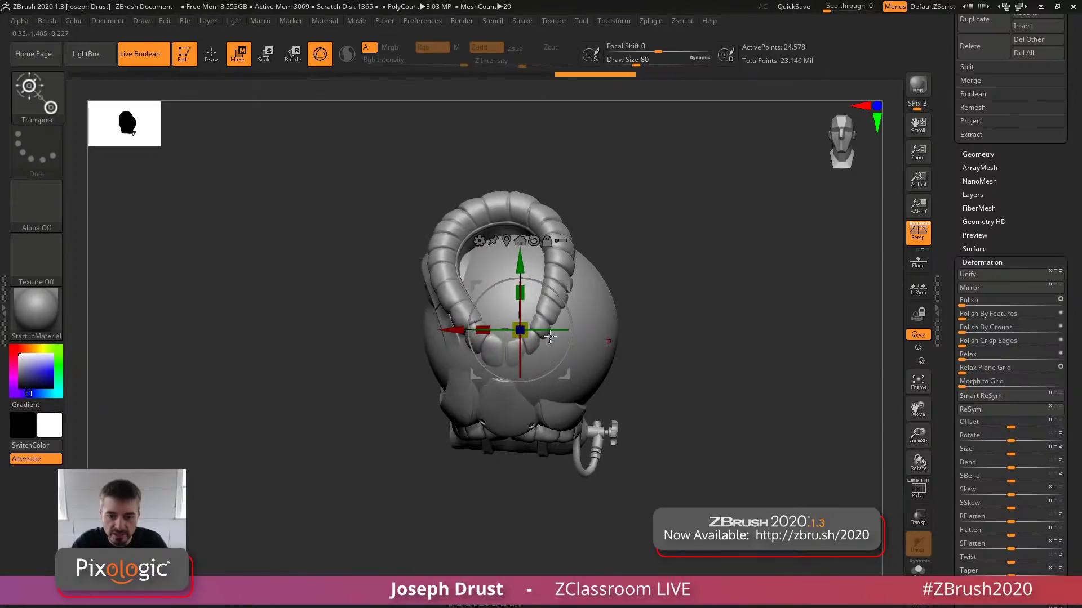
# Choose the Move brush and push the sphere's sides inward to fit inside the chest armor
pyautogui.press('q')
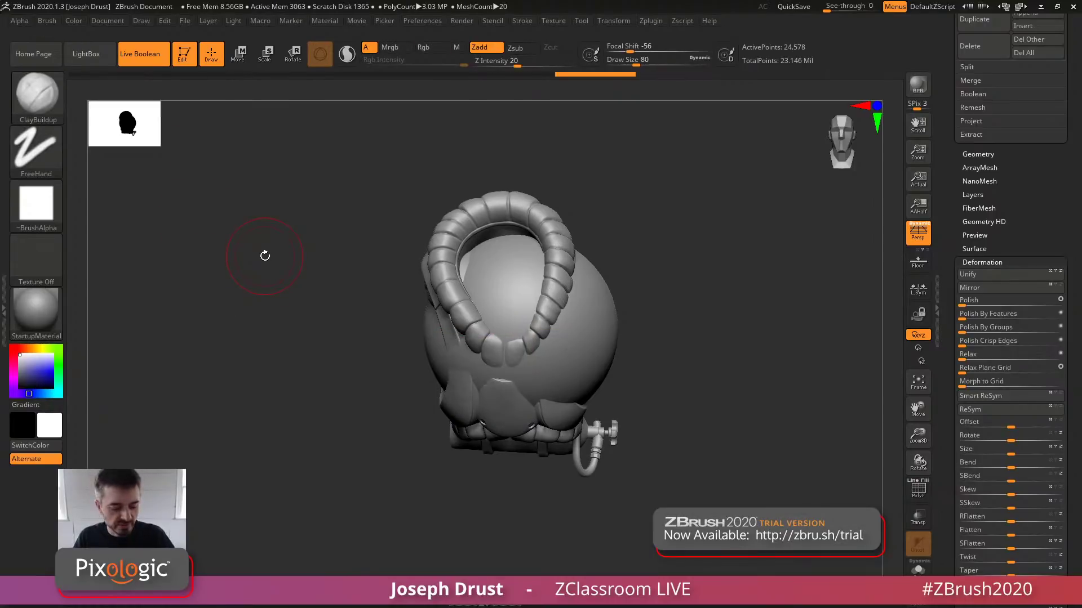
pyautogui.press('b')
pyautogui.press('m')
pyautogui.press('v')
pyautogui.press('space')
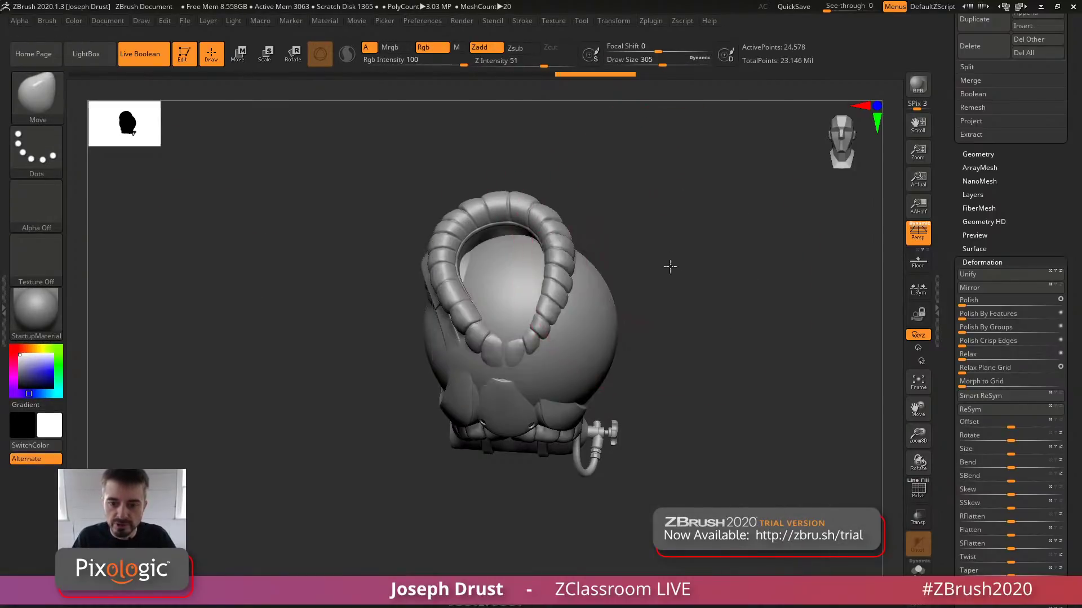
pyautogui.moveTo(669, 267); pyautogui.dragTo(643, 288)
pyautogui.moveTo(594, 333); pyautogui.dragTo(558, 312)
pyautogui.moveTo(690, 282); pyautogui.dragTo(611, 288)
pyautogui.press('[')
pyautogui.moveTo(524, 341)
pyautogui.mouseDown()
pyautogui.moveTo(555, 342)
pyautogui.moveTo(560, 361)
pyautogui.mouseUp()
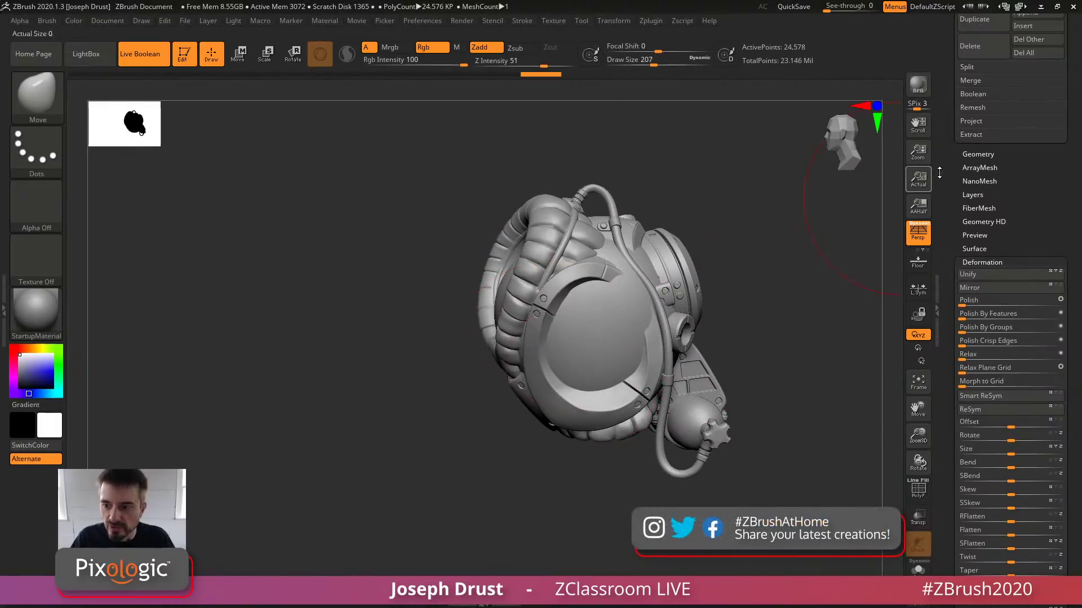
# Set the current colour to a muted blue-violet so the filler sphere stands out from the armor
pyautogui.moveTo(948, 175); pyautogui.dragTo(935, 269)
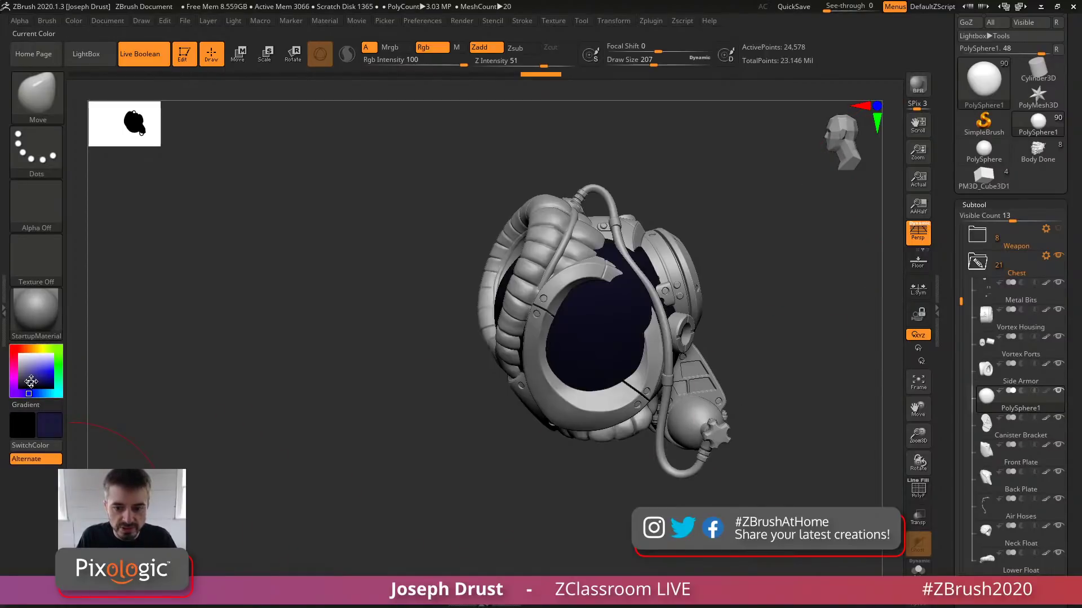
pyautogui.click(26, 375)
pyautogui.click(22, 370)
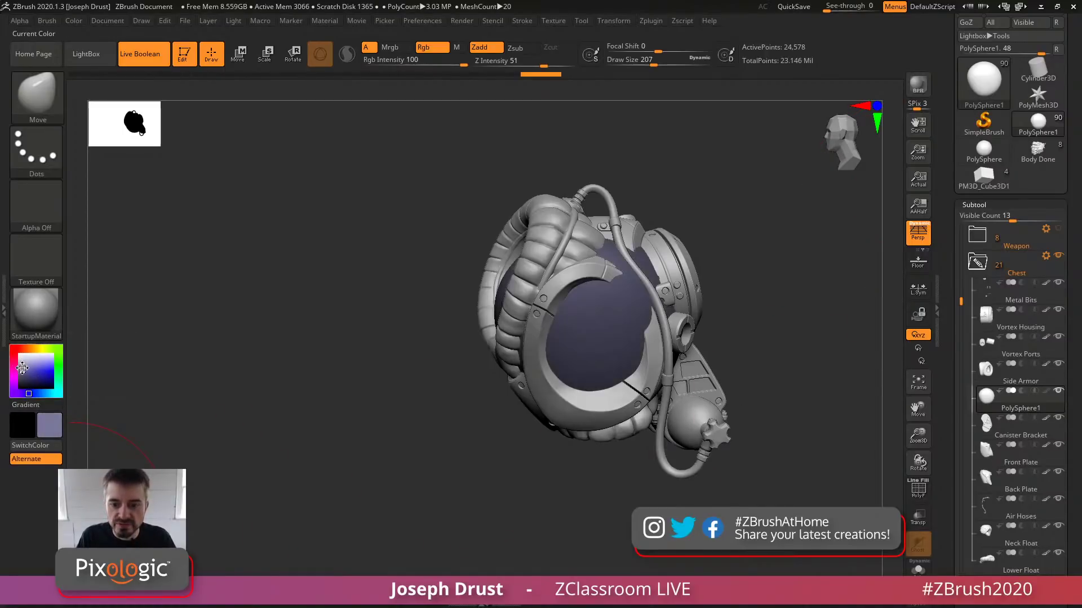
# Reshape the sphere around both arm openings using the Move brush at draw size 140
pyautogui.moveTo(733, 265)
pyautogui.mouseDown()
pyautogui.moveTo(756, 266)
pyautogui.moveTo(650, 290)
pyautogui.moveTo(534, 343)
pyautogui.mouseUp()
pyautogui.press('space')
pyautogui.moveTo(535, 344); pyautogui.dragTo(565, 337, button='right')
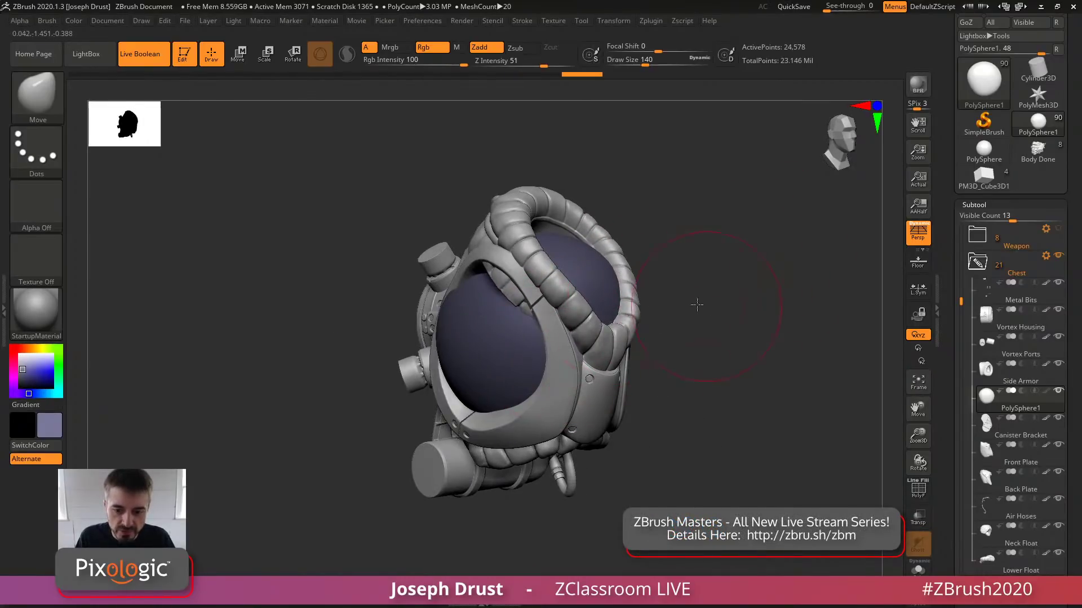
pyautogui.moveTo(697, 304); pyautogui.dragTo(611, 348)
pyautogui.moveTo(804, 265)
pyautogui.mouseDown(button='right')
pyautogui.moveTo(742, 303)
pyautogui.moveTo(705, 298)
pyautogui.mouseUp(button='right')
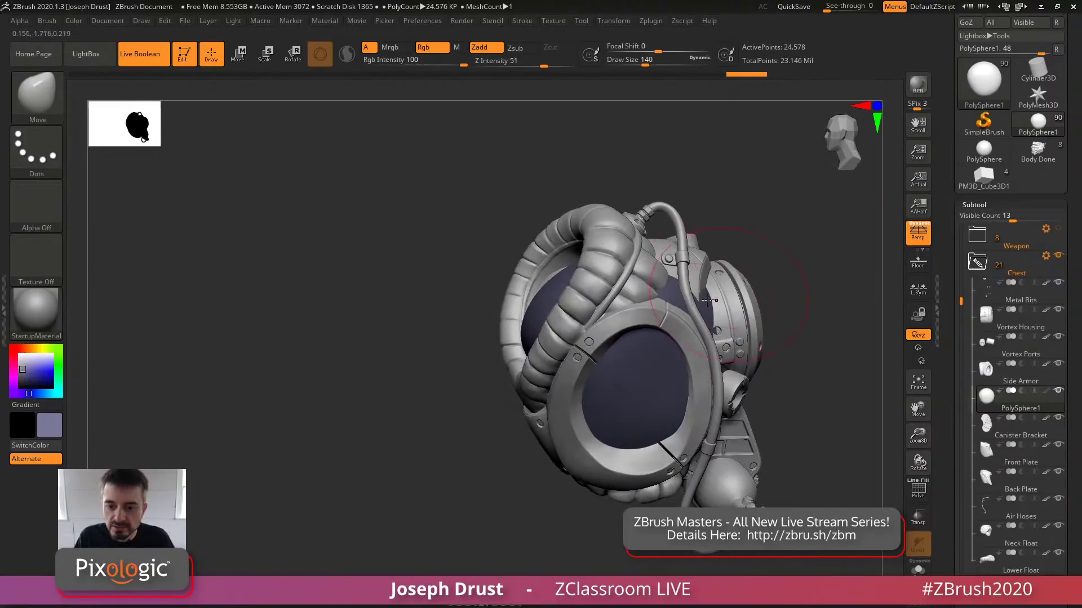
pyautogui.moveTo(789, 270); pyautogui.dragTo(789, 307)
pyautogui.moveTo(719, 210); pyautogui.dragTo(726, 242)
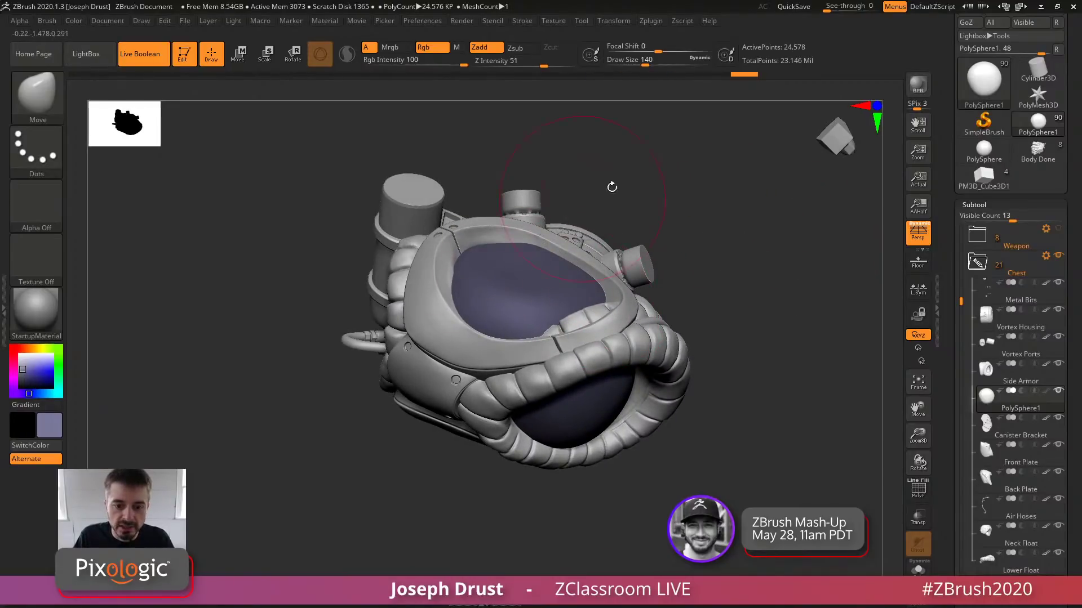
# Pull the sphere's surface to meet the neck float's inner edge and fill the waist opening
pyautogui.moveTo(611, 186)
pyautogui.mouseDown()
pyautogui.moveTo(467, 257)
pyautogui.moveTo(535, 278)
pyautogui.moveTo(569, 344)
pyautogui.moveTo(614, 389)
pyautogui.mouseUp()
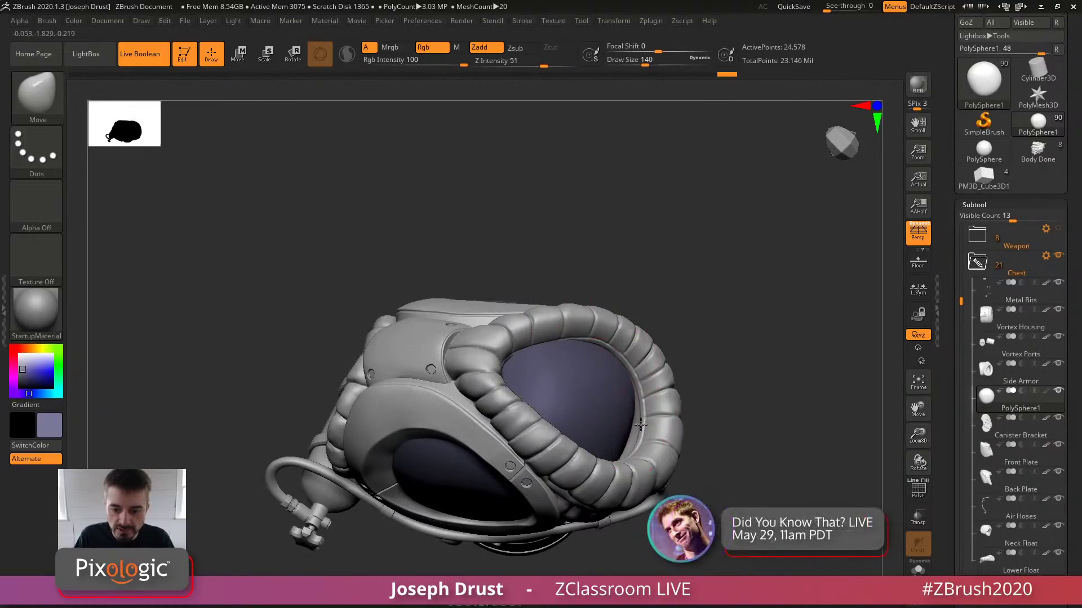
pyautogui.moveTo(641, 424); pyautogui.dragTo(528, 292)
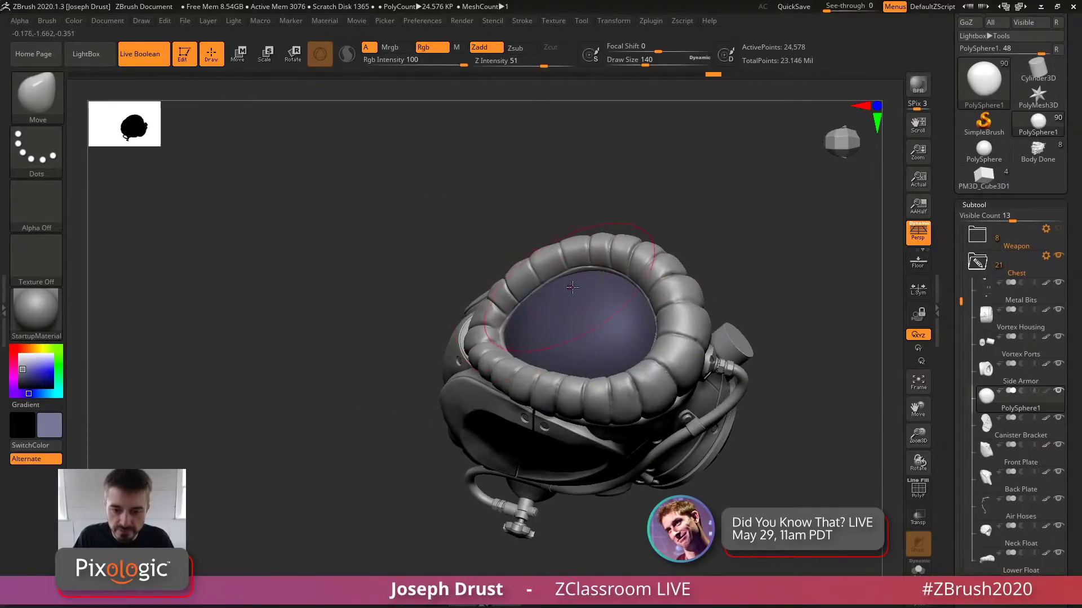
pyautogui.moveTo(504, 338); pyautogui.dragTo(671, 180)
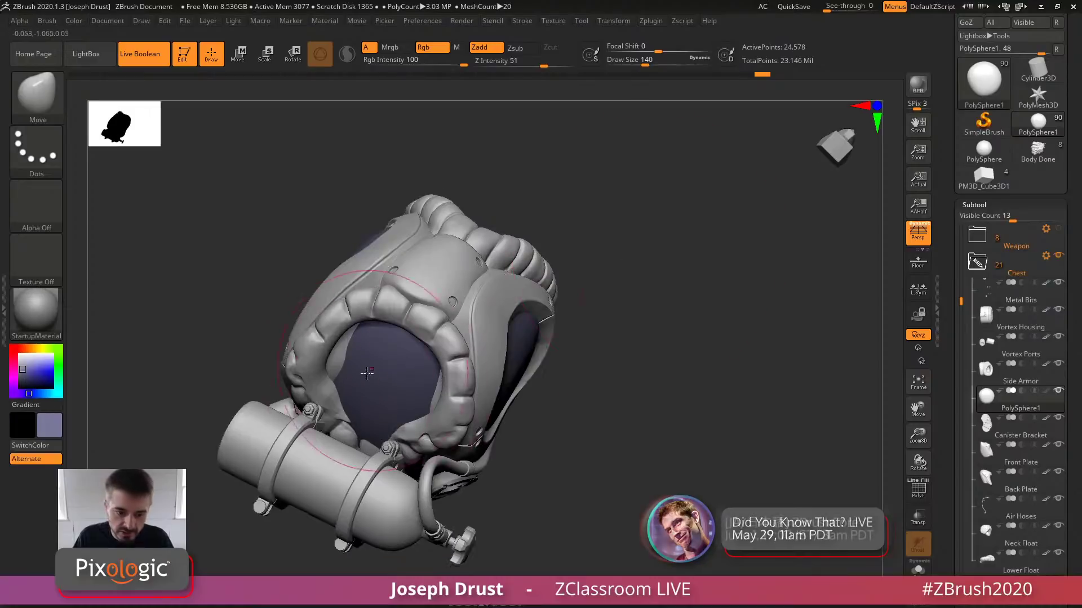
pyautogui.moveTo(674, 308); pyautogui.dragTo(412, 359)
pyautogui.moveTo(373, 283)
pyautogui.mouseDown()
pyautogui.moveTo(394, 416)
pyautogui.moveTo(426, 422)
pyautogui.moveTo(413, 441)
pyautogui.mouseUp()
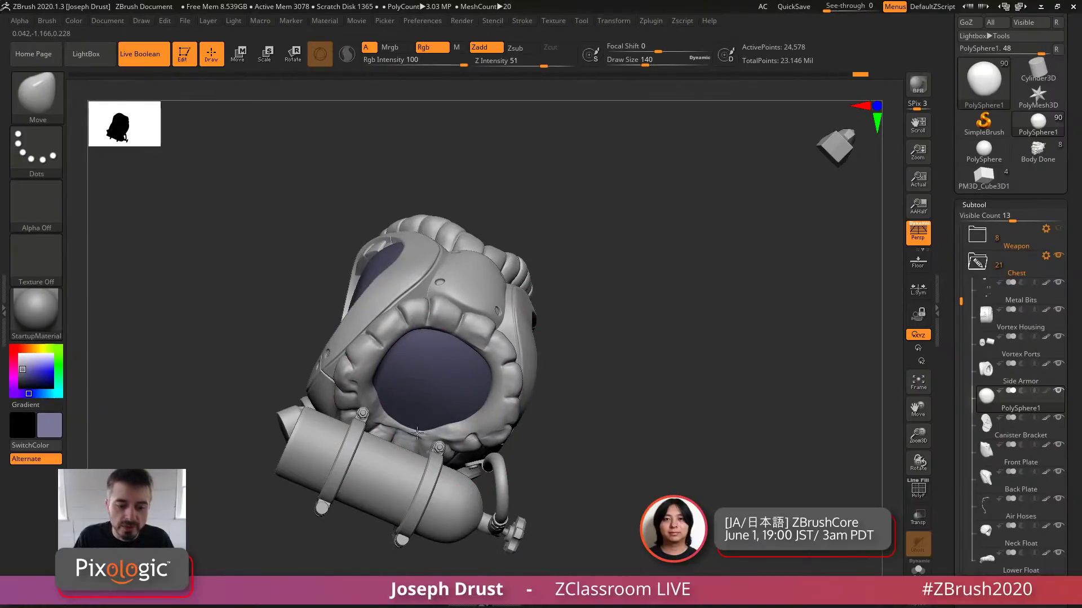
# Reduce the Move brush's draw size to 108 and refine the filler shape around the waist, back and side openings
pyautogui.press('[')
pyautogui.moveTo(566, 311); pyautogui.dragTo(408, 340)
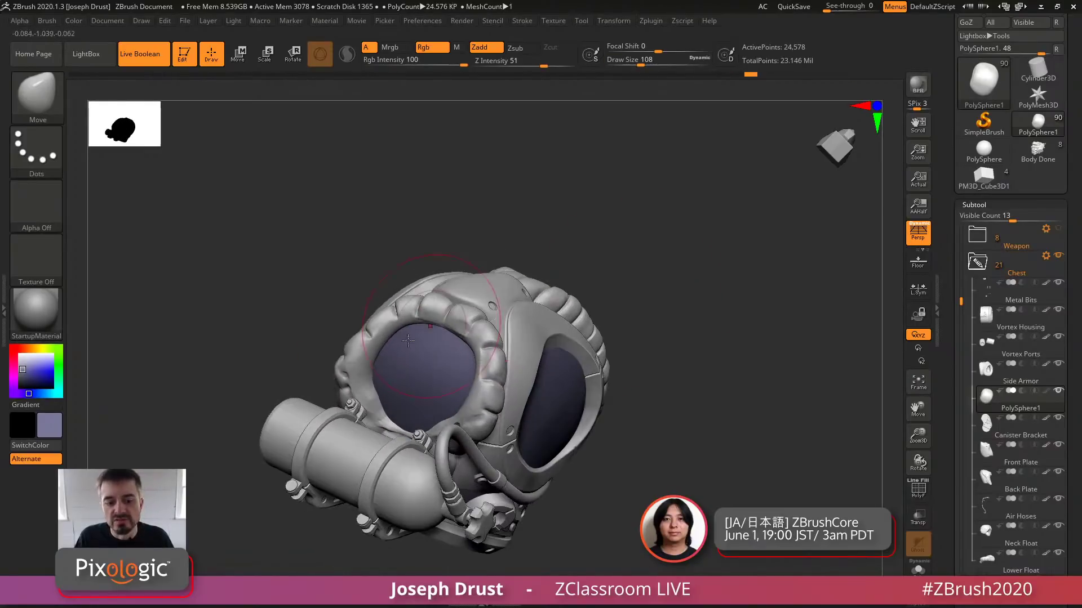
pyautogui.moveTo(696, 273); pyautogui.dragTo(433, 388)
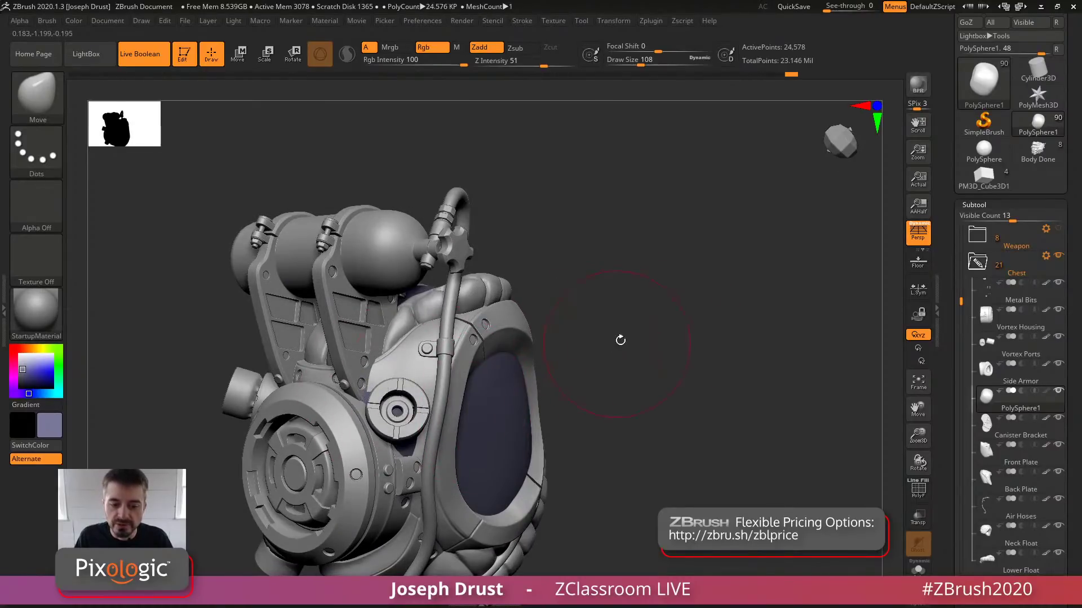
pyautogui.moveTo(620, 341); pyautogui.dragTo(410, 444)
pyautogui.moveTo(599, 305); pyautogui.dragTo(533, 207)
pyautogui.moveTo(628, 201); pyautogui.dragTo(611, 206)
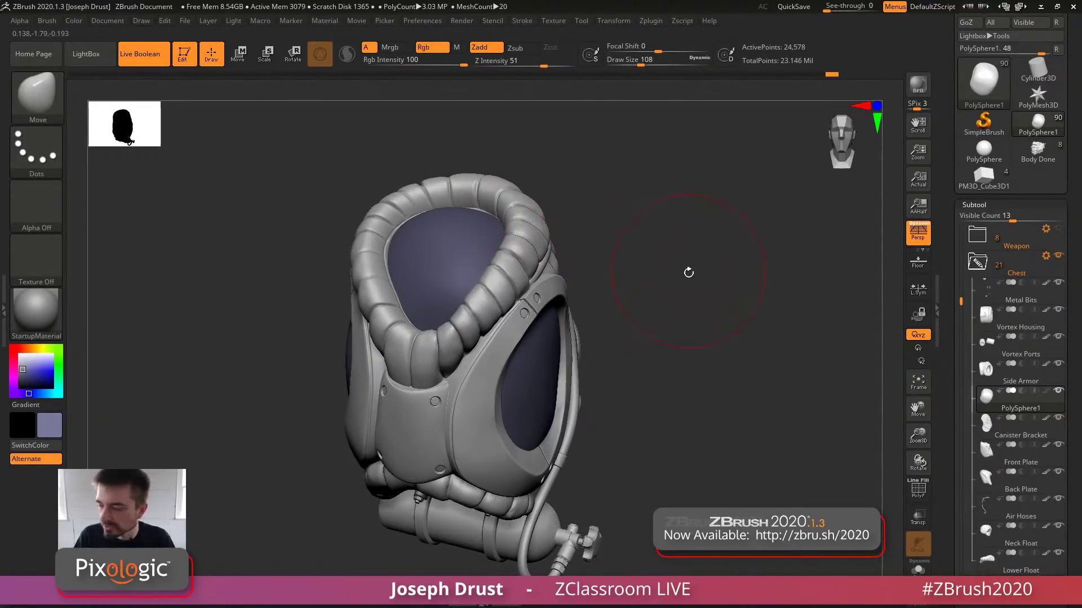
# Choose the hPolish brush at draw size 62, then flatten and smooth the filler surface inside the arm opening beside the air hose
pyautogui.moveTo(689, 272); pyautogui.dragTo(527, 304)
pyautogui.press('b')
pyautogui.press('h')
pyautogui.press('p')
pyautogui.press('space')
pyautogui.moveTo(551, 339); pyautogui.dragTo(436, 405)
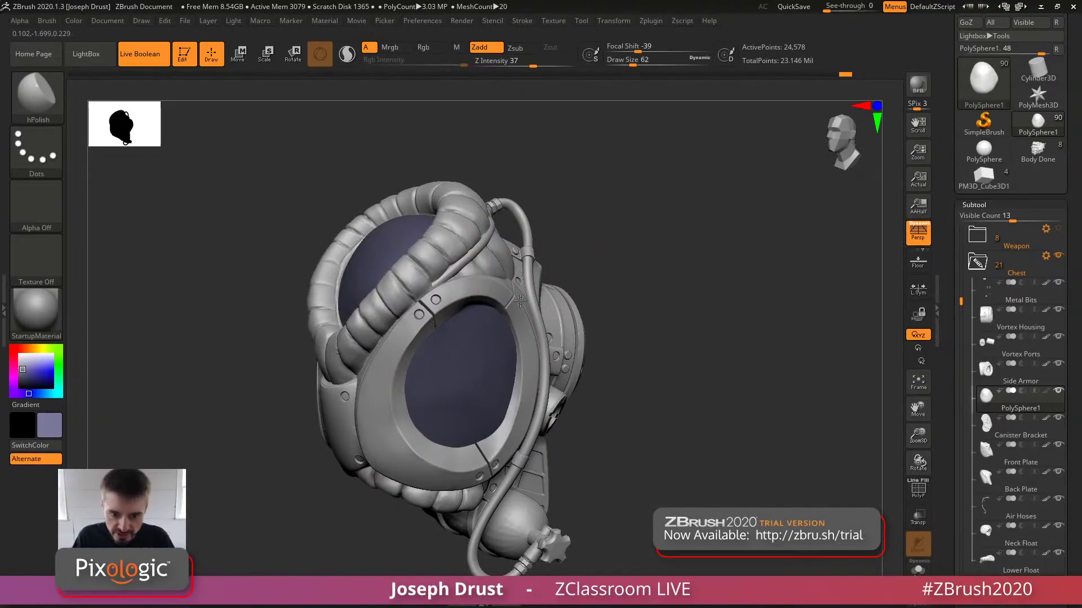
pyautogui.moveTo(520, 301); pyautogui.dragTo(510, 350, button='right')
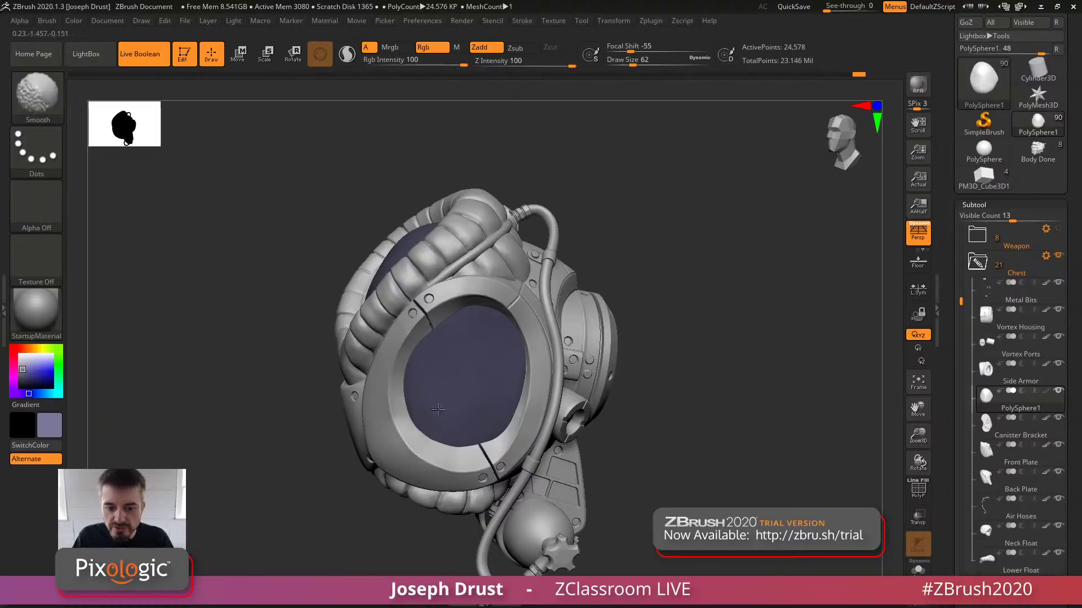
# Polish and smooth the filler surface inside the neck opening
pyautogui.moveTo(643, 213); pyautogui.dragTo(500, 261, button='right')
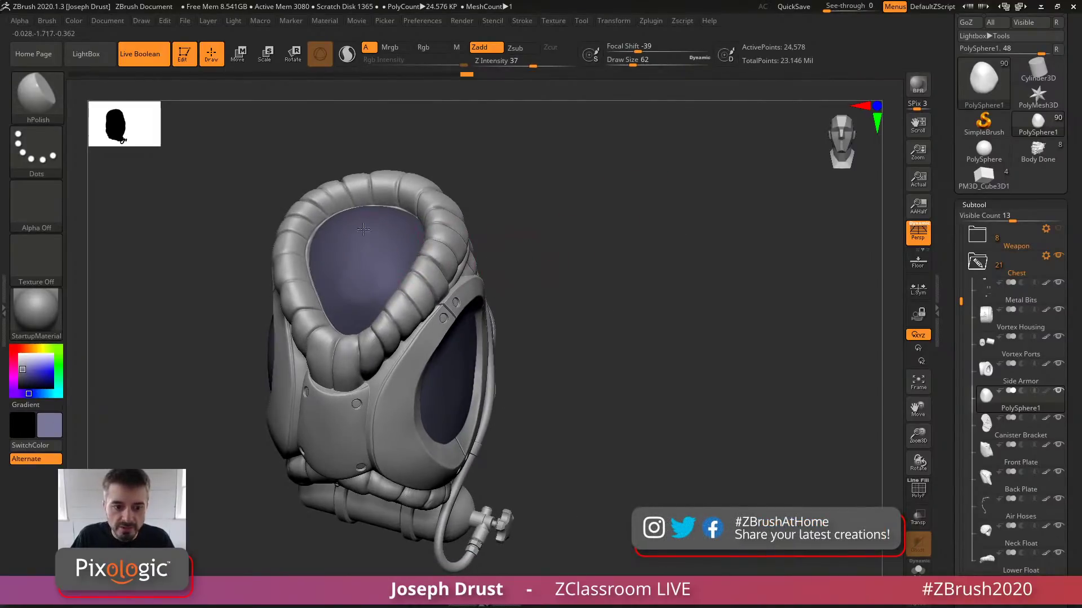
pyautogui.moveTo(499, 159); pyautogui.dragTo(321, 239, button='right')
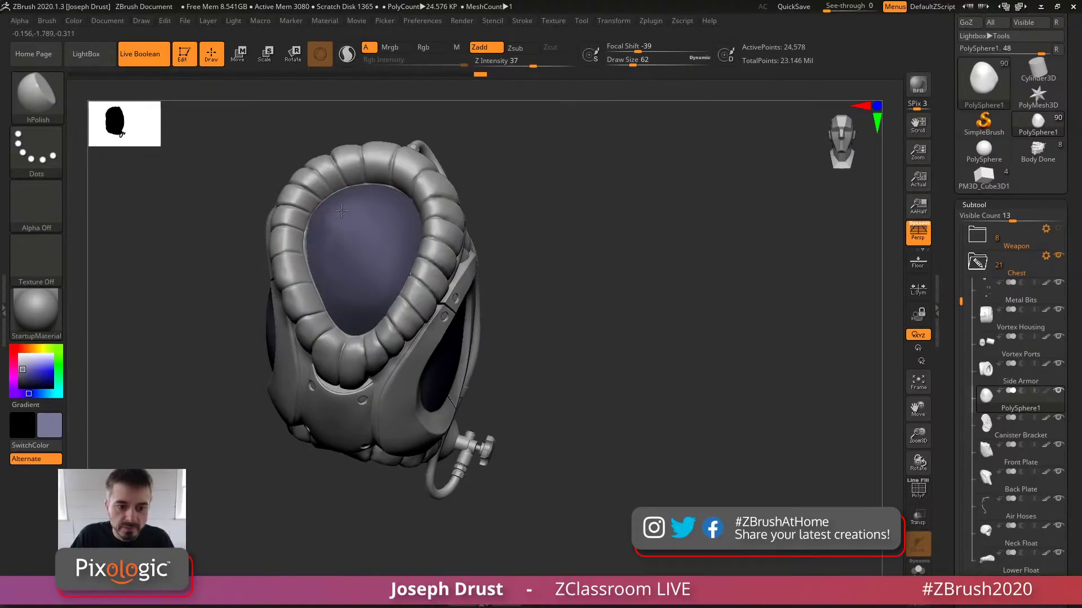
pyautogui.press('shift')
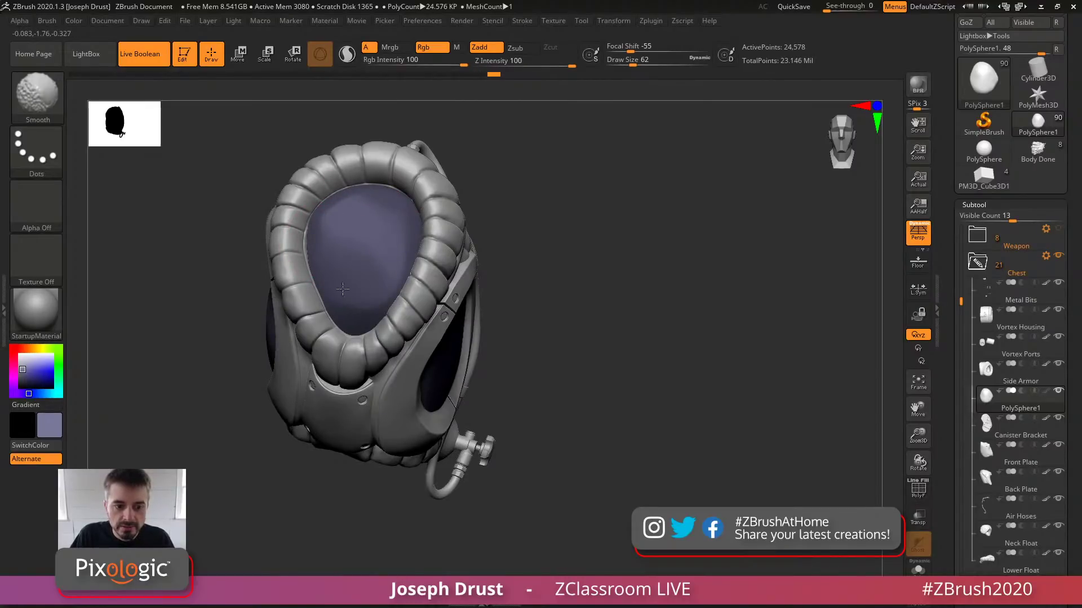
# Flatten the filler surface inside the opposite arm opening with hPolish
pyautogui.moveTo(499, 212)
pyautogui.mouseDown(button='right')
pyautogui.moveTo(670, 228)
pyautogui.moveTo(349, 338)
pyautogui.mouseUp(button='right')
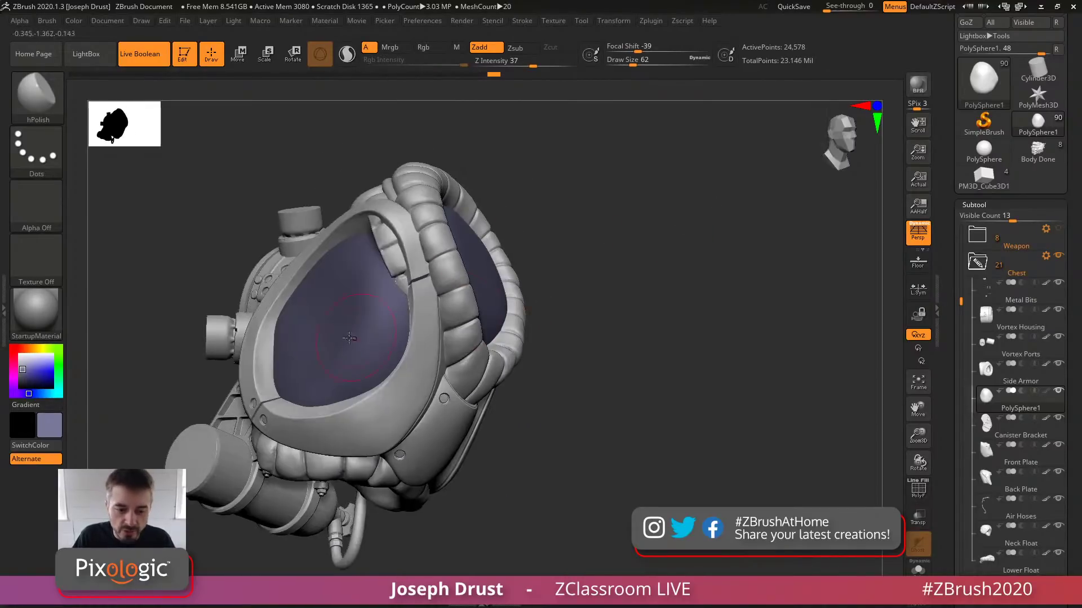
pyautogui.moveTo(347, 376); pyautogui.dragTo(667, 237, button='right')
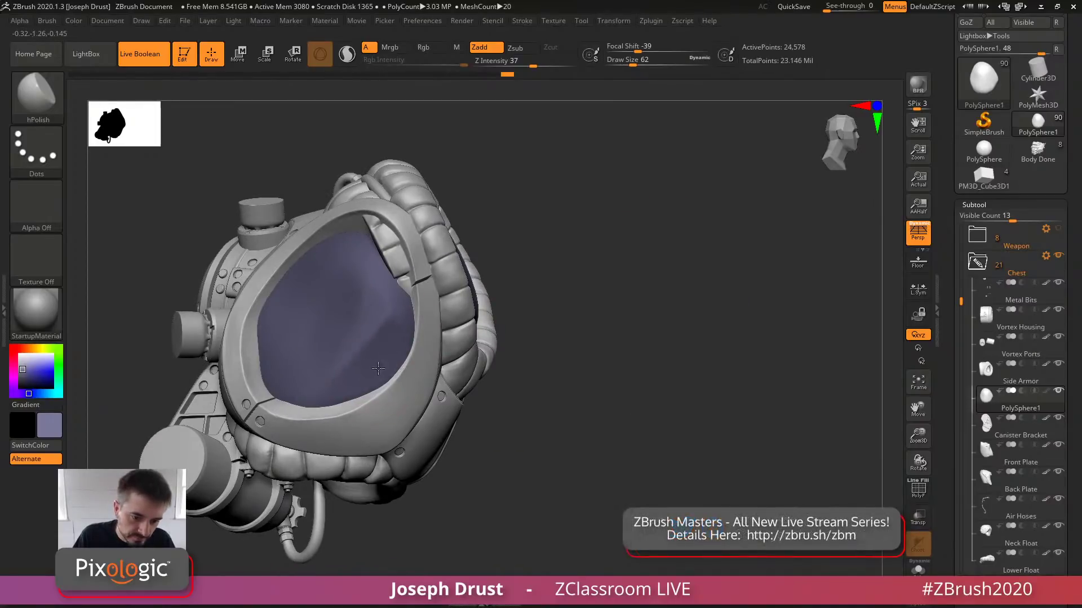
# Flatten the remaining bumps on the PolySphere filler across the arm opening opposite the air hose, and smooth the result
pyautogui.moveTo(355, 246)
pyautogui.mouseDown()
pyautogui.moveTo(347, 321)
pyautogui.moveTo(326, 348)
pyautogui.moveTo(285, 374)
pyautogui.moveTo(276, 344)
pyautogui.mouseUp()
pyautogui.moveTo(322, 378); pyautogui.dragTo(316, 391)
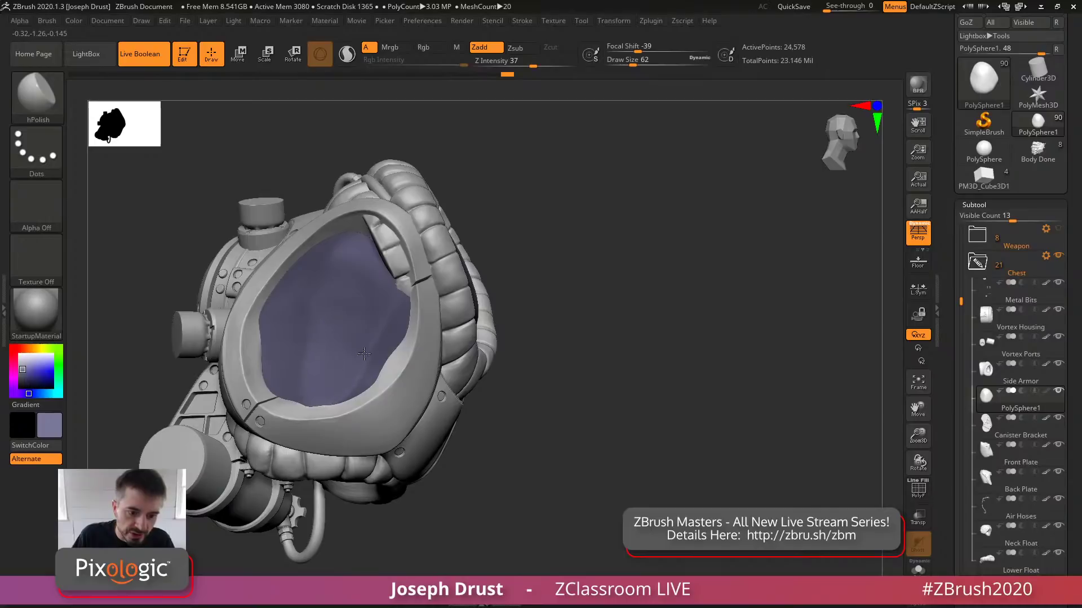
pyautogui.moveTo(319, 360); pyautogui.dragTo(353, 338, button='right')
pyautogui.moveTo(372, 323)
pyautogui.mouseDown()
pyautogui.moveTo(338, 383)
pyautogui.moveTo(324, 338)
pyautogui.mouseUp()
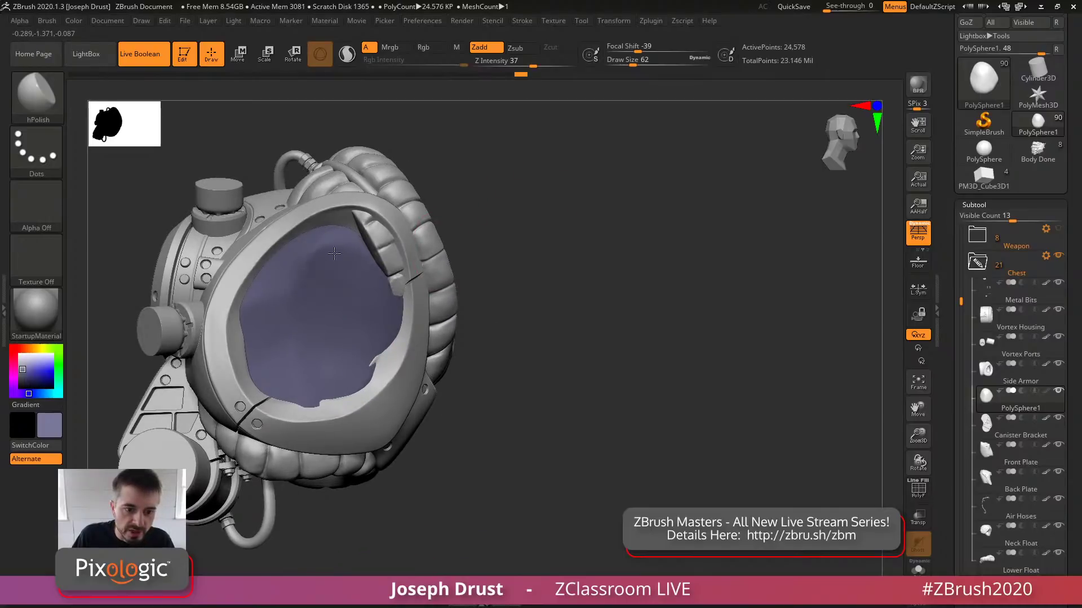
pyautogui.moveTo(318, 383)
pyautogui.mouseDown()
pyautogui.moveTo(352, 369)
pyautogui.moveTo(324, 355)
pyautogui.moveTo(303, 398)
pyautogui.moveTo(294, 319)
pyautogui.mouseUp()
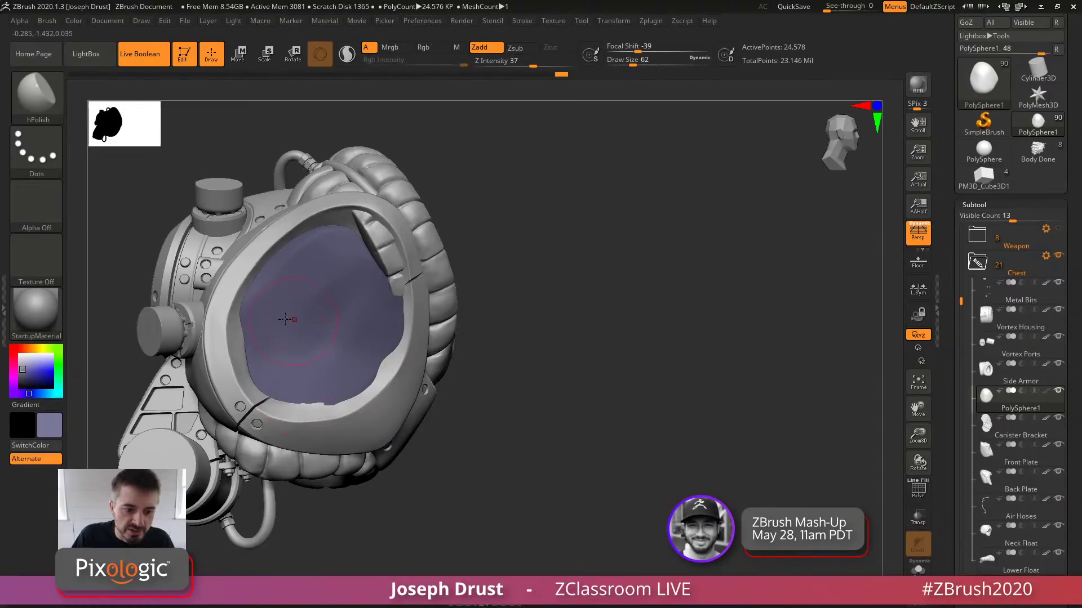
pyautogui.moveTo(296, 366)
pyautogui.keyDown('shift'); pyautogui.mouseDown()
pyautogui.moveTo(265, 366)
pyautogui.moveTo(278, 374)
pyautogui.moveTo(295, 340)
pyautogui.mouseUp(); pyautogui.keyUp('shift')
# Reduce the hPolish draw size to 25 and examine the seam gap in the arm opening's rim beside the air hose
pyautogui.moveTo(625, 315)
pyautogui.keyDown('alt'); pyautogui.mouseDown()
pyautogui.moveTo(632, 242)
pyautogui.moveTo(565, 218)
pyautogui.moveTo(620, 292)
pyautogui.moveTo(691, 285)
pyautogui.moveTo(608, 288)
pyautogui.mouseUp(); pyautogui.keyUp('alt')
pyautogui.press('space')
pyautogui.moveTo(681, 288); pyautogui.dragTo(677, 283)
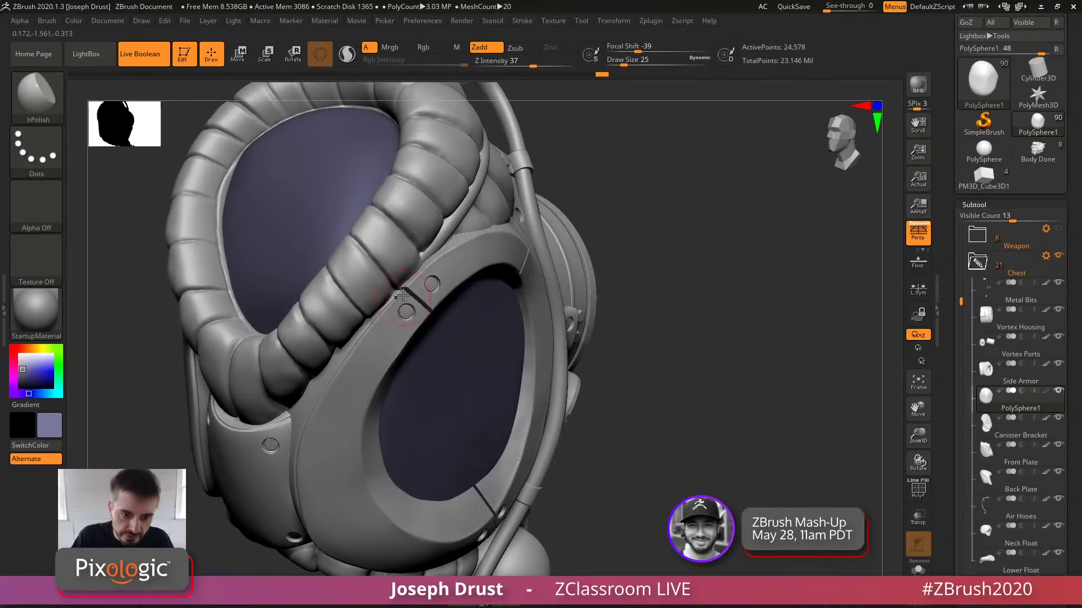
pyautogui.moveTo(745, 270); pyautogui.dragTo(257, 294)
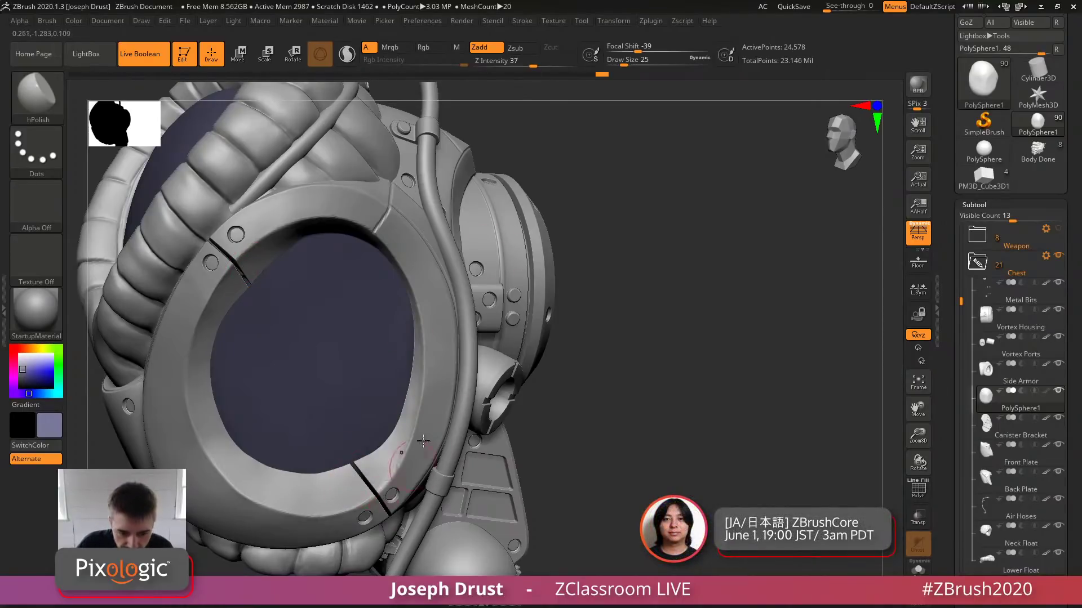
pyautogui.moveTo(693, 299); pyautogui.dragTo(644, 248)
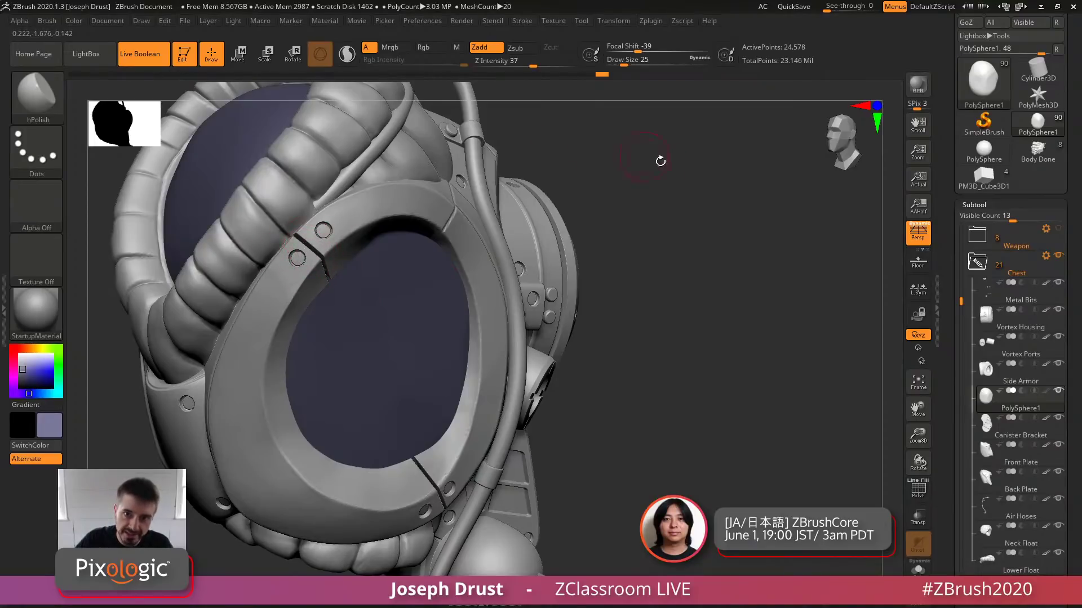
pyautogui.moveTo(611, 176); pyautogui.dragTo(586, 186)
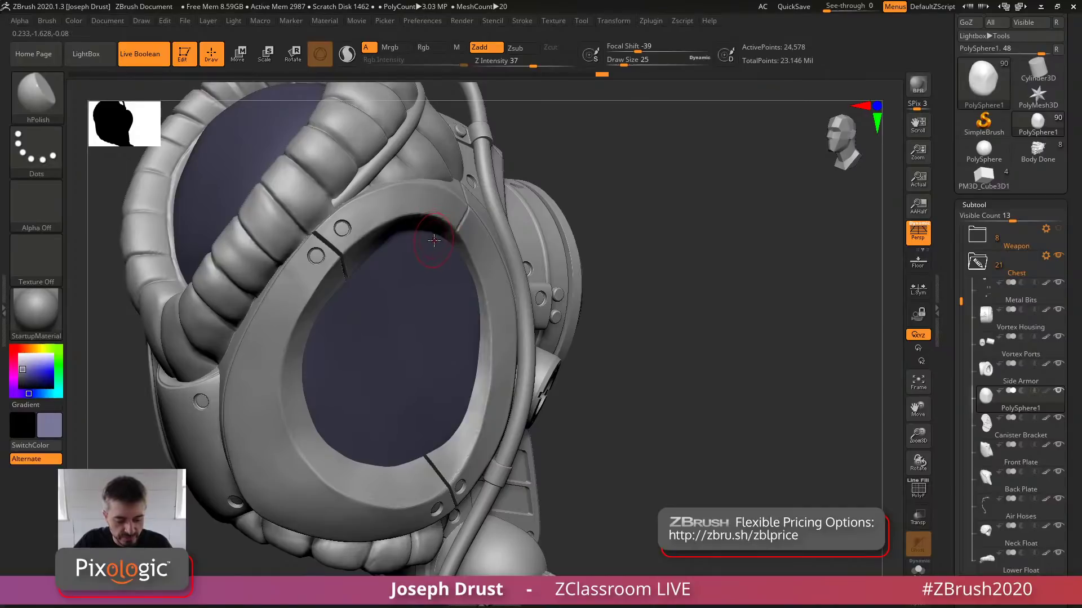
# Choose the Move brush at draw size 46 and pull the filler outward into the upper seam gap of the arm opening's rim
pyautogui.press('b')
pyautogui.press('m')
pyautogui.press('v')
pyautogui.moveTo(684, 184)
pyautogui.mouseDown()
pyautogui.moveTo(696, 162)
pyautogui.moveTo(681, 149)
pyautogui.moveTo(710, 230)
pyautogui.mouseUp()
pyautogui.moveTo(709, 230); pyautogui.dragTo(660, 198)
pyautogui.press(']')
pyautogui.press(']')
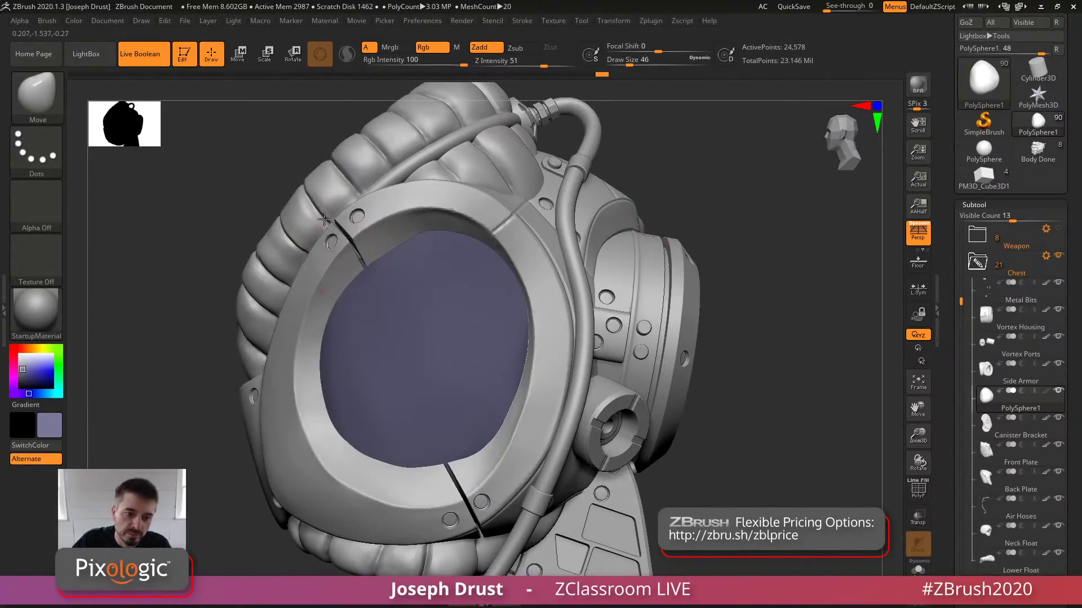
pyautogui.moveTo(324, 219); pyautogui.dragTo(323, 218)
pyautogui.moveTo(353, 252); pyautogui.dragTo(336, 231)
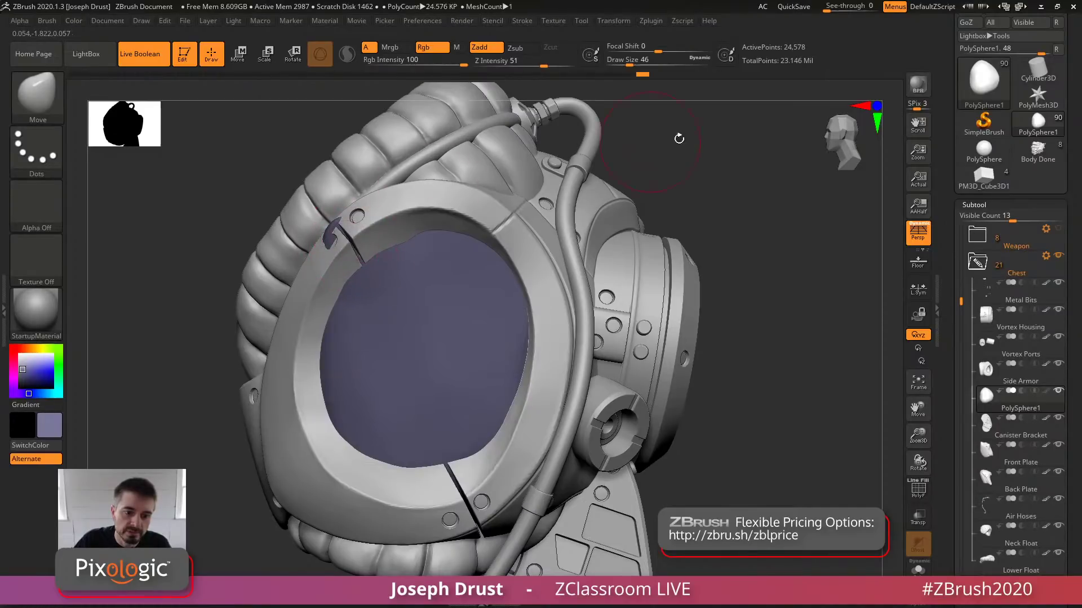
pyautogui.moveTo(679, 139); pyautogui.dragTo(711, 149)
pyautogui.moveTo(337, 231); pyautogui.dragTo(364, 255)
pyautogui.moveTo(637, 157); pyautogui.dragTo(658, 163)
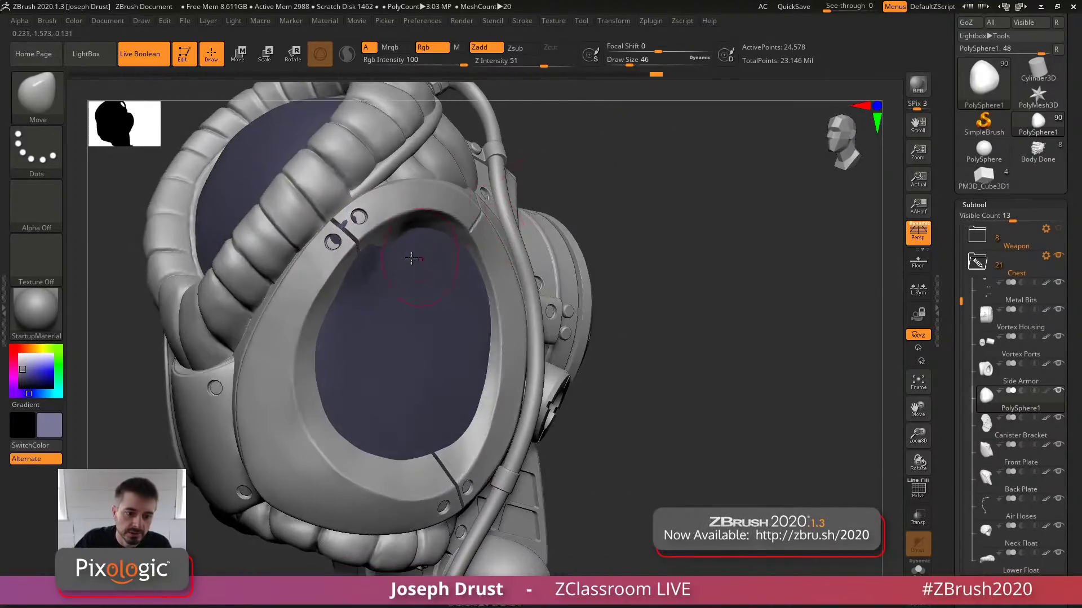
# Build up the filler behind the rim's upper seam gap with the ClayBuildup brush, raising its draw size to 29
pyautogui.press('b')
pyautogui.press('c')
pyautogui.press('b')
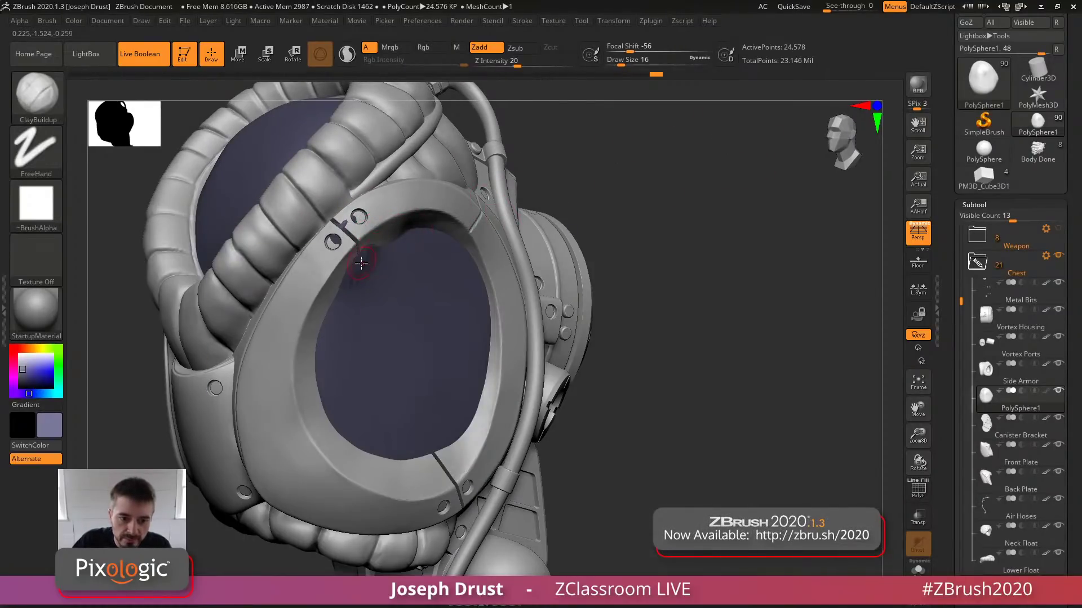
pyautogui.moveTo(357, 264); pyautogui.dragTo(360, 282)
pyautogui.moveTo(538, 180); pyautogui.dragTo(567, 197)
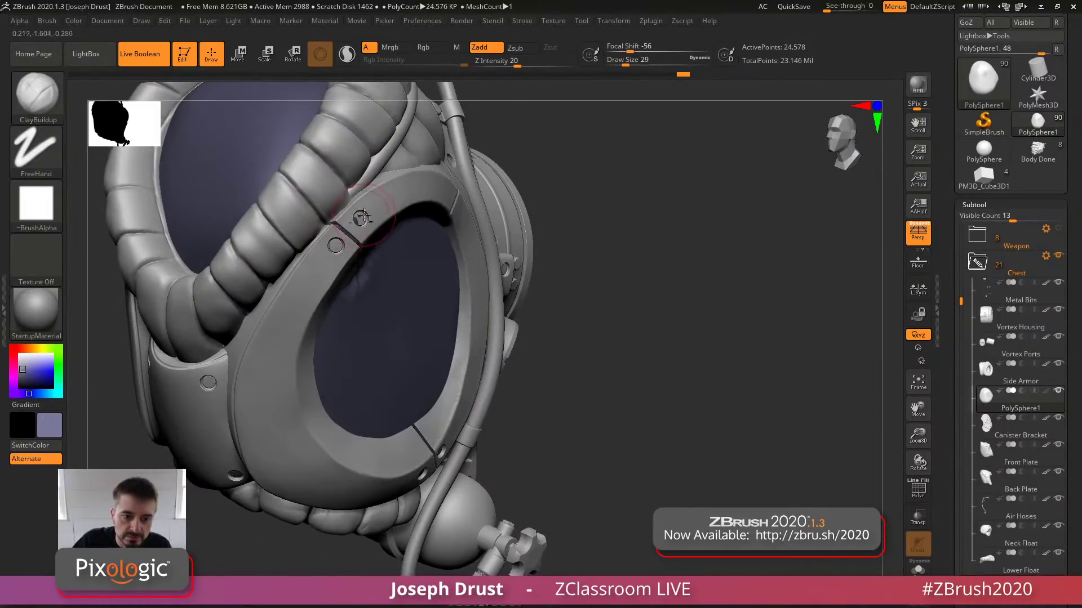
pyautogui.moveTo(356, 221); pyautogui.dragTo(358, 225)
pyautogui.moveTo(571, 161); pyautogui.dragTo(498, 166)
pyautogui.moveTo(359, 254); pyautogui.dragTo(361, 311)
pyautogui.moveTo(399, 241)
pyautogui.mouseDown()
pyautogui.moveTo(363, 316)
pyautogui.moveTo(387, 256)
pyautogui.moveTo(367, 263)
pyautogui.mouseUp()
pyautogui.moveTo(775, 186); pyautogui.dragTo(834, 193)
pyautogui.moveTo(339, 231); pyautogui.dragTo(345, 251)
pyautogui.moveTo(683, 225)
pyautogui.keyDown('alt'); pyautogui.mouseDown()
pyautogui.moveTo(652, 187)
pyautogui.moveTo(662, 188)
pyautogui.mouseUp(); pyautogui.keyUp('alt')
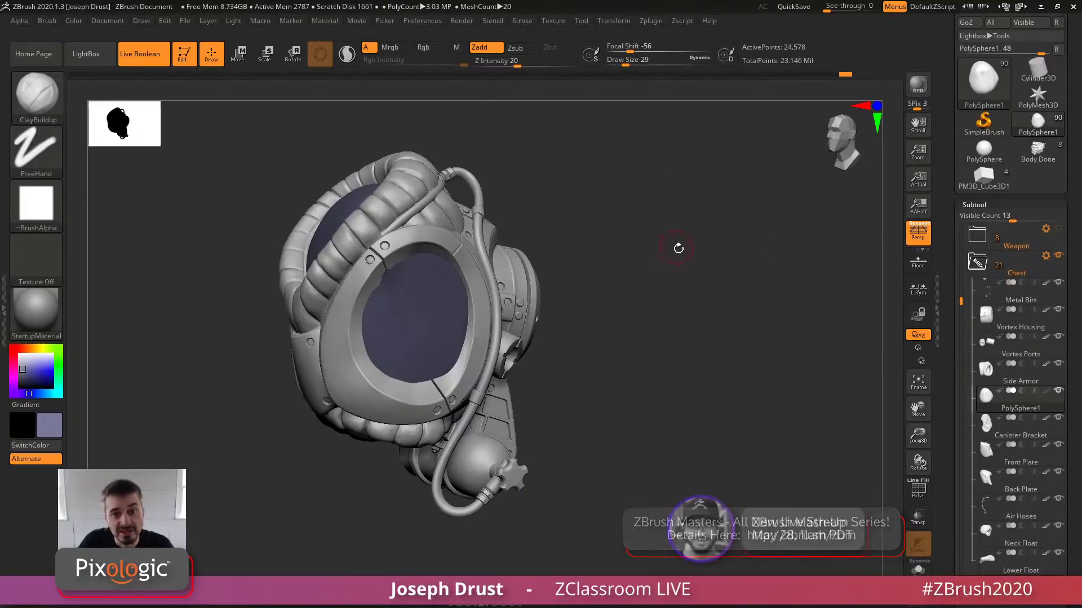
# Smooth the built-up filler surface just inside the arm opening's rim beside the air hose
pyautogui.moveTo(679, 246); pyautogui.dragTo(670, 266)
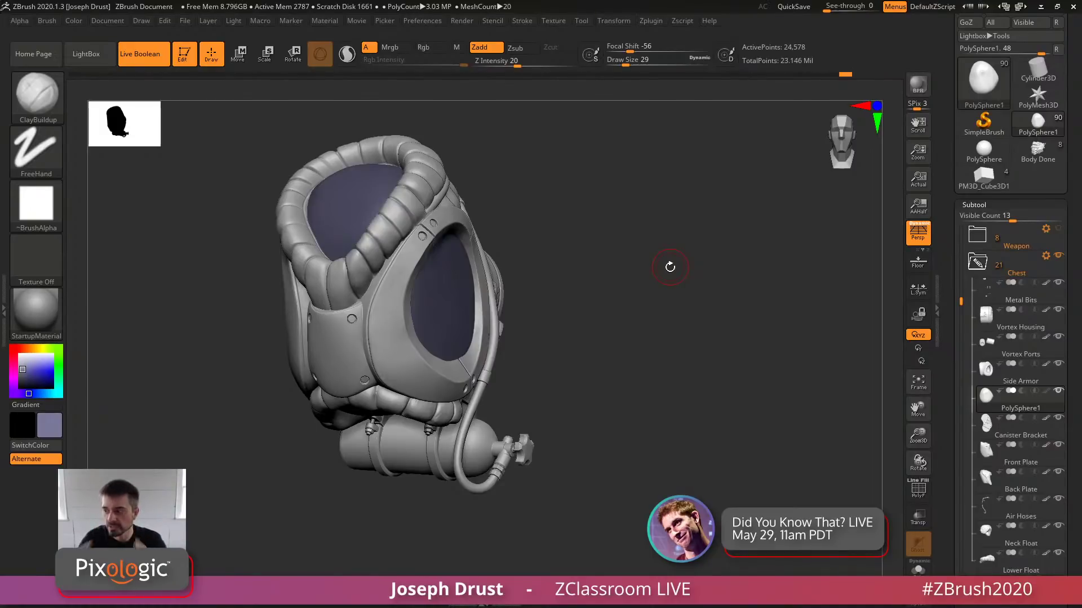
pyautogui.moveTo(683, 297)
pyautogui.mouseDown()
pyautogui.moveTo(669, 278)
pyautogui.moveTo(650, 297)
pyautogui.mouseUp()
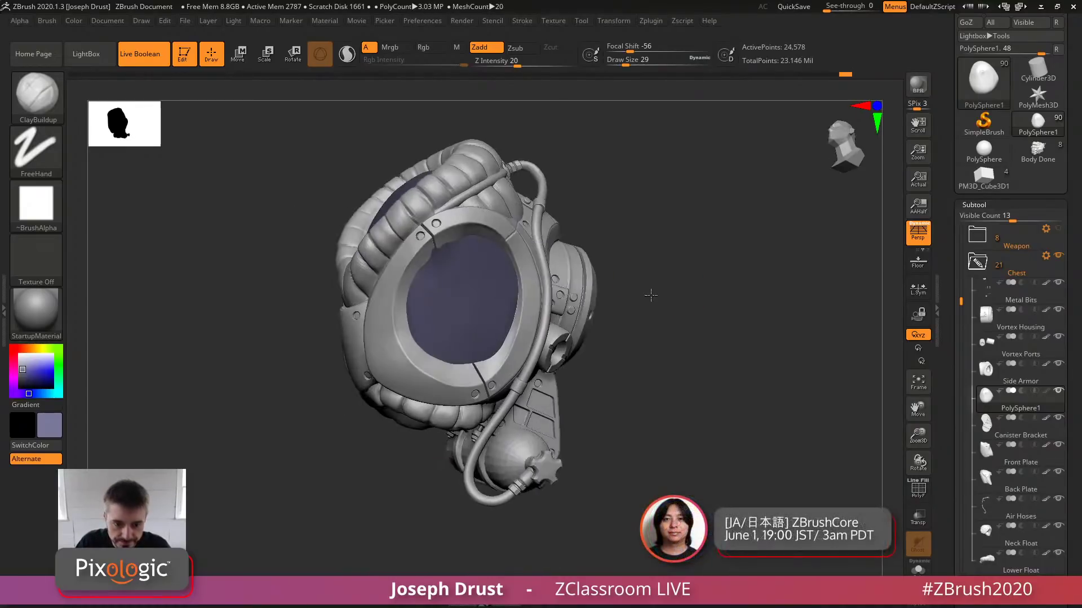
pyautogui.moveTo(445, 249)
pyautogui.keyDown('shift'); pyautogui.mouseDown()
pyautogui.moveTo(434, 304)
pyautogui.moveTo(451, 340)
pyautogui.mouseUp(); pyautogui.keyUp('shift')
pyautogui.moveTo(700, 323); pyautogui.dragTo(715, 302)
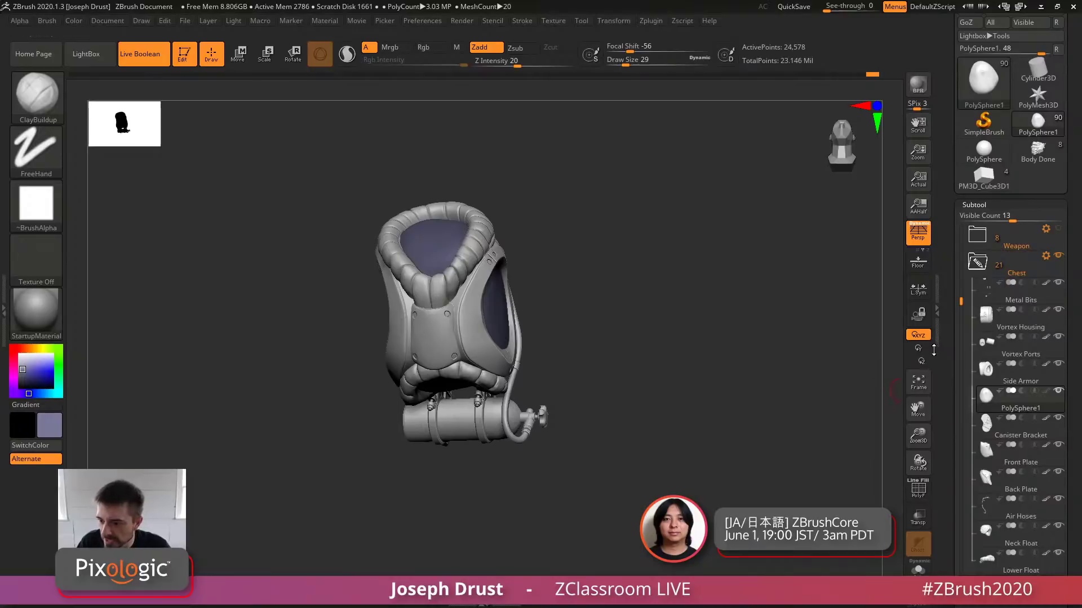
# Hide the PolySphere1 subtool and show the HoleFill subtool in the Chest folder instead
pyautogui.moveTo(952, 365); pyautogui.dragTo(952, 259)
pyautogui.click(1059, 286)
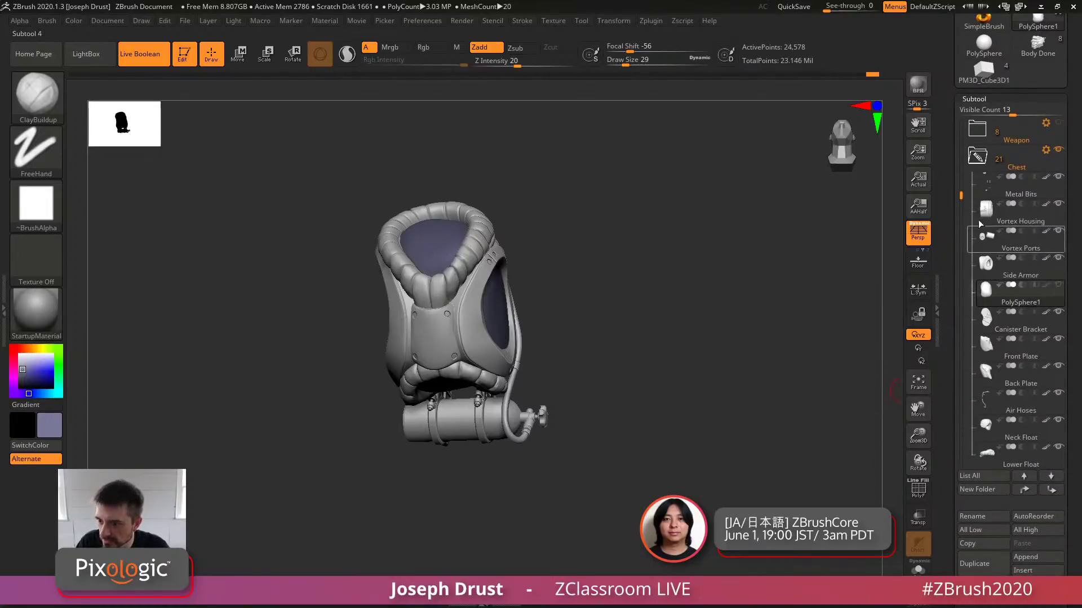
pyautogui.moveTo(961, 195); pyautogui.dragTo(959, 281)
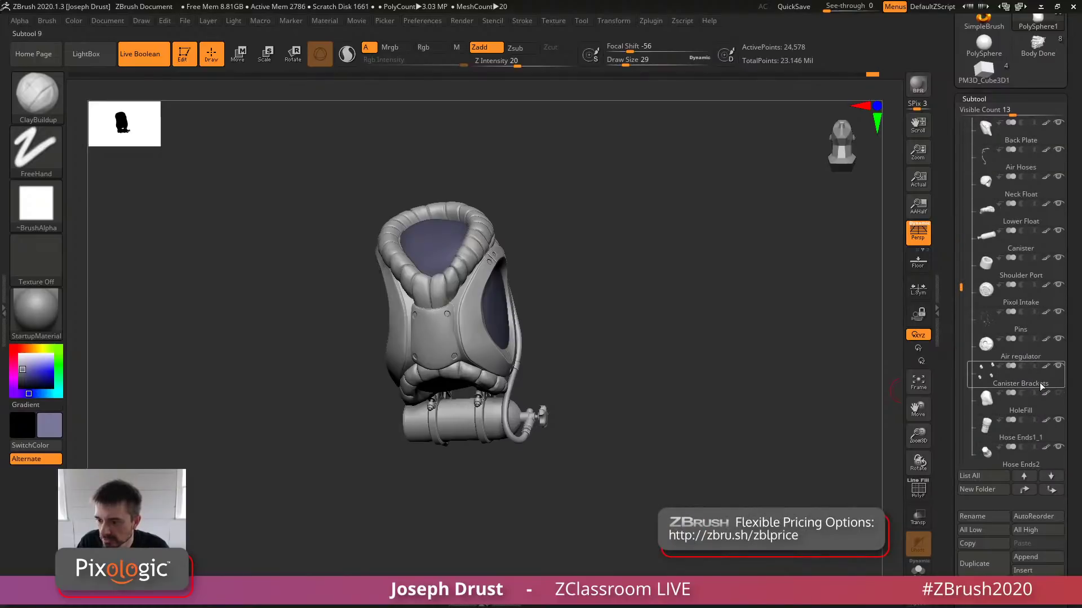
pyautogui.moveTo(785, 358); pyautogui.dragTo(900, 252)
# Delete the PolySphere1 subtool from the Chest folder
pyautogui.click(977, 571)
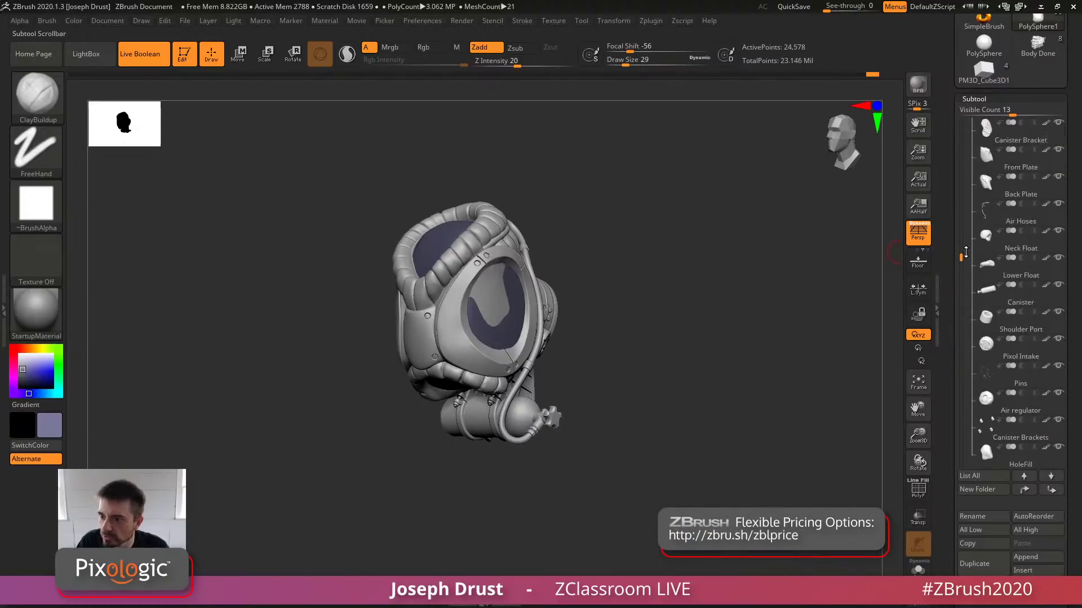
pyautogui.click(976, 584)
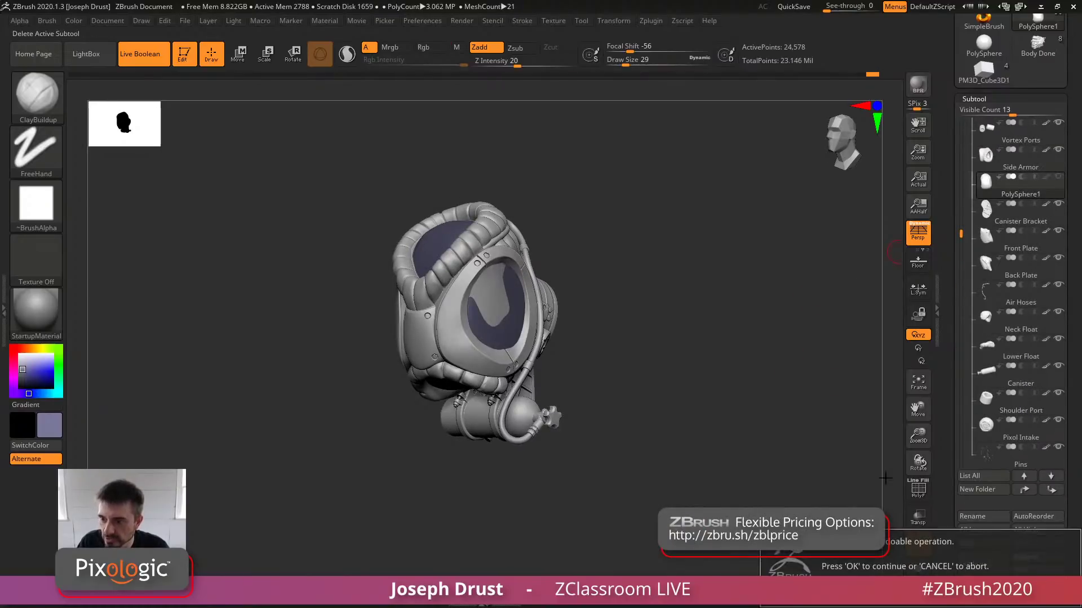
pyautogui.click(845, 589)
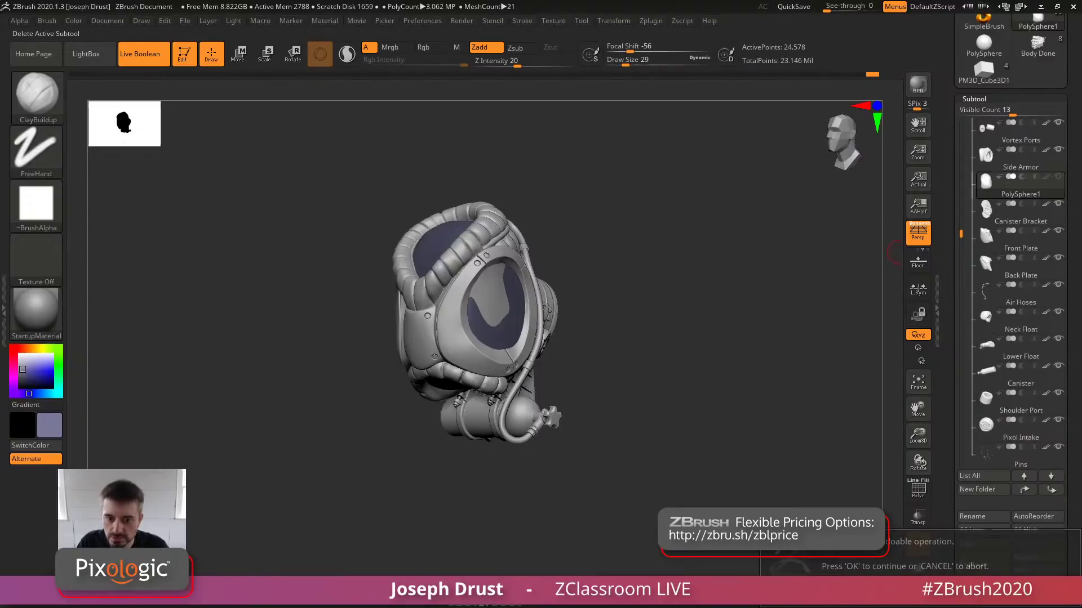
# Select the HoleFill subtool inside the chest and check how it closes the neck and arm openings
pyautogui.moveTo(665, 340); pyautogui.dragTo(681, 319)
pyautogui.keyDown('ctrl'); pyautogui.moveTo(682, 319); pyautogui.dragTo(701, 321, button='right'); pyautogui.keyUp('ctrl')
pyautogui.moveTo(701, 320); pyautogui.dragTo(514, 390)
pyautogui.keyDown('alt'); pyautogui.click(498, 355); pyautogui.keyUp('alt')
pyautogui.moveTo(693, 289); pyautogui.dragTo(896, 231)
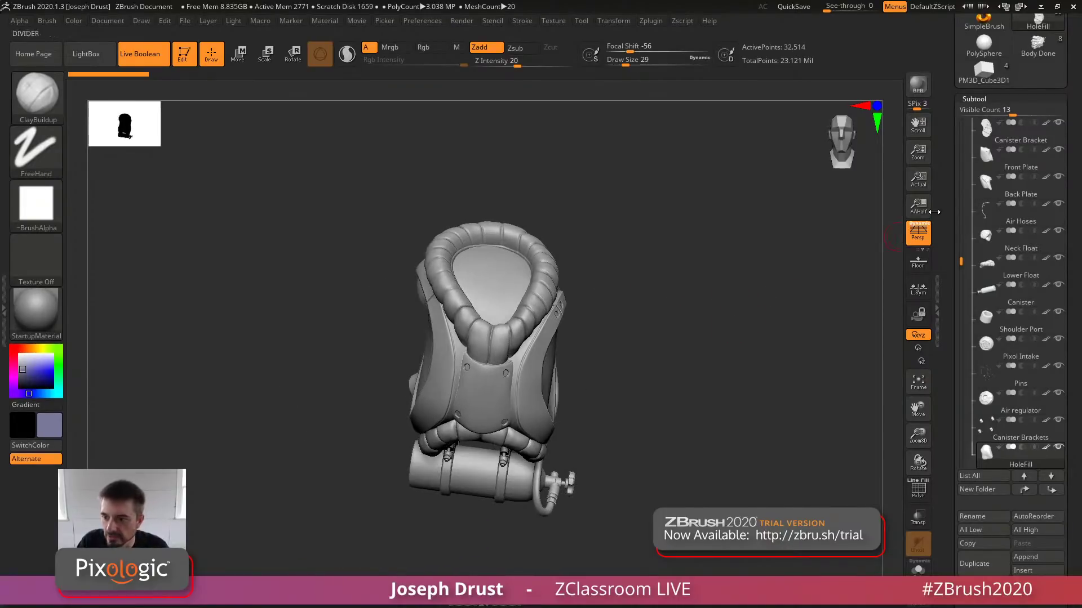
# Show the Gloves folder alongside the chest parts
pyautogui.moveTo(961, 263); pyautogui.dragTo(953, 297)
pyautogui.click(1044, 203)
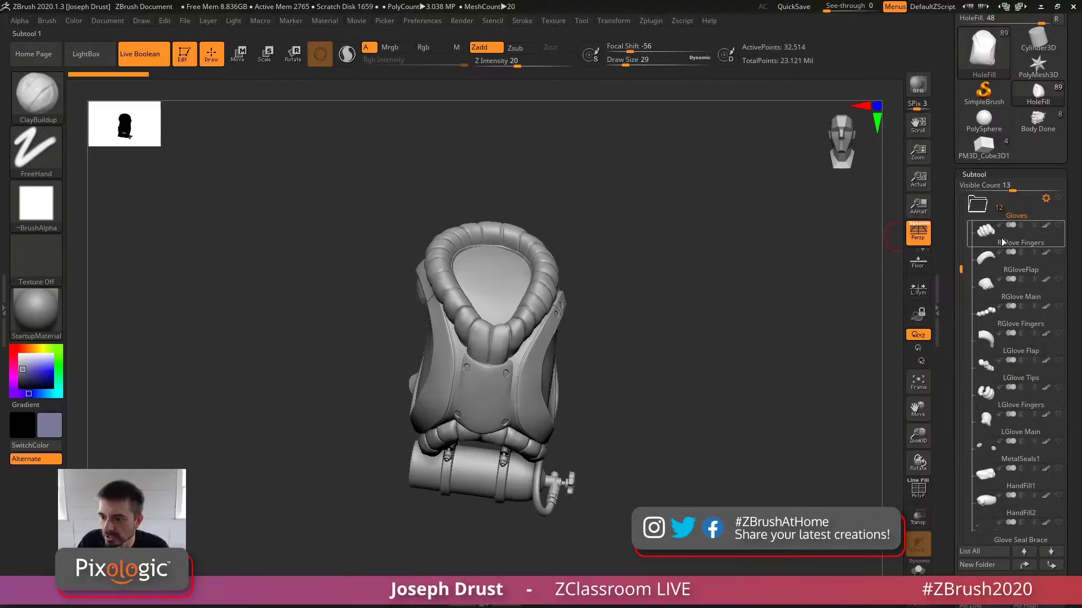
pyautogui.click(1057, 199)
pyautogui.moveTo(759, 336); pyautogui.dragTo(860, 289)
pyautogui.scroll(2, 1034, 248)
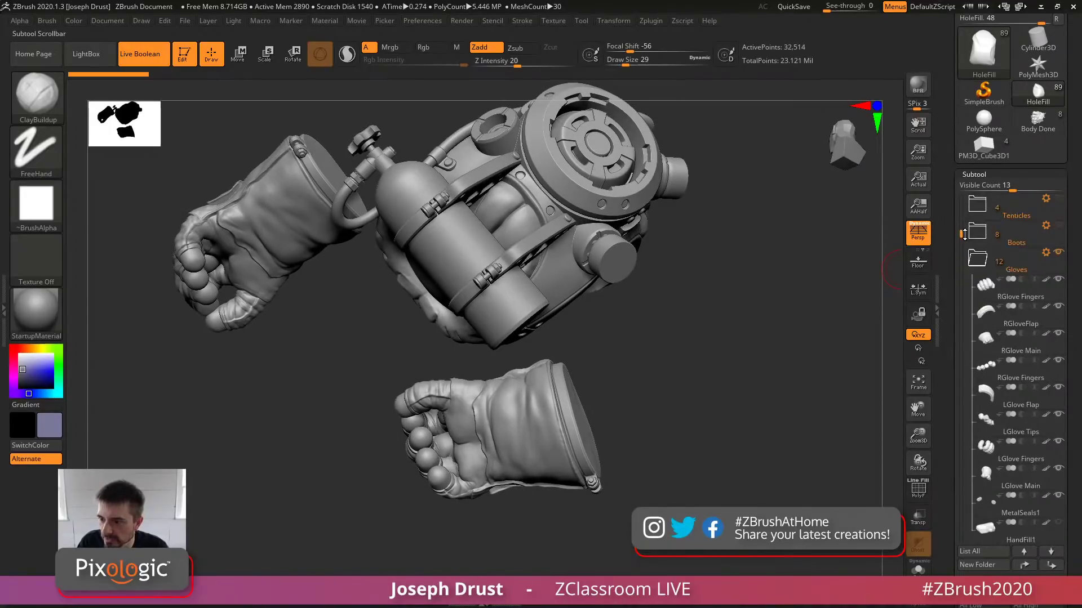
# Hide the Chest folder and show the Weapon folder, leaving the gloves gripping the weapon handles in view
pyautogui.click(1034, 255)
pyautogui.click(1058, 333)
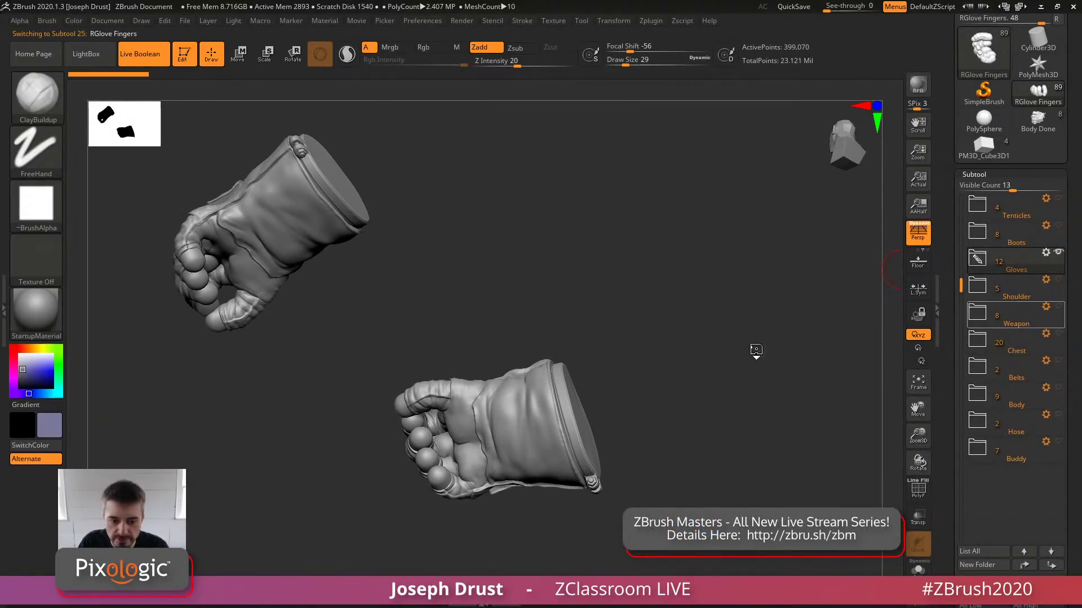
pyautogui.click(1058, 306)
pyautogui.moveTo(735, 365); pyautogui.dragTo(702, 339)
pyautogui.moveTo(693, 247); pyautogui.dragTo(628, 288)
pyautogui.moveTo(488, 342); pyautogui.dragTo(467, 353)
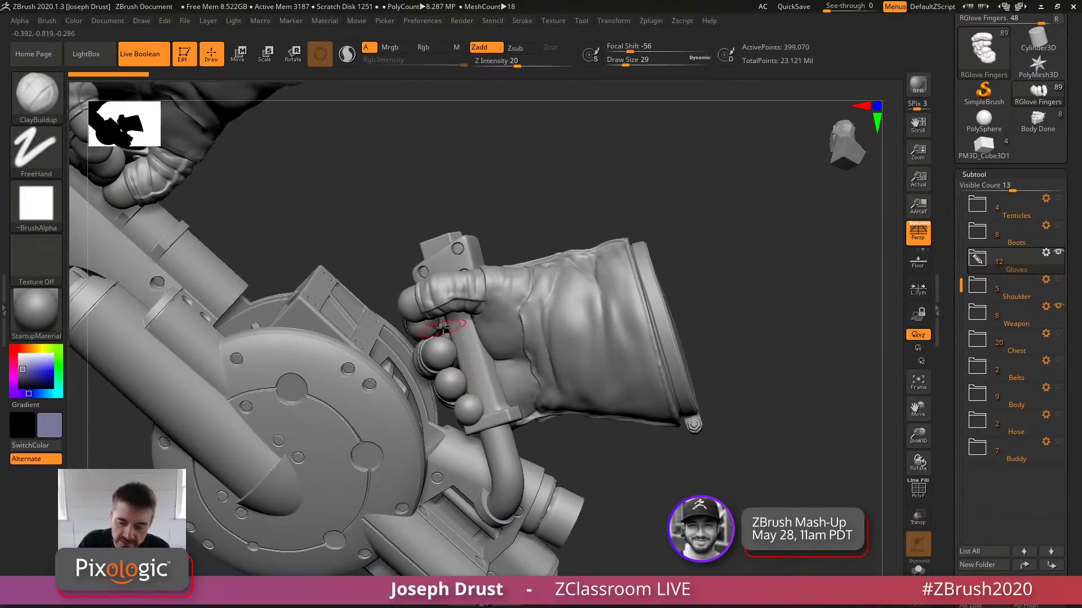
# Show HandFill1 and HandFill2 in the Gloves folder, and select HandFill1
pyautogui.click(977, 259)
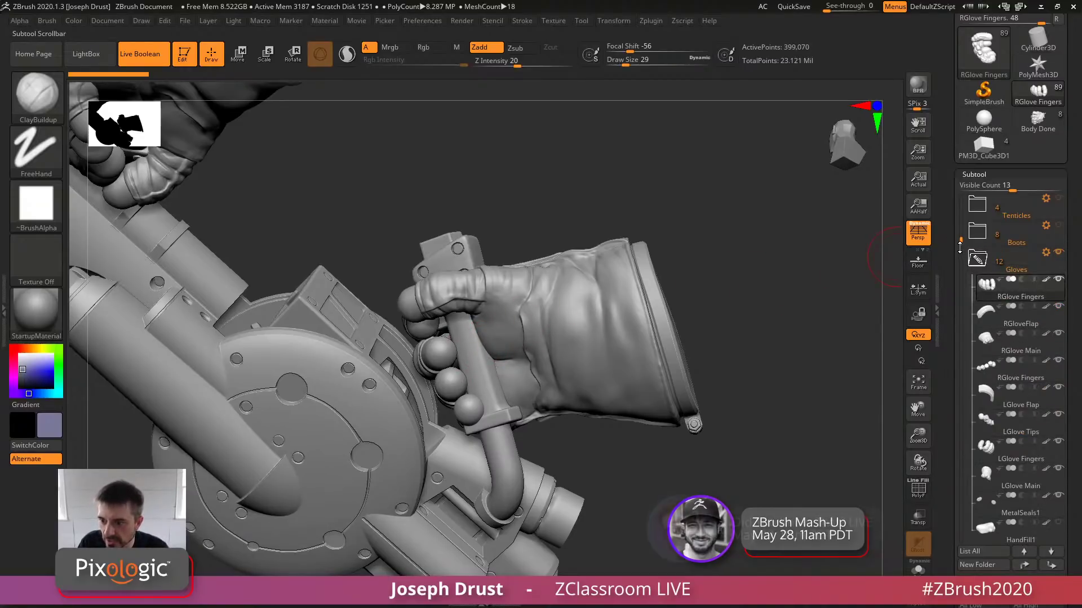
pyautogui.moveTo(961, 248); pyautogui.dragTo(962, 325)
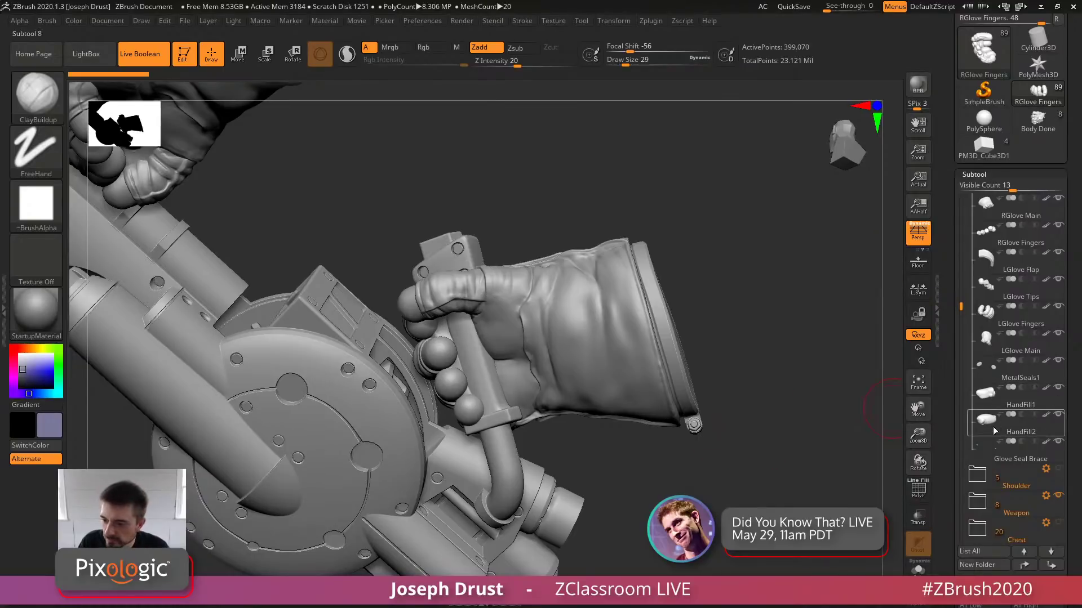
pyautogui.click(1018, 406)
# Isolate HandFill1 with Solo to examine its shape, and bring the gloves and weapon back into view
pyautogui.click(918, 568)
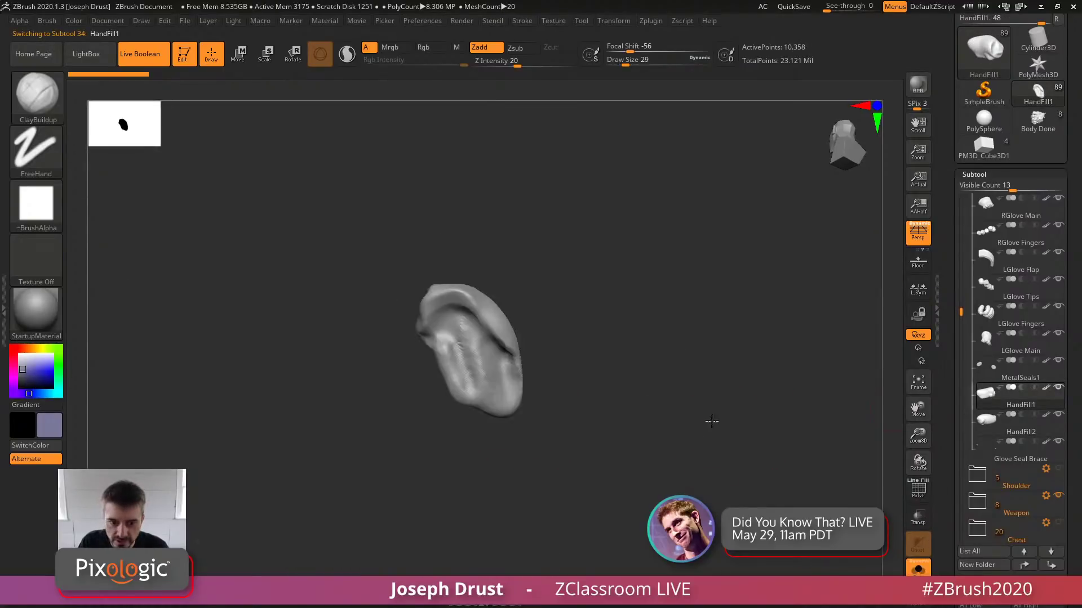
pyautogui.moveTo(709, 420); pyautogui.dragTo(799, 450)
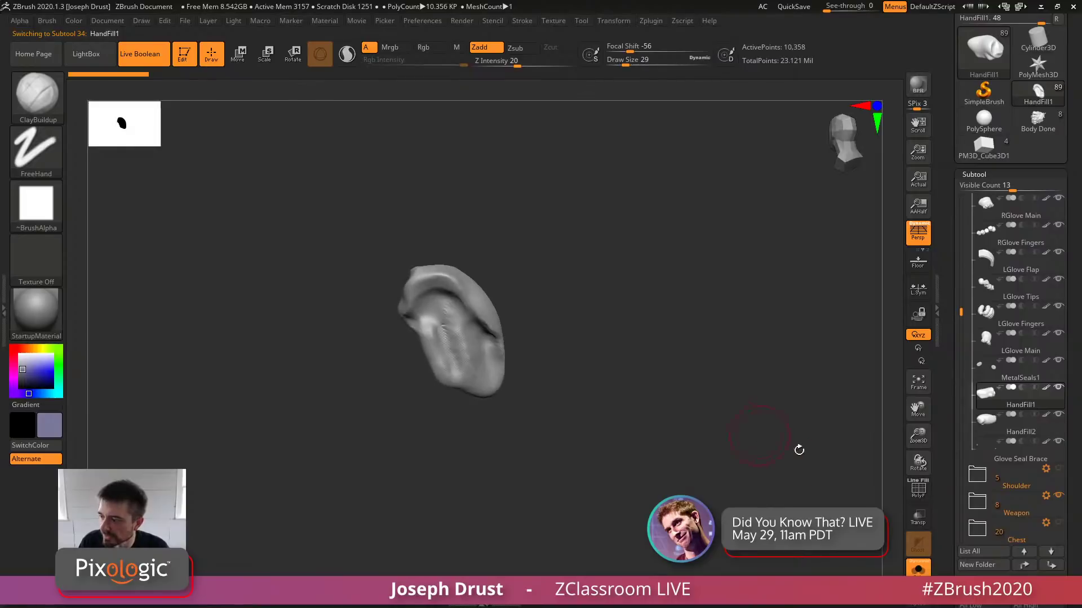
pyautogui.click(918, 569)
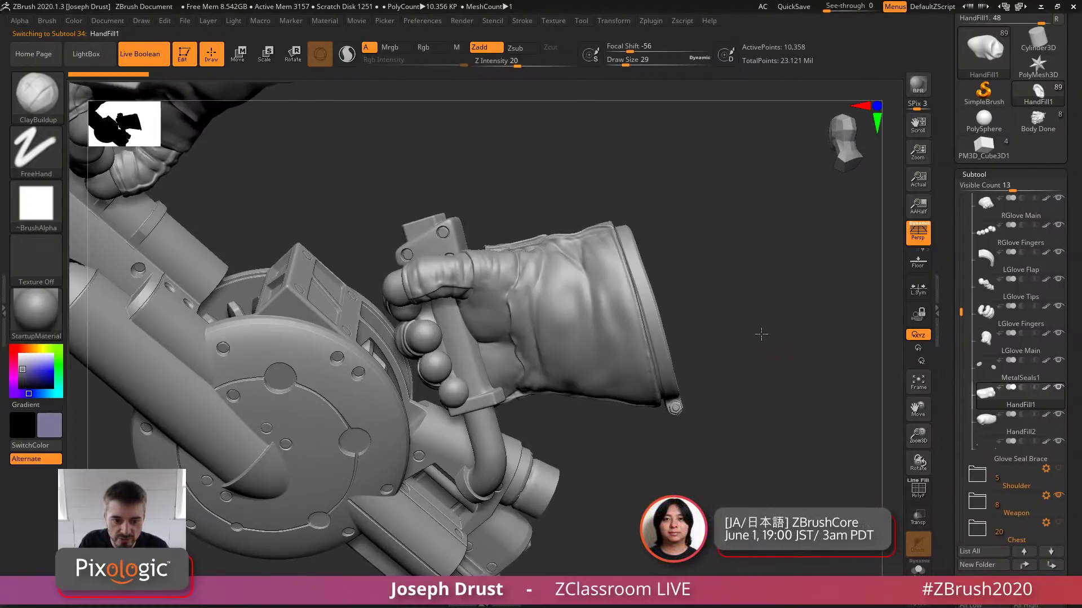
# Examine from several angles how both gloves close around the weapon handles with the hand fillers in place
pyautogui.moveTo(761, 334); pyautogui.dragTo(533, 327)
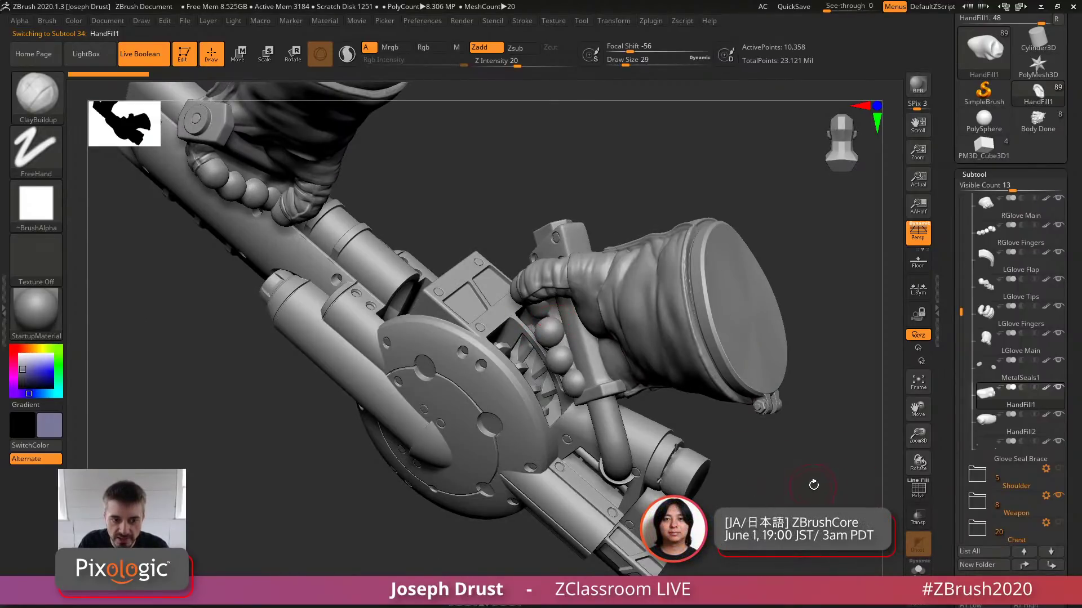
pyautogui.moveTo(814, 485); pyautogui.dragTo(441, 296)
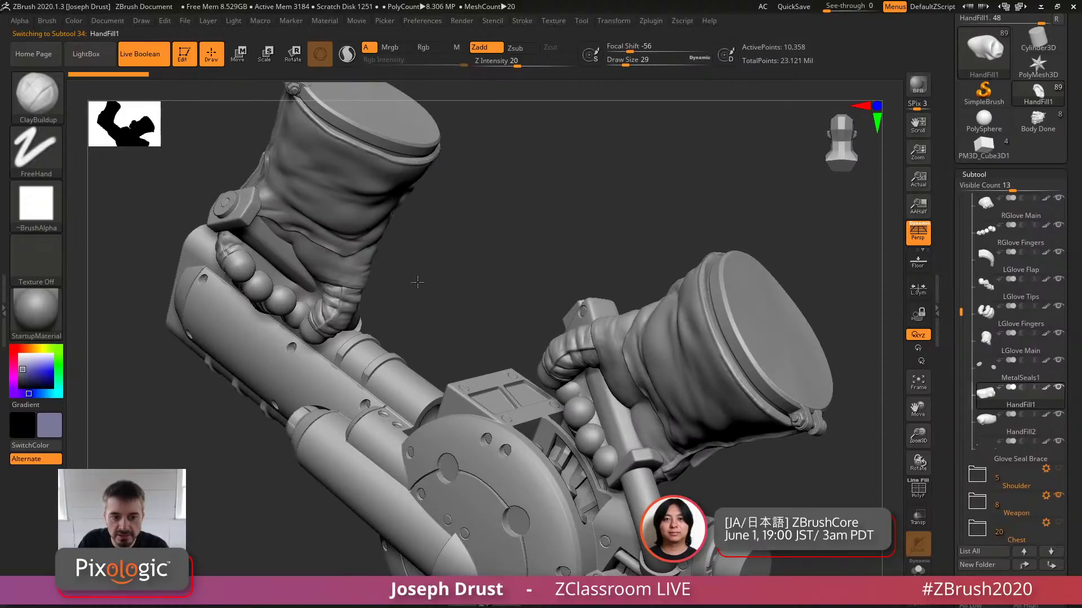
pyautogui.moveTo(334, 294); pyautogui.dragTo(316, 302)
pyautogui.moveTo(484, 241); pyautogui.dragTo(551, 232)
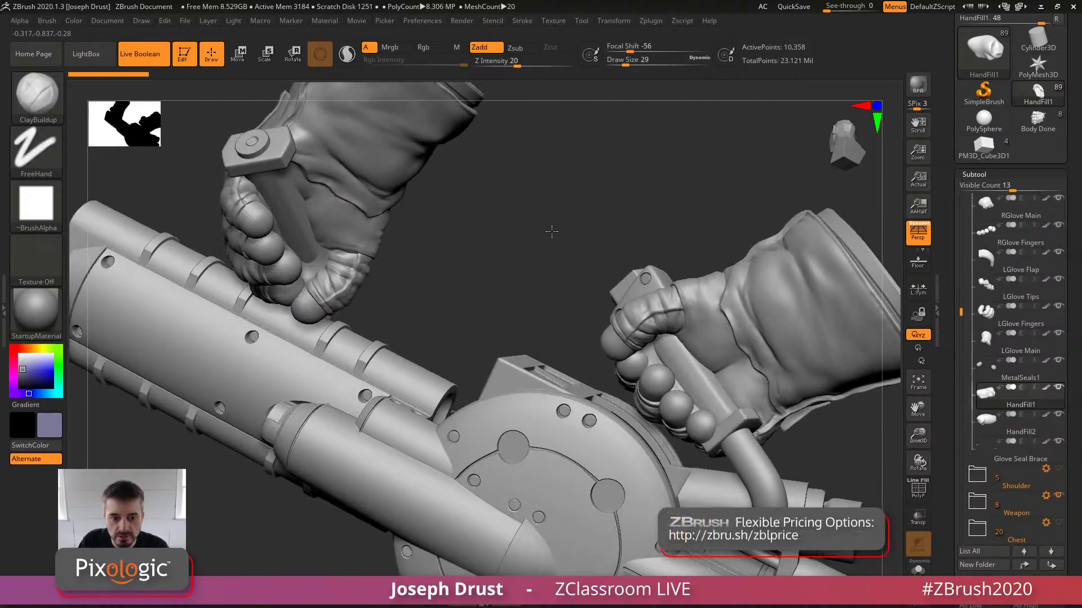
pyautogui.moveTo(532, 283); pyautogui.dragTo(838, 319)
pyautogui.keyDown('alt'); pyautogui.moveTo(756, 369); pyautogui.dragTo(397, 451); pyautogui.keyUp('alt')
pyautogui.keyDown('alt'); pyautogui.click(818, 444); pyautogui.keyUp('alt')
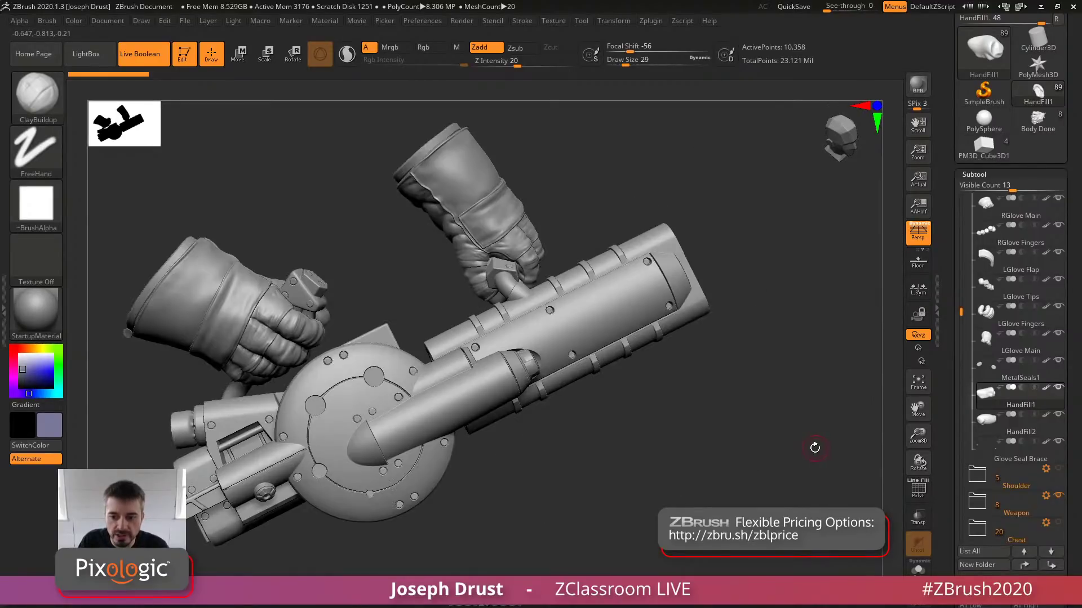
# Collapse the Gloves folder, expand the Weapon folder and select the Weapon Main1 subtool
pyautogui.moveTo(964, 302); pyautogui.dragTo(964, 248)
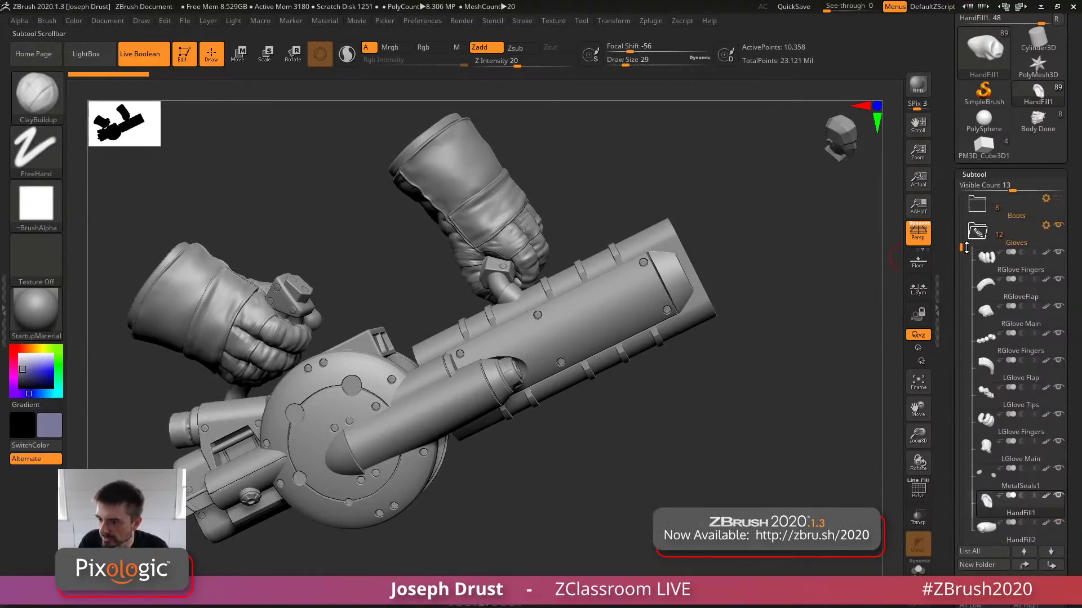
pyautogui.click(975, 232)
pyautogui.click(1028, 304)
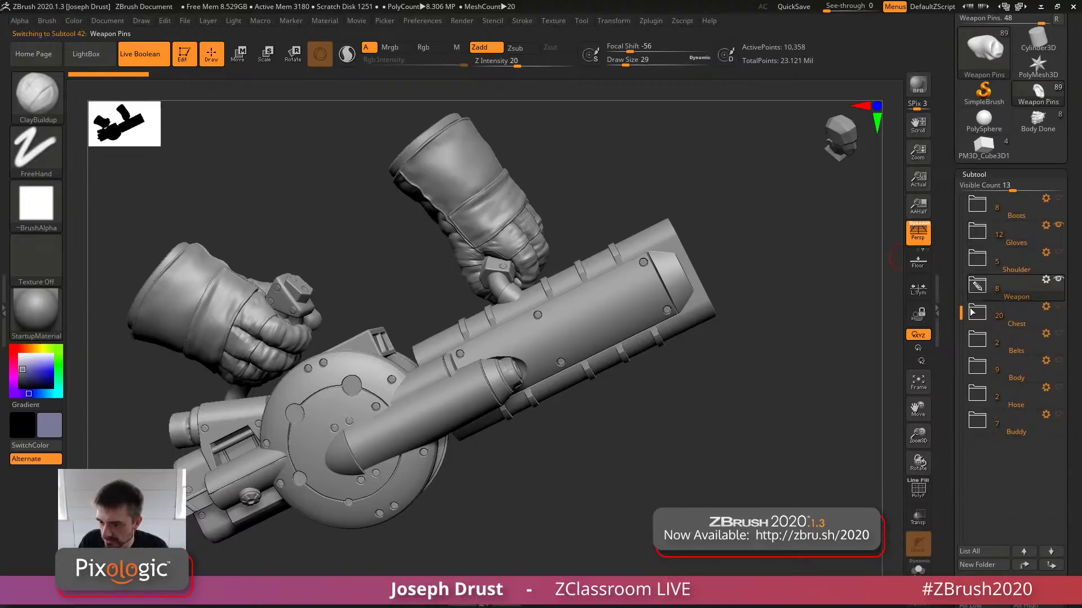
pyautogui.click(971, 293)
pyautogui.moveTo(962, 276); pyautogui.dragTo(960, 291)
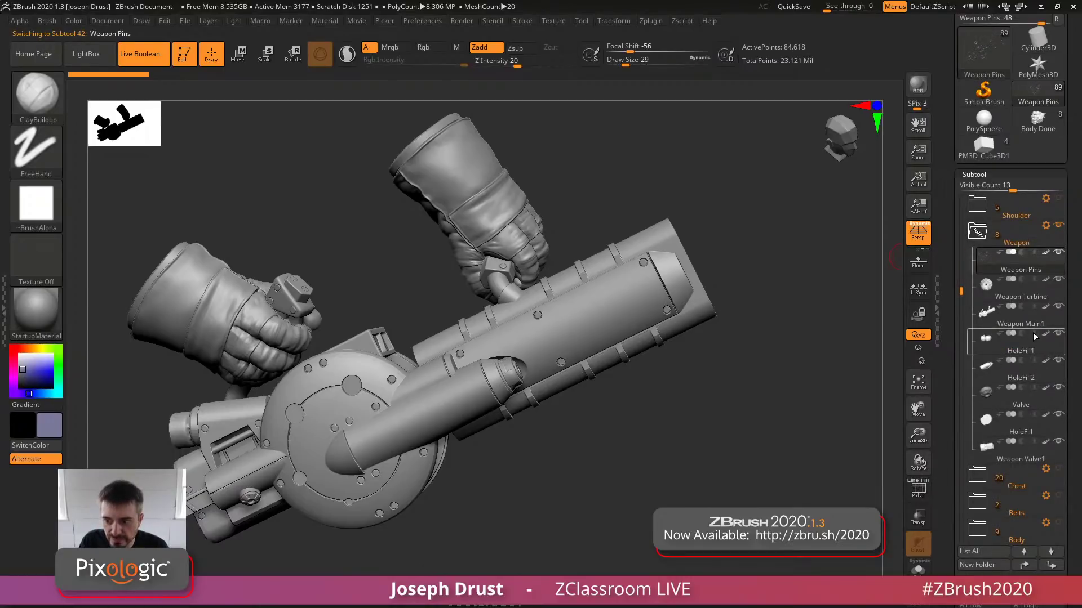
pyautogui.click(1021, 316)
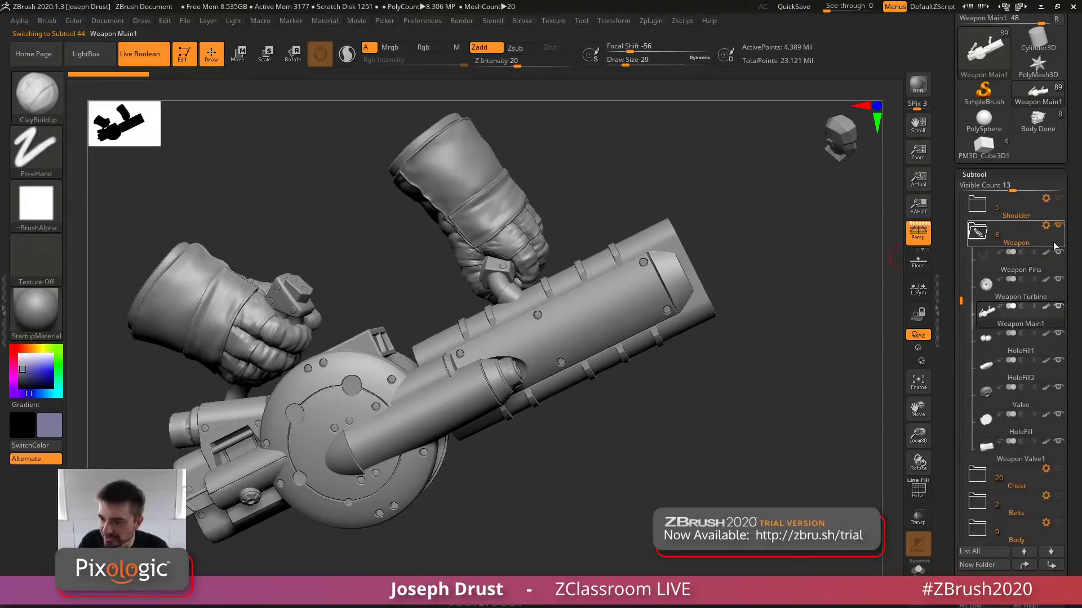
# Toggle the visibility of HoleFill1 and examine how the hole fillers close the openings in the weapon's body
pyautogui.moveTo(744, 428)
pyautogui.mouseDown()
pyautogui.moveTo(742, 397)
pyautogui.moveTo(748, 444)
pyautogui.moveTo(500, 278)
pyautogui.mouseUp()
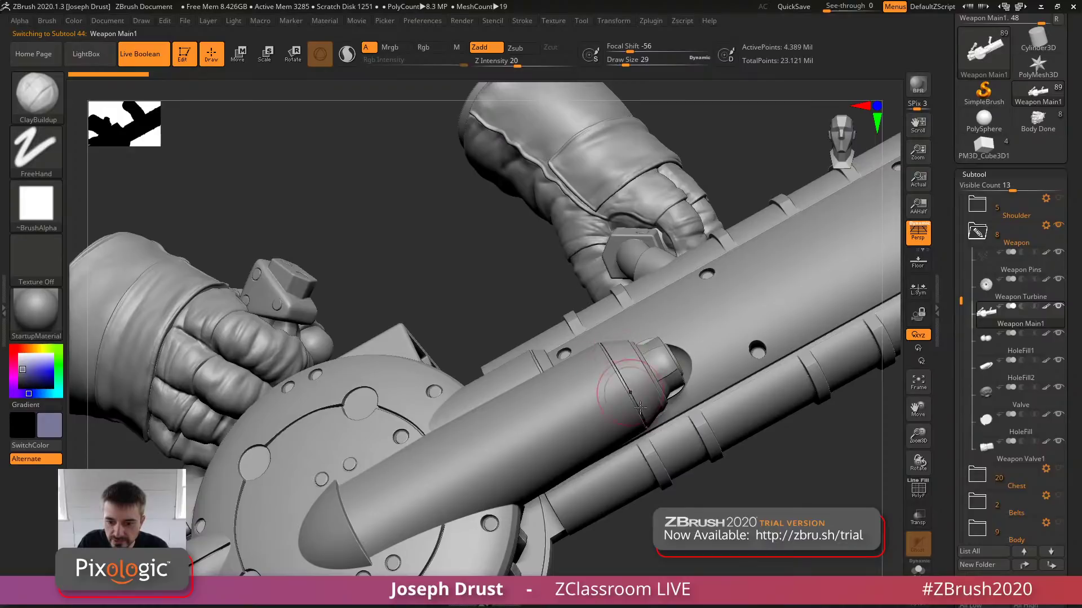
pyautogui.click(1059, 335)
pyautogui.moveTo(812, 488)
pyautogui.mouseDown()
pyautogui.moveTo(808, 504)
pyautogui.moveTo(792, 496)
pyautogui.mouseUp()
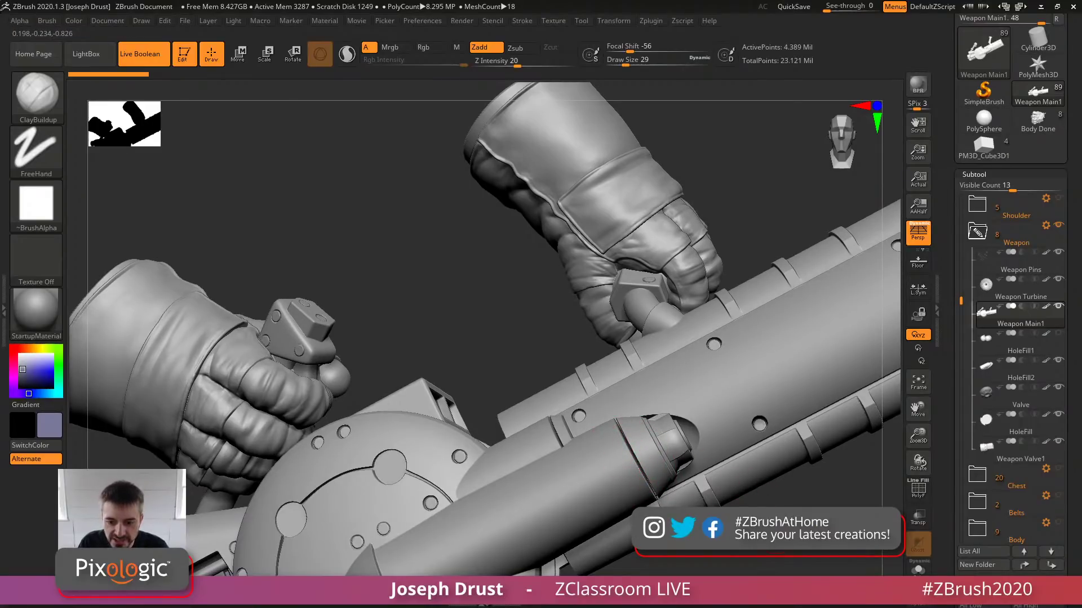
pyautogui.keyDown('ctrl'); pyautogui.moveTo(637, 459); pyautogui.dragTo(626, 422, button='right'); pyautogui.keyUp('ctrl')
pyautogui.moveTo(767, 469); pyautogui.dragTo(767, 469, button='right')
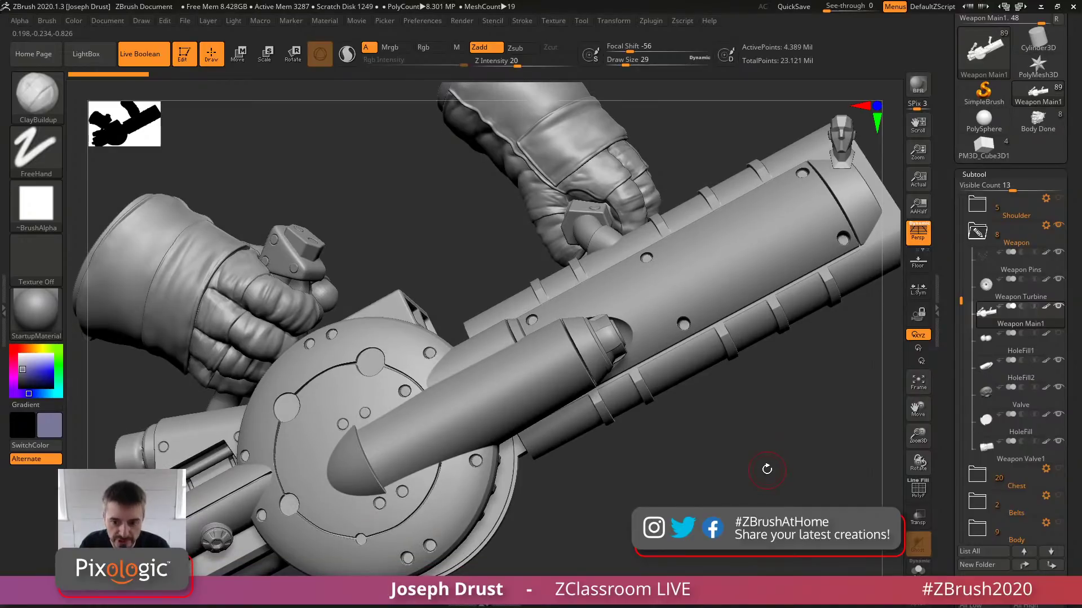
pyautogui.moveTo(761, 403); pyautogui.dragTo(750, 437)
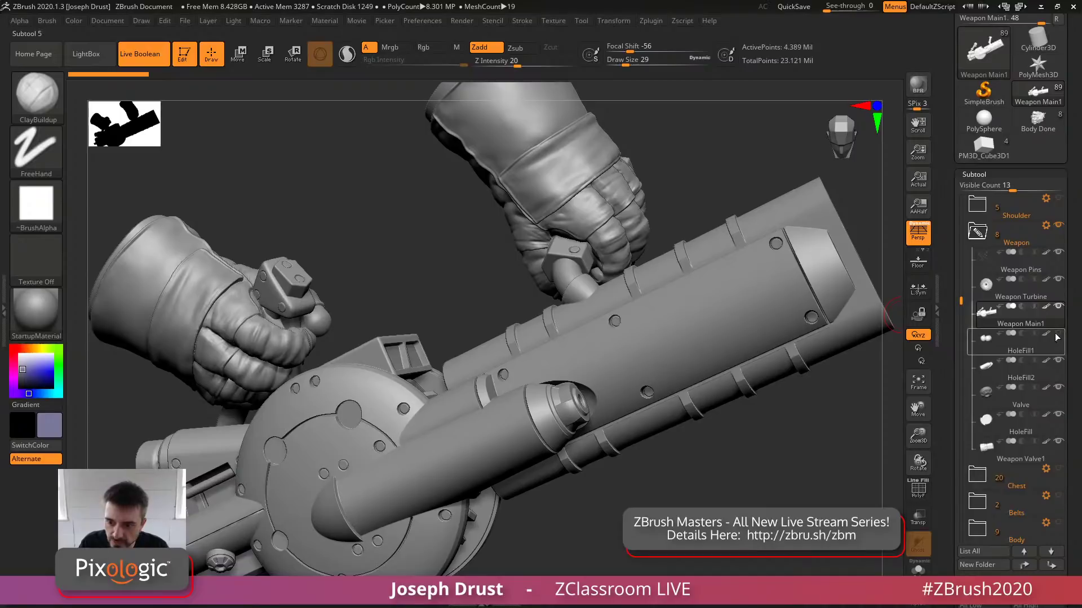
pyautogui.moveTo(709, 511)
pyautogui.mouseDown()
pyautogui.moveTo(701, 478)
pyautogui.moveTo(516, 366)
pyautogui.mouseUp()
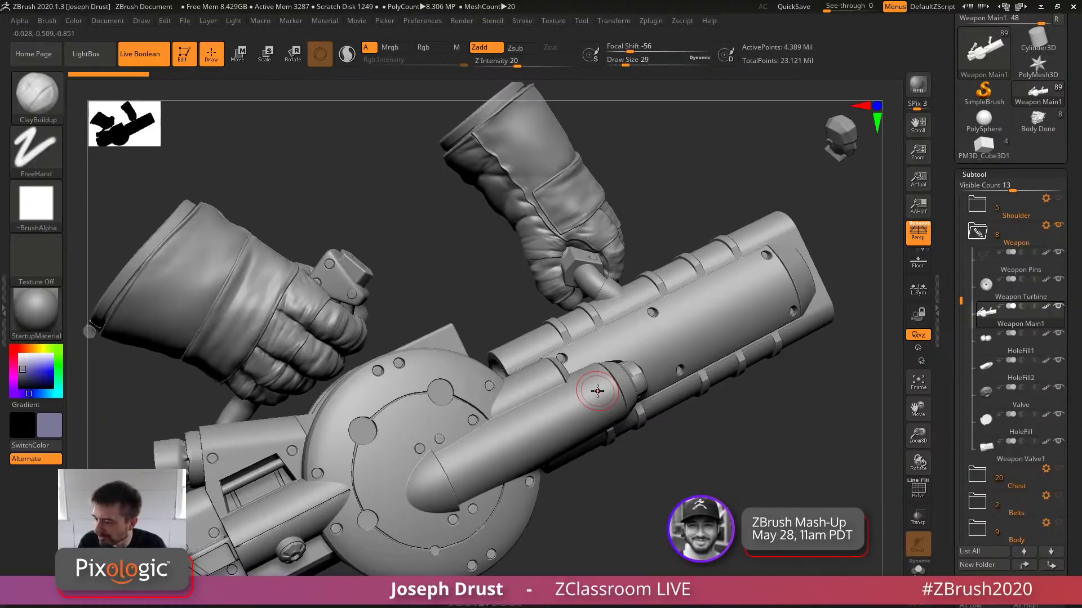
pyautogui.moveTo(793, 480); pyautogui.dragTo(845, 428)
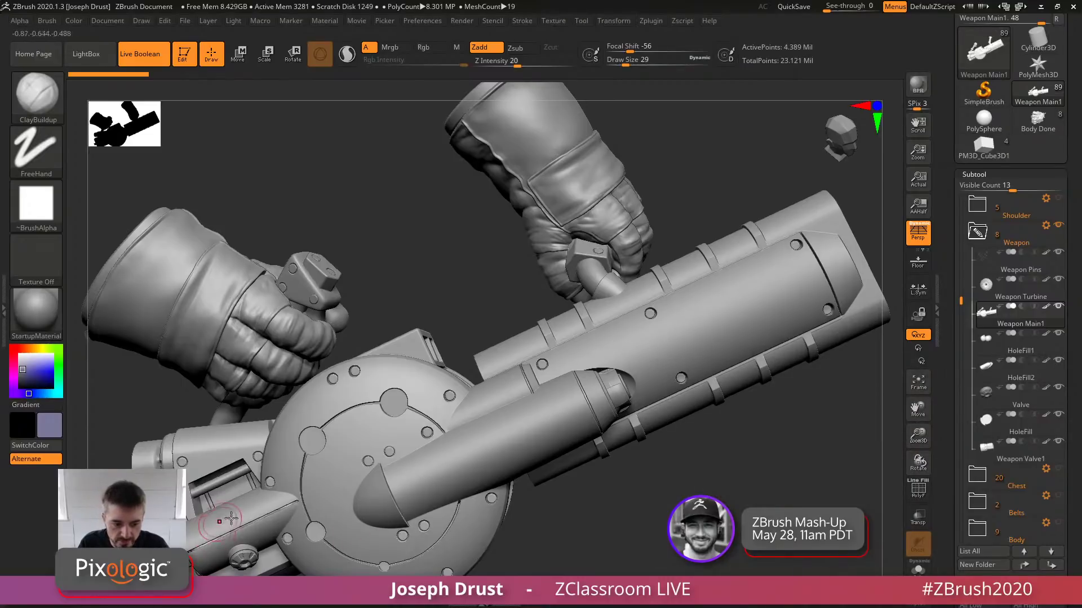
pyautogui.moveTo(1062, 420)
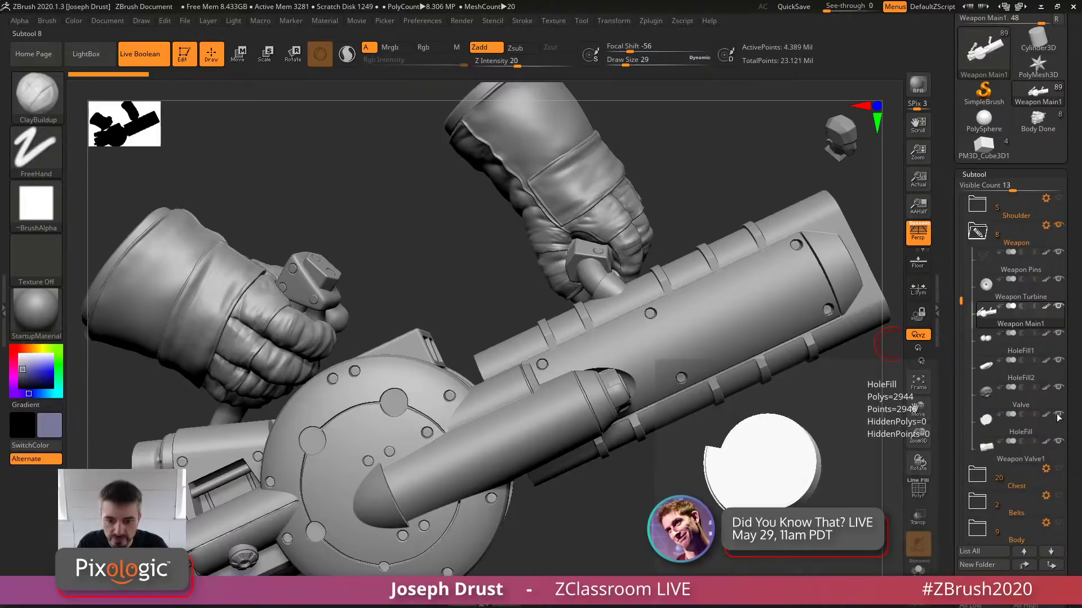
pyautogui.keyDown('alt'); pyautogui.moveTo(786, 441); pyautogui.dragTo(714, 332); pyautogui.keyUp('alt')
# Load the saved 0527_02_RemeshCheck file and select its Remesh By Union subtool
pyautogui.press(',')
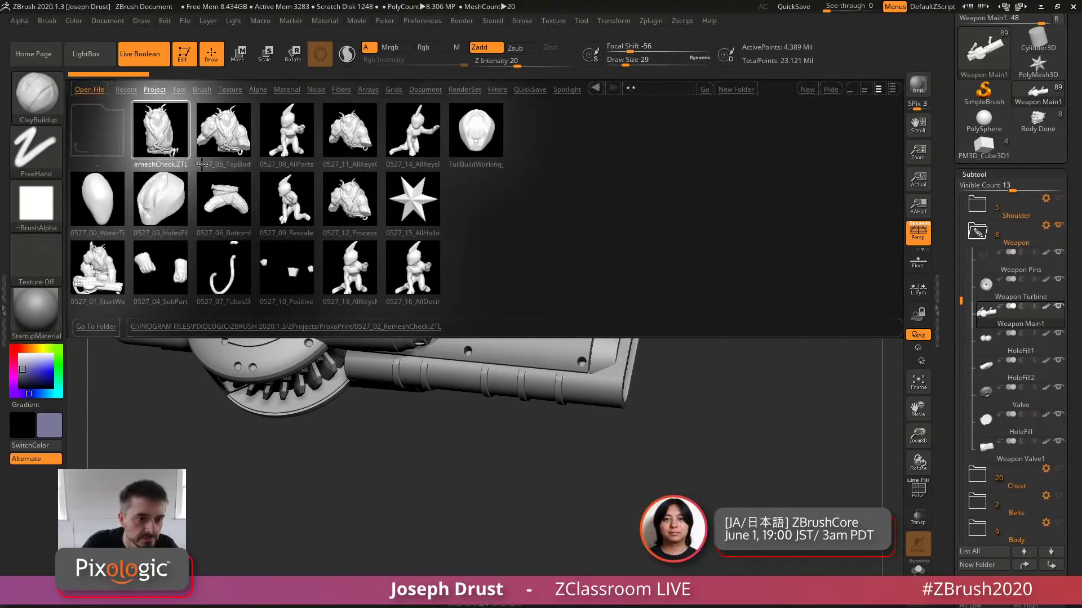
pyautogui.doubleClick(153, 145)
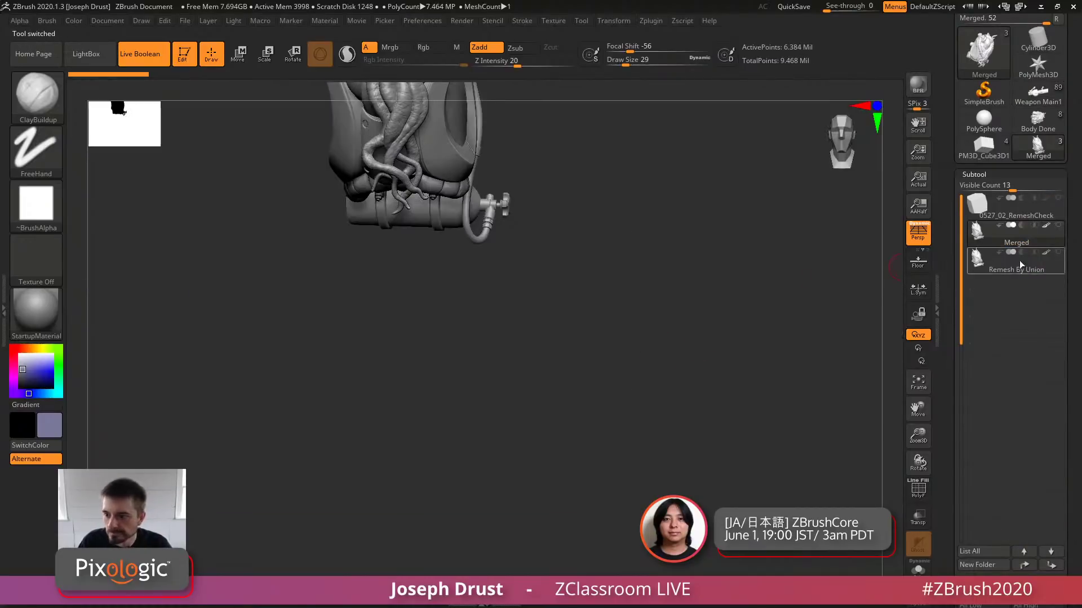
pyautogui.keyDown('alt'); pyautogui.moveTo(790, 424); pyautogui.dragTo(862, 563); pyautogui.keyUp('alt')
pyautogui.moveTo(722, 338); pyautogui.dragTo(748, 316)
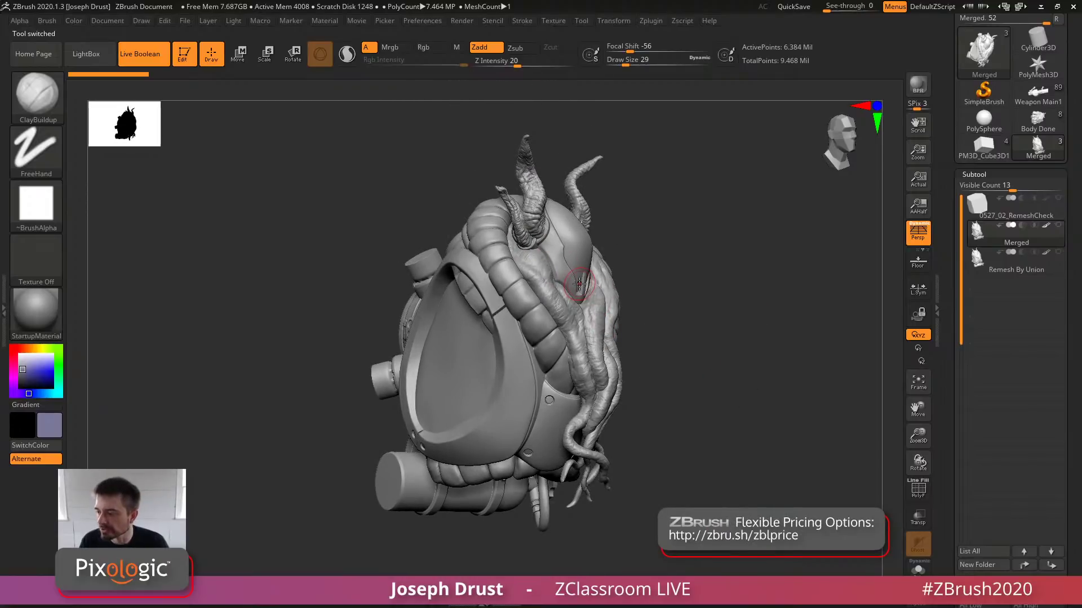
pyautogui.moveTo(725, 336); pyautogui.dragTo(551, 313)
pyautogui.moveTo(749, 308); pyautogui.dragTo(786, 309)
pyautogui.click(1026, 267)
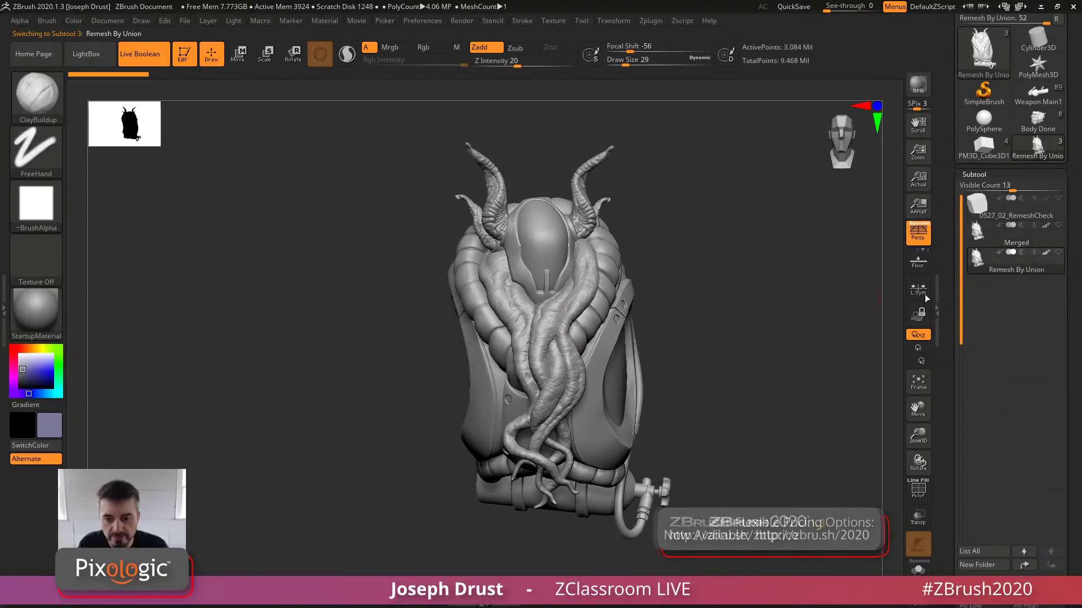
pyautogui.moveTo(952, 400); pyautogui.dragTo(906, 359)
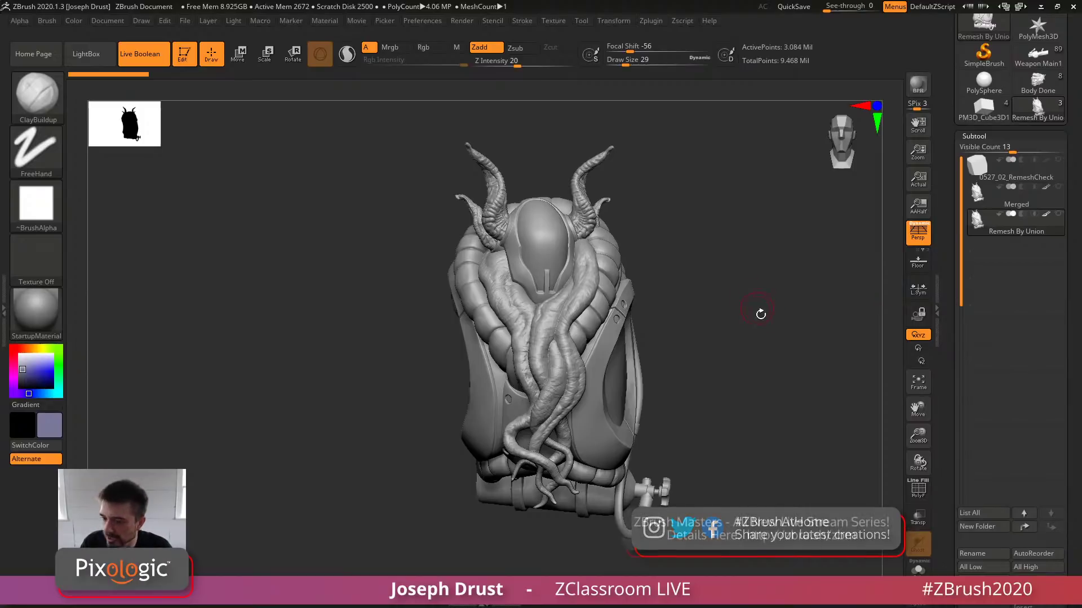
pyautogui.moveTo(760, 314); pyautogui.dragTo(896, 272)
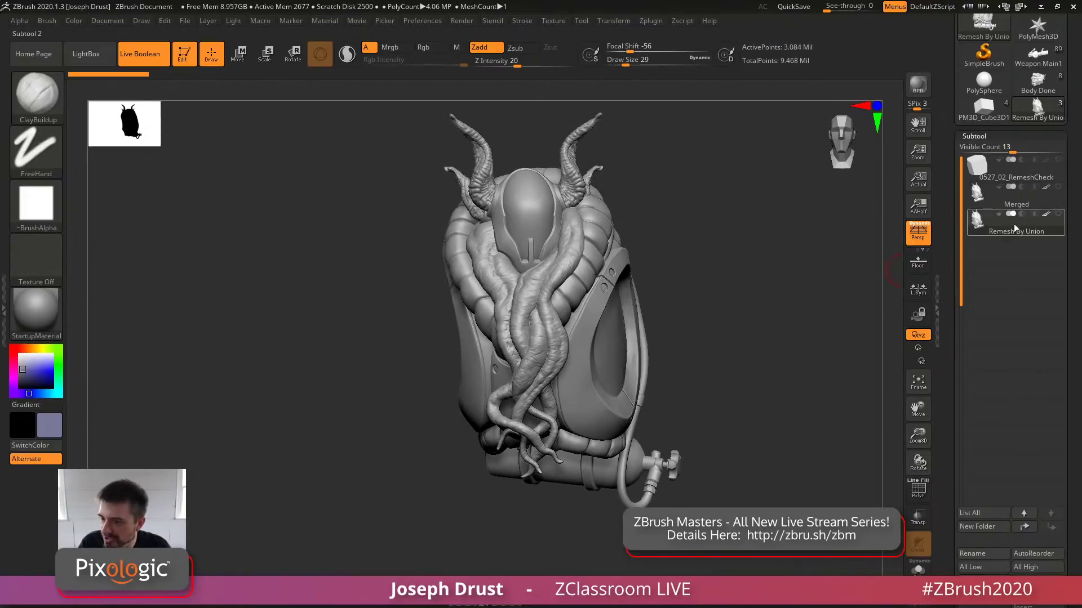
pyautogui.moveTo(837, 365); pyautogui.dragTo(788, 373)
pyautogui.moveTo(949, 377); pyautogui.dragTo(950, 242)
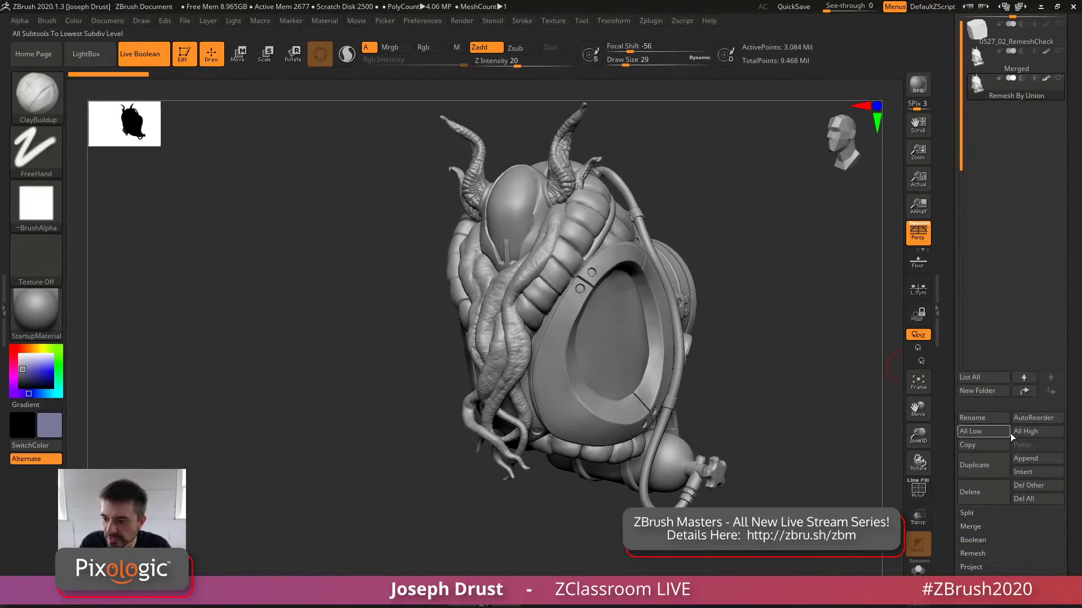
pyautogui.click(1025, 468)
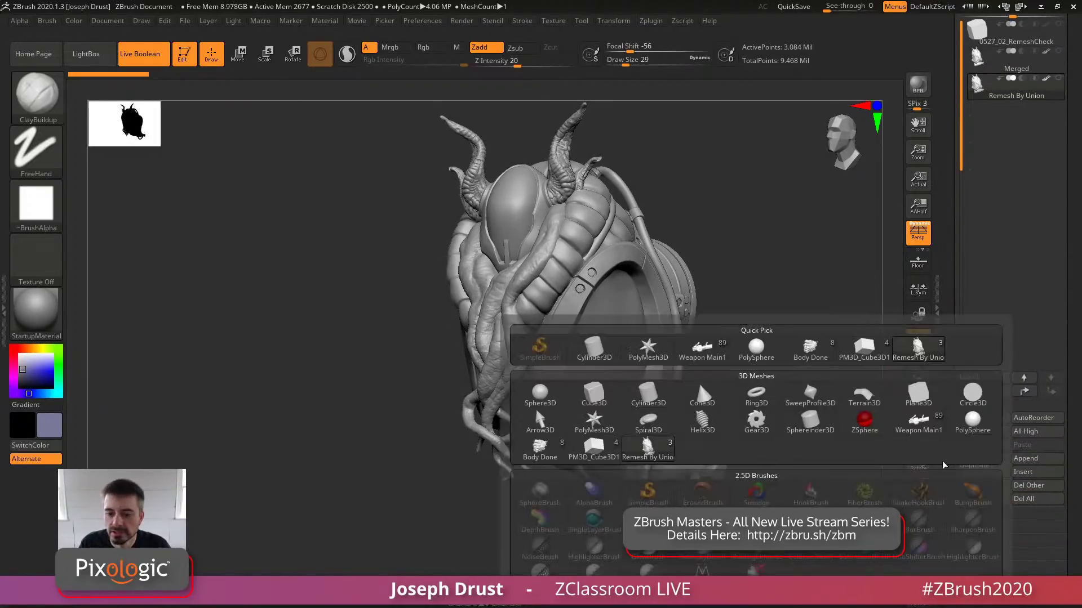
pyautogui.click(698, 381)
pyautogui.click(1014, 120)
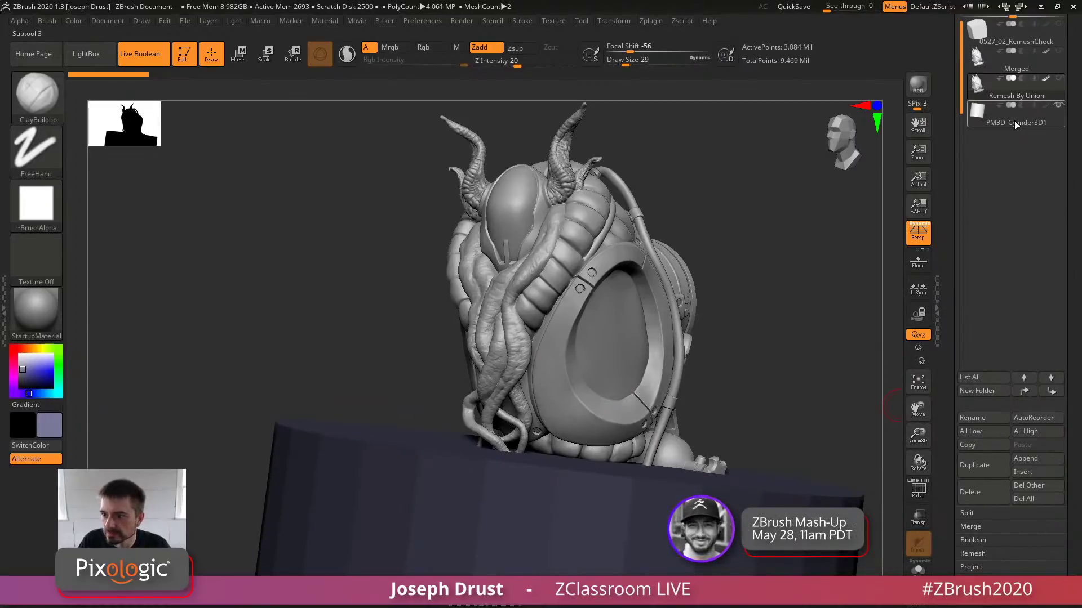
pyautogui.click(989, 503)
pyautogui.click(880, 517)
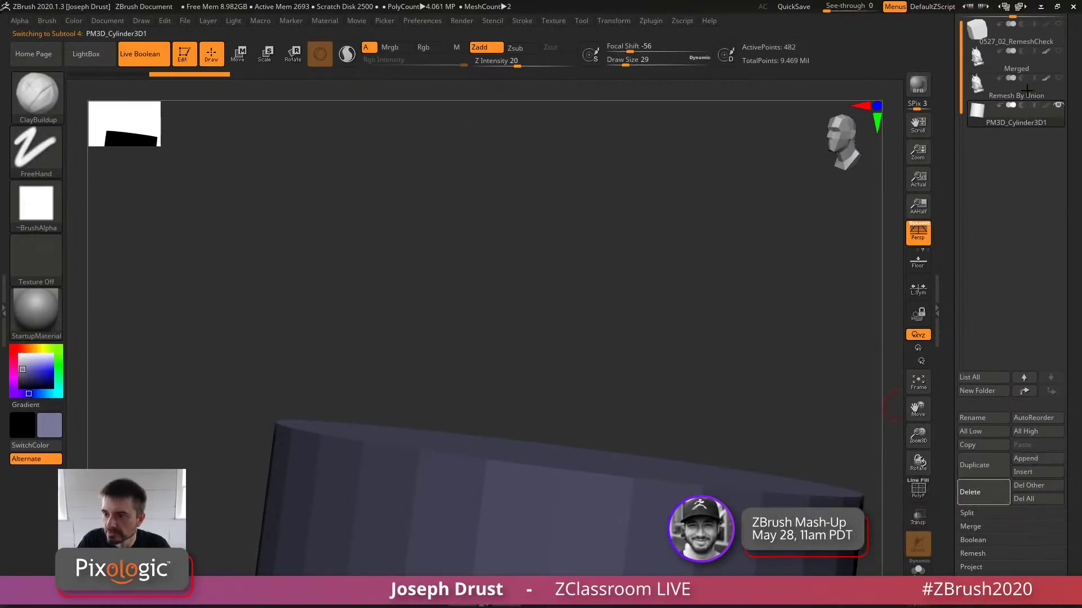
# Append a Cube3D subtool, show it together with the Remesh By Union torso, and set the cube to Boolean subtraction
pyautogui.click(1026, 458)
pyautogui.click(599, 388)
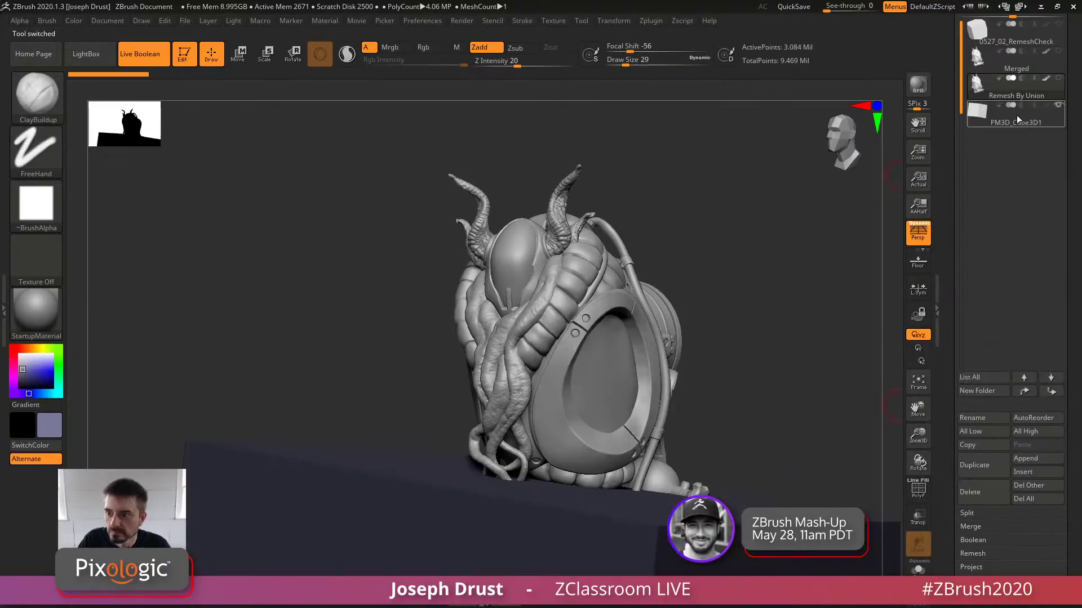
pyautogui.click(1058, 78)
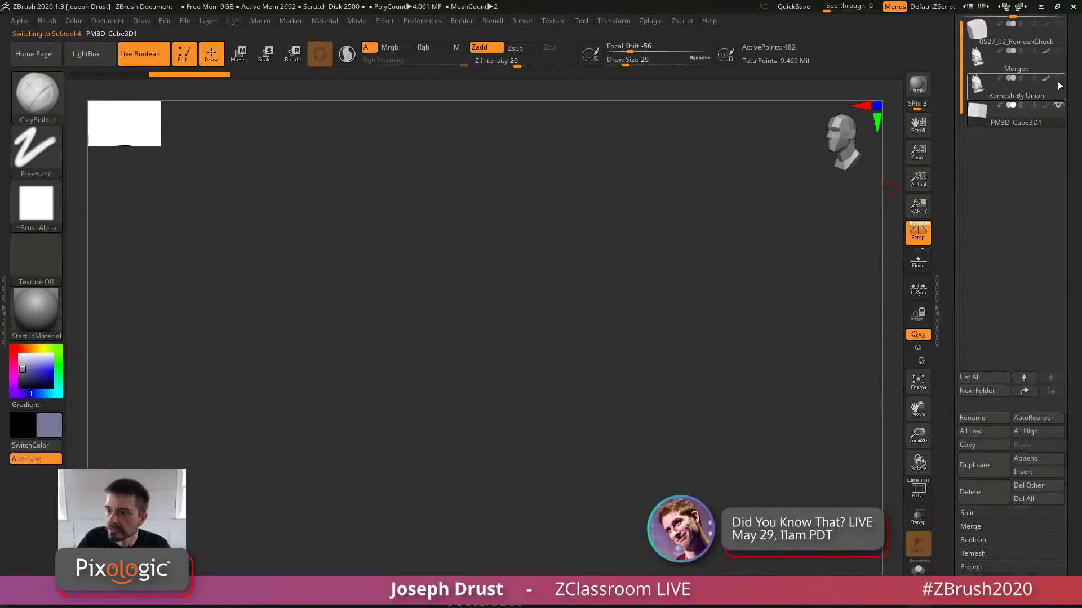
pyautogui.moveTo(768, 312); pyautogui.dragTo(806, 300)
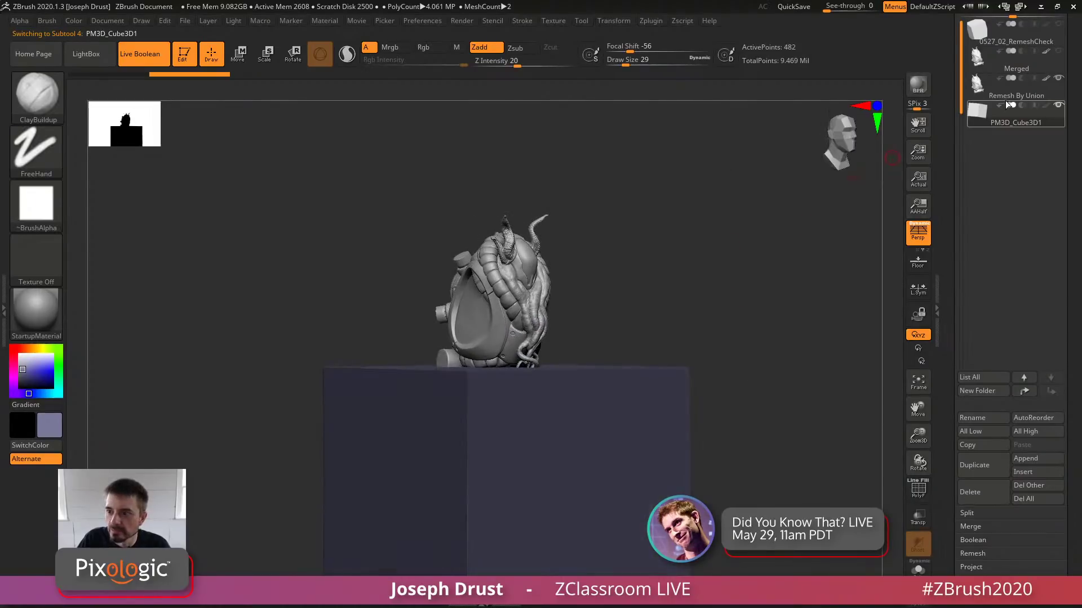
pyautogui.click(1022, 105)
# Move the subtractive cube straight up into the torso so it slices off the lower part, and check the cut from below
pyautogui.press('w')
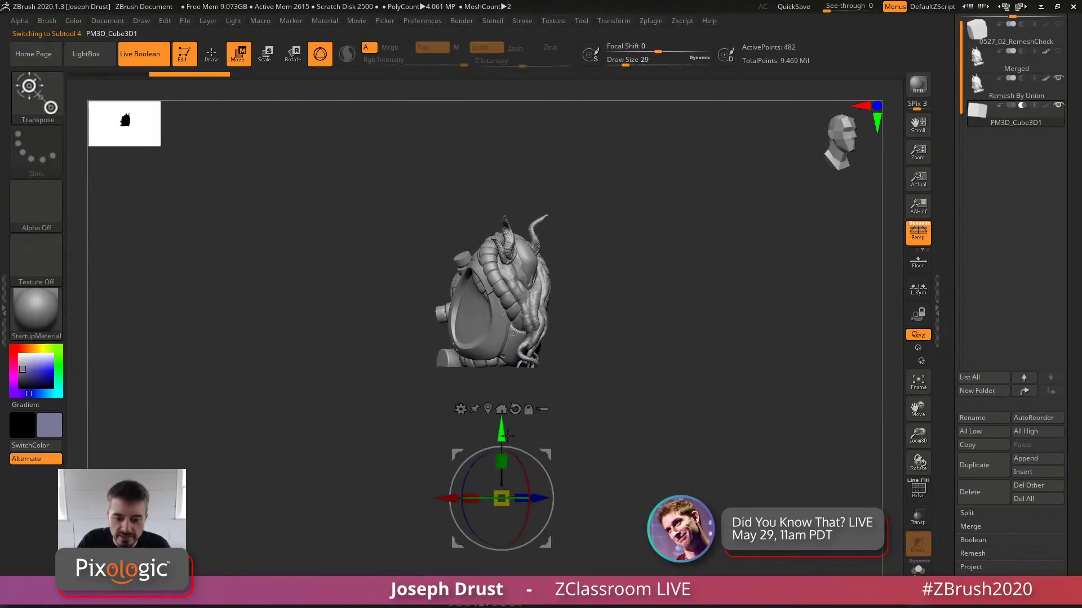
pyautogui.moveTo(502, 434); pyautogui.dragTo(503, 398)
pyautogui.moveTo(667, 352); pyautogui.dragTo(673, 322)
pyautogui.moveTo(502, 408); pyautogui.dragTo(499, 342)
pyautogui.moveTo(710, 299); pyautogui.dragTo(648, 284)
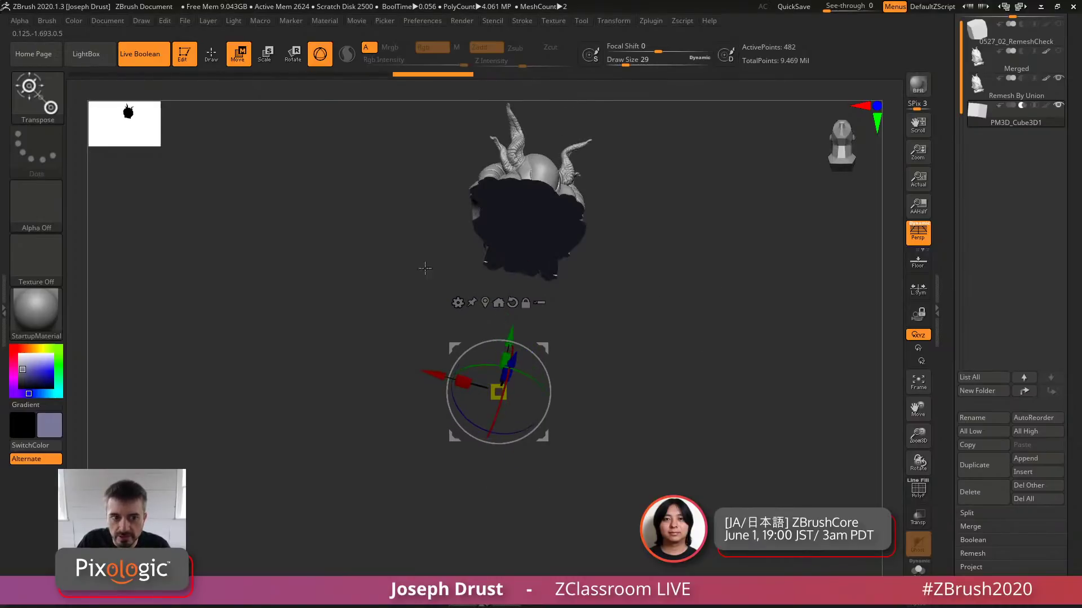
pyautogui.press('q')
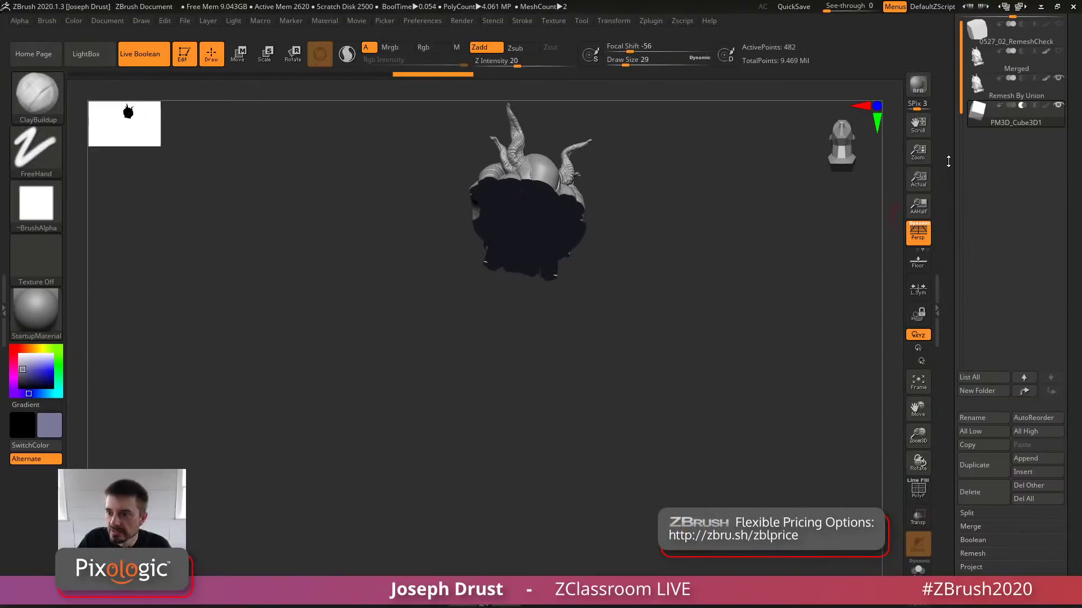
# Select the Remesh By Union subtool and hide the subtractive cube
pyautogui.click(1014, 99)
pyautogui.click(1013, 99)
pyautogui.keyDown('shift'); pyautogui.click(1059, 79); pyautogui.keyUp('shift')
# Set the draw size to 22 and examine the remeshed torso closely where the mask, tentacles and chest parts meet
pyautogui.moveTo(792, 199); pyautogui.dragTo(749, 338)
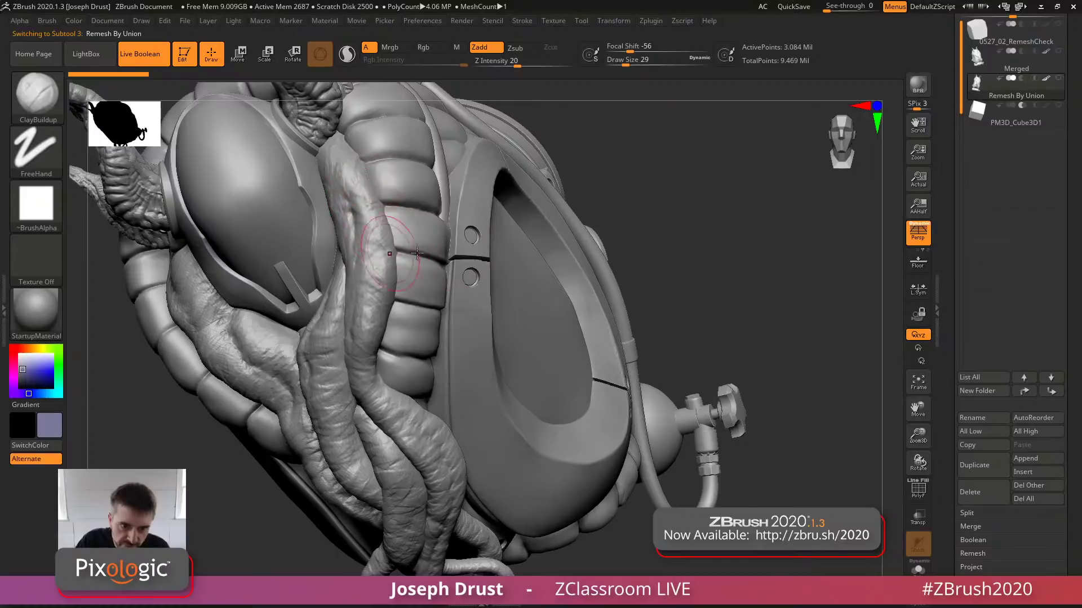
pyautogui.moveTo(727, 269); pyautogui.dragTo(626, 265)
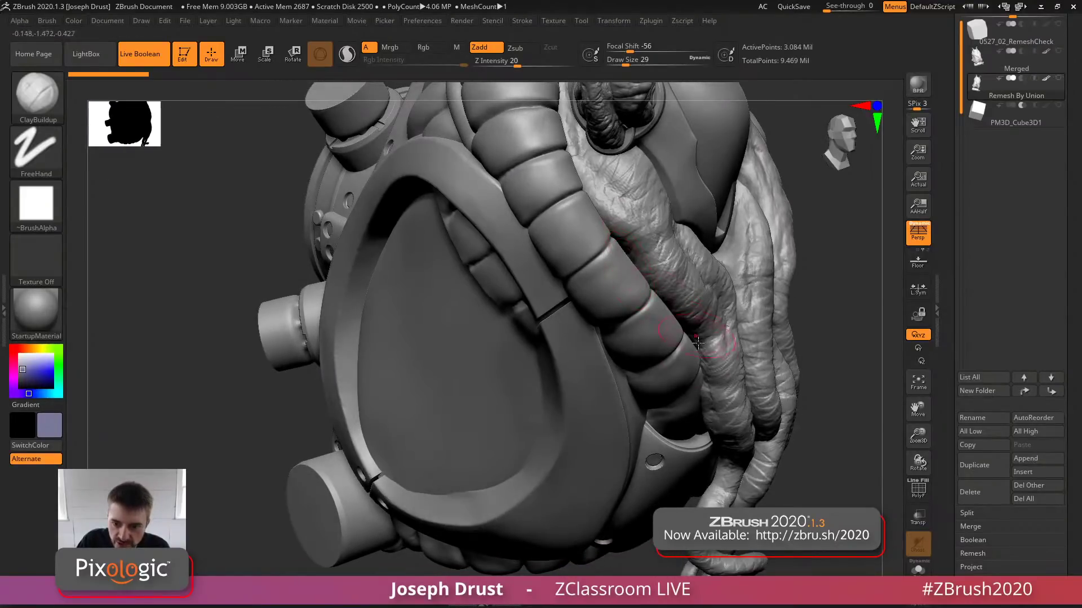
pyautogui.moveTo(845, 282); pyautogui.dragTo(442, 337)
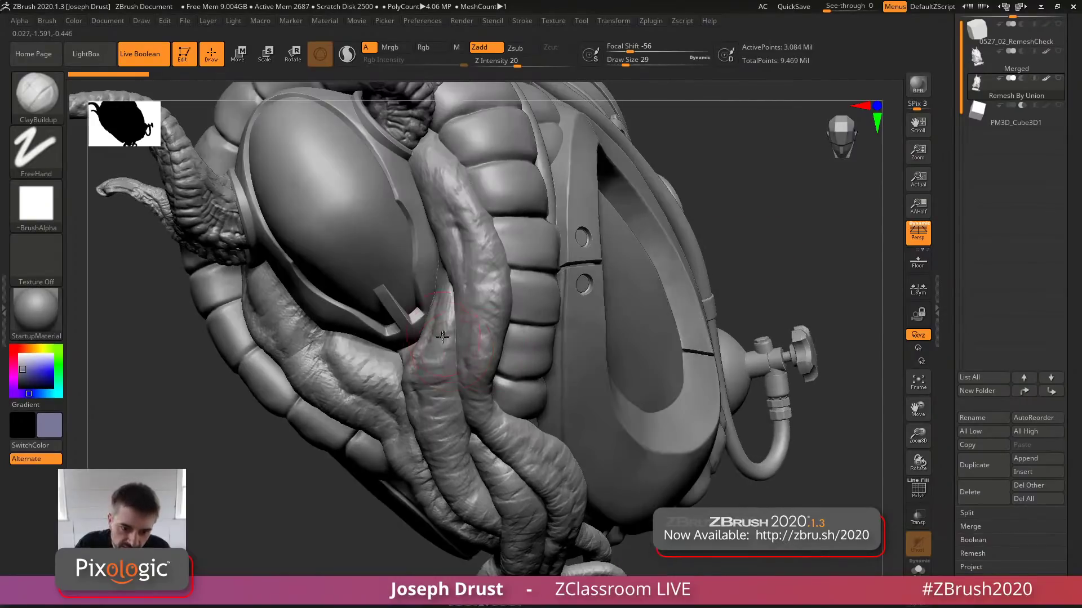
pyautogui.press('space')
pyautogui.click(345, 453)
pyautogui.keyDown('alt'); pyautogui.moveTo(327, 516); pyautogui.dragTo(305, 472); pyautogui.keyUp('alt')
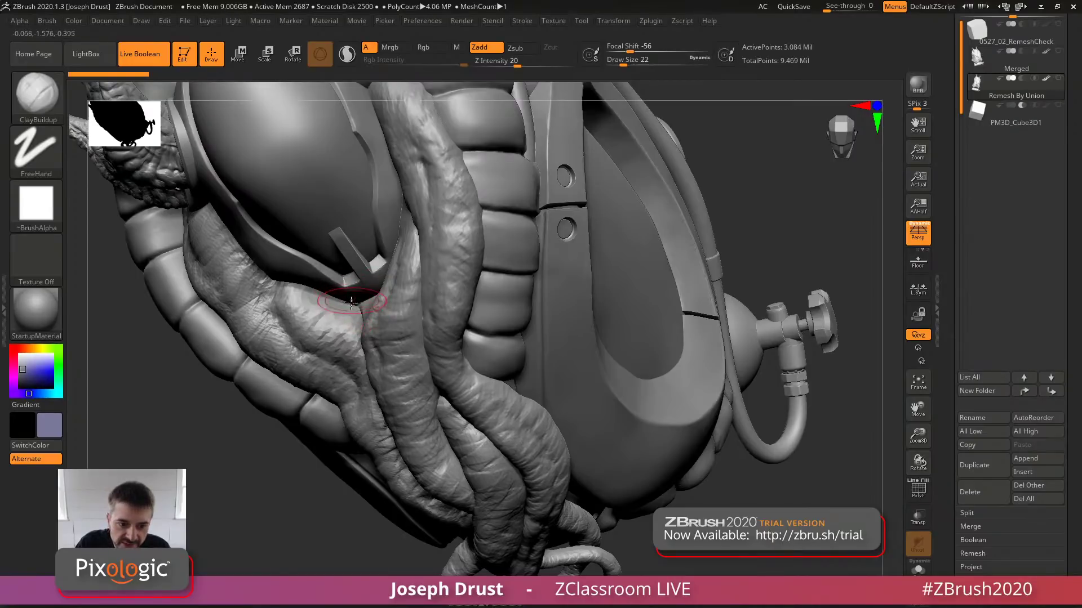
pyautogui.moveTo(282, 481); pyautogui.dragTo(293, 451)
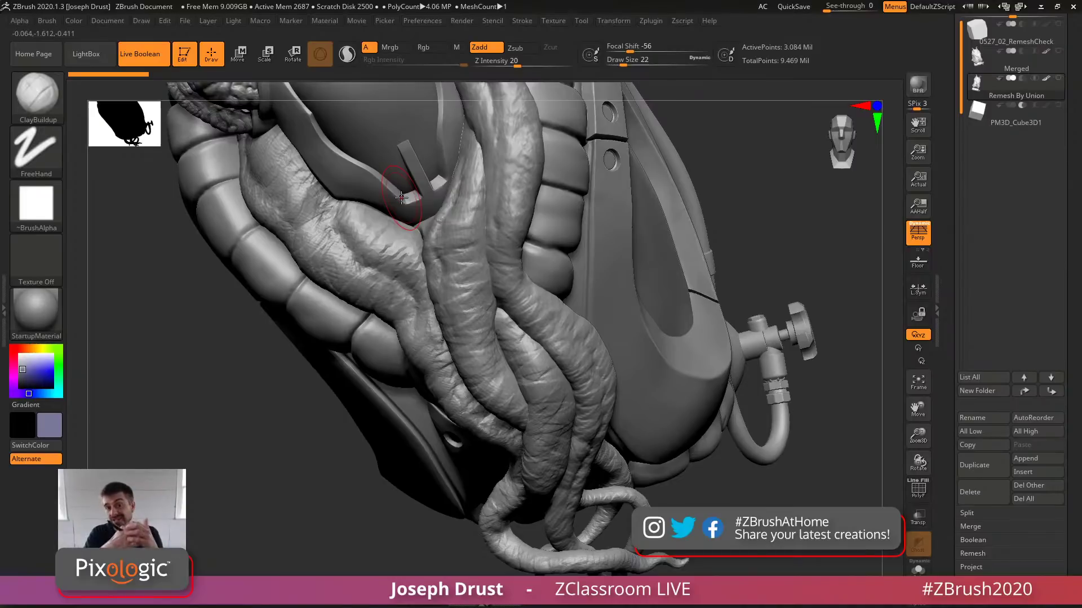
pyautogui.press('f')
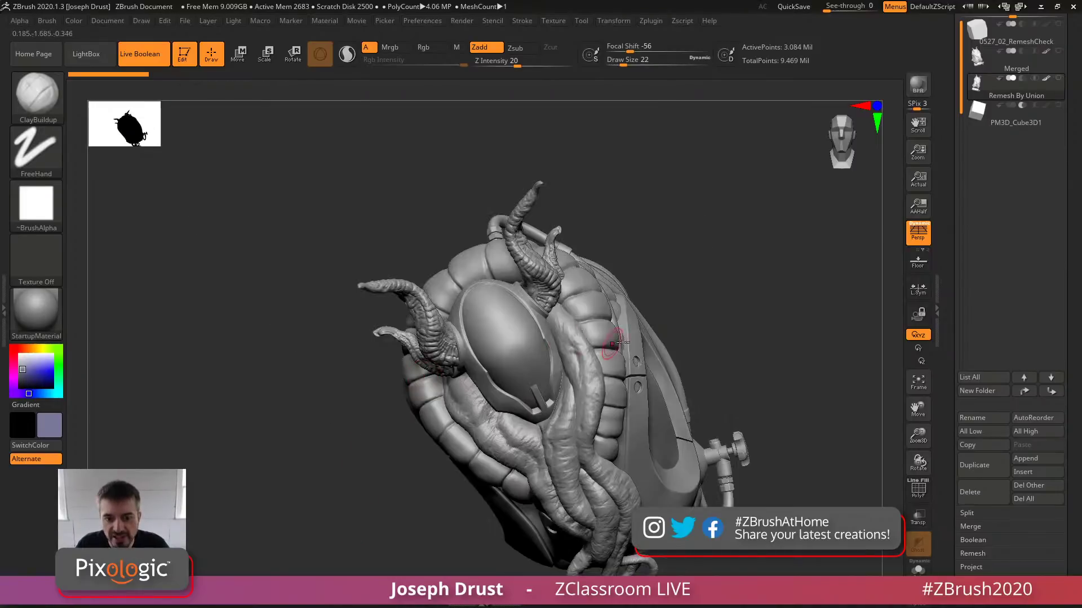
# Hide the rear portion of the Remesh By Union torso from a side view to expose its interior
pyautogui.moveTo(685, 257); pyautogui.dragTo(824, 296)
pyautogui.keyDown('alt'); pyautogui.moveTo(296, 266); pyautogui.dragTo(286, 240); pyautogui.keyUp('alt')
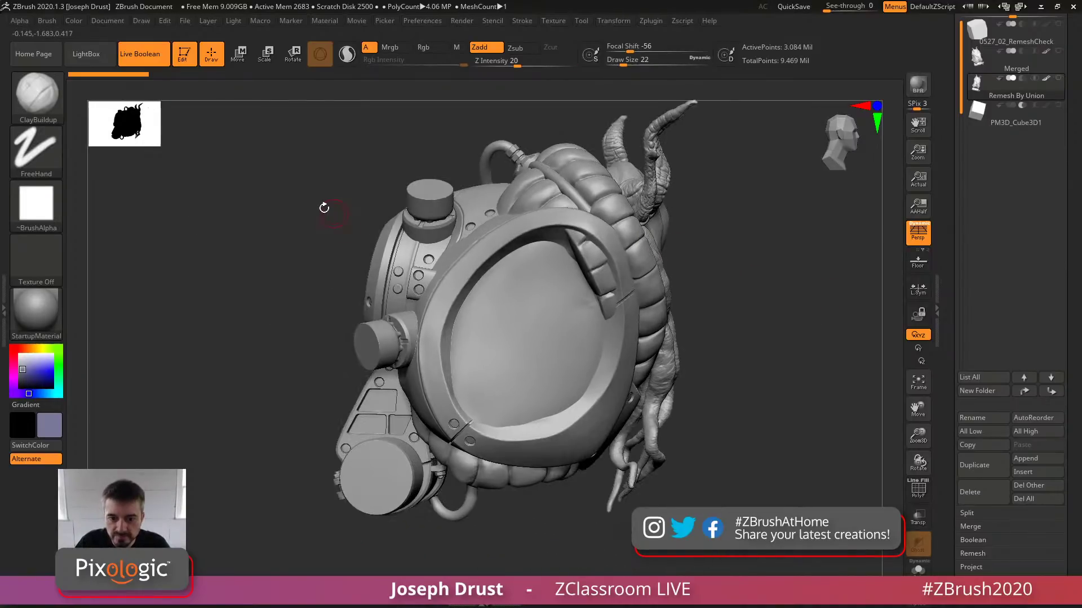
pyautogui.keyDown('ctrl'); pyautogui.keyDown('shift'); pyautogui.moveTo(261, 158); pyautogui.dragTo(504, 569); pyautogui.keyUp('shift'); pyautogui.keyUp('ctrl')
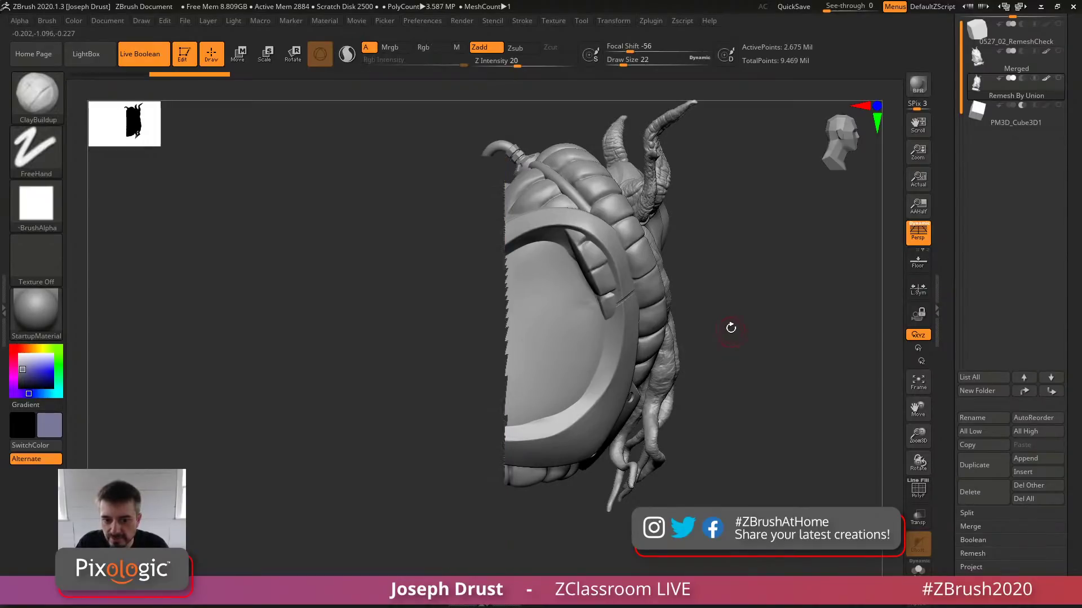
# Turn on double-sided display for the Remesh By Union torso and look inside at the backs of the mask, tentacles and chest
pyautogui.moveTo(729, 326); pyautogui.dragTo(800, 346)
pyautogui.moveTo(943, 390); pyautogui.dragTo(965, 184)
pyautogui.keyDown('shift'); pyautogui.click(976, 303); pyautogui.keyUp('shift')
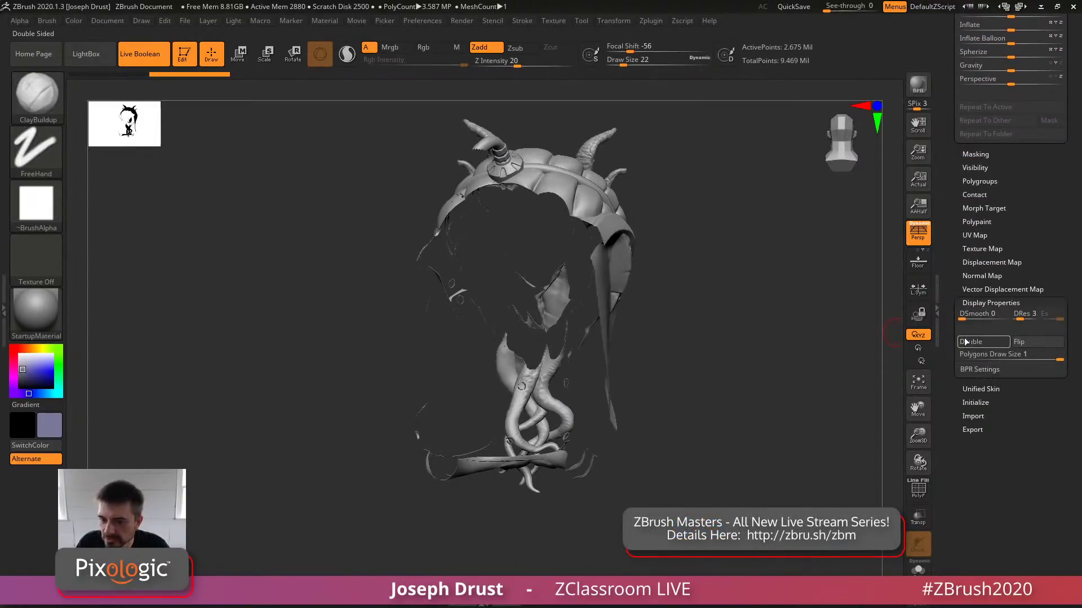
pyautogui.click(983, 342)
pyautogui.moveTo(768, 330); pyautogui.dragTo(789, 369)
pyautogui.moveTo(729, 249); pyautogui.dragTo(730, 277)
pyautogui.moveTo(559, 243)
pyautogui.keyDown('ctrl'); pyautogui.mouseDown()
pyautogui.moveTo(542, 255)
pyautogui.moveTo(568, 210)
pyautogui.mouseUp(); pyautogui.keyUp('ctrl')
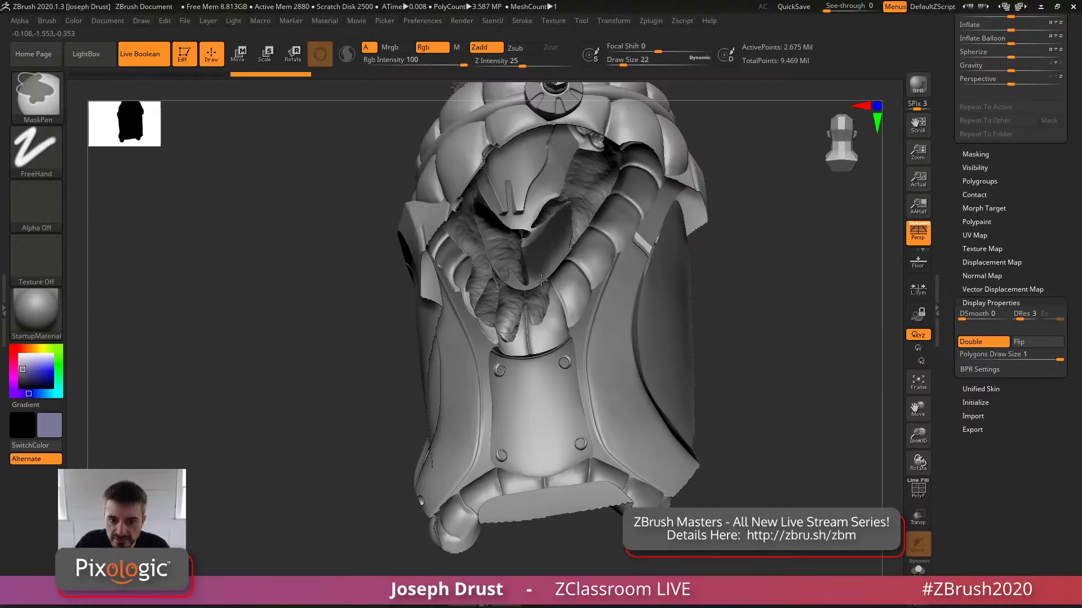
pyautogui.keyDown('ctrl'); pyautogui.moveTo(541, 280); pyautogui.dragTo(570, 228); pyautogui.keyUp('ctrl')
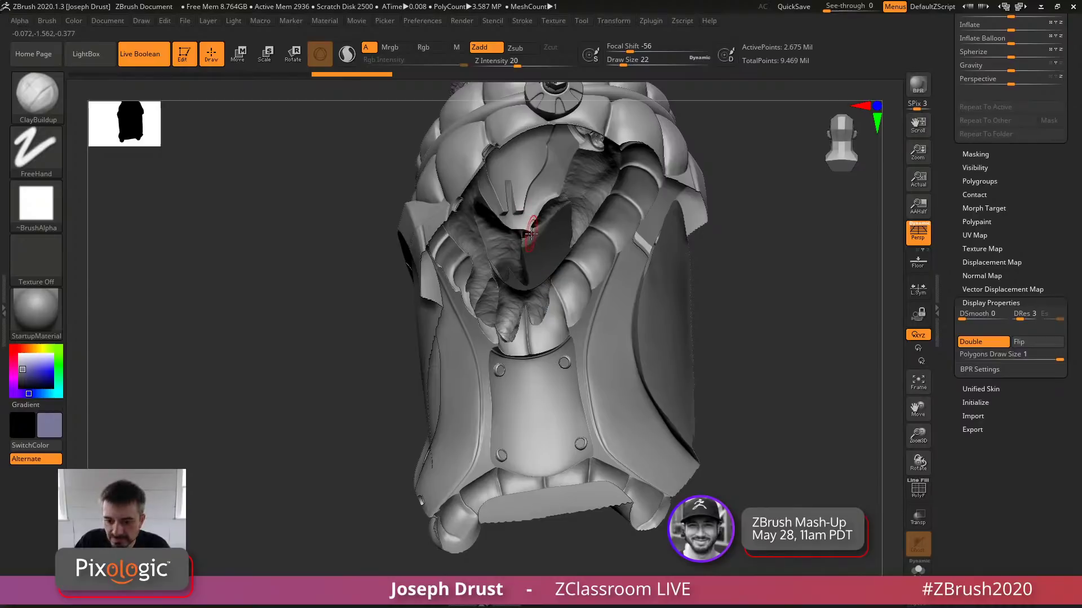
# Display the polyframe on the Remesh By Union torso and examine its polygroups and merged surfaces from the front and both sides
pyautogui.click(922, 496)
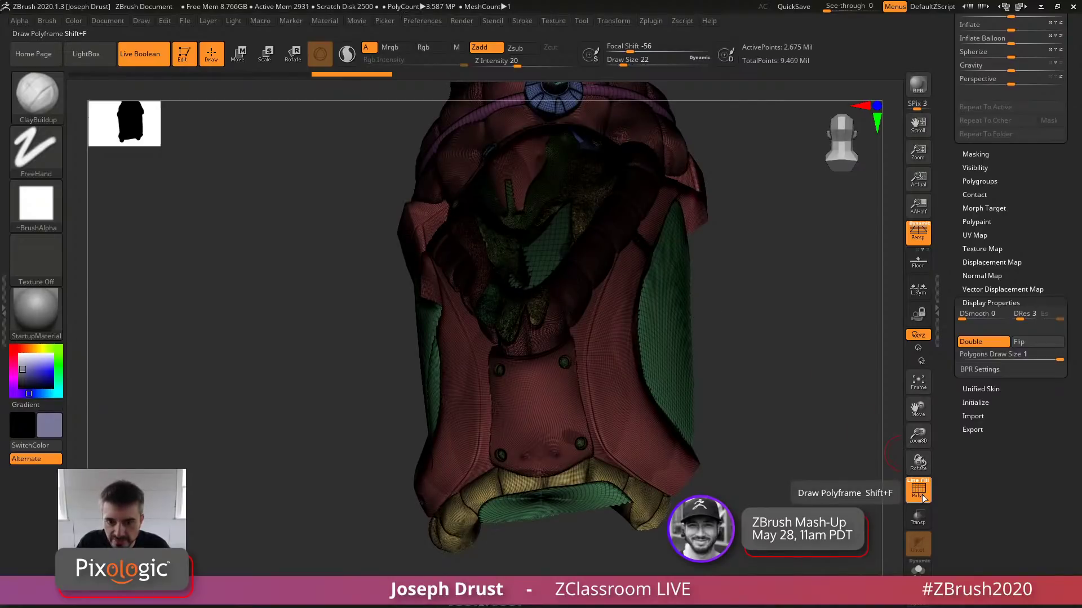
pyautogui.moveTo(755, 417); pyautogui.dragTo(559, 351)
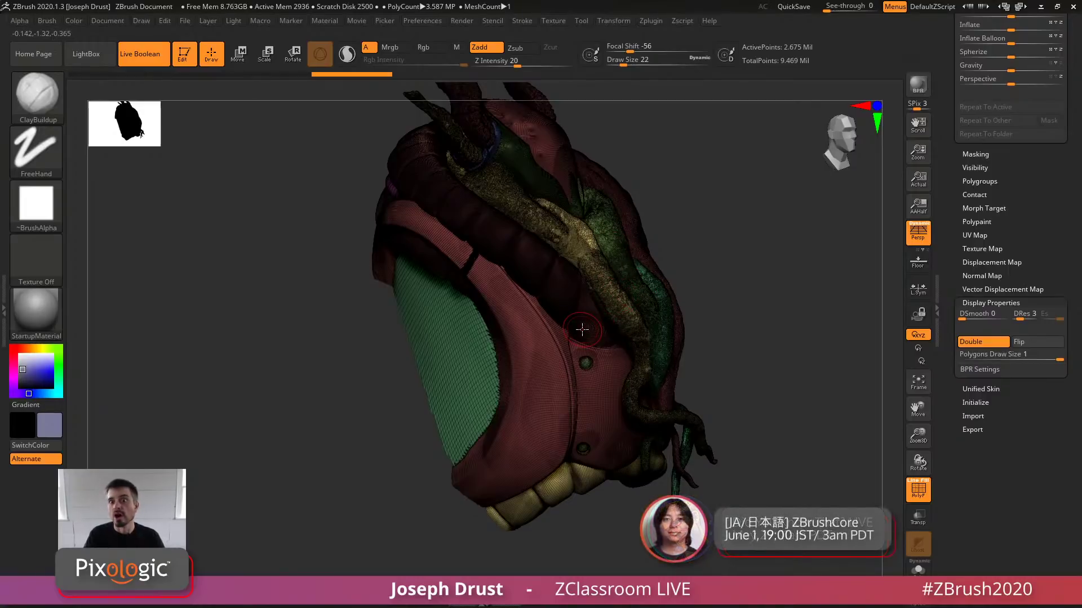
pyautogui.moveTo(722, 280); pyautogui.dragTo(754, 324)
pyautogui.keyDown('alt'); pyautogui.moveTo(757, 368); pyautogui.dragTo(765, 409); pyautogui.keyUp('alt')
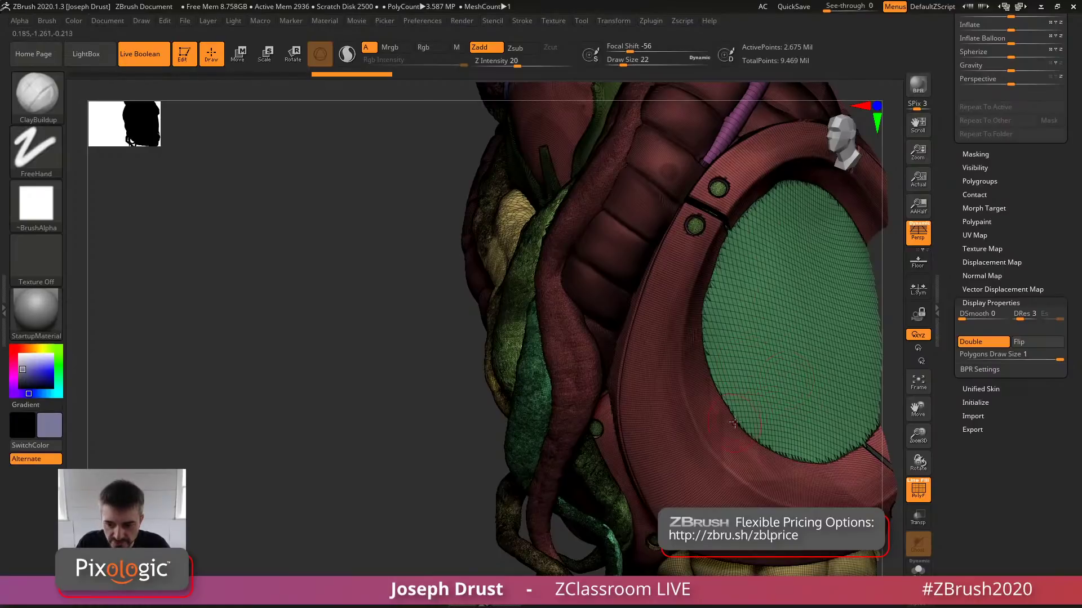
pyautogui.moveTo(345, 420); pyautogui.dragTo(583, 407)
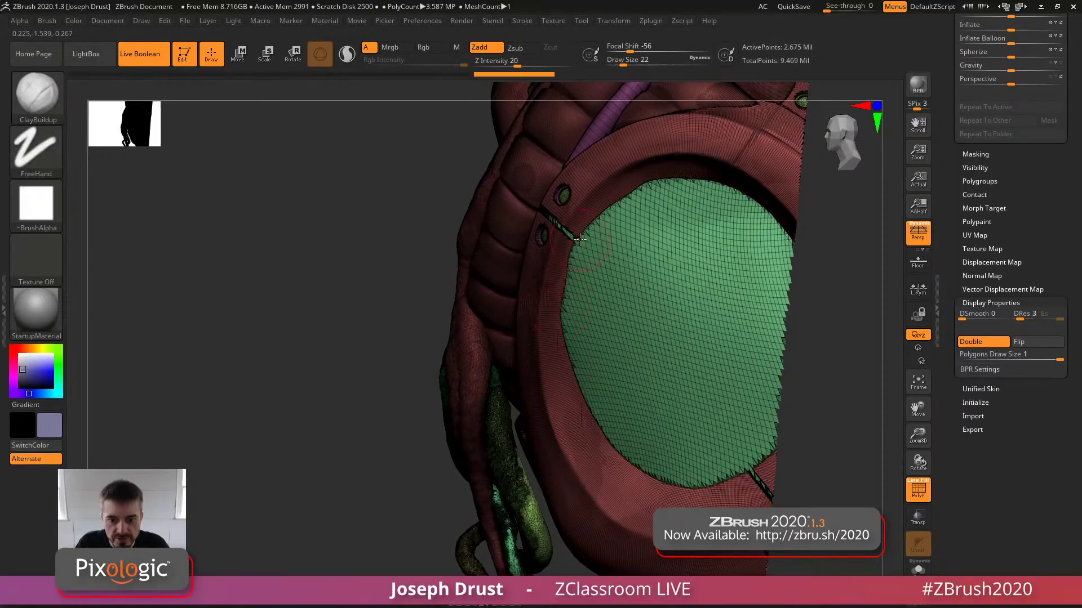
pyautogui.keyDown('alt'); pyautogui.moveTo(322, 399); pyautogui.dragTo(364, 414); pyautogui.keyUp('alt')
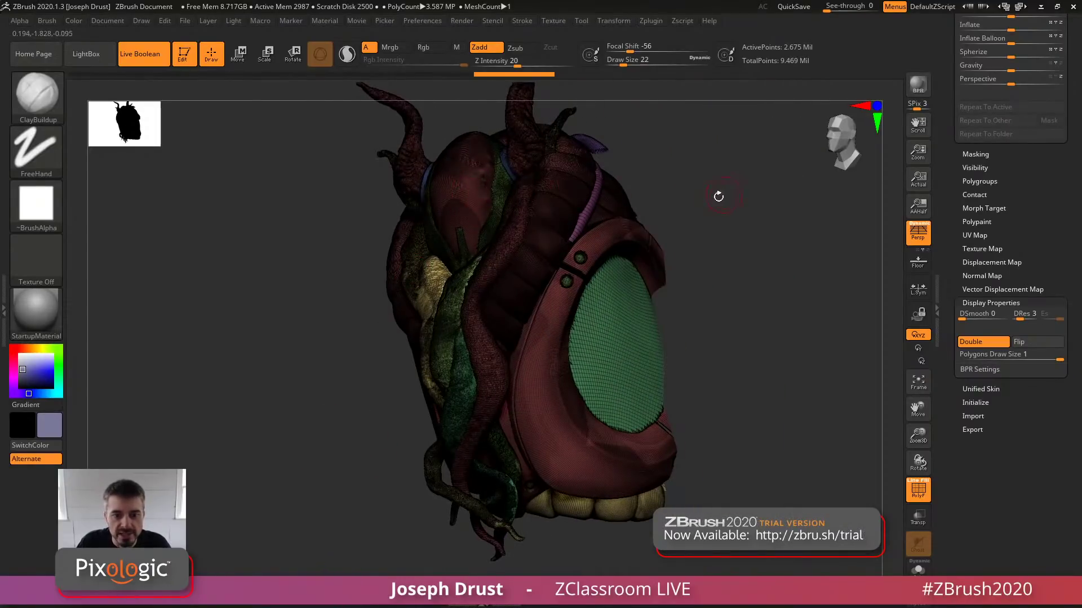
pyautogui.moveTo(717, 193)
pyautogui.mouseDown()
pyautogui.moveTo(756, 198)
pyautogui.moveTo(667, 198)
pyautogui.moveTo(493, 319)
pyautogui.mouseUp()
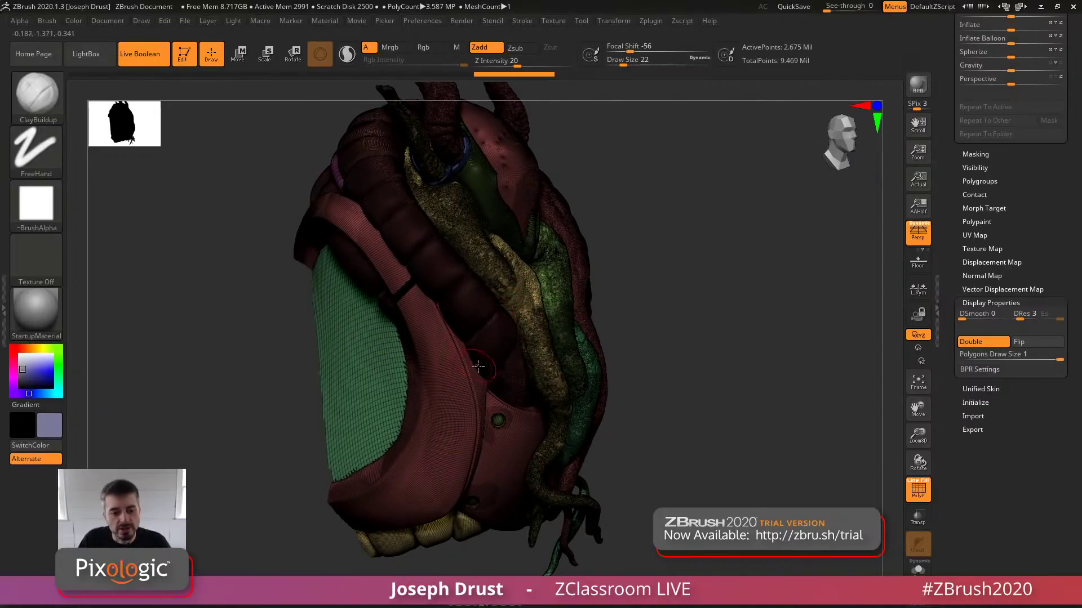
pyautogui.moveTo(674, 337); pyautogui.dragTo(727, 374)
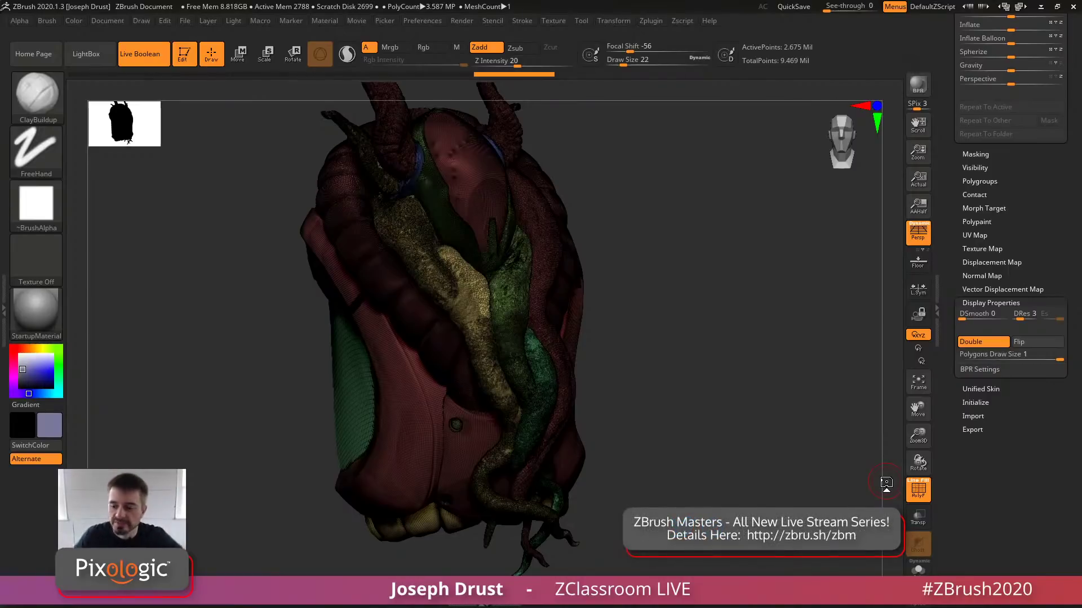
pyautogui.moveTo(789, 413); pyautogui.dragTo(724, 402)
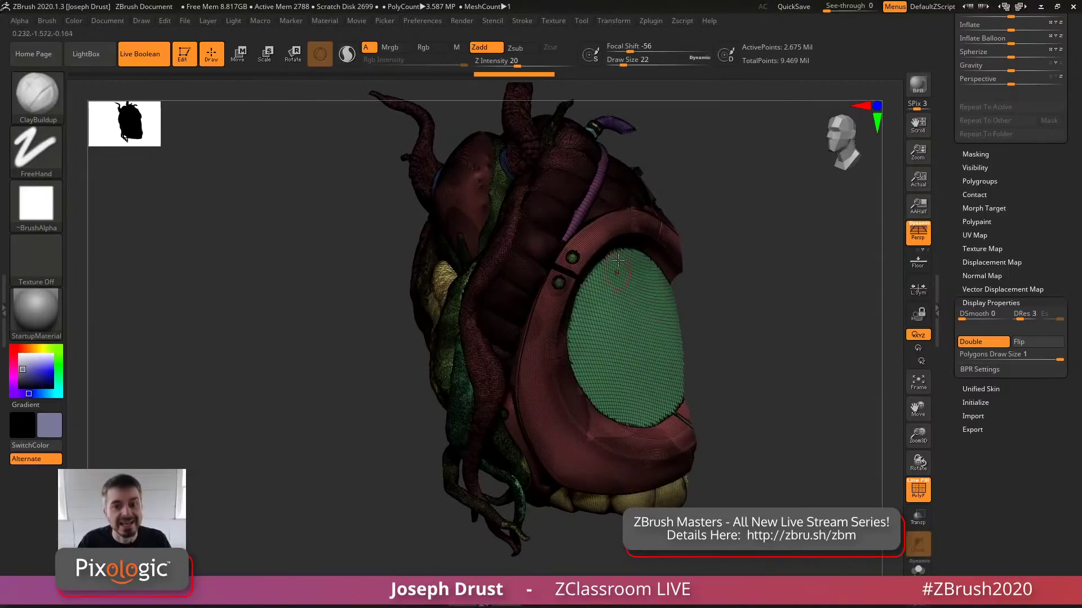
# Turn off the polyframe and inspect the torso's hollow interior from the open back
pyautogui.click(918, 490)
pyautogui.moveTo(765, 326); pyautogui.dragTo(650, 311)
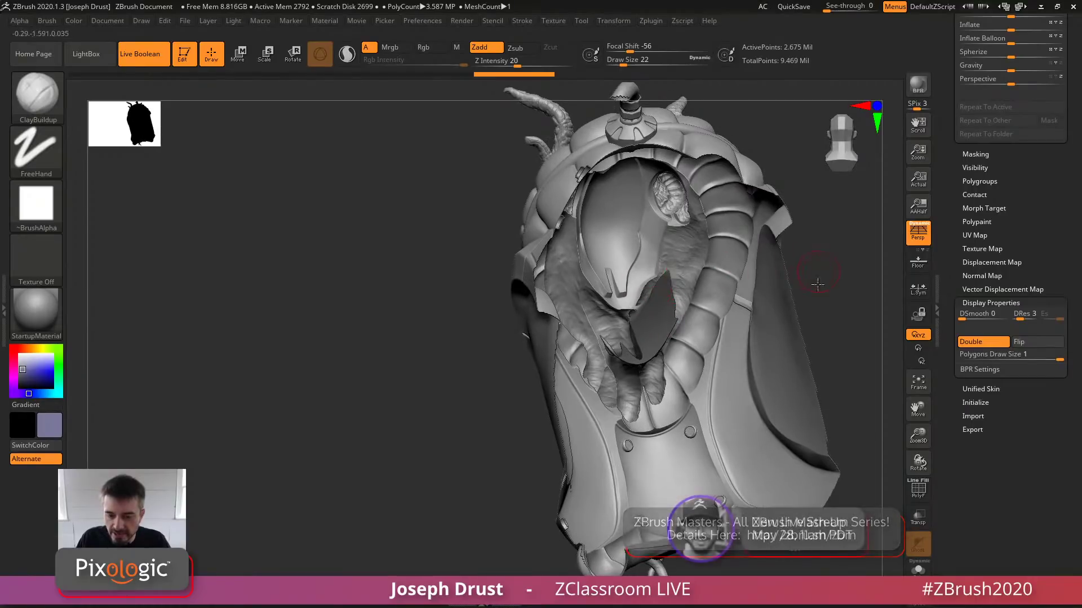
pyautogui.moveTo(816, 282); pyautogui.dragTo(853, 315)
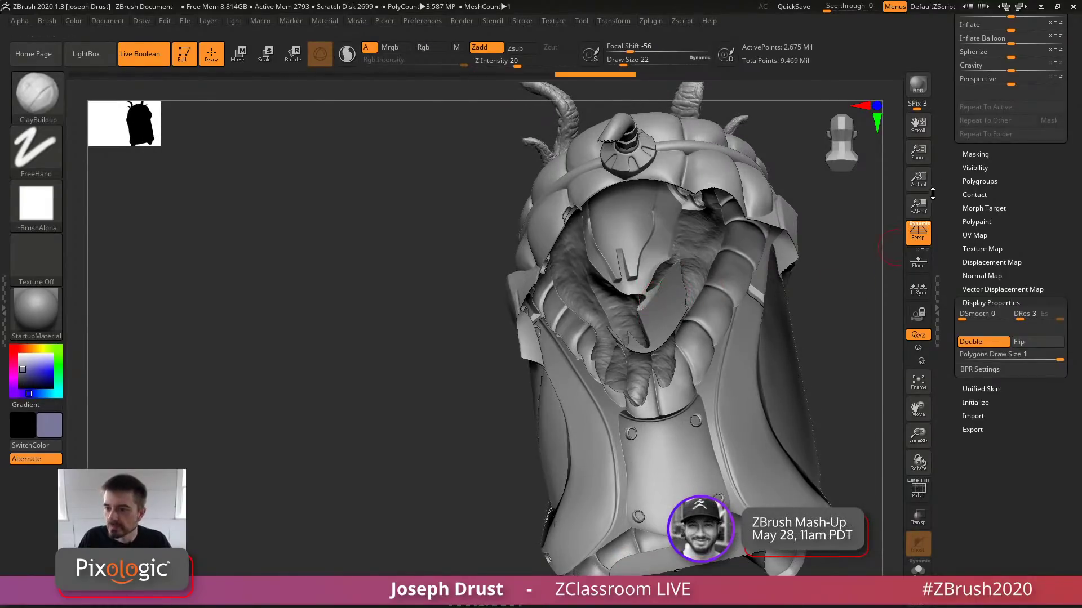
# Switch the active tool from the remeshed check model to Weapon Main1, the full character tool
pyautogui.moveTo(945, 197); pyautogui.dragTo(924, 350)
pyautogui.moveTo(942, 228); pyautogui.dragTo(940, 360)
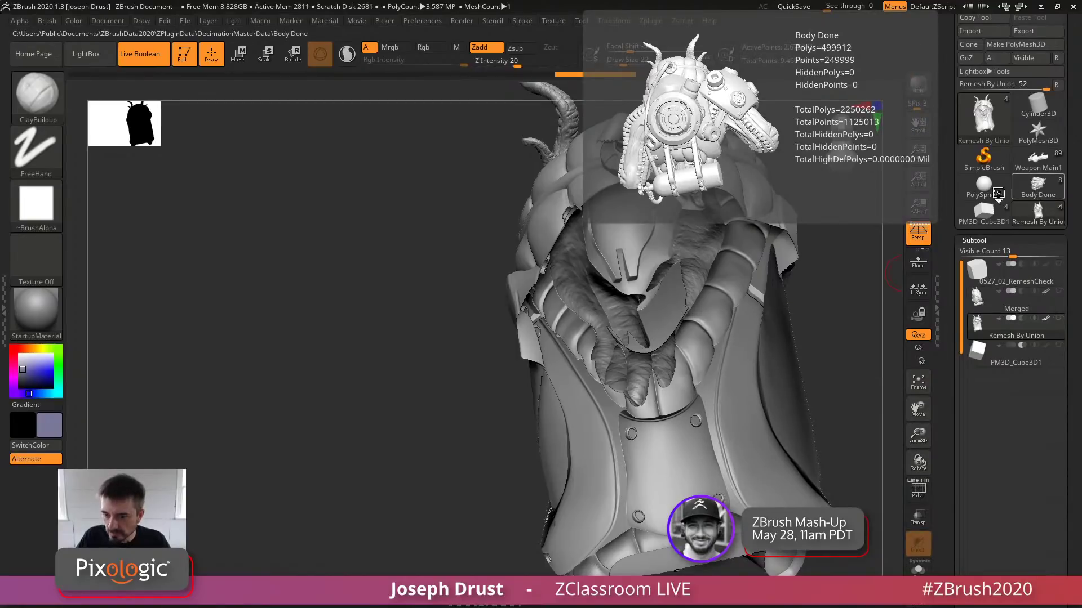
pyautogui.click(1039, 187)
pyautogui.moveTo(415, 341); pyautogui.dragTo(763, 241)
pyautogui.click(1046, 154)
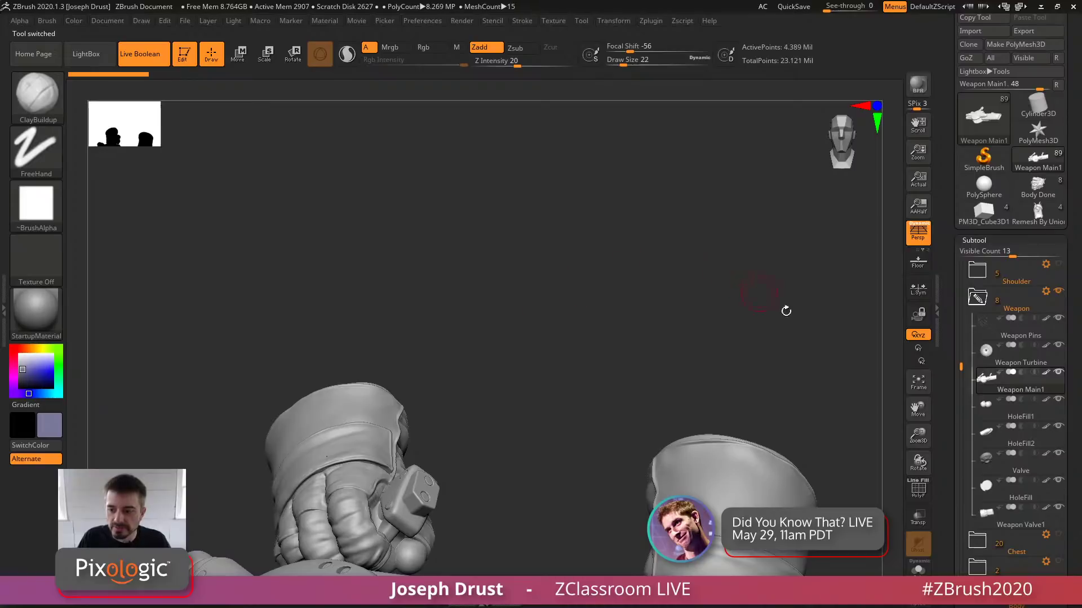
# Collapse the Weapon folder, expand the Helmet folder, and make the Helmet and Tenticles folders visible
pyautogui.click(986, 307)
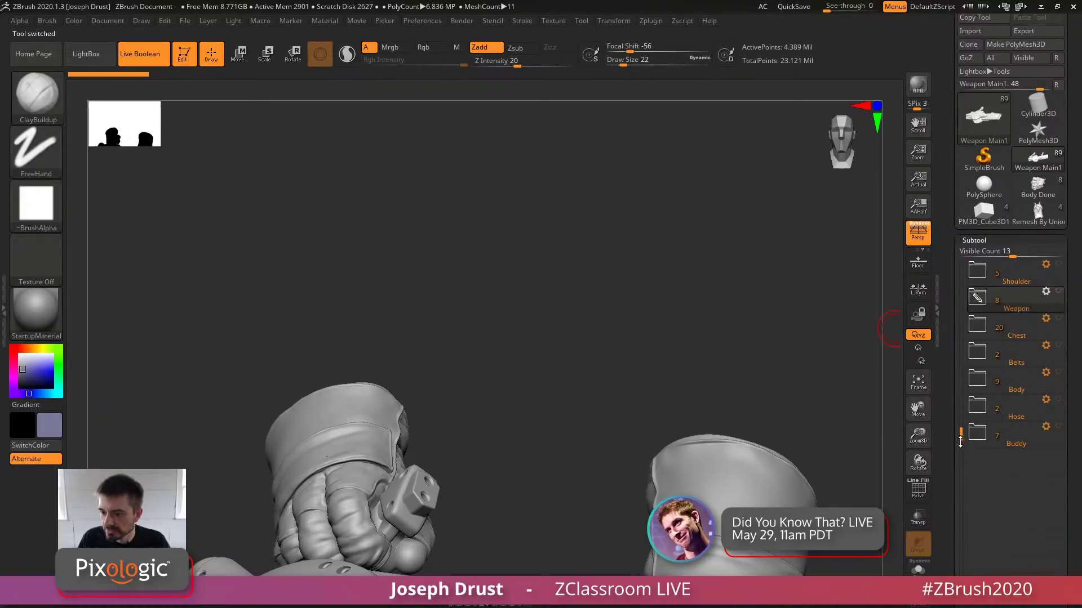
pyautogui.moveTo(957, 438); pyautogui.dragTo(964, 265)
pyautogui.click(1058, 318)
pyautogui.click(1058, 318)
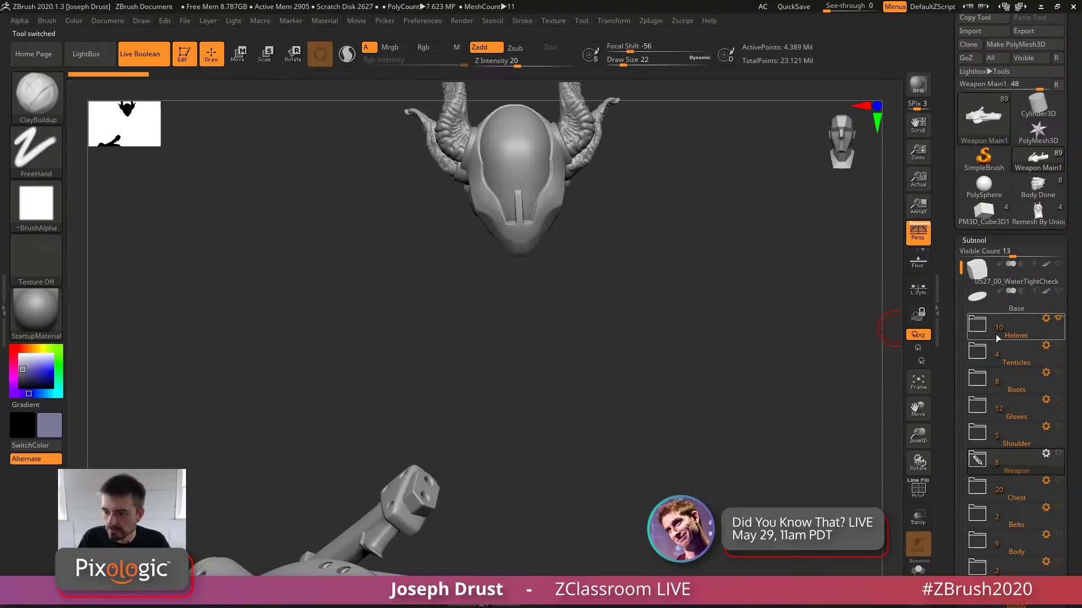
pyautogui.click(979, 325)
pyautogui.moveTo(960, 265); pyautogui.dragTo(960, 369)
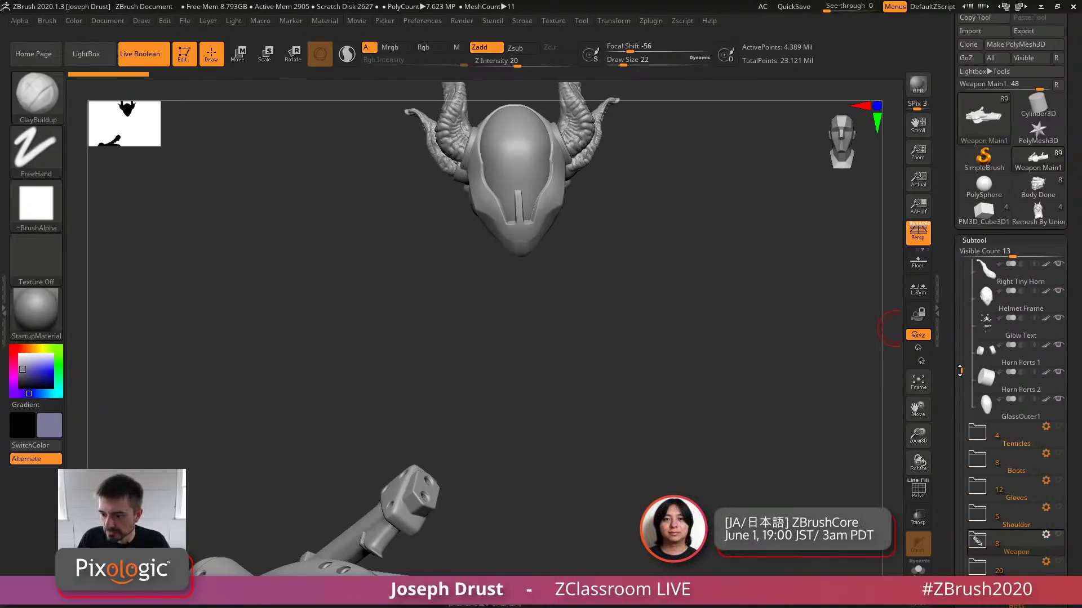
pyautogui.click(1058, 427)
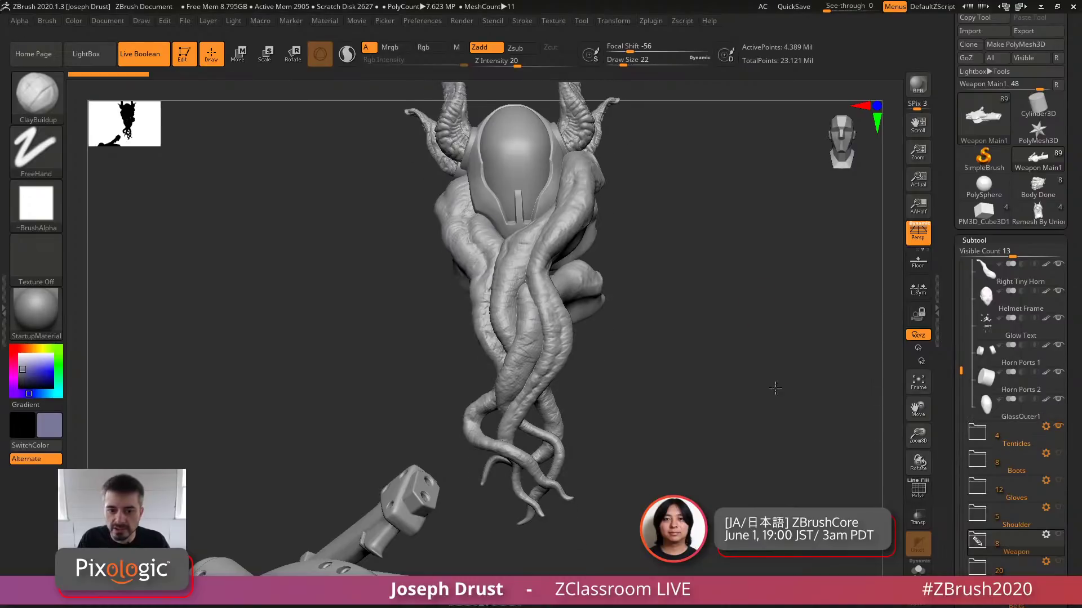
# Select the Tenticle 1 subtool, zoom in below the helmet, and choose the Move brush with a draw size of 31
pyautogui.moveTo(873, 399); pyautogui.dragTo(790, 433)
pyautogui.keyDown('alt'); pyautogui.click(485, 387); pyautogui.keyUp('alt')
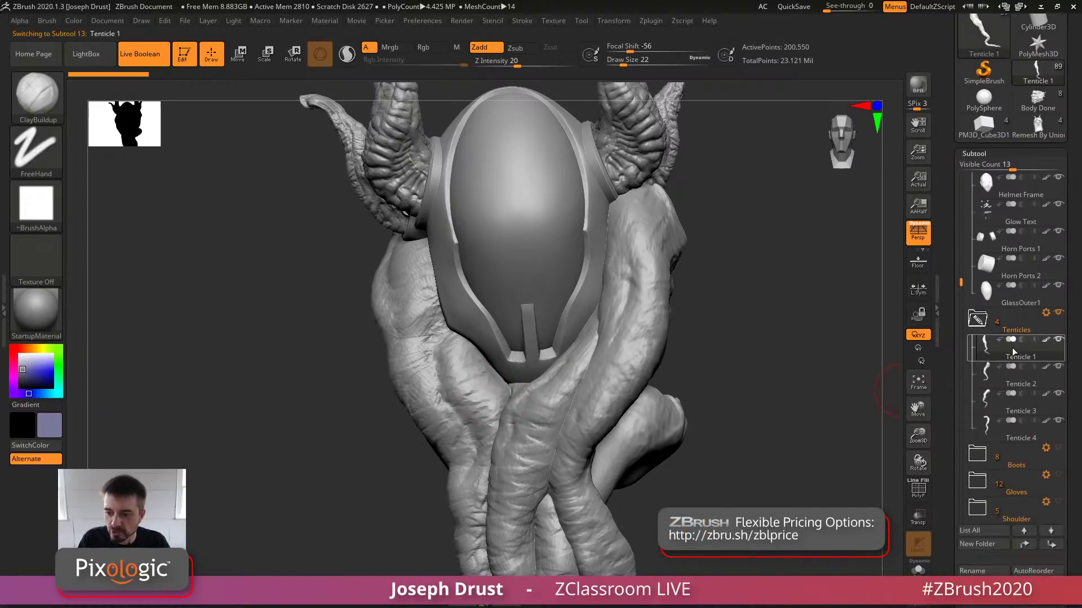
pyautogui.press('b')
pyautogui.press('m')
pyautogui.press('v')
pyautogui.press('space')
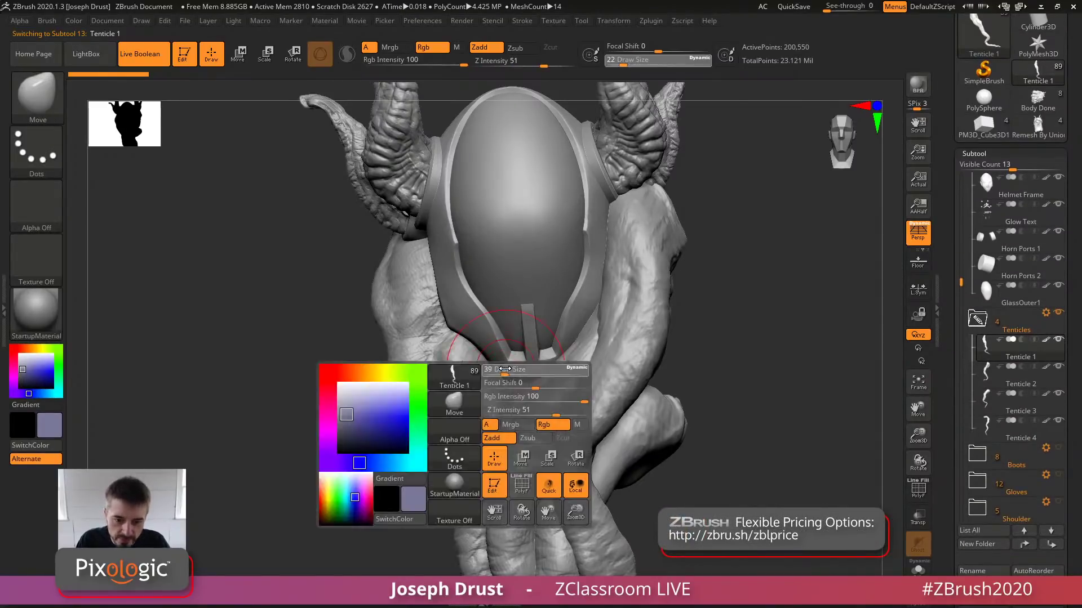
pyautogui.press('space')
# Nudge Tenticle 1 beneath the helmet's chin with the Move brush and check the contact from several angles
pyautogui.moveTo(499, 380)
pyautogui.mouseDown()
pyautogui.moveTo(488, 360)
pyautogui.moveTo(511, 375)
pyautogui.mouseUp()
pyautogui.moveTo(768, 346); pyautogui.dragTo(755, 356)
pyautogui.moveTo(511, 379); pyautogui.dragTo(502, 373)
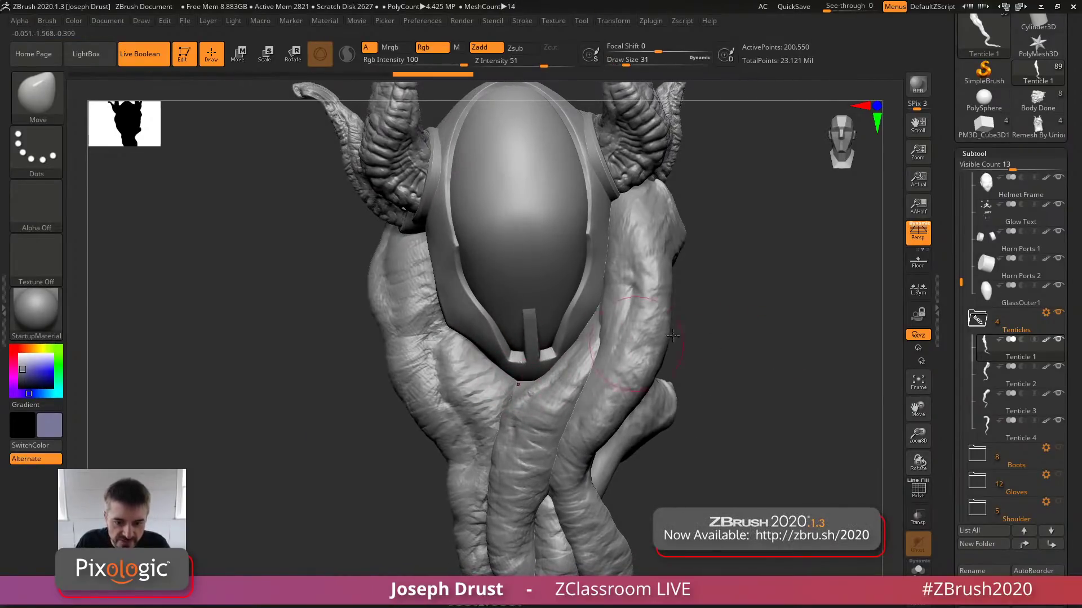
pyautogui.moveTo(756, 311)
pyautogui.mouseDown()
pyautogui.moveTo(771, 291)
pyautogui.moveTo(762, 301)
pyautogui.mouseUp()
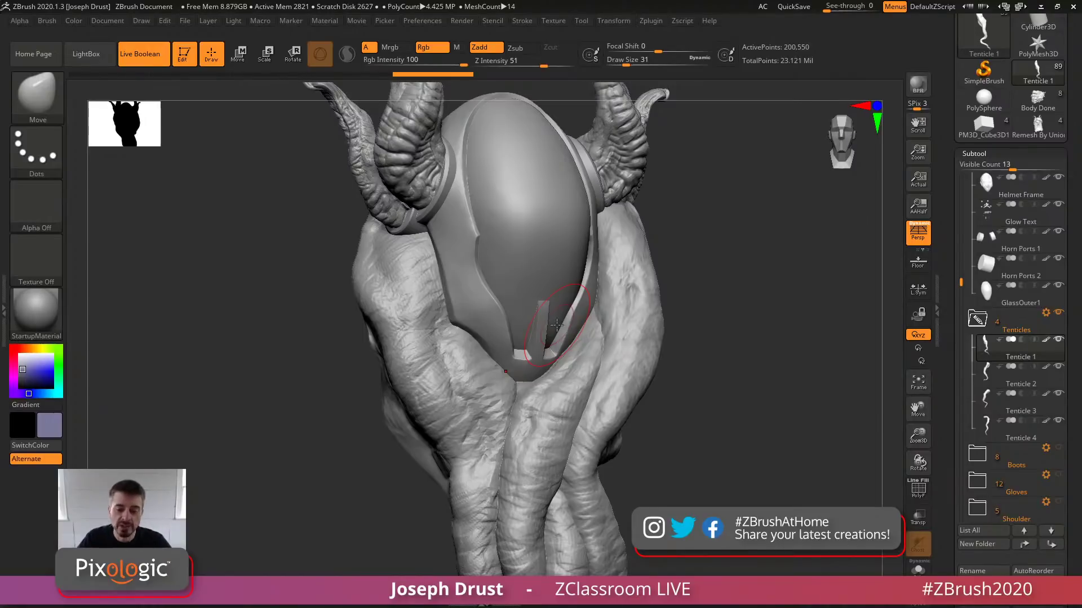
pyautogui.moveTo(747, 282)
pyautogui.mouseDown()
pyautogui.moveTo(762, 311)
pyautogui.moveTo(699, 350)
pyautogui.moveTo(753, 337)
pyautogui.moveTo(692, 344)
pyautogui.moveTo(681, 365)
pyautogui.moveTo(668, 340)
pyautogui.moveTo(678, 324)
pyautogui.moveTo(698, 367)
pyautogui.moveTo(642, 377)
pyautogui.mouseUp()
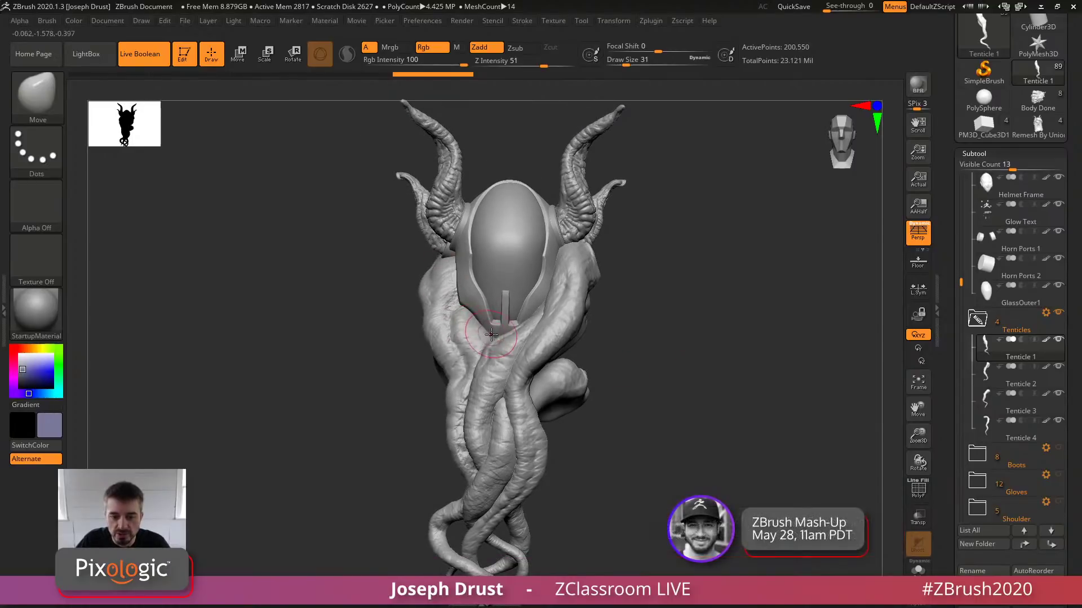
pyautogui.moveTo(681, 271); pyautogui.dragTo(499, 325)
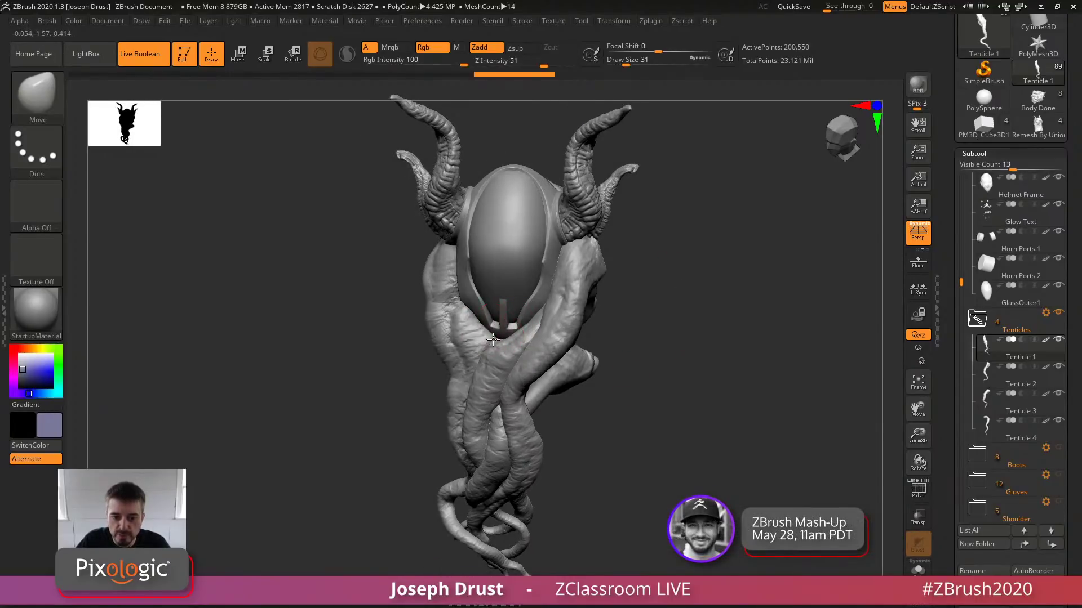
pyautogui.moveTo(693, 366)
pyautogui.mouseDown()
pyautogui.moveTo(731, 307)
pyautogui.moveTo(678, 313)
pyautogui.moveTo(693, 323)
pyautogui.moveTo(635, 299)
pyautogui.mouseUp()
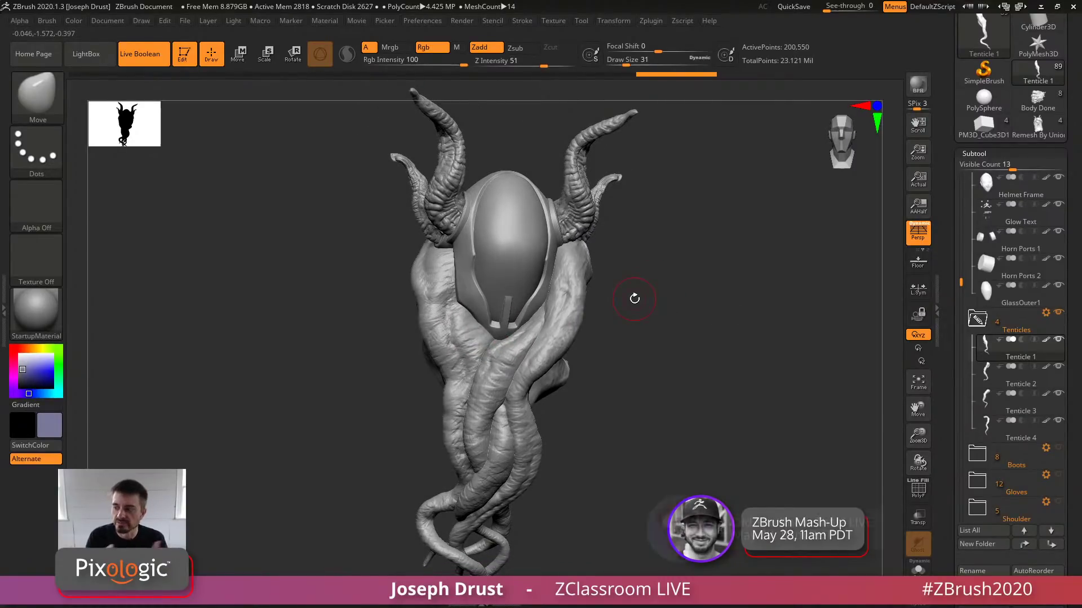
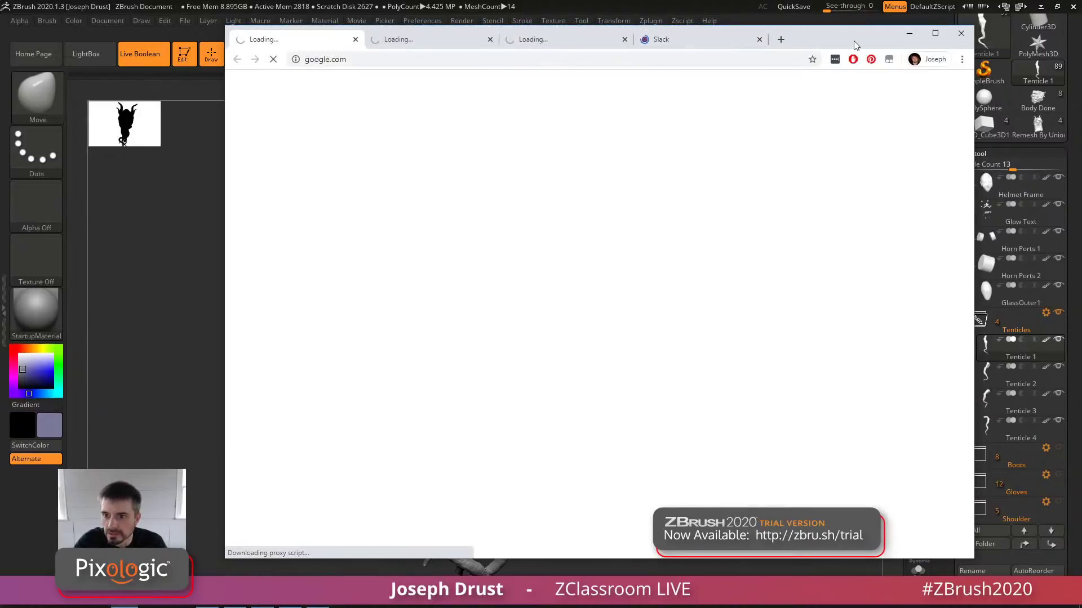
# Close the Chrome window, switch to Firefox and search the web in a new tab for the concept artist's name plus "idea"
pyautogui.moveTo(839, 34); pyautogui.dragTo(109, 282)
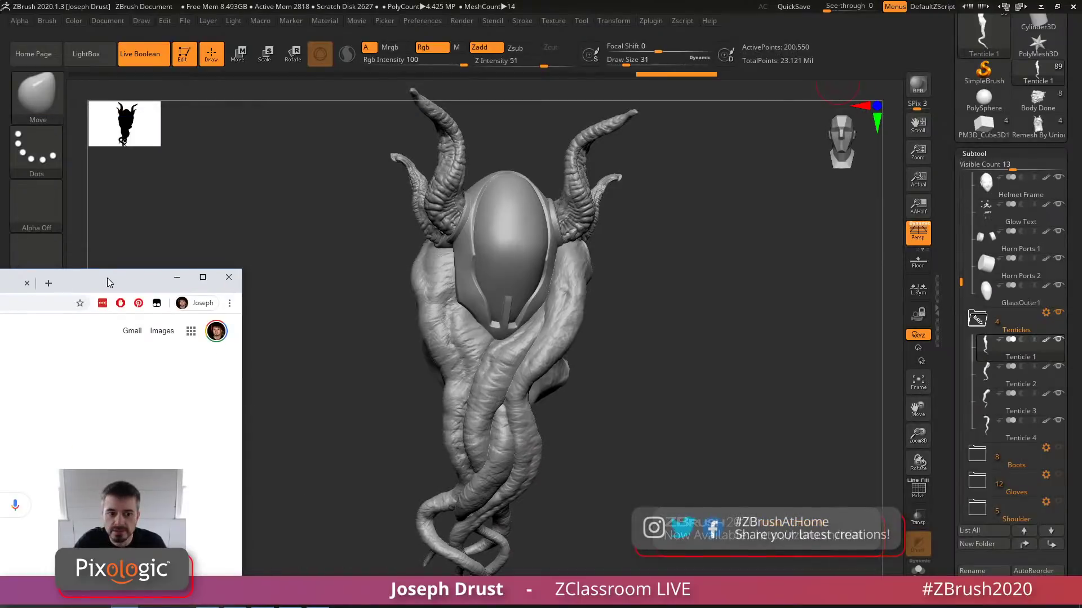
pyautogui.click(230, 279)
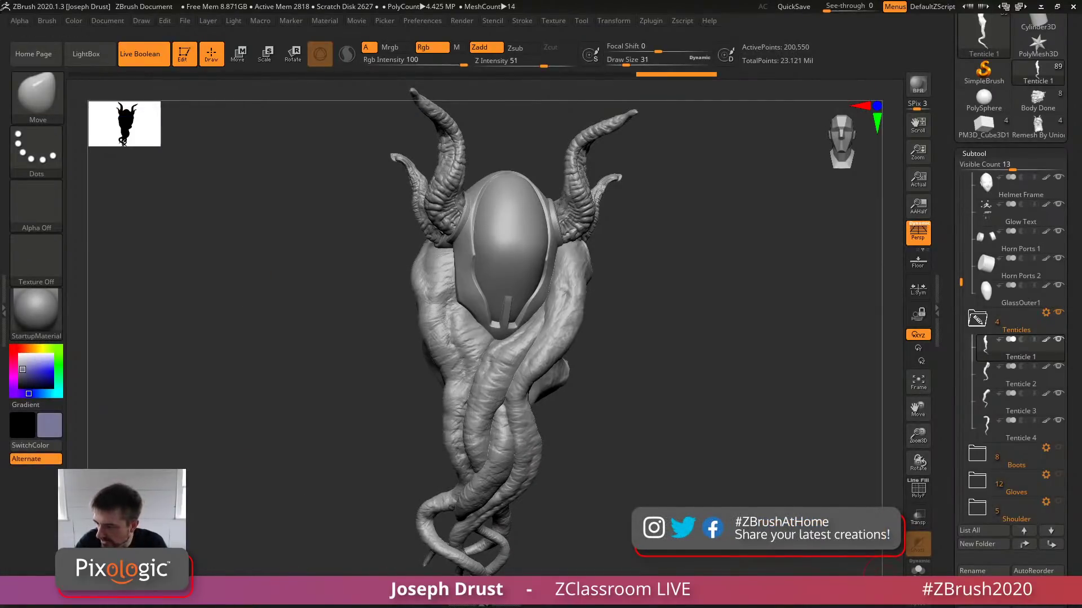
pyautogui.hotkey('alt', 'Tab')
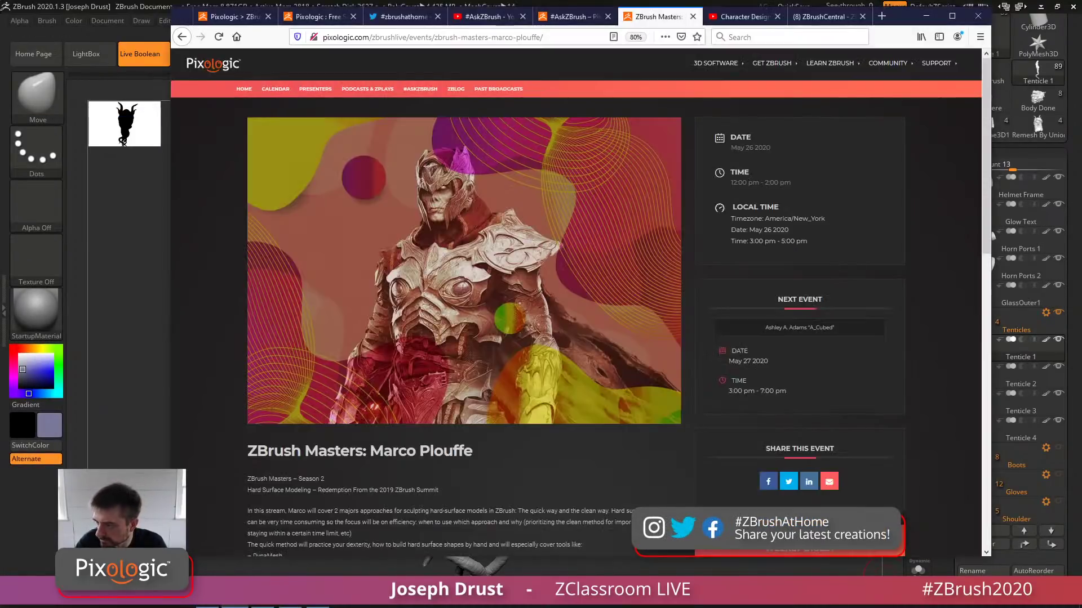
pyautogui.click(882, 18)
pyautogui.click(776, 38)
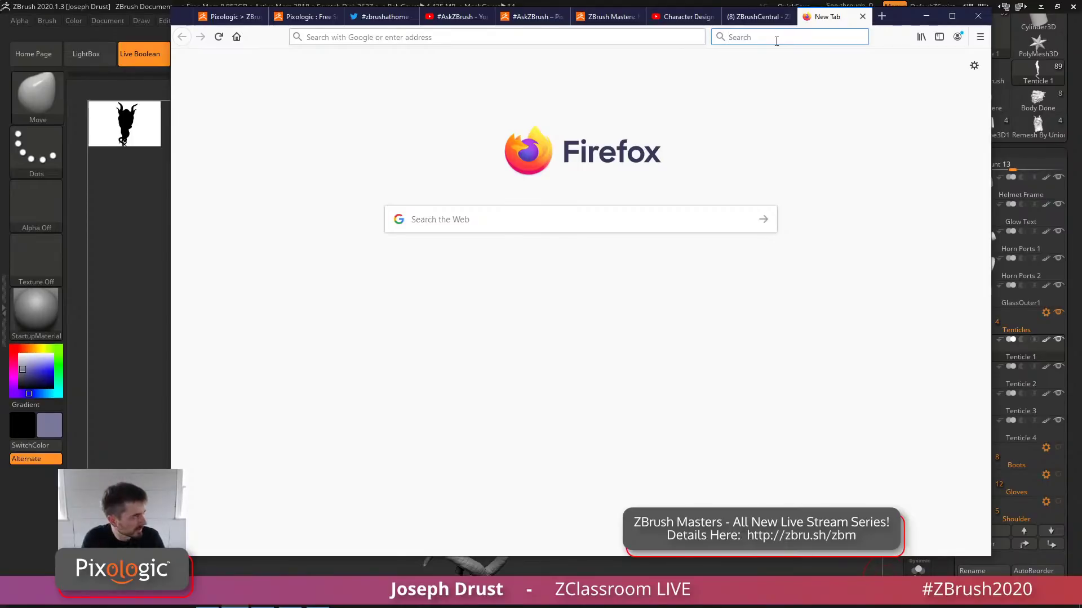
pyautogui.write('andre')
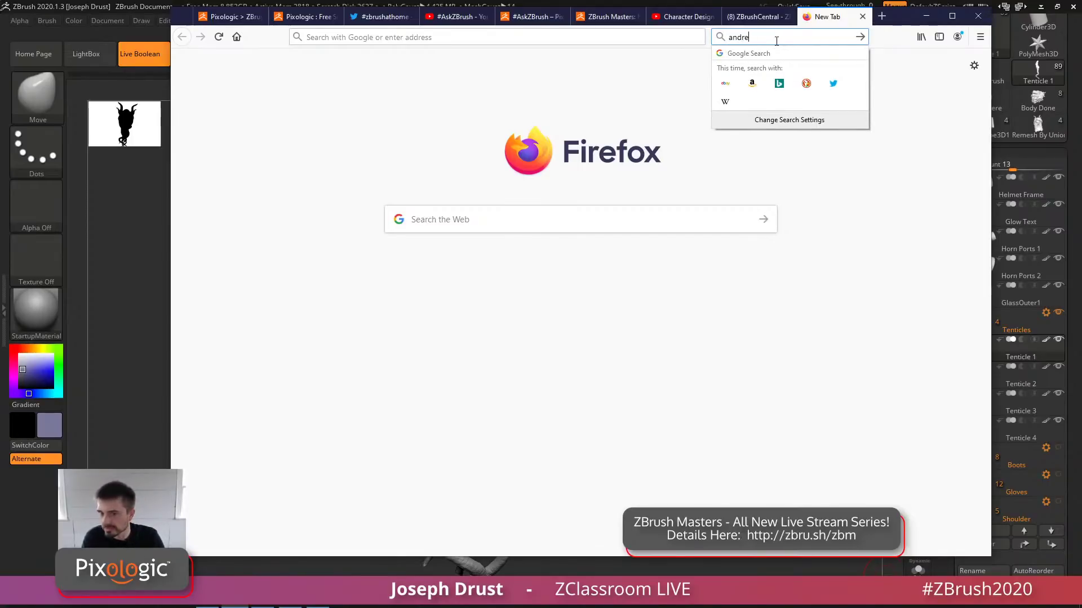
pyautogui.write('w bos')
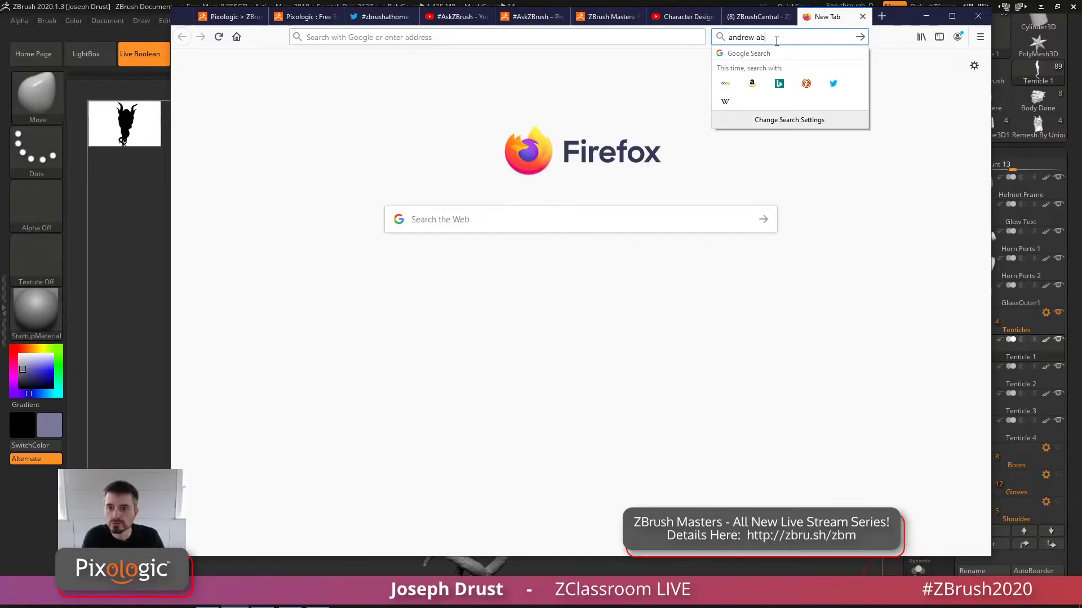
pyautogui.write('ley ide')
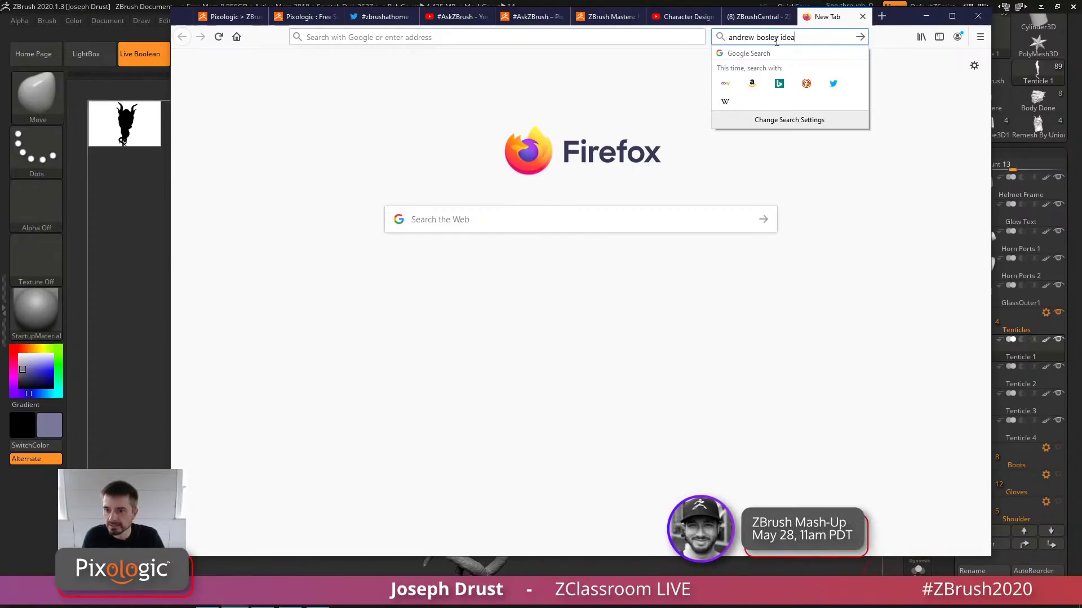
pyautogui.press('Return')
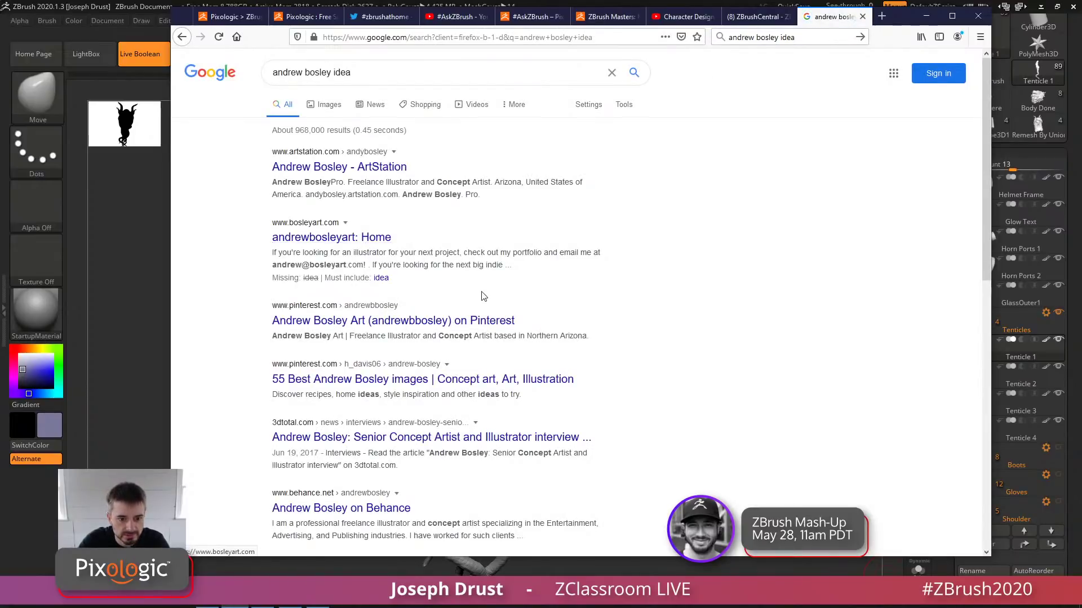
# Skim the search results and rerun the web search with the concept artist's name plus "app"
pyautogui.scroll(-3, 438, 292)
pyautogui.scroll(3, 459, 334)
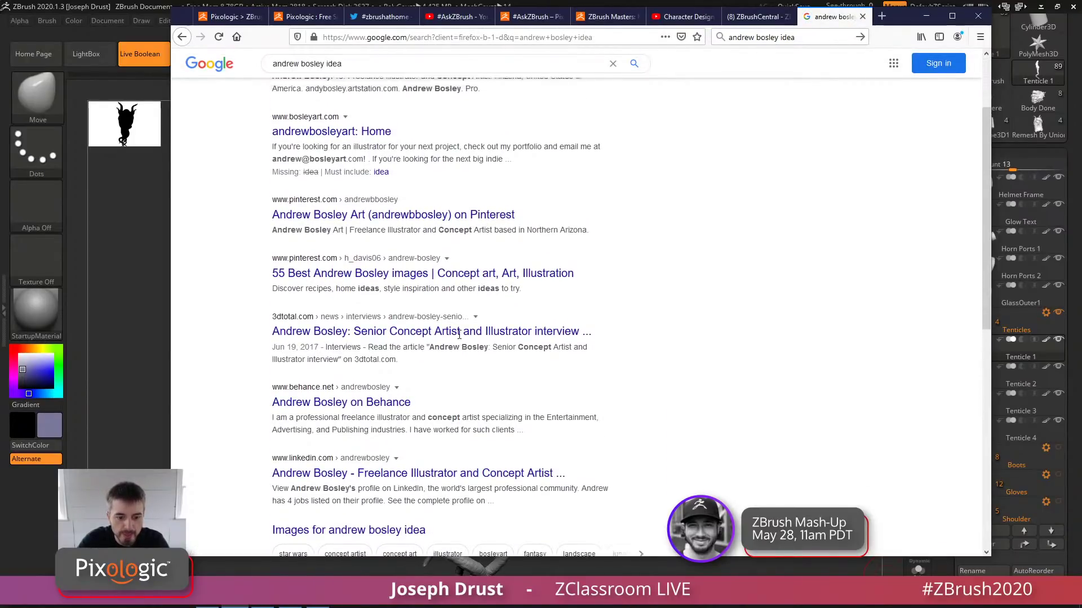
pyautogui.doubleClick(363, 71)
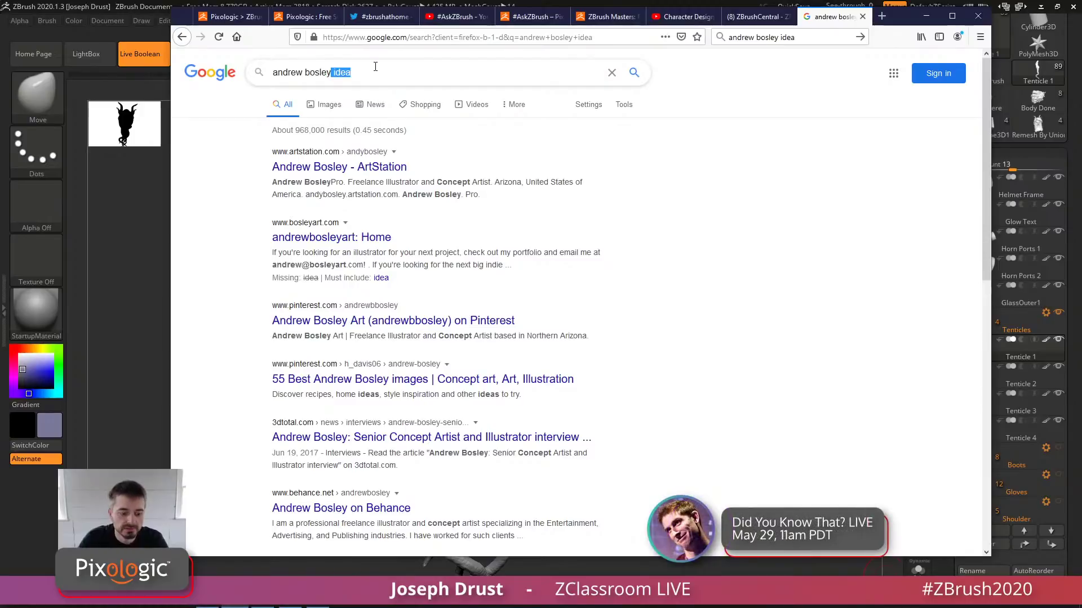
pyautogui.press('BackSpace')
pyautogui.write('app')
pyautogui.press('Return')
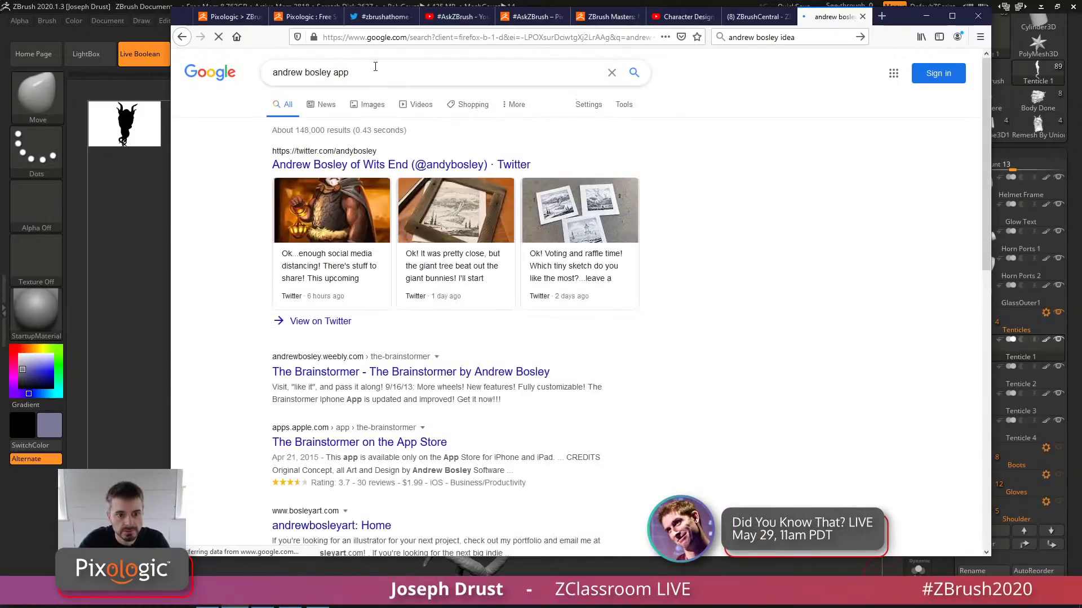
# Open The Brainstormer page from the results and follow its iPhone app link to view the App Store listing
pyautogui.scroll(-5, 536, 265)
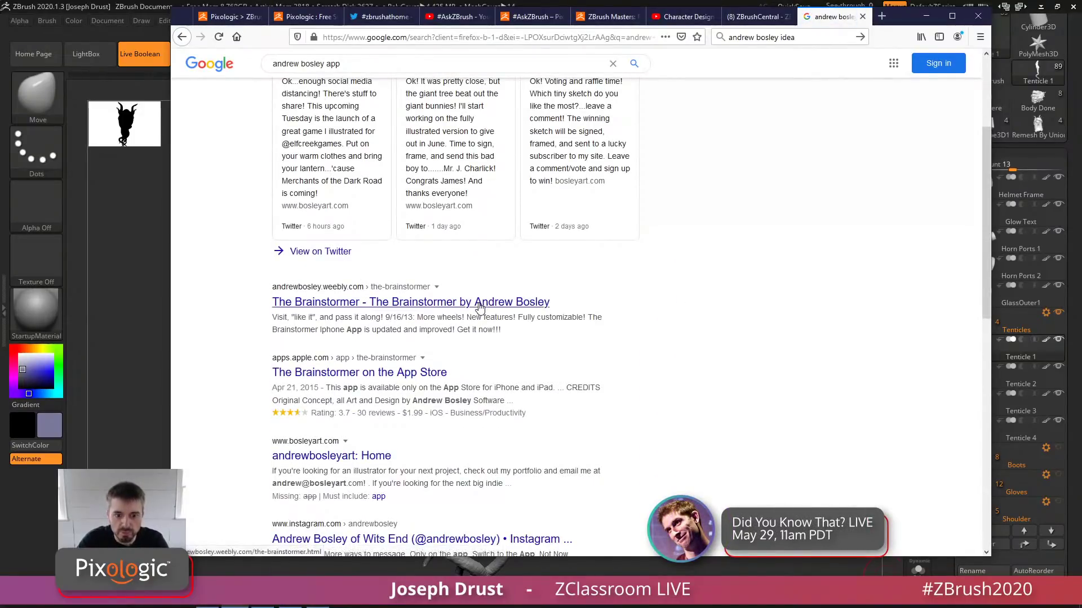
pyautogui.click(480, 302)
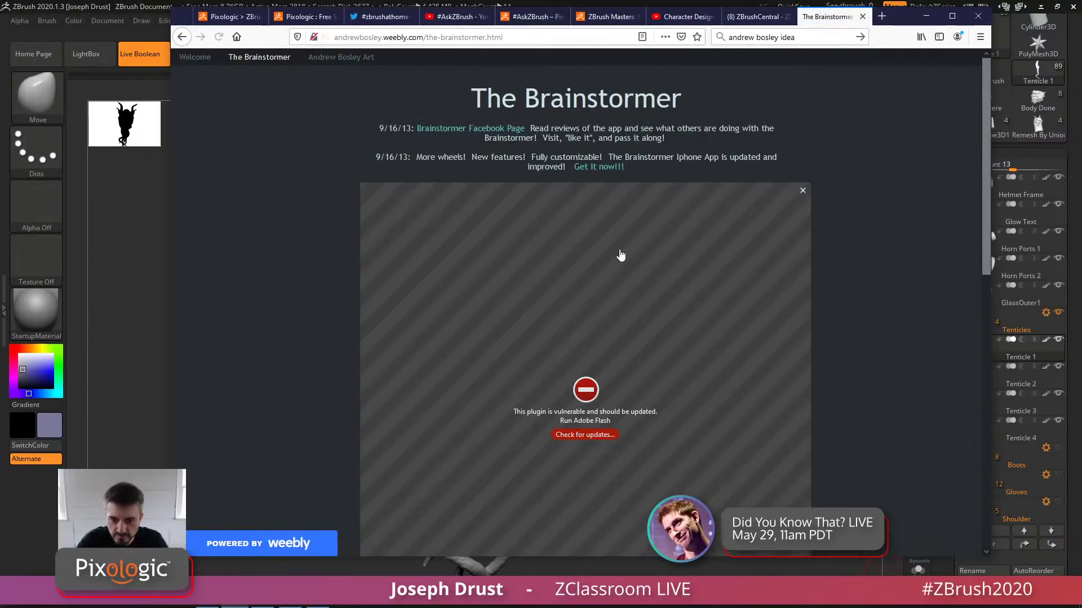
pyautogui.scroll(-3, 616, 248)
pyautogui.scroll(3, 540, 196)
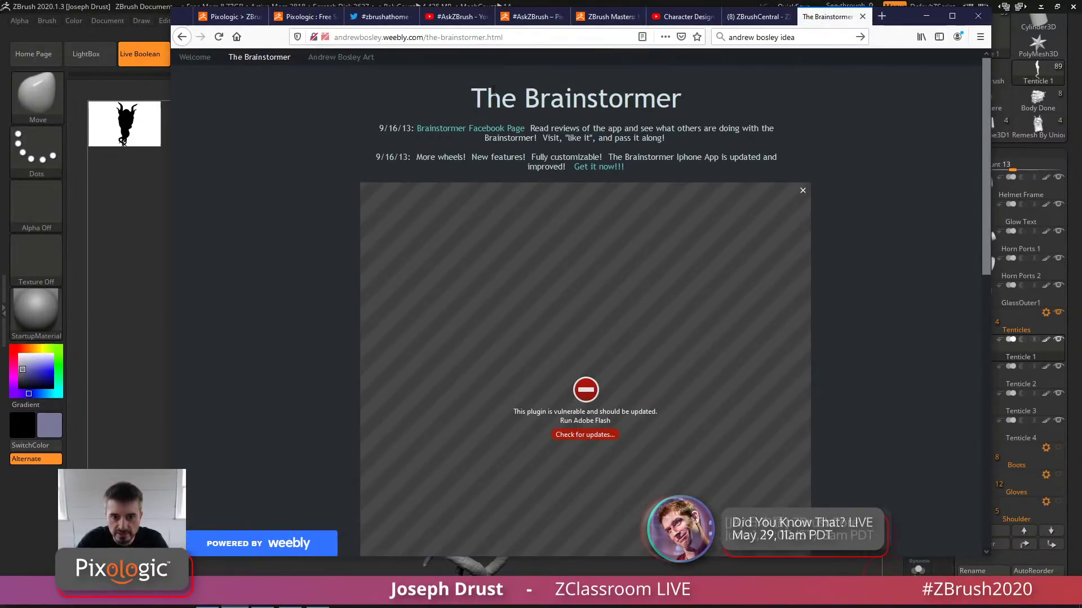
pyautogui.click(597, 168)
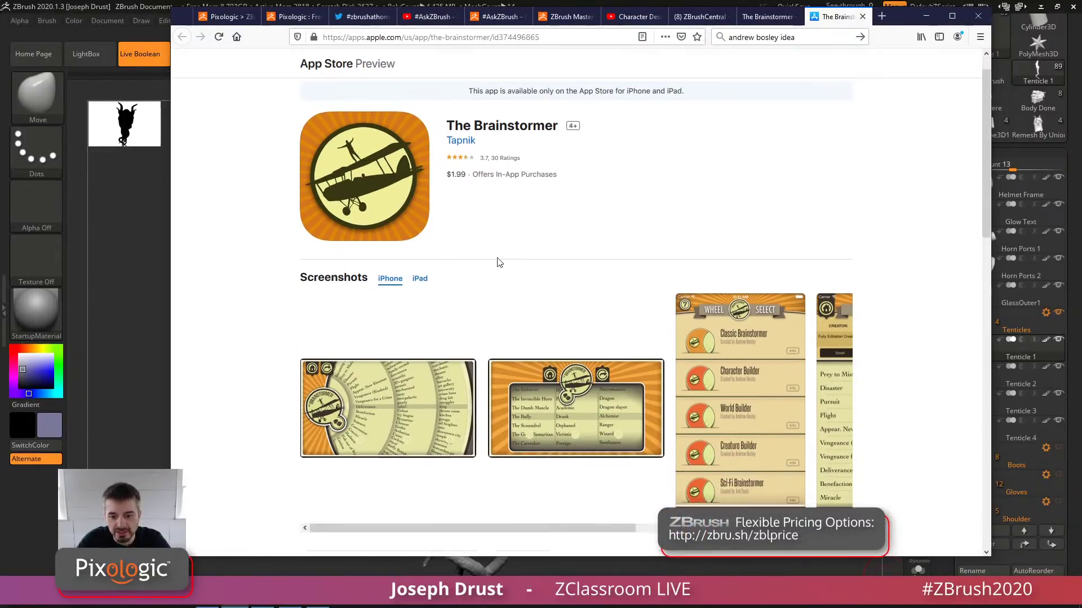
pyautogui.scroll(-2, 386, 404)
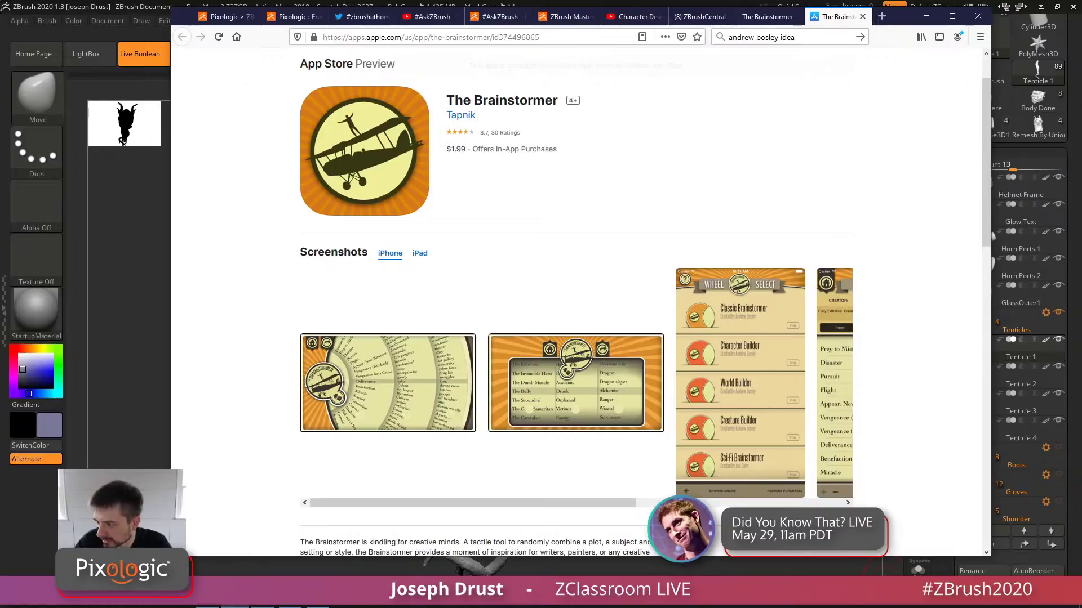
# Switch back to ZBrush, turn on the polyframe display, and select the Left Horn and Helmet Frame subtools to inspect their wireframes
pyautogui.click(137, 201)
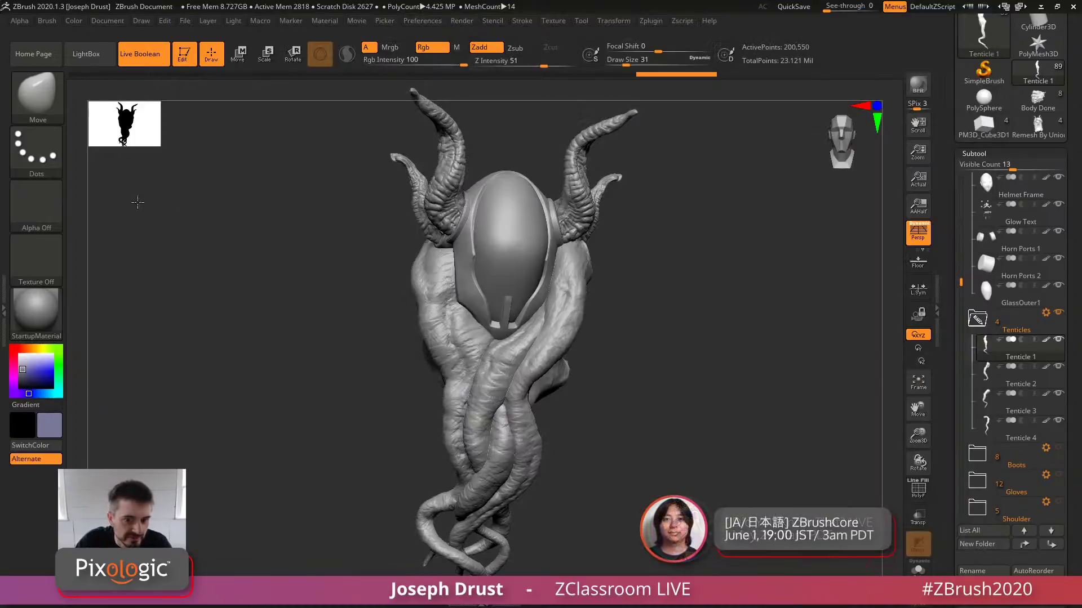
pyautogui.moveTo(741, 368); pyautogui.dragTo(869, 488)
pyautogui.click(918, 491)
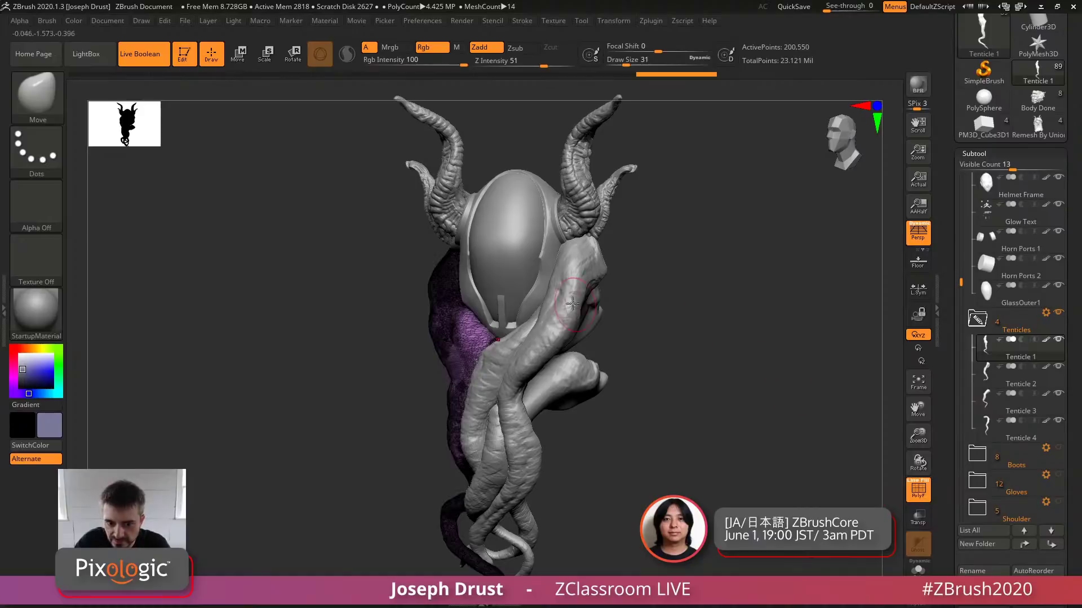
pyautogui.moveTo(716, 342); pyautogui.dragTo(710, 244)
pyautogui.keyDown('alt'); pyautogui.click(505, 276); pyautogui.keyUp('alt')
pyautogui.keyDown('alt'); pyautogui.click(549, 228); pyautogui.keyUp('alt')
pyautogui.keyDown('alt'); pyautogui.click(566, 227); pyautogui.keyUp('alt')
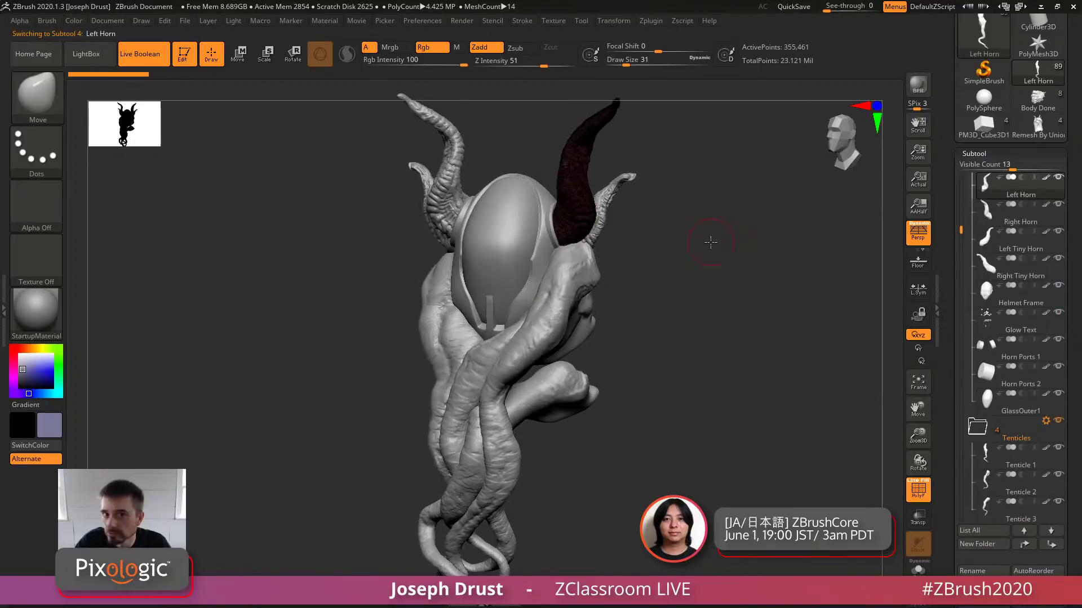
pyautogui.keyDown('alt'); pyautogui.click(557, 249); pyautogui.keyUp('alt')
# Inspect the wireframes of GlassOuter1, Left Horn and Tenticle 4 by selecting each in turn, and turn off the polyframe display
pyautogui.moveTo(660, 261); pyautogui.dragTo(571, 284)
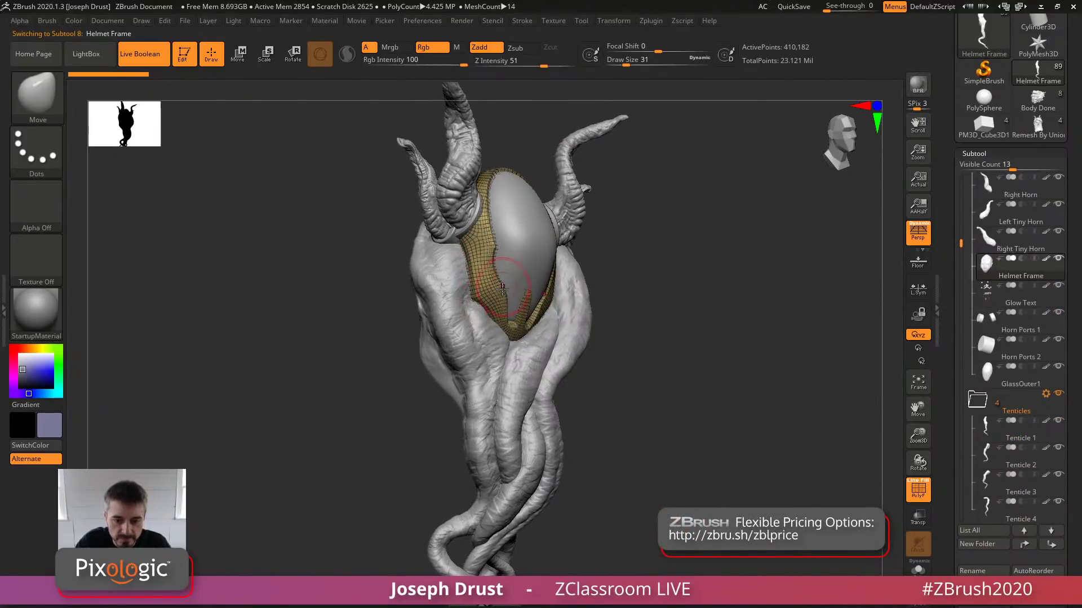
pyautogui.moveTo(702, 284); pyautogui.dragTo(564, 279)
pyautogui.keyDown('alt'); pyautogui.click(517, 276); pyautogui.keyUp('alt')
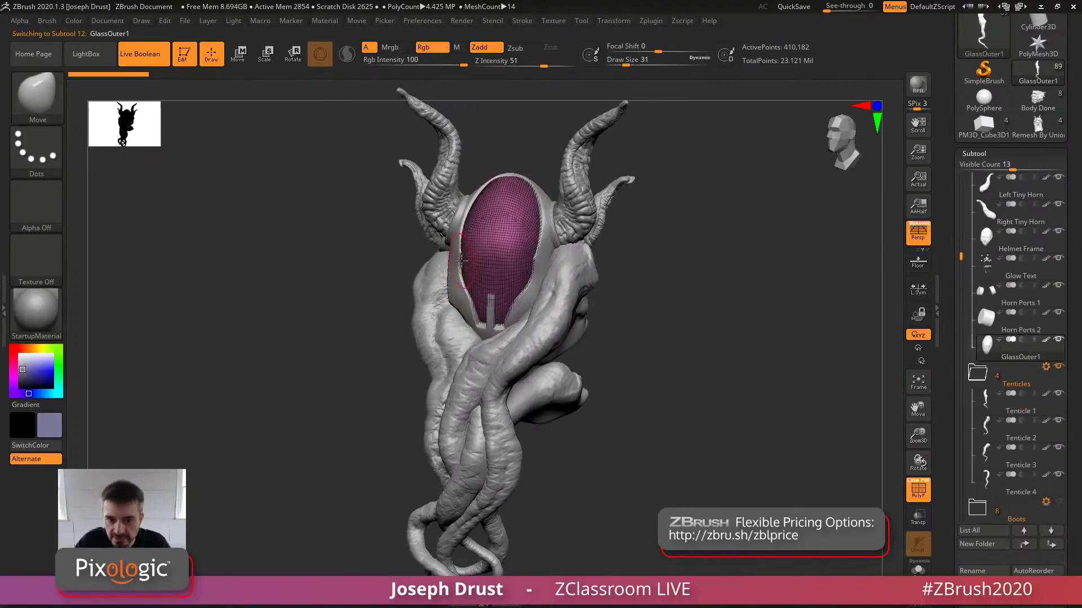
pyautogui.moveTo(680, 257); pyautogui.dragTo(662, 258)
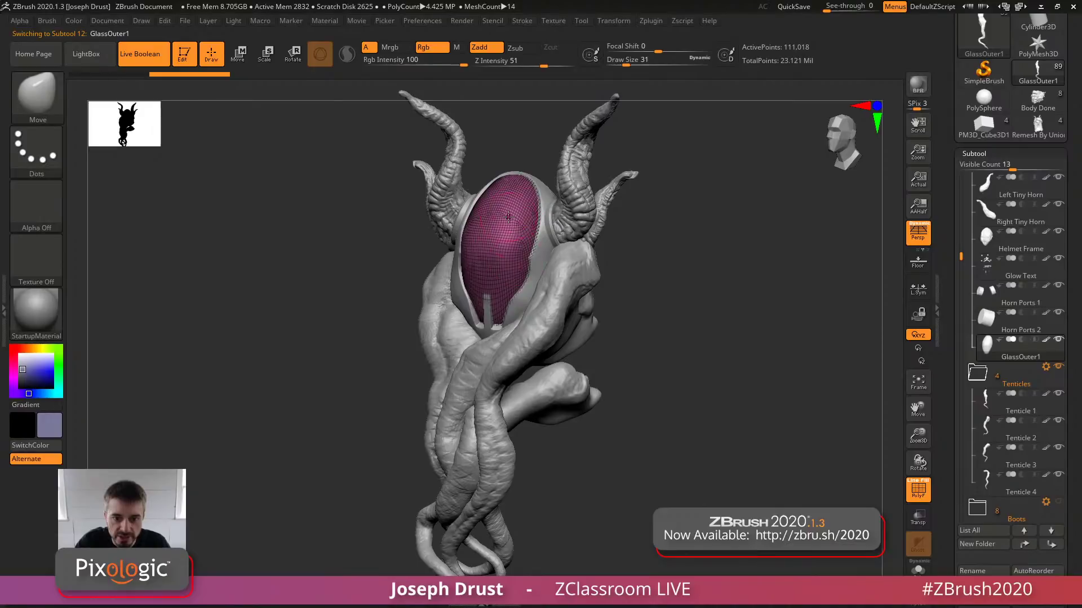
pyautogui.keyDown('alt'); pyautogui.click(594, 192); pyautogui.keyUp('alt')
pyautogui.moveTo(624, 226); pyautogui.dragTo(602, 230)
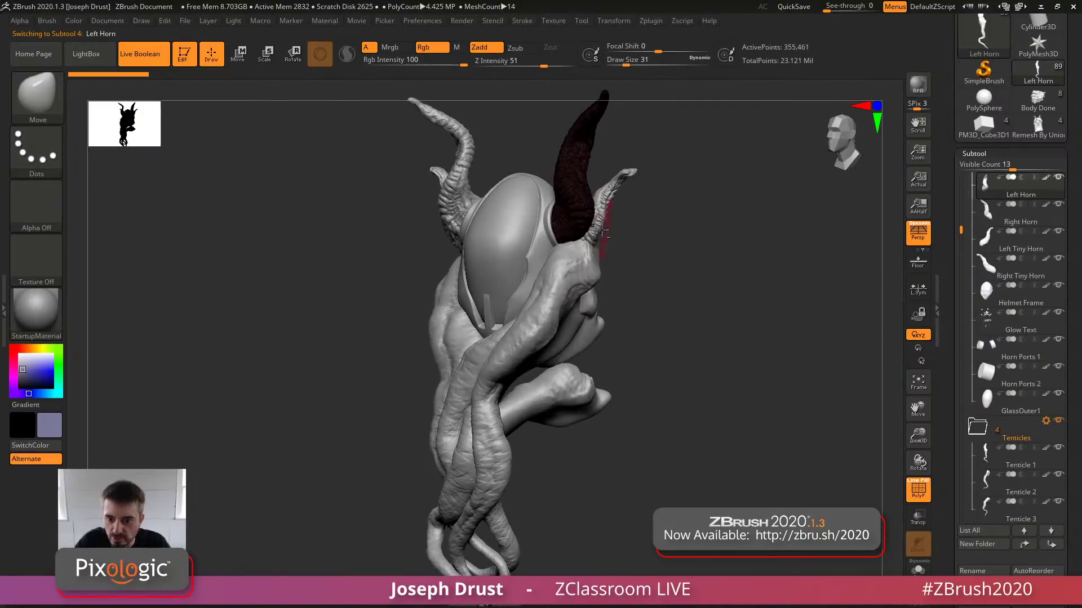
pyautogui.keyDown('alt'); pyautogui.click(584, 272); pyautogui.keyUp('alt')
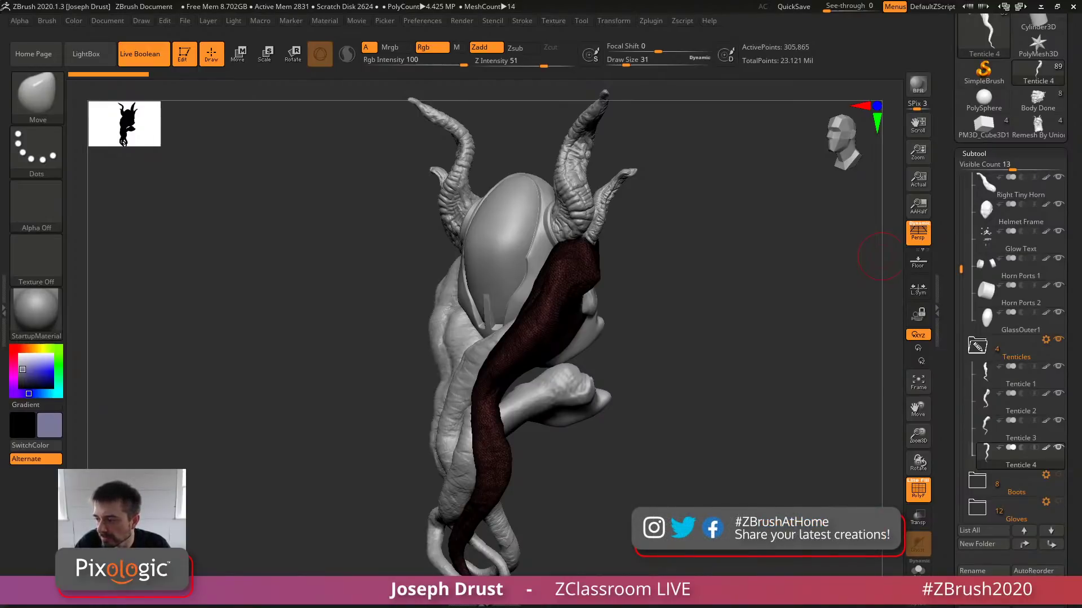
pyautogui.click(918, 489)
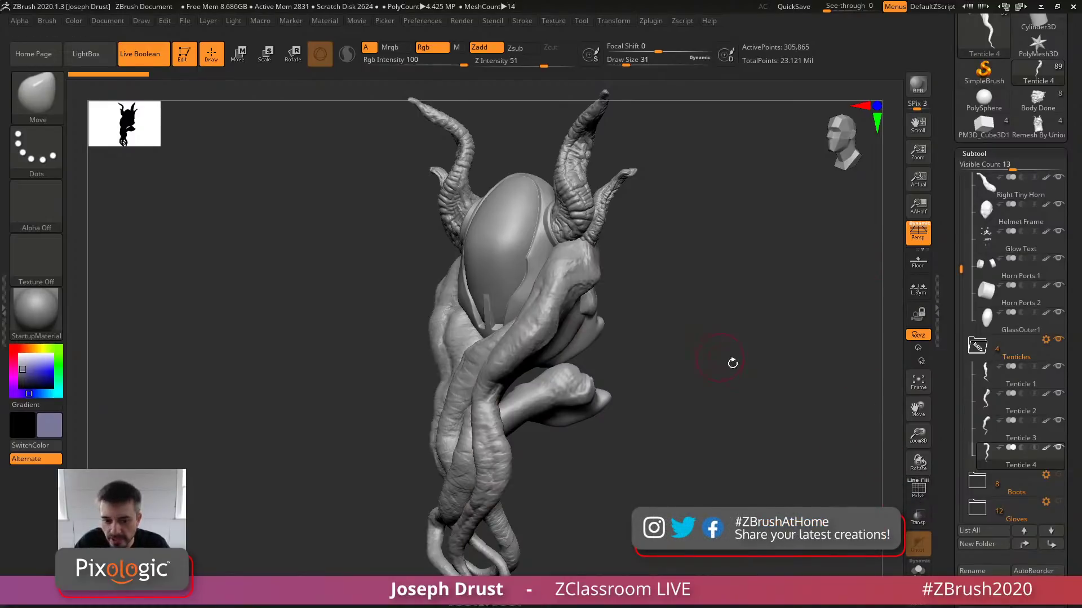
# Collapse the Tenticles and Helmet folders and make the Chest folder visible alongside them
pyautogui.moveTo(751, 386); pyautogui.dragTo(705, 363)
pyautogui.press('f')
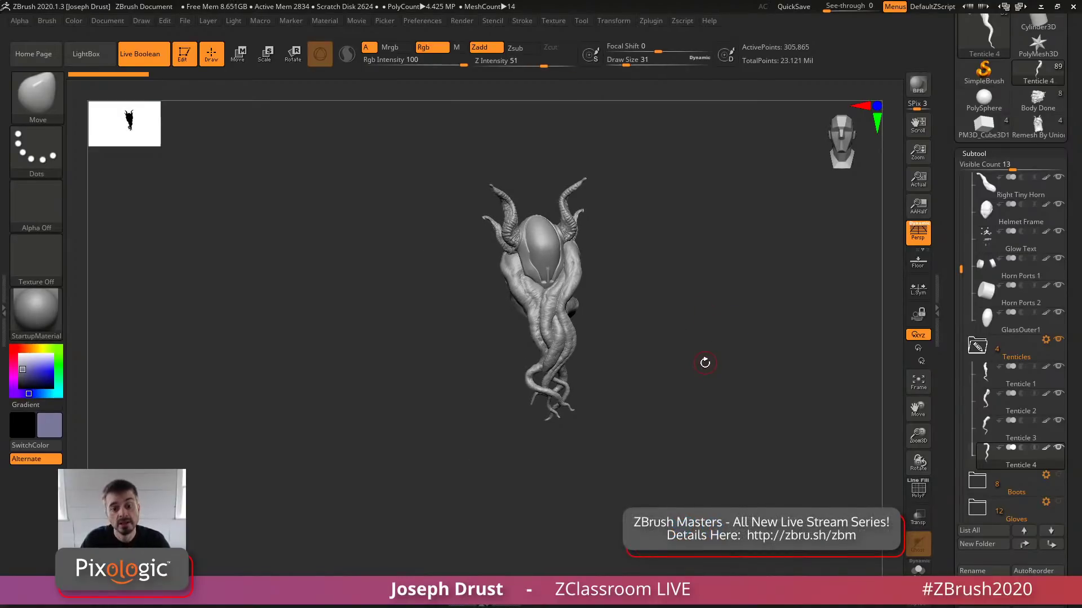
pyautogui.click(977, 345)
pyautogui.moveTo(960, 280); pyautogui.dragTo(962, 195)
pyautogui.click(977, 211)
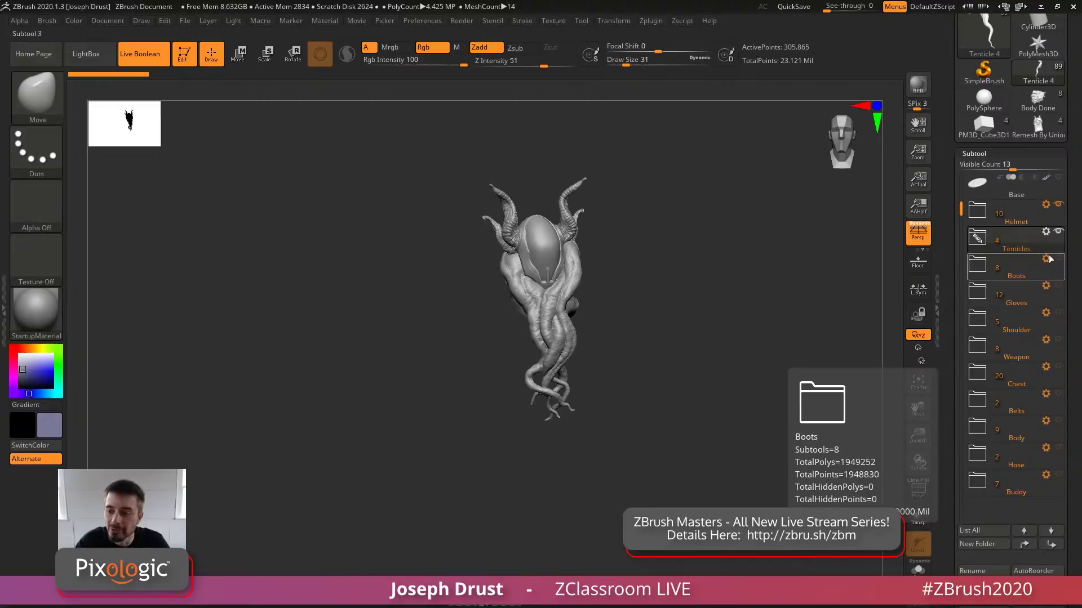
pyautogui.click(1058, 313)
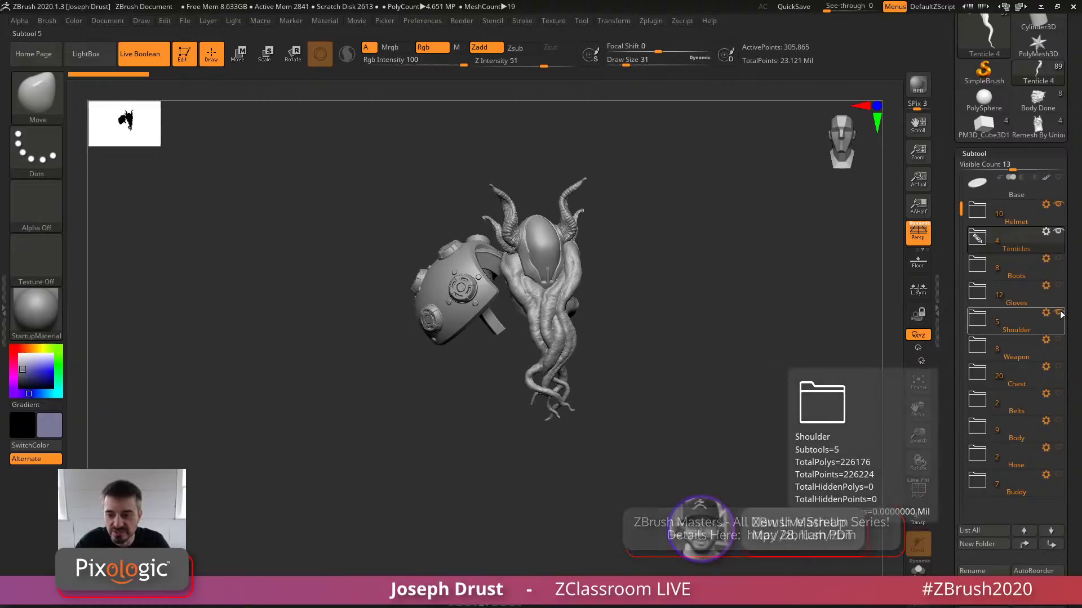
pyautogui.click(1058, 367)
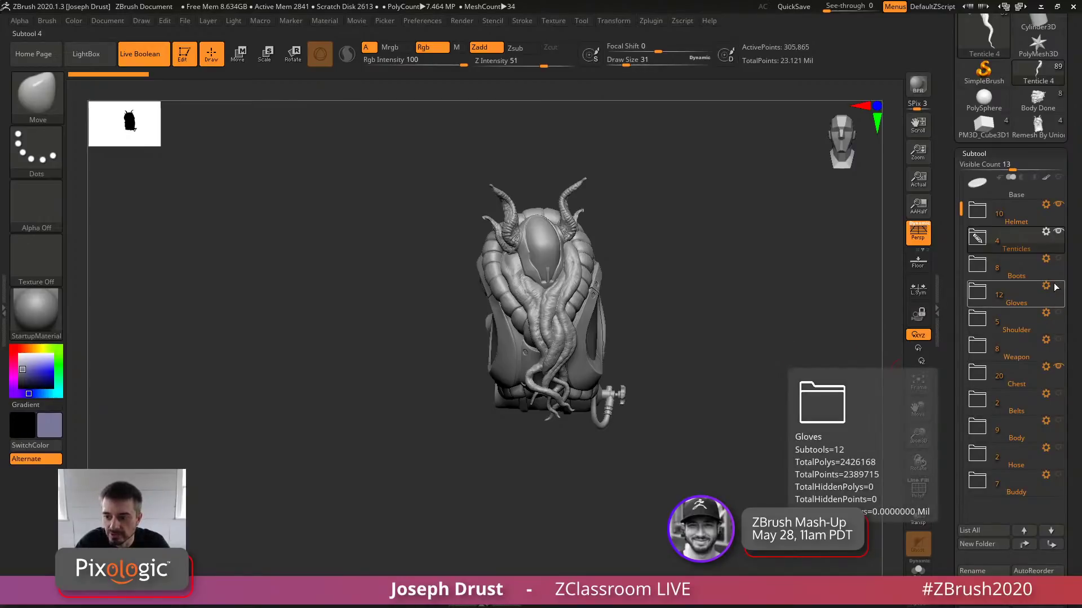
# Examine how the chest suit, its hoses and side porthole fit with the helmet and tentacles, from the front, side and close up
pyautogui.moveTo(828, 346); pyautogui.dragTo(755, 332)
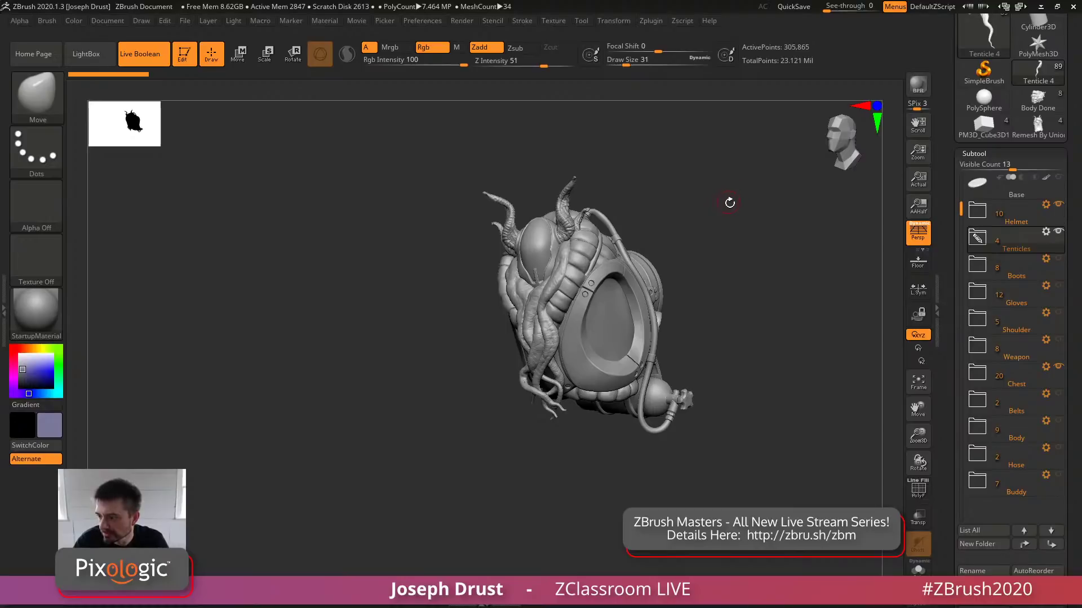
pyautogui.moveTo(729, 202)
pyautogui.mouseDown()
pyautogui.moveTo(748, 195)
pyautogui.moveTo(717, 199)
pyautogui.moveTo(747, 201)
pyautogui.mouseUp()
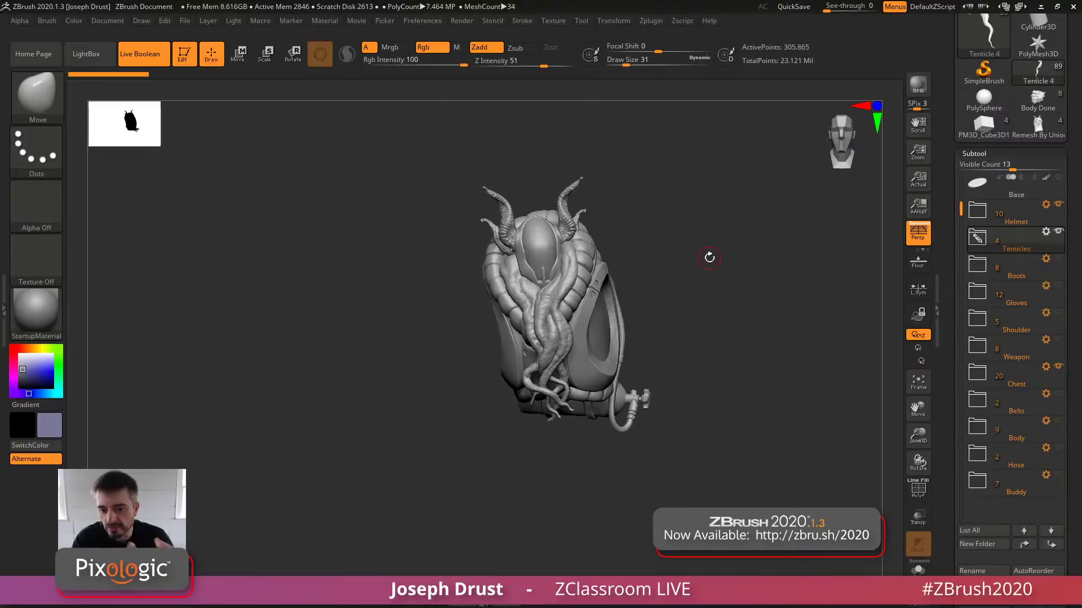
pyautogui.moveTo(758, 197)
pyautogui.mouseDown()
pyautogui.moveTo(789, 198)
pyautogui.moveTo(739, 189)
pyautogui.moveTo(764, 215)
pyautogui.moveTo(747, 226)
pyautogui.mouseUp()
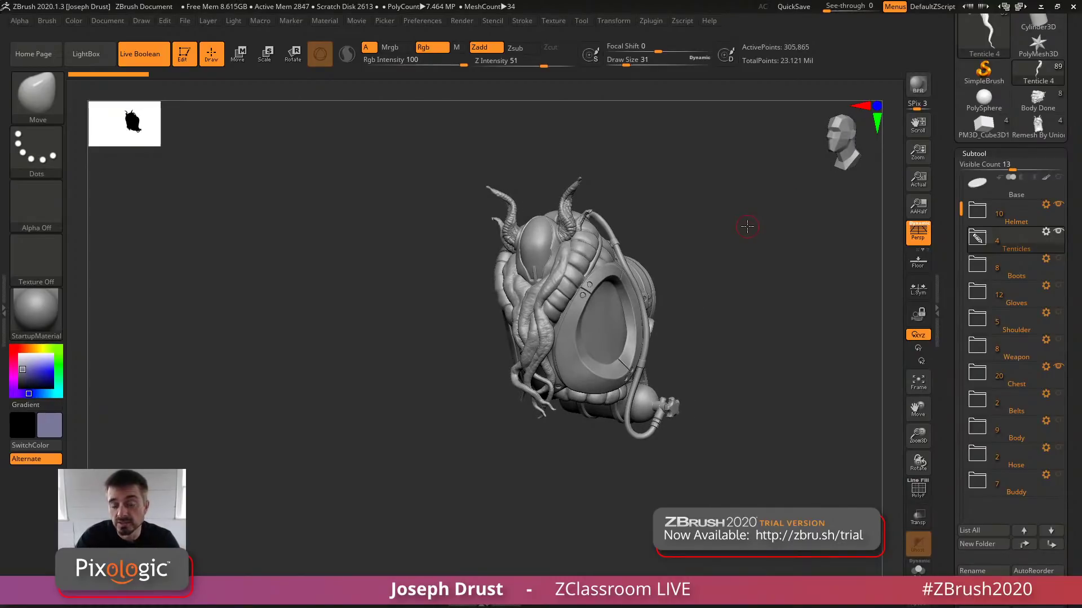
pyautogui.moveTo(747, 226); pyautogui.dragTo(743, 259)
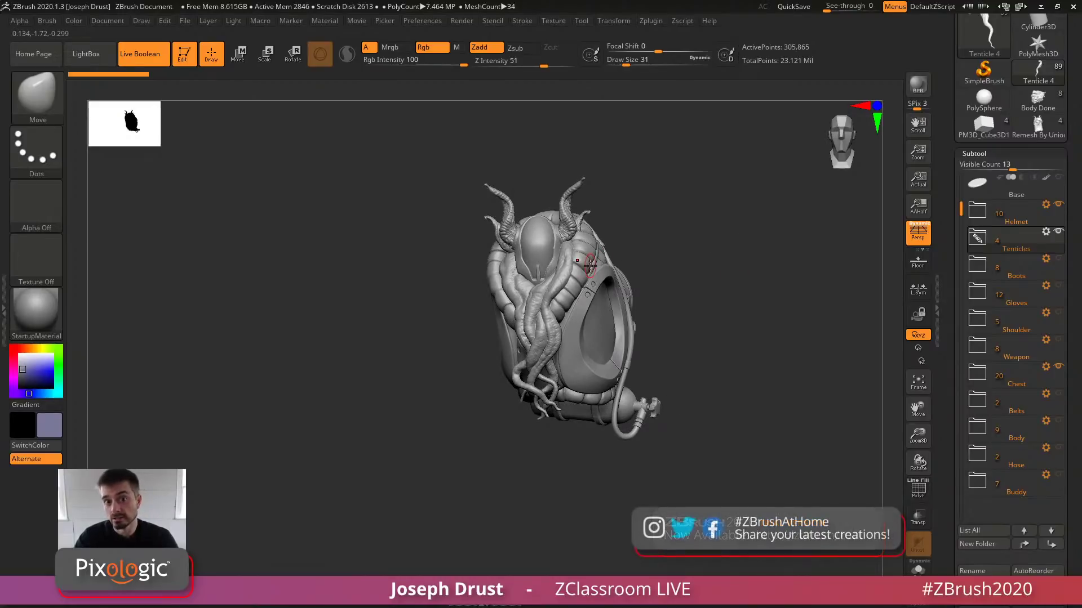
pyautogui.moveTo(675, 271); pyautogui.dragTo(541, 271)
pyautogui.moveTo(741, 225)
pyautogui.mouseDown()
pyautogui.moveTo(751, 222)
pyautogui.moveTo(700, 213)
pyautogui.moveTo(611, 233)
pyautogui.mouseUp()
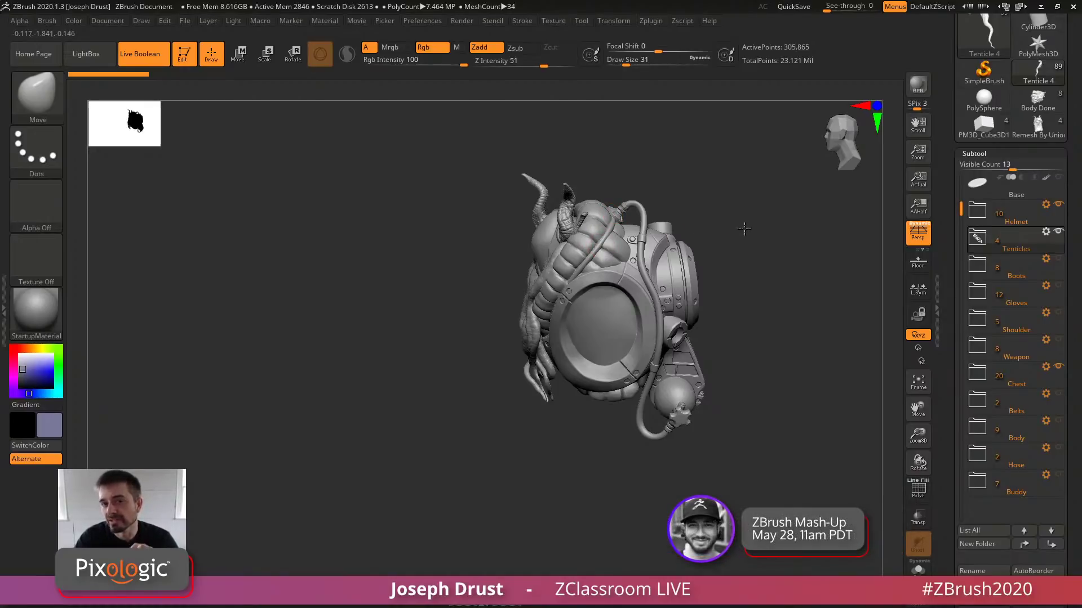
pyautogui.moveTo(743, 229); pyautogui.dragTo(746, 226)
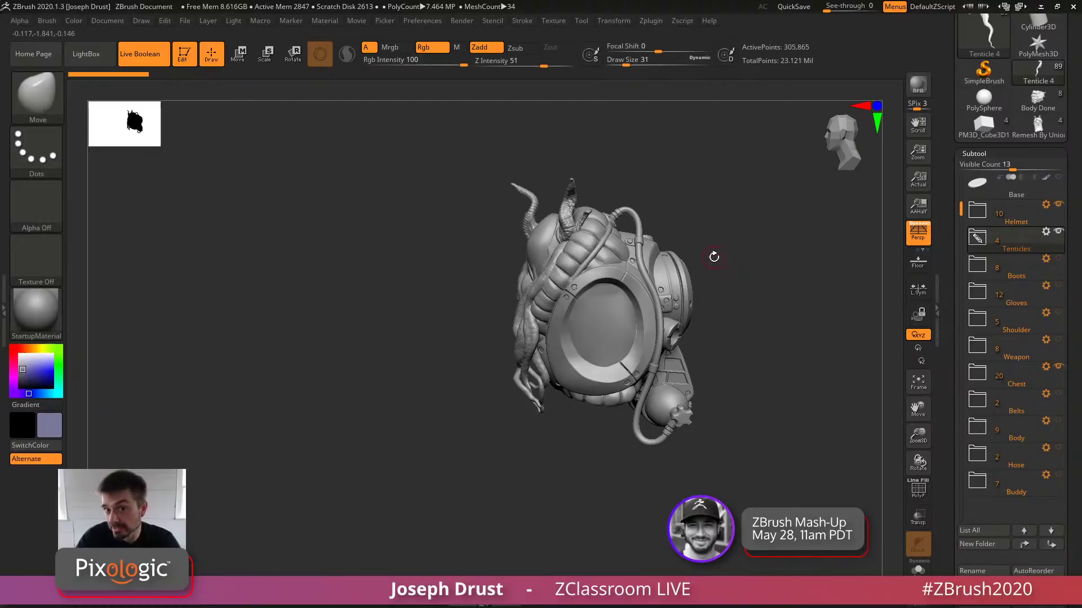
pyautogui.moveTo(735, 269); pyautogui.dragTo(614, 262)
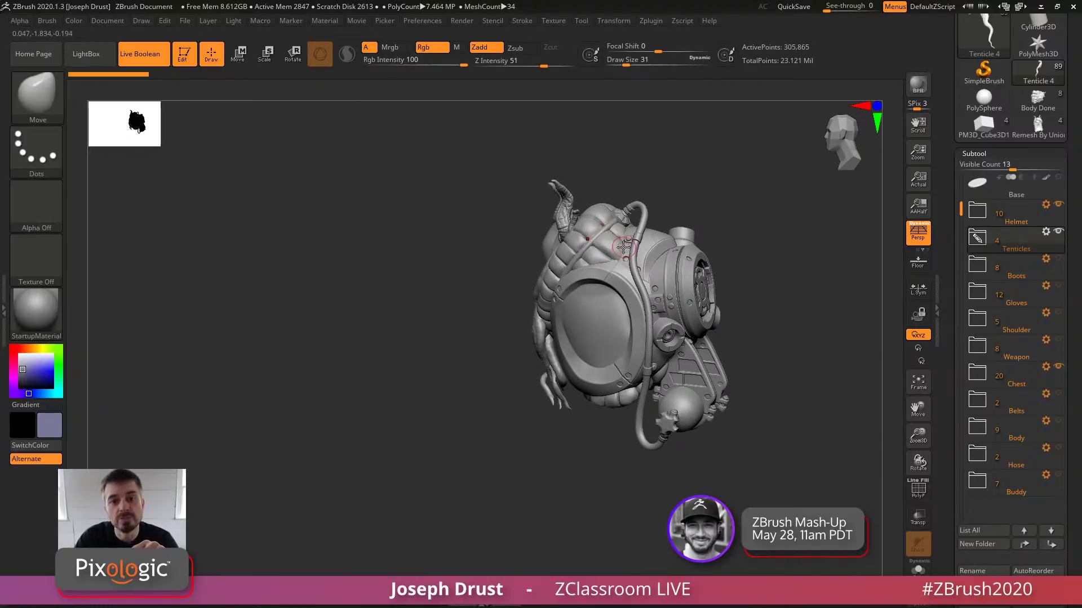
pyautogui.moveTo(775, 260)
pyautogui.mouseDown()
pyautogui.moveTo(725, 275)
pyautogui.moveTo(777, 268)
pyautogui.moveTo(782, 377)
pyautogui.mouseUp()
pyautogui.keyDown('alt'); pyautogui.moveTo(466, 265); pyautogui.dragTo(271, 240); pyautogui.keyUp('alt')
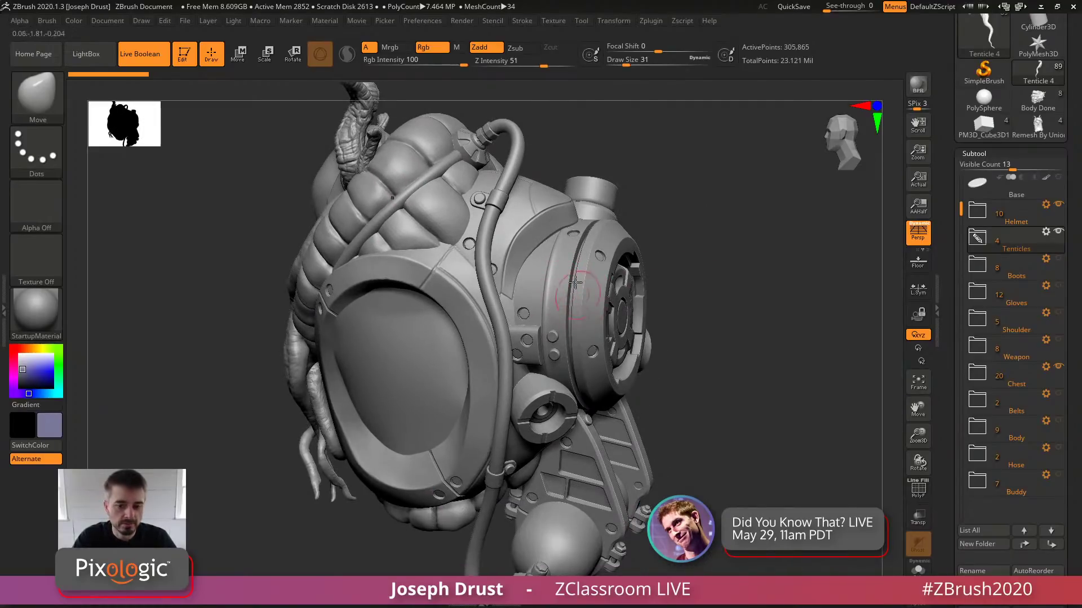
pyautogui.moveTo(731, 308); pyautogui.dragTo(734, 307)
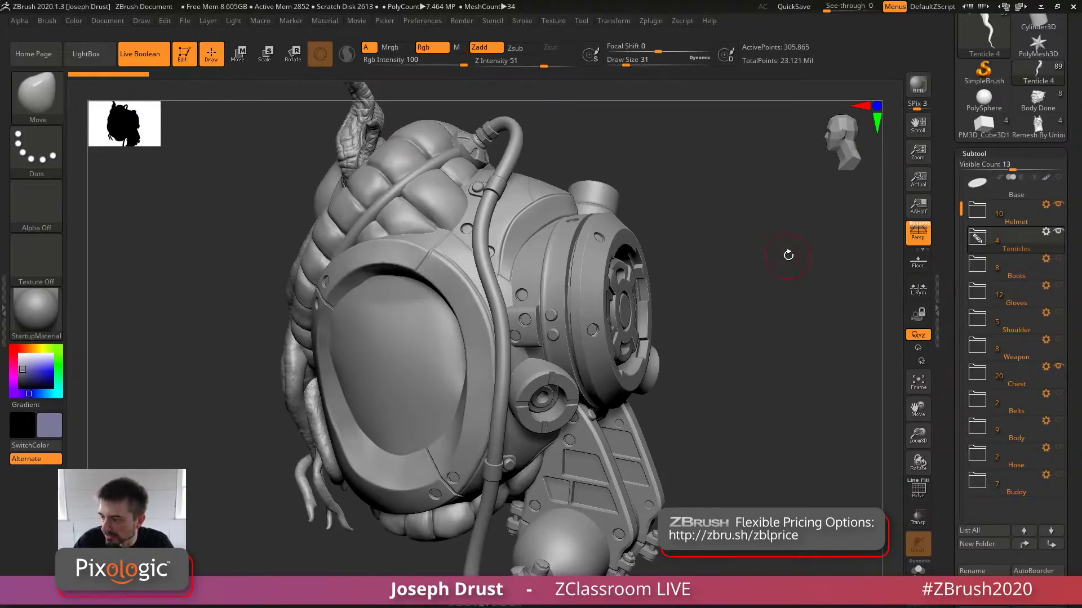
pyautogui.moveTo(778, 259); pyautogui.dragTo(770, 322)
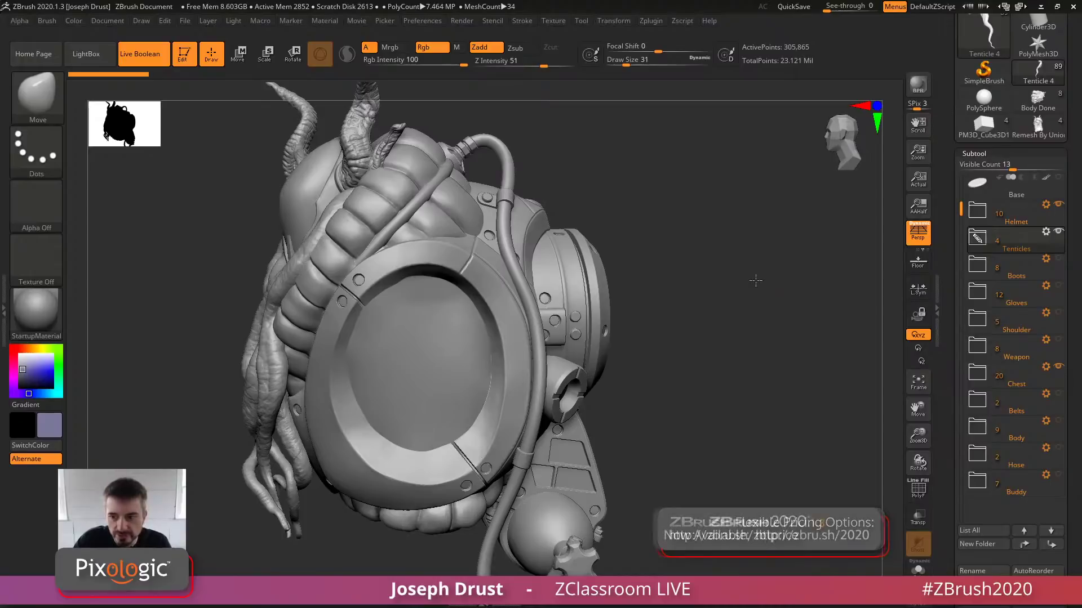
pyautogui.keyDown('alt'); pyautogui.moveTo(756, 280); pyautogui.dragTo(763, 239); pyautogui.keyUp('alt')
# Switch to the Body Done tool and examine the assembled figure with its gun from the front
pyautogui.moveTo(950, 95); pyautogui.dragTo(948, 229)
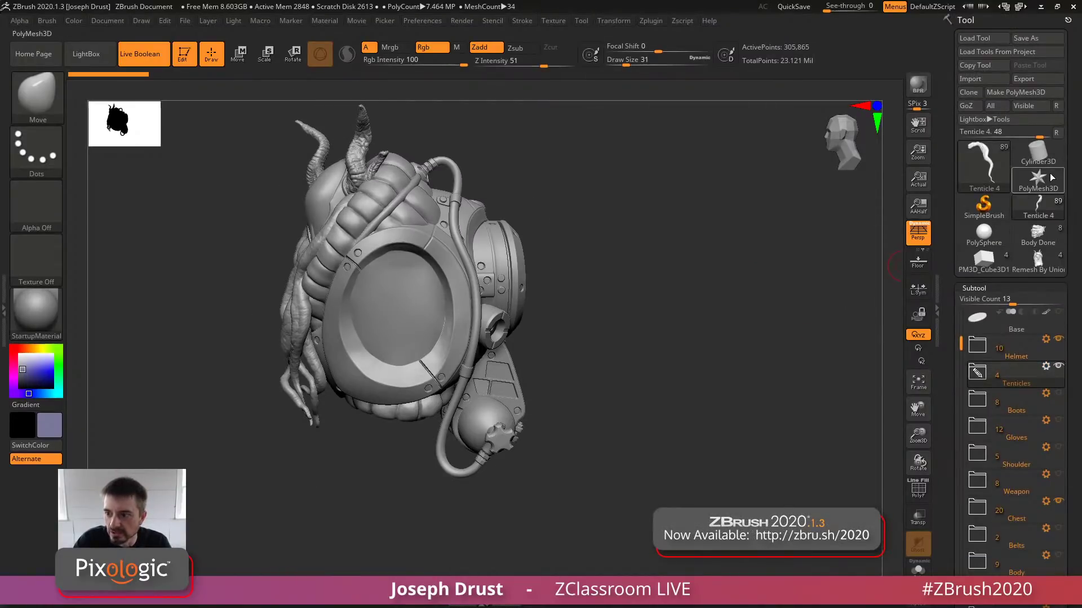
pyautogui.click(1038, 261)
pyautogui.click(1038, 233)
pyautogui.moveTo(701, 330); pyautogui.dragTo(833, 316)
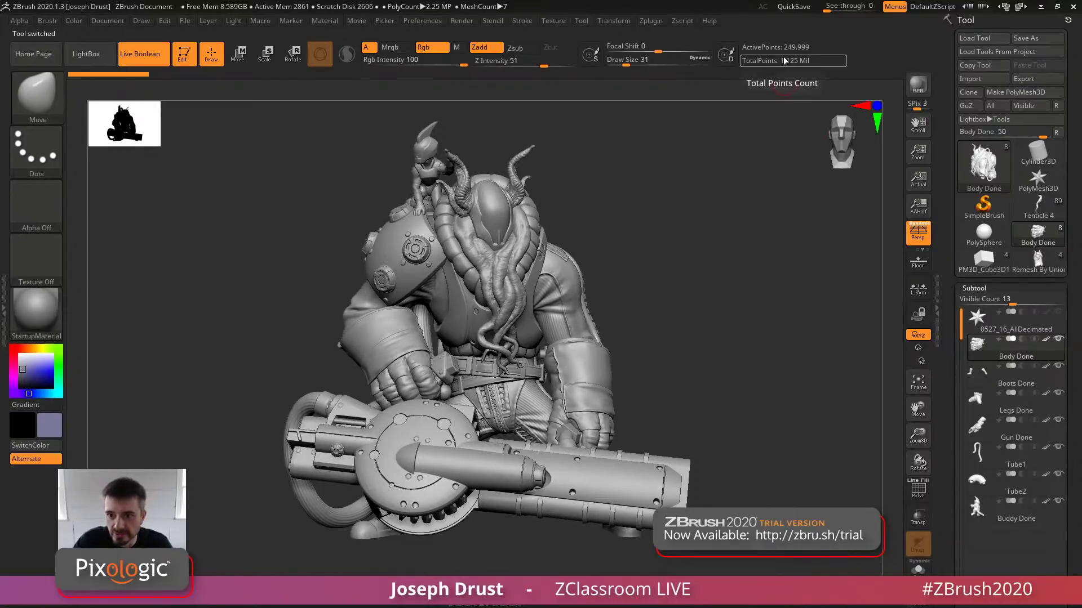
pyautogui.moveTo(769, 199); pyautogui.dragTo(714, 276)
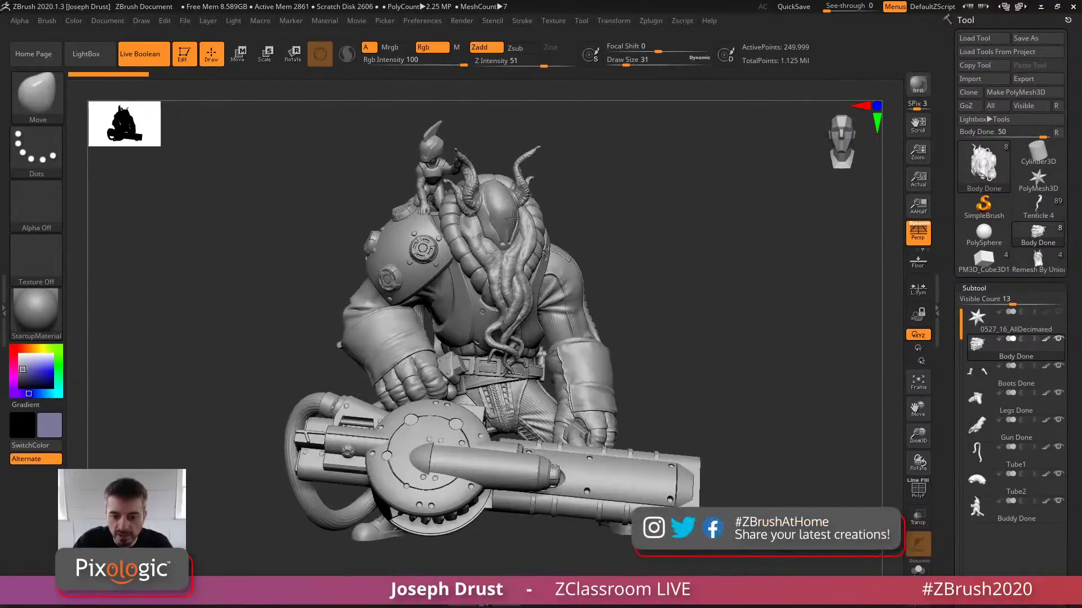
pyautogui.keyDown('shift'); pyautogui.click(713, 280); pyautogui.keyUp('shift')
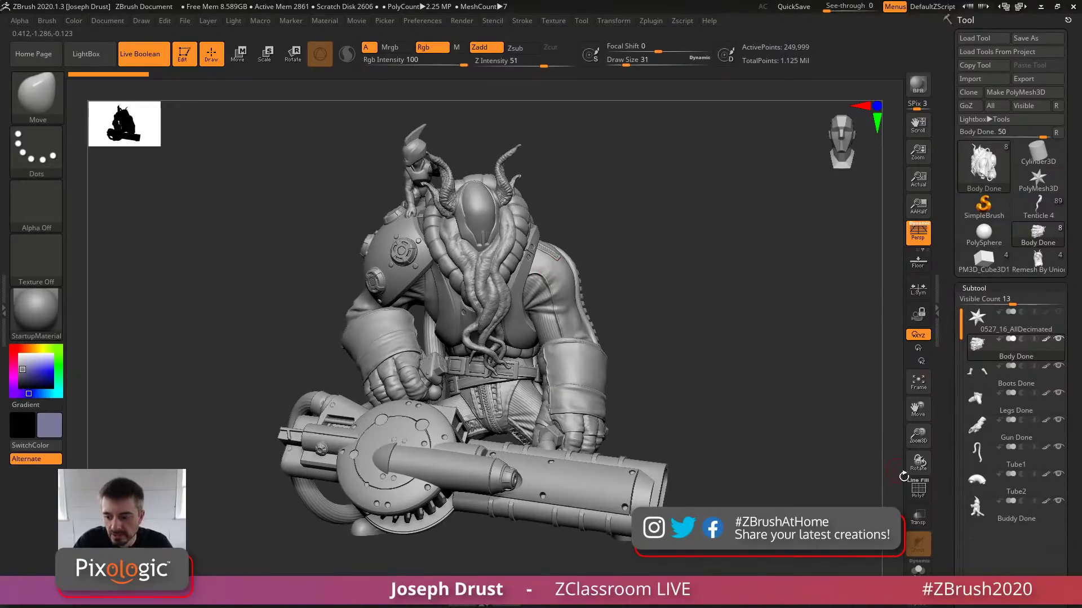
# Display the polyframe on Body Done and examine its decimated wireframe from the front, side and back, close up and at full figure
pyautogui.click(917, 488)
pyautogui.moveTo(803, 395); pyautogui.dragTo(564, 258)
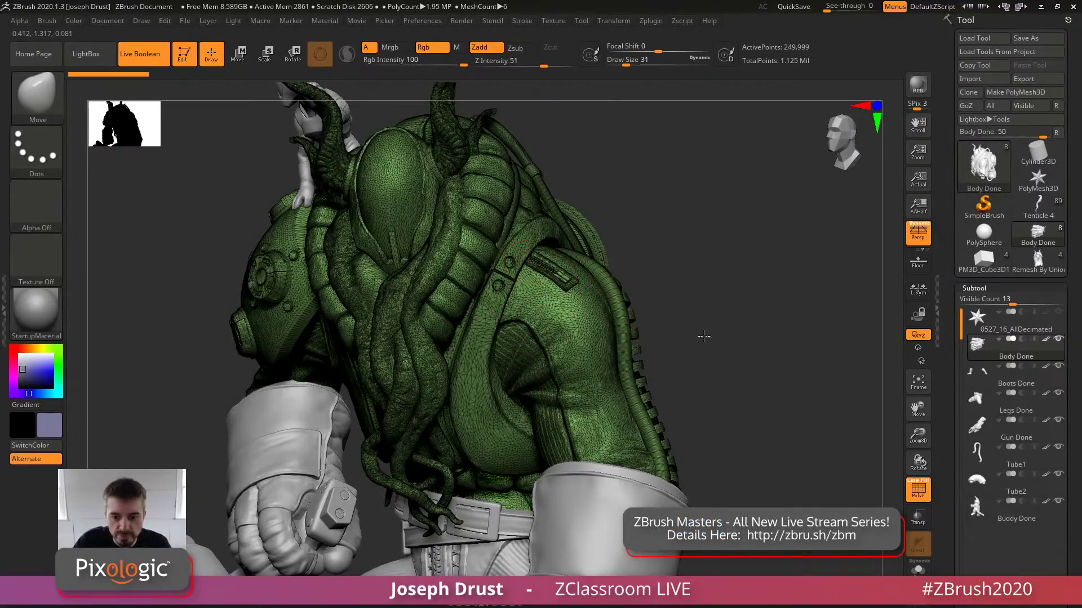
pyautogui.moveTo(698, 337); pyautogui.dragTo(554, 237)
pyautogui.moveTo(802, 392); pyautogui.dragTo(818, 369)
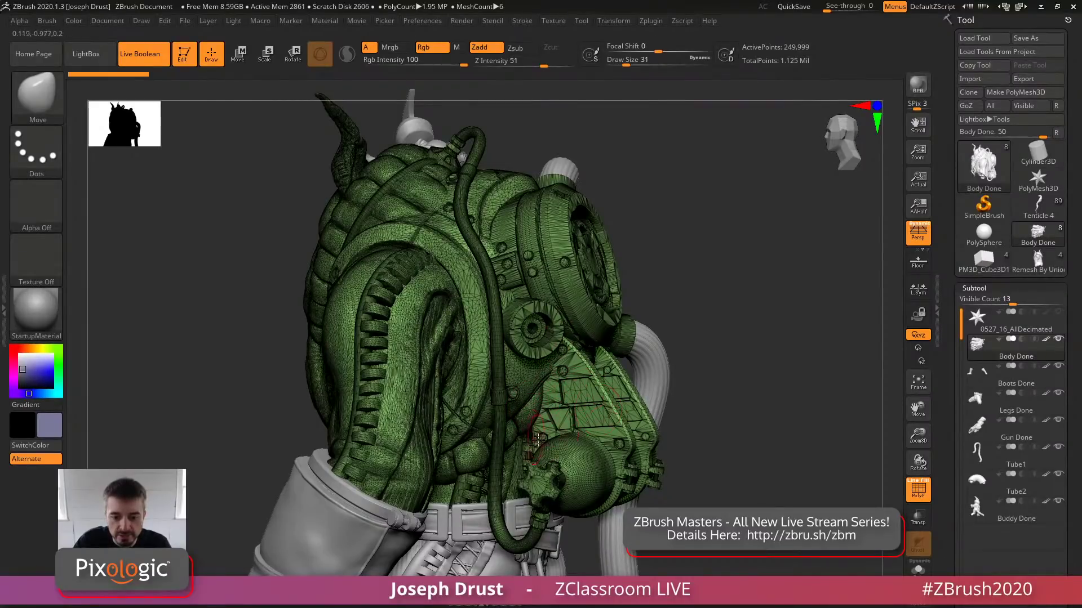
pyautogui.moveTo(785, 355); pyautogui.dragTo(879, 341)
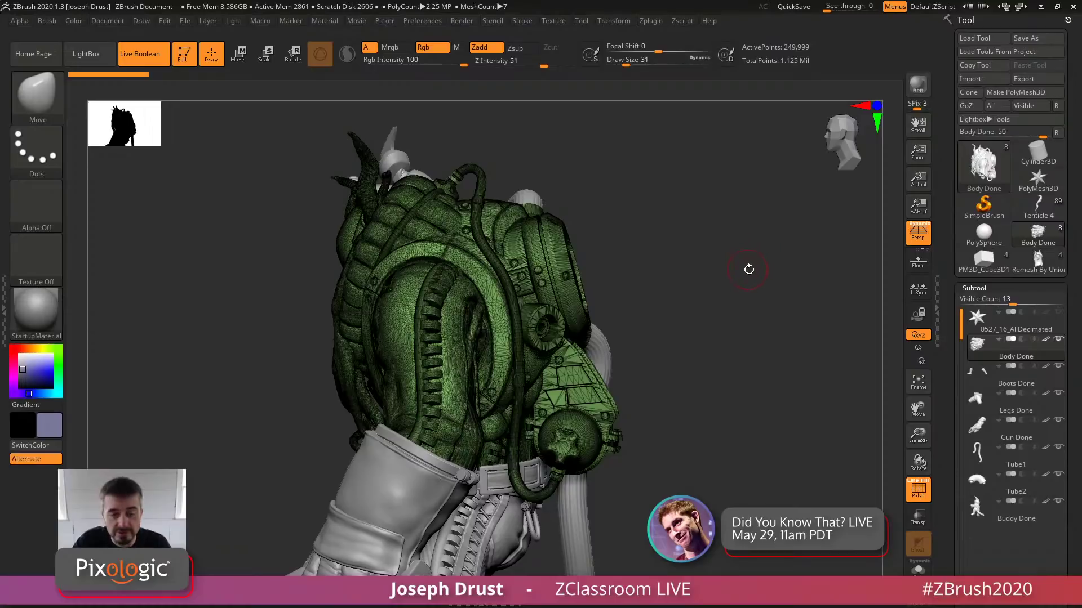
pyautogui.moveTo(749, 269); pyautogui.dragTo(757, 270)
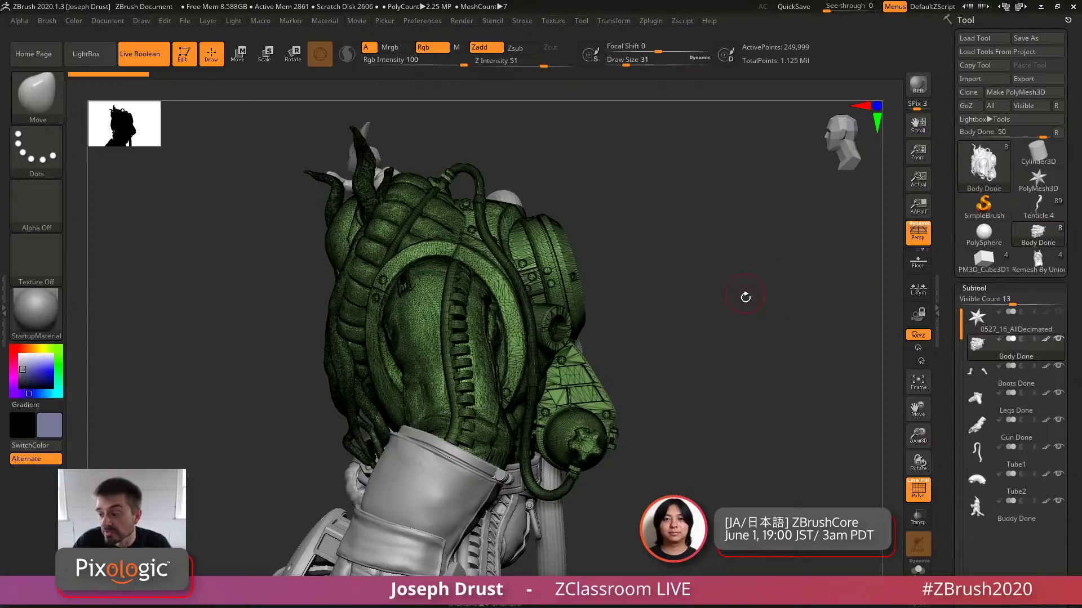
pyautogui.moveTo(746, 299); pyautogui.dragTo(711, 163)
# Open the Decimation Master plugin options and review its pre-process, decimation percentage and preset settings
pyautogui.click(657, 23)
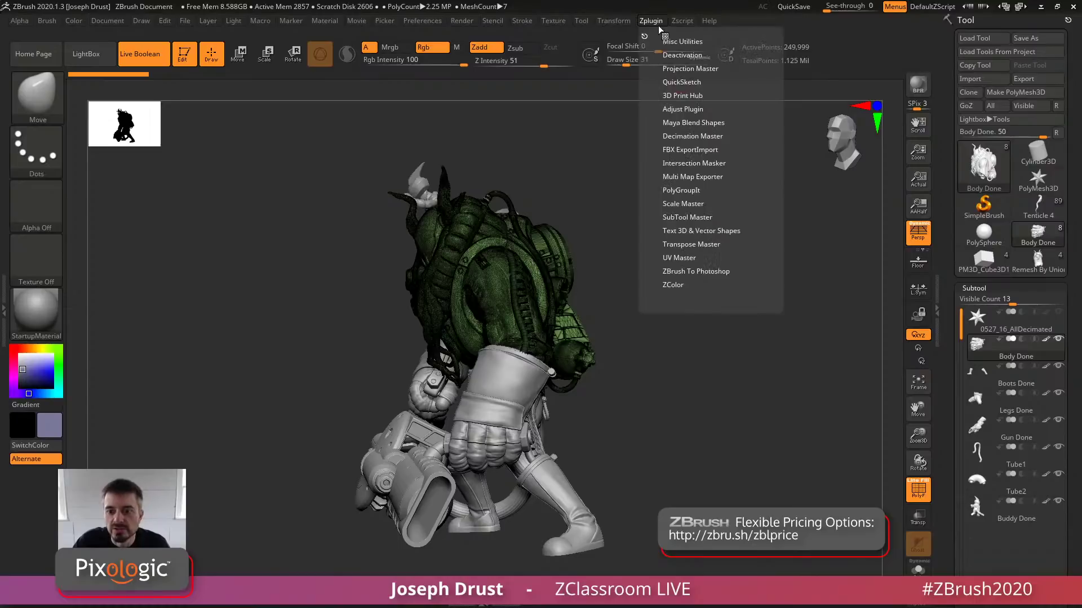
pyautogui.click(679, 137)
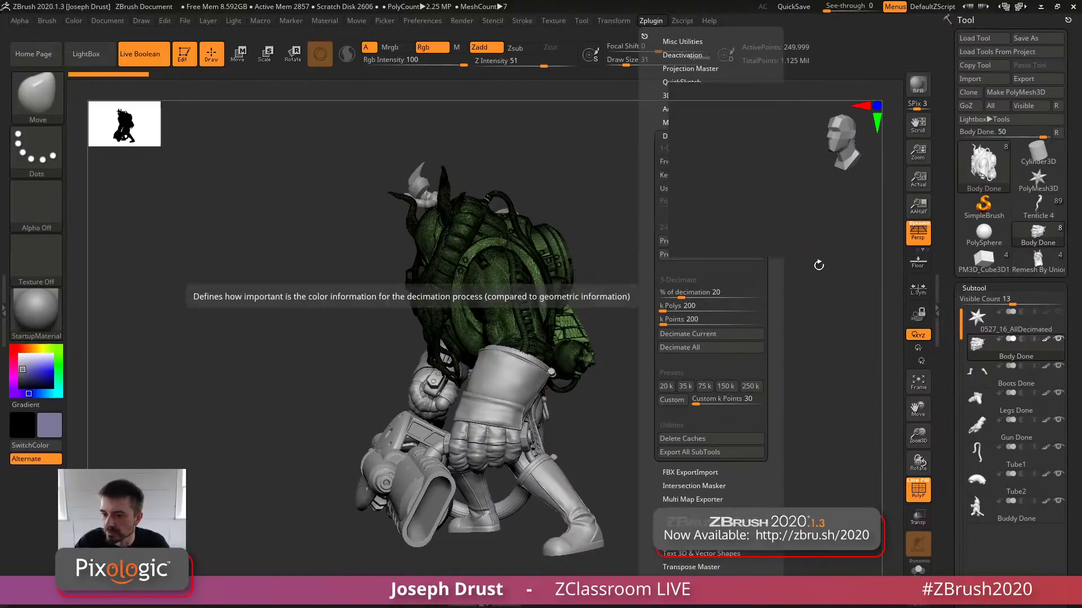
pyautogui.moveTo(700, 297); pyautogui.dragTo(729, 298)
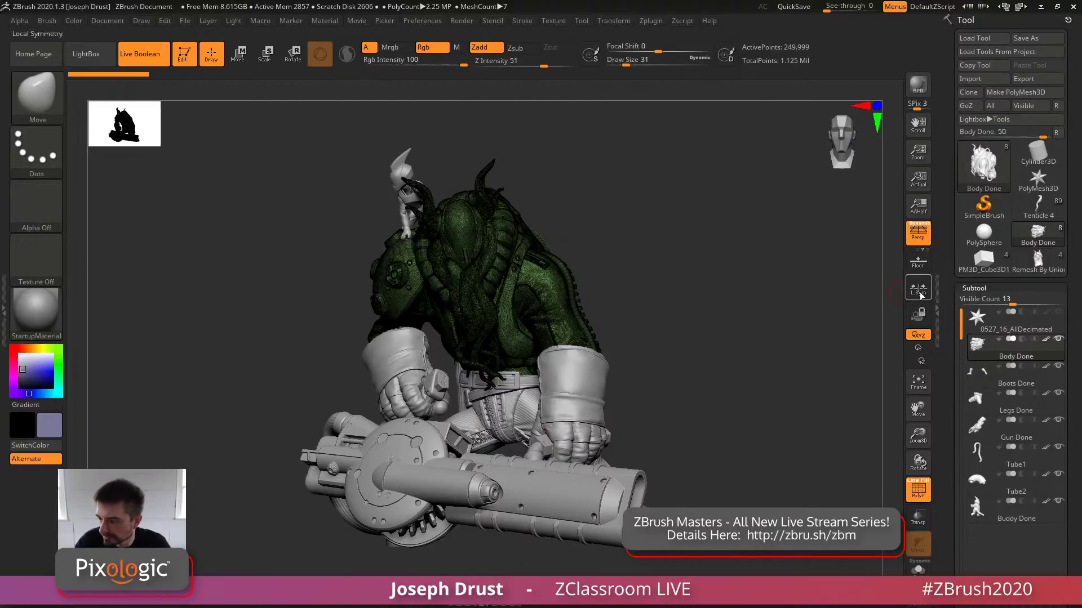
# Look at the full figure from the front with its wireframe, and turn off the polyframe display
pyautogui.moveTo(714, 258); pyautogui.dragTo(752, 265)
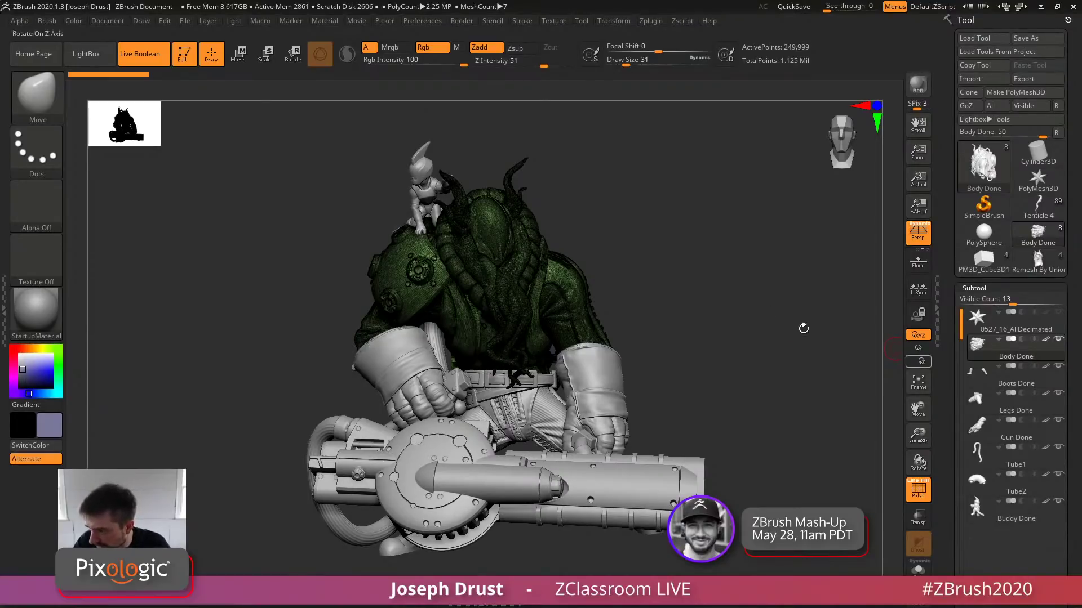
pyautogui.moveTo(771, 299); pyautogui.dragTo(524, 271)
pyautogui.click(913, 494)
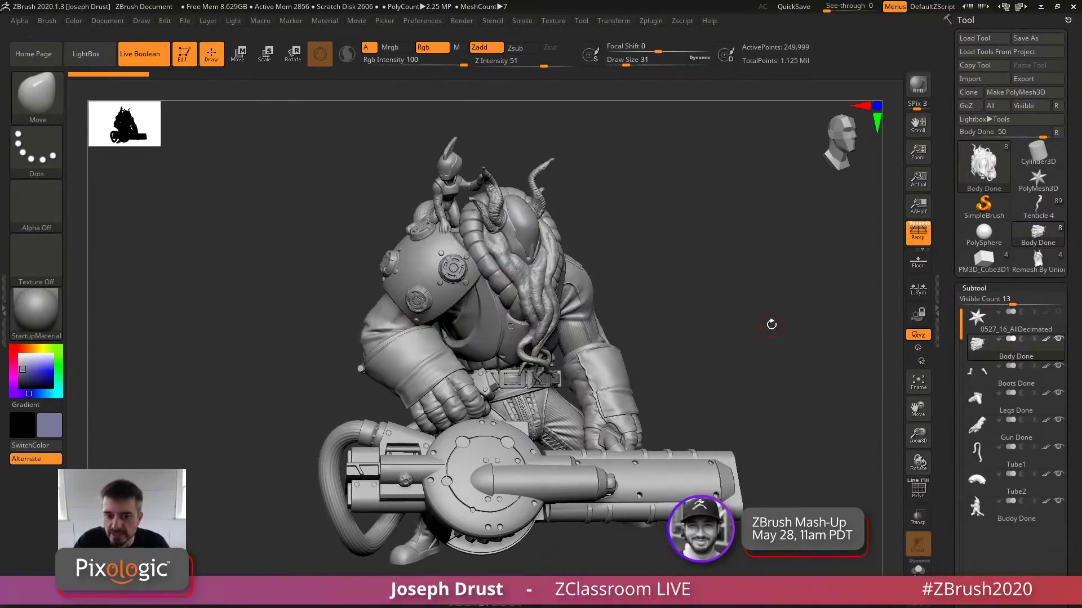
pyautogui.keyDown('alt'); pyautogui.moveTo(771, 324); pyautogui.dragTo(724, 347); pyautogui.keyUp('alt')
# Switch to the PolySphere tool, choose the SnakeHook brush with a draw size of 172, and enable Sculptris Pro
pyautogui.click(982, 235)
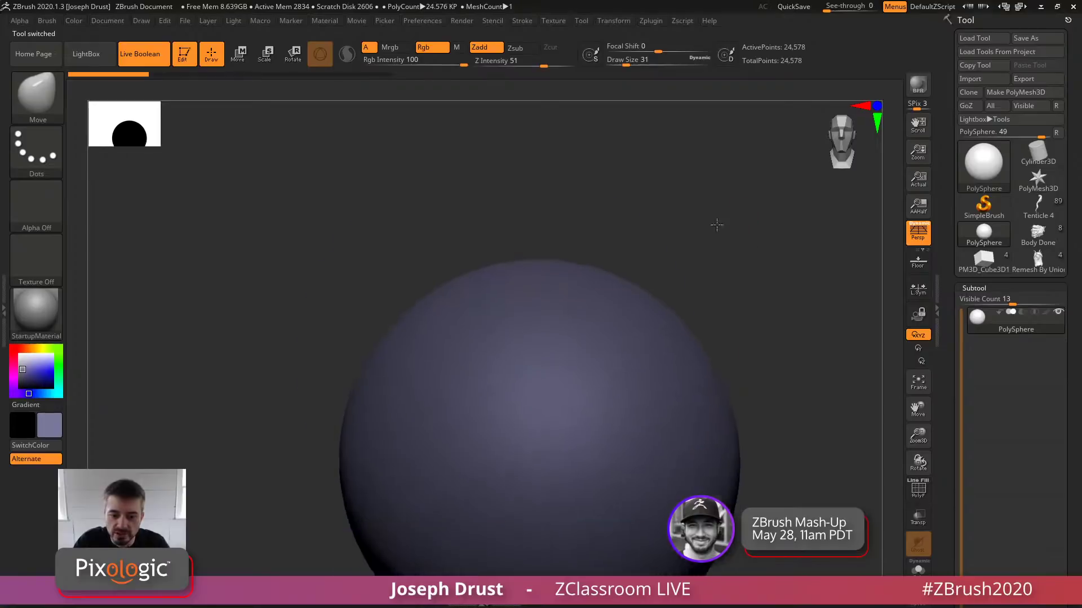
pyautogui.press('b')
pyautogui.press('h')
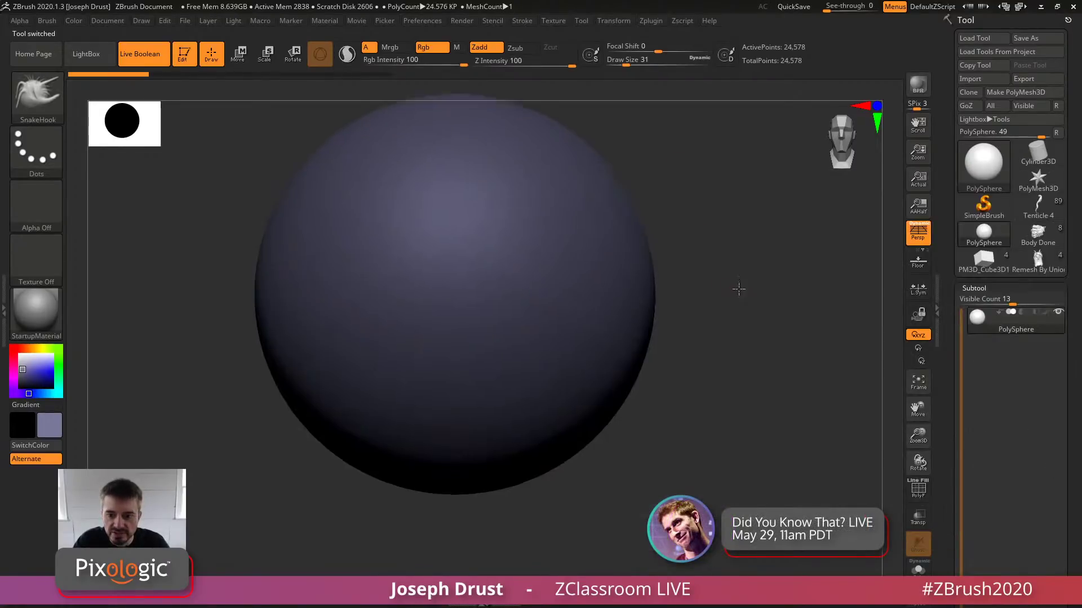
pyautogui.keyDown('alt'); pyautogui.moveTo(720, 284); pyautogui.dragTo(704, 243); pyautogui.keyUp('alt')
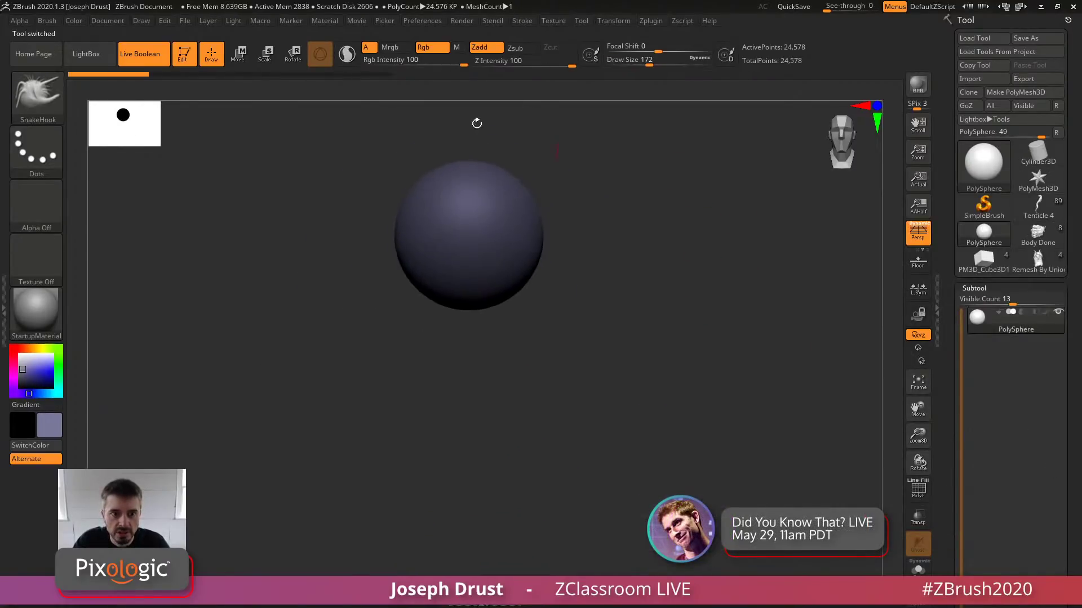
pyautogui.click(347, 57)
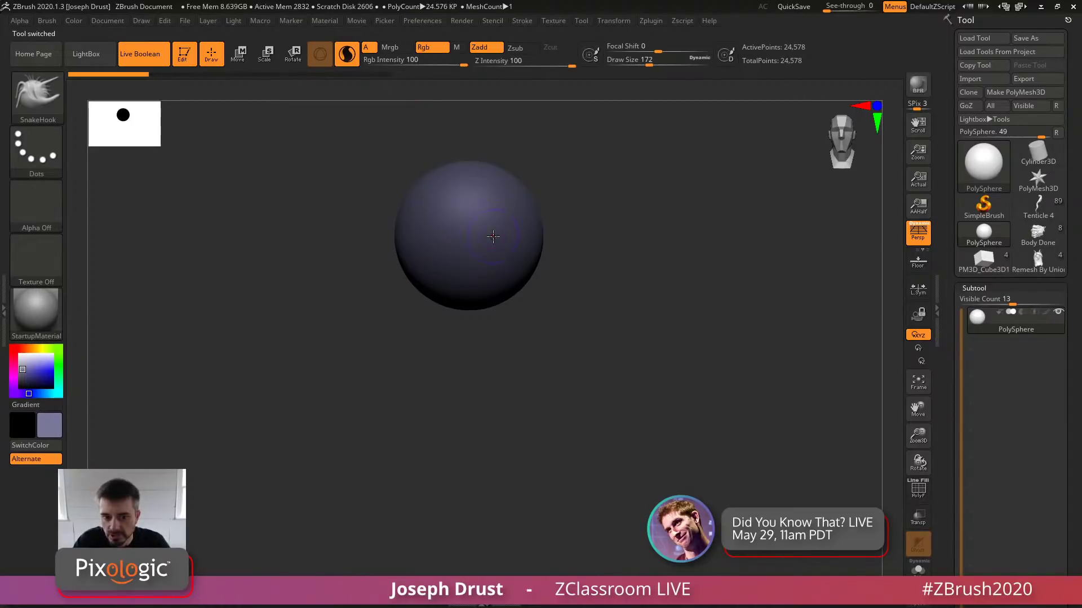
# Try to pull one long tentacle down from the sphere with SnakeHook and undo the stroke
pyautogui.moveTo(488, 247)
pyautogui.mouseDown()
pyautogui.moveTo(499, 338)
pyautogui.moveTo(493, 454)
pyautogui.mouseUp()
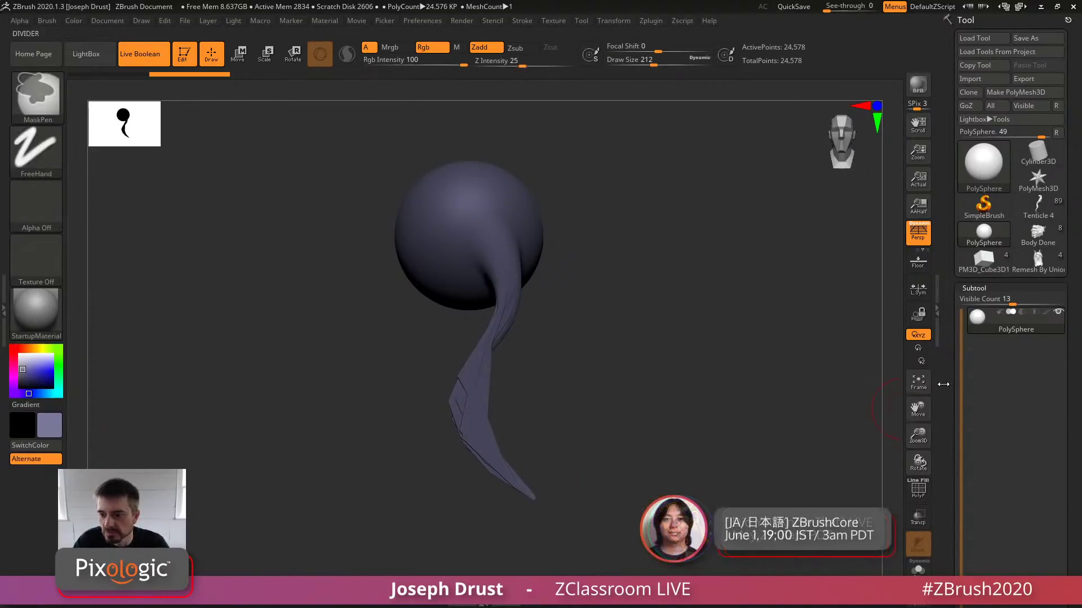
pyautogui.hotkey('ctrl', 'z')
# Delete the sphere's lower subdivision levels in its geometry settings
pyautogui.moveTo(945, 389); pyautogui.dragTo(944, 282)
pyautogui.moveTo(961, 465); pyautogui.dragTo(964, 413)
pyautogui.click(978, 449)
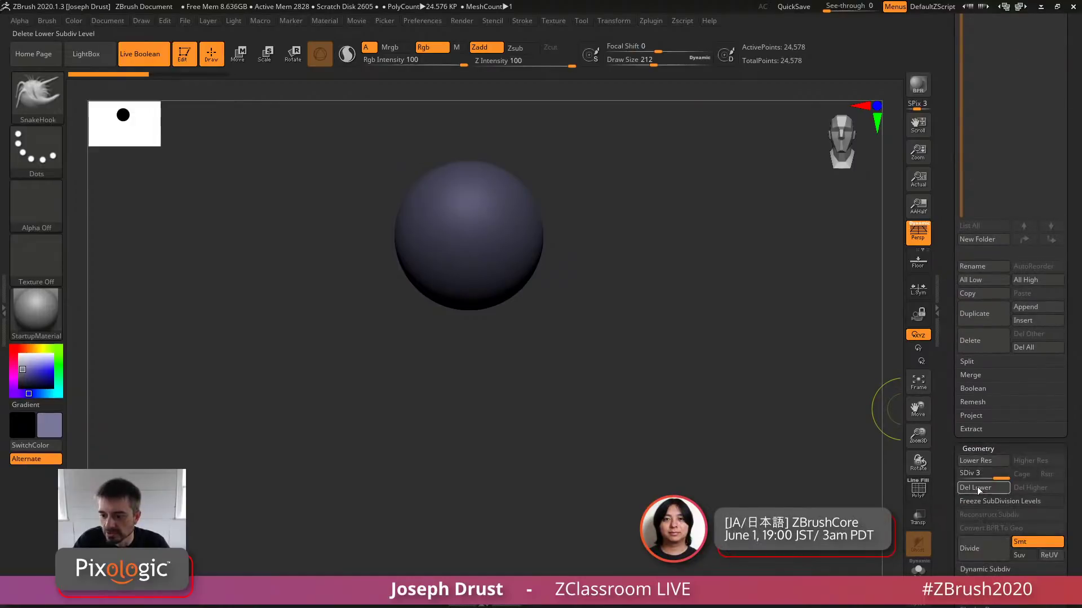
# Try a SnakeHook pull on the single-level sphere at draw size 305 and undo it
pyautogui.press('space')
pyautogui.press('space')
pyautogui.moveTo(502, 244)
pyautogui.mouseDown()
pyautogui.moveTo(546, 320)
pyautogui.moveTo(525, 397)
pyautogui.mouseUp()
pyautogui.hotkey('ctrl', 'z')
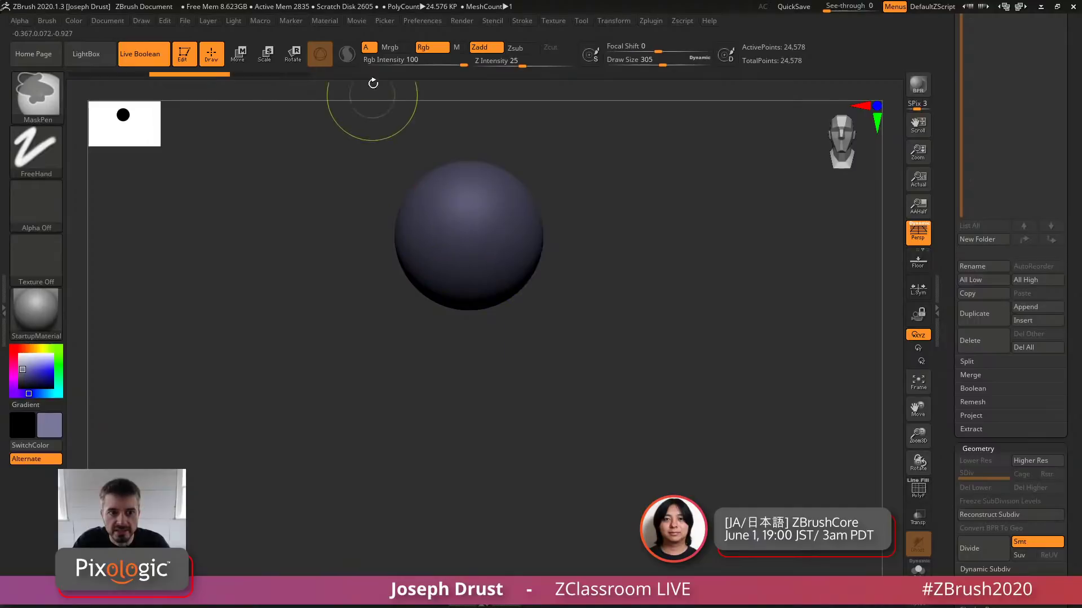
# Enable Sculptris Pro, pull three tentacles out of the sphere with SnakeHook at draw size 408, and smooth them into the body
pyautogui.click(347, 55)
pyautogui.press('space')
pyautogui.moveTo(500, 243)
pyautogui.mouseDown()
pyautogui.moveTo(513, 244)
pyautogui.moveTo(623, 375)
pyautogui.moveTo(621, 363)
pyautogui.moveTo(492, 490)
pyautogui.moveTo(489, 538)
pyautogui.moveTo(557, 469)
pyautogui.moveTo(615, 439)
pyautogui.moveTo(625, 370)
pyautogui.moveTo(572, 324)
pyautogui.moveTo(387, 302)
pyautogui.moveTo(383, 428)
pyautogui.mouseUp()
pyautogui.moveTo(382, 411)
pyautogui.keyDown('shift'); pyautogui.mouseDown()
pyautogui.moveTo(377, 374)
pyautogui.moveTo(469, 248)
pyautogui.moveTo(472, 380)
pyautogui.moveTo(459, 417)
pyautogui.mouseUp(); pyautogui.keyUp('shift')
pyautogui.moveTo(465, 389)
pyautogui.keyDown('shift'); pyautogui.mouseDown()
pyautogui.moveTo(478, 313)
pyautogui.moveTo(510, 268)
pyautogui.mouseUp(); pyautogui.keyUp('shift')
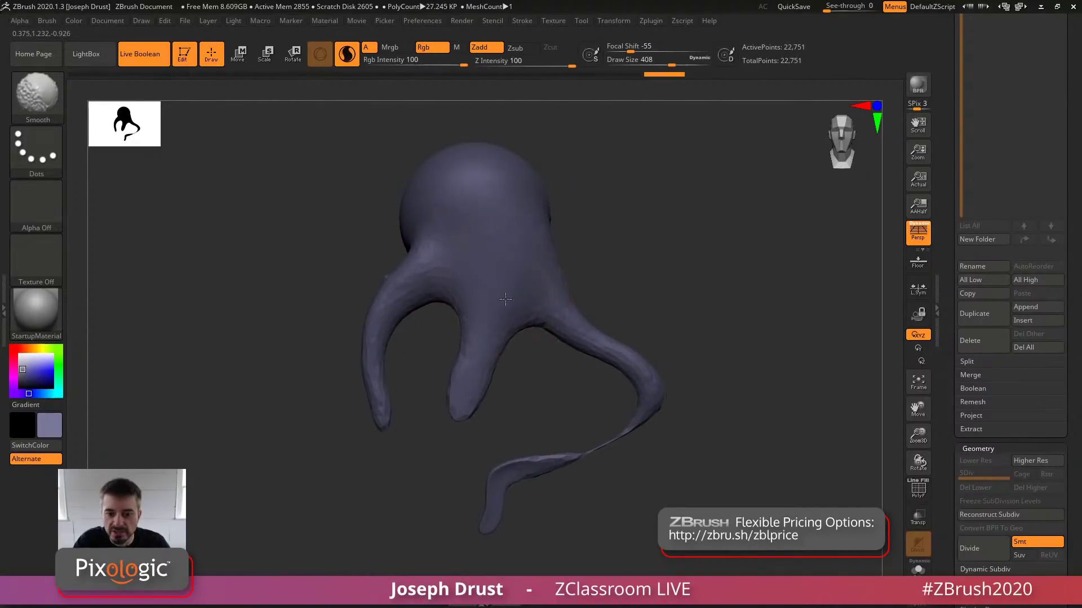
pyautogui.keyDown('shift'); pyautogui.moveTo(526, 340); pyautogui.dragTo(524, 282); pyautogui.keyUp('shift')
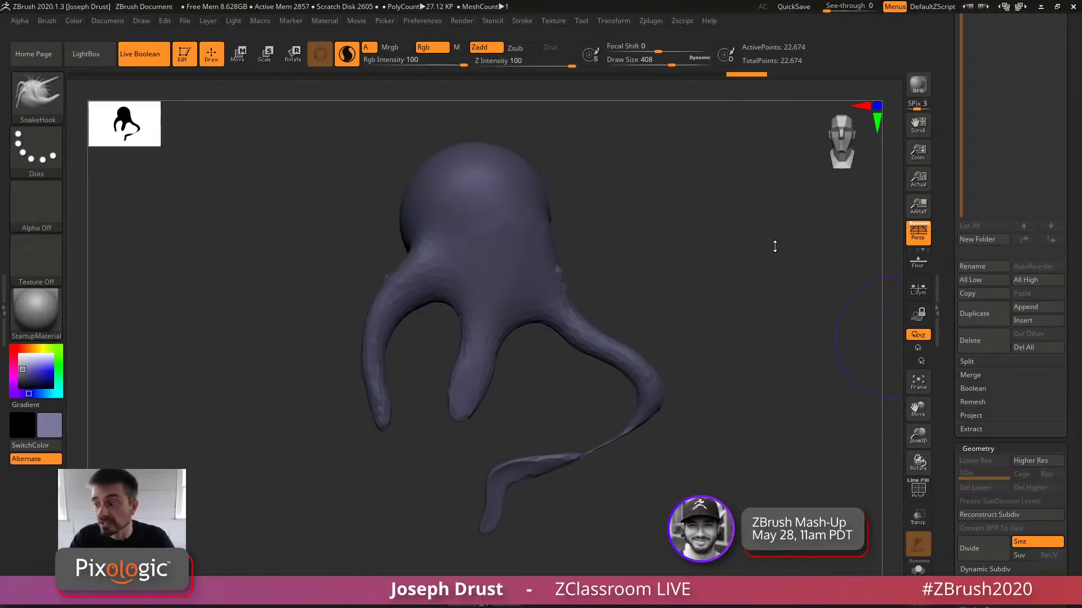
# Switch to the Tenticle 4 tool, set the draw size to 132, and examine the helmet, tentacles and chest from the front
pyautogui.moveTo(770, 285); pyautogui.dragTo(879, 288)
pyautogui.click(948, 303)
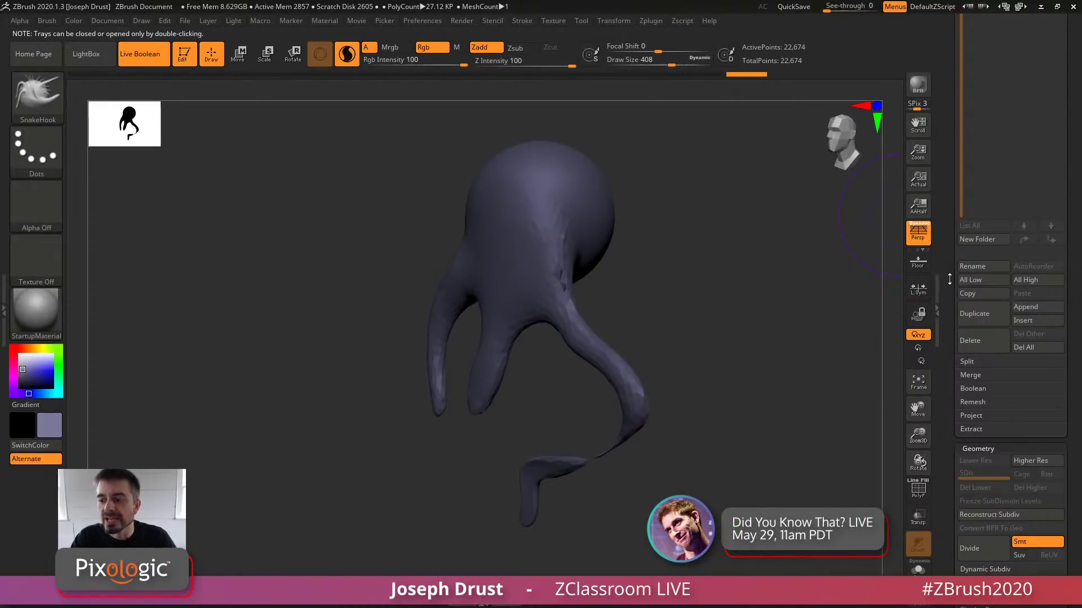
pyautogui.moveTo(949, 279); pyautogui.dragTo(947, 482)
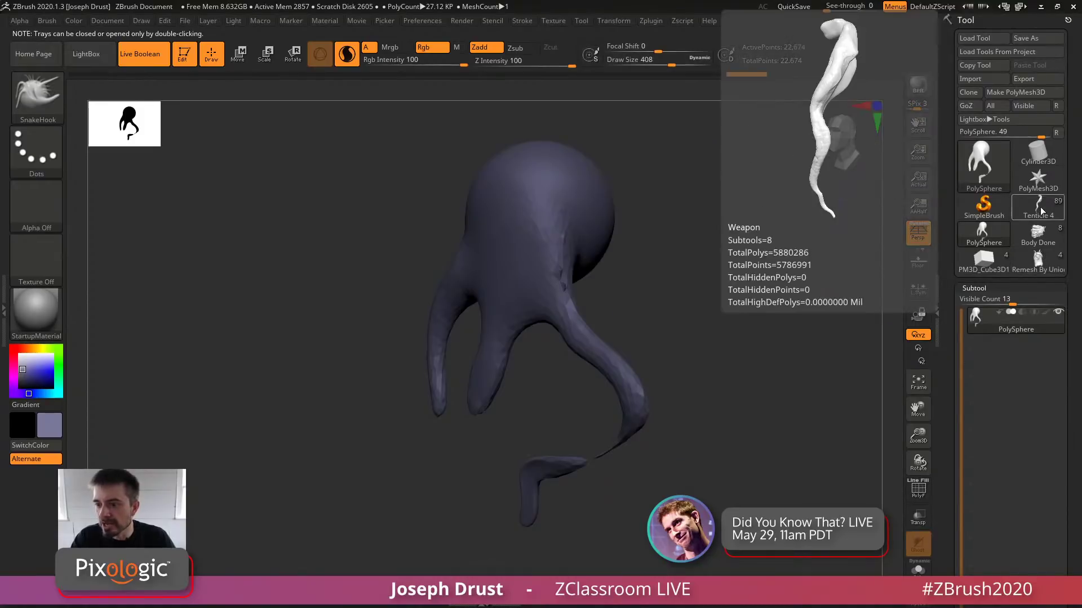
pyautogui.click(1039, 208)
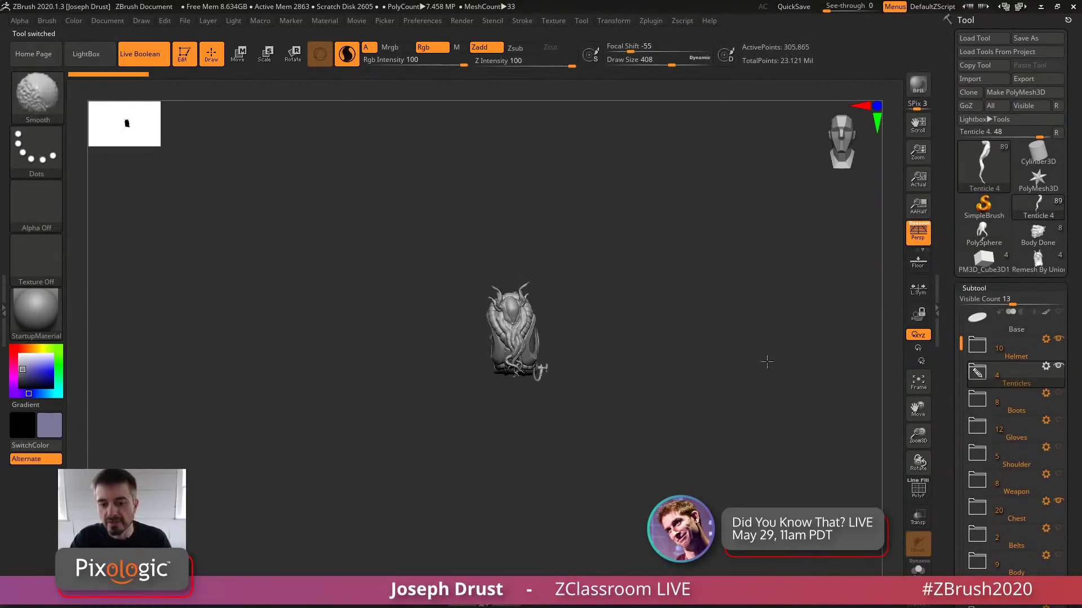
pyautogui.press('space')
pyautogui.moveTo(741, 357)
pyautogui.mouseDown()
pyautogui.moveTo(714, 358)
pyautogui.moveTo(768, 325)
pyautogui.mouseUp()
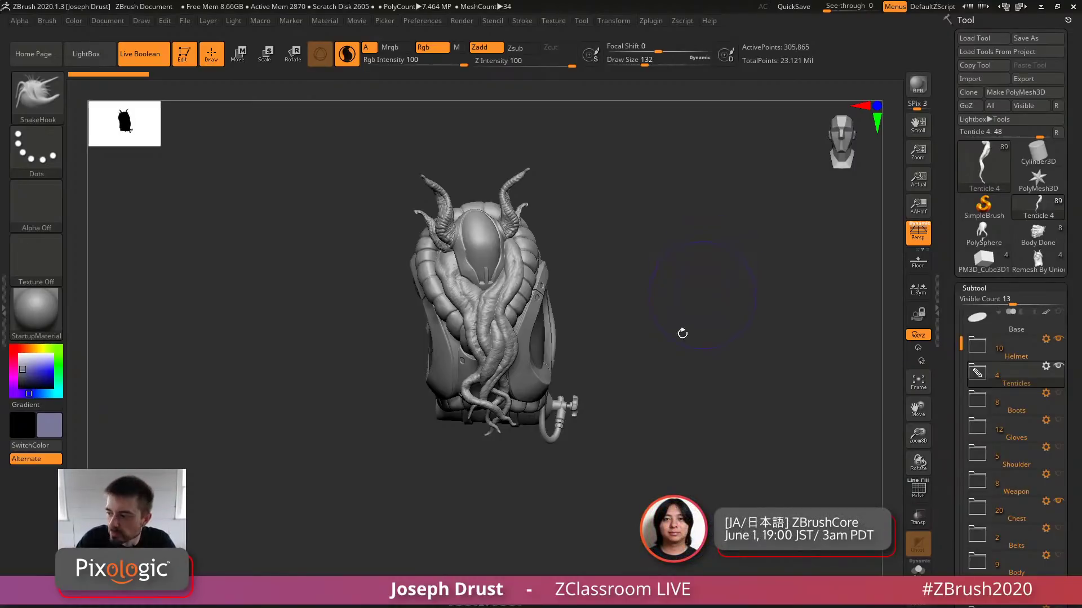
pyautogui.moveTo(644, 302); pyautogui.dragTo(663, 297)
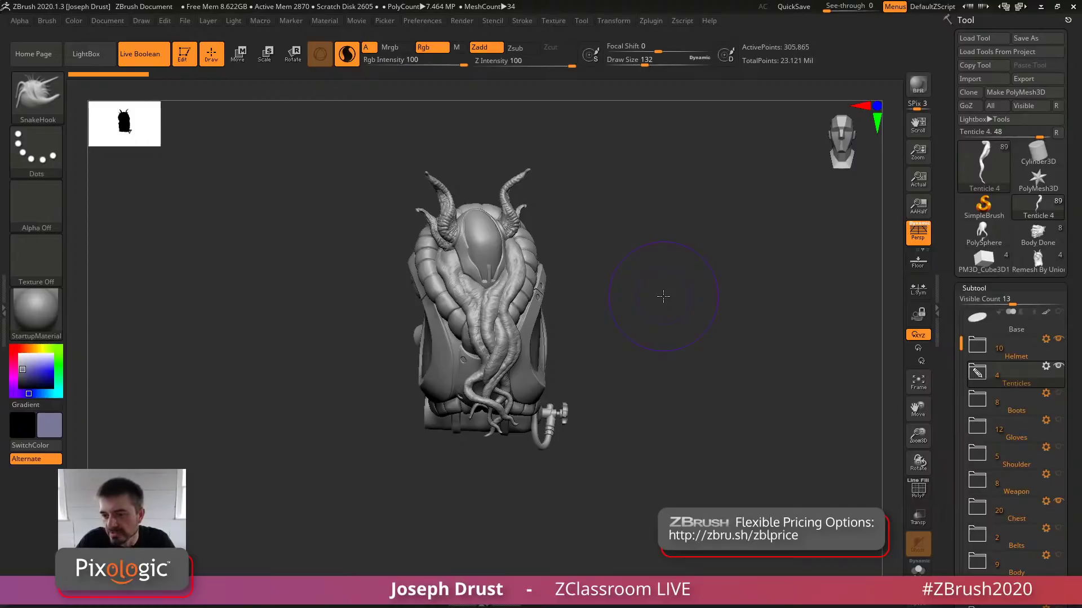
# Return to the Body Done tool and look over the complete assembled figure, its shoulder companion and gun
pyautogui.click(1017, 229)
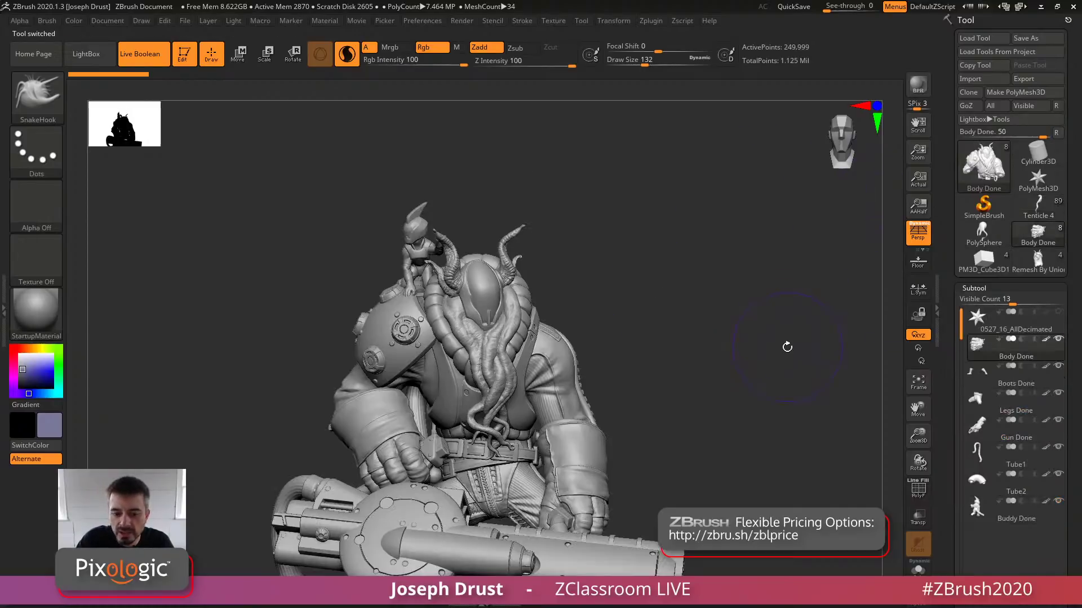
pyautogui.moveTo(755, 398); pyautogui.dragTo(548, 297)
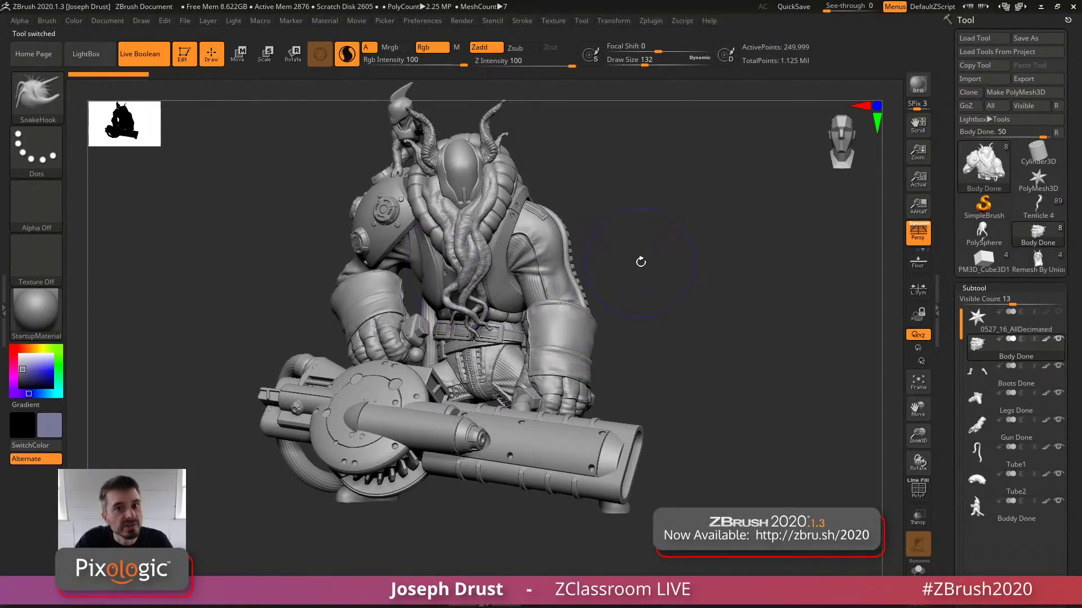
pyautogui.moveTo(641, 262); pyautogui.dragTo(646, 254)
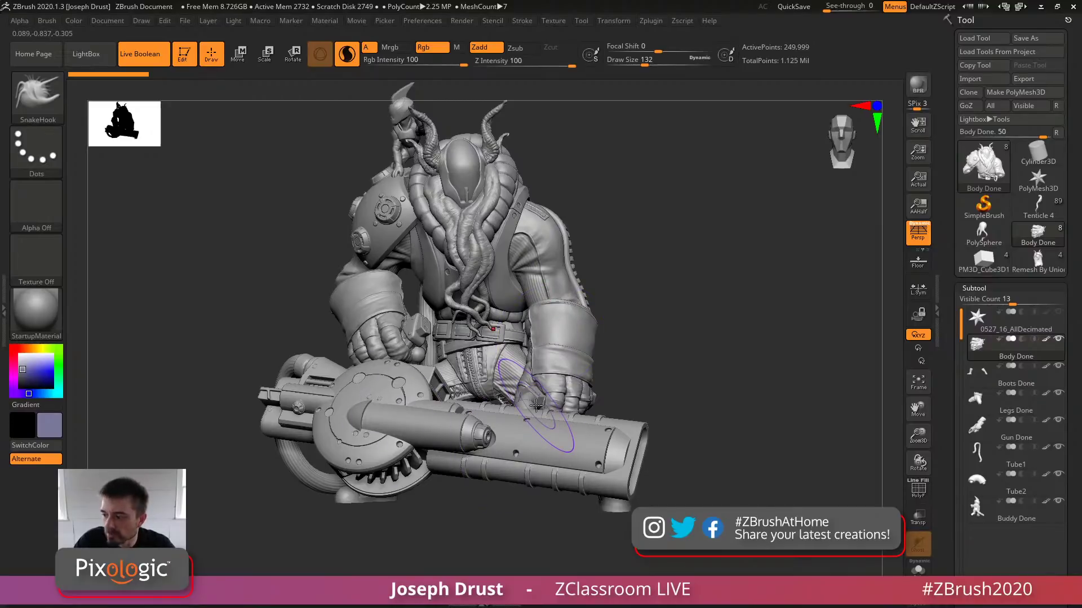
# Examine the assembled diver figure and its weapon from several angles
pyautogui.moveTo(708, 369); pyautogui.dragTo(420, 327)
pyautogui.moveTo(705, 391); pyautogui.dragTo(648, 394)
pyautogui.moveTo(722, 336); pyautogui.dragTo(782, 309)
pyautogui.moveTo(671, 299); pyautogui.dragTo(675, 309)
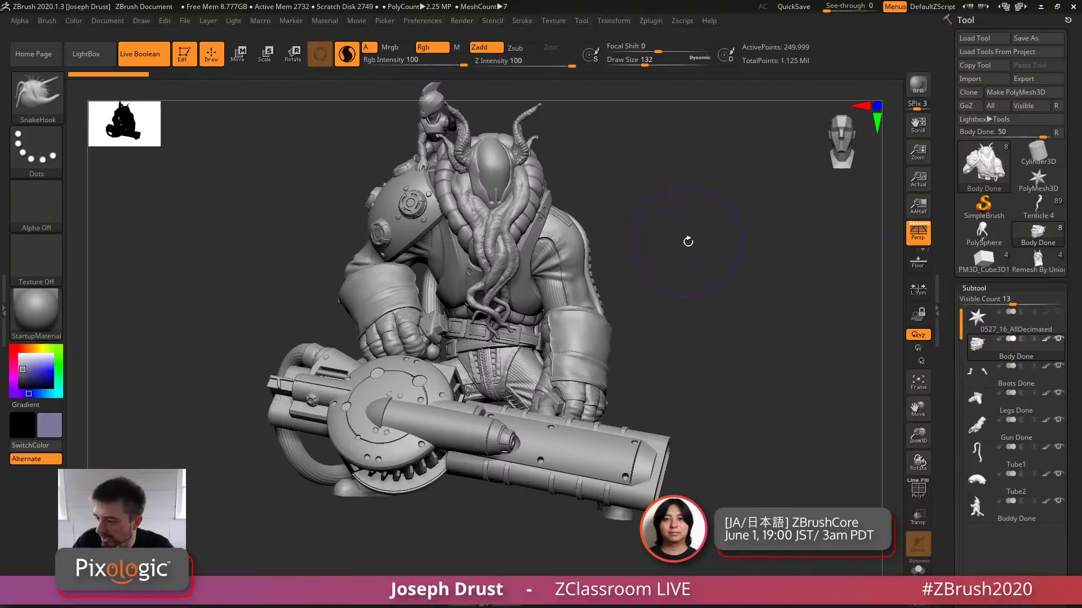
pyautogui.moveTo(733, 271)
pyautogui.mouseDown()
pyautogui.moveTo(698, 272)
pyautogui.moveTo(740, 279)
pyautogui.moveTo(733, 274)
pyautogui.mouseUp()
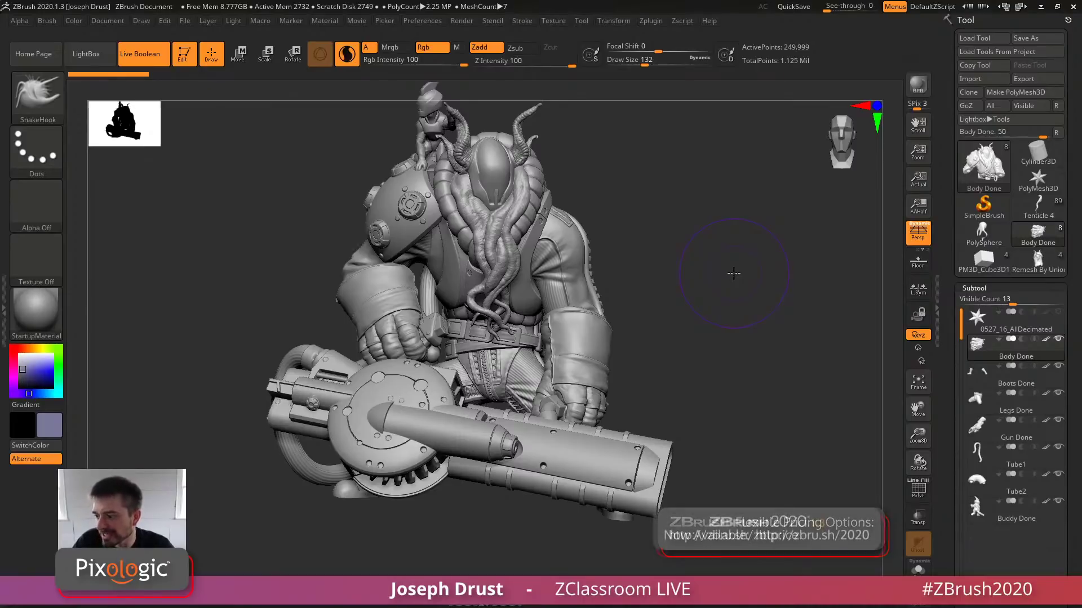
pyautogui.moveTo(724, 261)
pyautogui.mouseDown()
pyautogui.moveTo(736, 273)
pyautogui.moveTo(743, 262)
pyautogui.mouseUp()
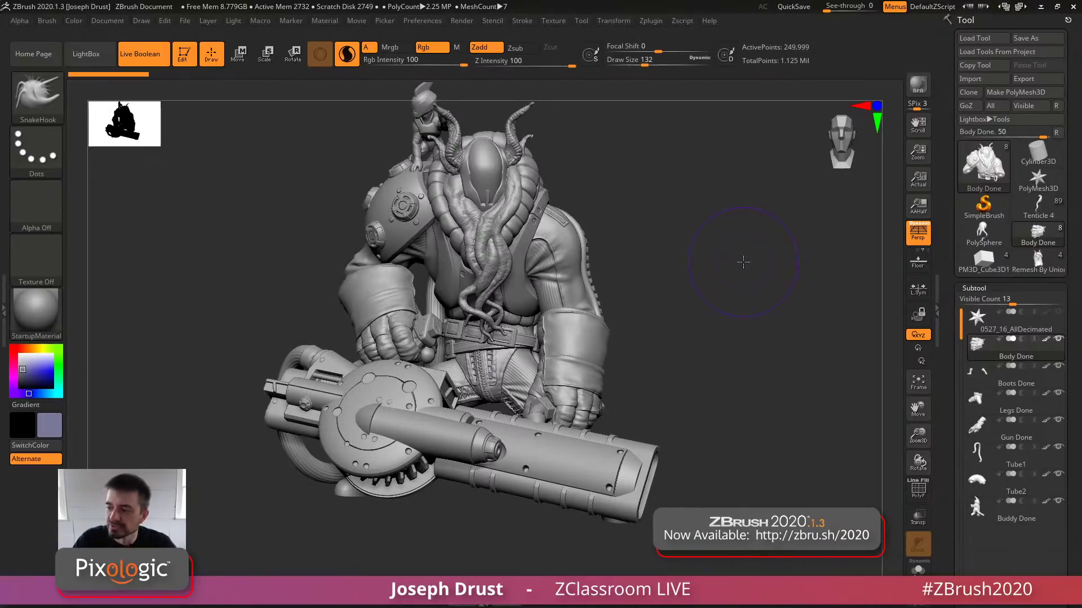
pyautogui.moveTo(746, 265)
pyautogui.mouseDown()
pyautogui.moveTo(527, 273)
pyautogui.moveTo(673, 279)
pyautogui.moveTo(735, 270)
pyautogui.moveTo(711, 290)
pyautogui.moveTo(746, 286)
pyautogui.moveTo(734, 286)
pyautogui.mouseUp()
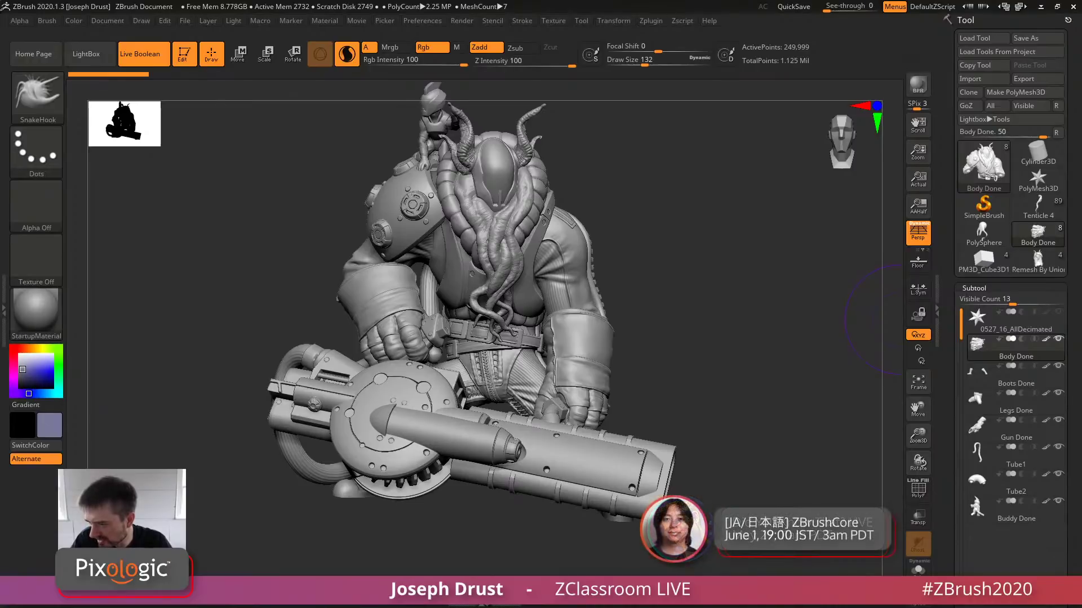
pyautogui.moveTo(785, 276); pyautogui.dragTo(773, 272)
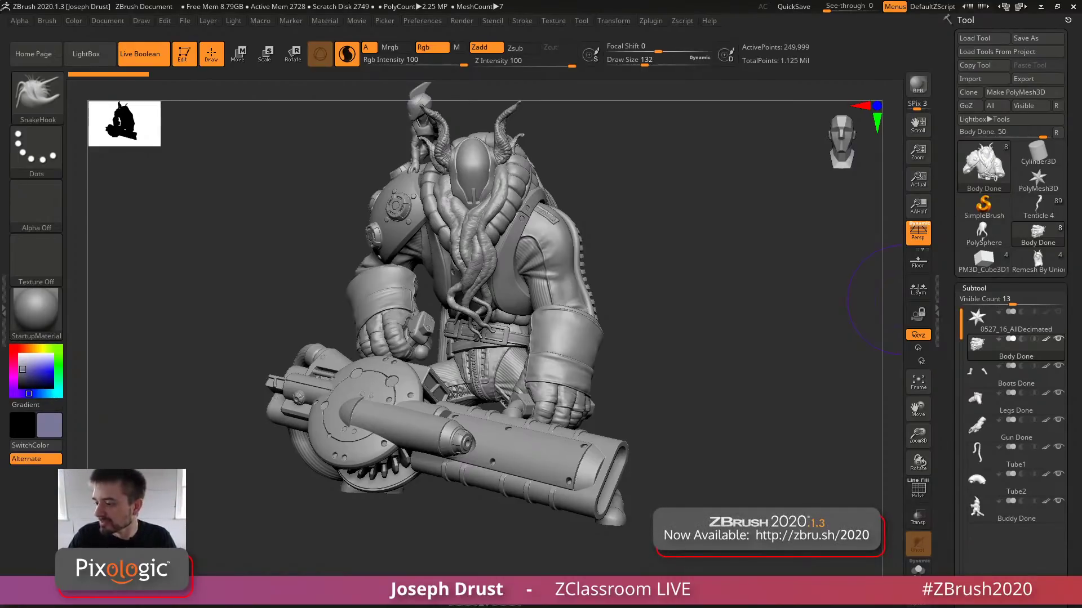
pyautogui.moveTo(768, 263); pyautogui.dragTo(811, 267)
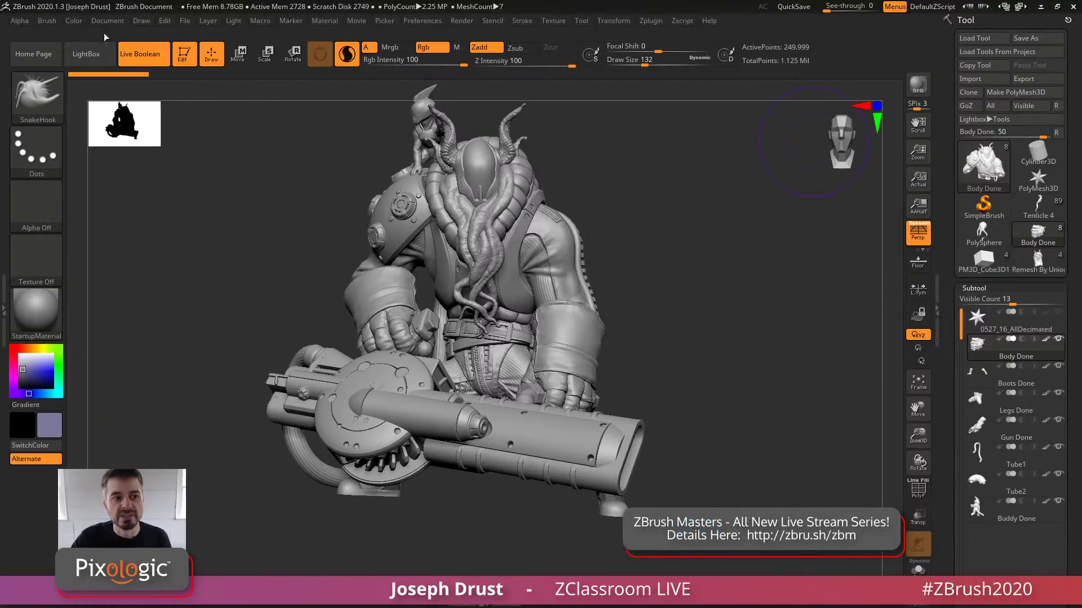
# Look up the Backface Auto Mask option in the SnakeHook brush's auto masking settings
pyautogui.click(46, 20)
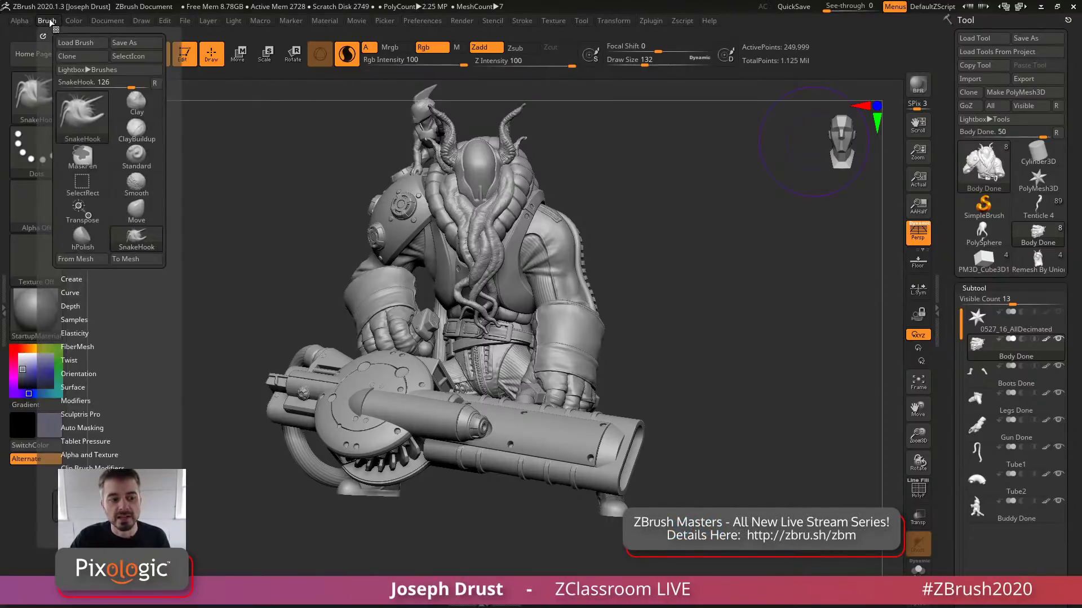
pyautogui.click(95, 427)
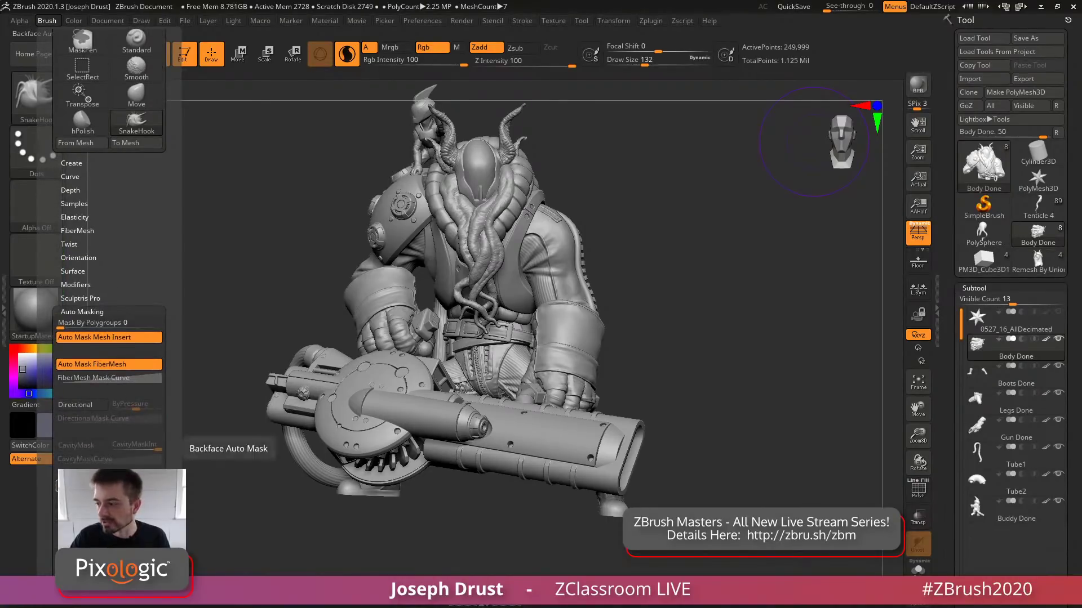
pyautogui.scroll(-1, 119, 238)
pyautogui.scroll(-6, 119, 237)
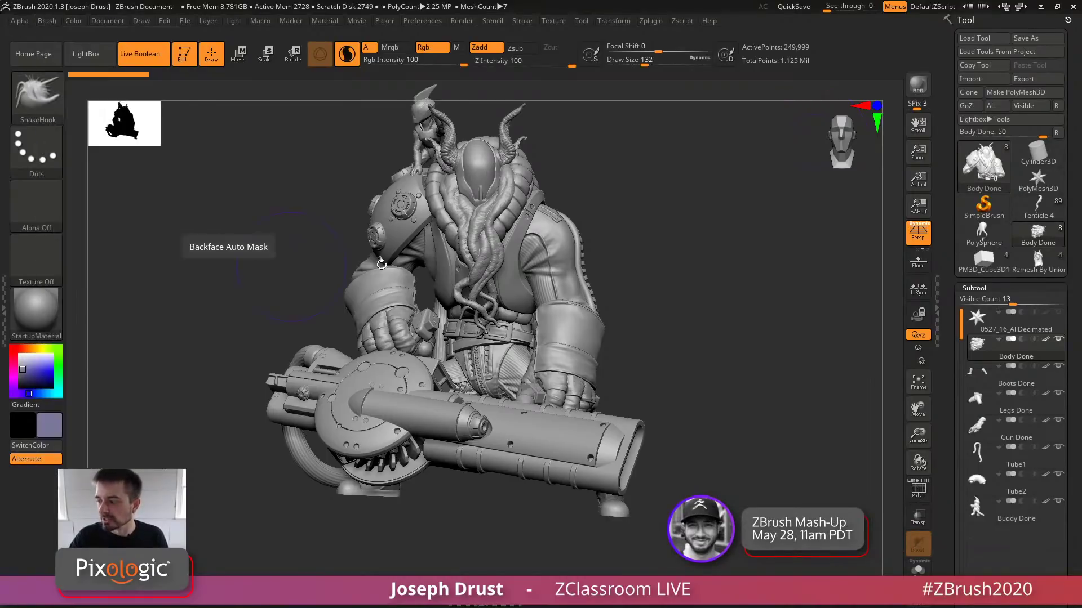
pyautogui.moveTo(682, 314); pyautogui.dragTo(711, 300)
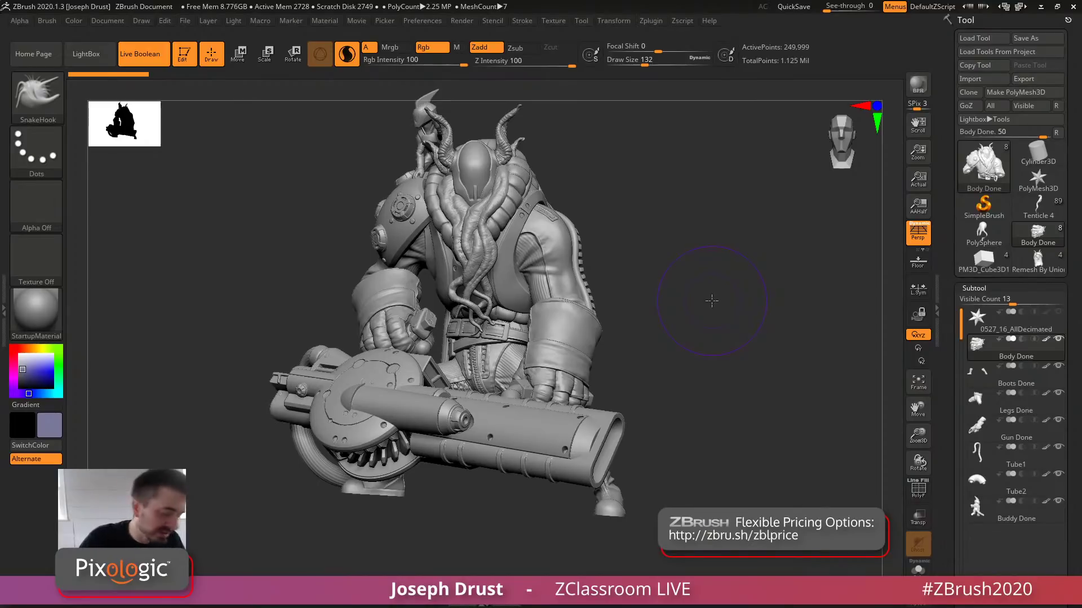
pyautogui.moveTo(720, 295); pyautogui.dragTo(724, 287)
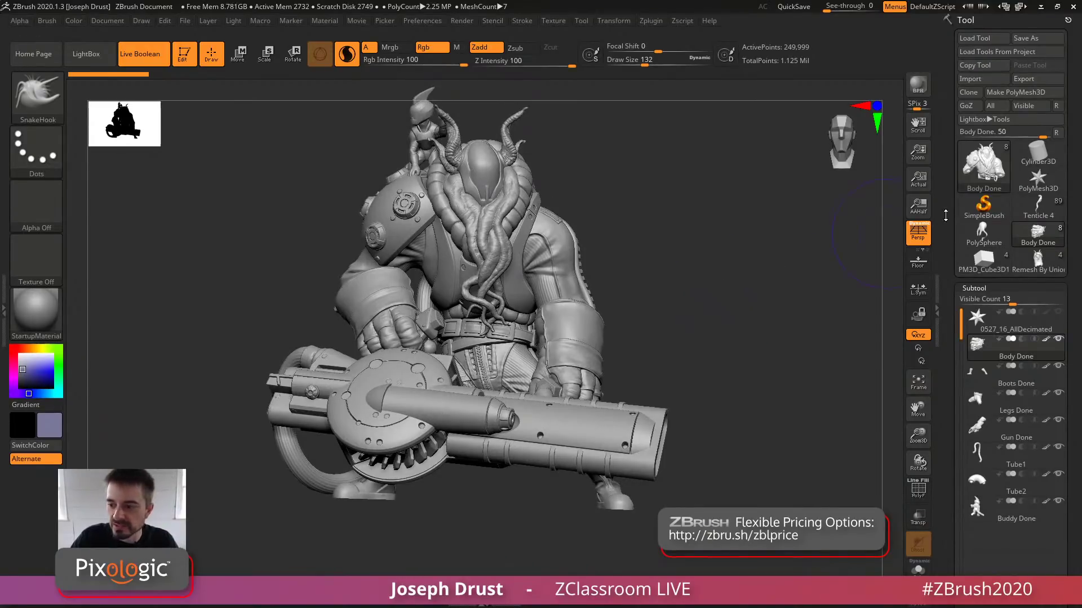
# Load the 0527_03_HolesFilled.ZTL tool into the current project
pyautogui.press(',')
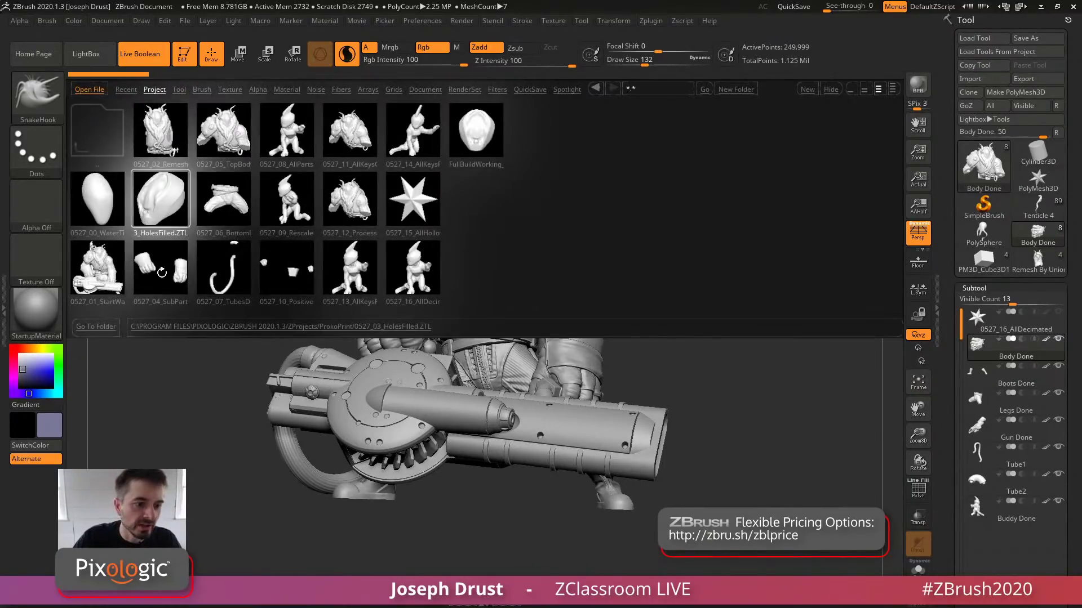
pyautogui.doubleClick(167, 208)
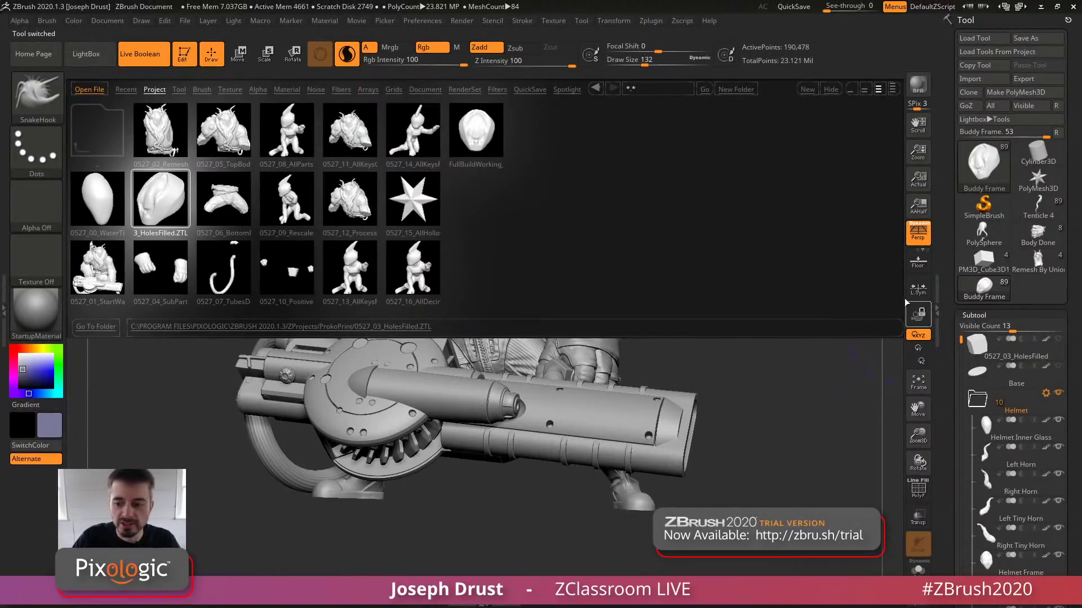
# Open the DynaMesh_Sphere_128 project without saving changes to the current one
pyautogui.press(',')
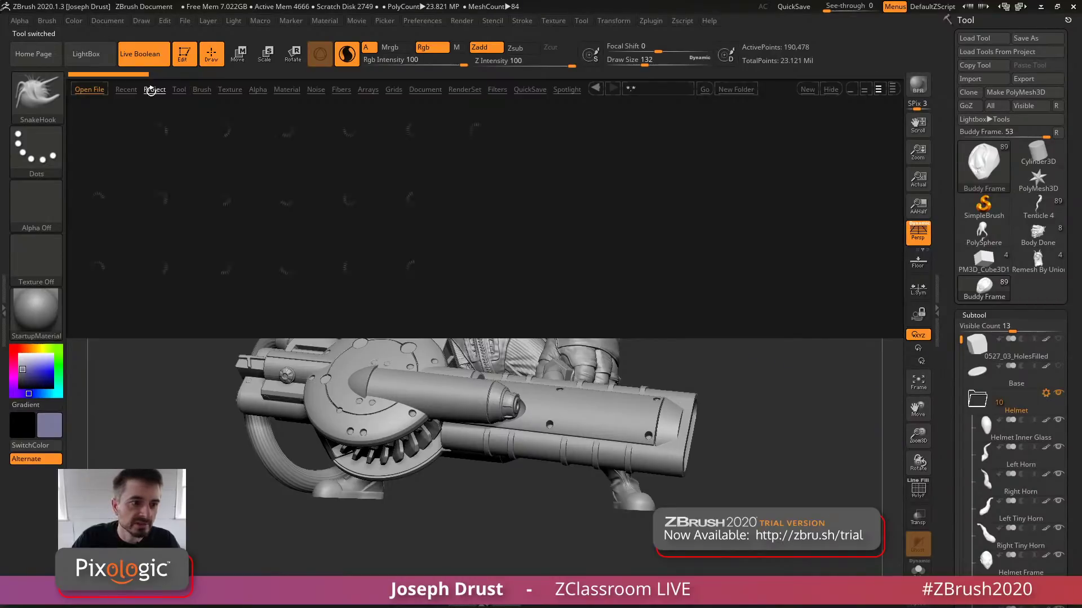
pyautogui.click(152, 90)
pyautogui.click(789, 209)
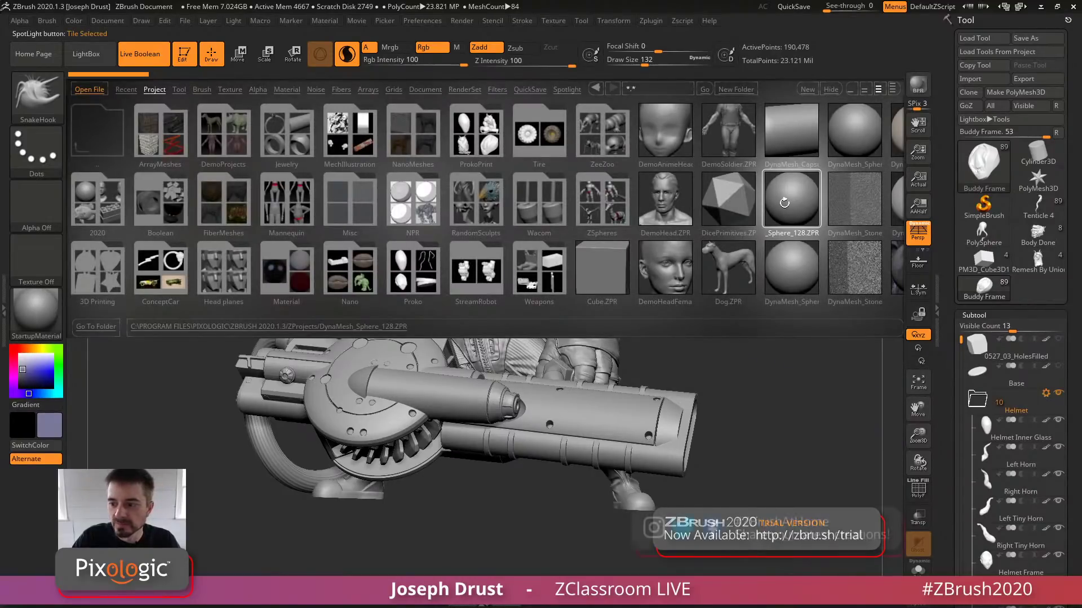
pyautogui.click(1038, 264)
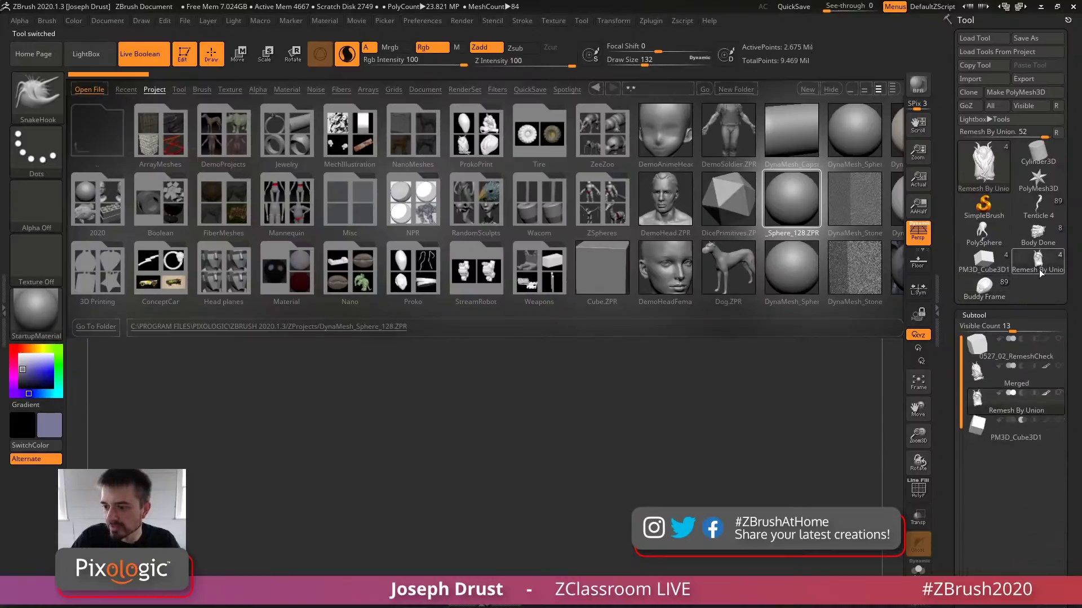
pyautogui.scroll(-5, 965, 357)
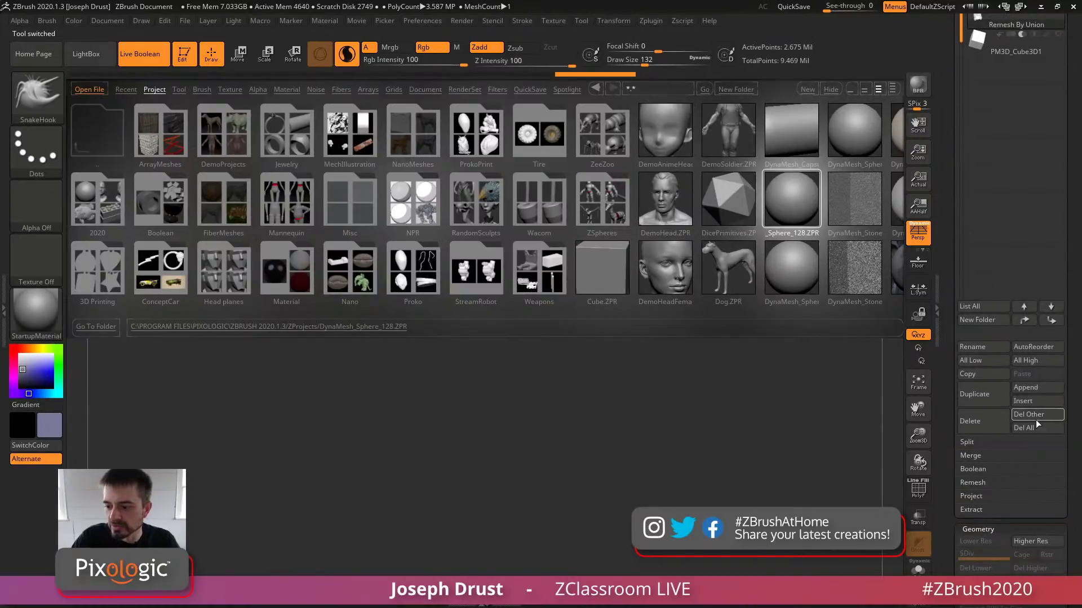
pyautogui.scroll(5, 1006, 333)
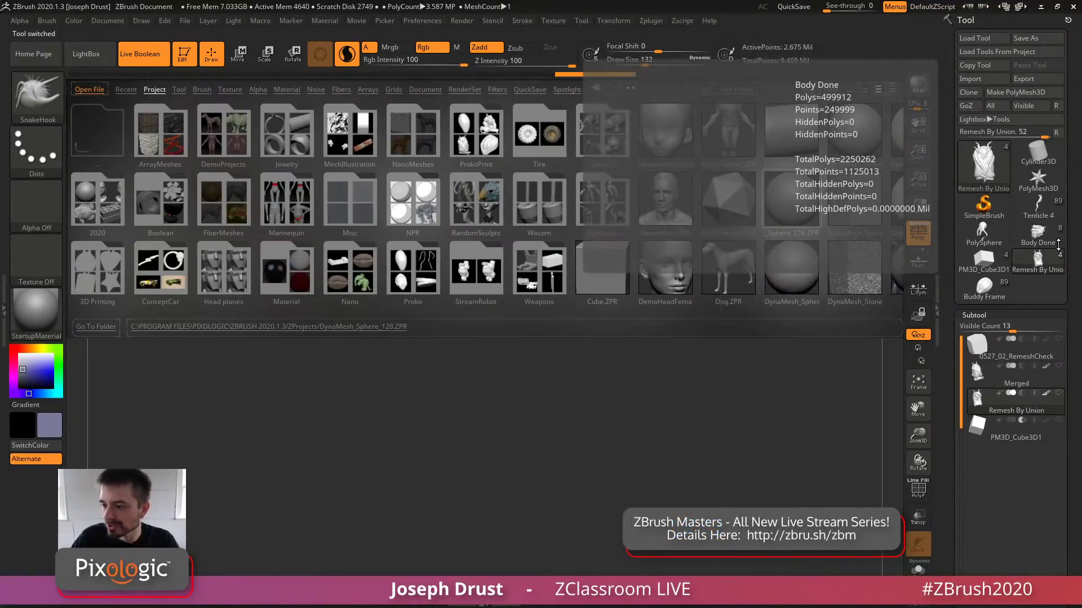
pyautogui.click(994, 240)
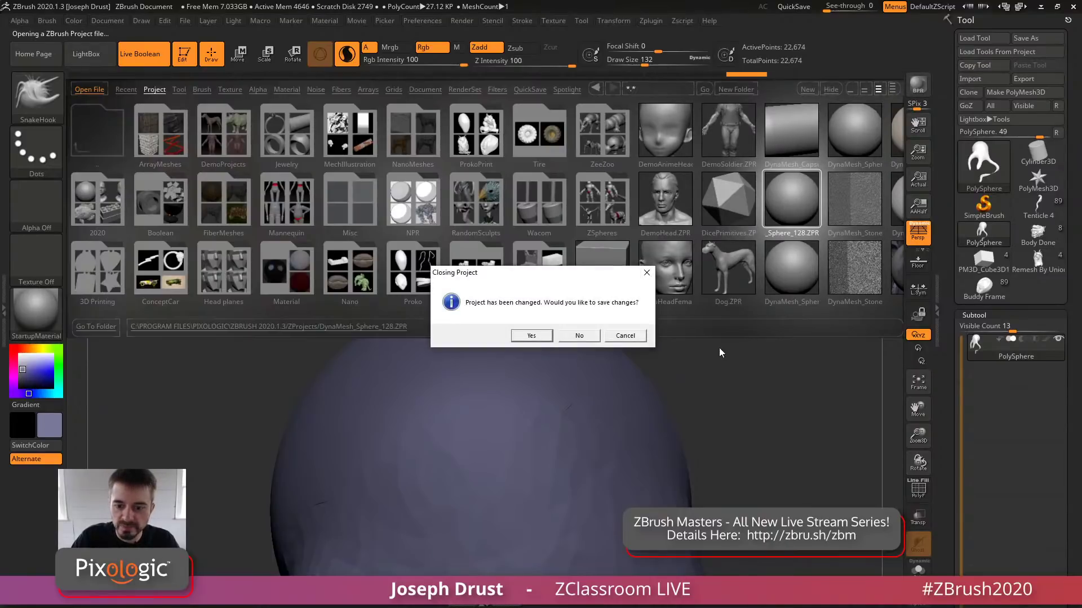
pyautogui.click(571, 336)
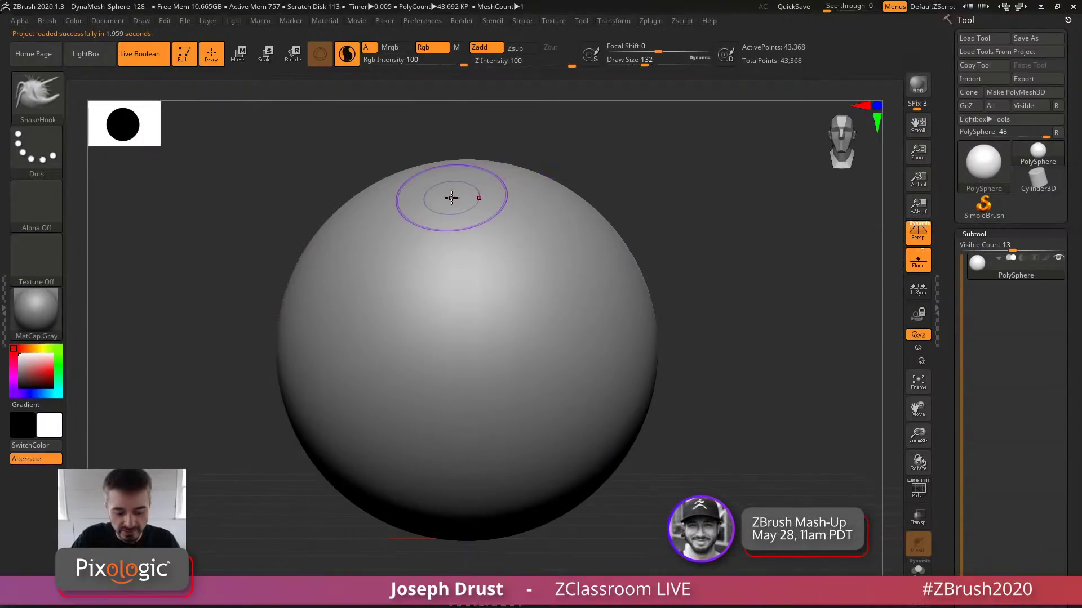
# Load the 0527_03_HolesFilled tool from the ProkoPrint project folder
pyautogui.press(',')
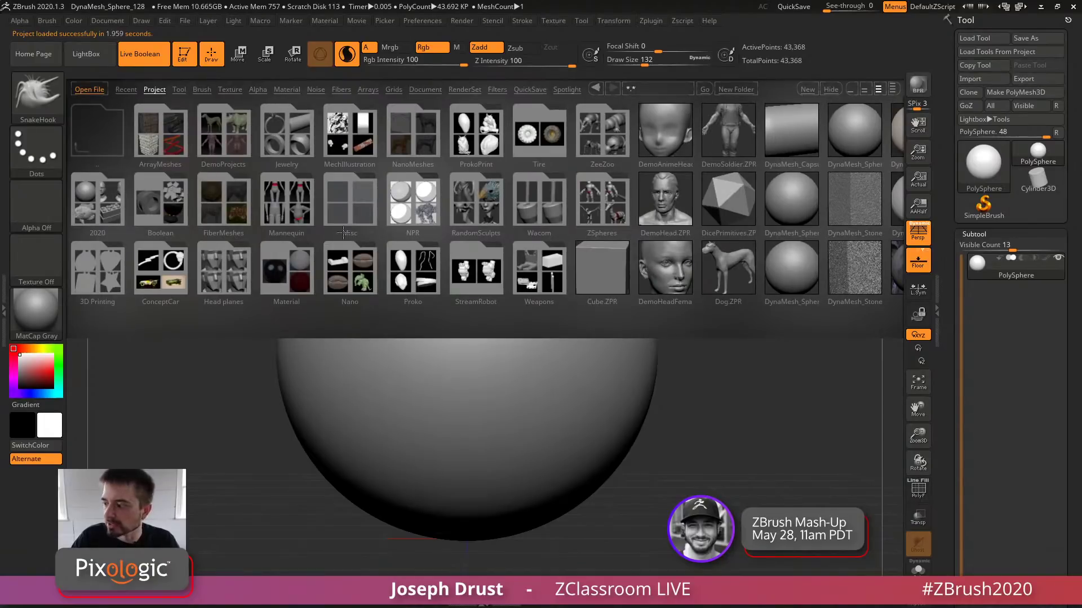
pyautogui.click(479, 207)
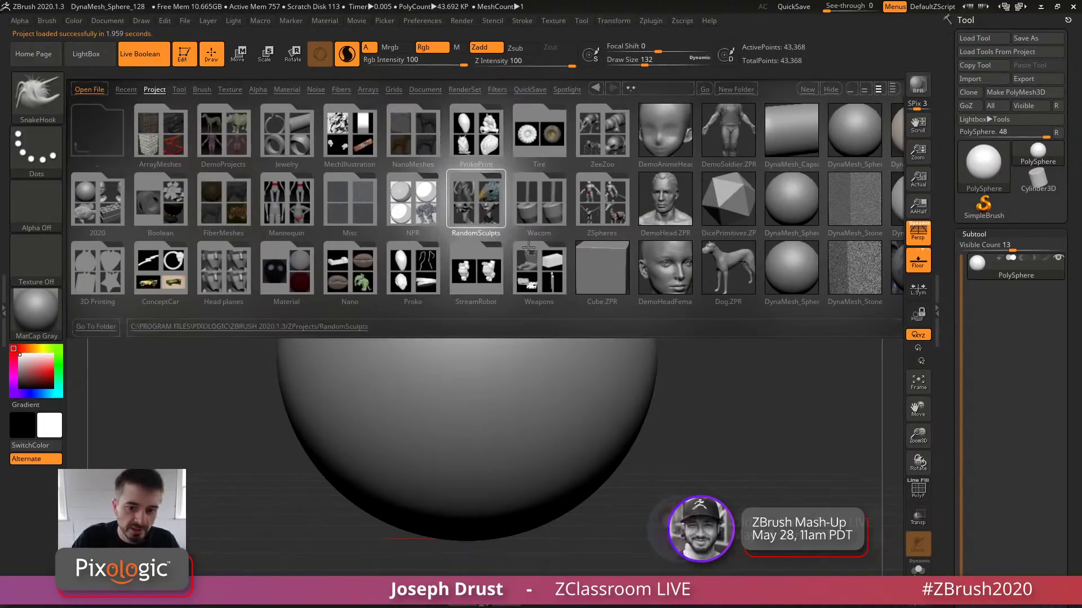
pyautogui.doubleClick(462, 129)
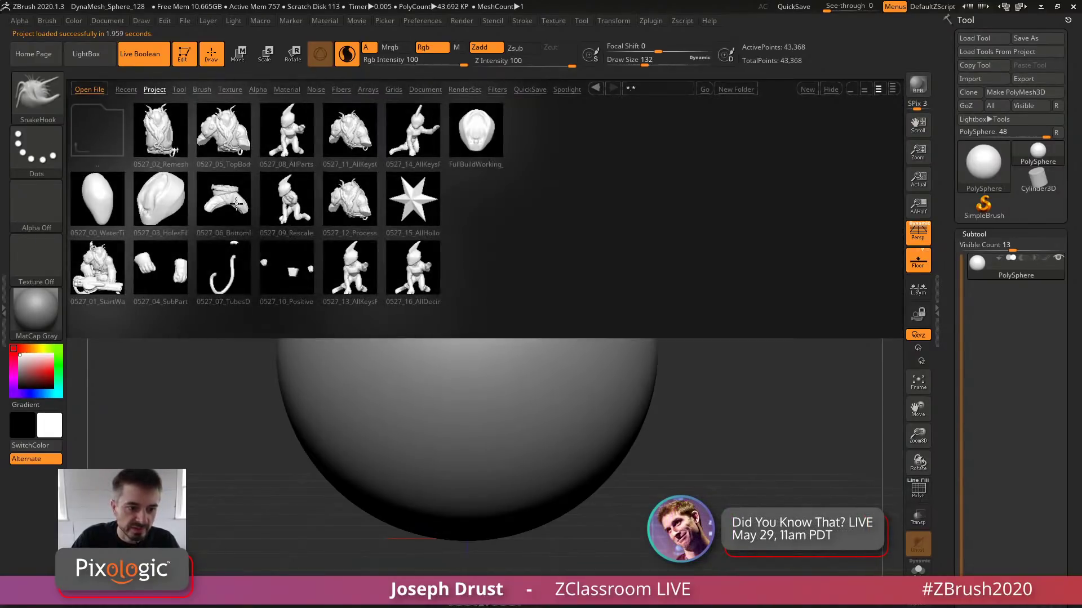
pyautogui.doubleClick(161, 201)
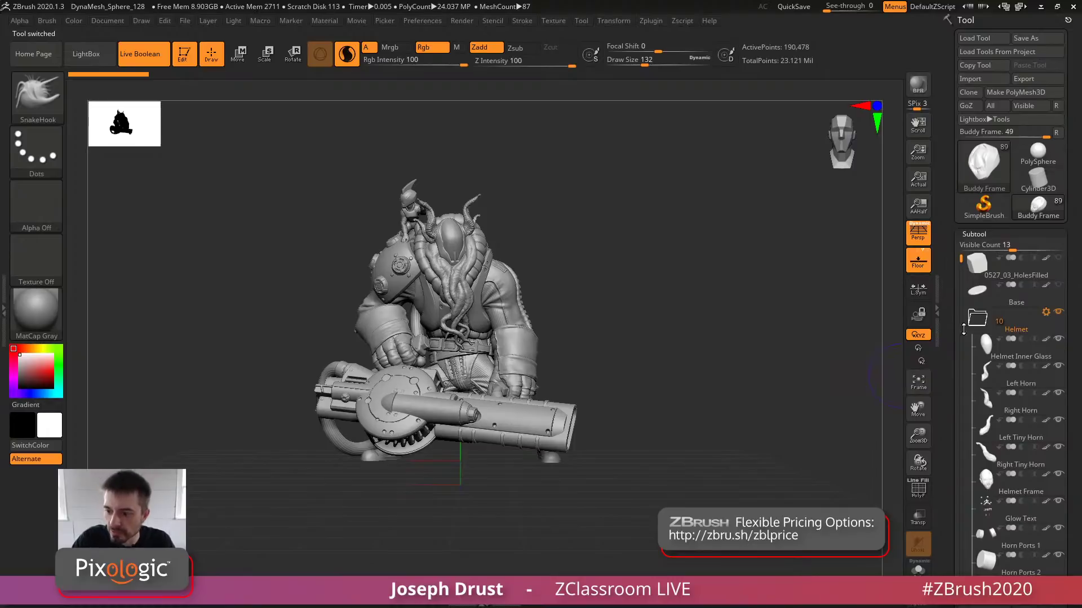
# Collapse the subtool folders and hide the floor grid
pyautogui.click(978, 320)
pyautogui.moveTo(676, 332); pyautogui.dragTo(673, 334)
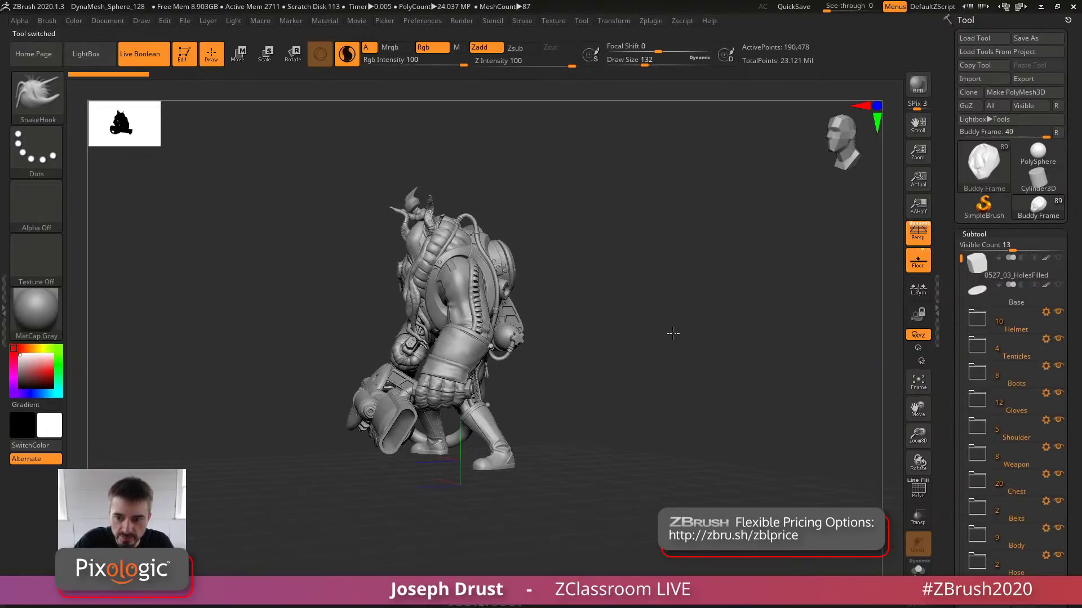
pyautogui.click(913, 264)
pyautogui.moveTo(770, 321); pyautogui.dragTo(778, 317)
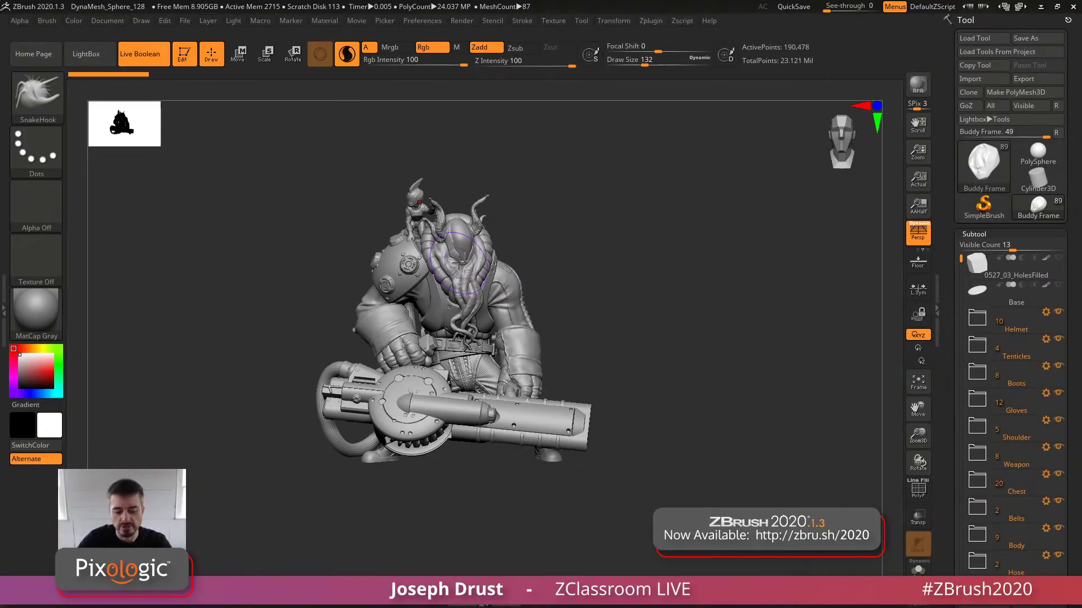
pyautogui.moveTo(562, 307)
pyautogui.mouseDown()
pyautogui.moveTo(550, 302)
pyautogui.moveTo(573, 312)
pyautogui.mouseUp()
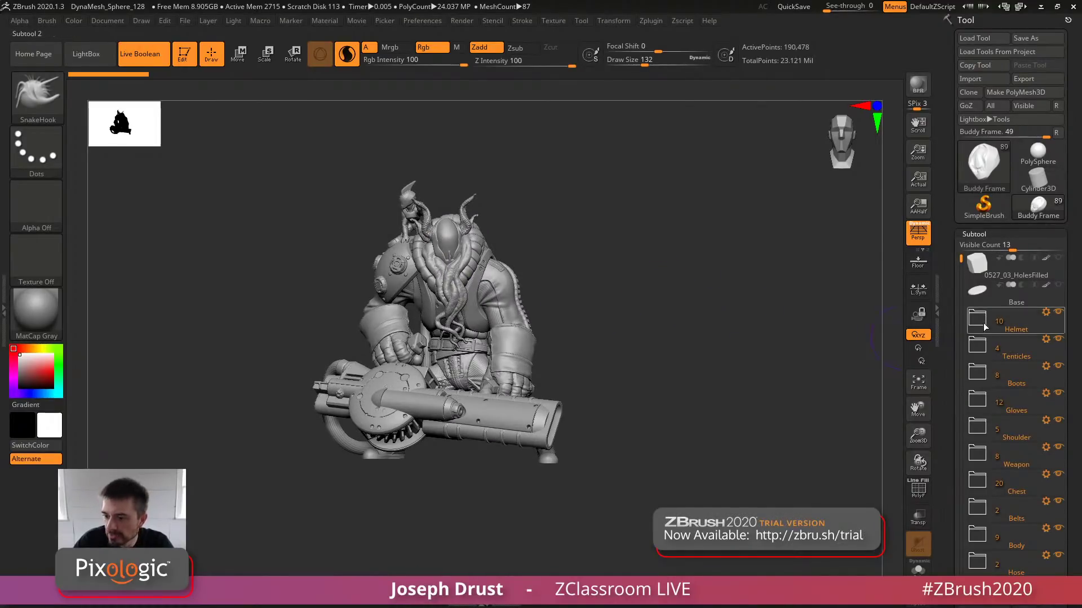
pyautogui.moveTo(811, 341)
pyautogui.mouseDown()
pyautogui.moveTo(726, 330)
pyautogui.moveTo(729, 348)
pyautogui.mouseUp()
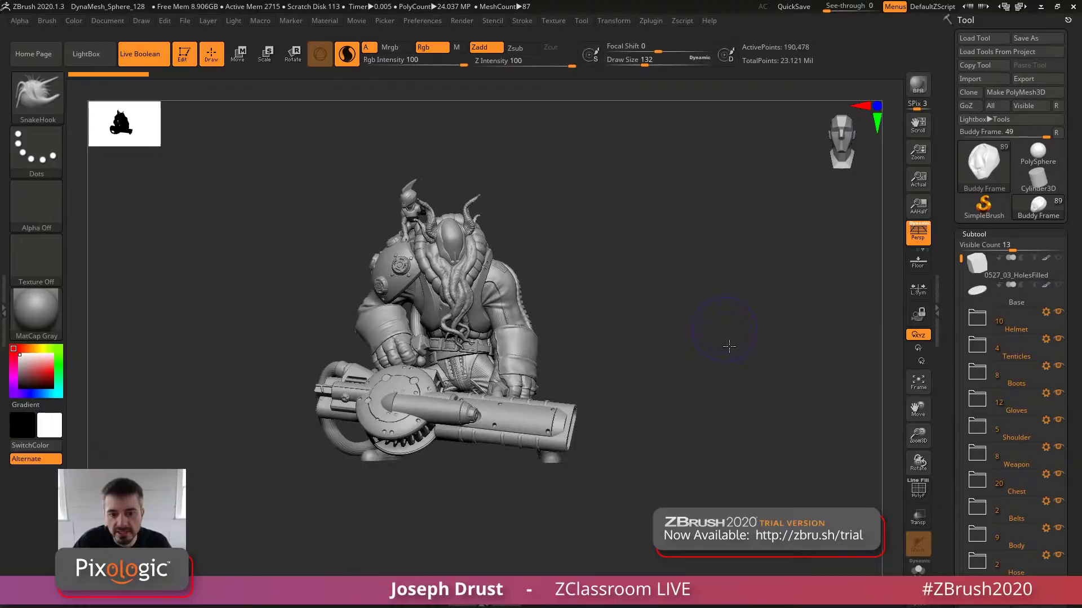
pyautogui.moveTo(732, 290)
pyautogui.keyDown('shift'); pyautogui.mouseDown()
pyautogui.moveTo(732, 258)
pyautogui.moveTo(735, 278)
pyautogui.mouseUp(); pyautogui.keyUp('shift')
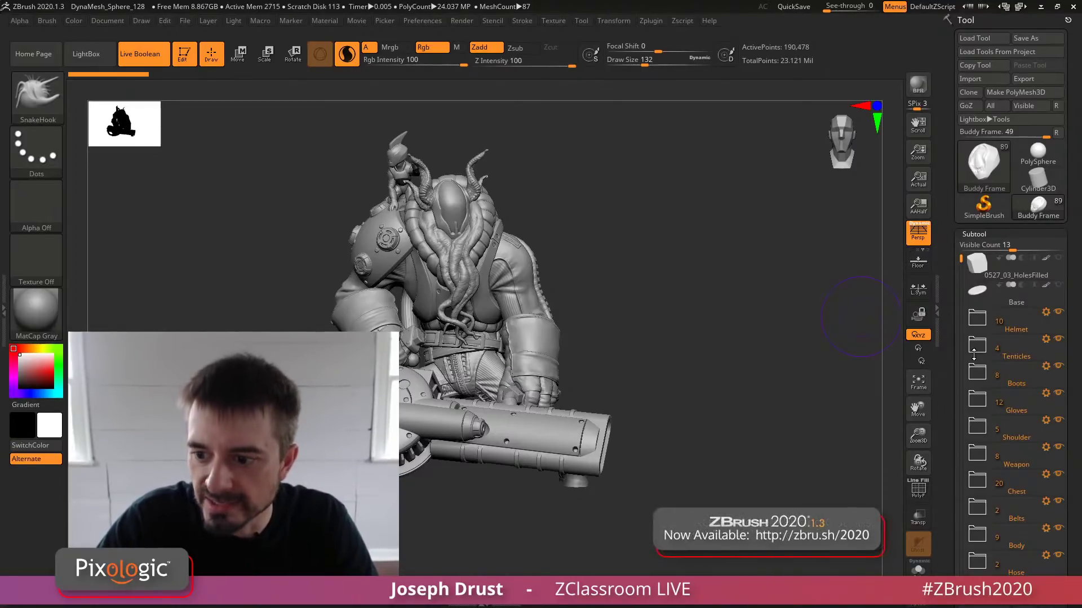
# Hide the Helmet, Tenticles, Boots, Shoulder, Weapon, Chest, Belts, Body, Hose and Buddy folders, leaving Gloves shown
pyautogui.scroll(-2, 950, 321)
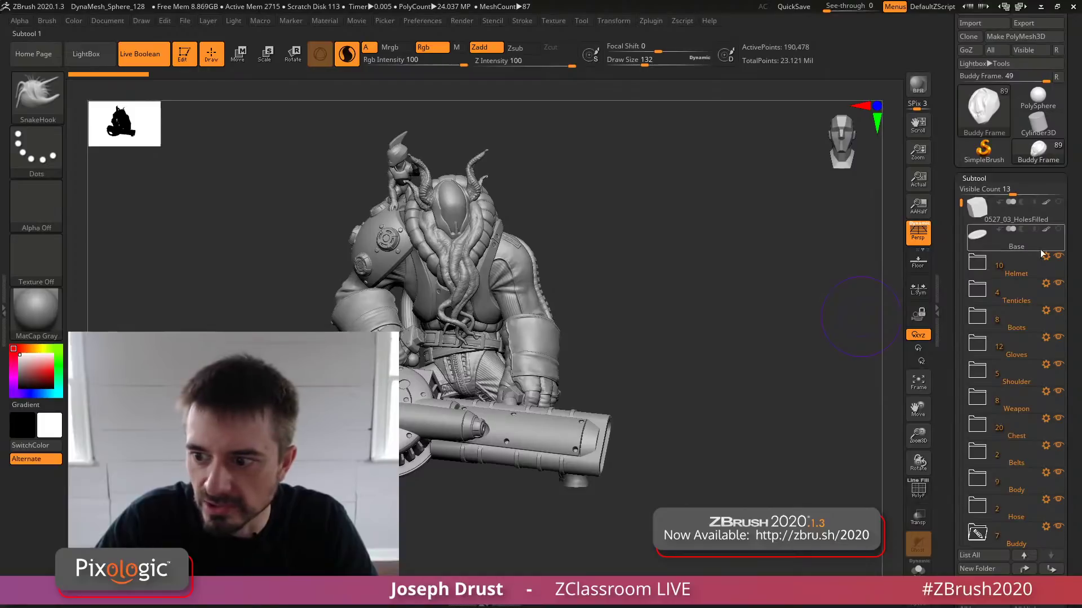
pyautogui.click(1059, 257)
pyautogui.click(1059, 283)
pyautogui.click(1059, 310)
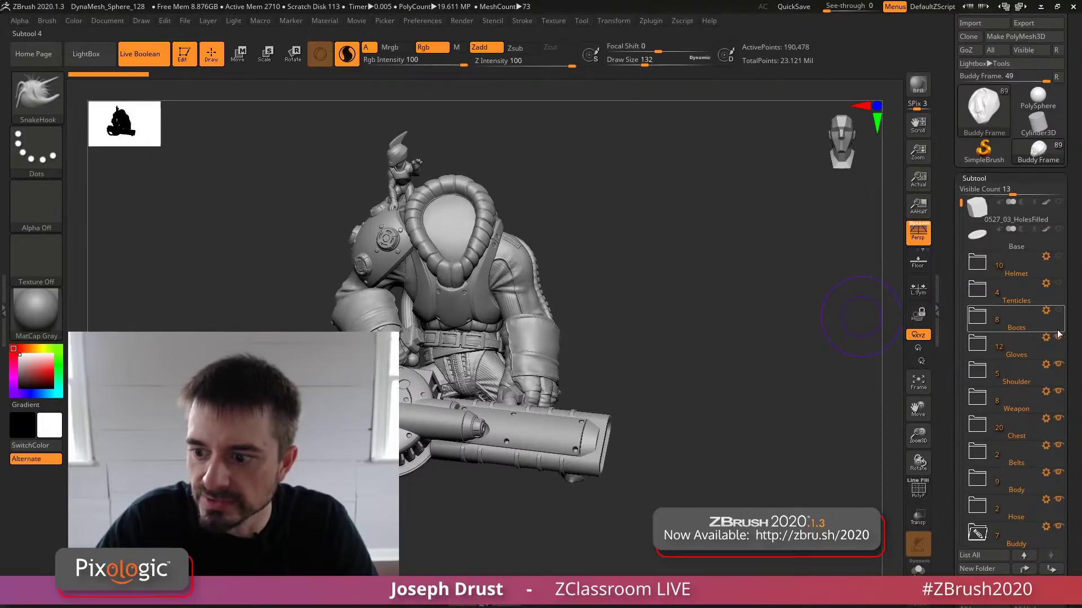
pyautogui.click(1059, 364)
pyautogui.click(1059, 391)
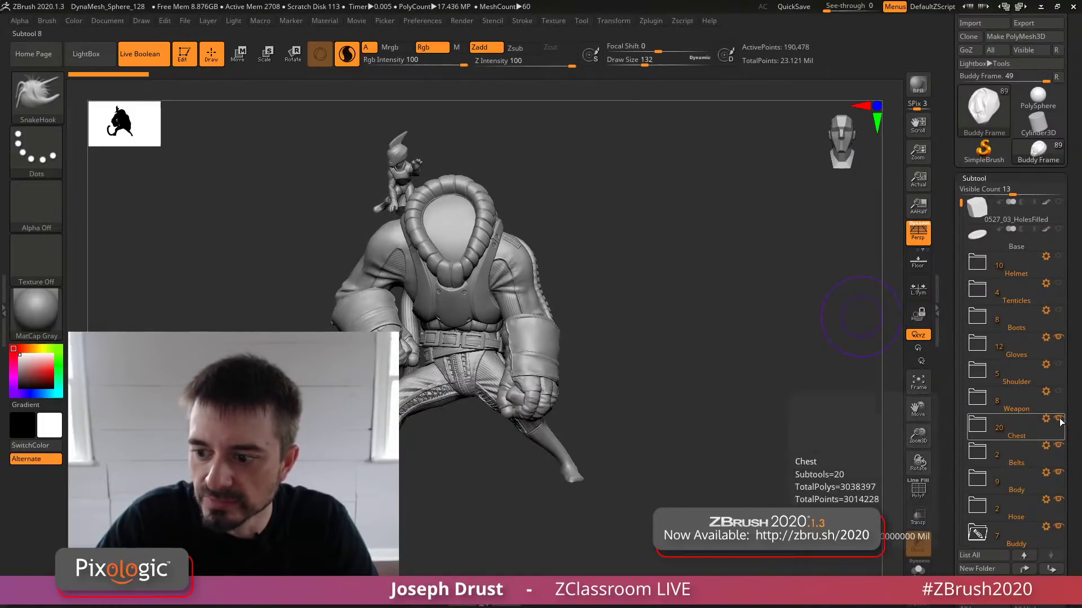
pyautogui.click(1059, 418)
pyautogui.click(1058, 445)
pyautogui.click(1058, 473)
pyautogui.click(1059, 500)
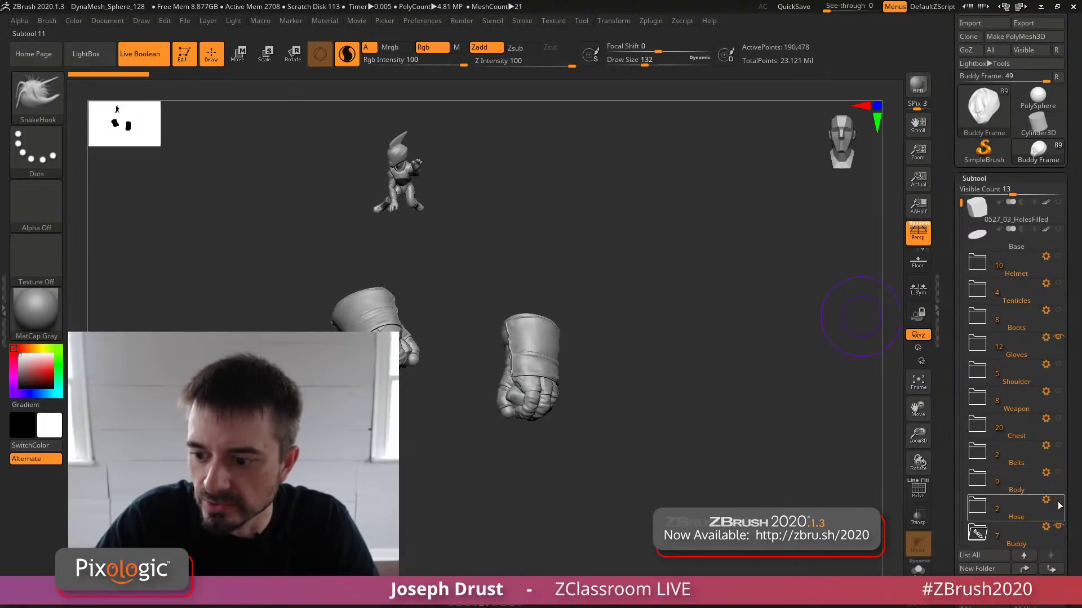
pyautogui.click(1058, 526)
# Collapse the Buddy folder and make the Gloves folder active to isolate the gloves
pyautogui.moveTo(951, 209)
pyautogui.mouseDown()
pyautogui.moveTo(955, 239)
pyautogui.moveTo(955, 217)
pyautogui.mouseUp()
pyautogui.moveTo(960, 216); pyautogui.dragTo(961, 298)
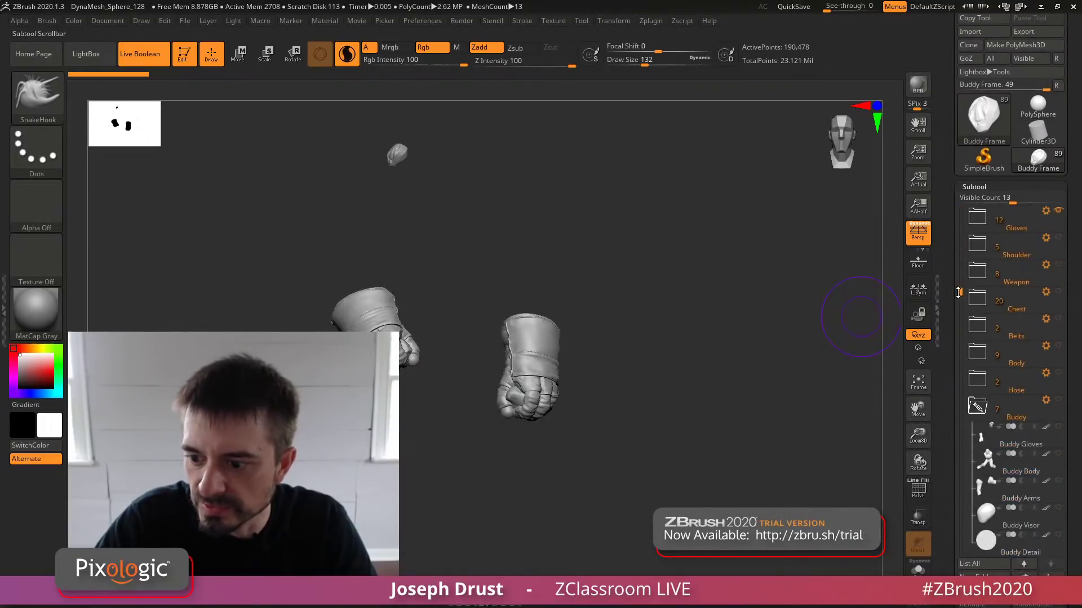
pyautogui.click(978, 407)
pyautogui.click(1040, 223)
pyautogui.moveTo(720, 314); pyautogui.dragTo(843, 234)
pyautogui.moveTo(685, 284); pyautogui.dragTo(659, 282)
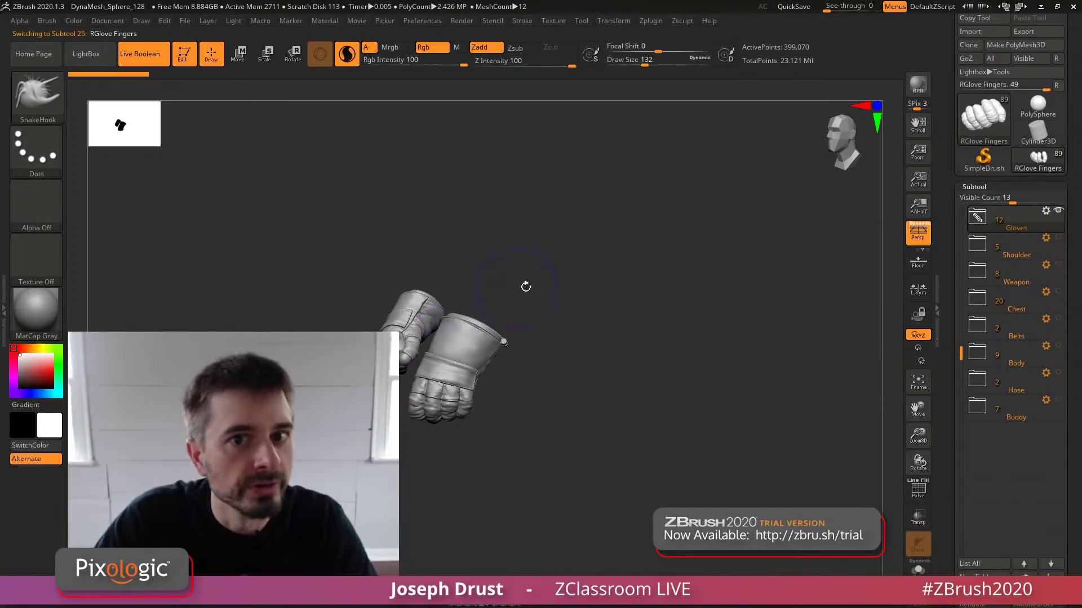
# Collapse the subtool folders again, keeping the Gloves folder as the active one
pyautogui.moveTo(726, 338); pyautogui.dragTo(817, 358)
pyautogui.scroll(5, 992, 338)
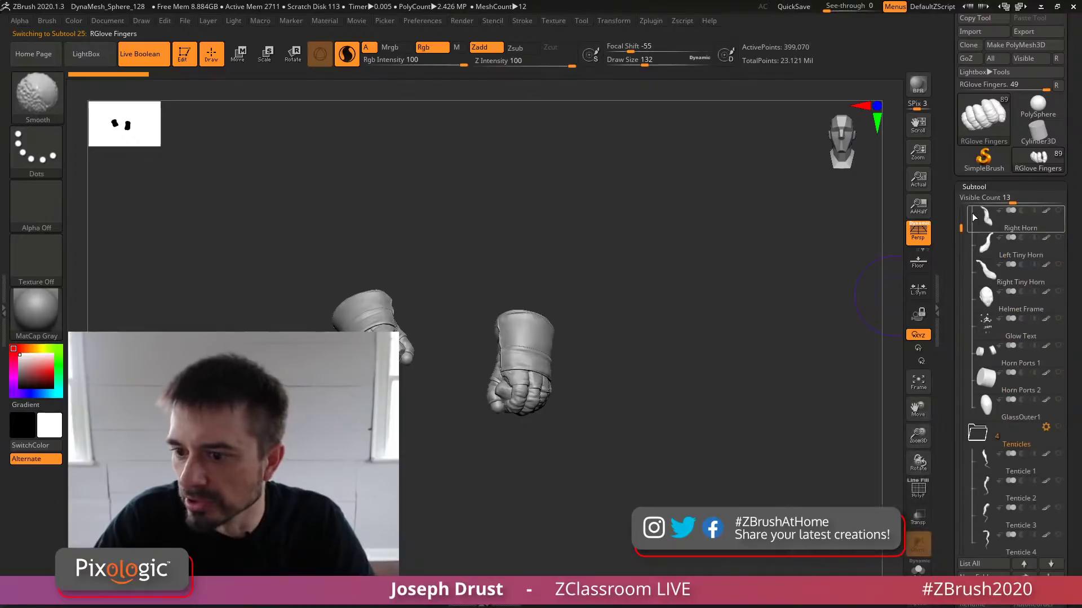
pyautogui.scroll(3, 957, 192)
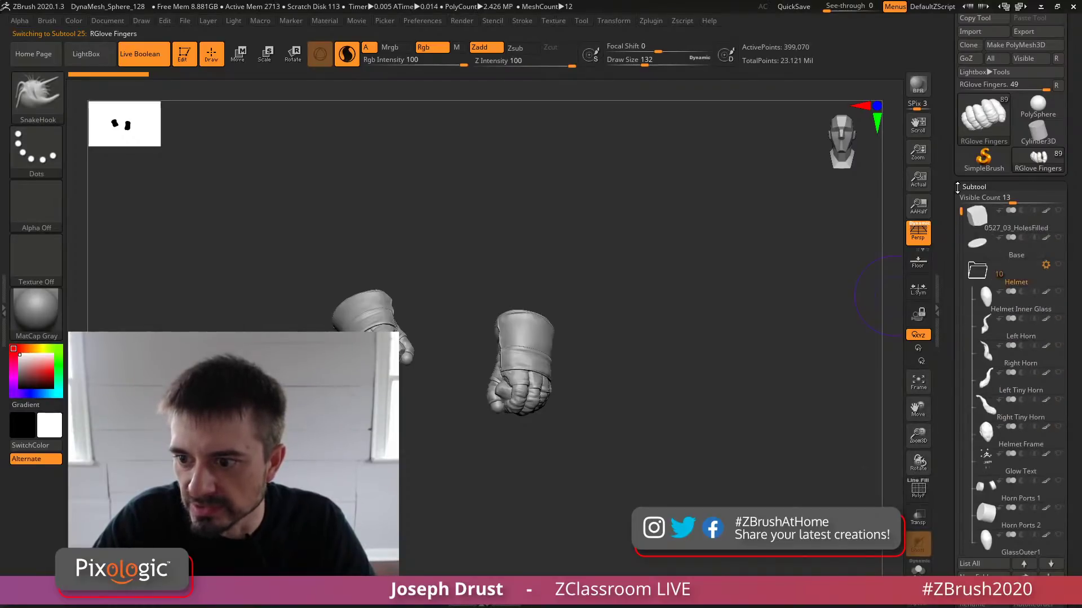
pyautogui.click(977, 271)
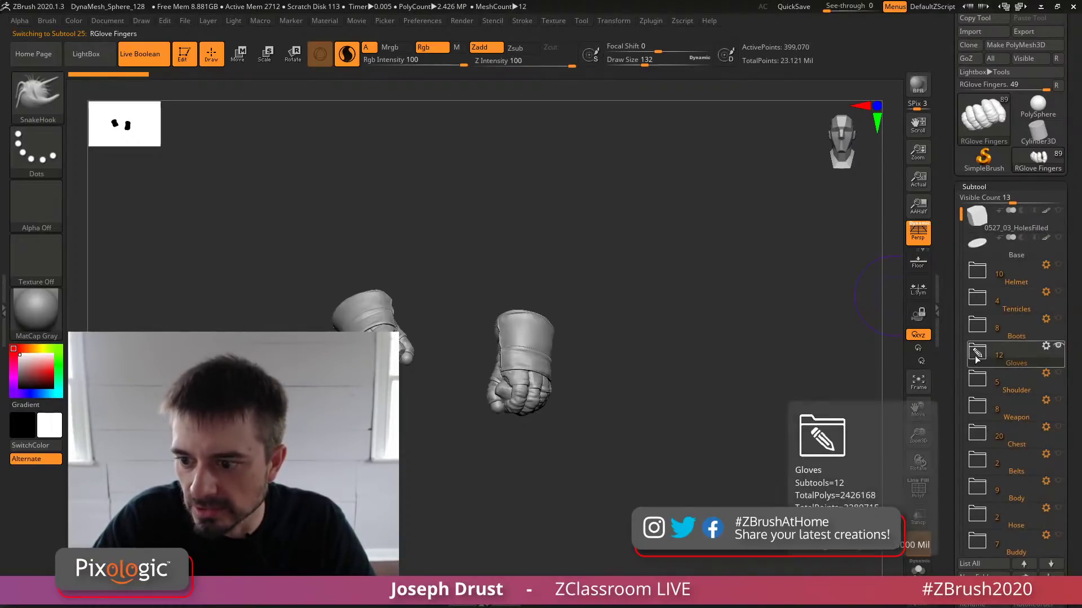
pyautogui.click(976, 352)
pyautogui.moveTo(960, 212); pyautogui.dragTo(960, 252)
pyautogui.click(976, 271)
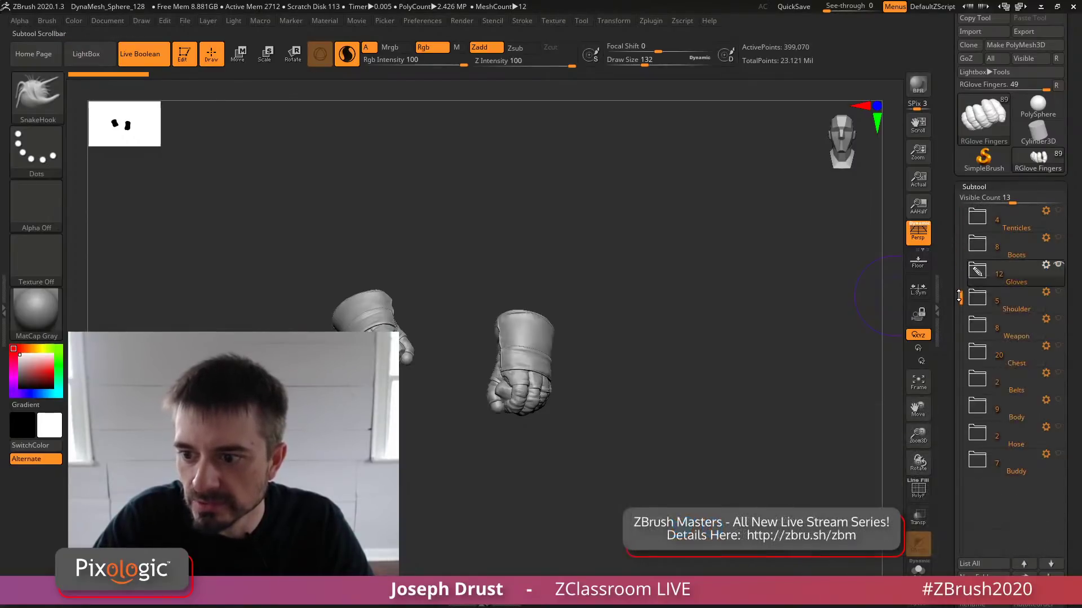
# Merge all visible glove subtools into a separate tool with MergeVisible
pyautogui.moveTo(948, 311); pyautogui.dragTo(948, 189)
pyautogui.press('shift')
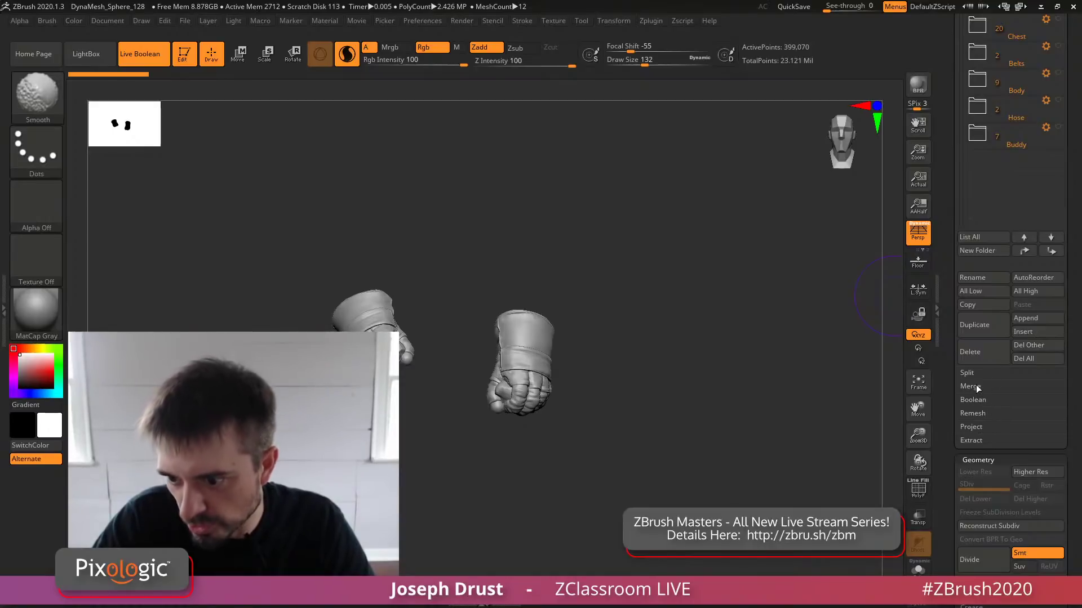
pyautogui.click(976, 385)
pyautogui.moveTo(950, 228); pyautogui.dragTo(950, 578)
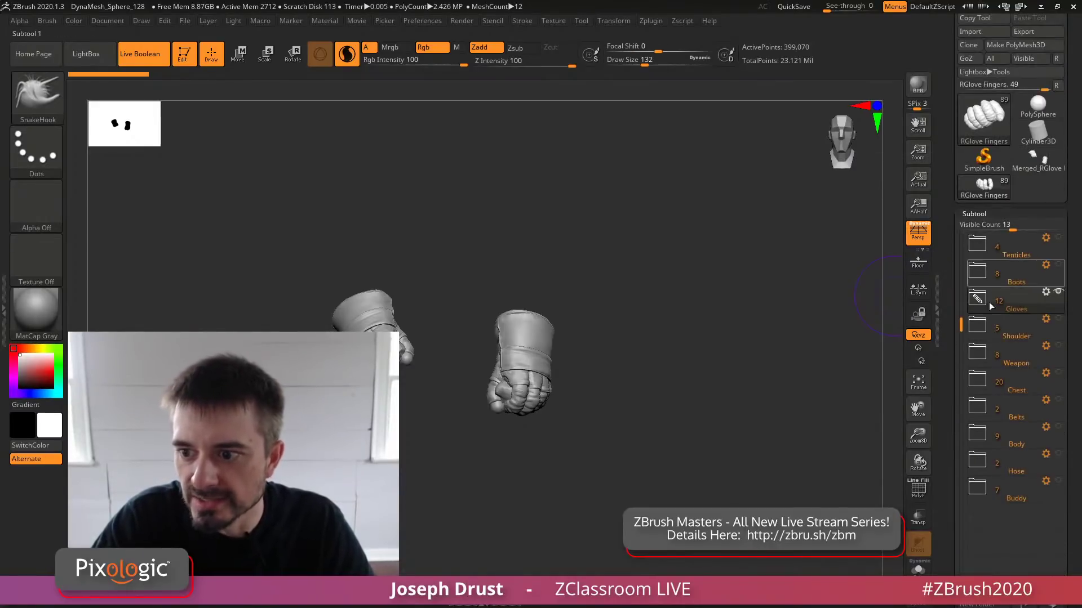
# Compare the merged gloves tool with the original multi-folder character tool, ending on the original
pyautogui.click(1036, 160)
pyautogui.moveTo(747, 253)
pyautogui.mouseDown()
pyautogui.moveTo(492, 280)
pyautogui.moveTo(734, 278)
pyautogui.mouseUp()
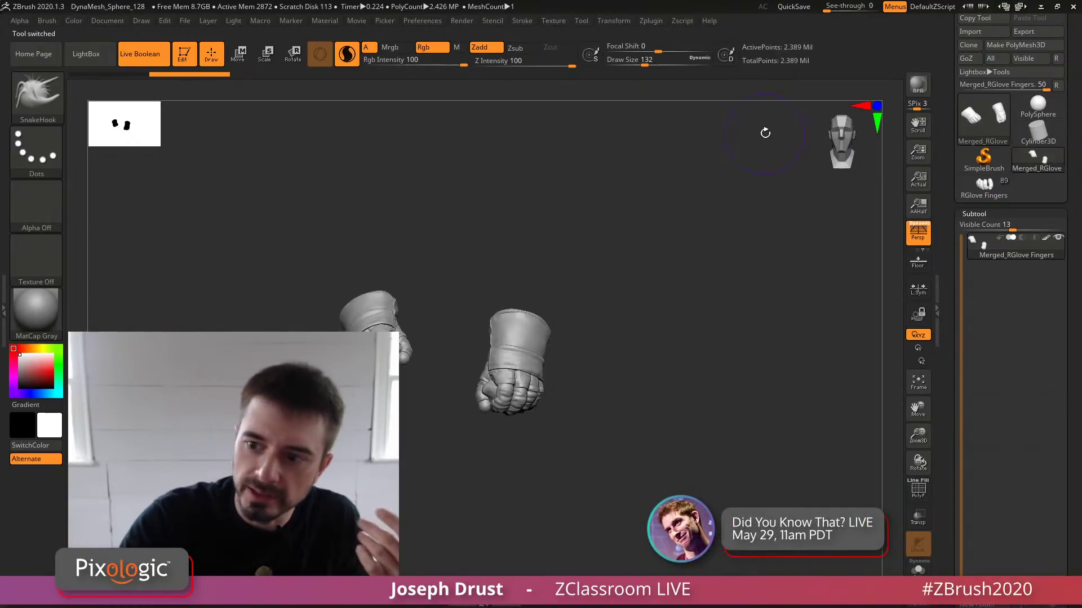
pyautogui.click(983, 186)
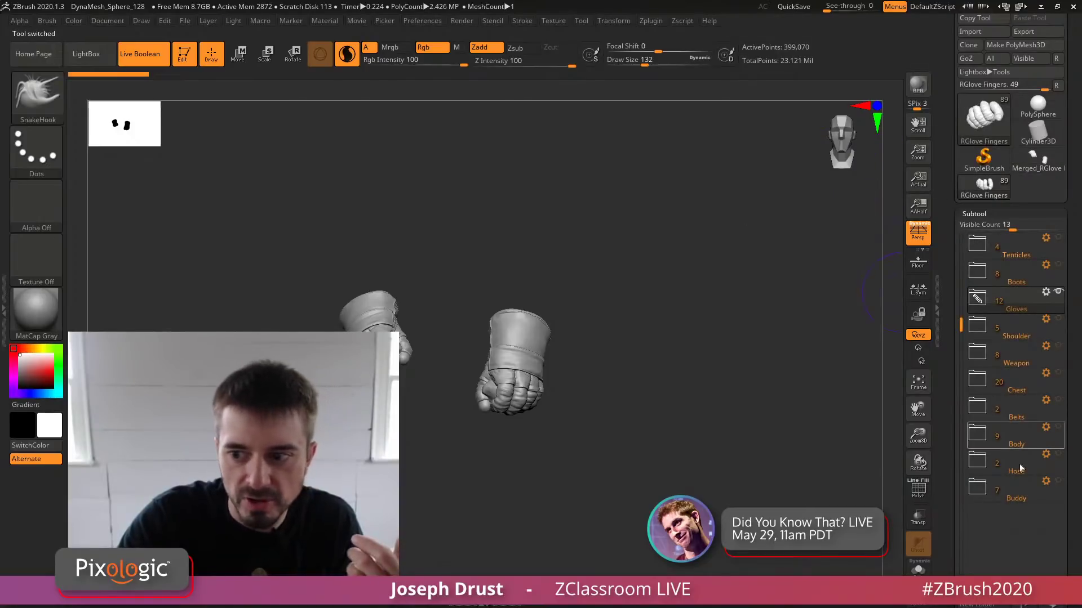
pyautogui.click(1034, 163)
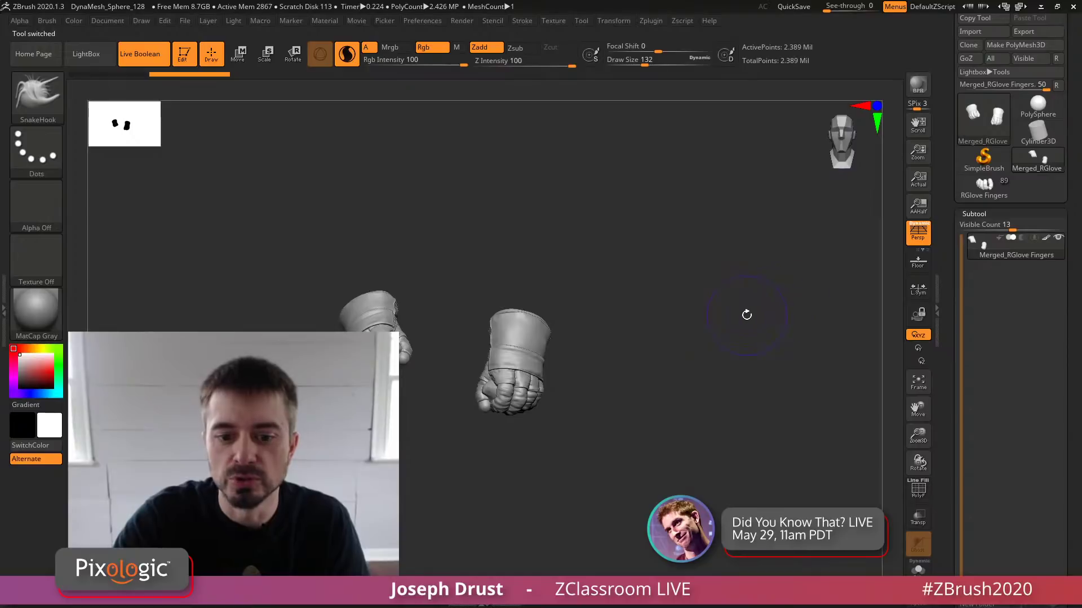
pyautogui.moveTo(748, 314)
pyautogui.mouseDown()
pyautogui.moveTo(701, 325)
pyautogui.moveTo(760, 317)
pyautogui.mouseUp()
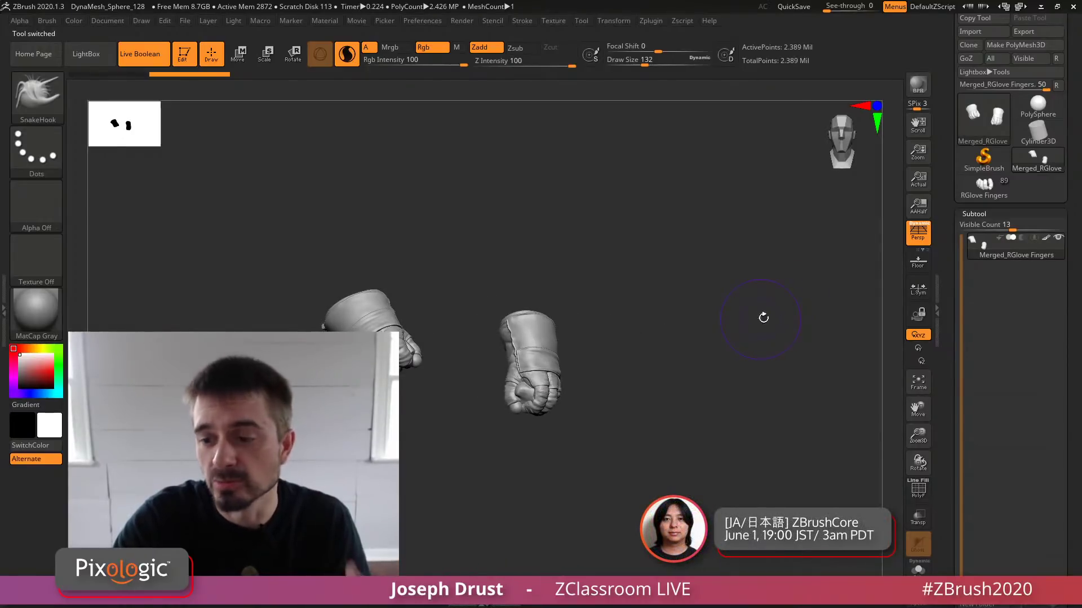
pyautogui.click(987, 194)
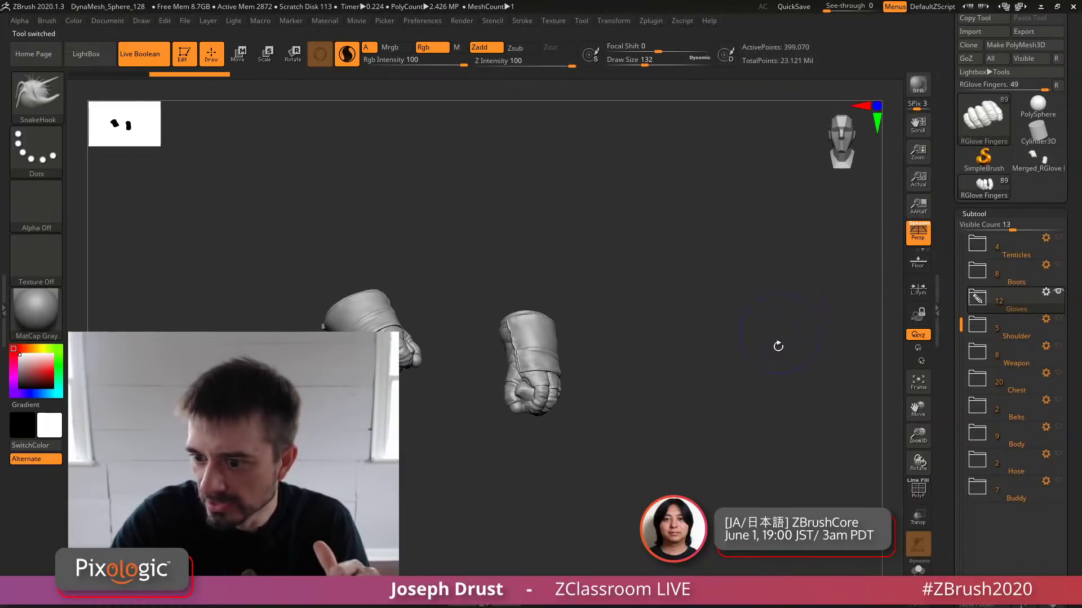
# Hide the Gloves folder, show the Belts folder as active and merge the visible belts into a separate tool
pyautogui.click(1058, 291)
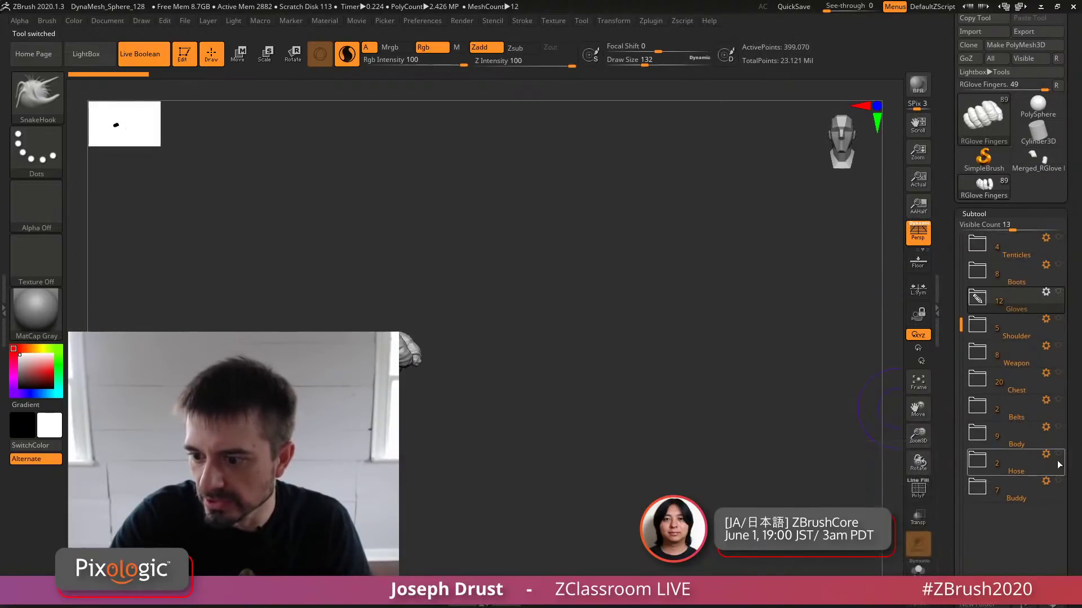
pyautogui.click(1057, 400)
pyautogui.click(1033, 411)
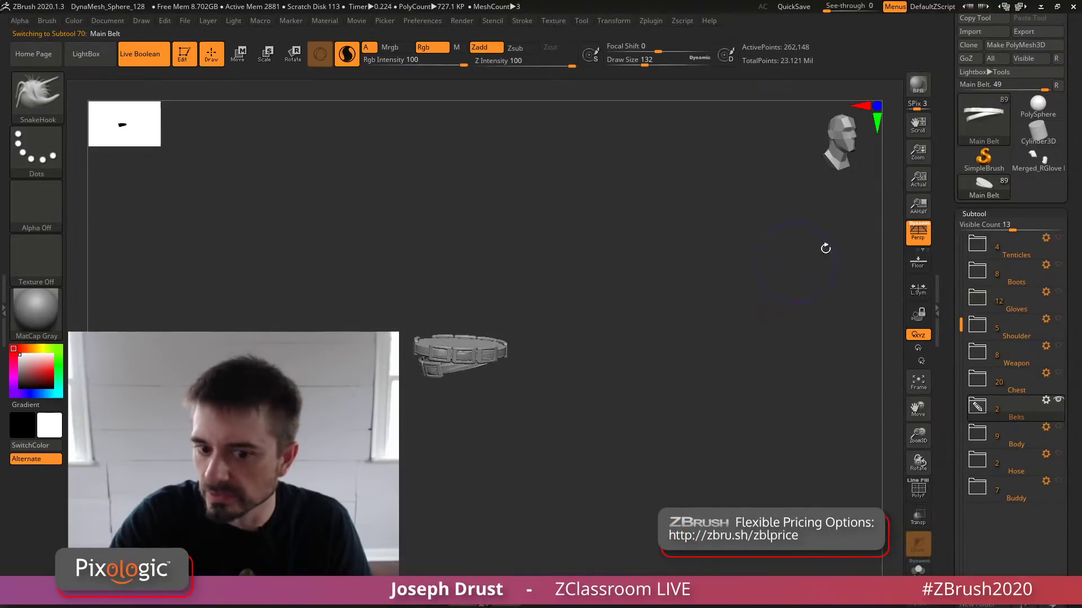
pyautogui.moveTo(947, 466)
pyautogui.mouseDown()
pyautogui.moveTo(944, 282)
pyautogui.moveTo(946, 449)
pyautogui.mouseUp()
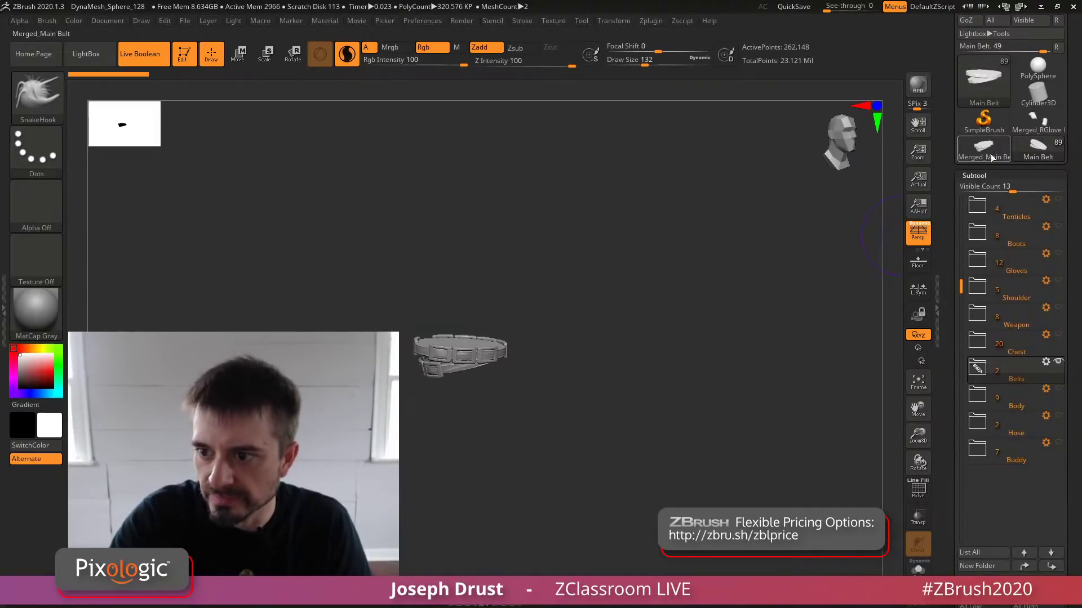
# Hide the Belts folder, show the Boots folder and merge the visible boot parts into a separate tool
pyautogui.moveTo(1012, 313)
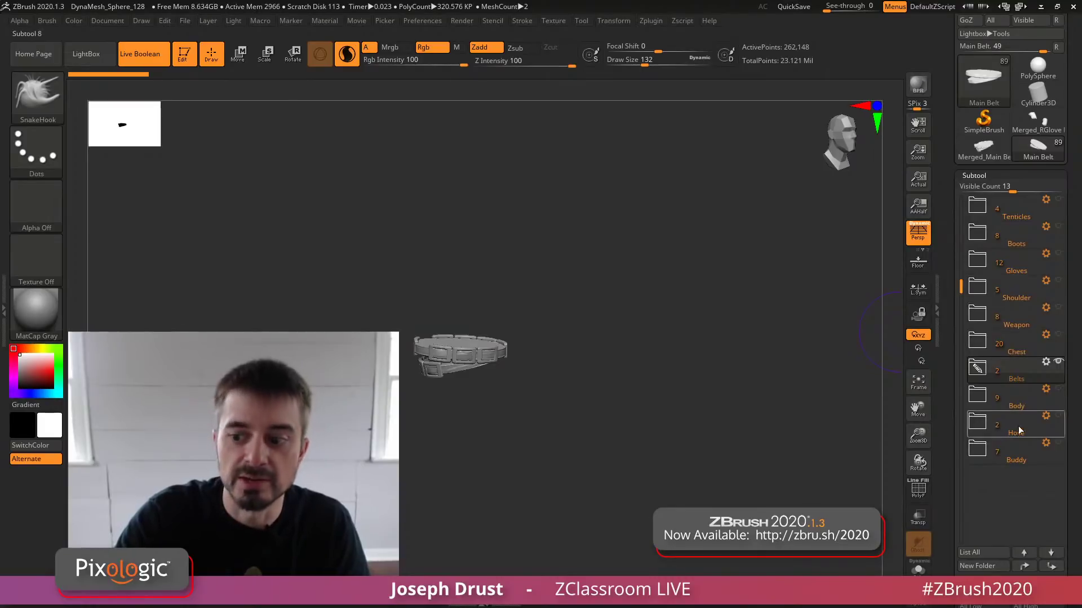
pyautogui.moveTo(1011, 393)
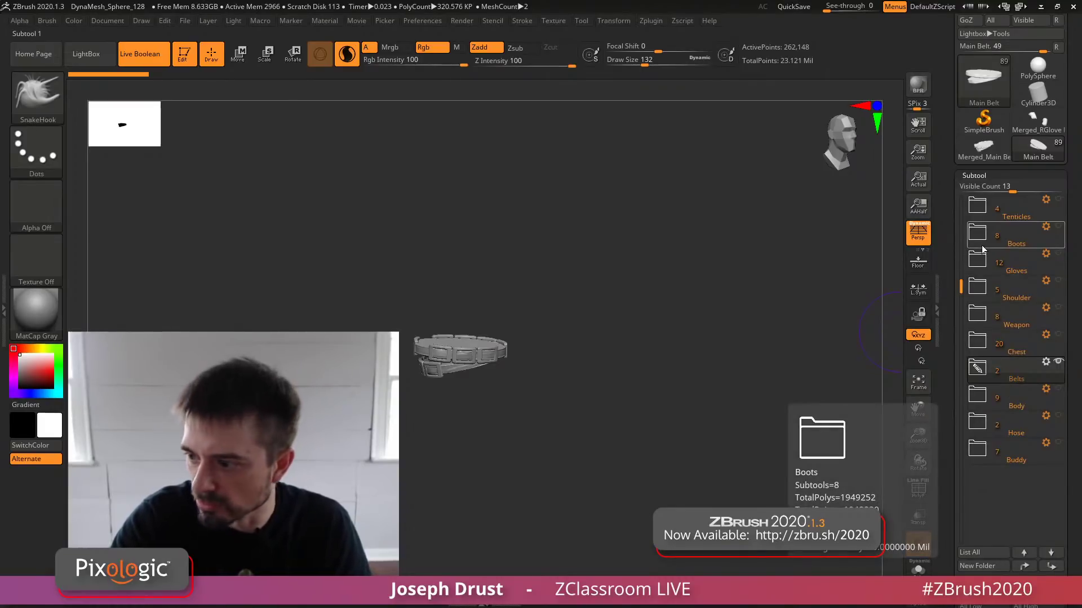
pyautogui.moveTo(1032, 122)
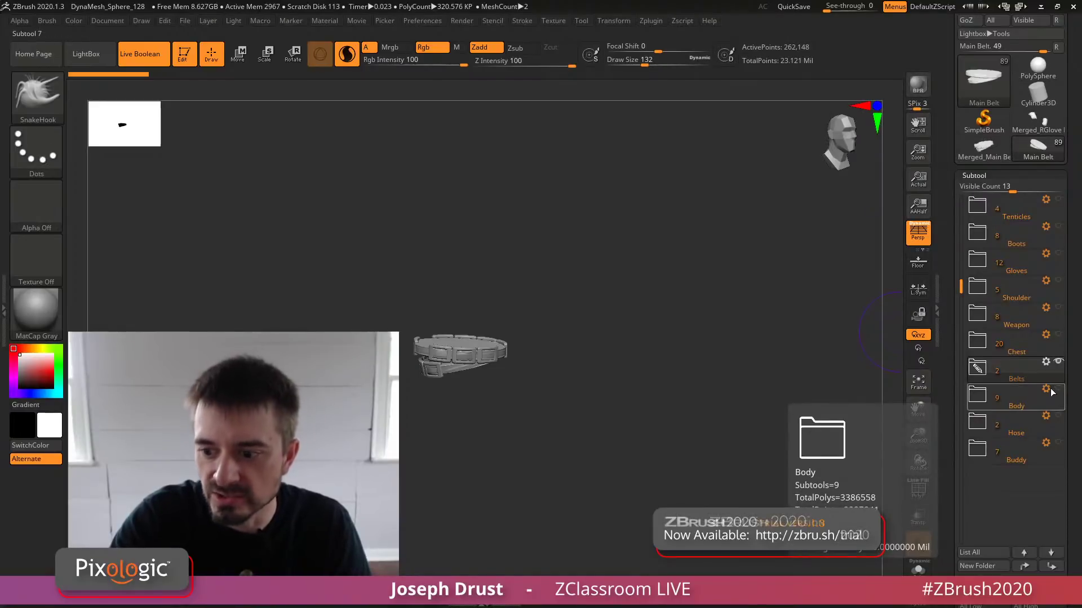
pyautogui.click(1059, 362)
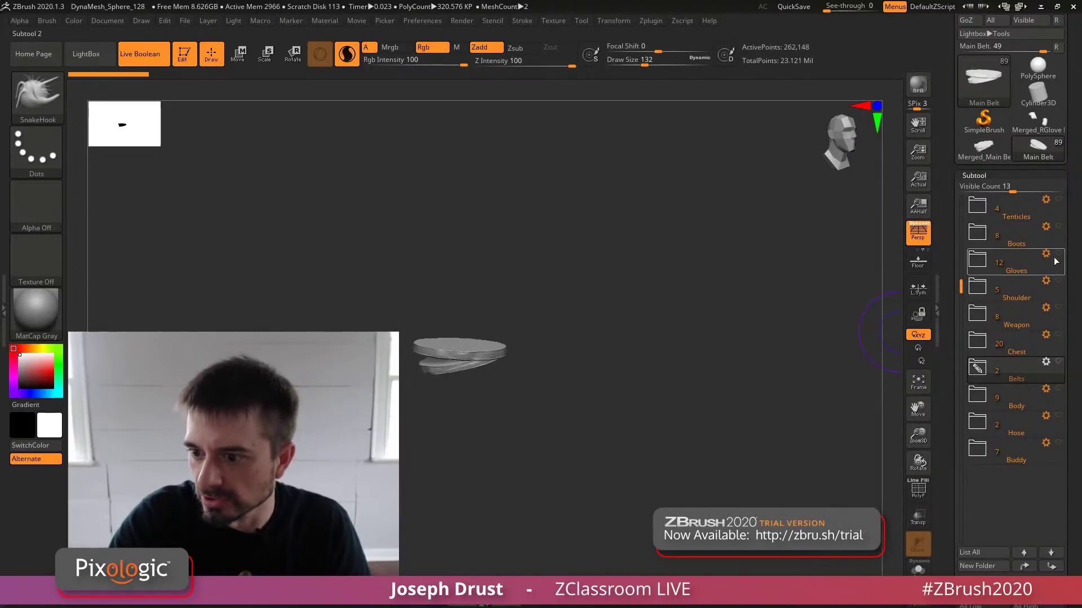
pyautogui.click(1060, 230)
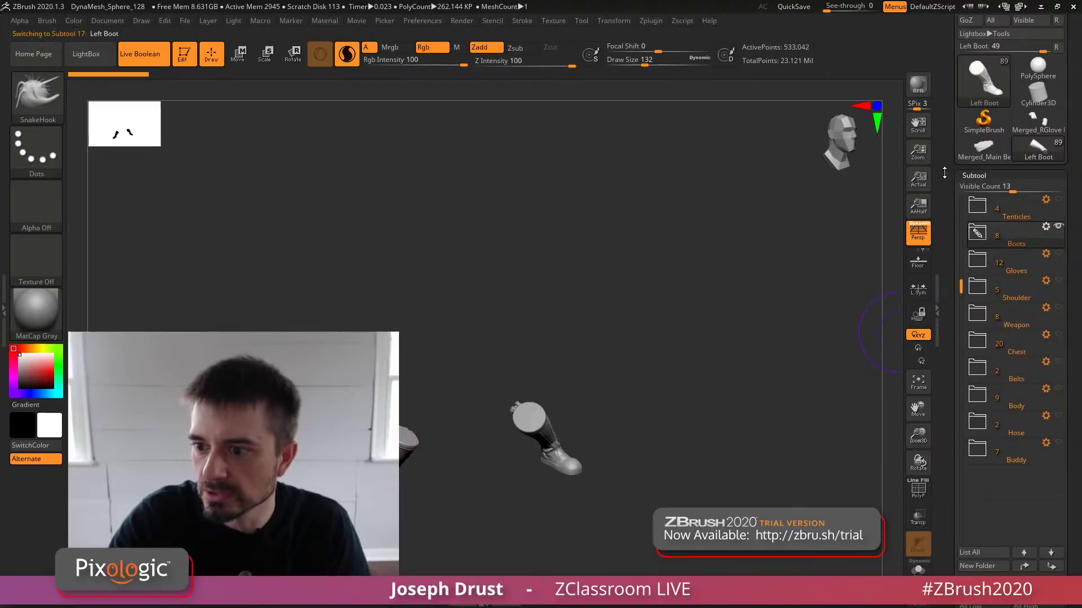
pyautogui.scroll(-5, 943, 393)
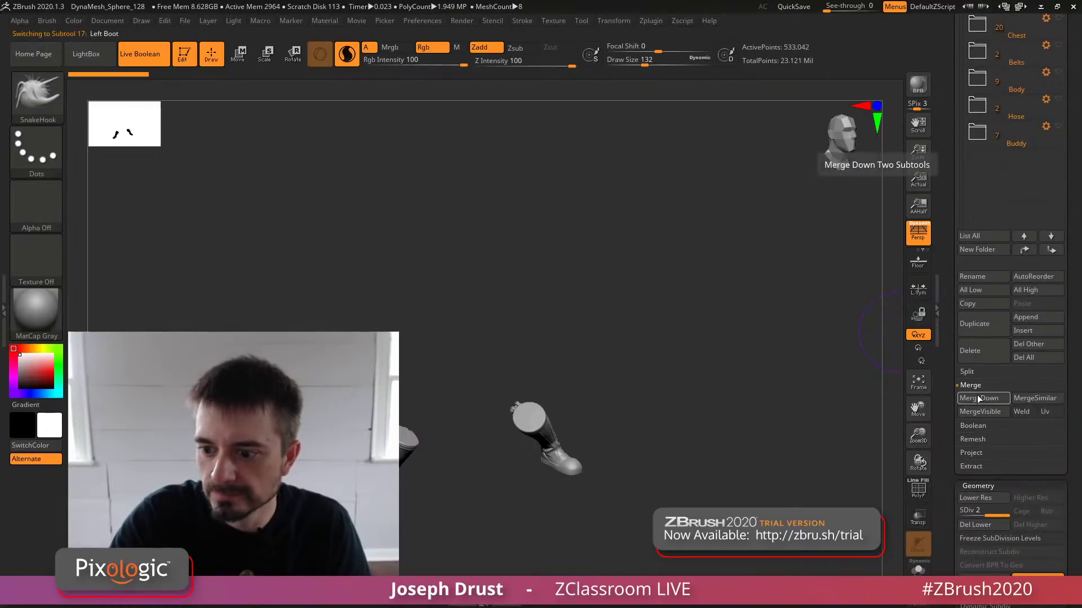
pyautogui.scroll(2, 949, 302)
pyautogui.moveTo(950, 302); pyautogui.dragTo(951, 356)
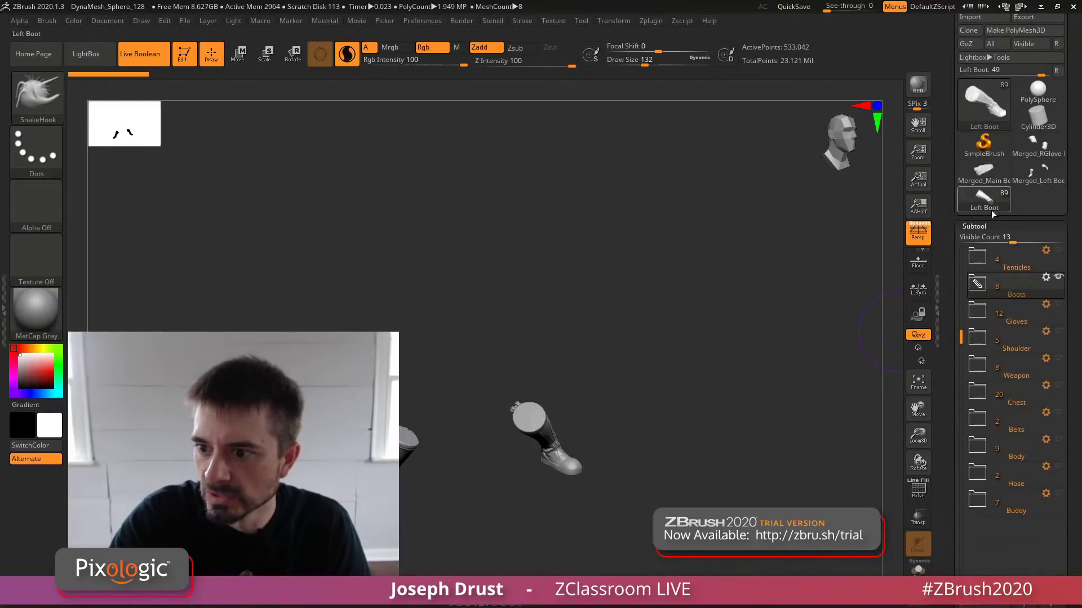
# Open the merged gloves tool and append the merged belt and merged boot tools as subtools
pyautogui.click(1044, 149)
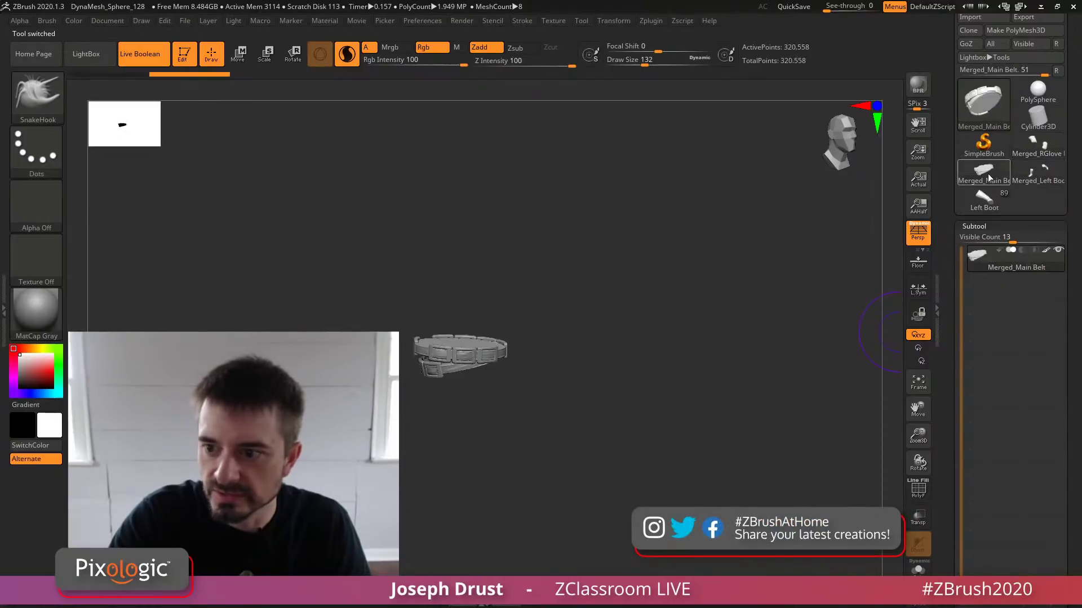
pyautogui.moveTo(690, 280); pyautogui.dragTo(860, 210)
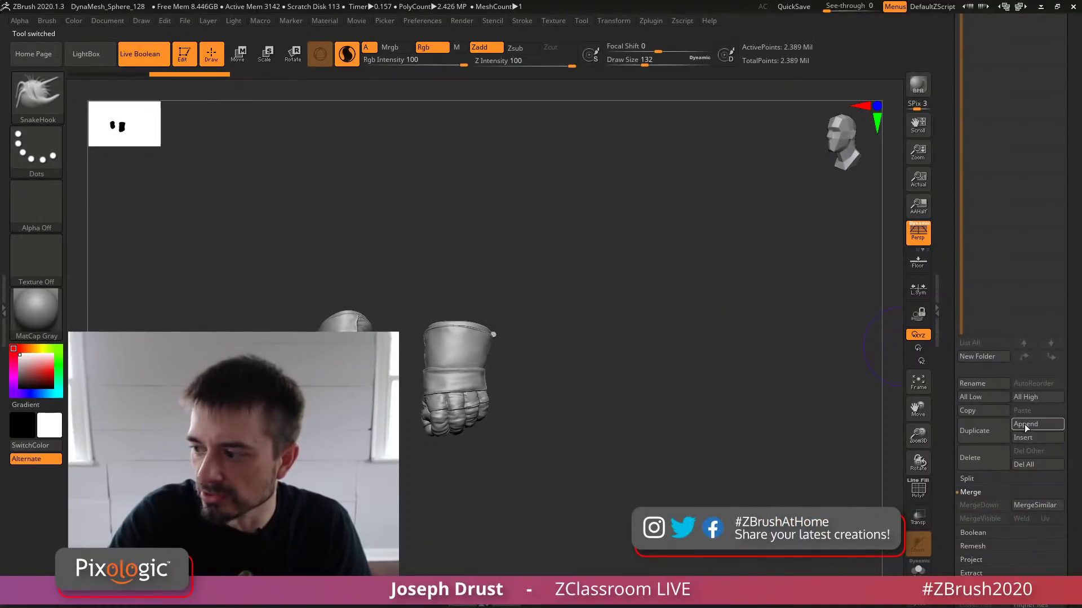
pyautogui.click(1029, 423)
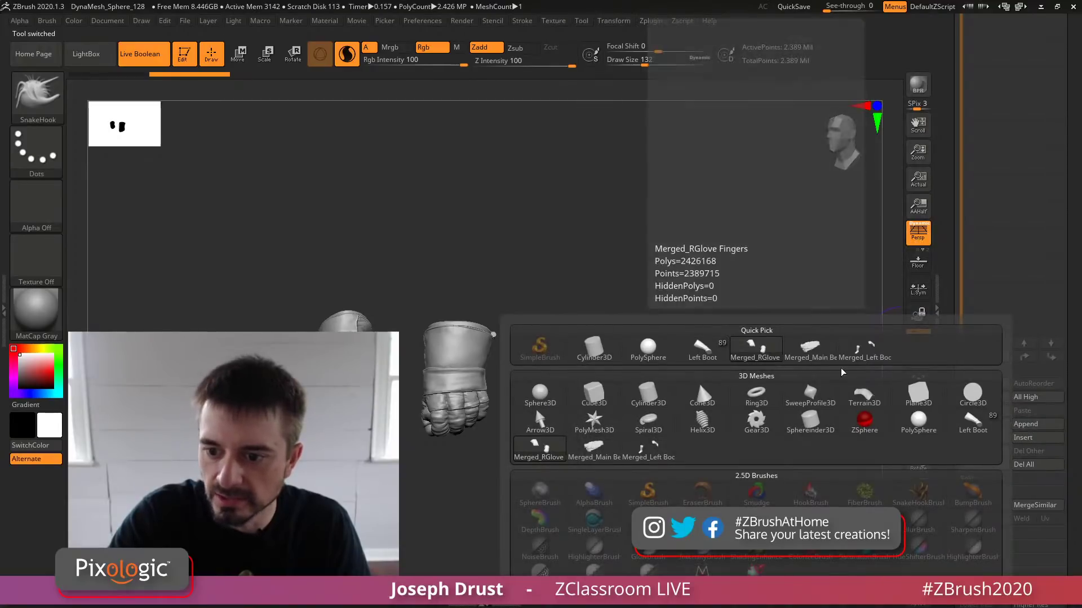
pyautogui.click(809, 349)
pyautogui.click(1028, 423)
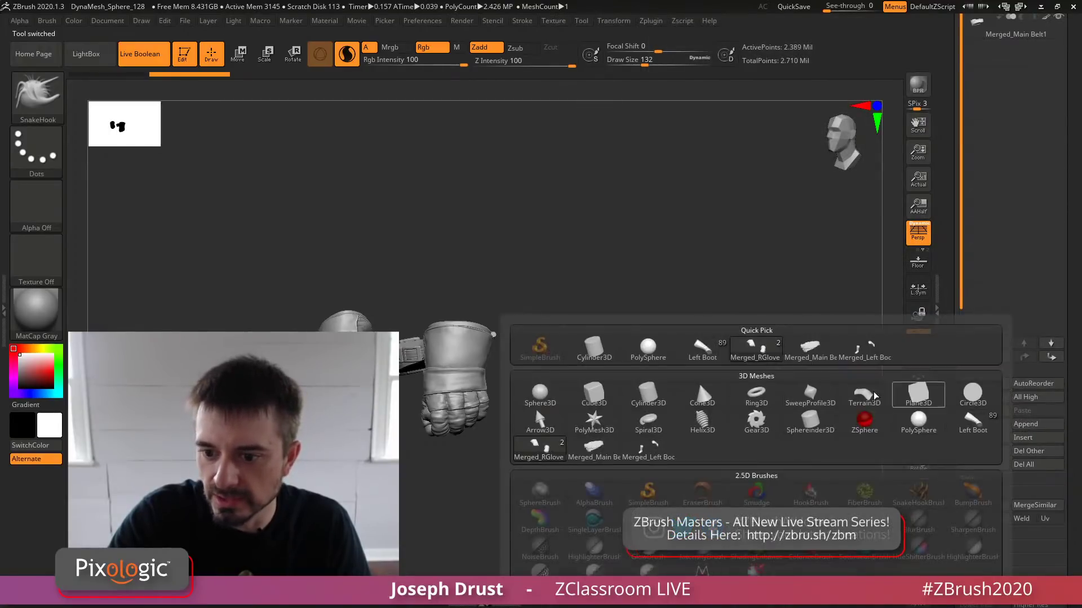
pyautogui.click(867, 353)
# Examine the combined gloves, belt and boots from several angles, including their closed upper ends
pyautogui.moveTo(857, 282); pyautogui.dragTo(551, 302)
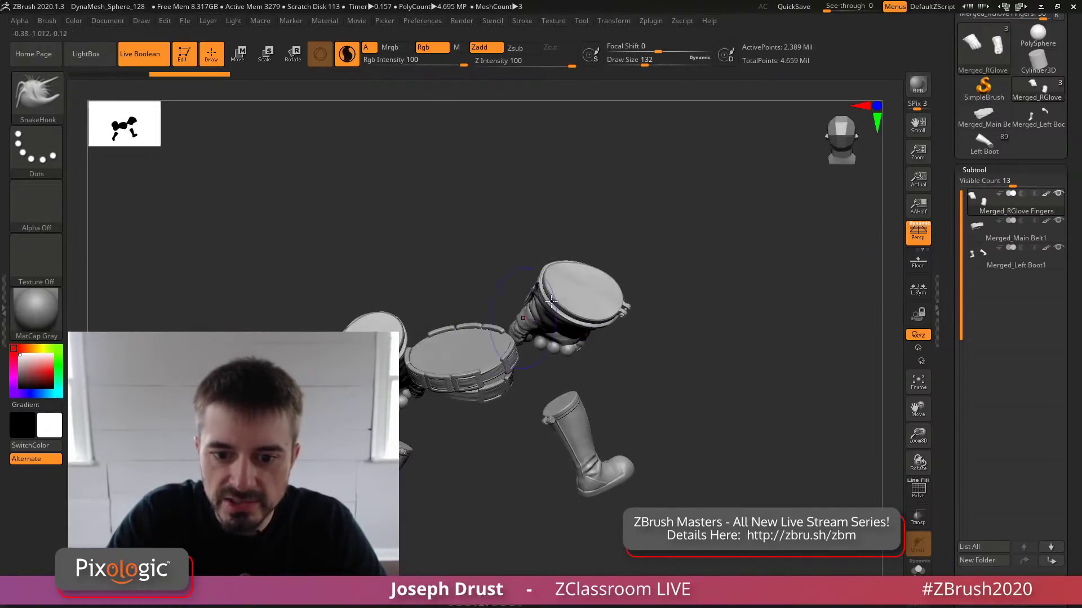
pyautogui.moveTo(588, 391); pyautogui.dragTo(594, 271)
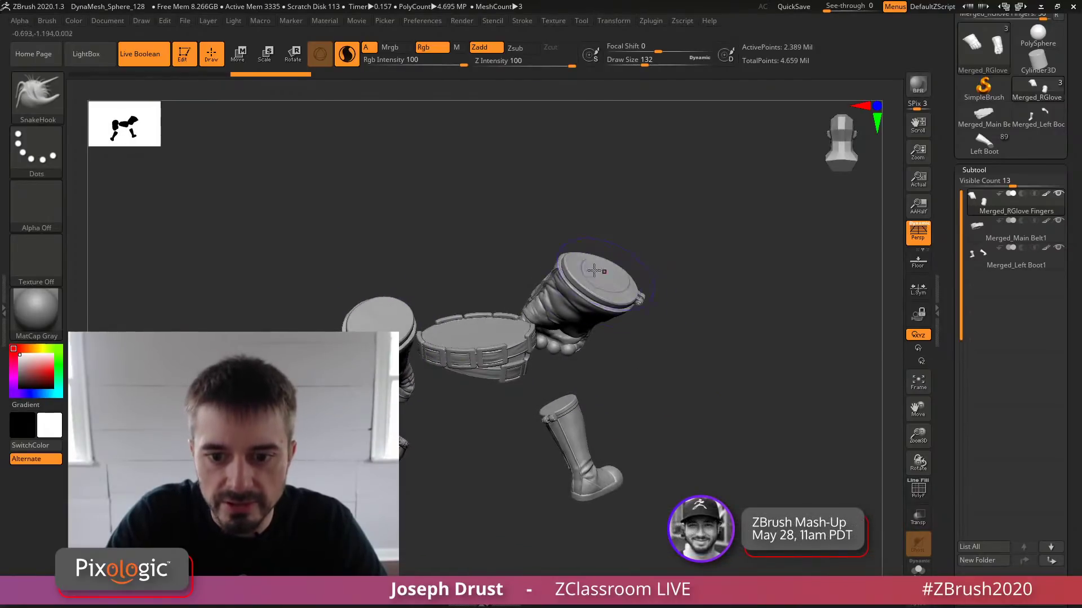
pyautogui.moveTo(750, 367); pyautogui.dragTo(715, 366)
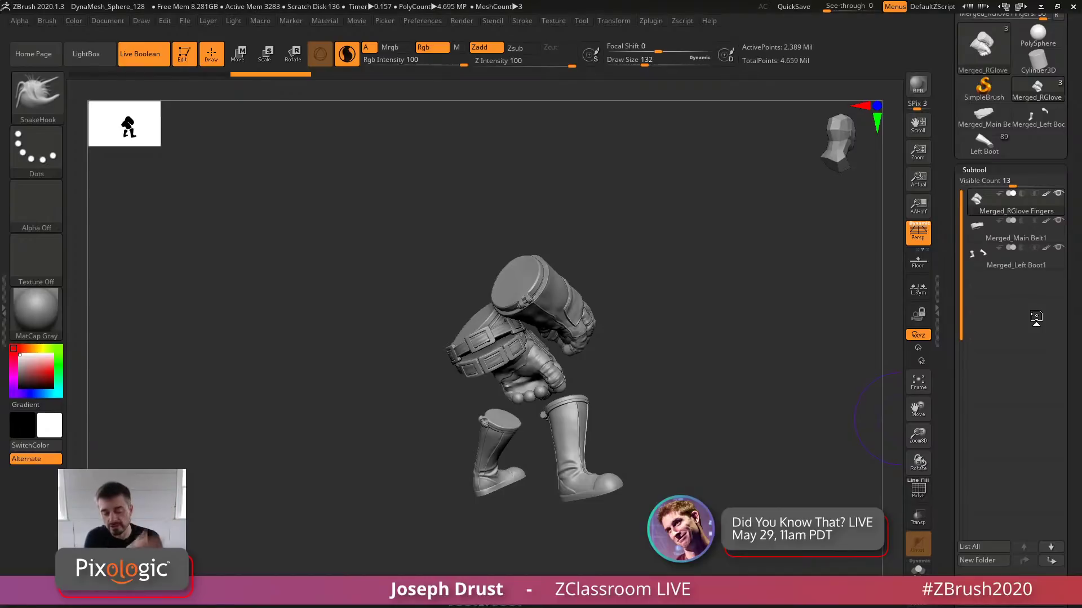
pyautogui.moveTo(847, 288); pyautogui.dragTo(796, 345)
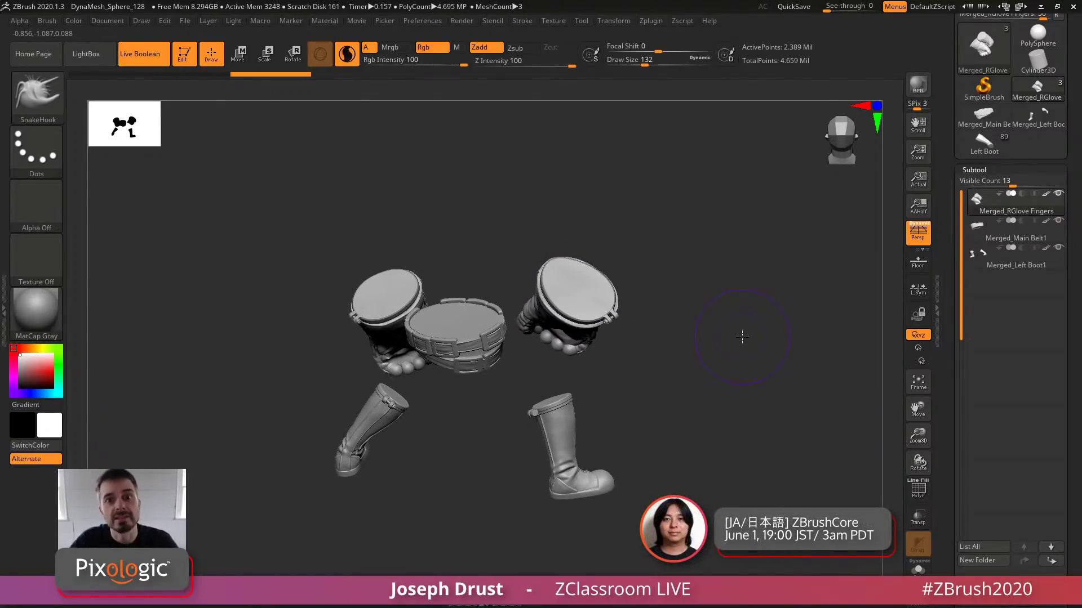
pyautogui.moveTo(744, 361); pyautogui.dragTo(492, 283)
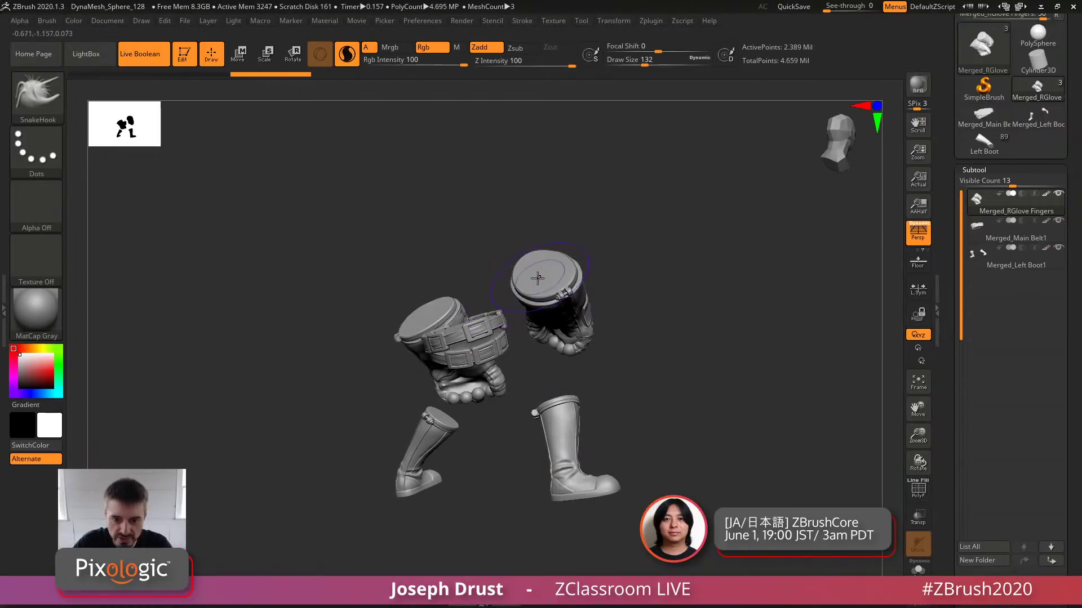
pyautogui.moveTo(679, 306); pyautogui.dragTo(630, 323)
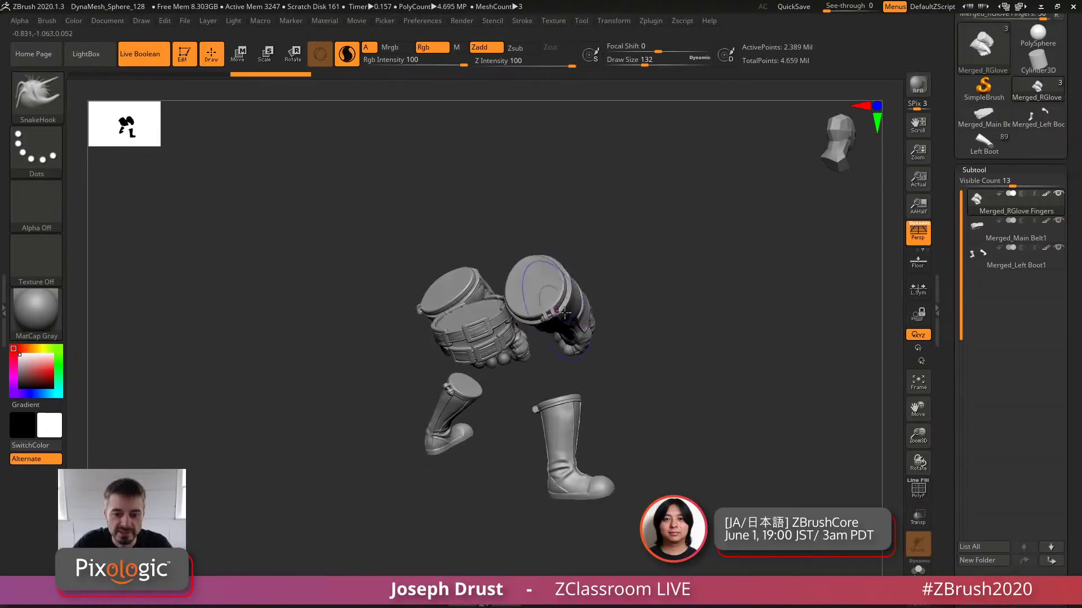
pyautogui.moveTo(698, 338); pyautogui.dragTo(778, 454)
pyautogui.moveTo(660, 480); pyautogui.dragTo(782, 368)
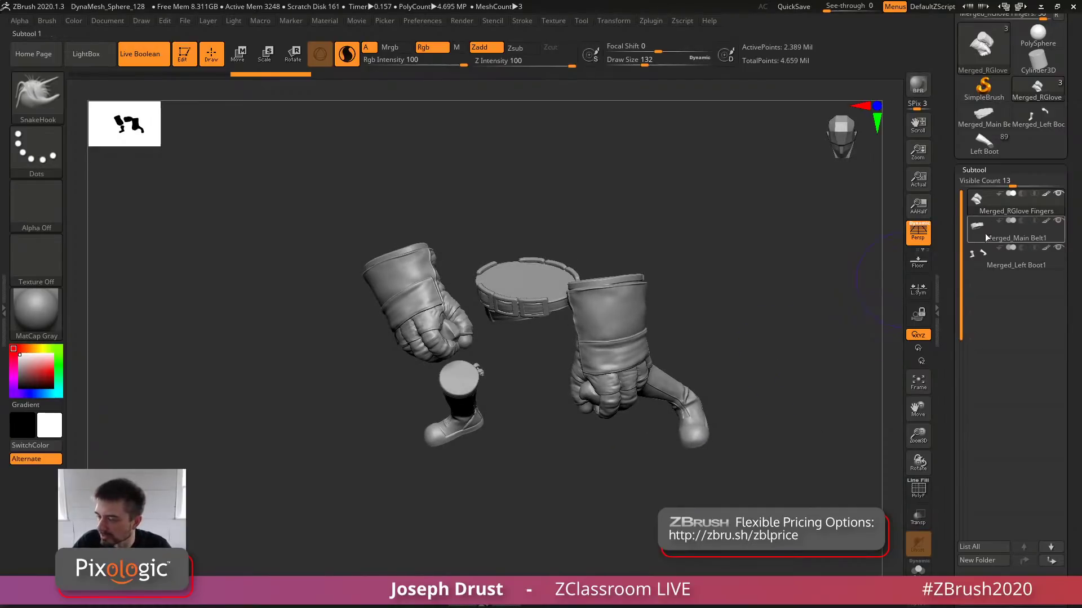
# Return to the original character tool, hide the Boots folder and show the Chest and Tenticles folders
pyautogui.click(998, 136)
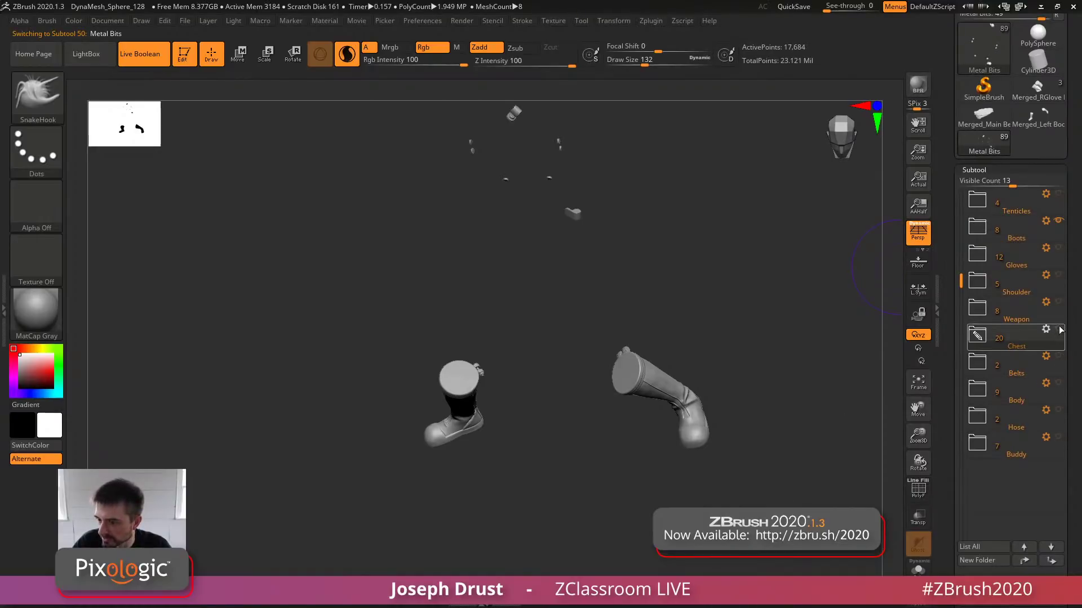
pyautogui.click(1017, 338)
pyautogui.click(1058, 221)
pyautogui.keyDown('shift'); pyautogui.moveTo(813, 283); pyautogui.dragTo(787, 374); pyautogui.keyUp('shift')
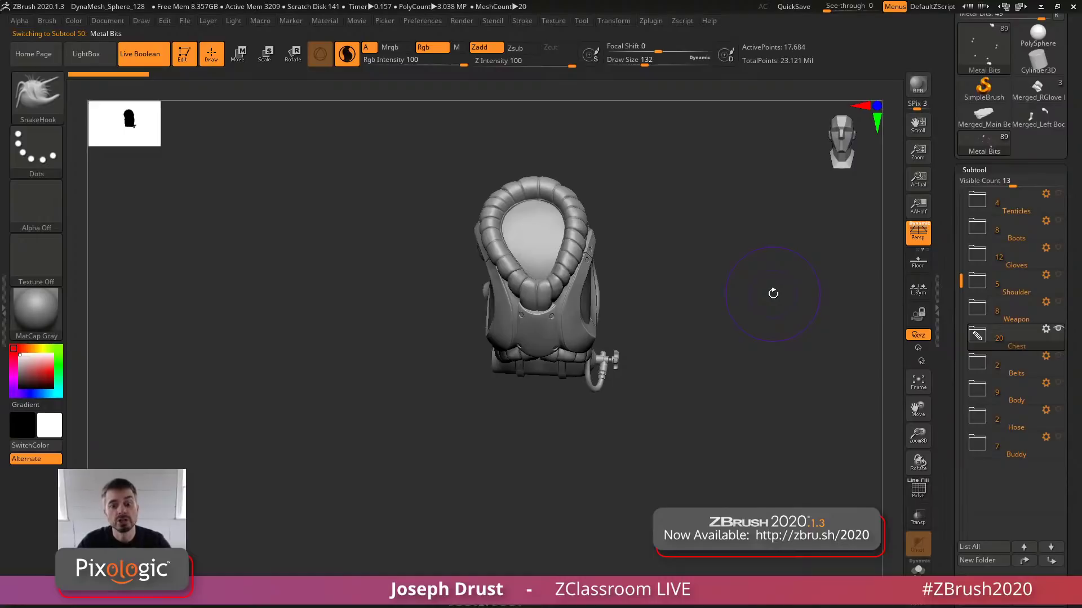
pyautogui.click(1059, 194)
pyautogui.moveTo(771, 313); pyautogui.dragTo(789, 276)
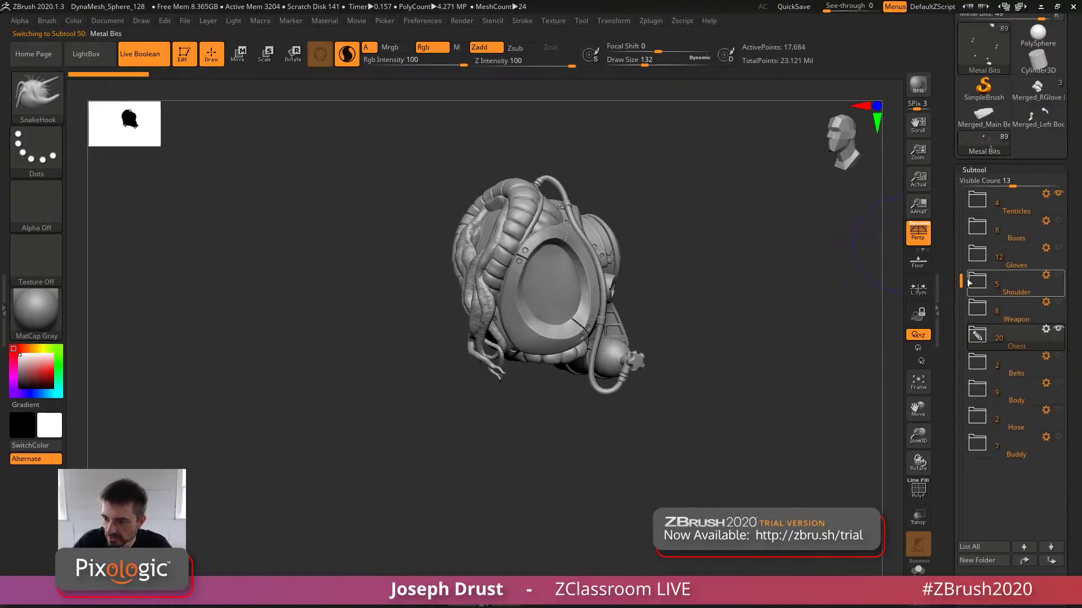
# Show the Helmet and Body folders alongside the Chest and Tenticles folders
pyautogui.moveTo(962, 281); pyautogui.dragTo(961, 239)
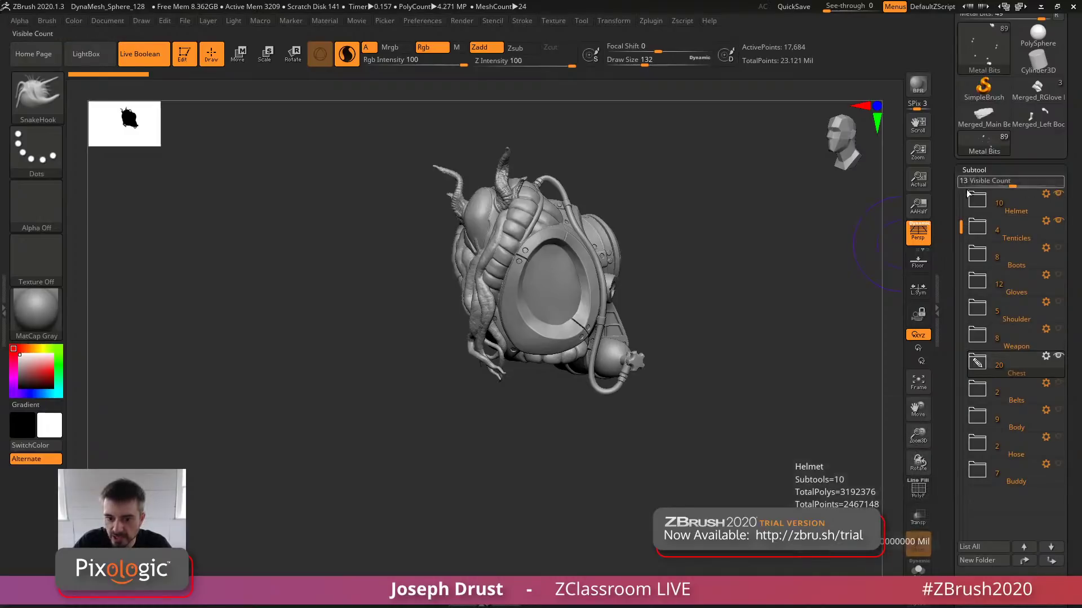
pyautogui.click(1058, 193)
pyautogui.click(1058, 410)
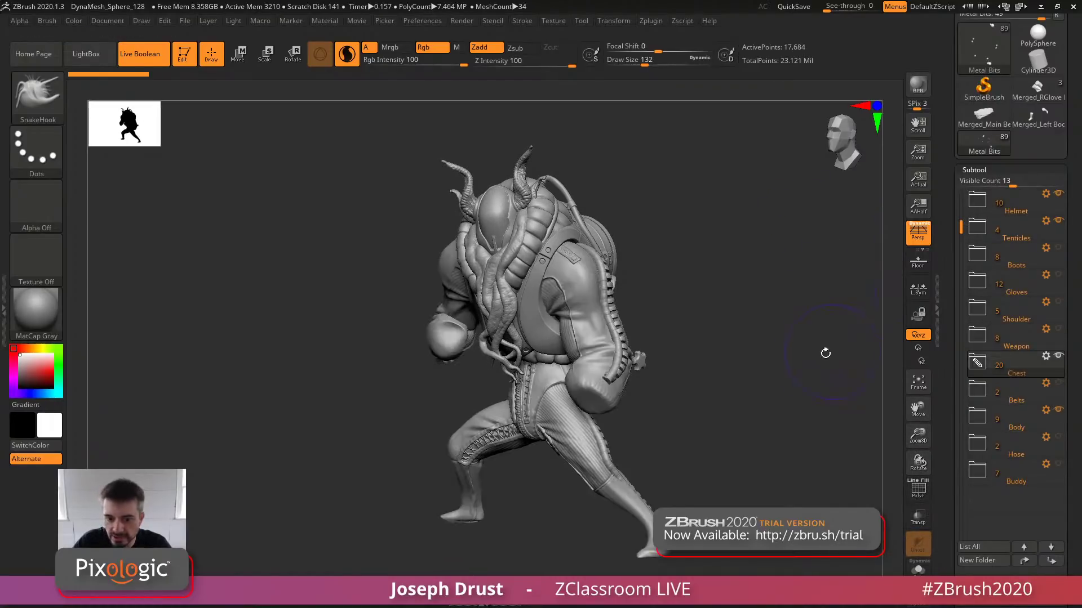
pyautogui.moveTo(824, 354); pyautogui.dragTo(698, 383)
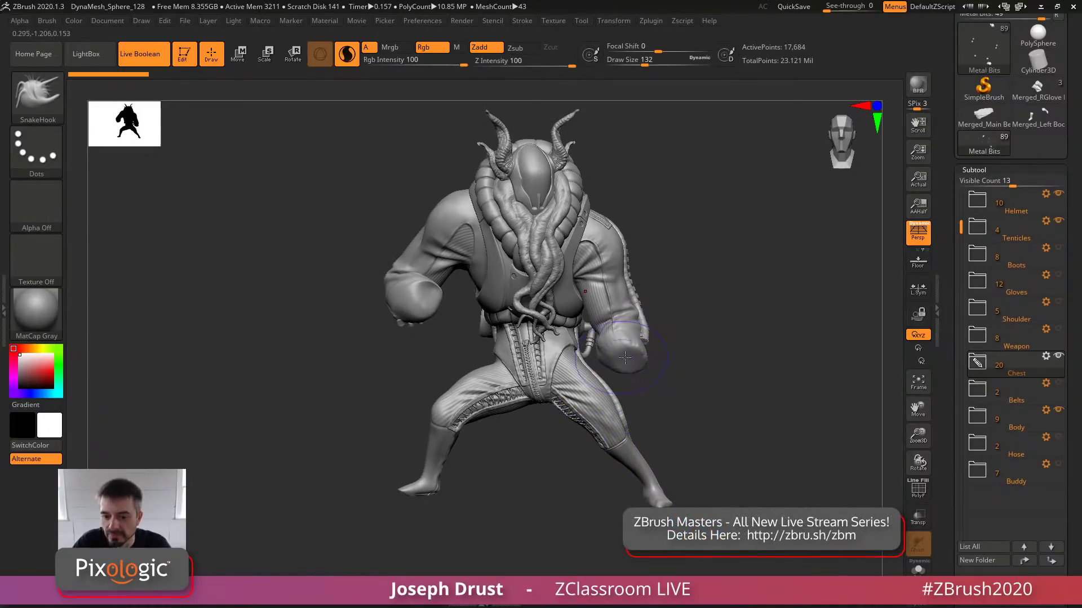
pyautogui.moveTo(709, 388); pyautogui.dragTo(631, 406)
pyautogui.moveTo(722, 387)
pyautogui.mouseDown()
pyautogui.moveTo(733, 386)
pyautogui.moveTo(534, 357)
pyautogui.mouseUp()
pyautogui.moveTo(746, 369)
pyautogui.mouseDown()
pyautogui.moveTo(782, 374)
pyautogui.moveTo(745, 377)
pyautogui.moveTo(777, 384)
pyautogui.mouseUp()
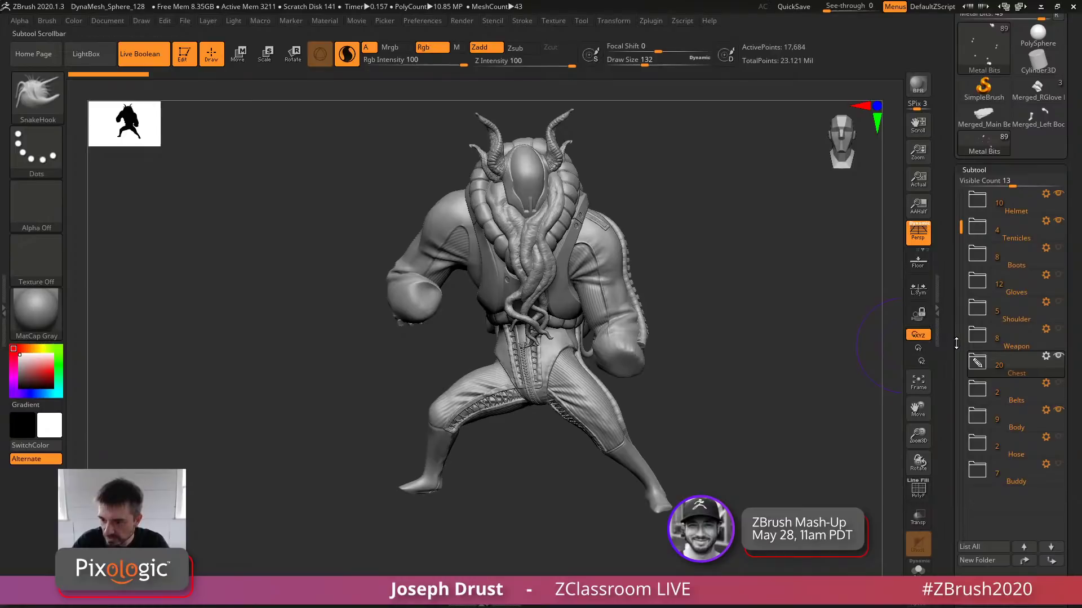
# Merge the visible body parts into a separate tool and append it as a subtool of the combined gloves tool
pyautogui.moveTo(957, 343); pyautogui.dragTo(950, 243)
pyautogui.click(993, 522)
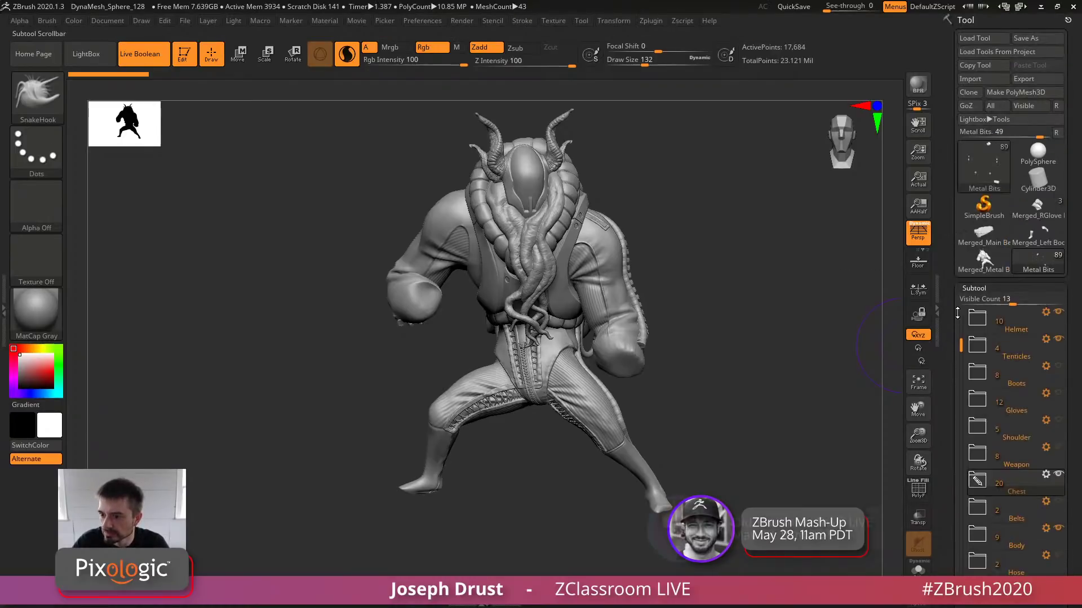
pyautogui.click(1040, 206)
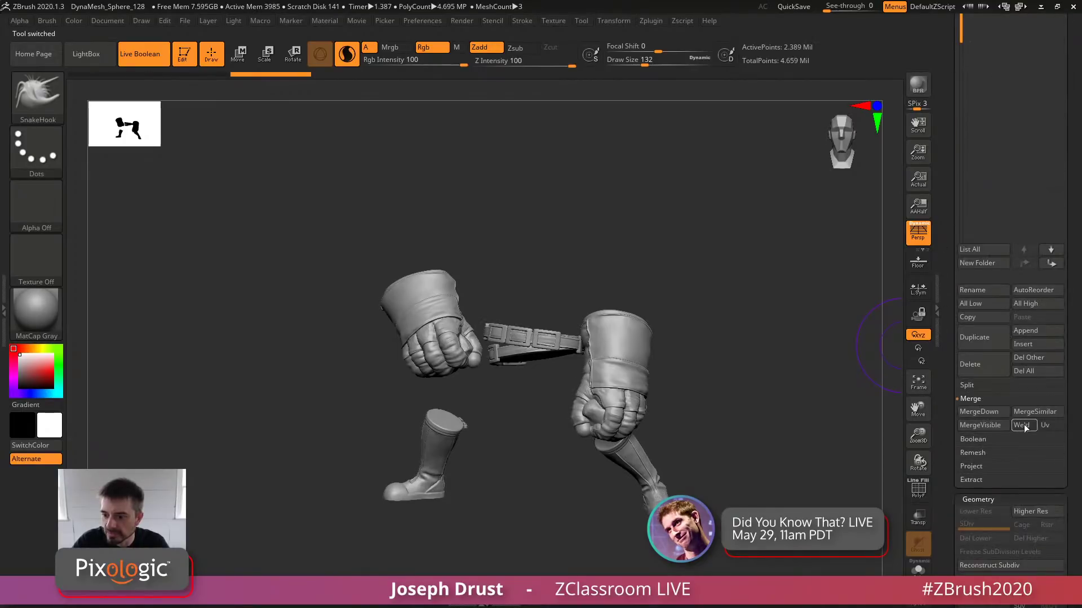
pyautogui.click(1027, 344)
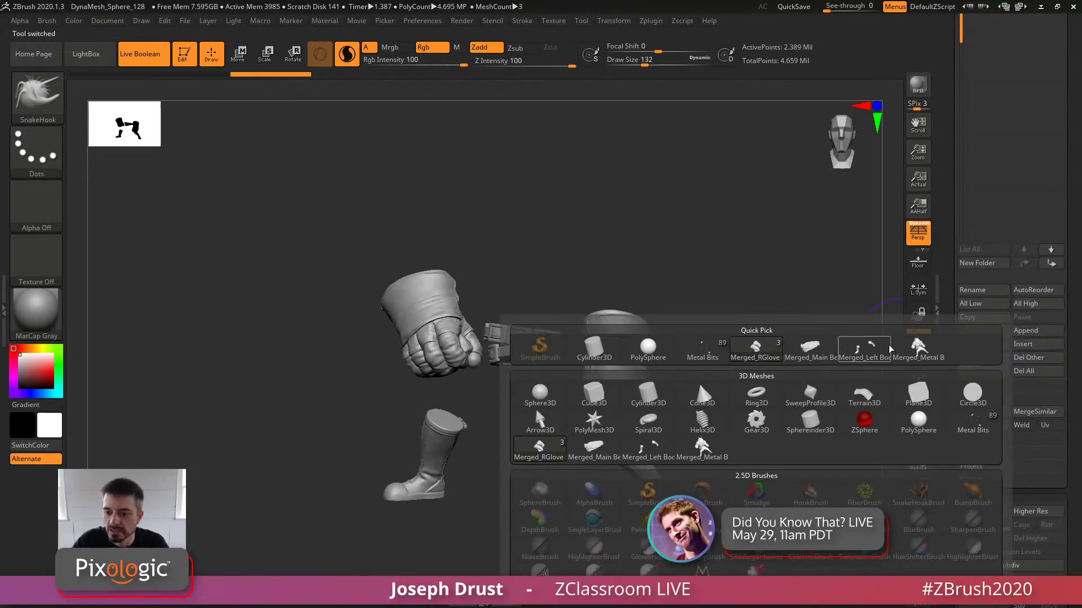
pyautogui.click(769, 356)
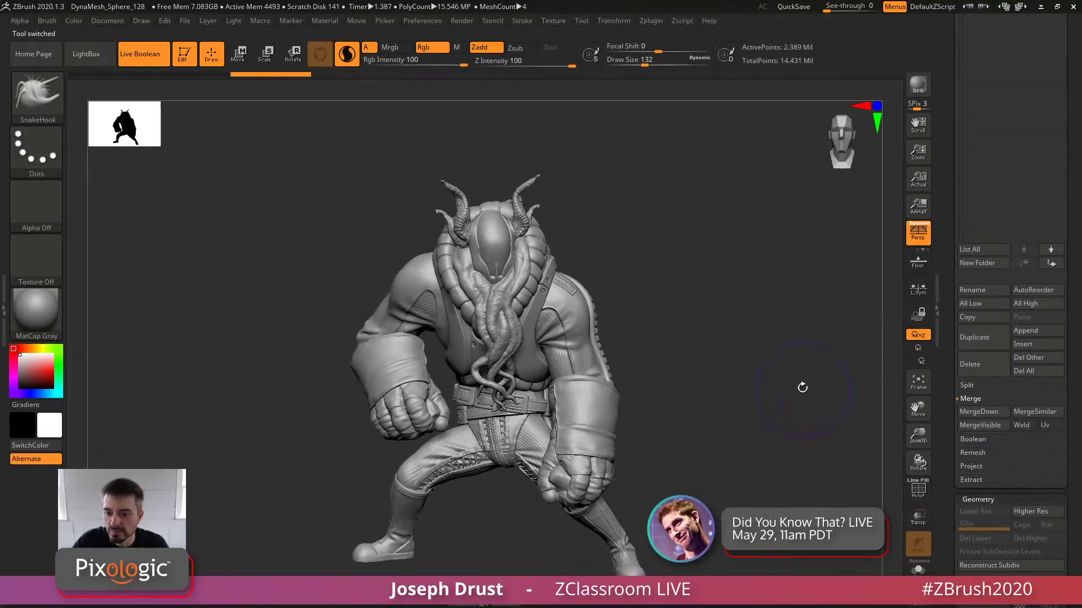
pyautogui.keyDown('shift'); pyautogui.moveTo(799, 365); pyautogui.dragTo(768, 330); pyautogui.keyUp('shift')
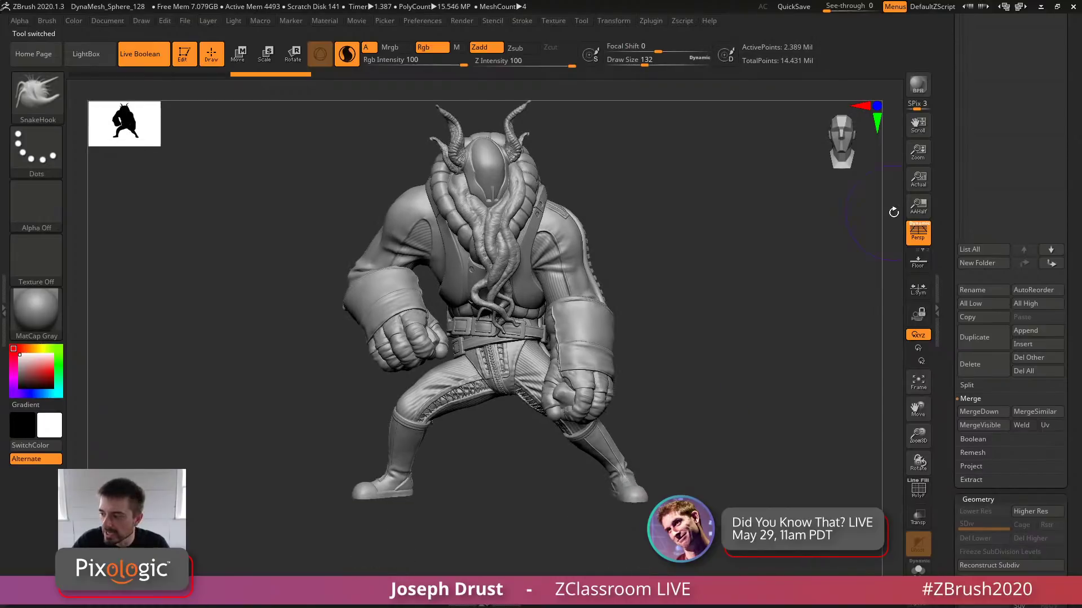
# Isolate the merged body subtool and move it to the start of the subtool order
pyautogui.moveTo(942, 190); pyautogui.dragTo(942, 575)
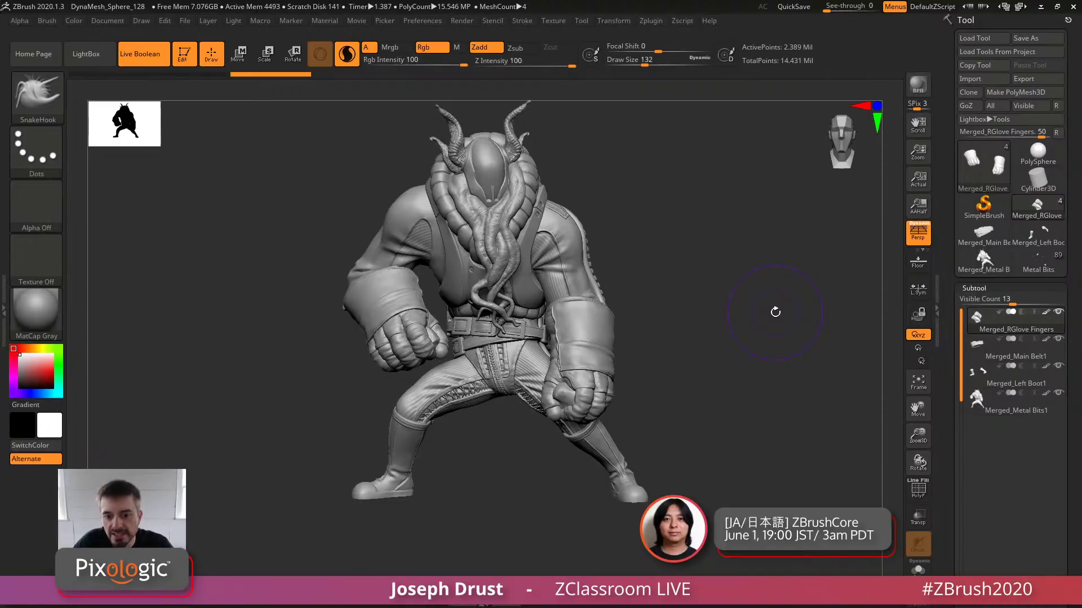
pyautogui.moveTo(762, 324); pyautogui.dragTo(308, 354)
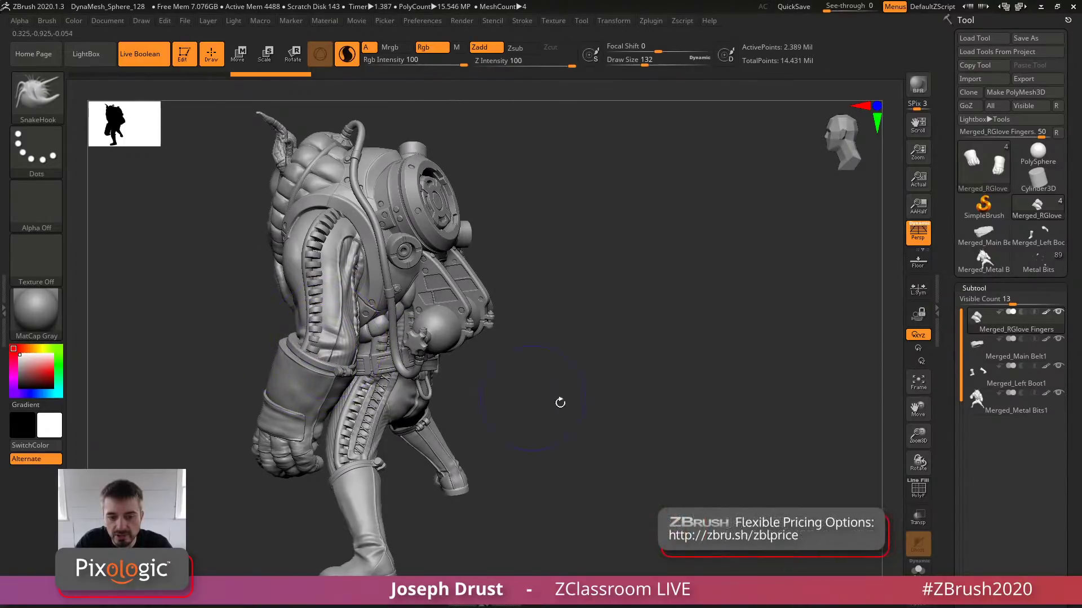
pyautogui.moveTo(560, 403); pyautogui.dragTo(977, 369)
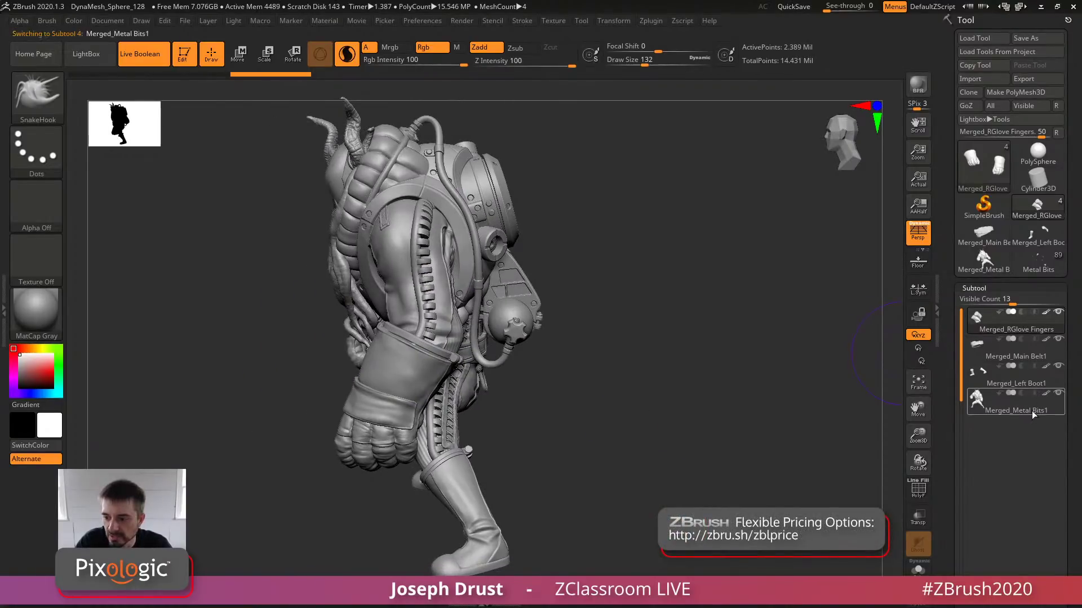
pyautogui.click(991, 401)
pyautogui.click(1058, 396)
pyautogui.scroll(-5, 1035, 507)
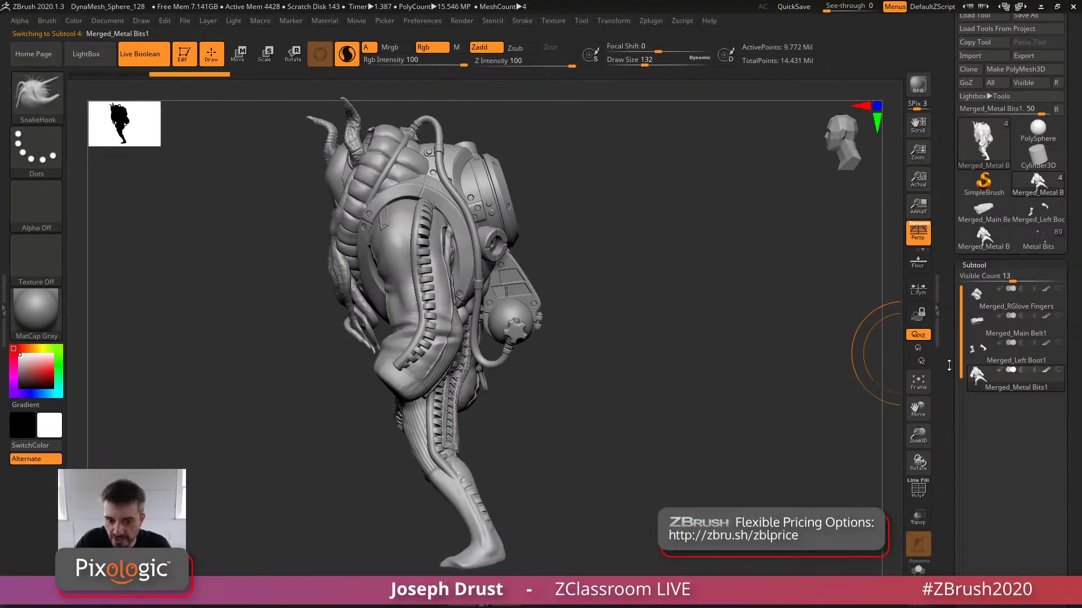
pyautogui.click(1034, 555)
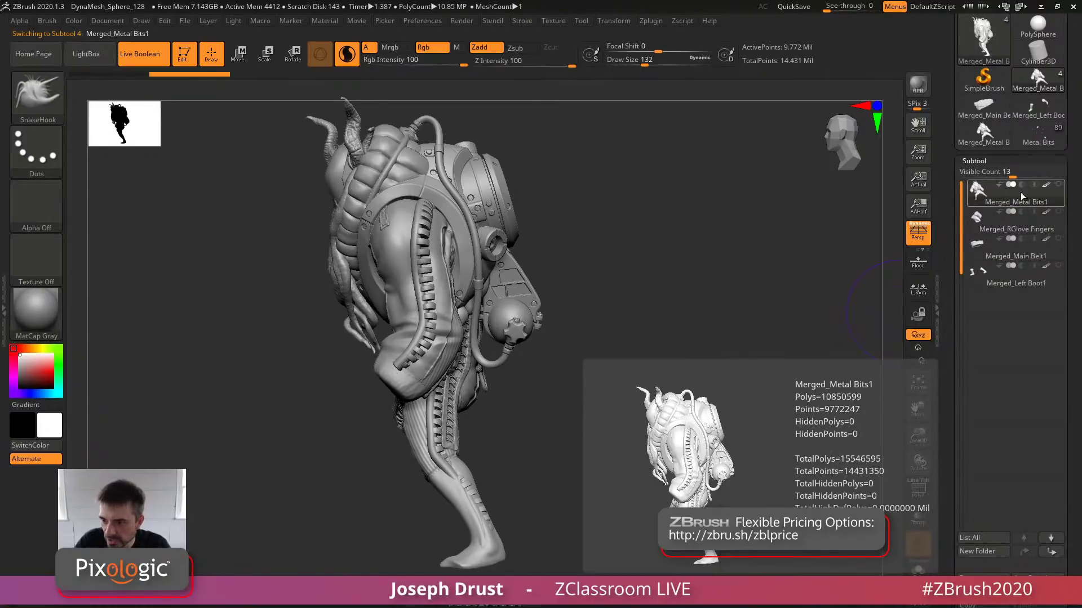
# Set the merged gloves subtool to subtract and show it together with the merged body
pyautogui.click(1058, 213)
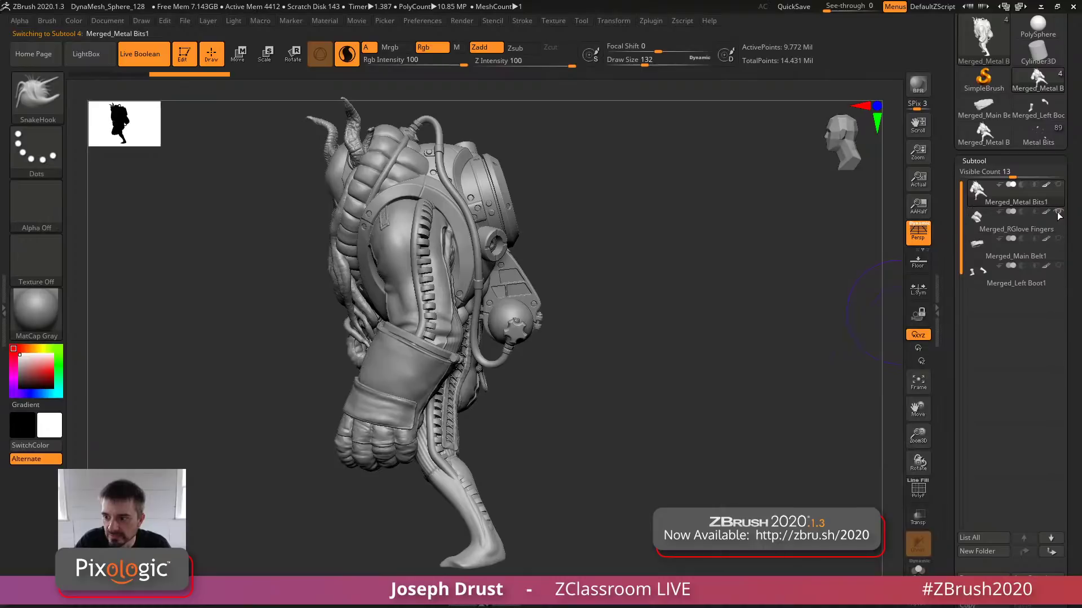
pyautogui.click(1022, 212)
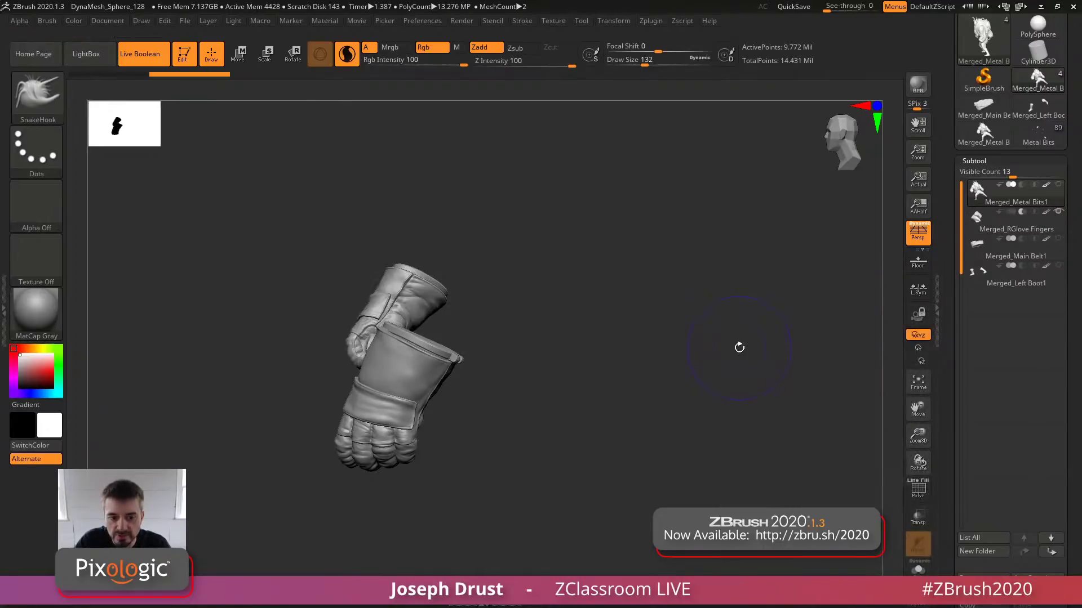
pyautogui.click(1058, 185)
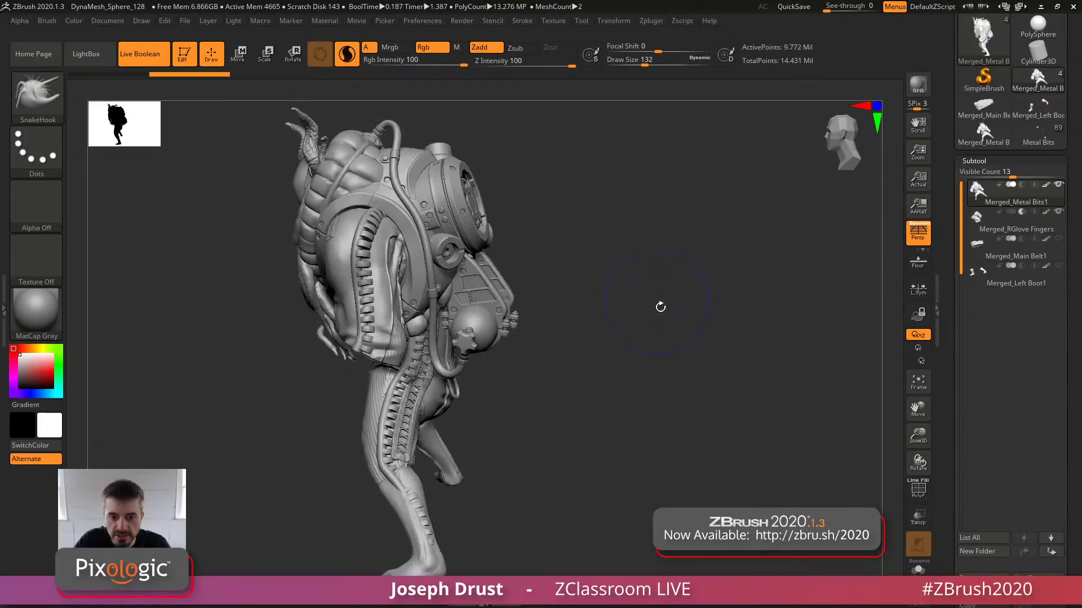
pyautogui.moveTo(697, 292)
pyautogui.mouseDown()
pyautogui.moveTo(747, 281)
pyautogui.moveTo(713, 299)
pyautogui.mouseUp()
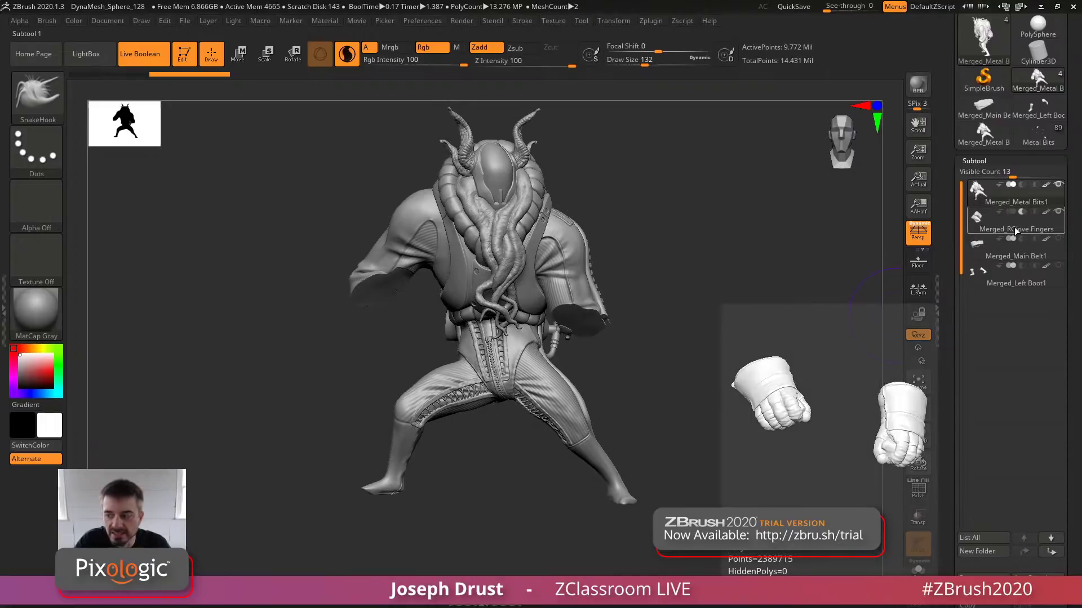
# Show the merged boots and belt subtools and set both to subtract from the body
pyautogui.click(1058, 267)
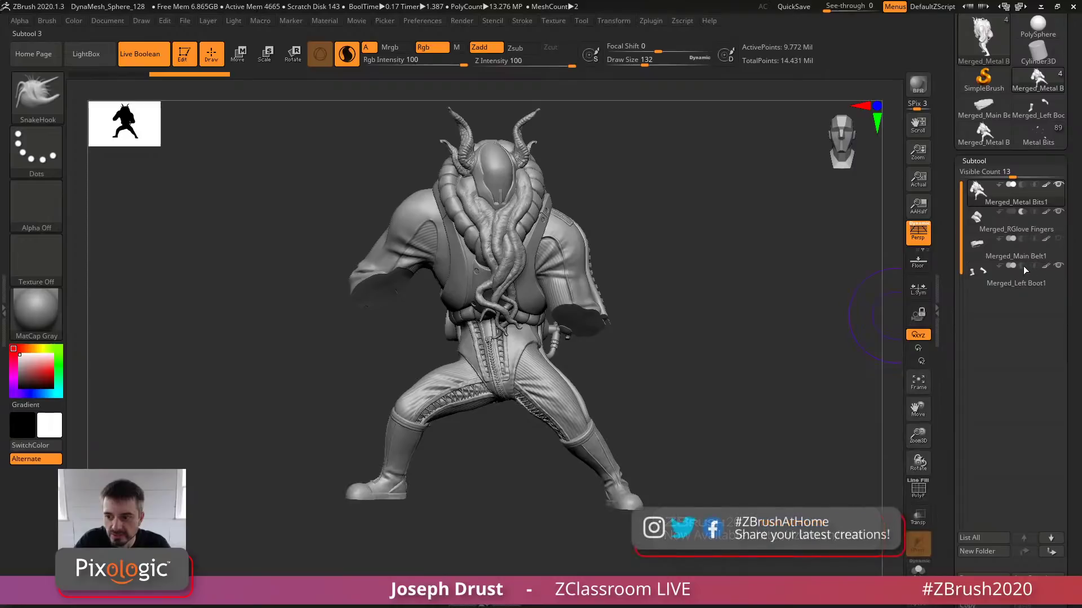
pyautogui.click(1022, 265)
pyautogui.moveTo(735, 340); pyautogui.dragTo(750, 380)
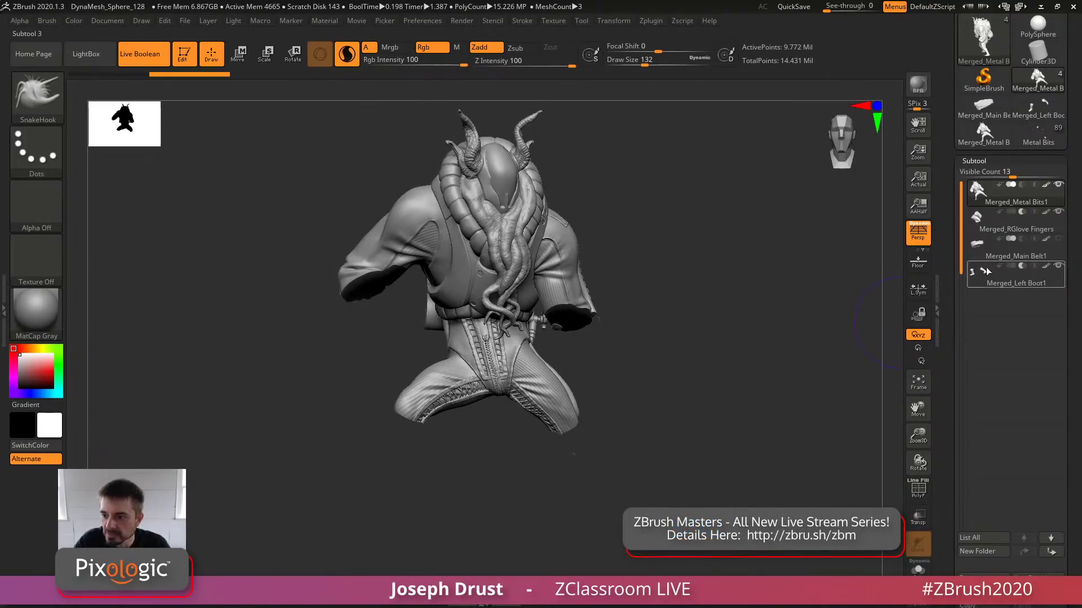
pyautogui.click(1059, 239)
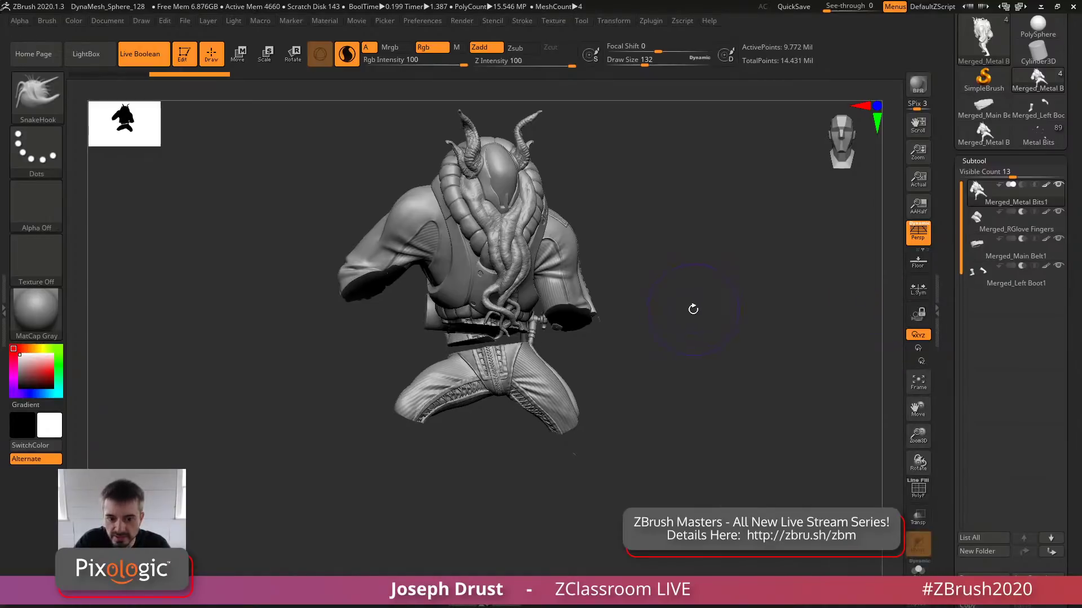
# Examine the live Boolean cuts at the sleeves, waist and legs from several angles
pyautogui.moveTo(711, 313); pyautogui.dragTo(857, 278)
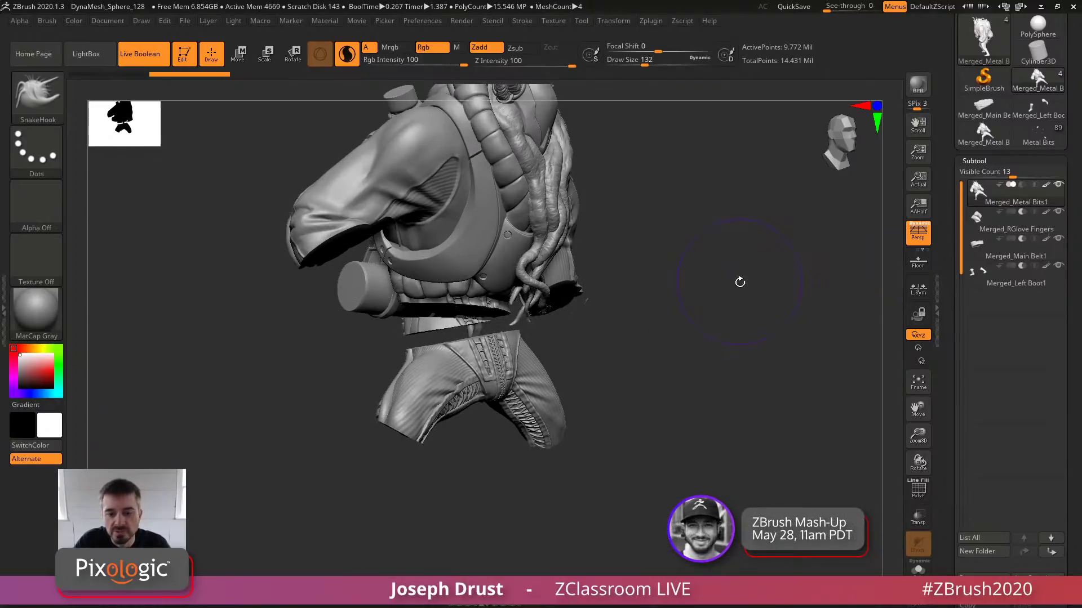
pyautogui.moveTo(712, 287); pyautogui.dragTo(810, 306)
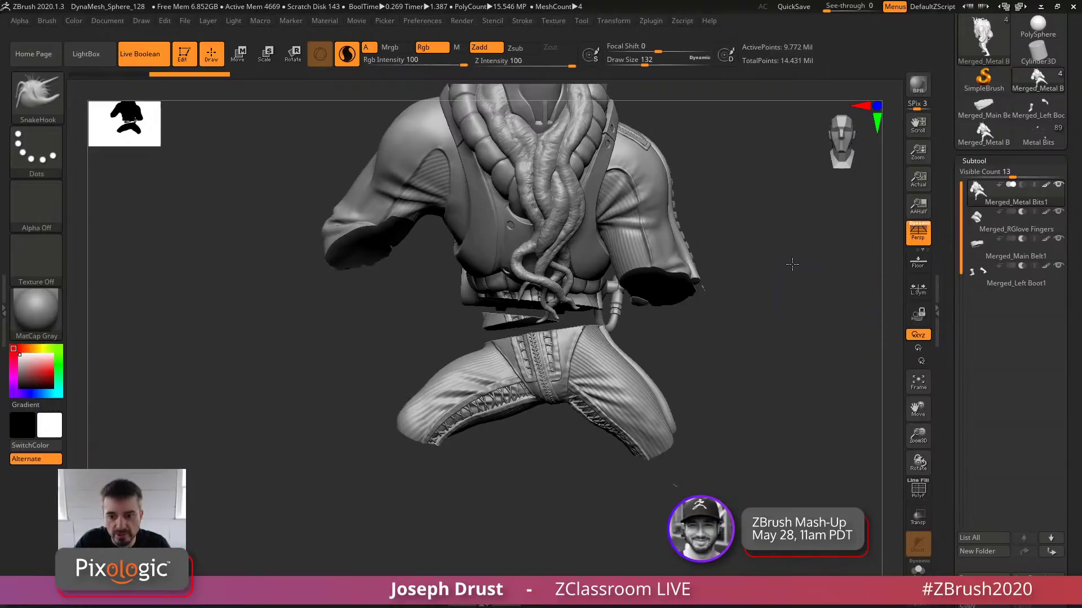
pyautogui.moveTo(792, 264); pyautogui.dragTo(594, 320)
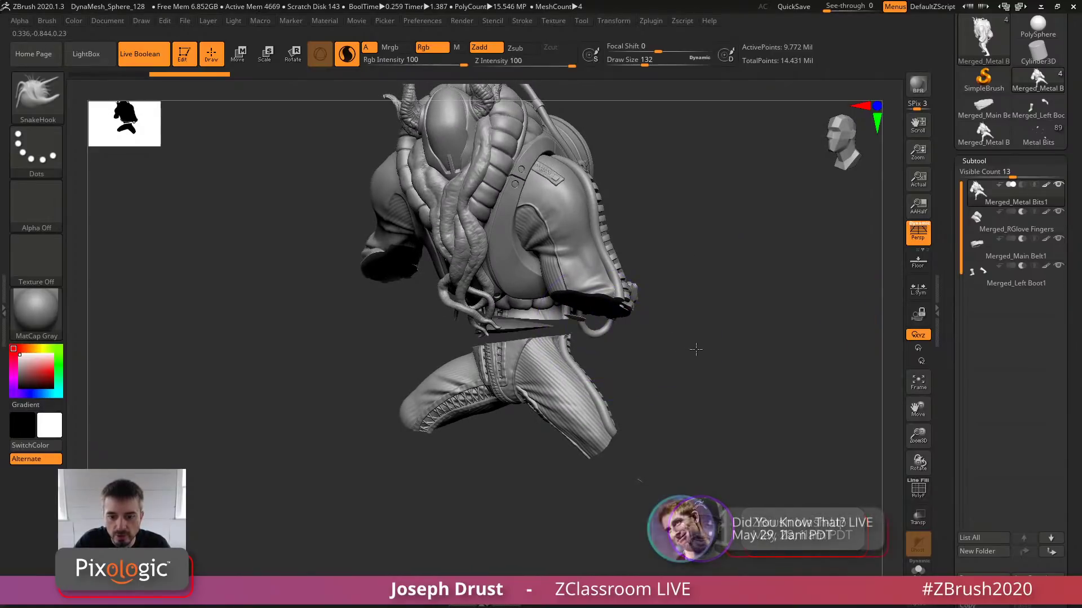
pyautogui.moveTo(697, 348); pyautogui.dragTo(582, 321)
pyautogui.moveTo(698, 353); pyautogui.dragTo(590, 308)
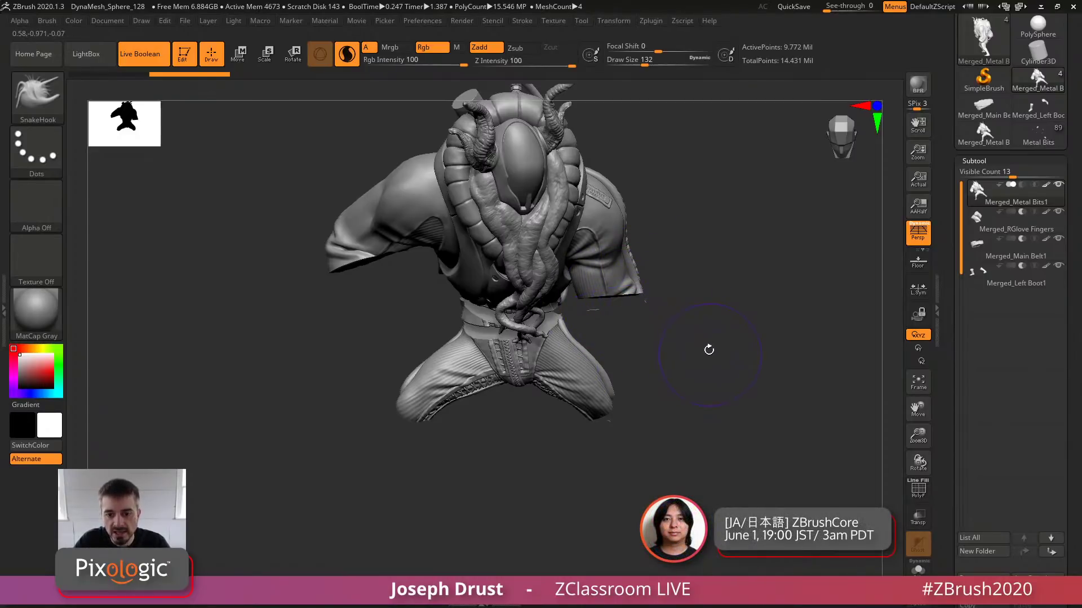
pyautogui.moveTo(709, 350); pyautogui.dragTo(708, 338)
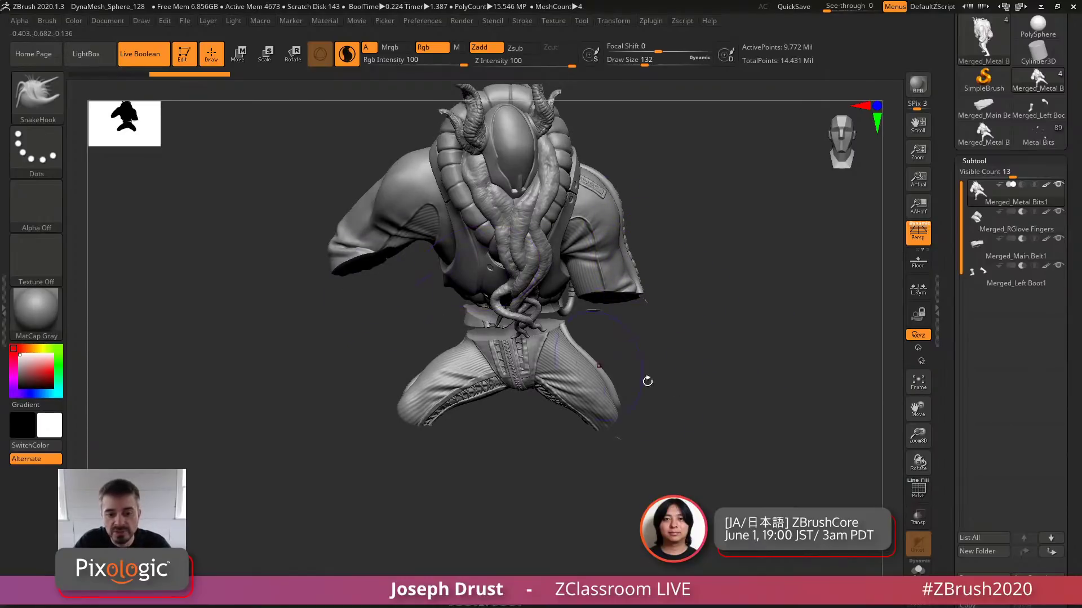
pyautogui.moveTo(522, 199); pyautogui.dragTo(525, 185, button='right')
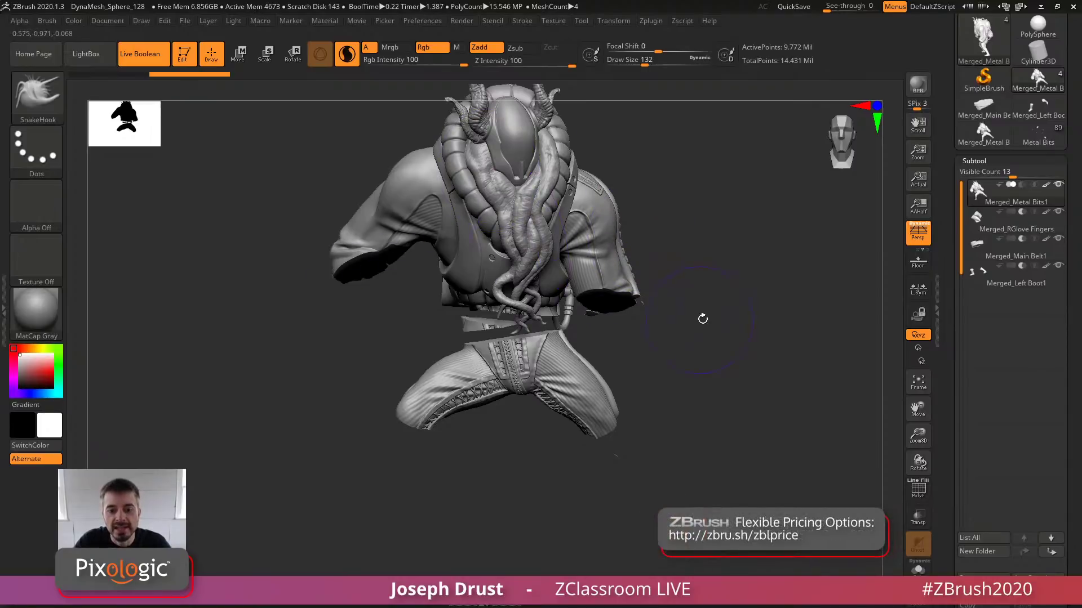
pyautogui.moveTo(715, 298); pyautogui.dragTo(714, 297)
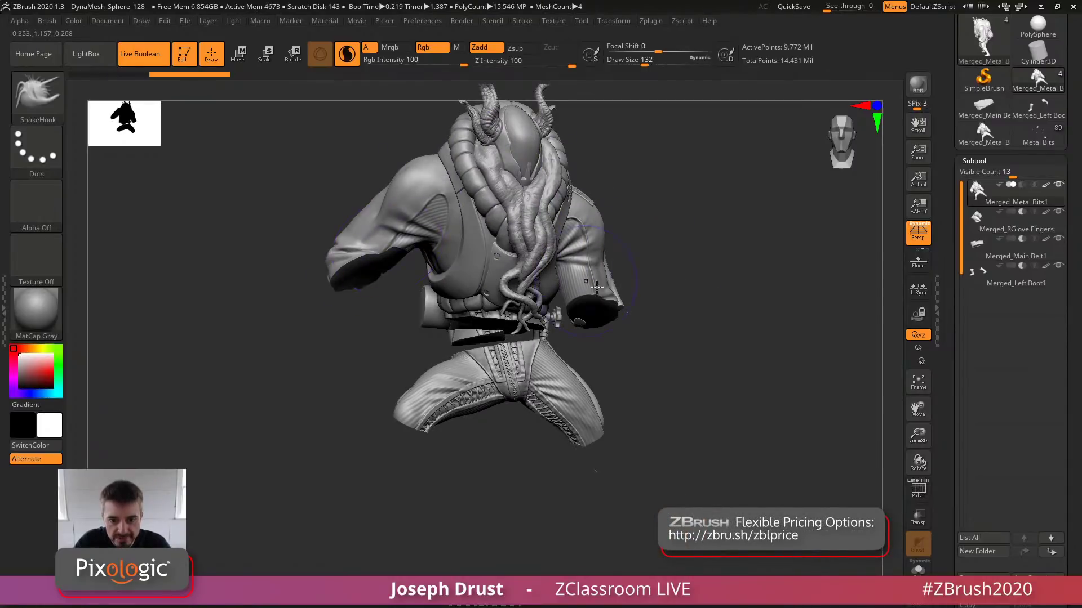
pyautogui.moveTo(655, 352); pyautogui.dragTo(646, 354)
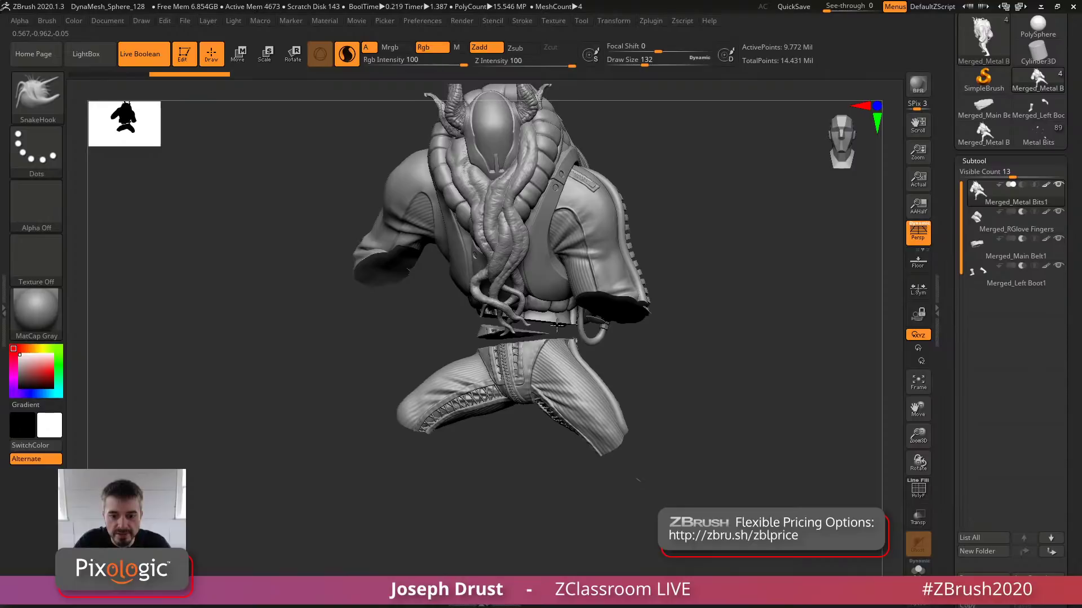
pyautogui.moveTo(557, 325); pyautogui.dragTo(720, 371)
pyautogui.moveTo(688, 333); pyautogui.dragTo(563, 298)
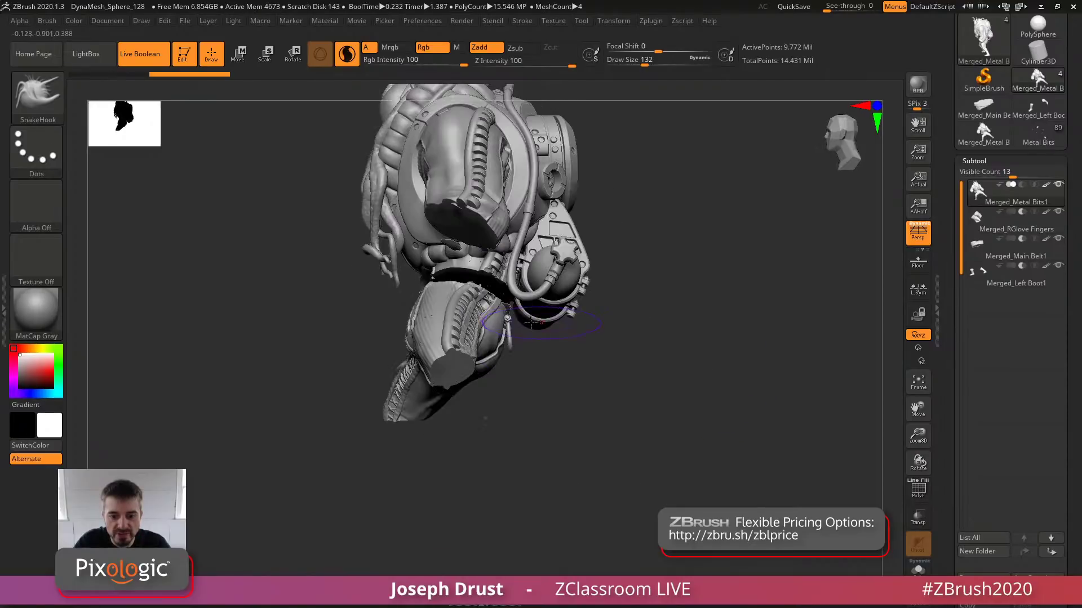
pyautogui.moveTo(691, 386); pyautogui.dragTo(654, 297)
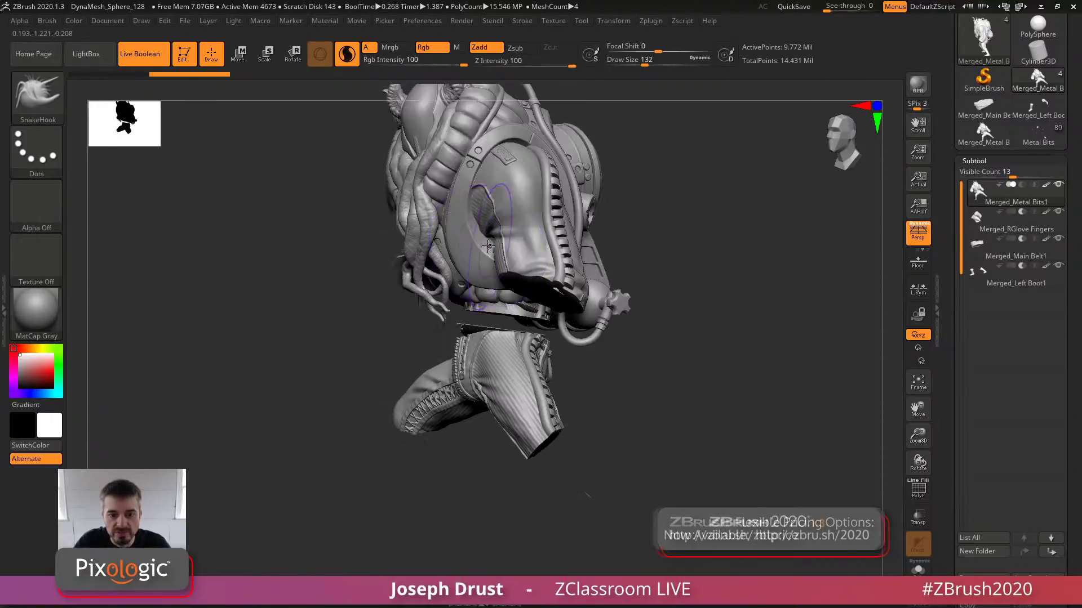
pyautogui.moveTo(734, 341); pyautogui.dragTo(585, 375)
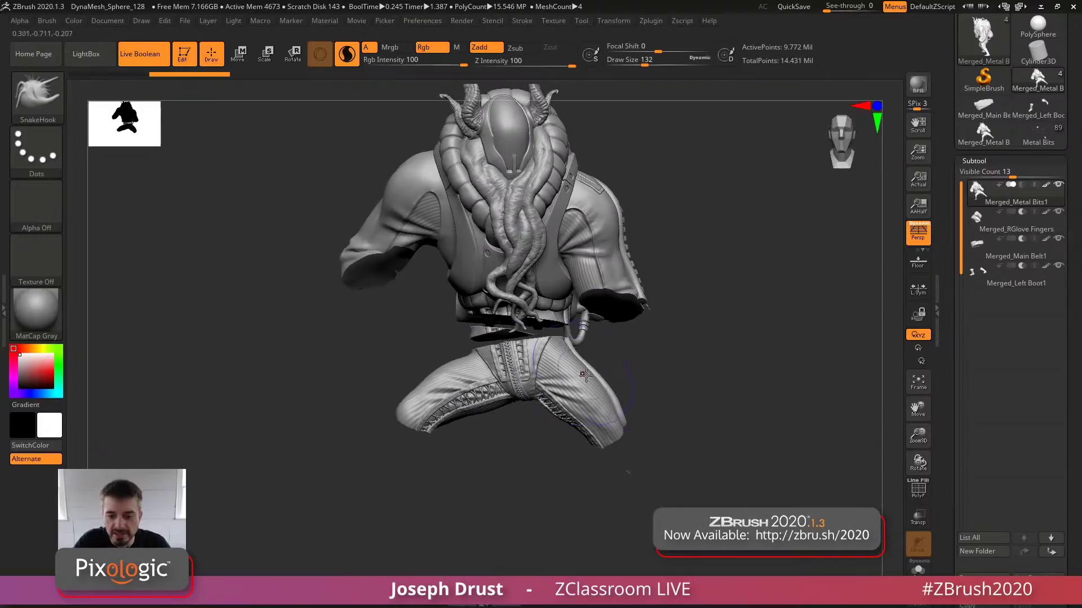
# Hide the merged boots subtool so its subtraction no longer applies to the legs
pyautogui.click(1059, 266)
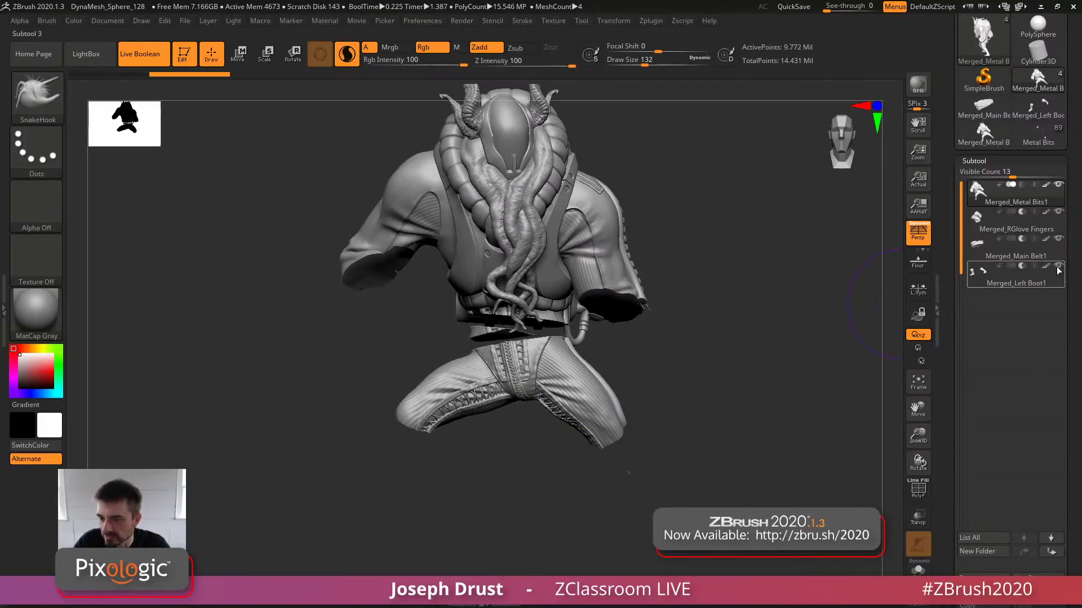
pyautogui.moveTo(757, 341)
pyautogui.mouseDown()
pyautogui.moveTo(701, 357)
pyautogui.moveTo(736, 356)
pyautogui.mouseUp()
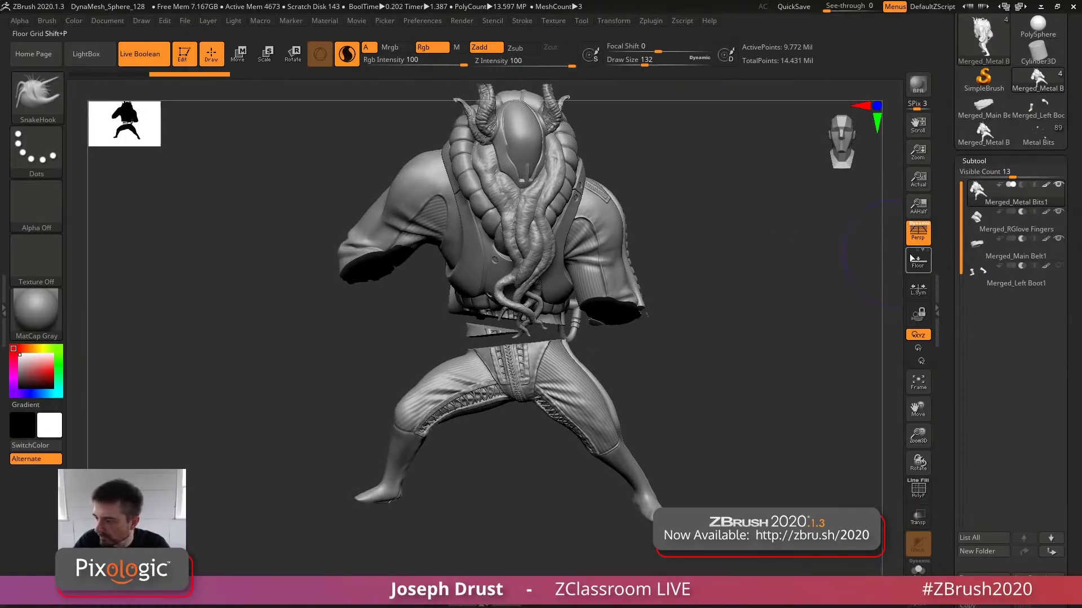
pyautogui.moveTo(1045, 200)
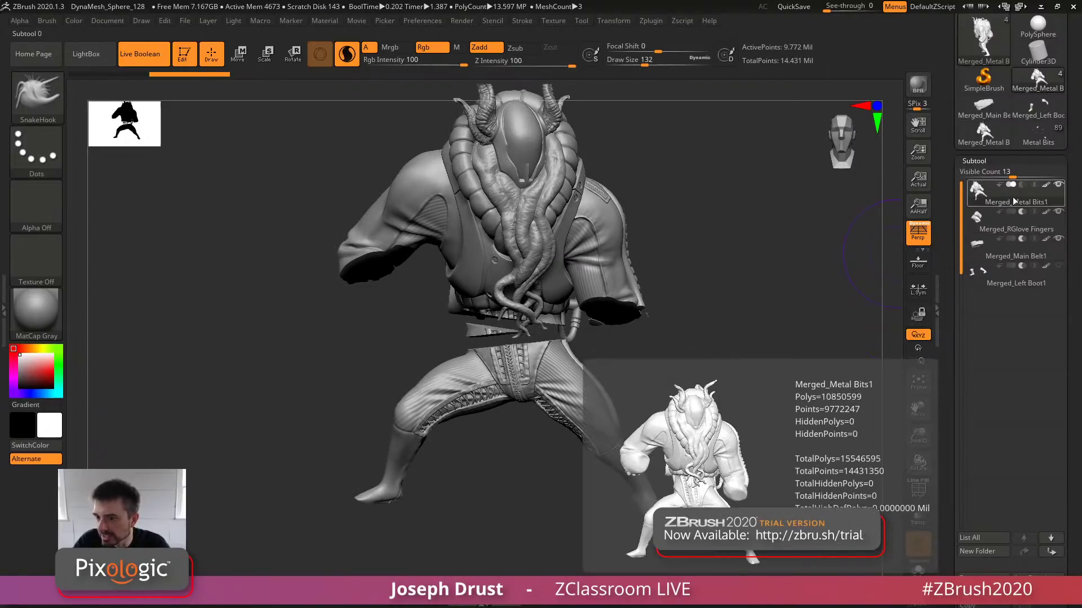
# Generate a Boolean mesh from the visible merged body with the gloves and belt subtracted, keeping dynamic subdivision allowed
pyautogui.moveTo(953, 208); pyautogui.dragTo(953, 160)
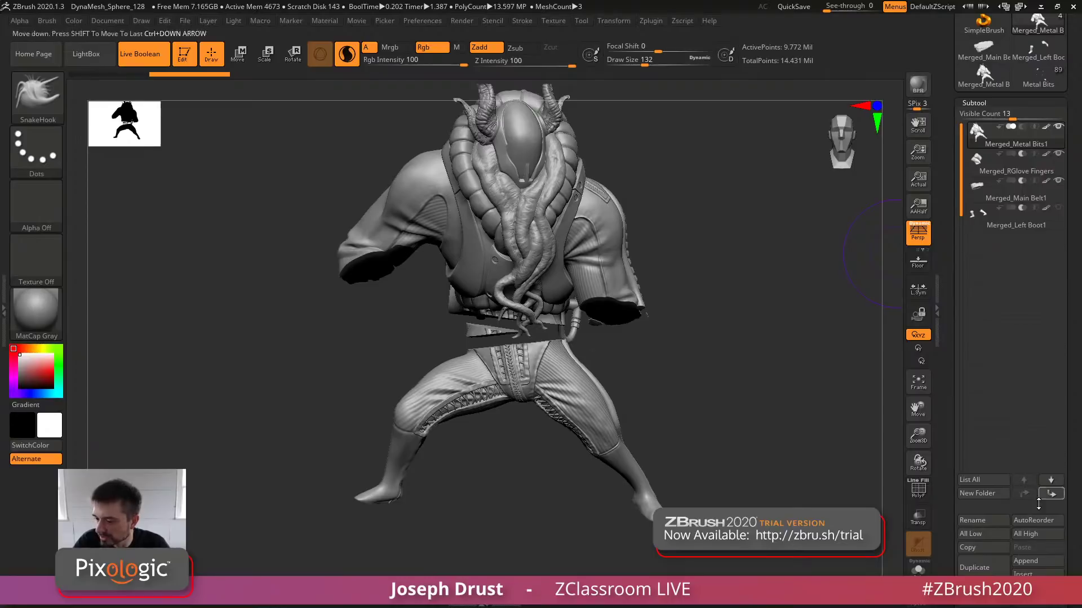
pyautogui.scroll(-5, 991, 405)
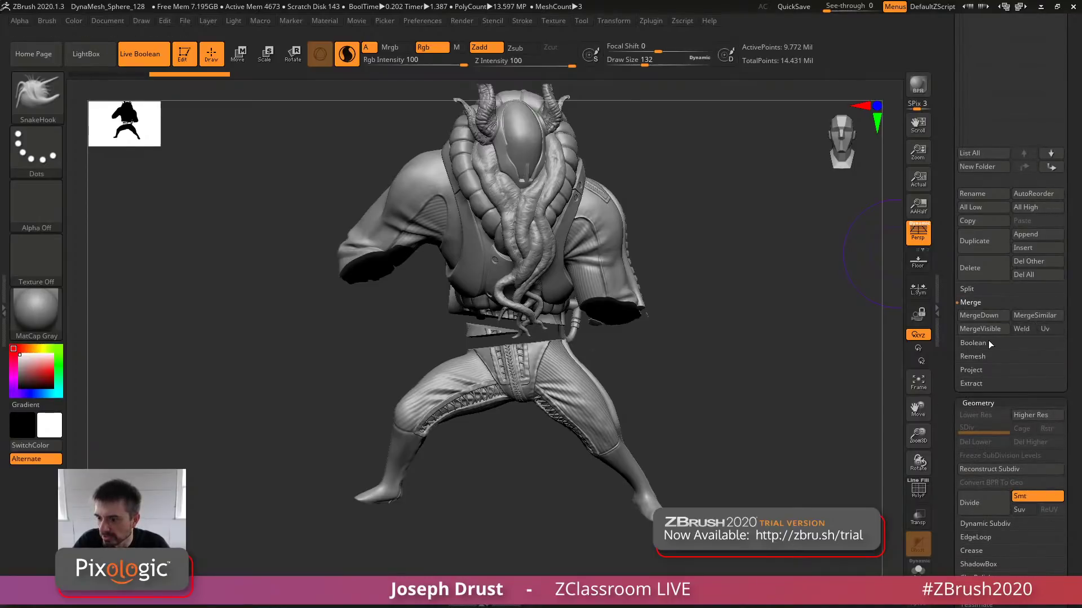
pyautogui.click(1020, 342)
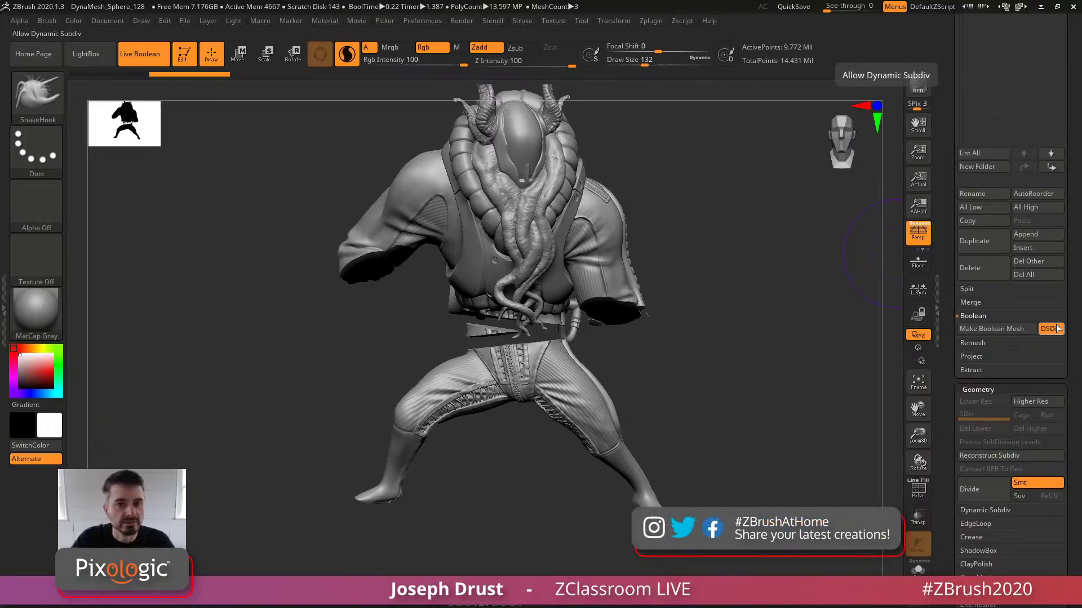
pyautogui.scroll(1, 944, 302)
pyautogui.scroll(2, 944, 310)
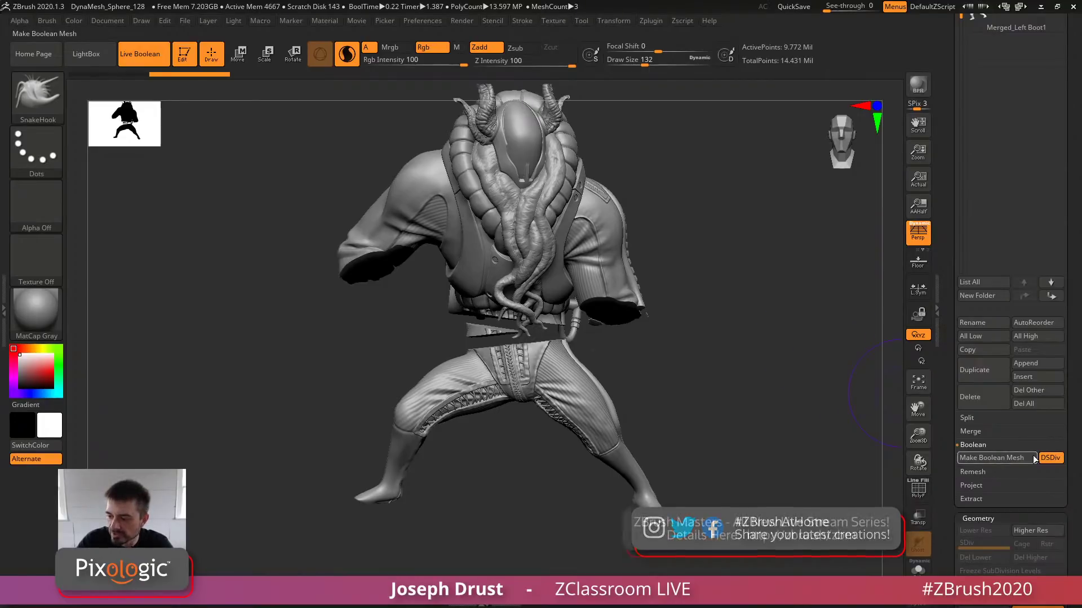
pyautogui.moveTo(945, 357)
pyautogui.mouseDown()
pyautogui.moveTo(946, 520)
pyautogui.moveTo(949, 374)
pyautogui.mouseUp()
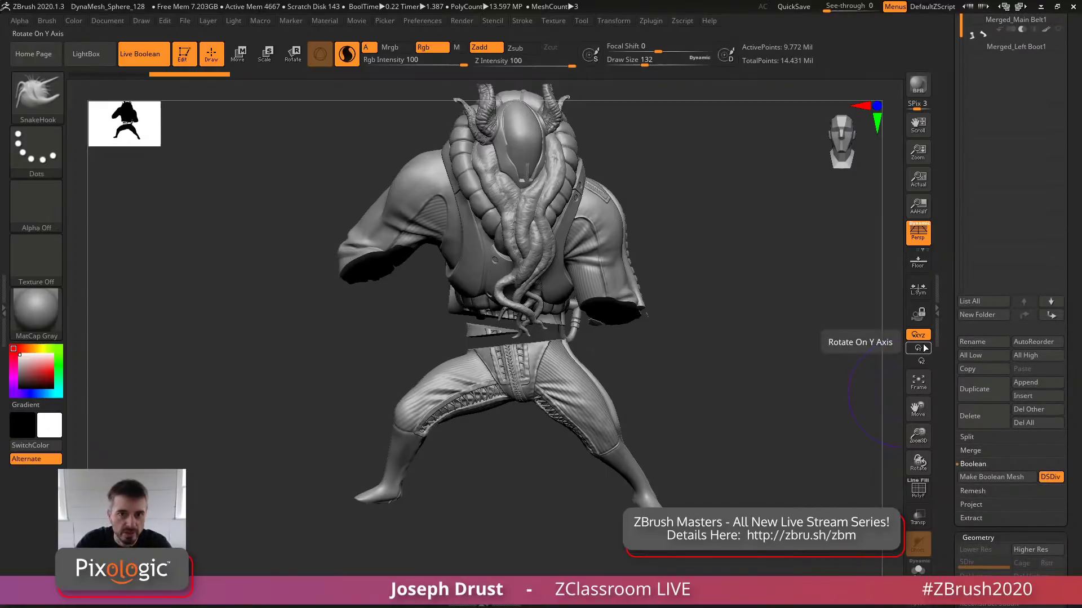
pyautogui.moveTo(748, 297); pyautogui.dragTo(735, 331)
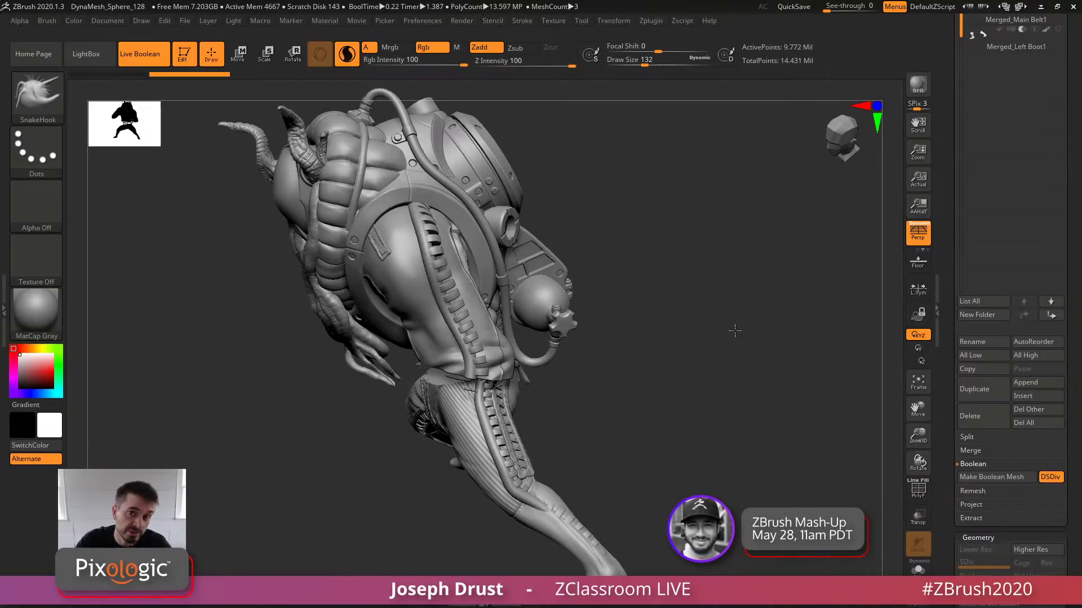
pyautogui.moveTo(735, 331); pyautogui.dragTo(574, 219)
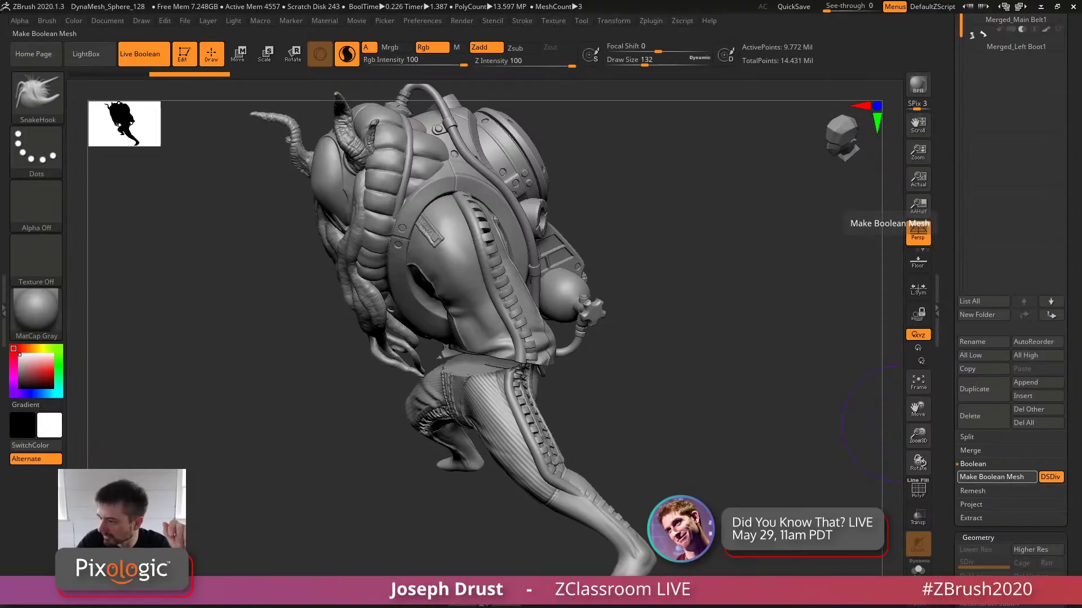
pyautogui.click(992, 478)
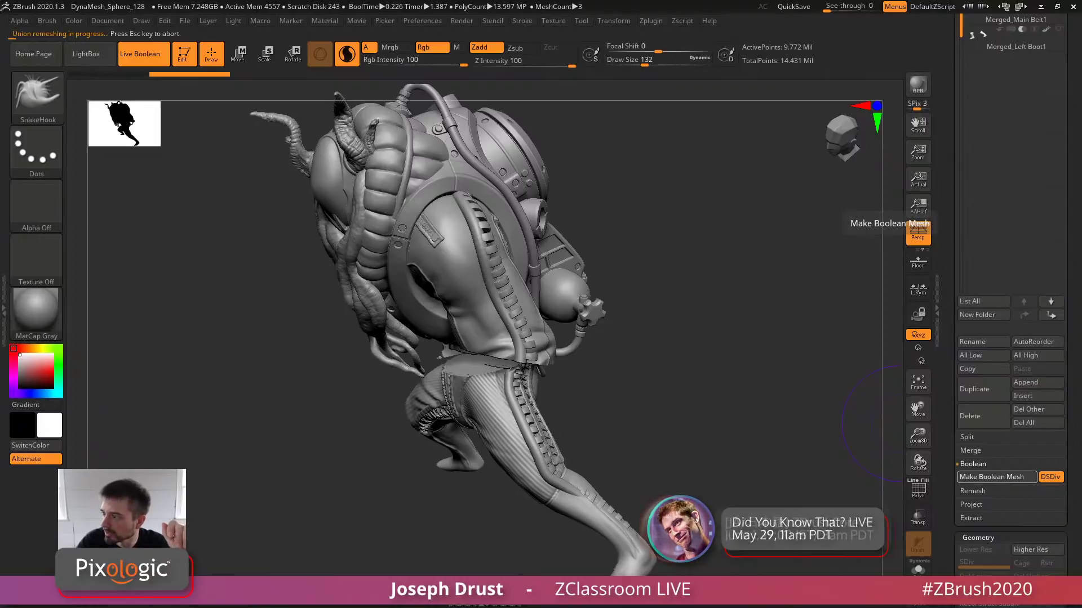
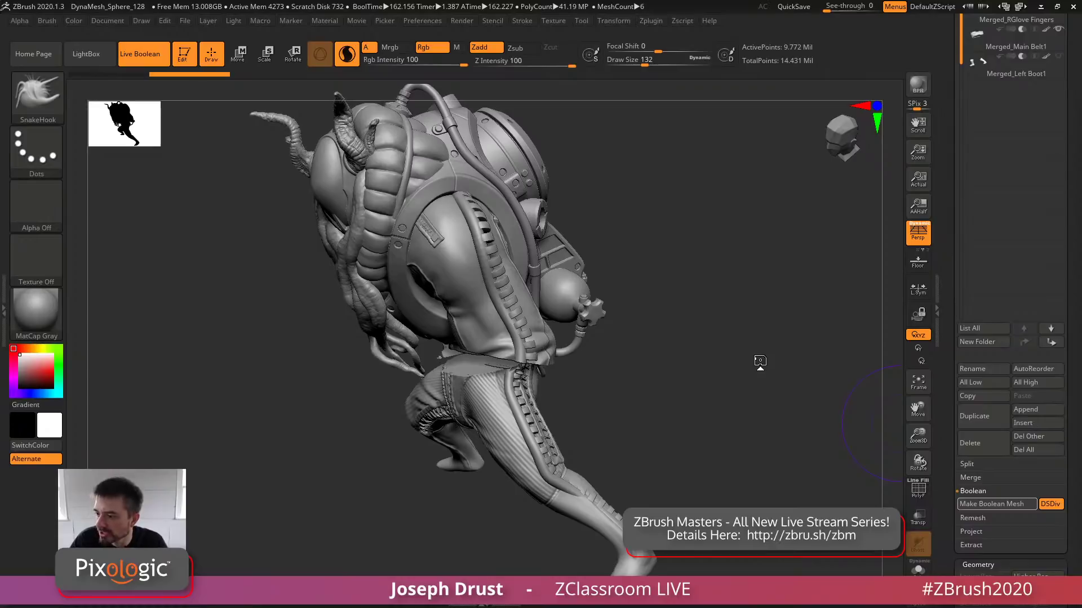
# Examine the cut sleeves, waist and legs of the merged diver body from the side and front
pyautogui.moveTo(755, 384); pyautogui.dragTo(750, 342)
pyautogui.keyDown('alt'); pyautogui.moveTo(708, 280); pyautogui.dragTo(739, 354); pyautogui.keyUp('alt')
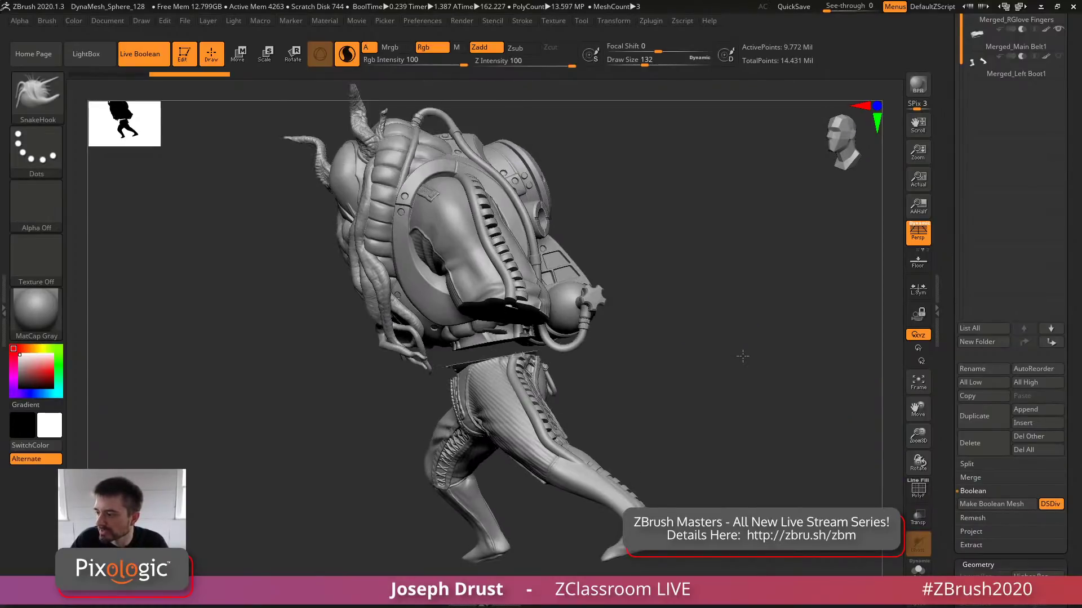
pyautogui.moveTo(726, 317)
pyautogui.keyDown('alt'); pyautogui.mouseDown()
pyautogui.moveTo(713, 289)
pyautogui.moveTo(732, 307)
pyautogui.mouseUp(); pyautogui.keyUp('alt')
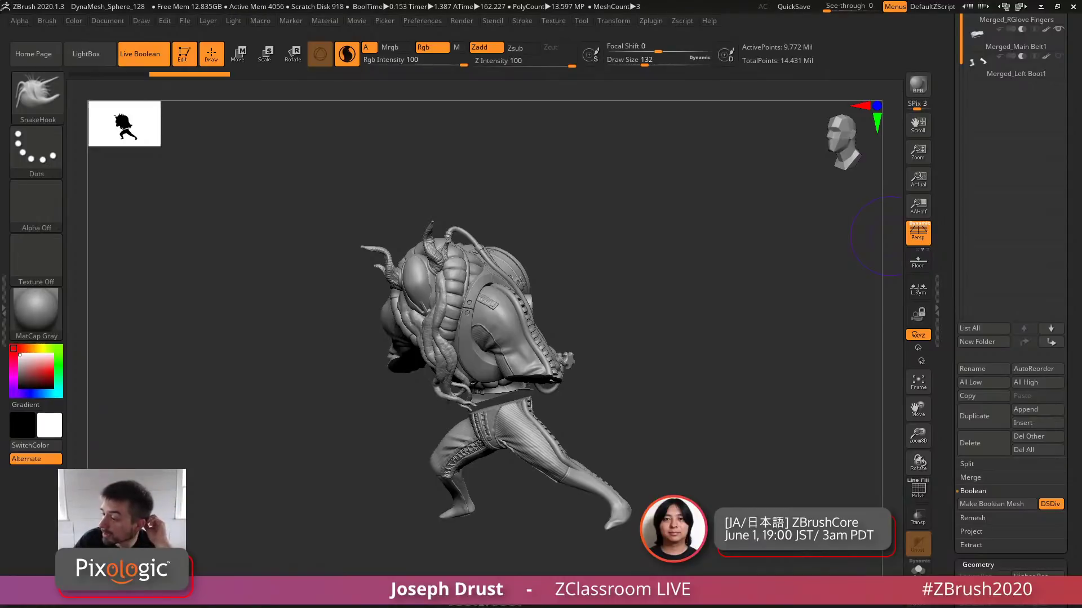
pyautogui.moveTo(700, 235); pyautogui.dragTo(724, 232)
pyautogui.moveTo(734, 269); pyautogui.dragTo(731, 265)
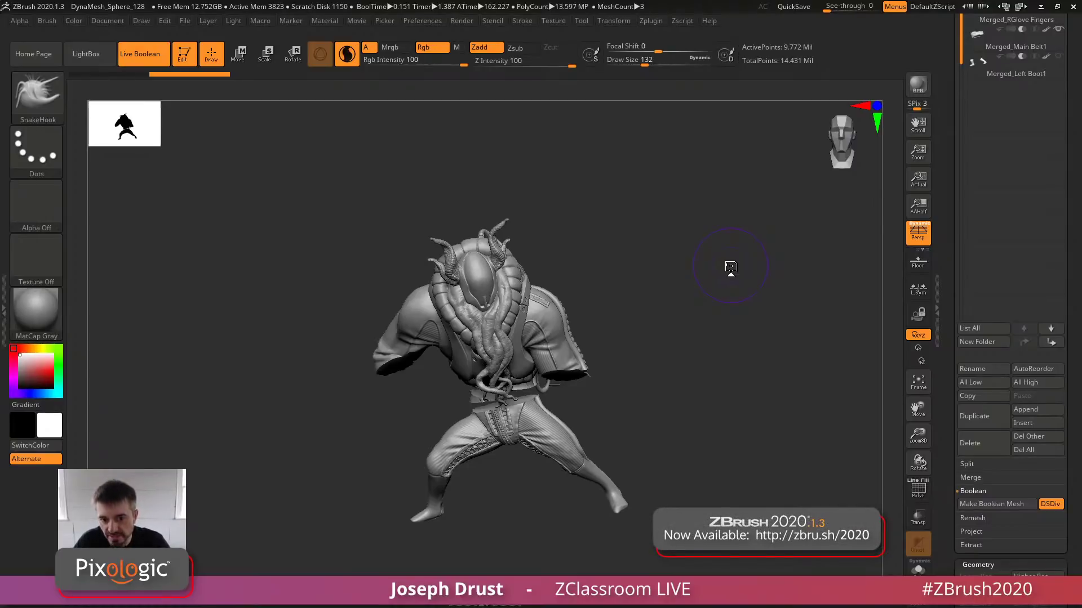
pyautogui.moveTo(731, 266); pyautogui.dragTo(729, 253)
pyautogui.moveTo(737, 266); pyautogui.dragTo(738, 268)
pyautogui.moveTo(746, 338)
pyautogui.keyDown('alt'); pyautogui.mouseDown()
pyautogui.moveTo(751, 369)
pyautogui.moveTo(817, 403)
pyautogui.moveTo(769, 423)
pyautogui.mouseUp(); pyautogui.keyUp('alt')
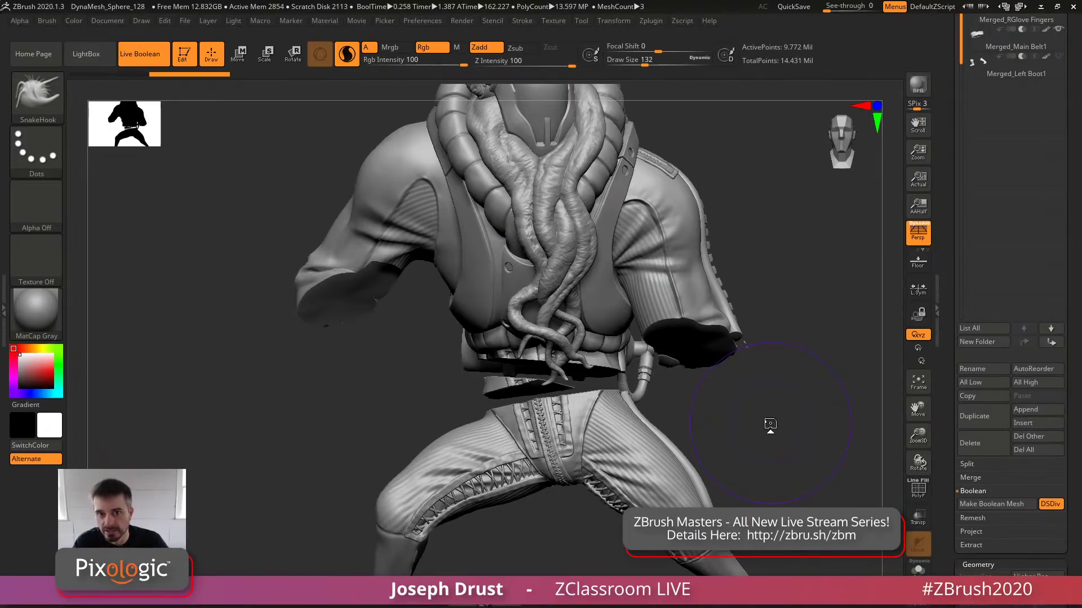
pyautogui.click(652, 21)
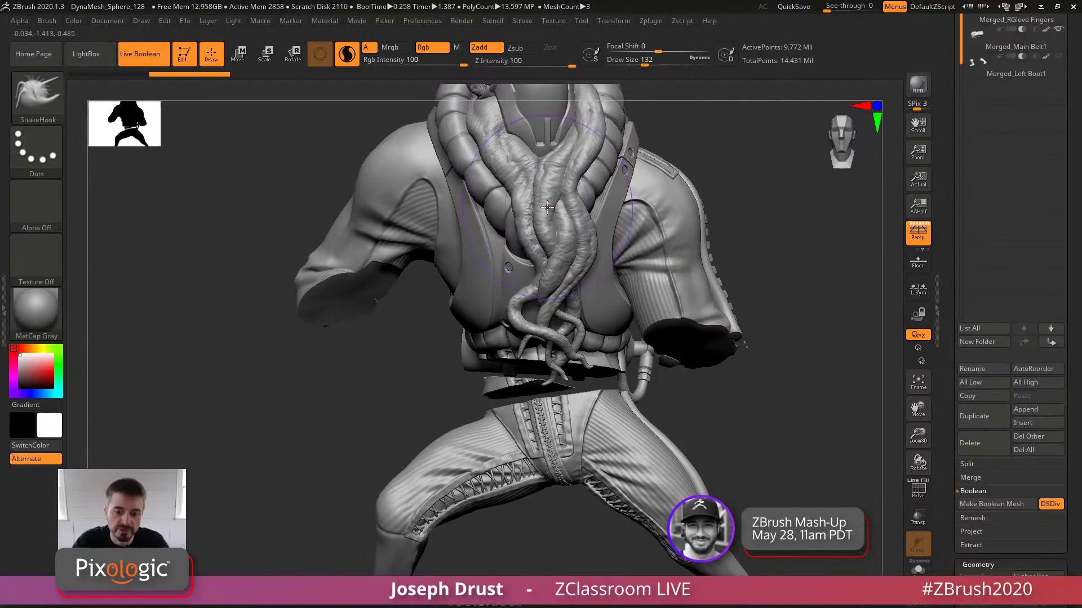
pyautogui.click(681, 21)
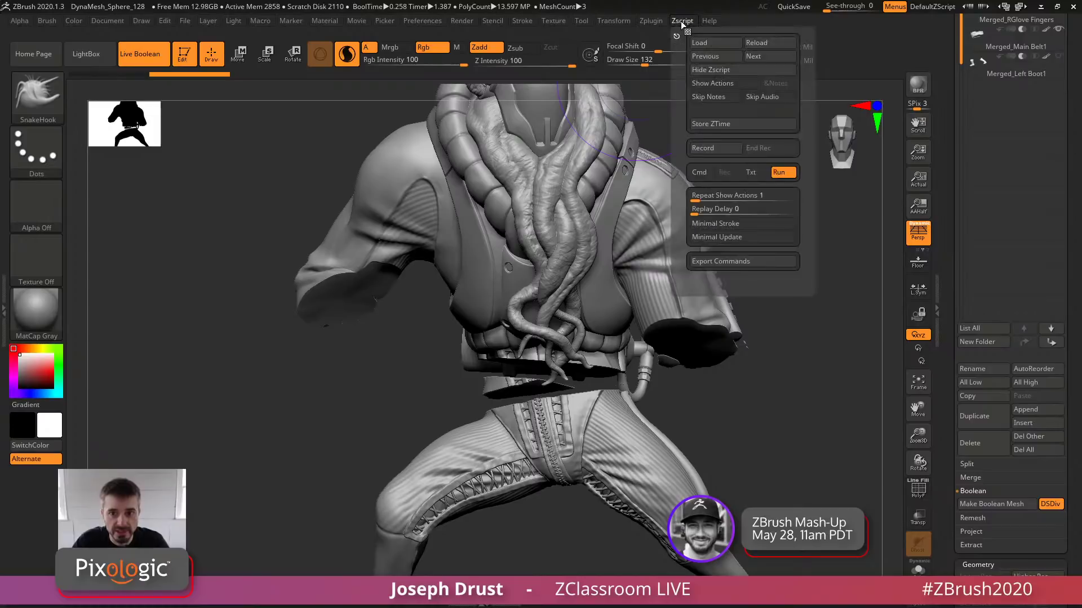
pyautogui.click(648, 20)
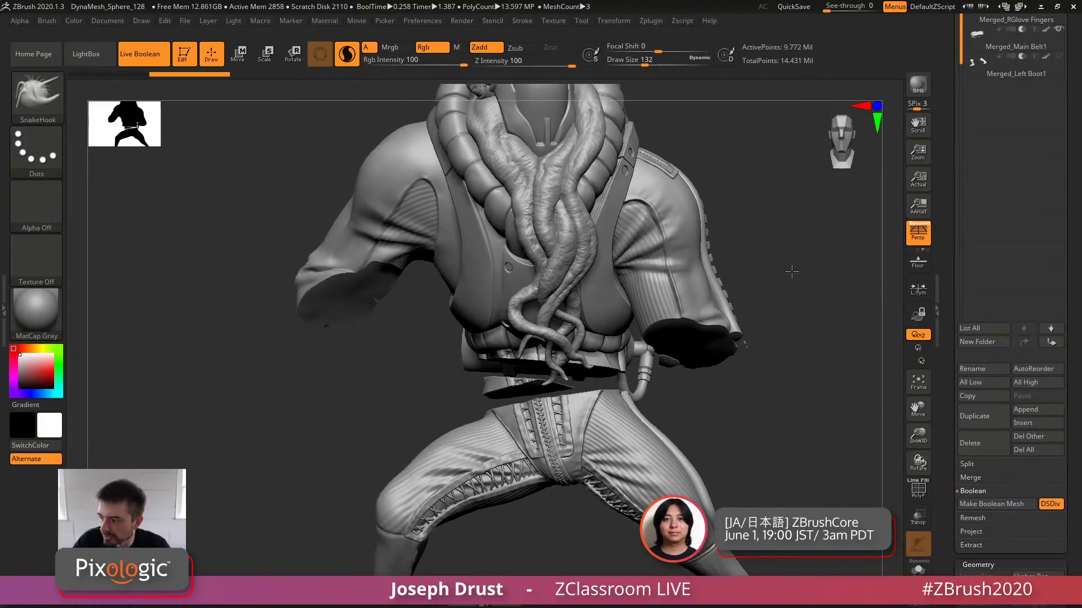
# View the uncut Merged_Metal Bits tool for comparison and switch to the UMesh_Merged_Metal Bits1 Boolean result
pyautogui.moveTo(789, 279); pyautogui.dragTo(782, 314)
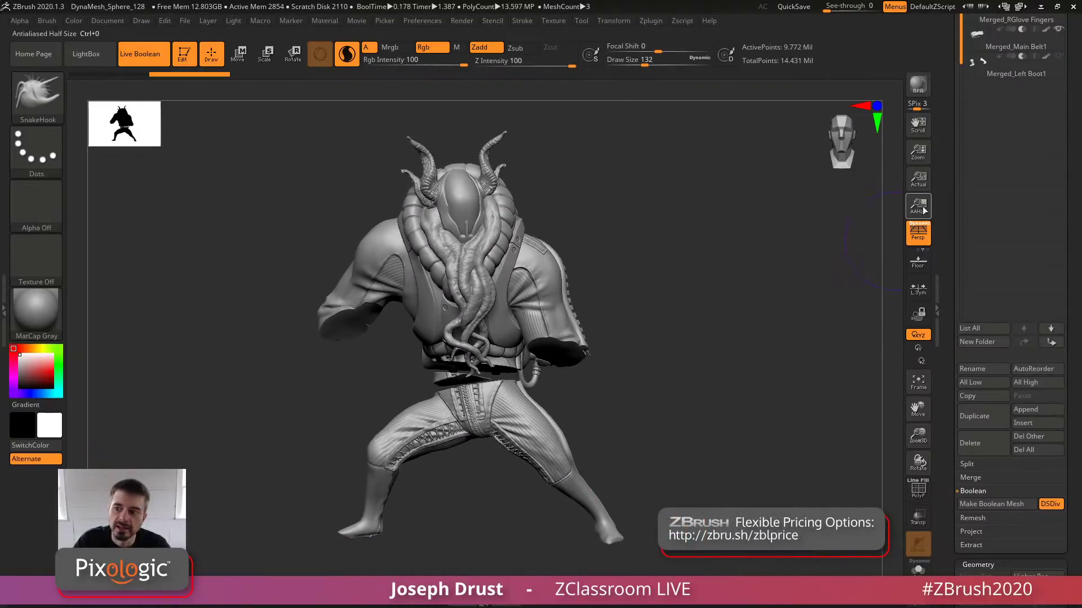
pyautogui.moveTo(943, 160); pyautogui.dragTo(939, 308)
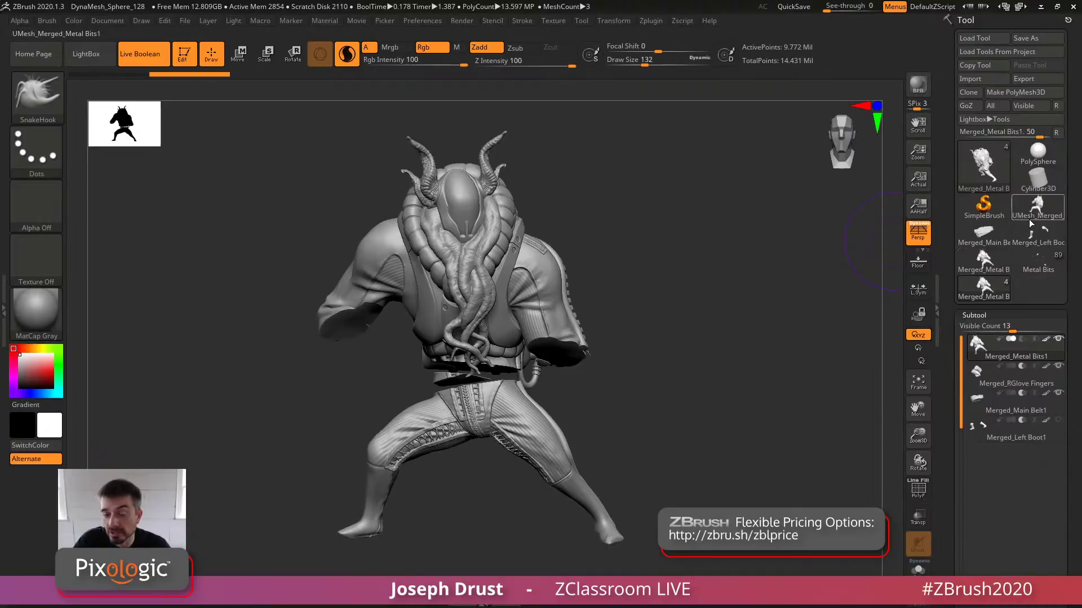
pyautogui.moveTo(1029, 219)
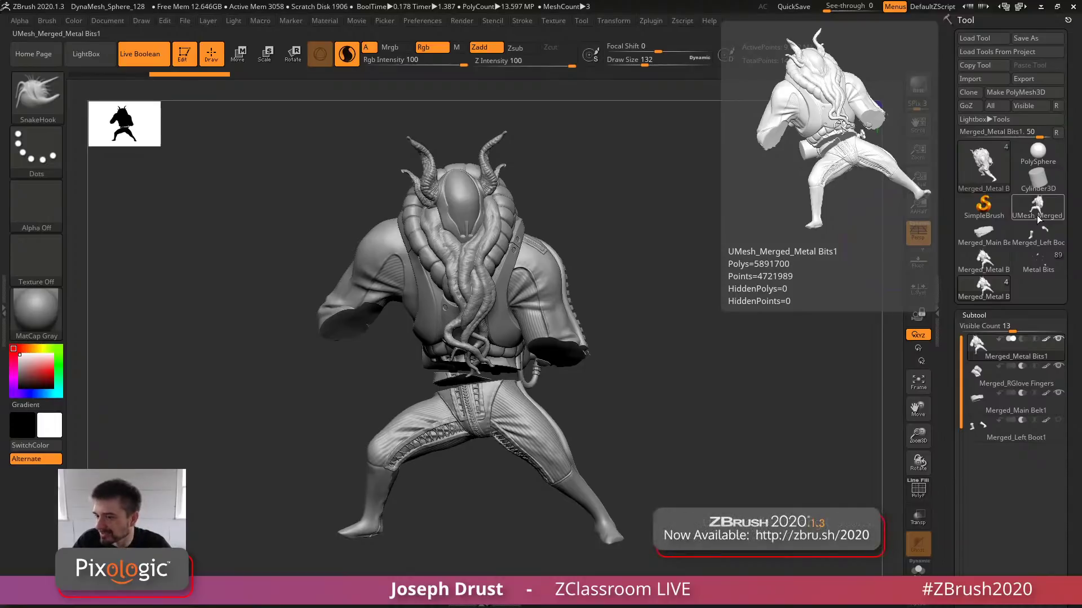
pyautogui.click(1029, 269)
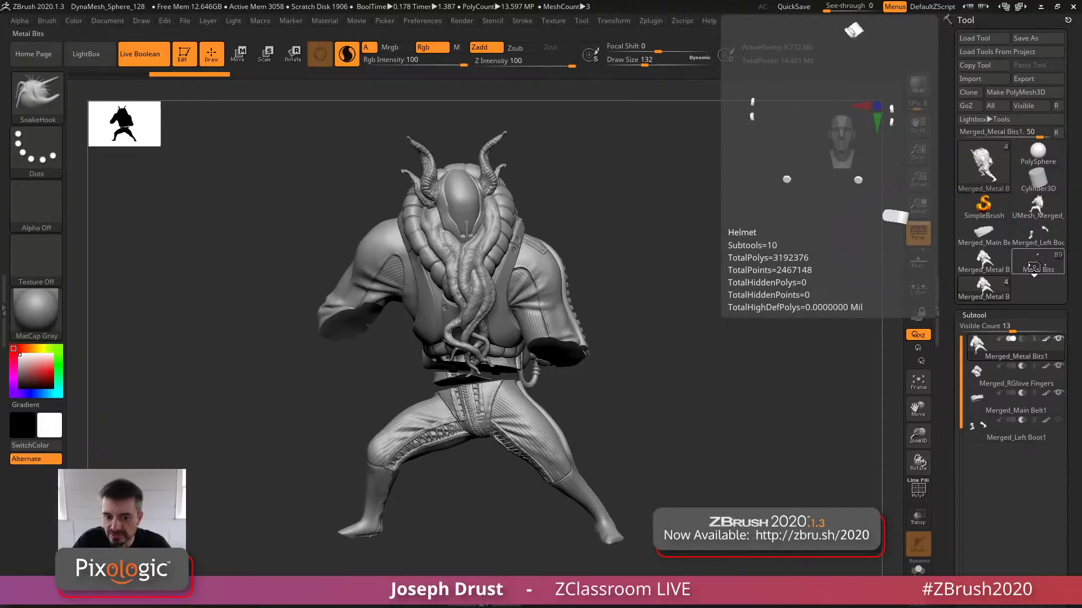
pyautogui.click(999, 271)
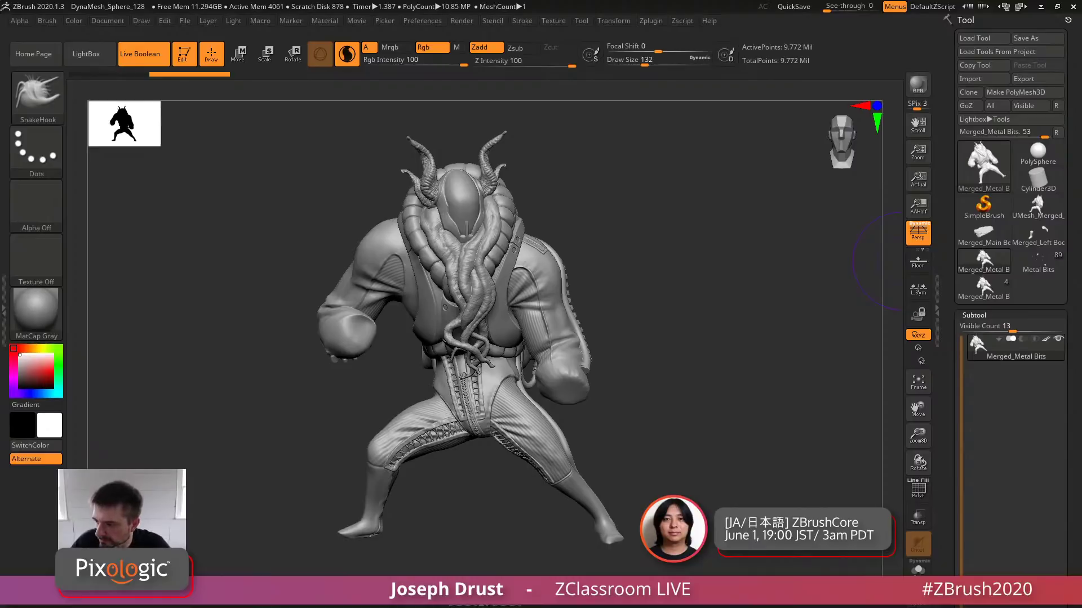
pyautogui.moveTo(764, 273)
pyautogui.mouseDown()
pyautogui.moveTo(754, 270)
pyautogui.moveTo(771, 262)
pyautogui.moveTo(762, 270)
pyautogui.mouseUp()
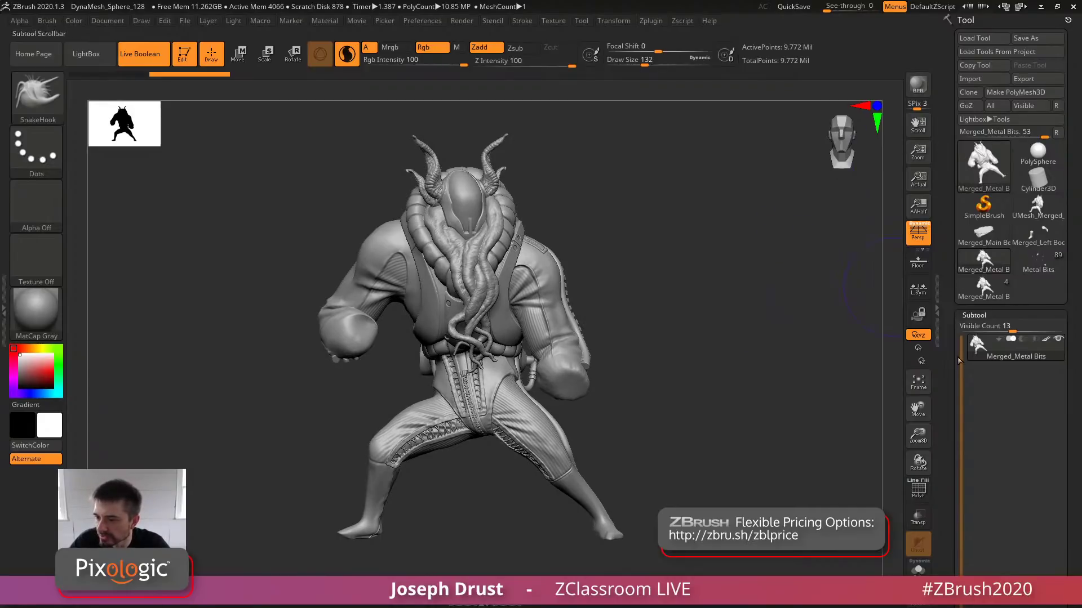
pyautogui.click(1045, 215)
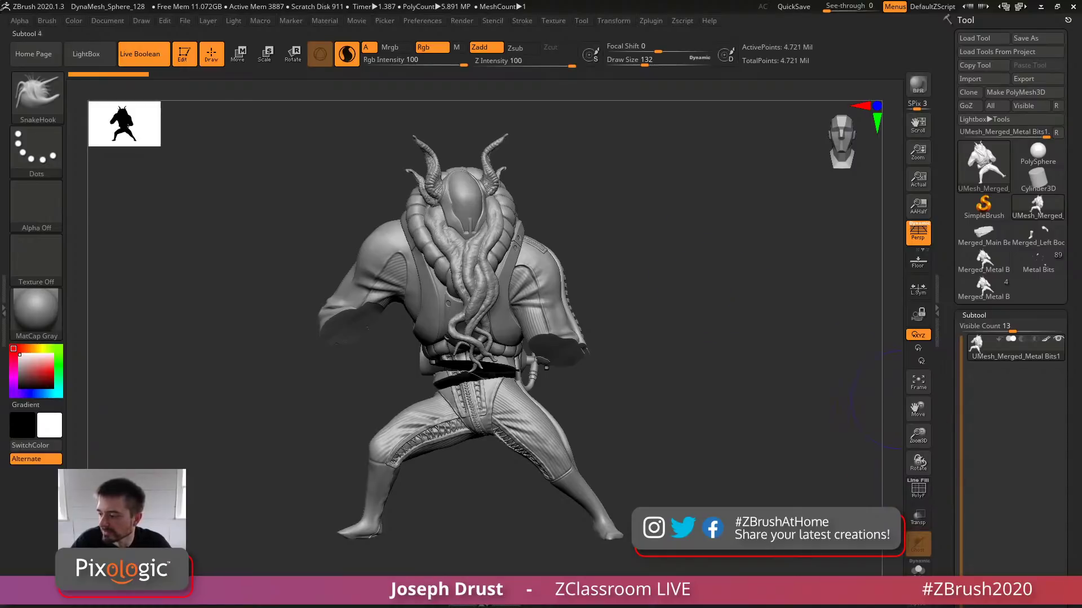
# Check the computer's system information in the DirectX Diagnostic Tool and close it
pyautogui.moveTo(621, 151); pyautogui.dragTo(522, 125)
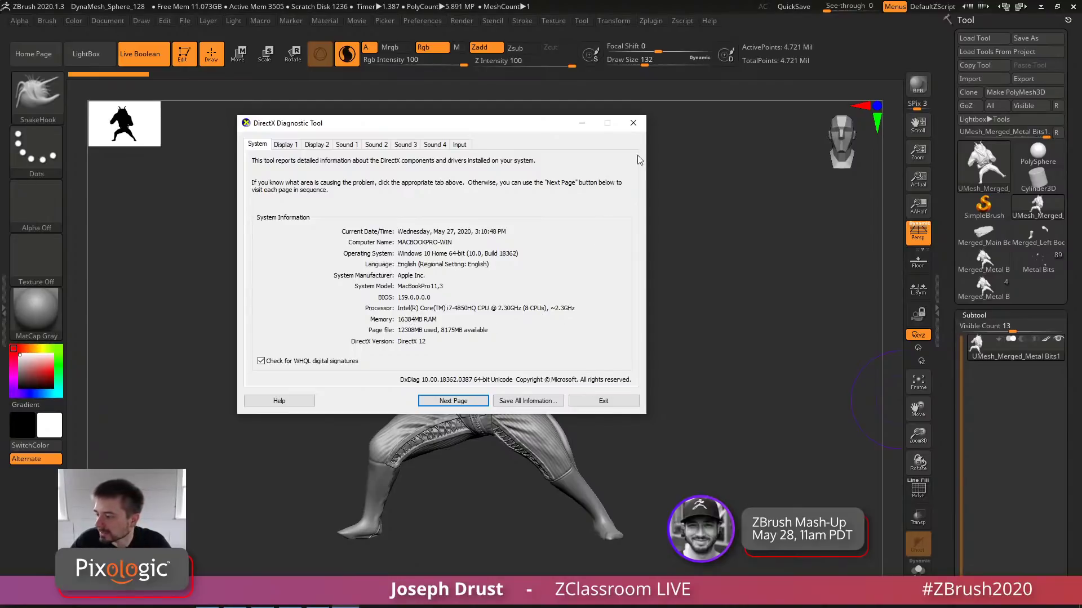
pyautogui.click(634, 123)
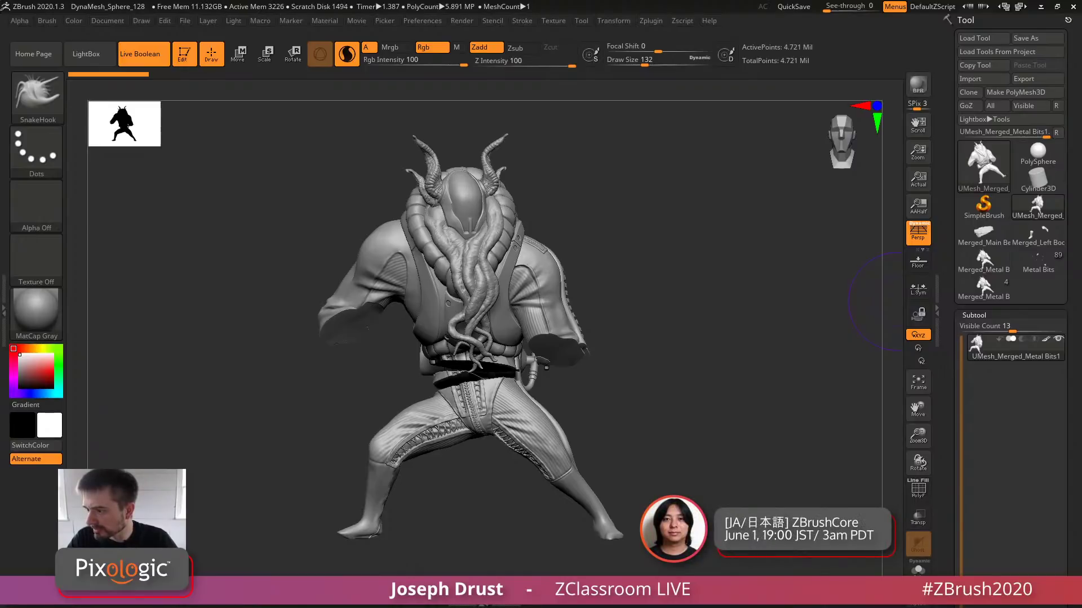
pyautogui.moveTo(723, 310)
pyautogui.mouseDown()
pyautogui.moveTo(711, 310)
pyautogui.moveTo(717, 321)
pyautogui.mouseUp()
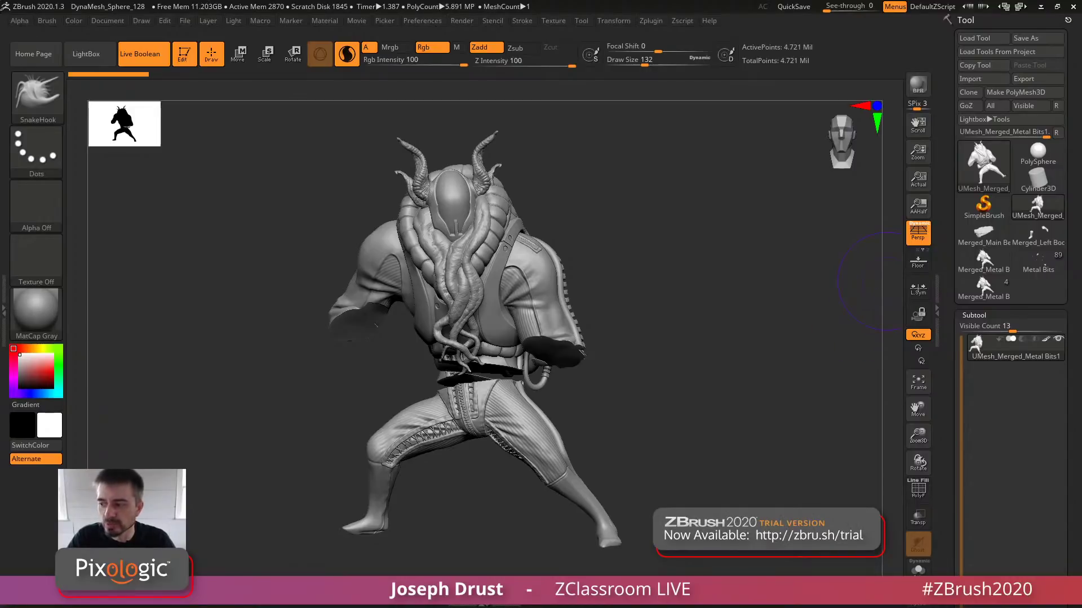
pyautogui.moveTo(789, 227); pyautogui.dragTo(785, 237)
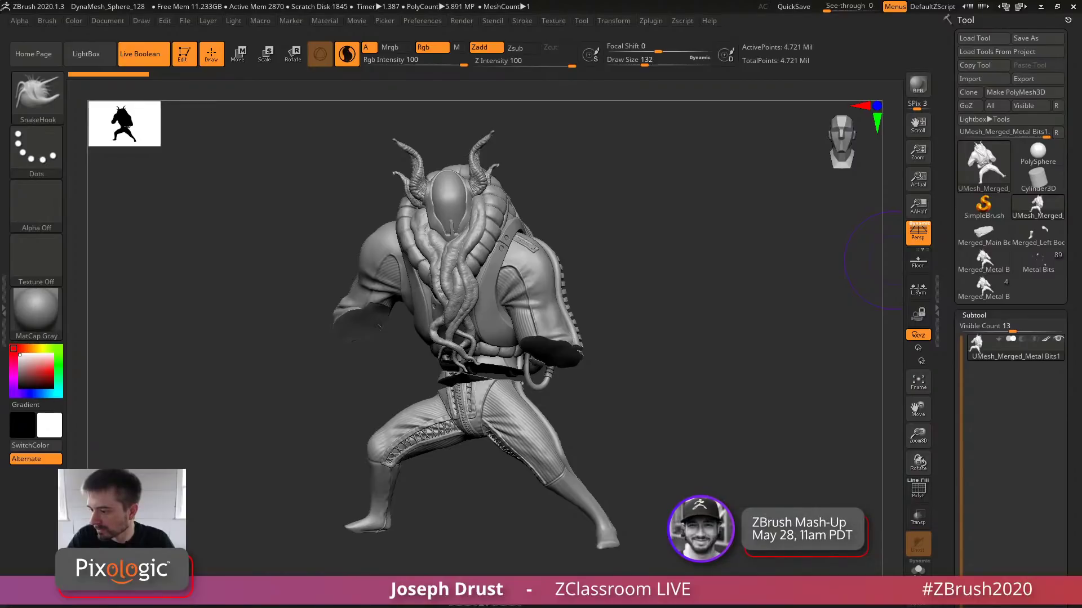
pyautogui.moveTo(764, 367)
pyautogui.mouseDown()
pyautogui.moveTo(739, 403)
pyautogui.moveTo(738, 346)
pyautogui.moveTo(739, 391)
pyautogui.mouseUp()
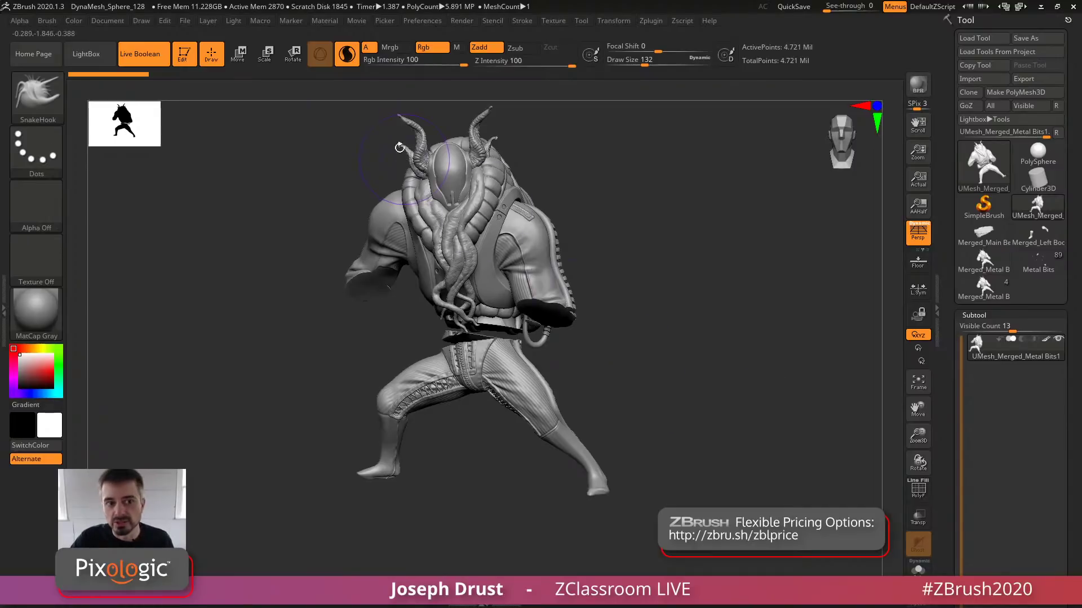
pyautogui.click(252, 20)
pyautogui.click(272, 77)
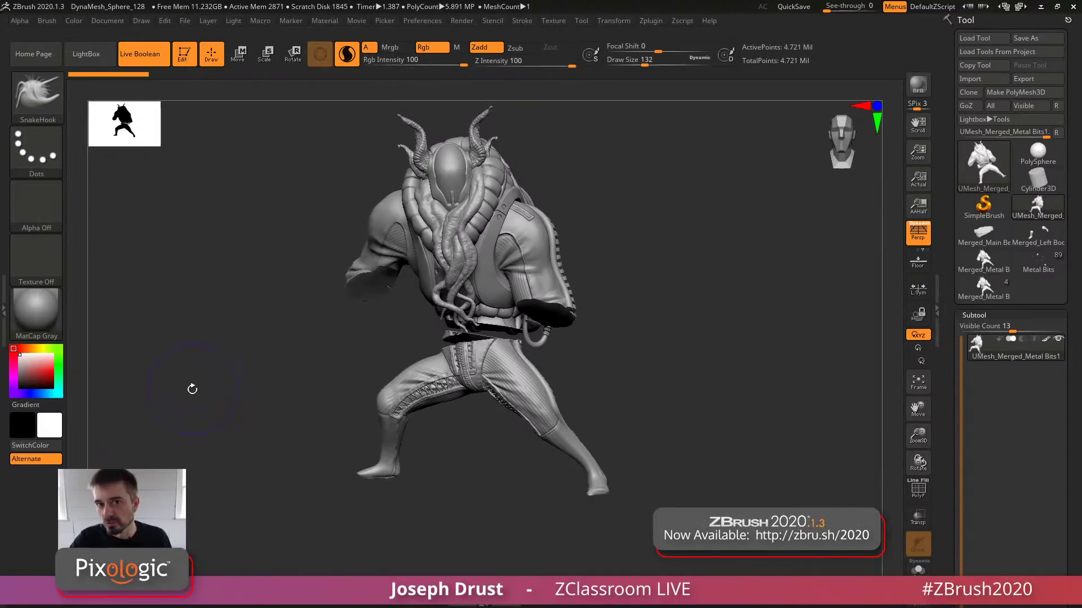
pyautogui.press('w')
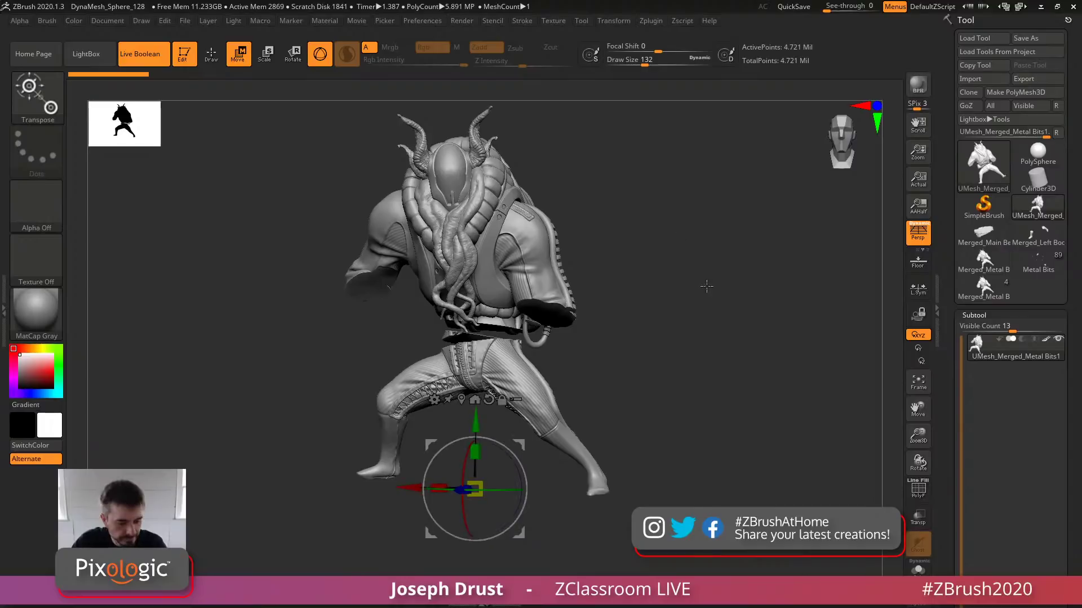
pyautogui.press('q')
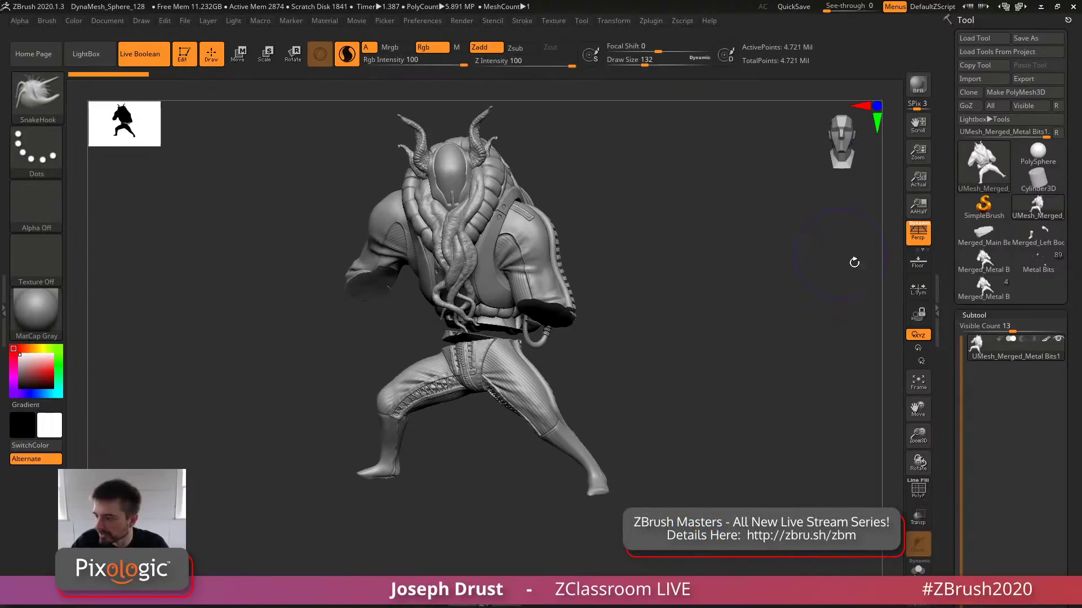
pyautogui.moveTo(729, 291); pyautogui.dragTo(718, 290)
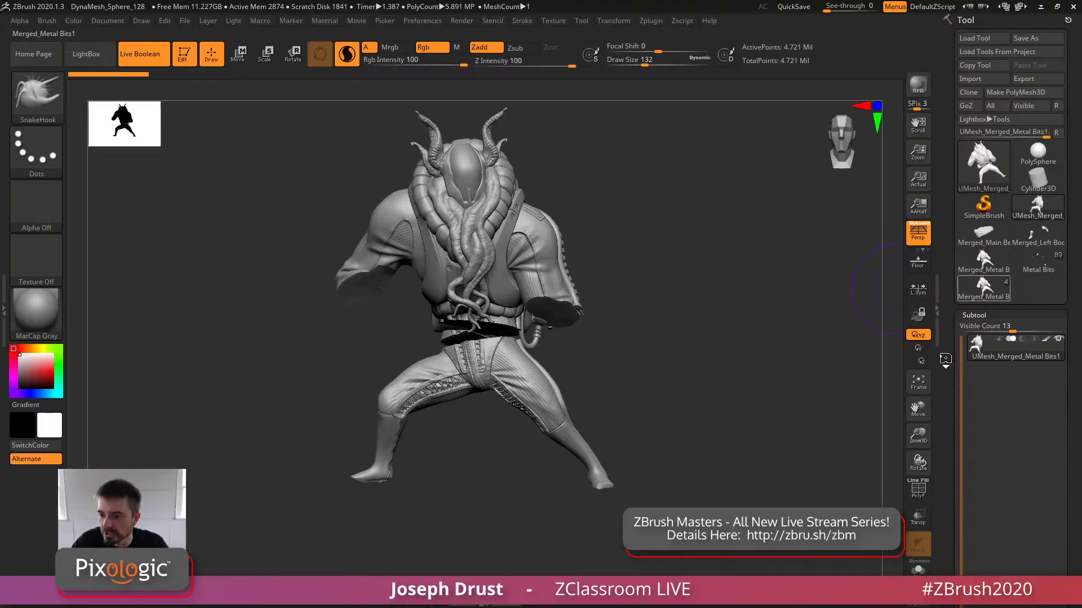
# Return to the four-part merged tool and append the UMesh Boolean result as a new subtool
pyautogui.moveTo(946, 360); pyautogui.dragTo(946, 115)
pyautogui.click(1037, 530)
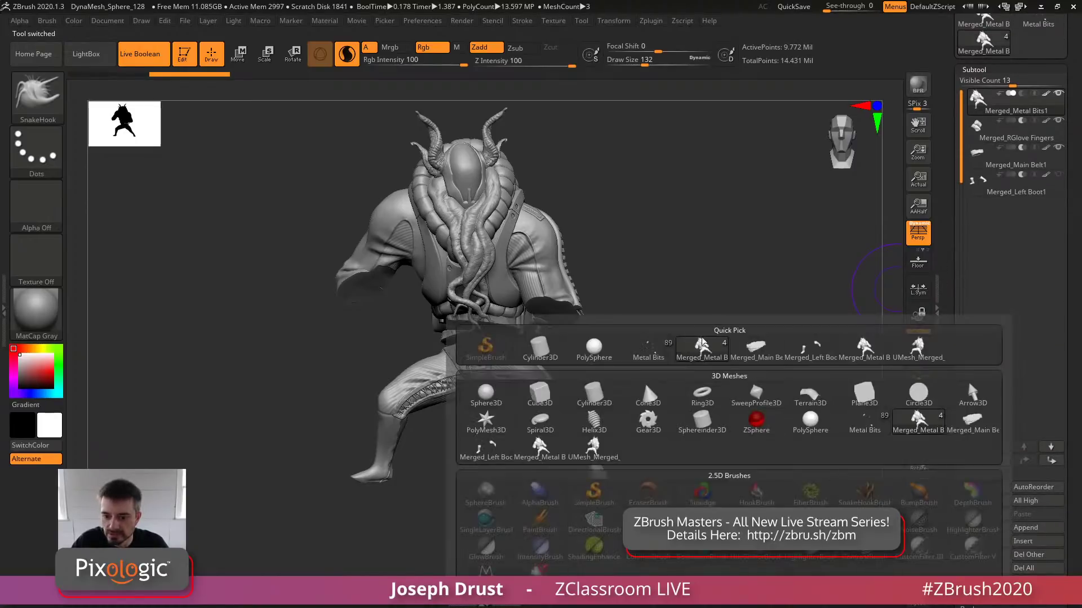
pyautogui.click(702, 345)
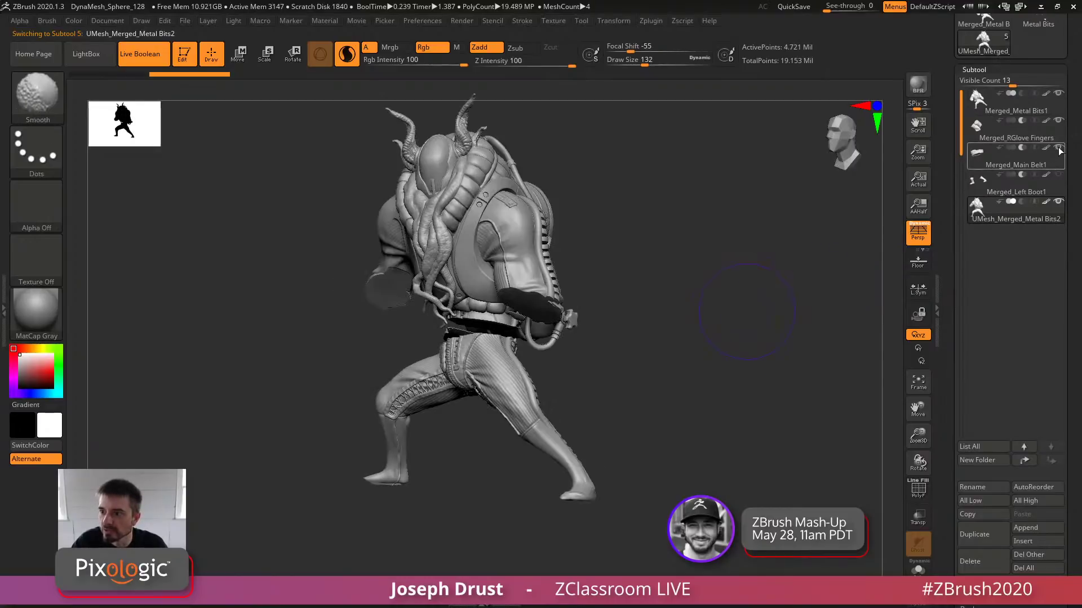
# Leave only the appended UMesh Boolean subtool visible and inspect its cuts from several angles
pyautogui.click(1058, 202)
pyautogui.keyDown('ctrl'); pyautogui.moveTo(705, 266); pyautogui.dragTo(780, 300, button='right'); pyautogui.keyUp('ctrl')
pyautogui.moveTo(781, 301); pyautogui.dragTo(800, 333)
pyautogui.keyDown('ctrl'); pyautogui.moveTo(789, 311); pyautogui.dragTo(752, 256, button='right'); pyautogui.keyUp('ctrl')
pyautogui.moveTo(769, 269)
pyautogui.mouseDown()
pyautogui.moveTo(756, 274)
pyautogui.moveTo(765, 277)
pyautogui.mouseUp()
pyautogui.keyDown('alt'); pyautogui.moveTo(765, 278); pyautogui.dragTo(746, 309); pyautogui.keyUp('alt')
pyautogui.moveTo(941, 358); pyautogui.dragTo(940, 109)
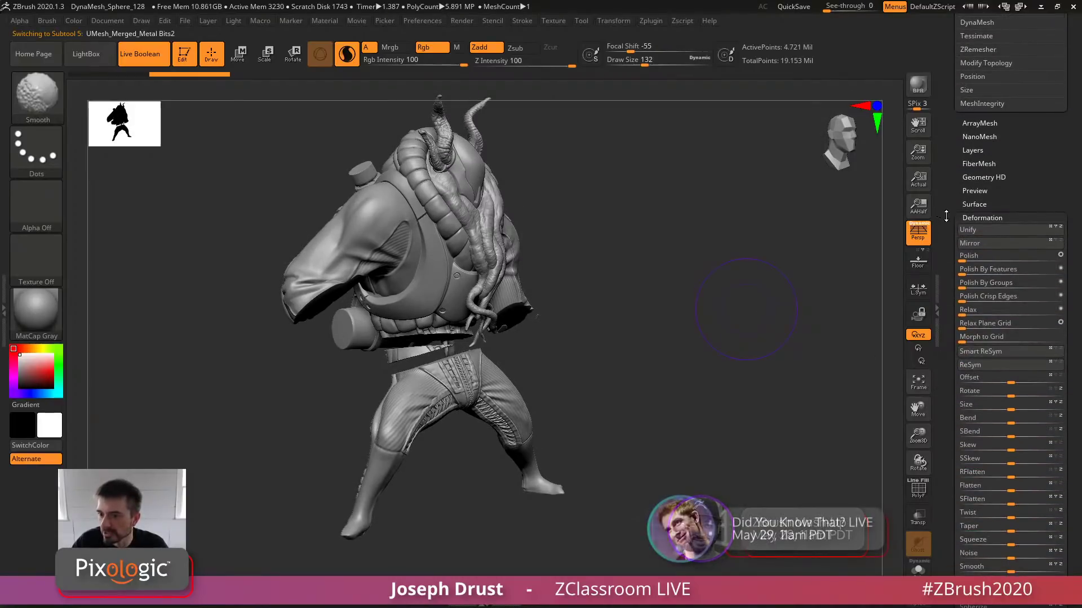
# Isolate the upper-body polygroup of the UMesh_Merged_Metal Bits2 subtool and delete the hidden lower-body geometry
pyautogui.click(972, 218)
pyautogui.click(981, 259)
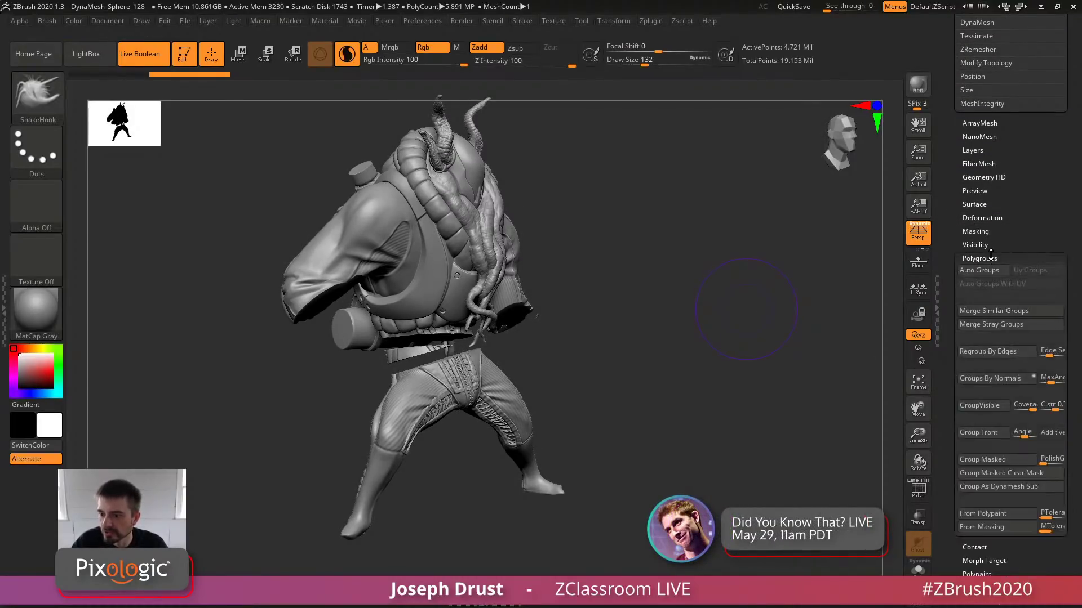
pyautogui.click(918, 489)
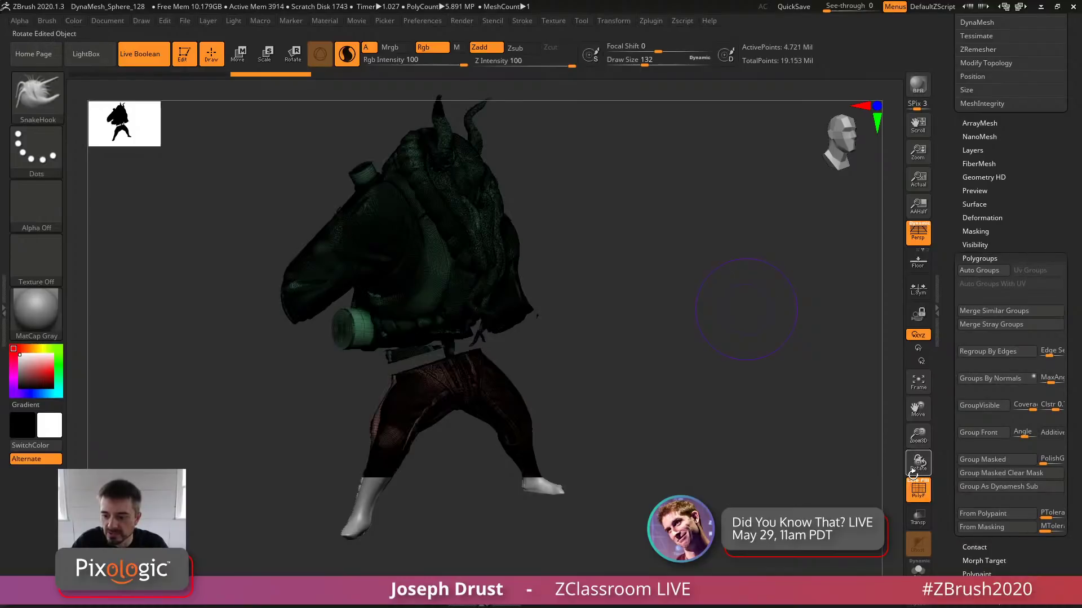
pyautogui.moveTo(764, 393); pyautogui.dragTo(527, 264)
pyautogui.moveTo(763, 322); pyautogui.dragTo(823, 321)
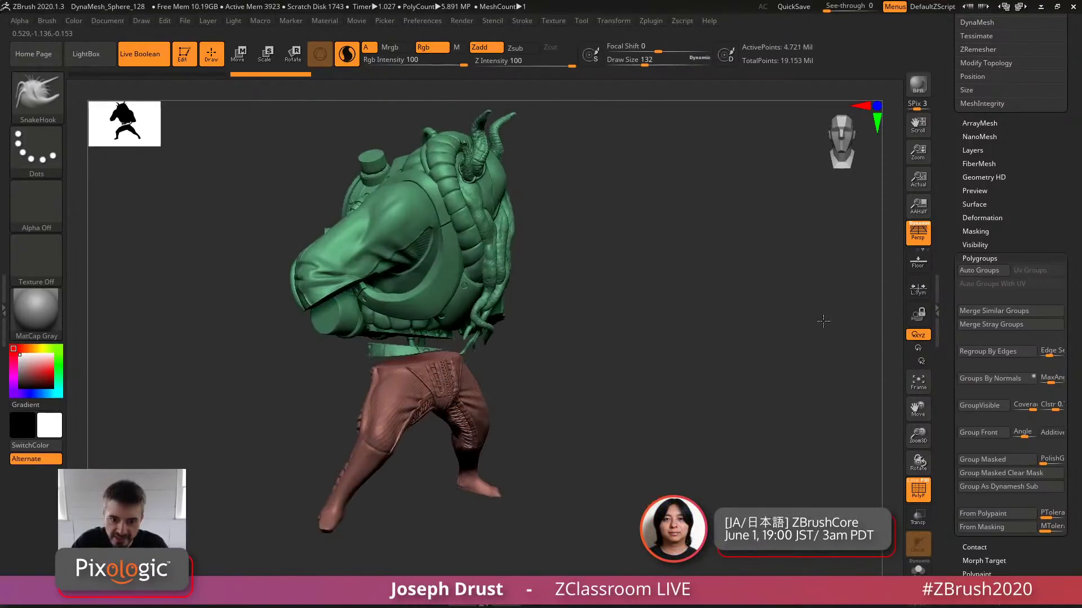
pyautogui.keyDown('ctrl'); pyautogui.keyDown('shift'); pyautogui.click(436, 242); pyautogui.keyUp('shift'); pyautogui.keyUp('ctrl')
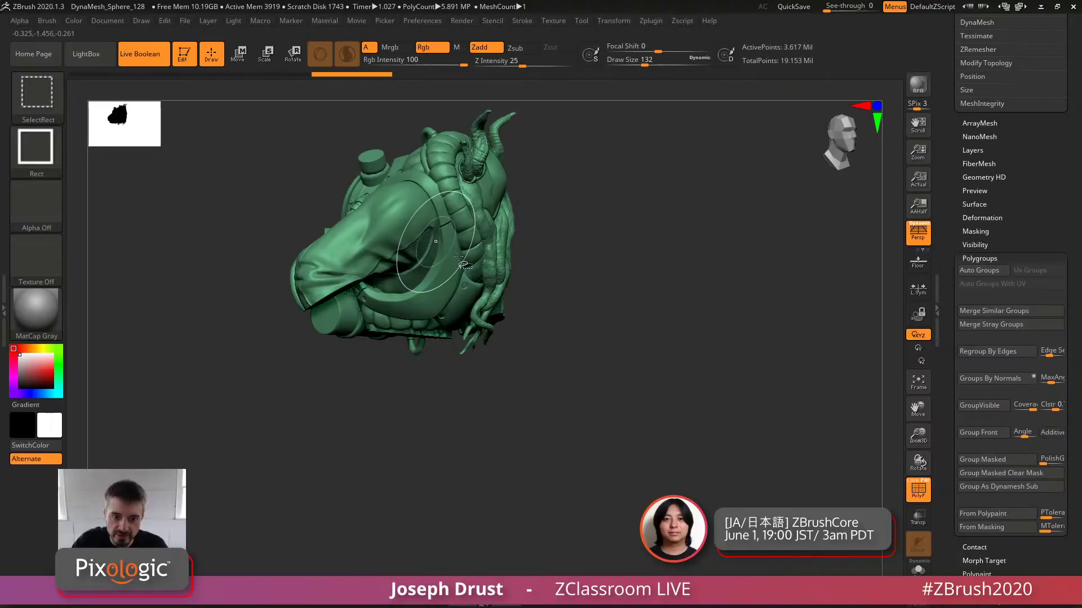
pyautogui.moveTo(686, 356)
pyautogui.mouseDown()
pyautogui.moveTo(632, 343)
pyautogui.moveTo(673, 432)
pyautogui.moveTo(669, 336)
pyautogui.moveTo(671, 378)
pyautogui.moveTo(648, 407)
pyautogui.moveTo(765, 403)
pyautogui.moveTo(741, 386)
pyautogui.moveTo(728, 304)
pyautogui.moveTo(727, 375)
pyautogui.moveTo(880, 272)
pyautogui.mouseUp()
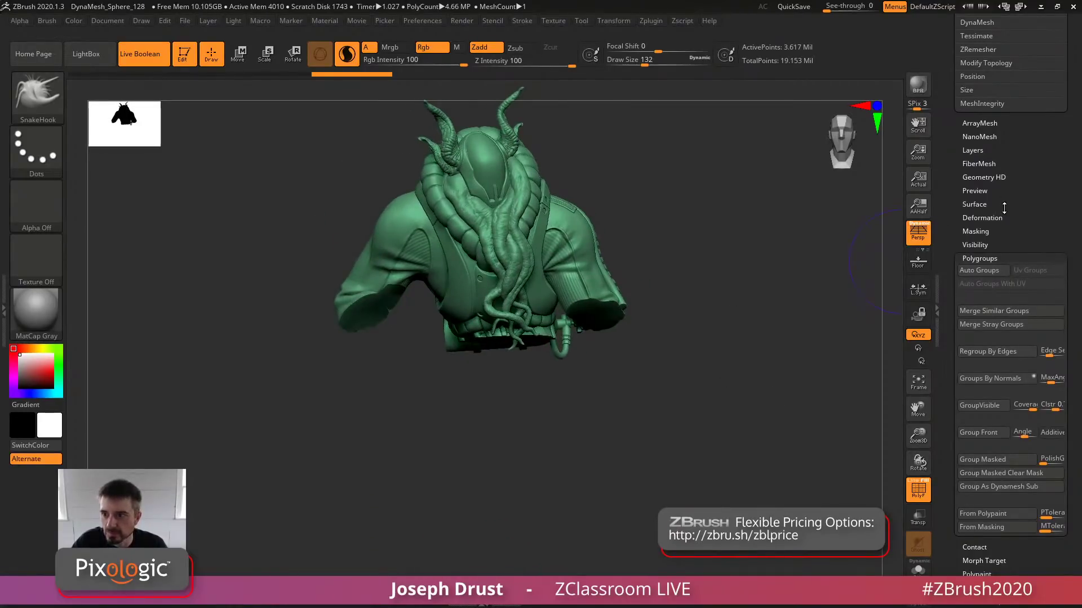
pyautogui.moveTo(1004, 208); pyautogui.dragTo(1004, 314)
pyautogui.click(999, 438)
pyautogui.moveTo(947, 418); pyautogui.dragTo(949, 385)
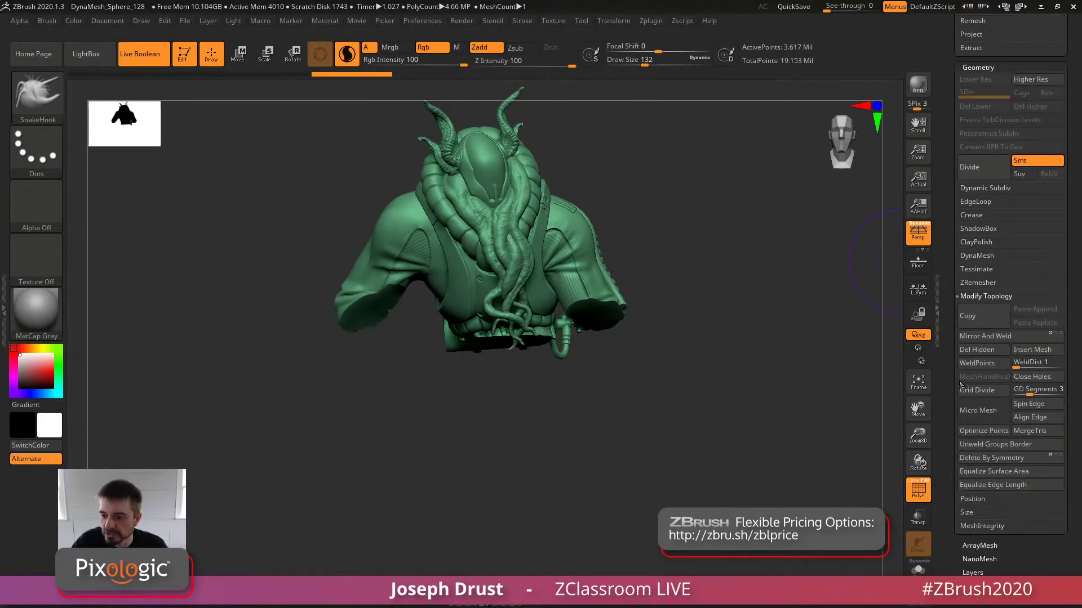
pyautogui.click(969, 347)
pyautogui.click(950, 314)
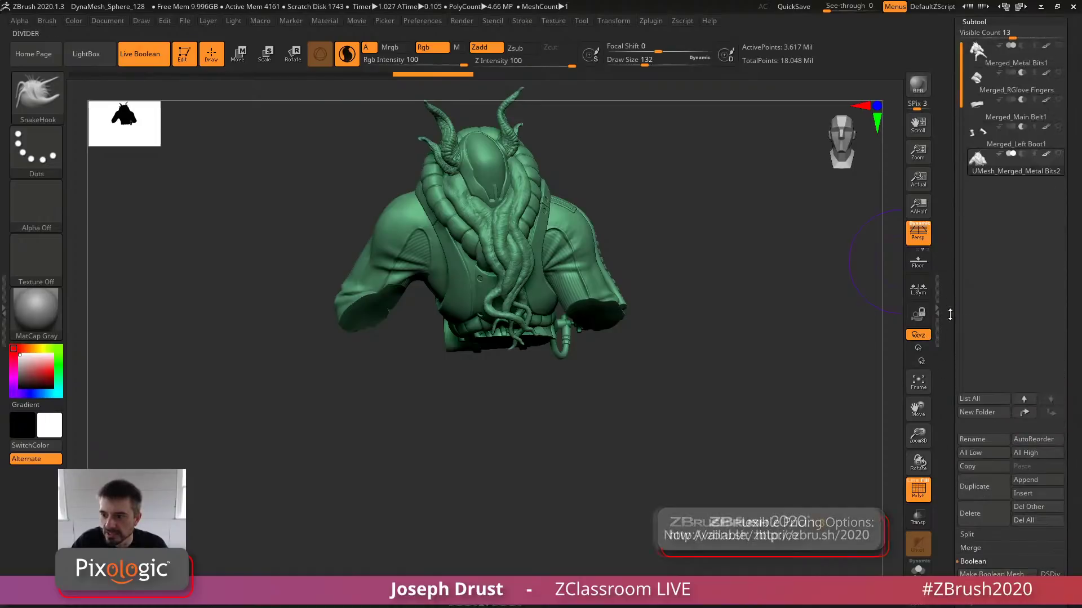
# Show the gloves and the Merged_Metal Bits1 body together, with polyframe and Live Boolean turned off
pyautogui.moveTo(817, 257); pyautogui.dragTo(825, 290)
pyautogui.click(1059, 187)
pyautogui.moveTo(760, 285); pyautogui.dragTo(831, 293)
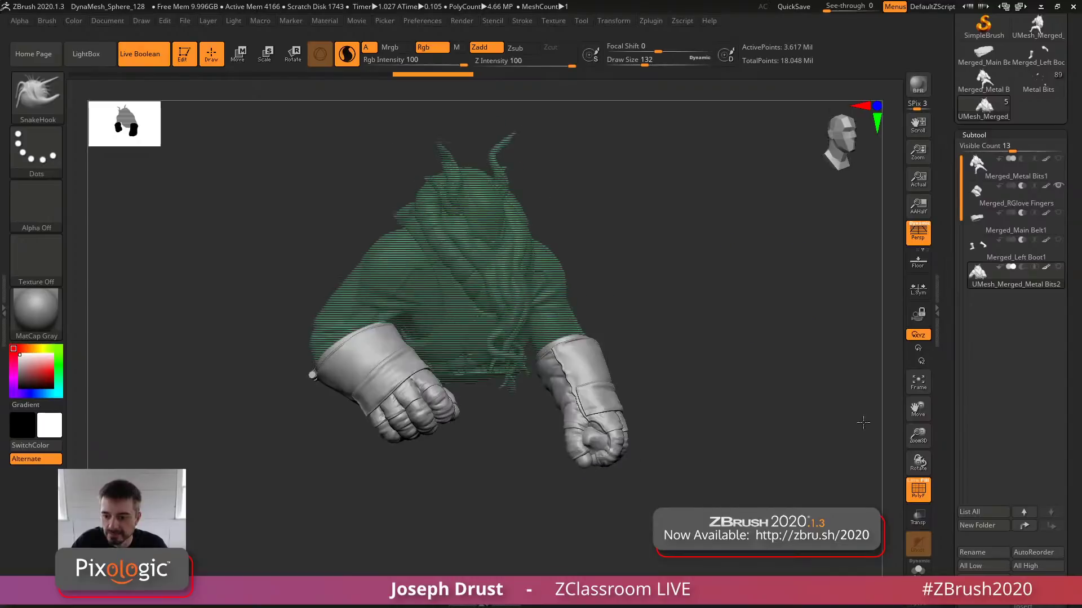
pyautogui.click(916, 488)
pyautogui.moveTo(798, 339); pyautogui.dragTo(840, 333)
pyautogui.click(1049, 177)
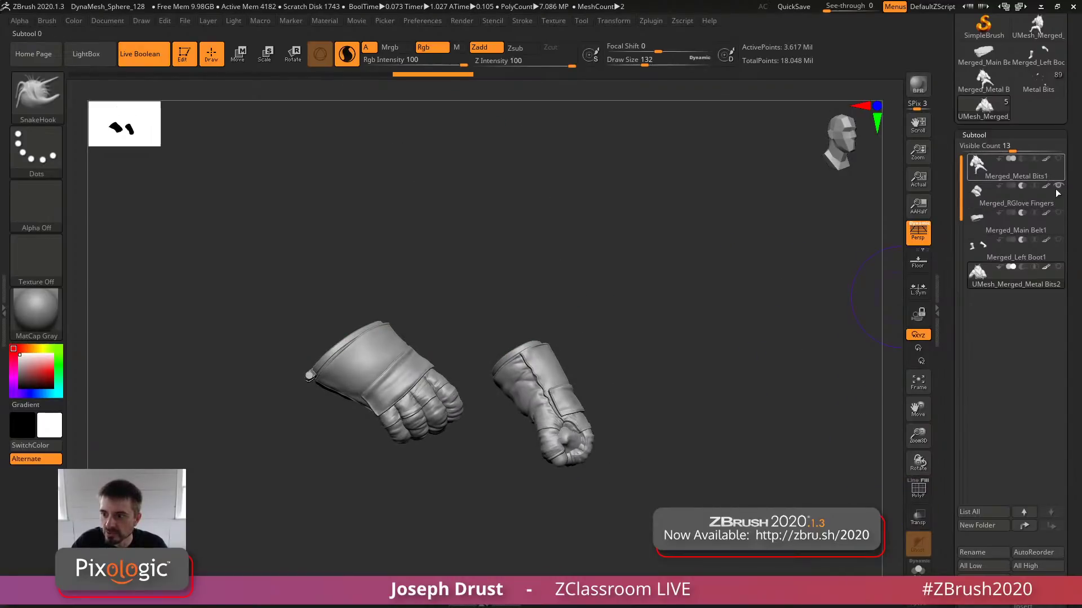
pyautogui.click(1059, 159)
pyautogui.click(147, 57)
pyautogui.moveTo(602, 253); pyautogui.dragTo(555, 256)
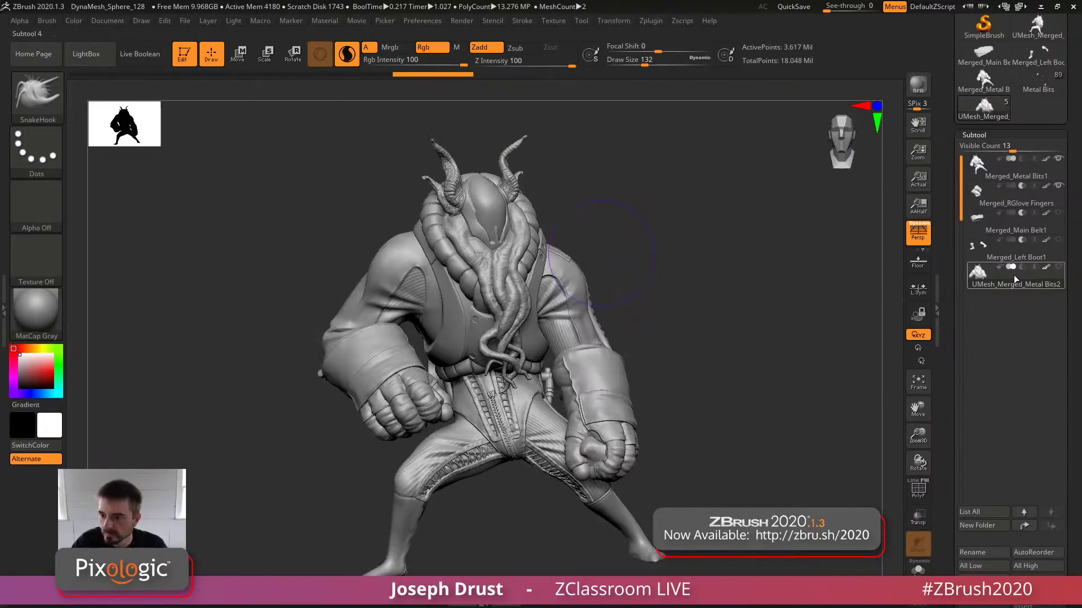
# Hide the Merged_Metal Bits1 body, select the gloves subtool and examine the gloves' cuff ends
pyautogui.click(1054, 167)
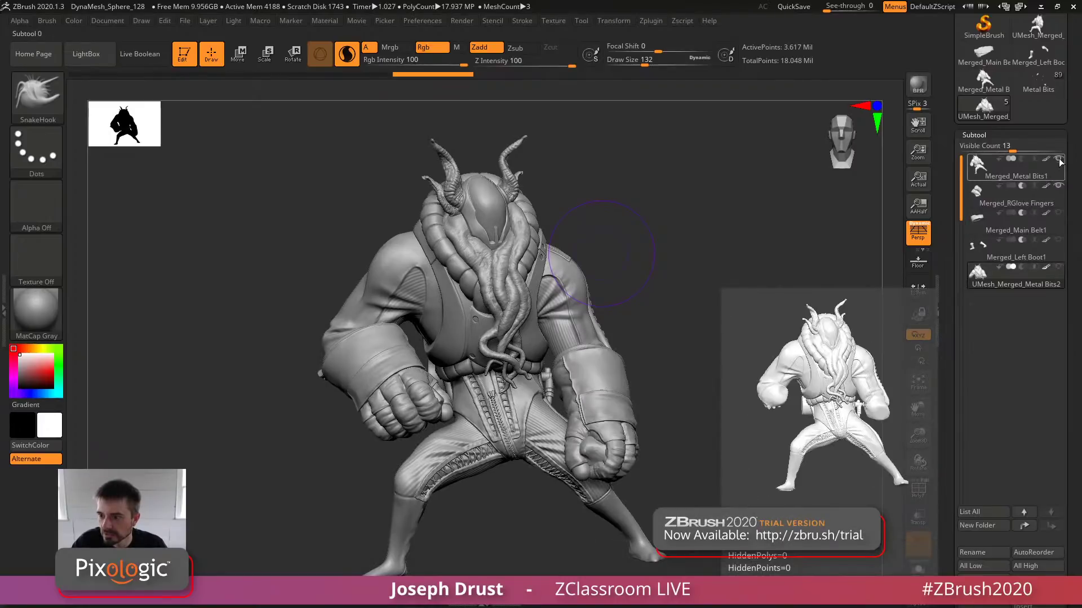
pyautogui.click(1059, 160)
pyautogui.click(1040, 203)
pyautogui.moveTo(580, 242); pyautogui.dragTo(879, 265)
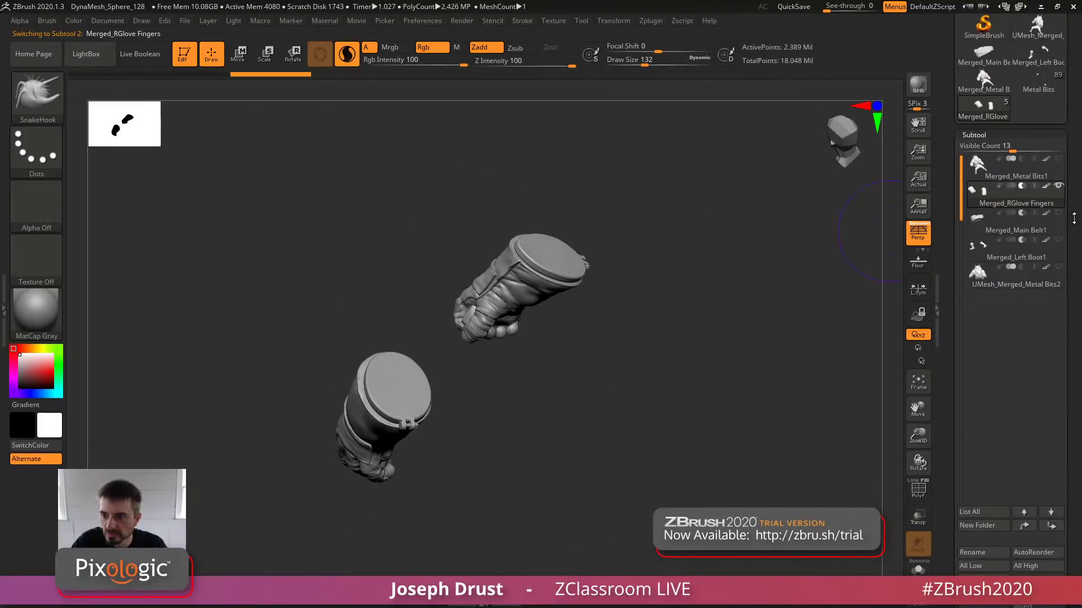
# Show the trimmed upper body and the belt with the gloves and examine how they fit from several angles
pyautogui.click(1058, 267)
pyautogui.moveTo(796, 280)
pyautogui.mouseDown()
pyautogui.moveTo(830, 282)
pyautogui.moveTo(857, 307)
pyautogui.moveTo(800, 285)
pyautogui.mouseUp()
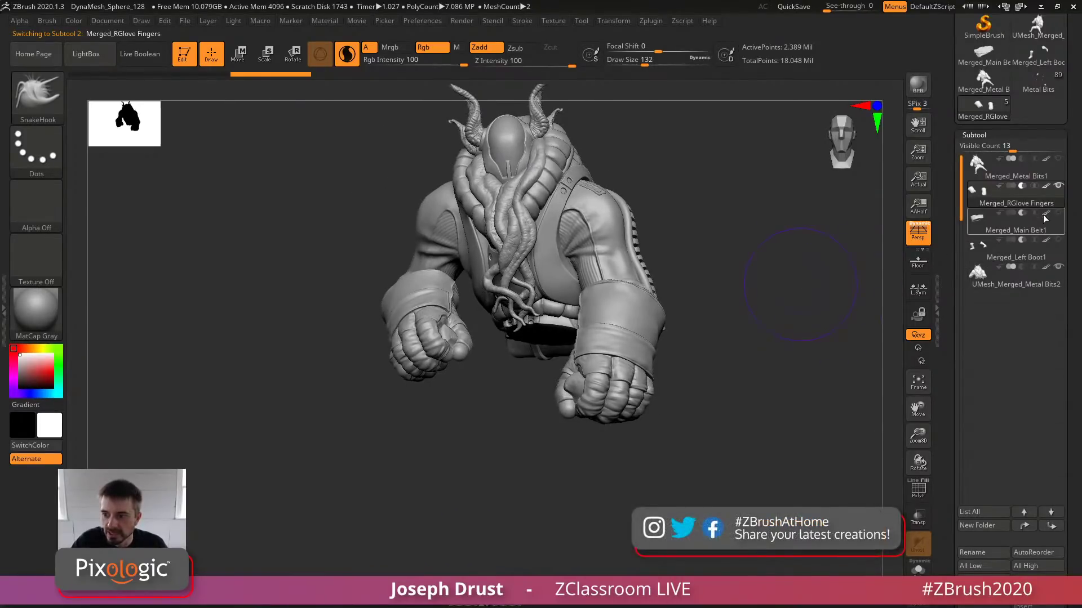
pyautogui.click(1055, 214)
pyautogui.moveTo(840, 345); pyautogui.dragTo(901, 332)
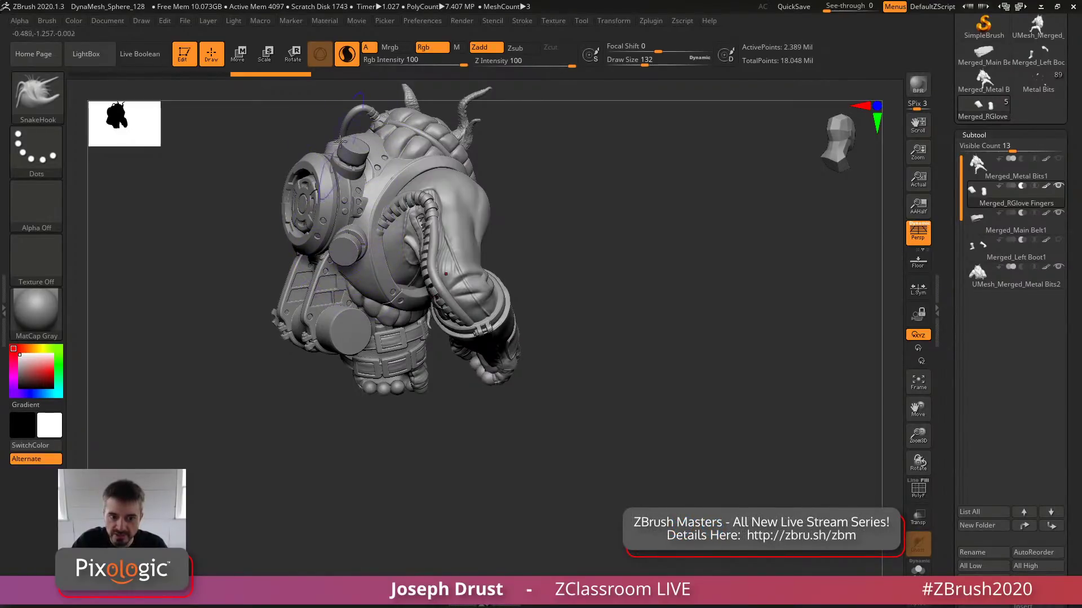
pyautogui.moveTo(556, 282); pyautogui.dragTo(529, 282)
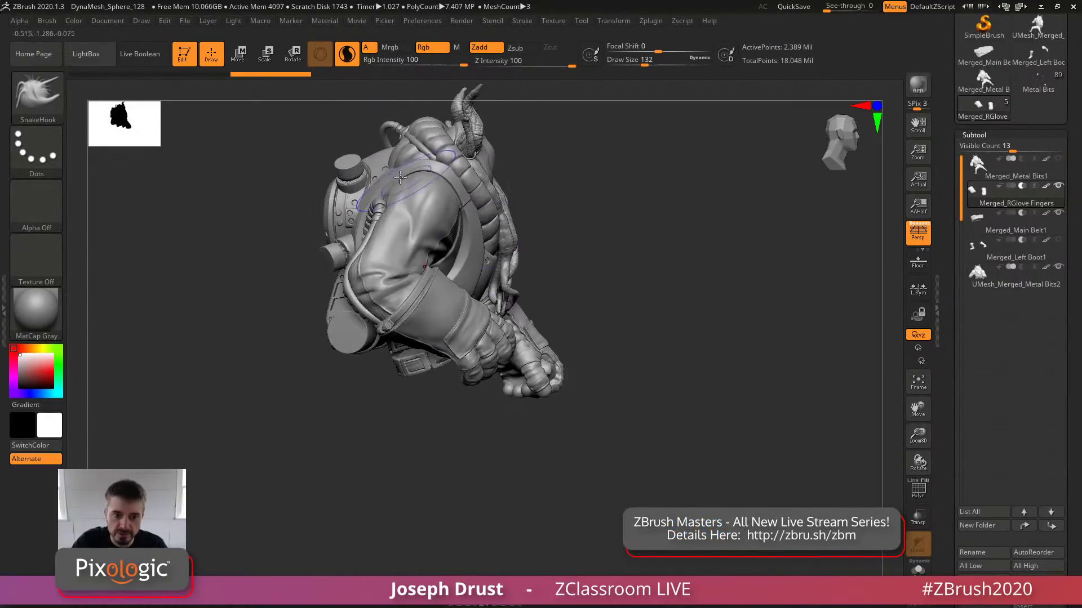
pyautogui.moveTo(688, 309); pyautogui.dragTo(763, 324)
# Select the trimmed UMesh_Merged_Metal Bits2 subtool and leave only it visible
pyautogui.click(990, 279)
pyautogui.click(1058, 267)
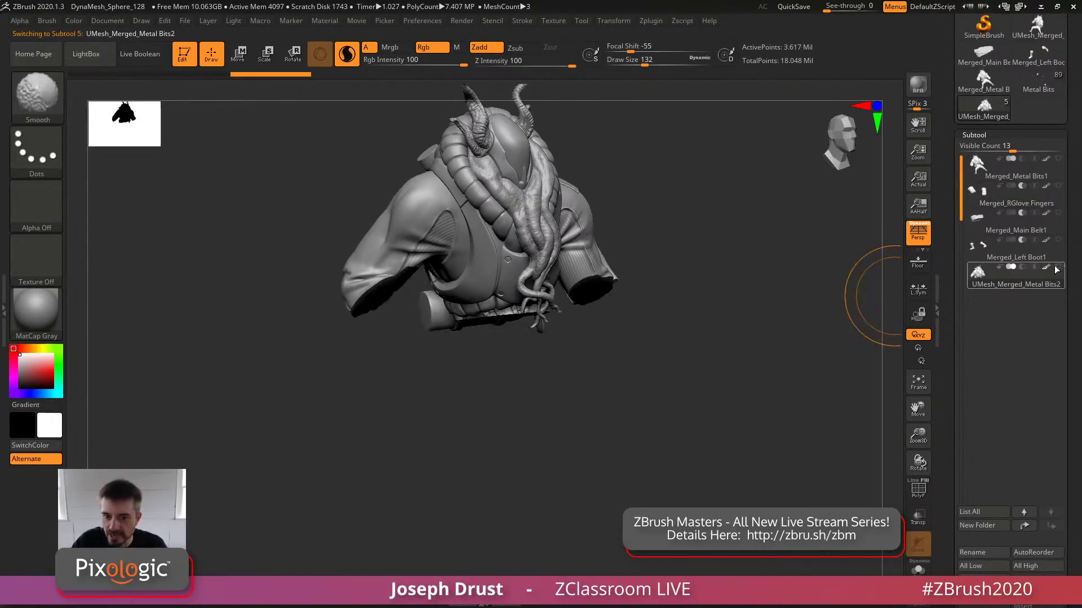
pyautogui.moveTo(752, 228); pyautogui.dragTo(751, 257)
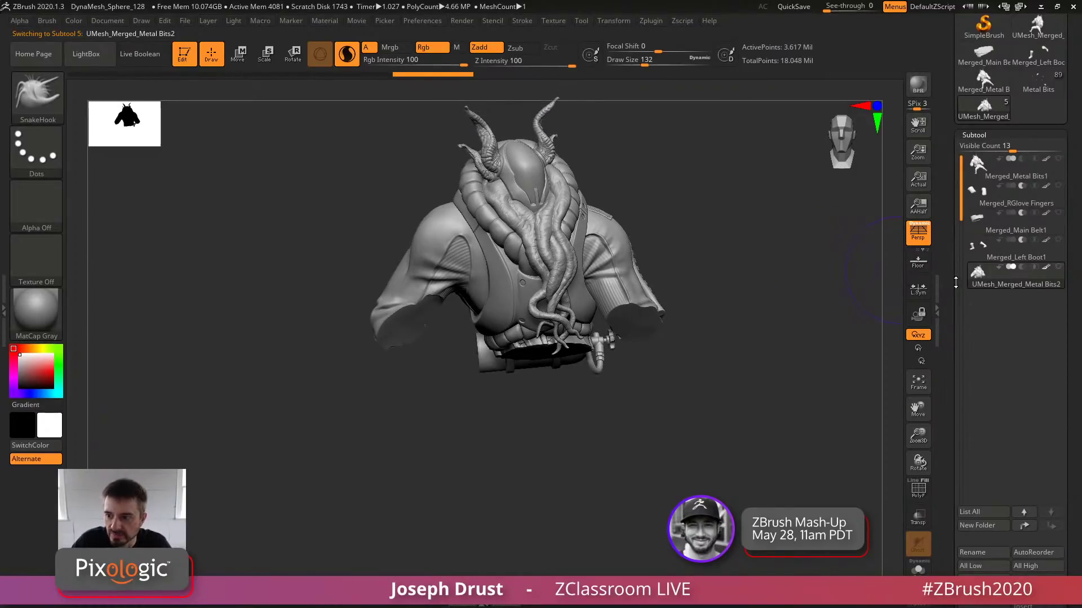
# Switch to the Metal Bits tool and leave only the selected metal bits and the Body folder visible
pyautogui.scroll(1, 952, 290)
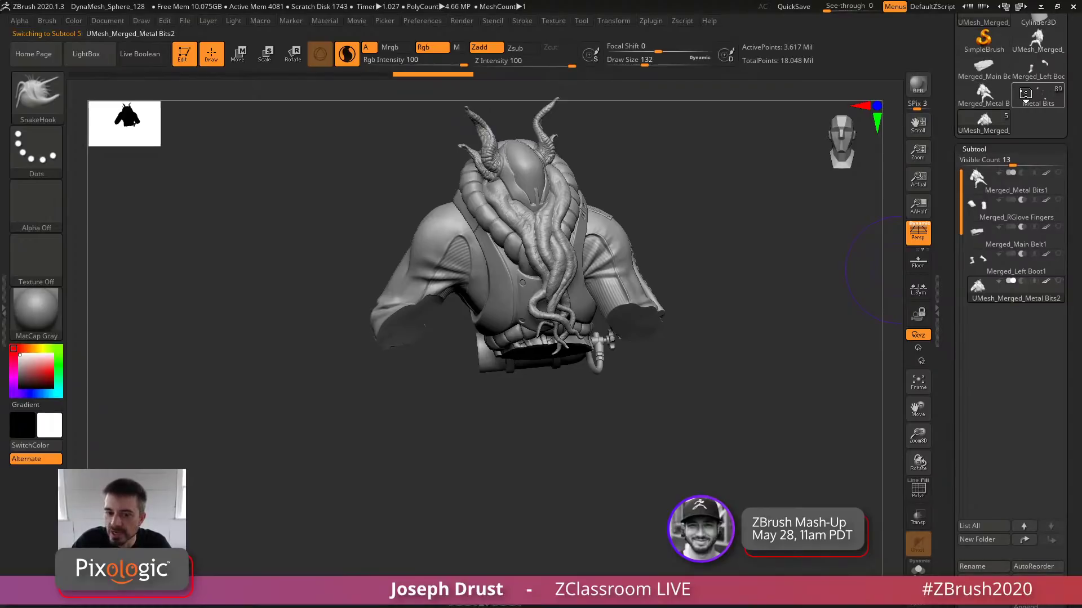
pyautogui.click(1024, 93)
pyautogui.press('shift')
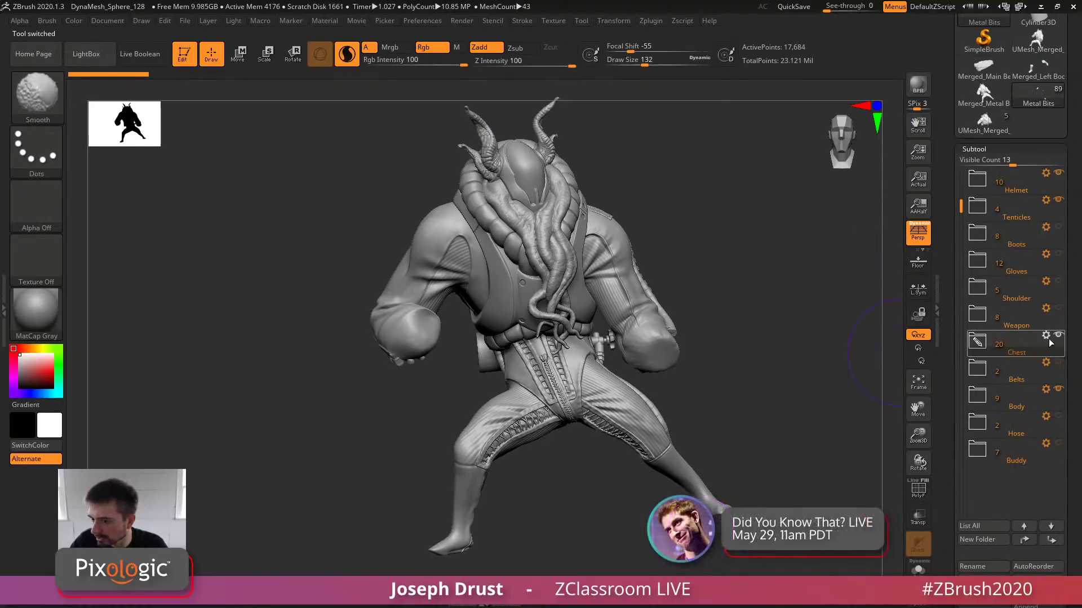
pyautogui.keyDown('shift'); pyautogui.click(1059, 336); pyautogui.keyUp('shift')
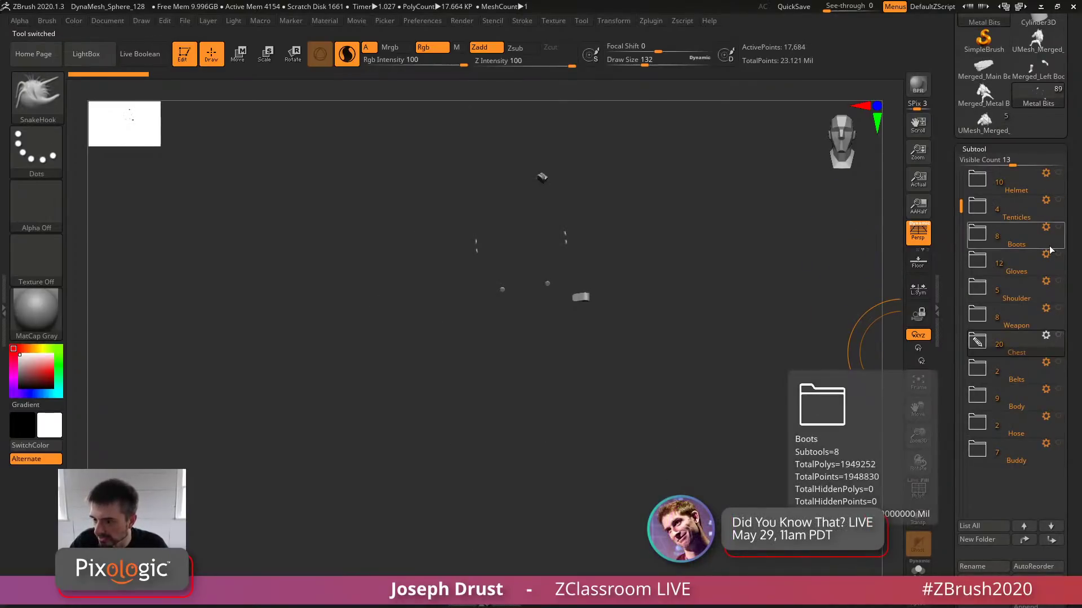
pyautogui.click(1057, 390)
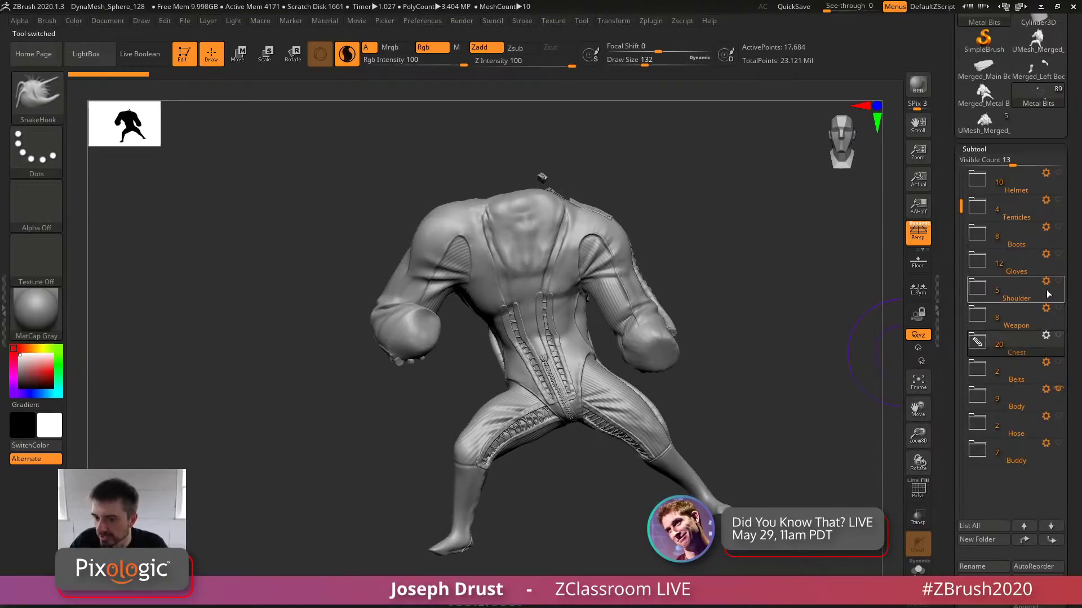
pyautogui.moveTo(831, 321)
pyautogui.mouseDown()
pyautogui.moveTo(785, 374)
pyautogui.moveTo(463, 333)
pyautogui.mouseUp()
pyautogui.keyDown('alt'); pyautogui.moveTo(804, 415); pyautogui.dragTo(780, 419); pyautogui.keyUp('alt')
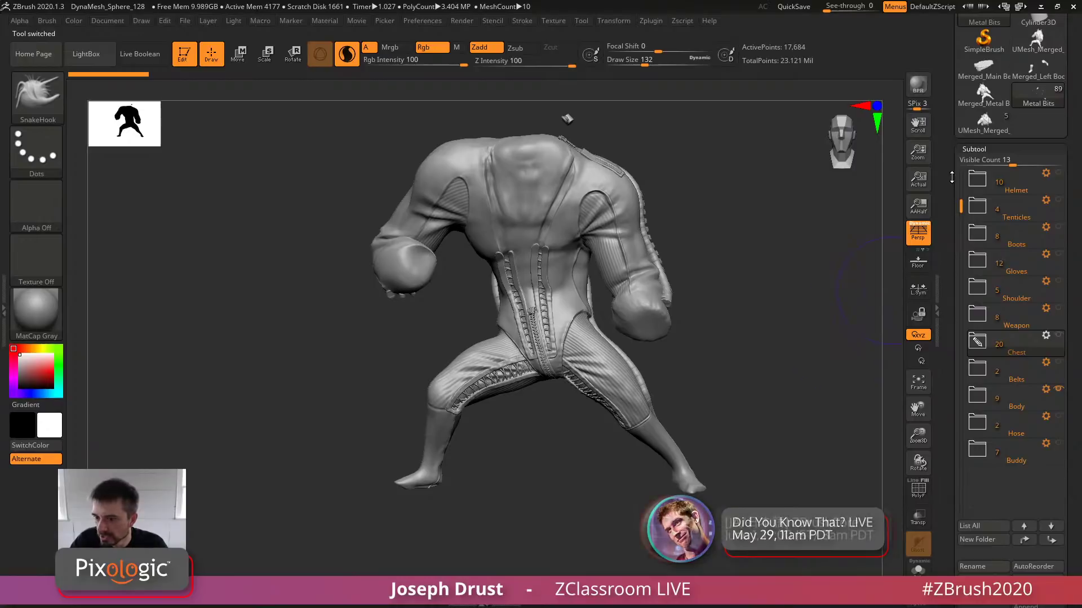
# Merge the visible body and metal bits subtools into a new tool
pyautogui.moveTo(949, 337); pyautogui.dragTo(948, 94)
pyautogui.click(972, 432)
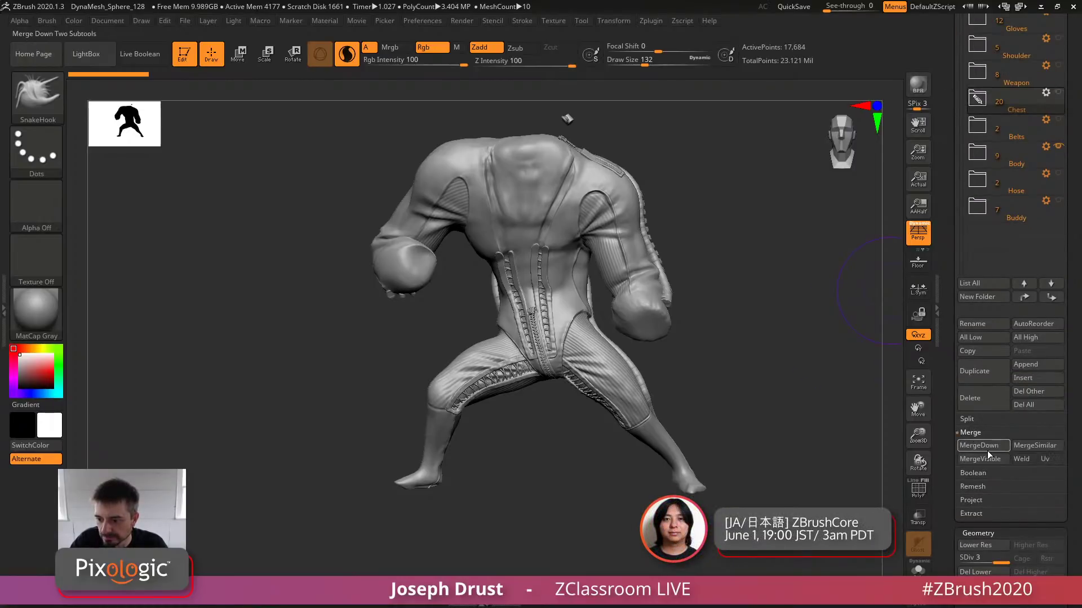
pyautogui.click(989, 458)
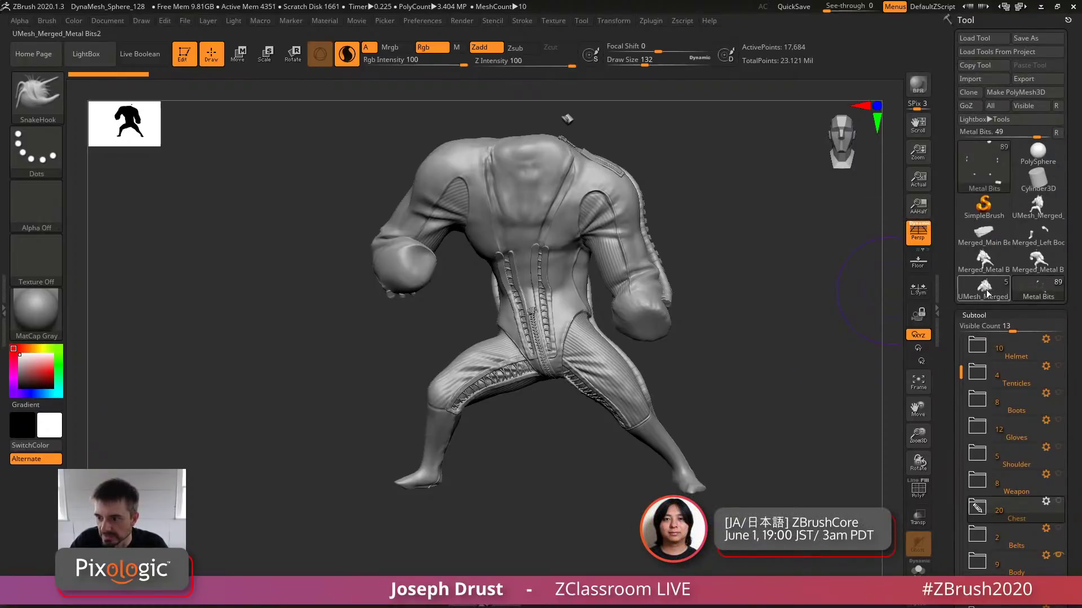
# Return to the multi-part UMesh tool and append the merged body Merged_Metal Bits2 as a subtool
pyautogui.click(982, 293)
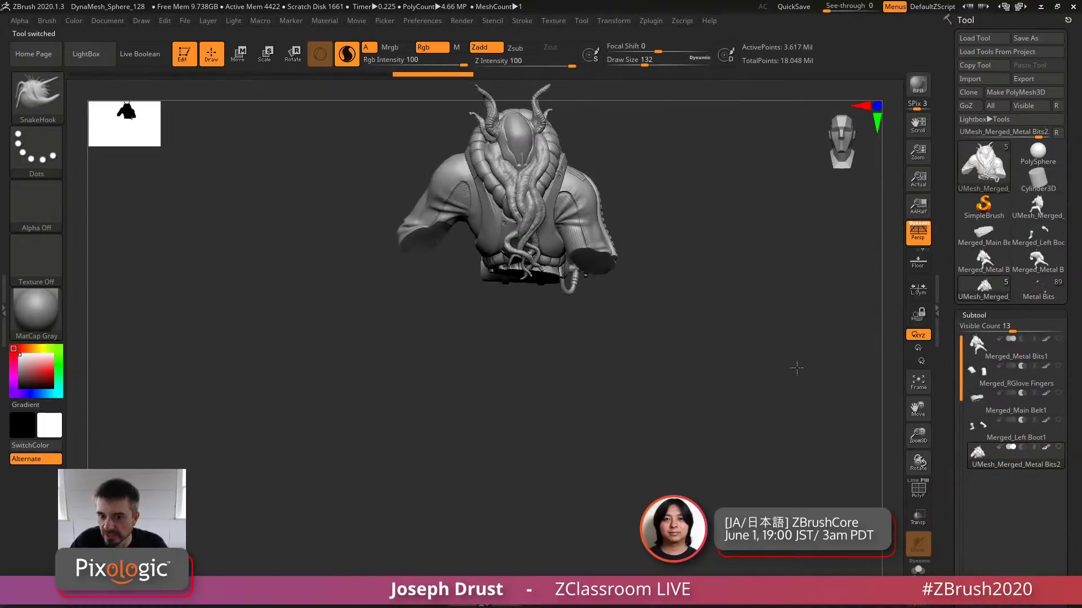
pyautogui.scroll(-5, 971, 479)
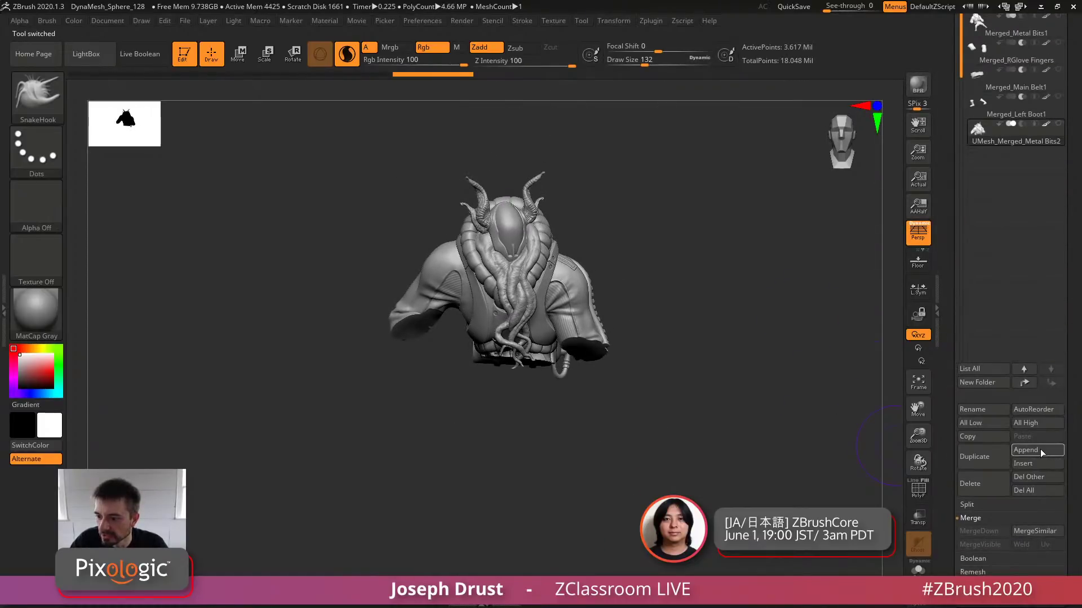
pyautogui.click(1040, 448)
pyautogui.click(967, 381)
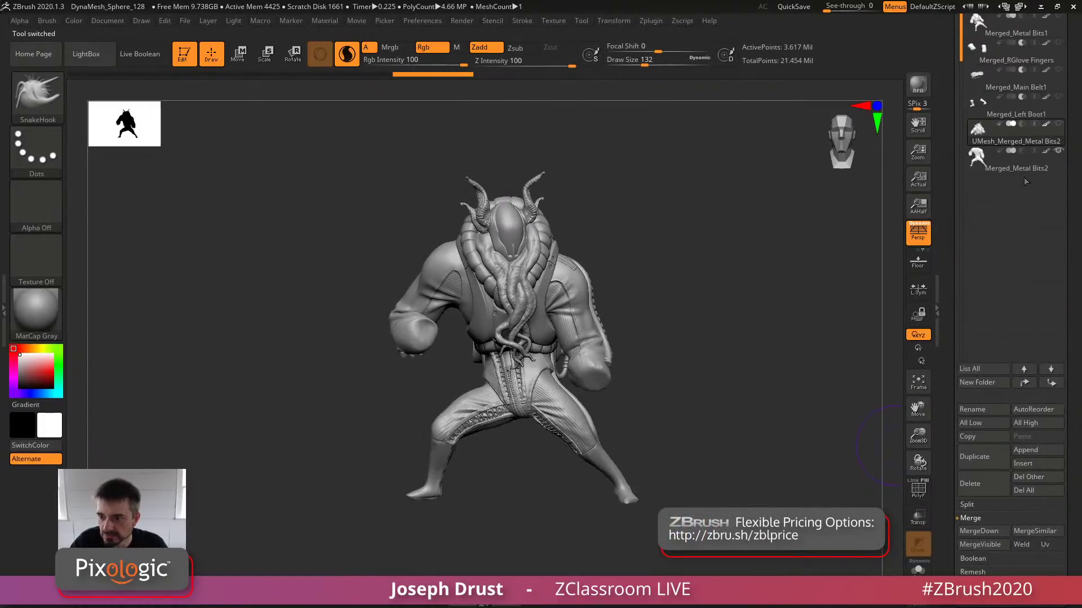
# Select the appended Merged_Metal Bits2 body, display its polygroups and show the belt around its waist
pyautogui.click(1022, 166)
pyautogui.keyDown('alt'); pyautogui.moveTo(746, 395); pyautogui.dragTo(555, 352); pyautogui.keyUp('alt')
pyautogui.click(917, 497)
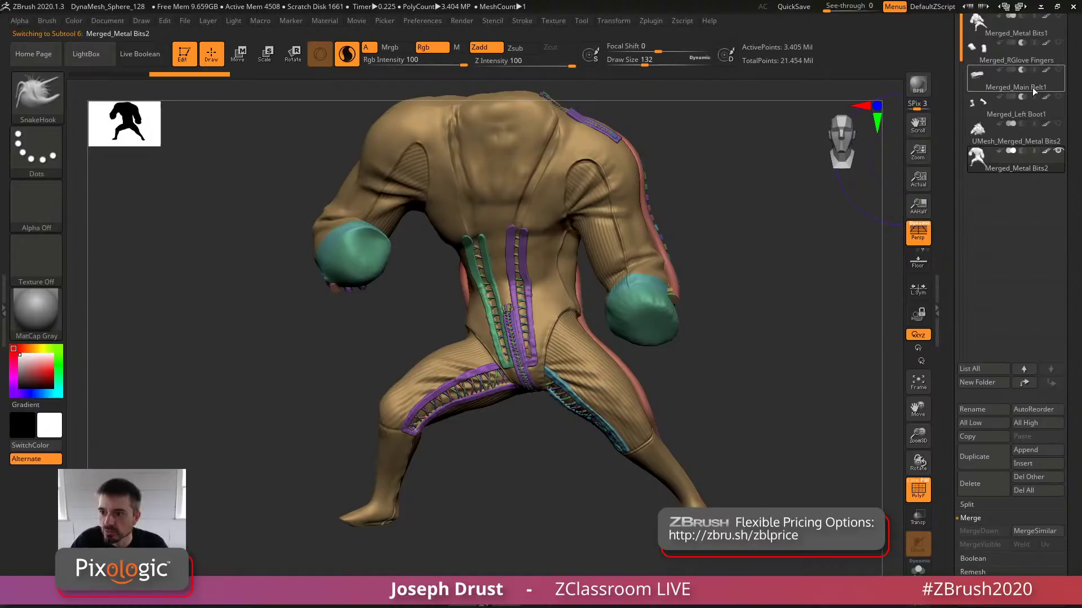
pyautogui.scroll(3, 1014, 136)
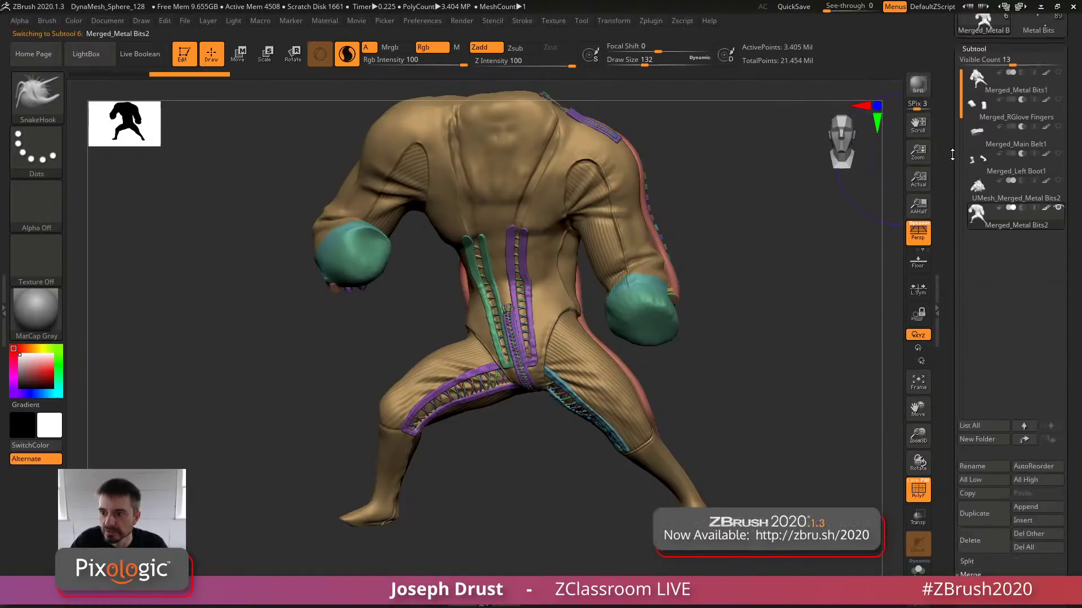
pyautogui.click(1059, 184)
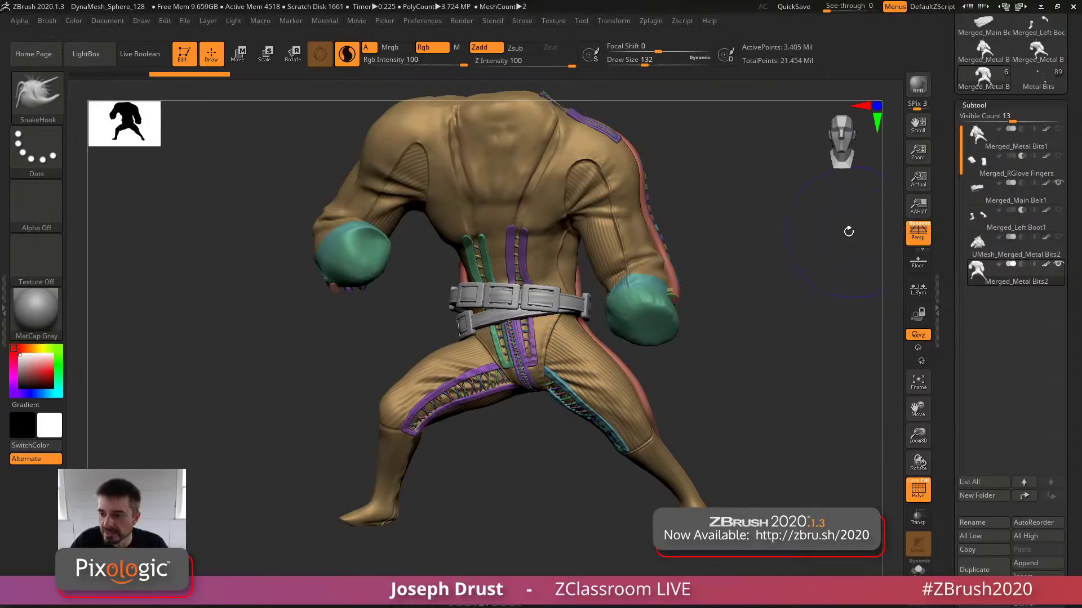
pyautogui.moveTo(848, 231); pyautogui.dragTo(709, 322)
pyautogui.keyDown('alt'); pyautogui.moveTo(801, 282); pyautogui.dragTo(797, 305); pyautogui.keyUp('alt')
pyautogui.moveTo(767, 259); pyautogui.dragTo(806, 284)
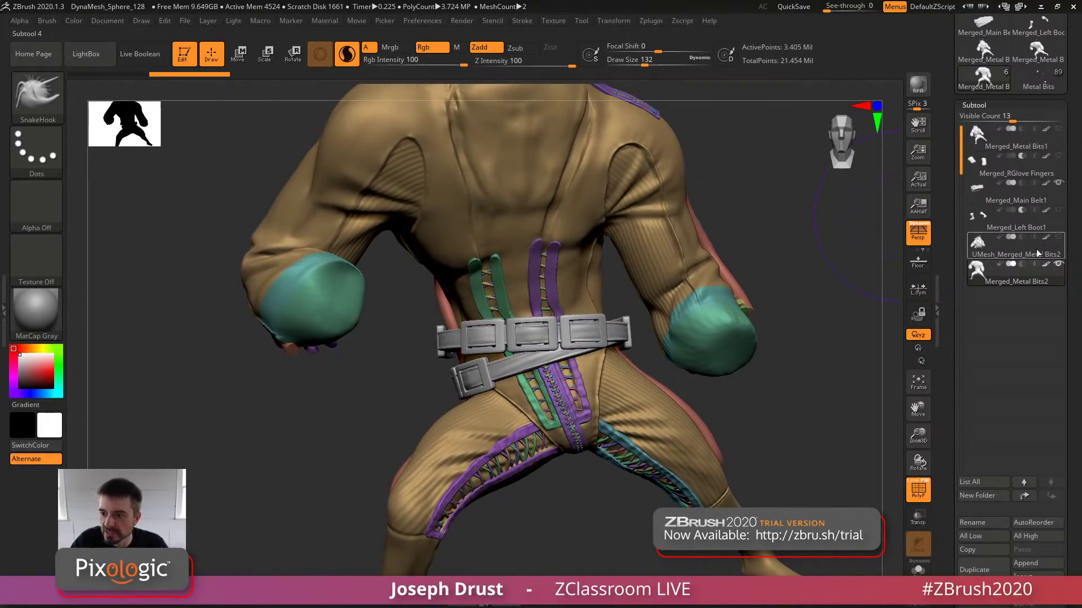
# Move Merged_Metal Bits2 above the UMesh subtool and preview the upper body's subtraction with Live Boolean on and polyframe off
pyautogui.click(1022, 499)
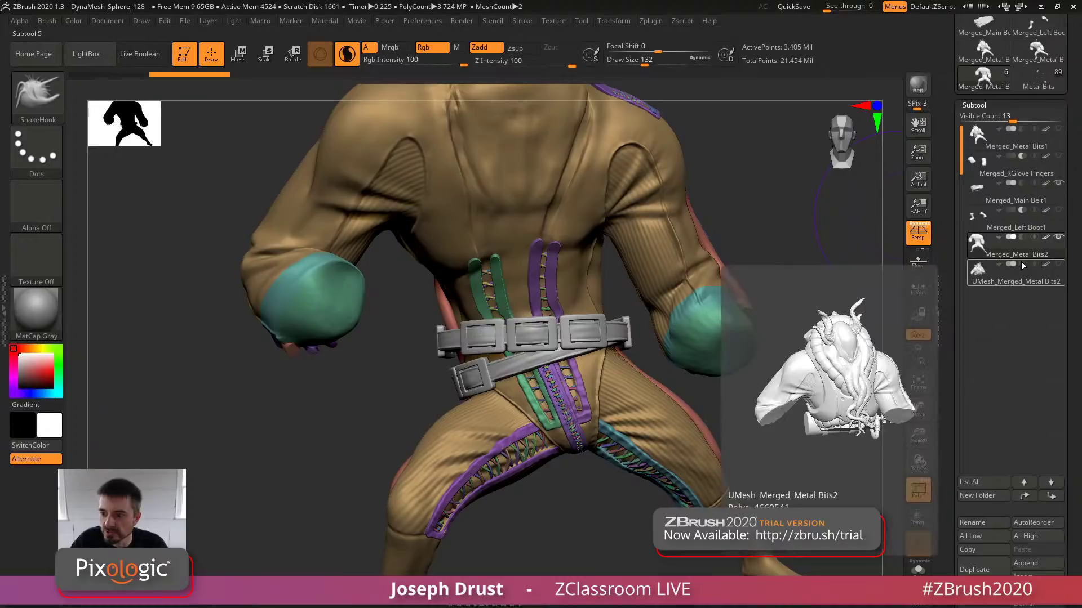
pyautogui.click(1059, 265)
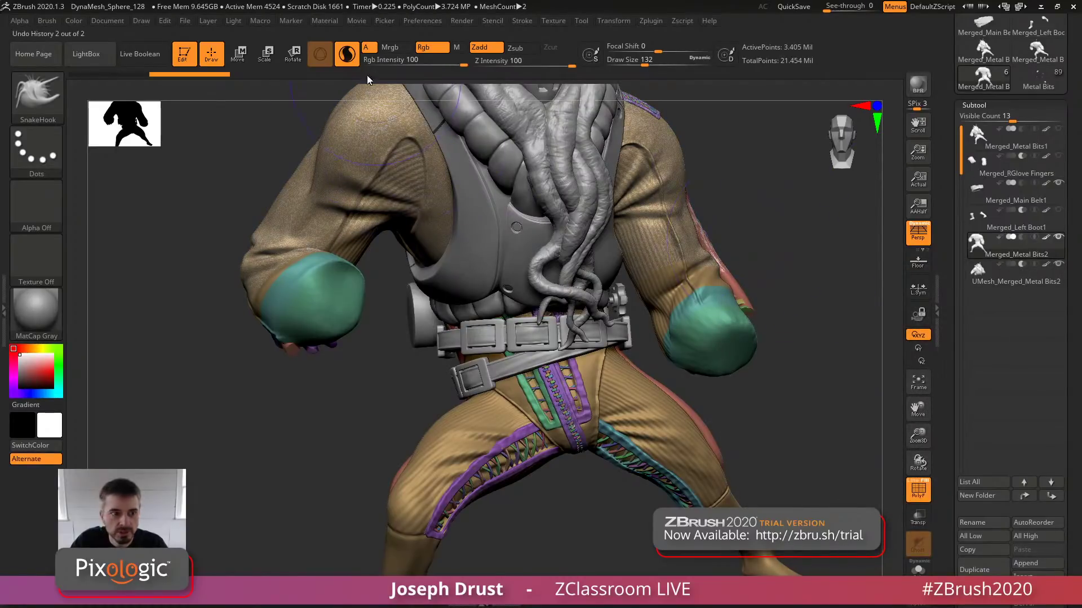
pyautogui.click(143, 54)
pyautogui.hotkey('shift', 'f')
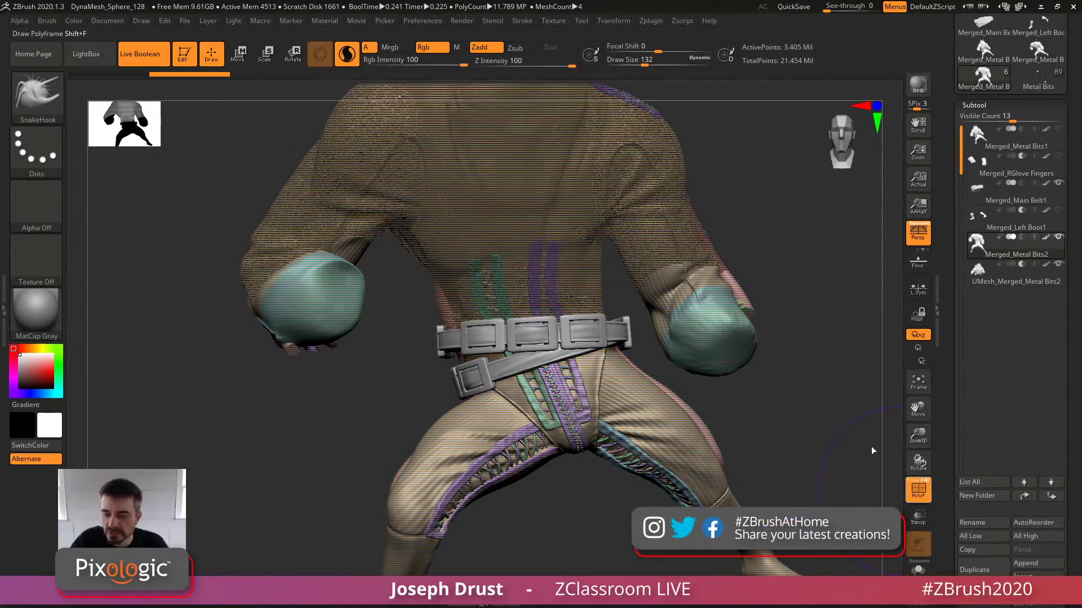
pyautogui.moveTo(806, 266); pyautogui.dragTo(799, 268)
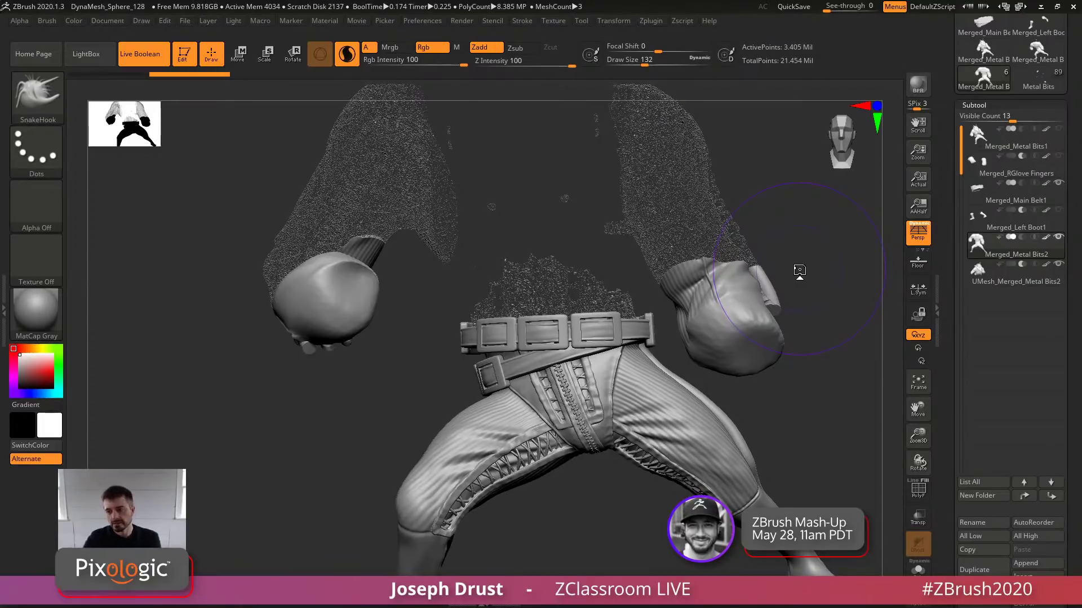
# Select the upper-body UMesh subtool and inspect its Boolean subtraction around the arms and waist
pyautogui.click(1001, 281)
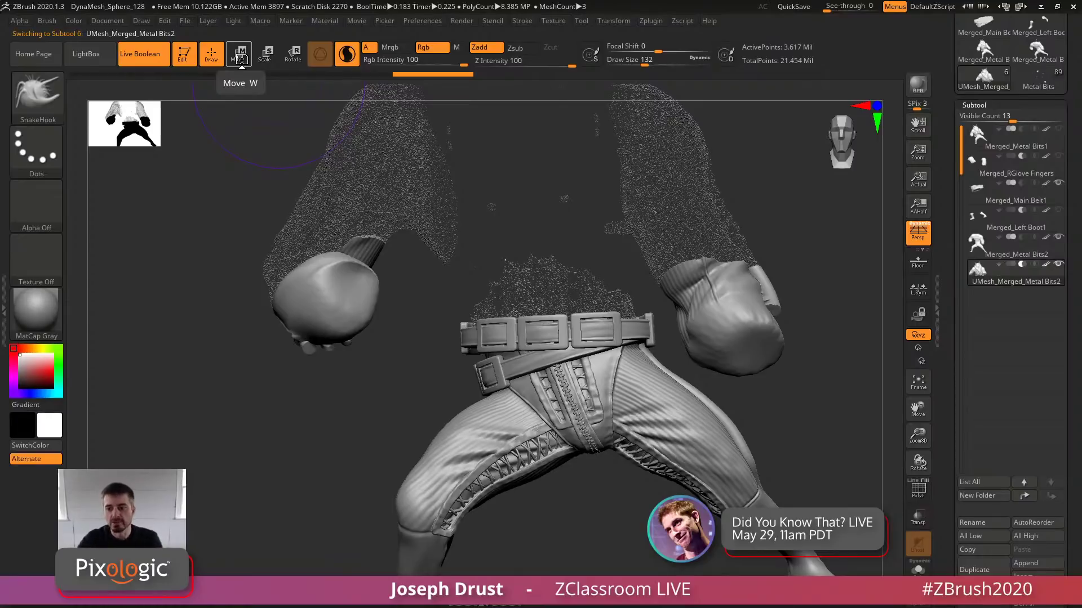
pyautogui.moveTo(742, 148); pyautogui.dragTo(644, 241)
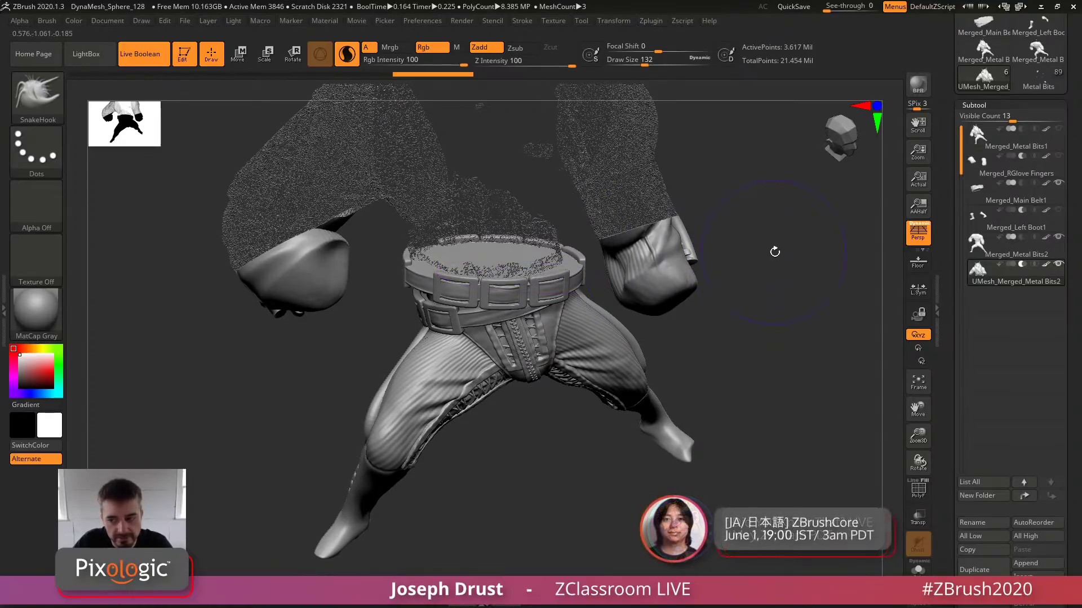
pyautogui.moveTo(774, 252); pyautogui.dragTo(770, 239)
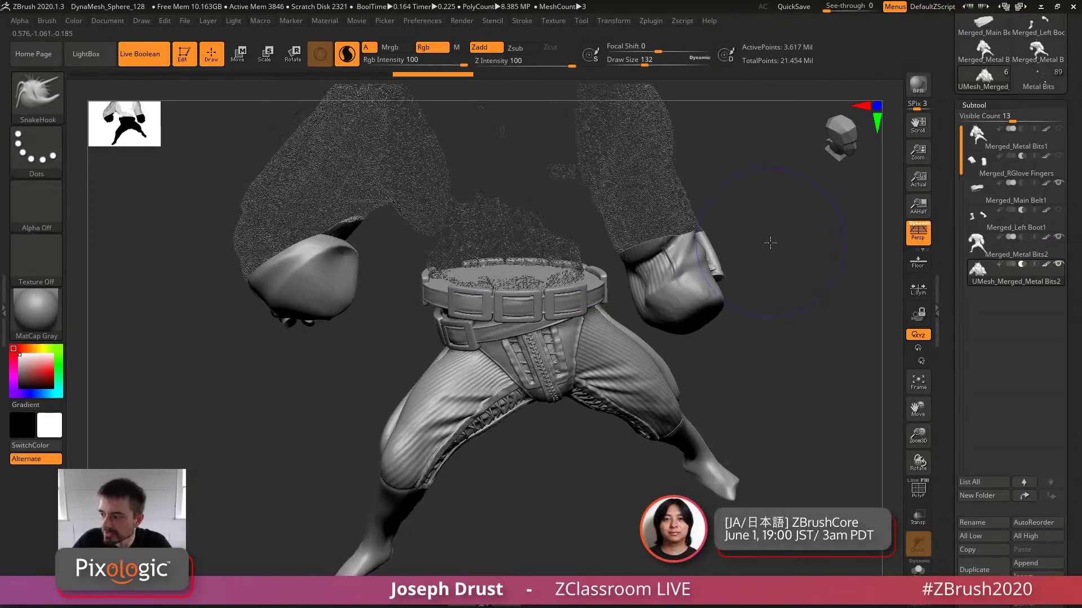
# Hide the upper-body UMesh, select Merged_Metal Bits2, display its polyframe and assign the whole body a single polygroup
pyautogui.click(1049, 242)
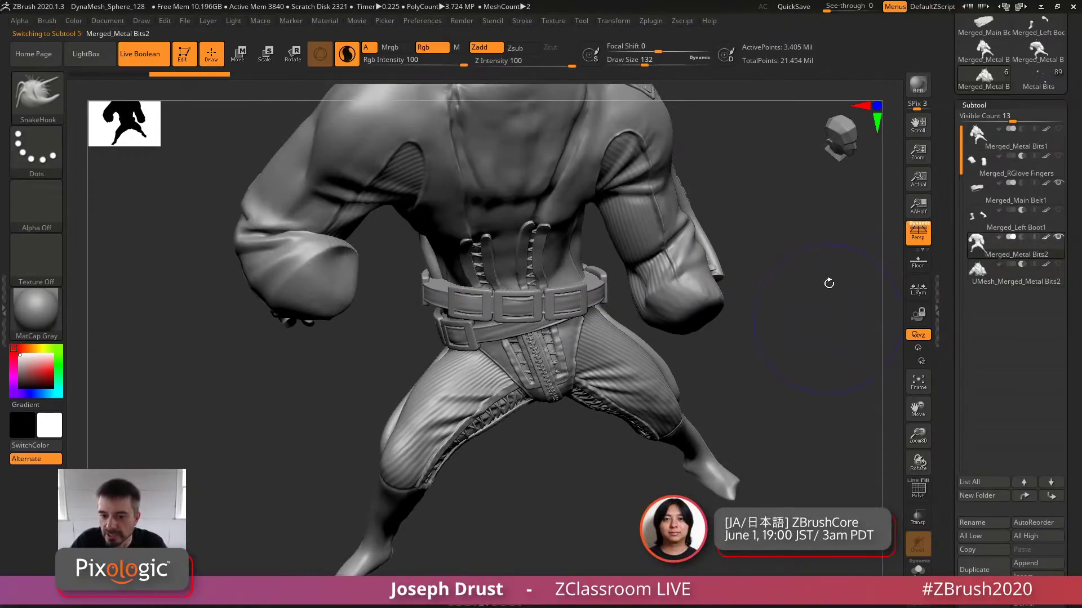
pyautogui.moveTo(829, 283)
pyautogui.mouseDown()
pyautogui.moveTo(794, 256)
pyautogui.moveTo(732, 275)
pyautogui.moveTo(788, 268)
pyautogui.moveTo(748, 279)
pyautogui.moveTo(742, 258)
pyautogui.mouseUp()
pyautogui.click(914, 485)
pyautogui.hotkey('ctrl', 'w')
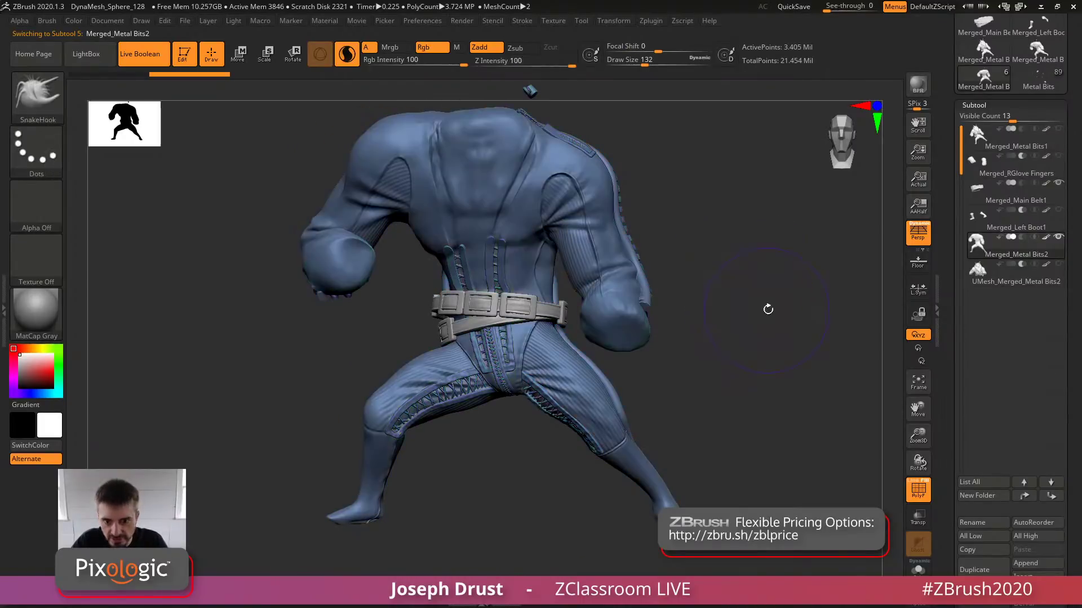
# Slice the body horizontally through the middle of the main belt with the SliceCurve brush
pyautogui.keyDown('alt'); pyautogui.moveTo(798, 336); pyautogui.dragTo(822, 270); pyautogui.keyUp('alt')
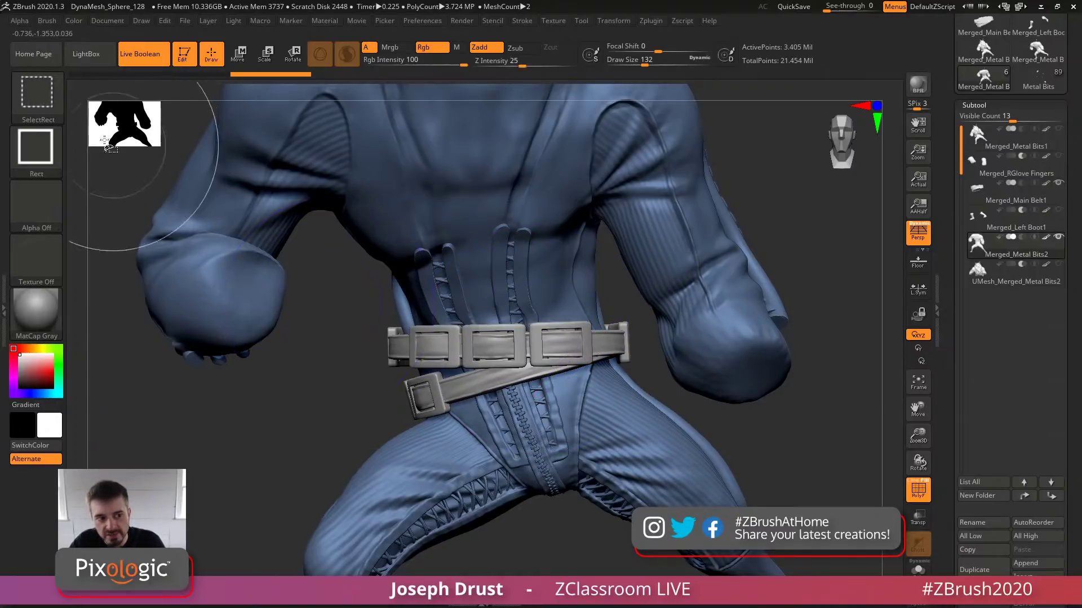
pyautogui.keyDown('ctrl'); pyautogui.keyDown('shift'); pyautogui.click(48, 107); pyautogui.keyUp('shift'); pyautogui.keyUp('ctrl')
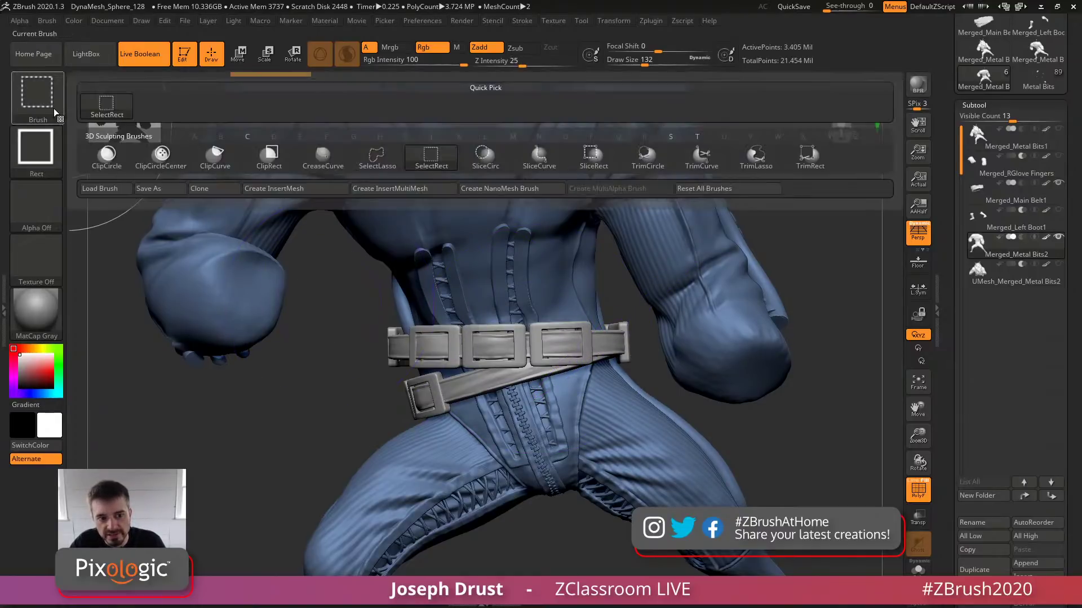
pyautogui.keyDown('ctrl'); pyautogui.keyDown('shift'); pyautogui.click(538, 160); pyautogui.keyUp('shift'); pyautogui.keyUp('ctrl')
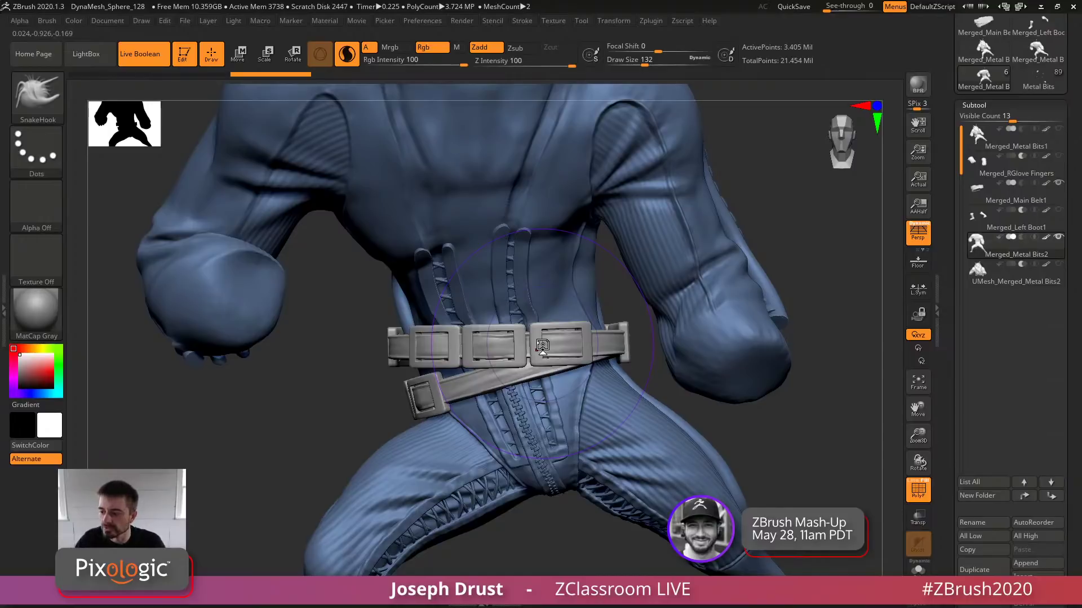
pyautogui.hotkey('ctrl', 'shift')
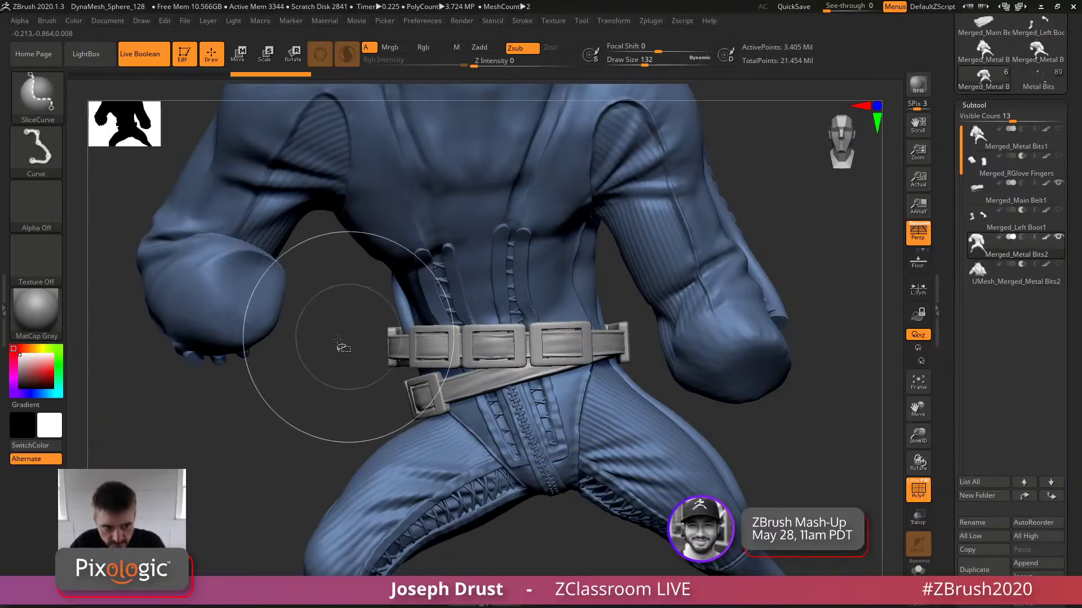
pyautogui.moveTo(331, 355)
pyautogui.keyDown('ctrl'); pyautogui.keyDown('shift'); pyautogui.mouseDown()
pyautogui.moveTo(523, 359)
pyautogui.moveTo(692, 343)
pyautogui.moveTo(647, 343)
pyautogui.mouseUp(); pyautogui.keyUp('shift'); pyautogui.keyUp('ctrl')
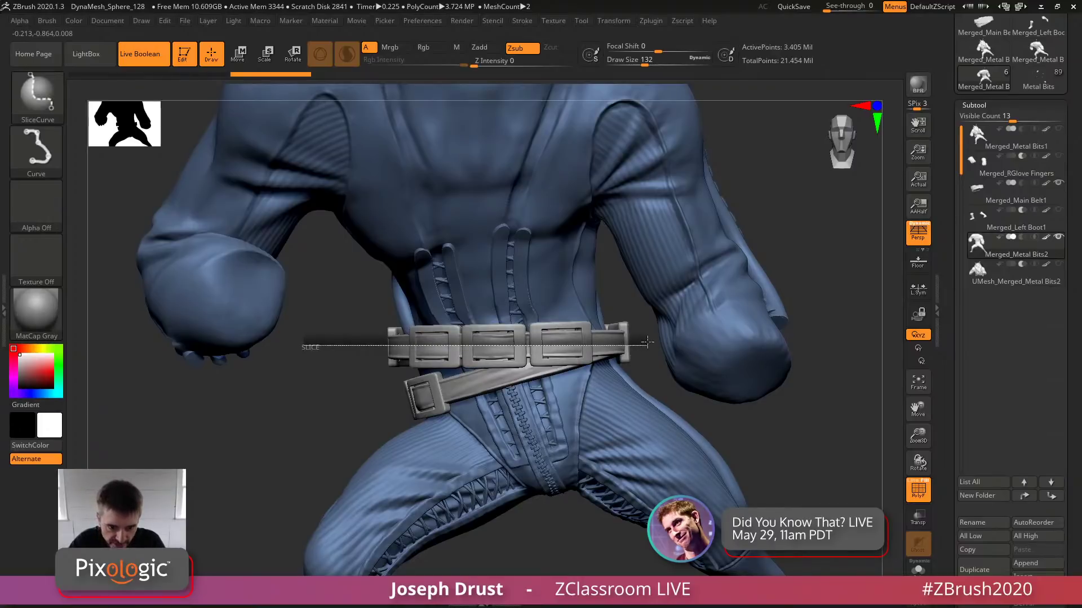
pyautogui.keyDown('ctrl'); pyautogui.keyDown('shift'); pyautogui.moveTo(646, 342); pyautogui.dragTo(642, 342); pyautogui.keyUp('shift'); pyautogui.keyUp('ctrl')
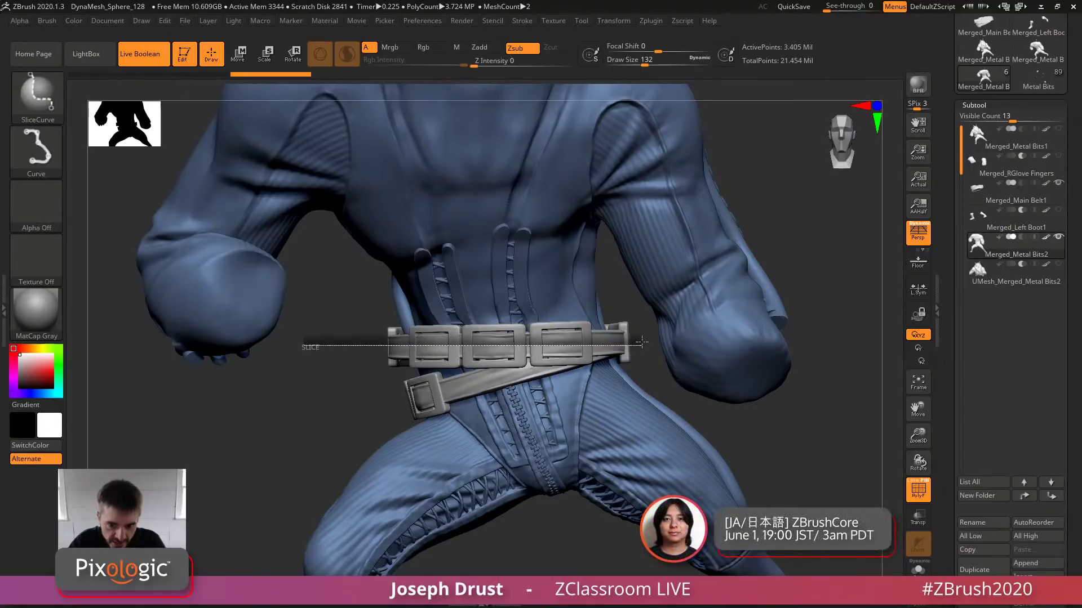
pyautogui.keyDown('ctrl'); pyautogui.keyDown('shift'); pyautogui.moveTo(623, 388); pyautogui.dragTo(624, 387); pyautogui.keyUp('shift'); pyautogui.keyUp('ctrl')
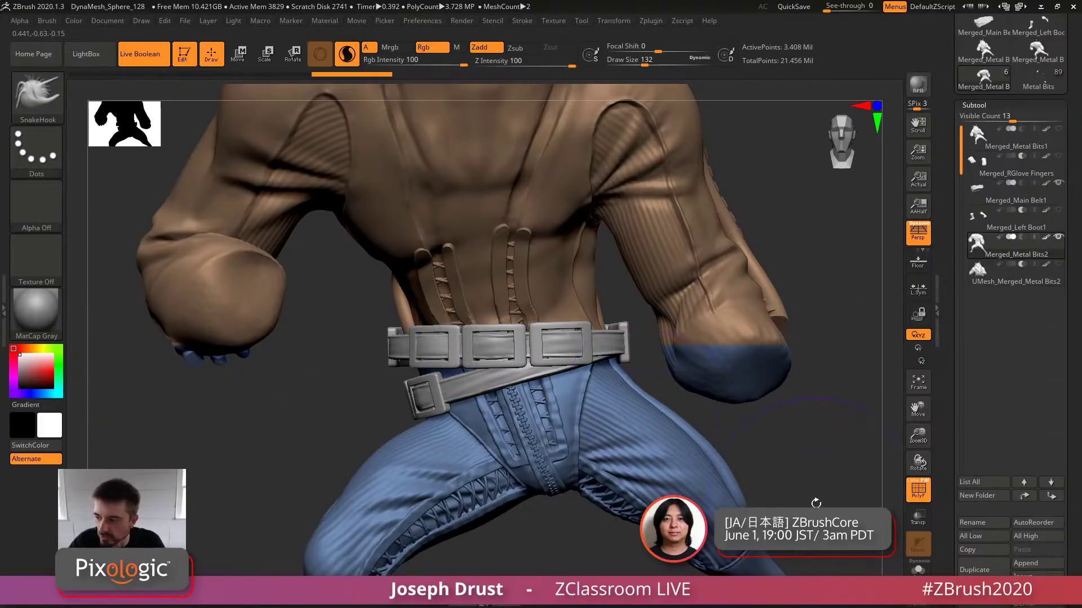
# Solo the sliced body and isolate the polygroup below the waist cut
pyautogui.press('f')
pyautogui.moveTo(777, 437); pyautogui.dragTo(835, 449)
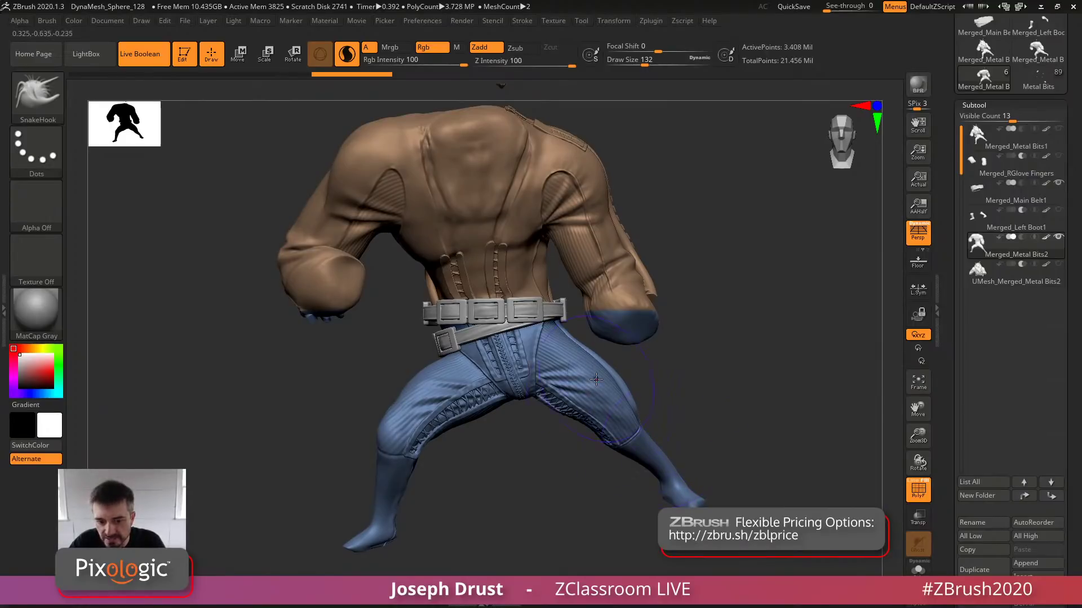
pyautogui.hotkey('ctrl', 'shift')
pyautogui.click(924, 569)
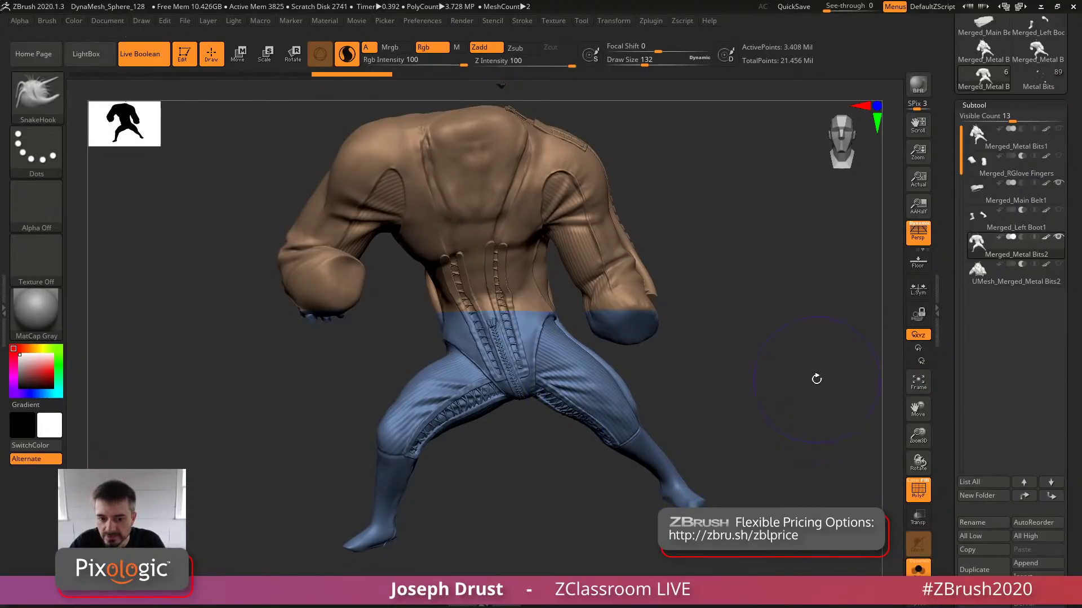
pyautogui.moveTo(816, 379); pyautogui.dragTo(792, 356)
pyautogui.moveTo(629, 347); pyautogui.dragTo(567, 403)
pyautogui.hotkey('ctrl', 'shift')
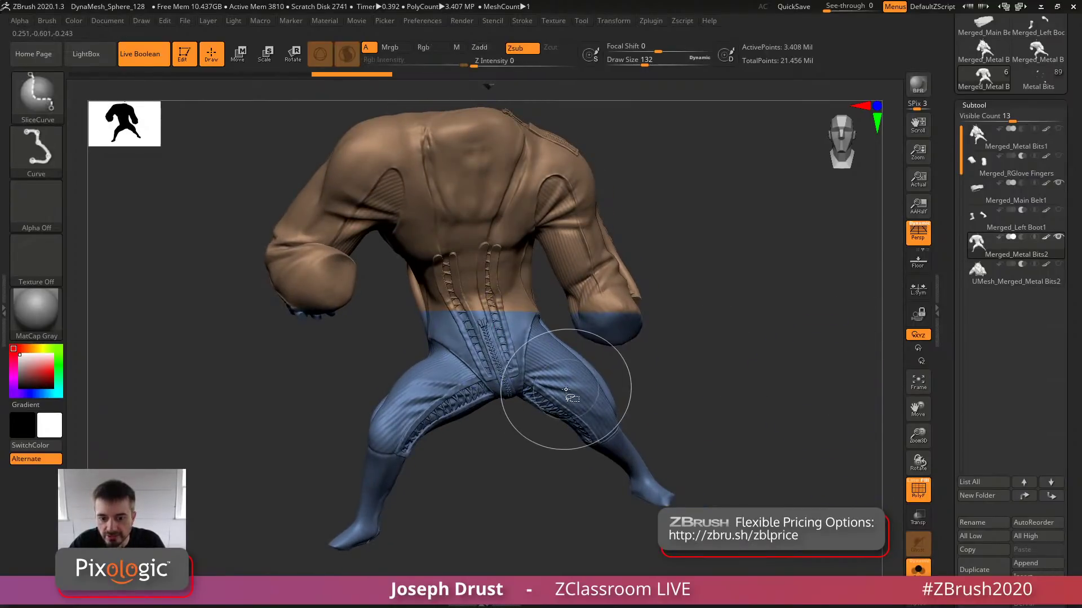
pyautogui.keyDown('ctrl'); pyautogui.keyDown('shift'); pyautogui.click(570, 390); pyautogui.keyUp('shift'); pyautogui.keyUp('ctrl')
# Hide the leftover glove pieces on both sides with SelectLasso, keeping only the legs visible
pyautogui.moveTo(640, 386)
pyautogui.mouseDown()
pyautogui.moveTo(766, 411)
pyautogui.moveTo(722, 401)
pyautogui.moveTo(742, 345)
pyautogui.moveTo(734, 389)
pyautogui.moveTo(619, 304)
pyautogui.mouseUp()
pyautogui.keyDown('ctrl'); pyautogui.keyDown('shift'); pyautogui.click(35, 97); pyautogui.keyUp('shift'); pyautogui.keyUp('ctrl')
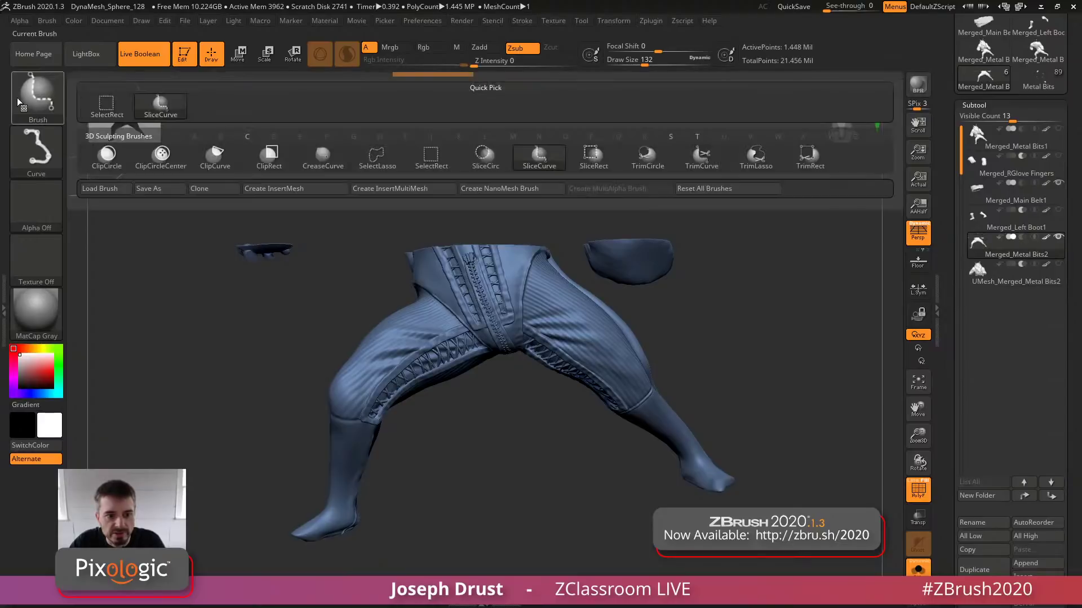
pyautogui.click(392, 159)
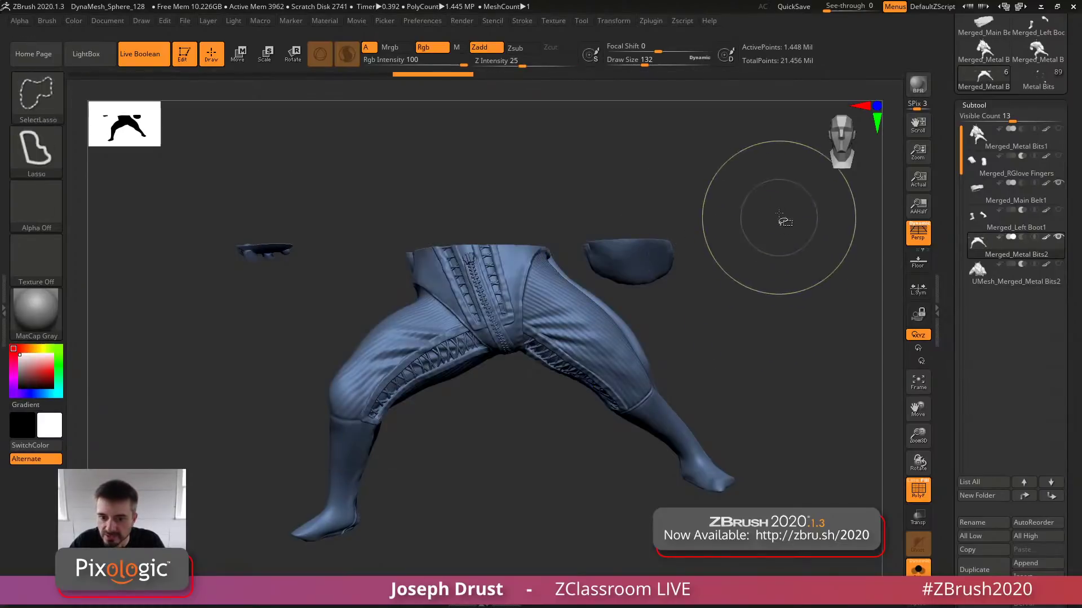
pyautogui.moveTo(777, 209)
pyautogui.keyDown('ctrl'); pyautogui.keyDown('shift'); pyautogui.mouseDown()
pyautogui.moveTo(580, 210)
pyautogui.moveTo(575, 265)
pyautogui.moveTo(636, 307)
pyautogui.moveTo(776, 265)
pyautogui.mouseUp(); pyautogui.keyUp('shift'); pyautogui.keyUp('ctrl')
pyautogui.moveTo(374, 178)
pyautogui.keyDown('ctrl'); pyautogui.keyDown('alt'); pyautogui.keyDown('shift'); pyautogui.mouseDown()
pyautogui.moveTo(305, 180)
pyautogui.moveTo(329, 303)
pyautogui.moveTo(352, 283)
pyautogui.mouseUp(); pyautogui.keyUp('shift'); pyautogui.keyUp('alt'); pyautogui.keyUp('ctrl')
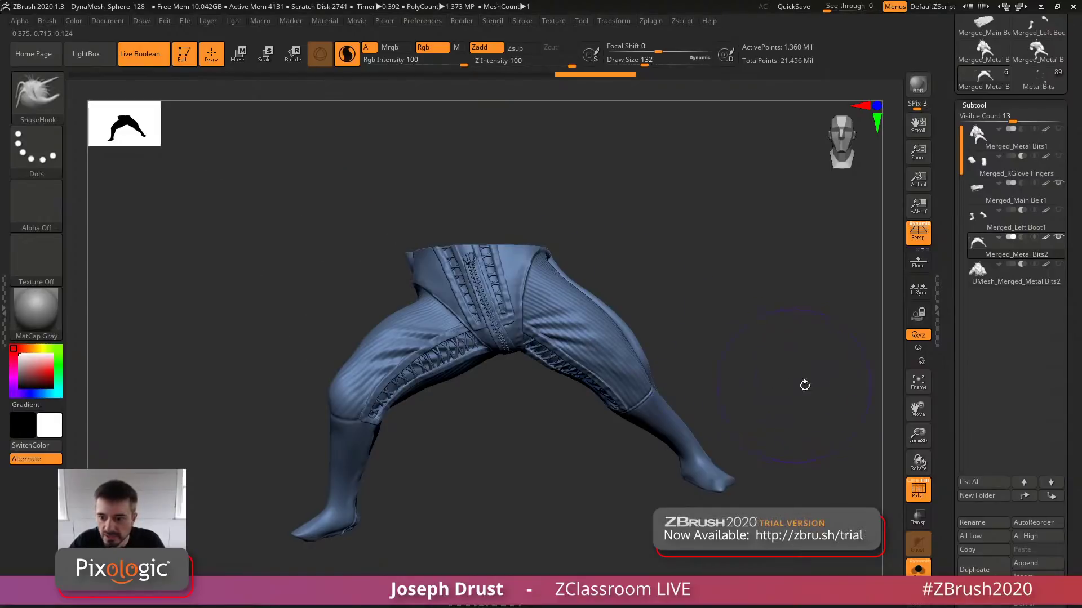
# Delete the hidden geometry from Merged_Metal Bits2 and close the hole at the waist
pyautogui.moveTo(949, 357)
pyautogui.mouseDown()
pyautogui.moveTo(933, 260)
pyautogui.moveTo(933, 99)
pyautogui.mouseUp()
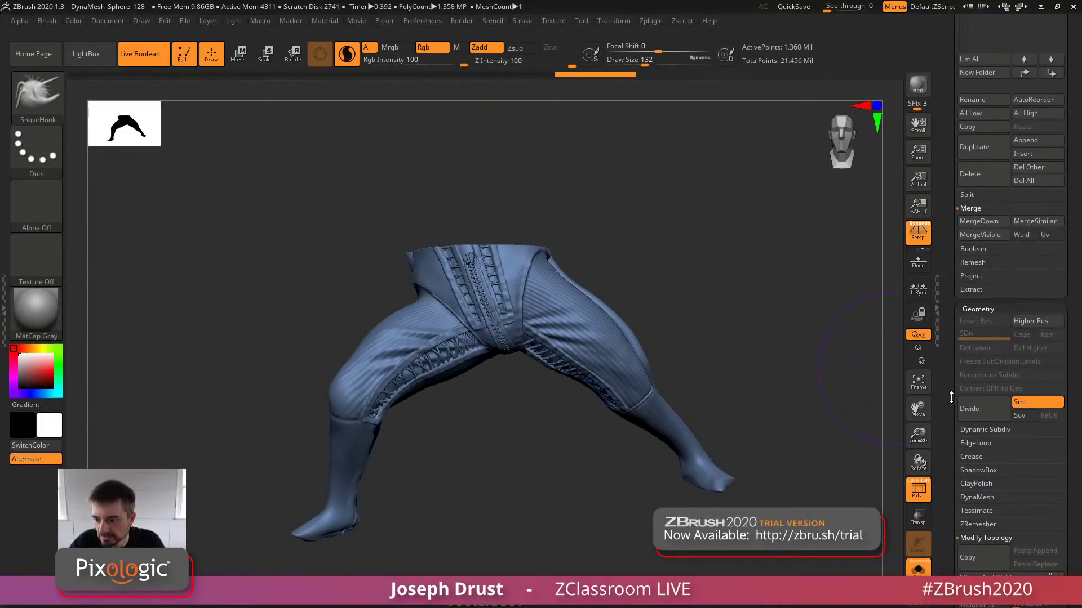
pyautogui.moveTo(951, 396); pyautogui.dragTo(947, 249)
pyautogui.click(978, 449)
pyautogui.moveTo(763, 297); pyautogui.dragTo(862, 406)
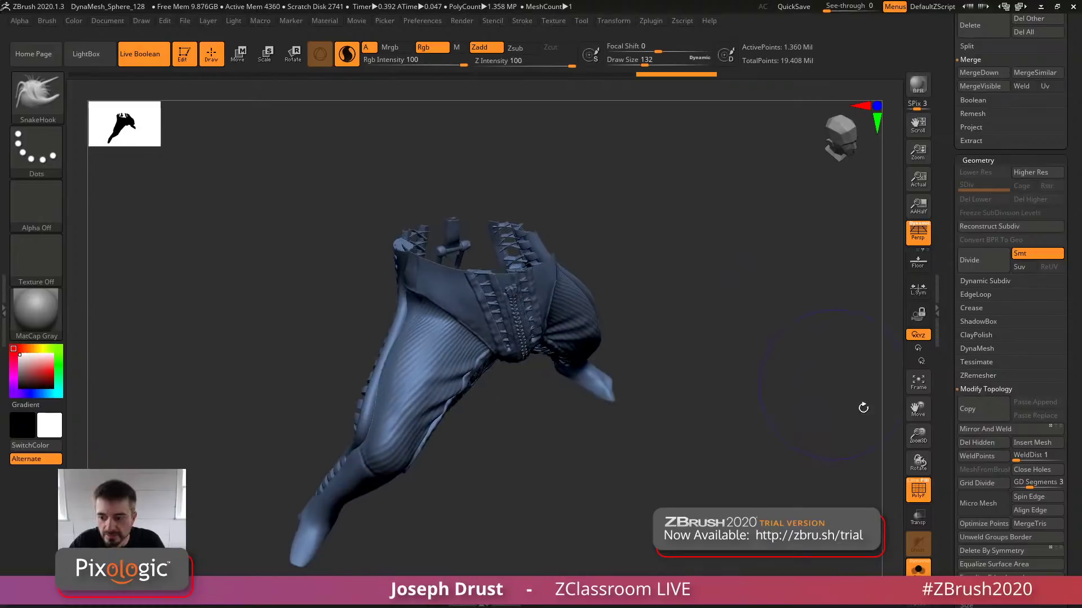
pyautogui.click(1028, 471)
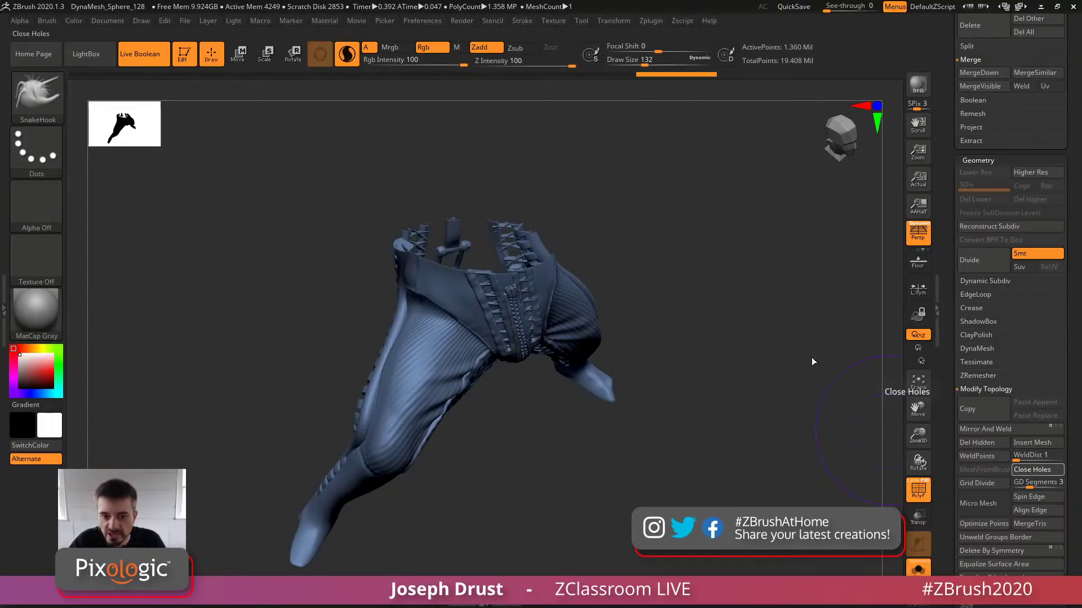
# Turn off polyframe and Solo, and inspect the closed waist inside the belt
pyautogui.moveTo(780, 374); pyautogui.dragTo(676, 266)
pyautogui.click(916, 501)
pyautogui.click(918, 568)
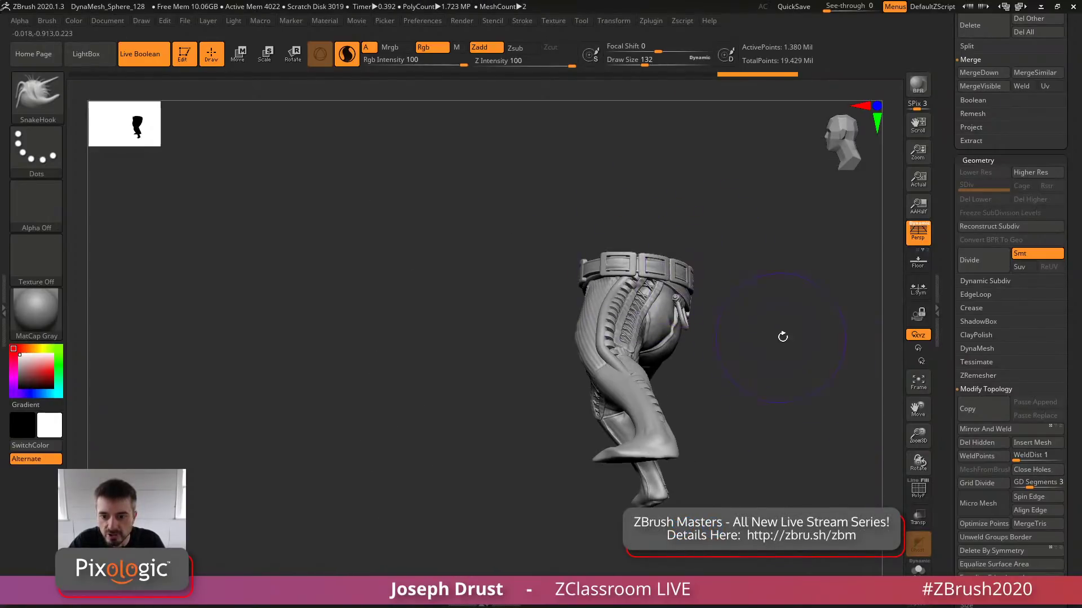
pyautogui.moveTo(782, 335)
pyautogui.mouseDown()
pyautogui.moveTo(772, 338)
pyautogui.moveTo(784, 329)
pyautogui.moveTo(786, 342)
pyautogui.mouseUp()
pyautogui.moveTo(753, 283); pyautogui.dragTo(768, 293)
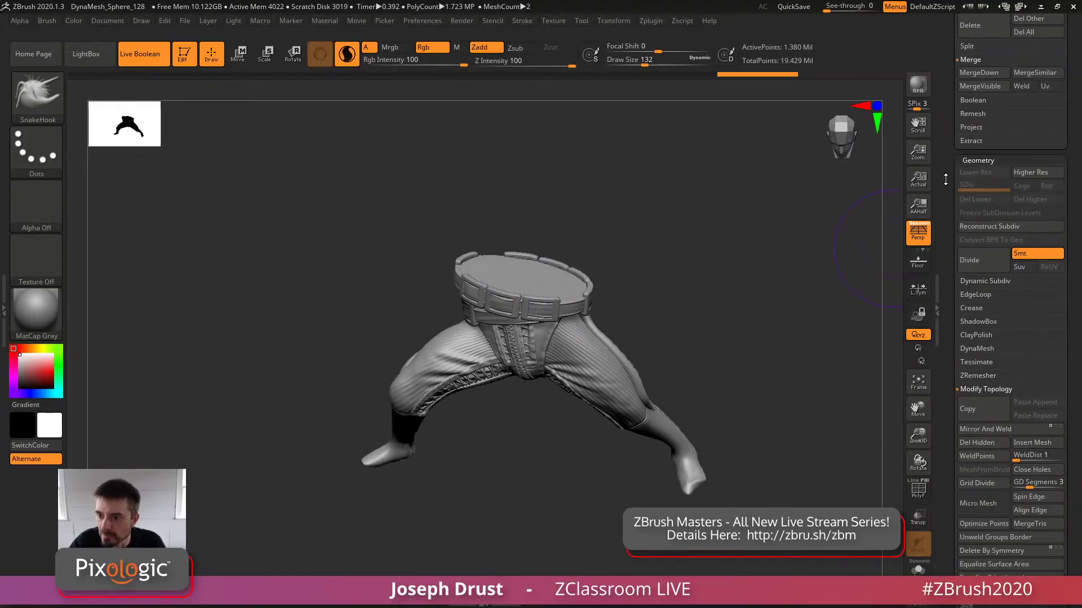
# Set the upper-body UMesh subtool to additive, check it against the legs and hide it again
pyautogui.moveTo(947, 176); pyautogui.dragTo(954, 327)
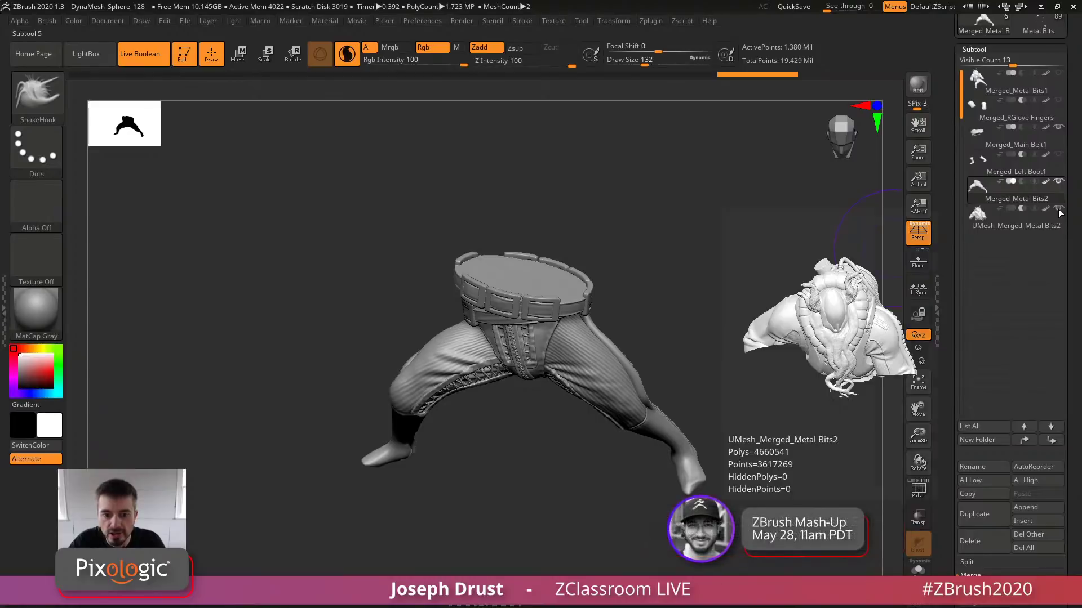
pyautogui.click(1058, 209)
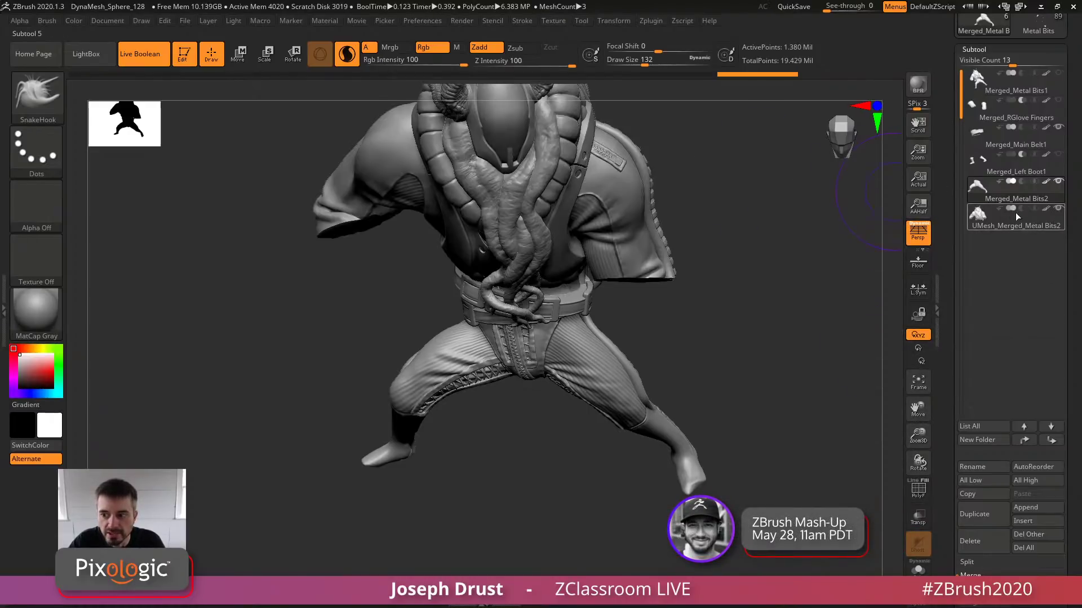
pyautogui.click(1059, 209)
pyautogui.moveTo(760, 287); pyautogui.dragTo(597, 323)
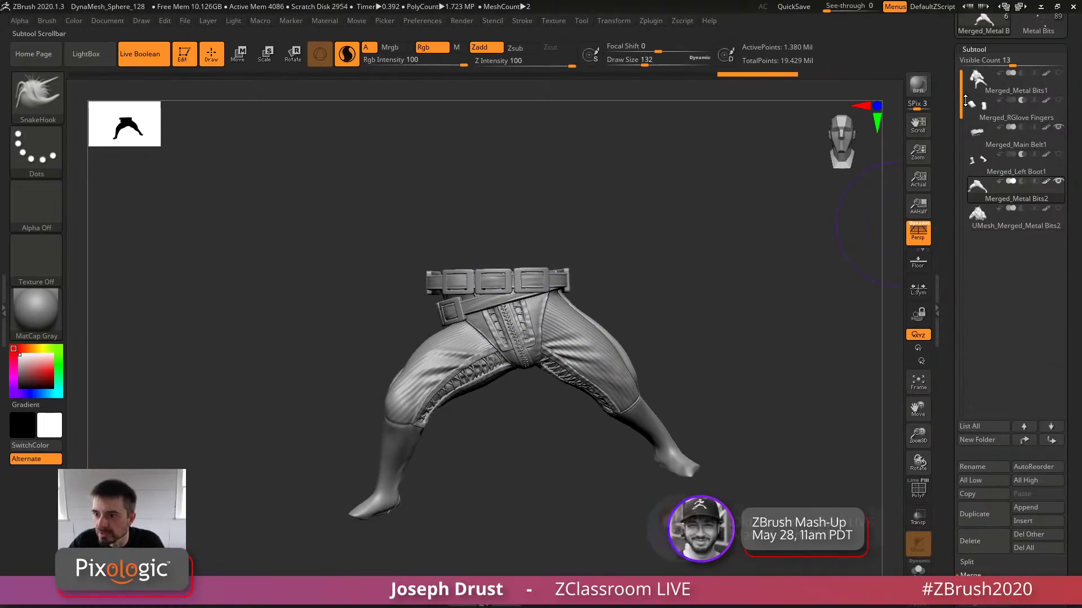
# Show the Merged_Left Boot1 subtool and move Merged_Metal Bits2 above Merged_Main Belt1 in the subtool order
pyautogui.click(1001, 131)
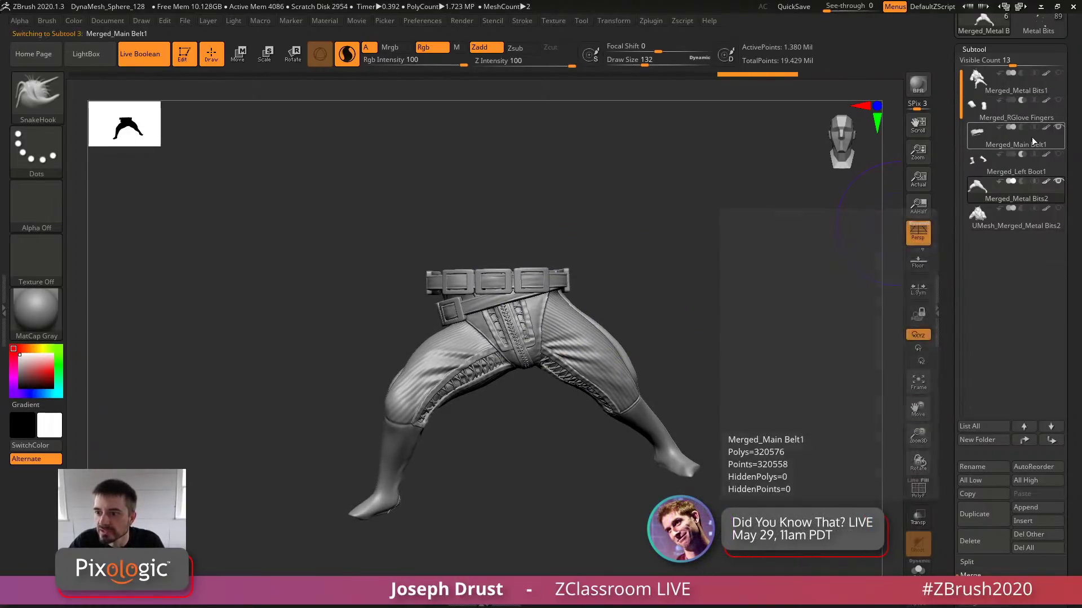
pyautogui.click(1059, 154)
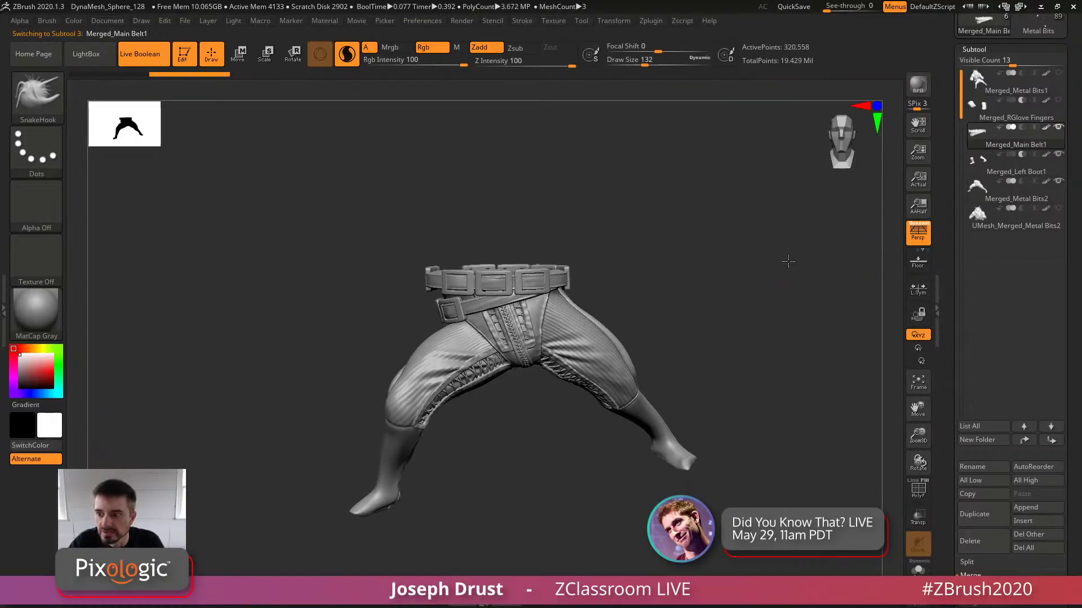
pyautogui.click(1030, 202)
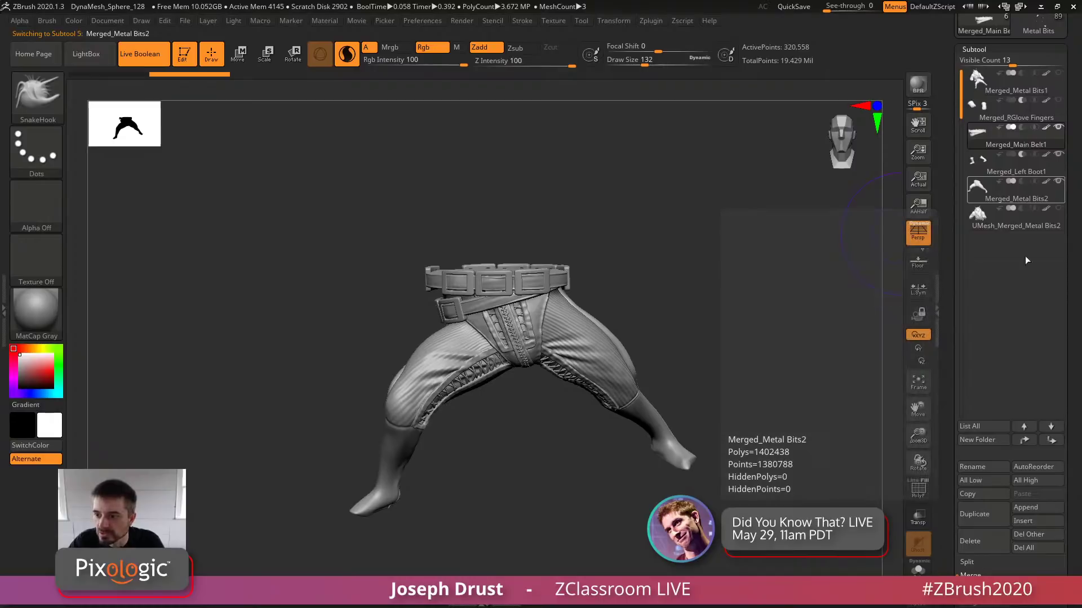
pyautogui.click(1024, 440)
pyautogui.click(1024, 440)
pyautogui.moveTo(1012, 130)
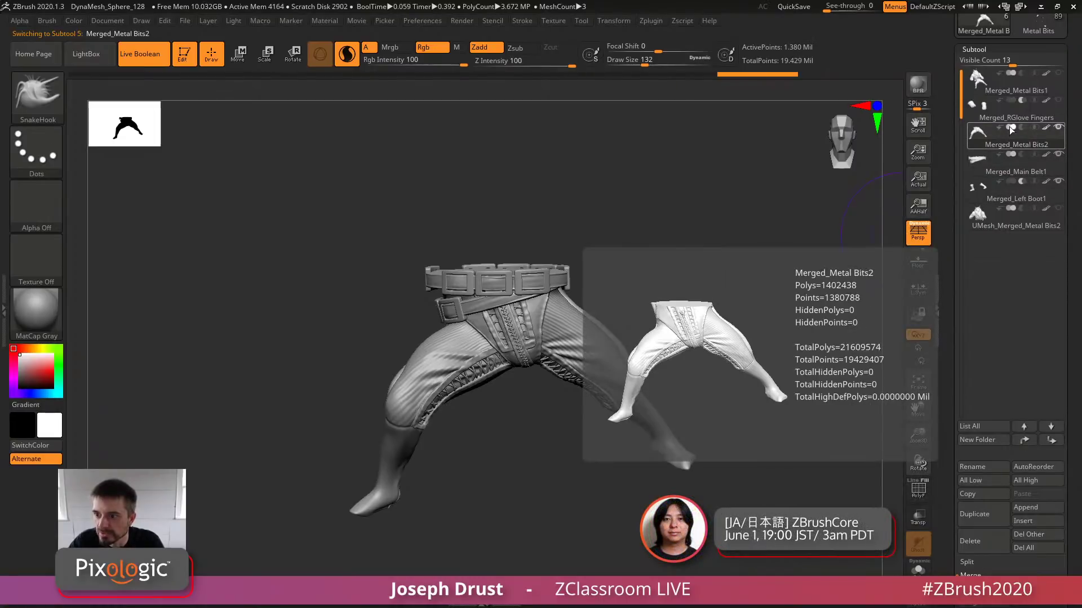
pyautogui.moveTo(1010, 173)
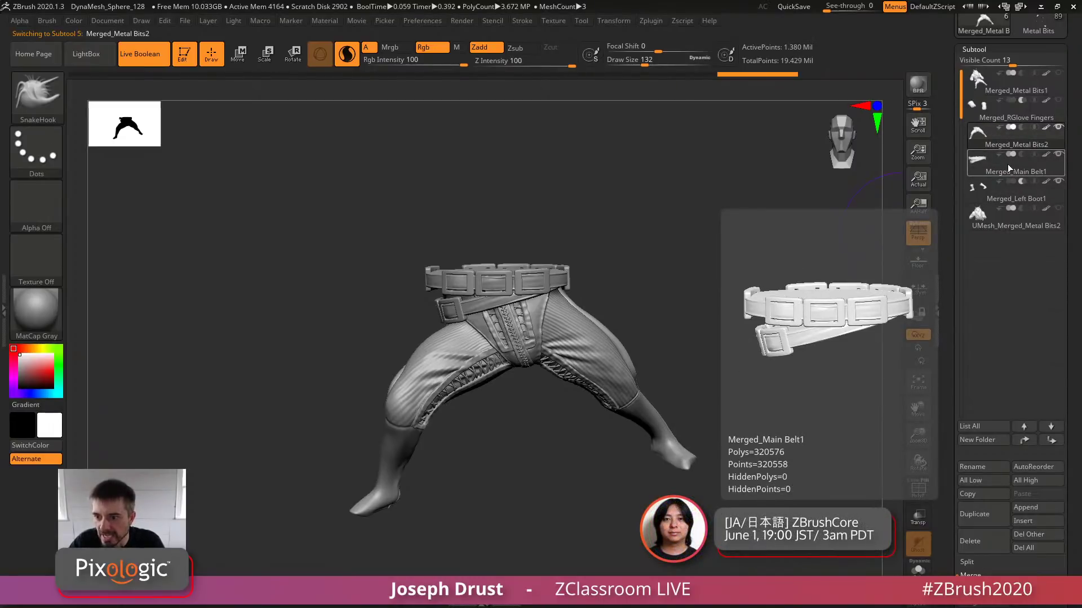
pyautogui.moveTo(1003, 206)
# Check the boot subtraction on the legs and make a Boolean mesh from the visible subtools
pyautogui.moveTo(795, 249); pyautogui.dragTo(778, 281)
pyautogui.scroll(-5, 963, 319)
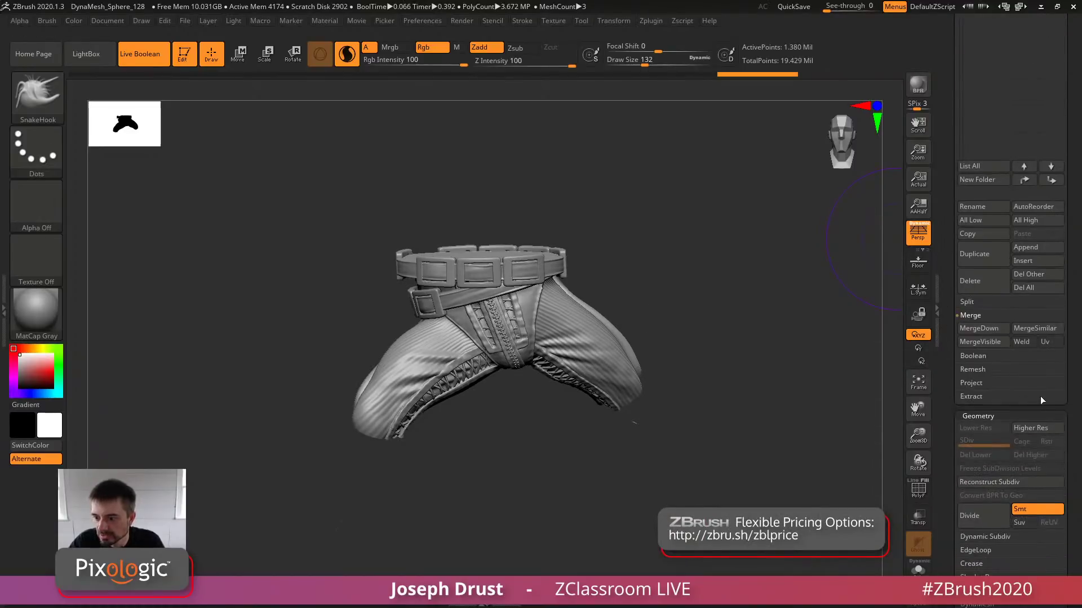
pyautogui.press('shift')
pyautogui.click(1033, 371)
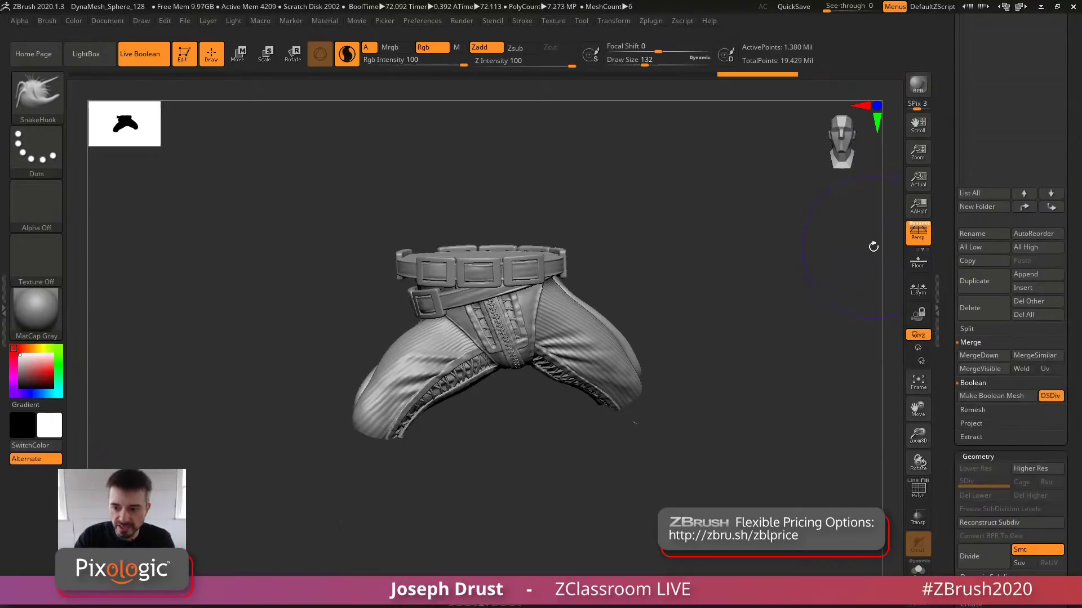
# Switch to the newly generated Boolean mesh tool of the legs and belt, and inspect it from the side
pyautogui.moveTo(943, 151); pyautogui.dragTo(943, 286)
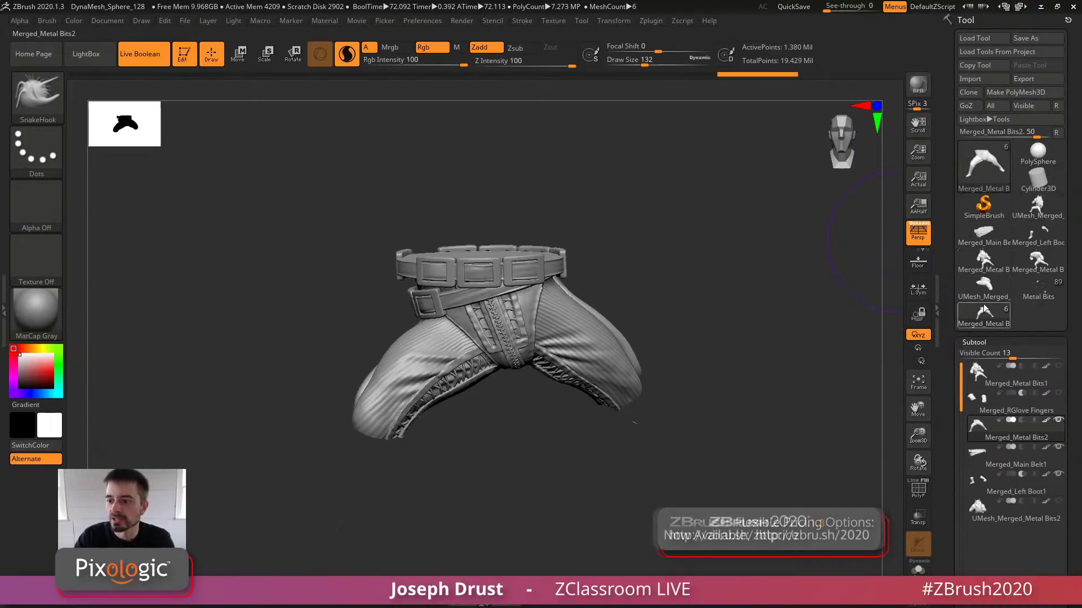
pyautogui.click(980, 281)
pyautogui.moveTo(720, 290); pyautogui.dragTo(736, 370)
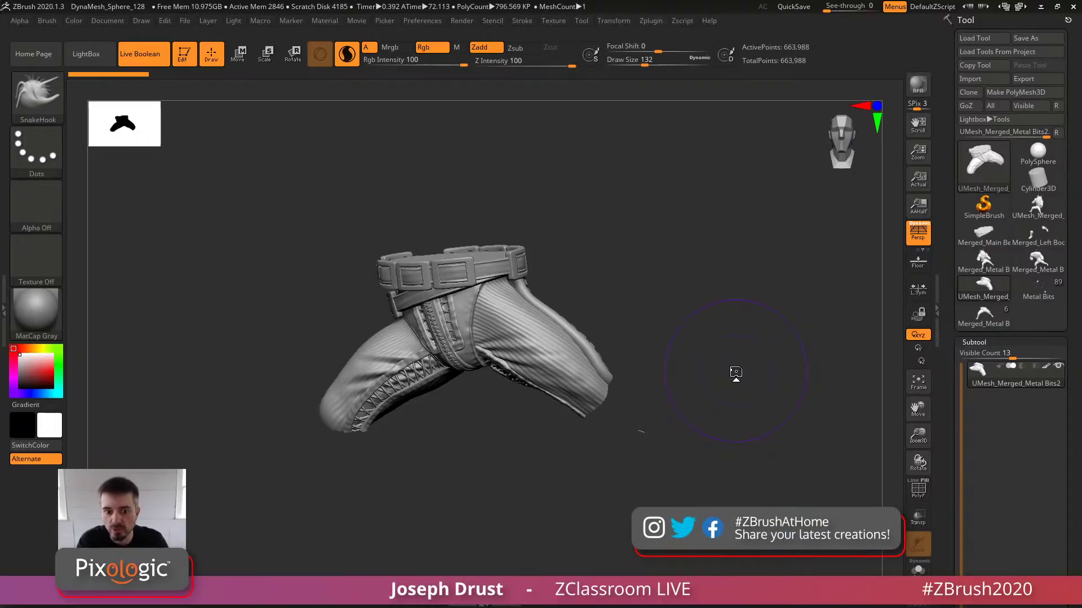
# Inspect the Boolean mesh, return to the Merged_Metal Bits tool and look at its MeshIntegrity options
pyautogui.moveTo(735, 373)
pyautogui.mouseDown()
pyautogui.moveTo(719, 352)
pyautogui.moveTo(775, 314)
pyautogui.moveTo(815, 322)
pyautogui.moveTo(744, 329)
pyautogui.mouseUp()
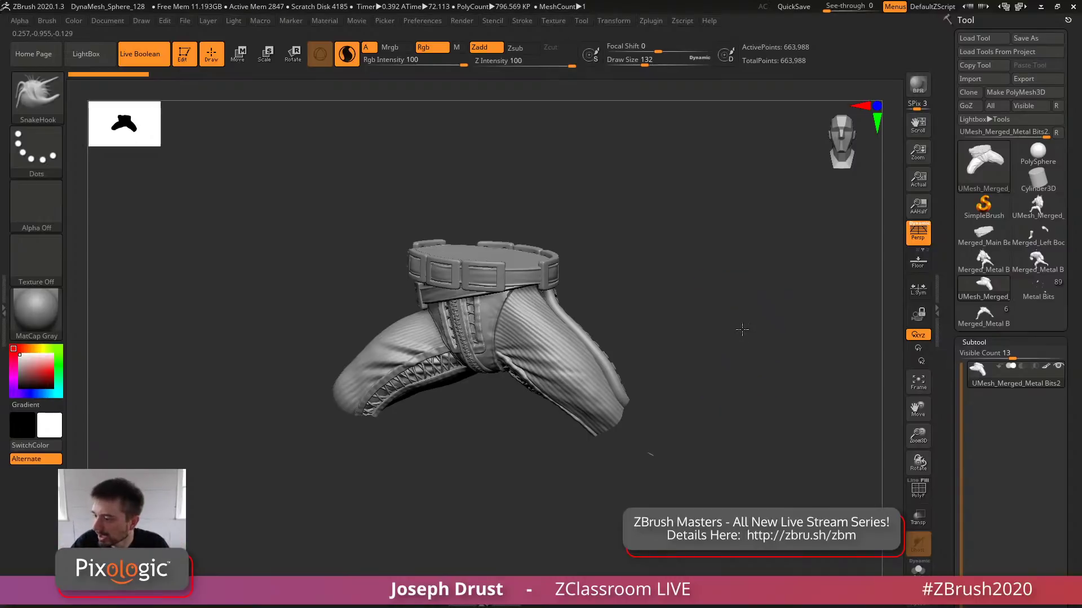
pyautogui.moveTo(742, 327); pyautogui.dragTo(765, 350)
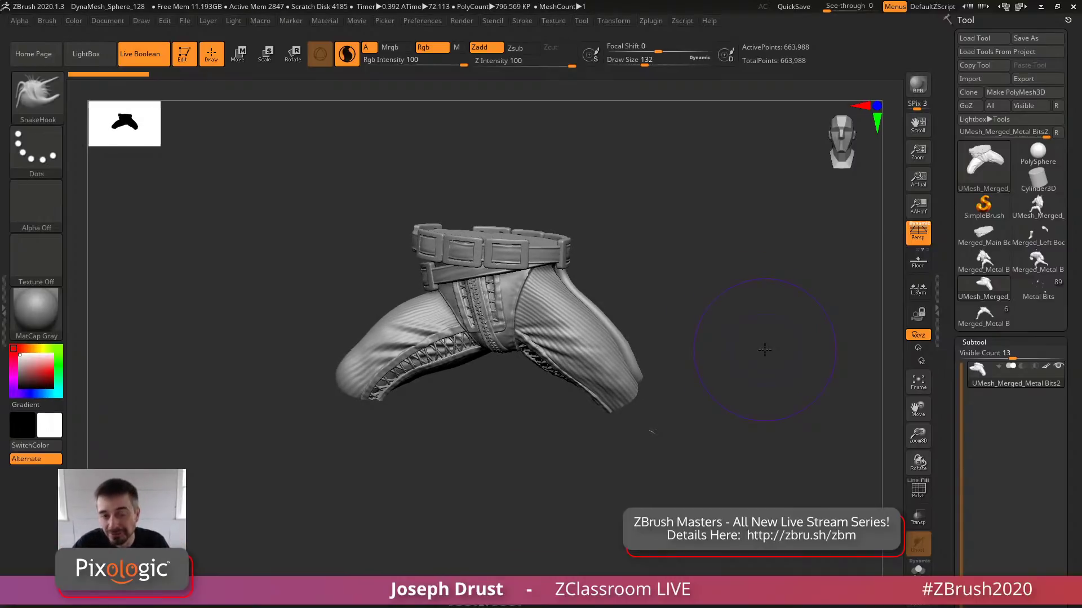
pyautogui.click(990, 323)
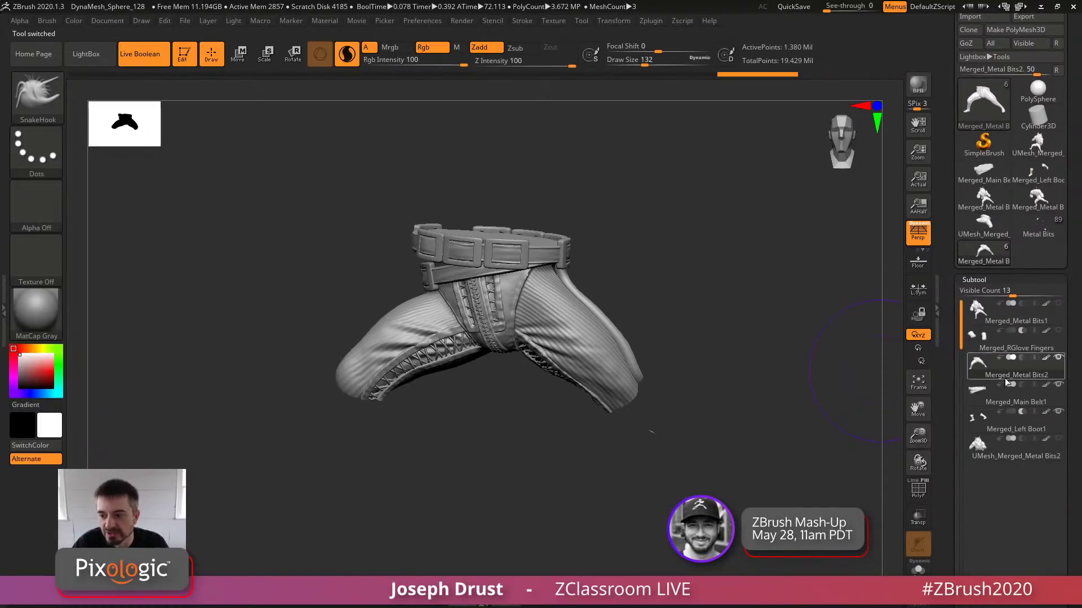
pyautogui.scroll(-5, 1007, 382)
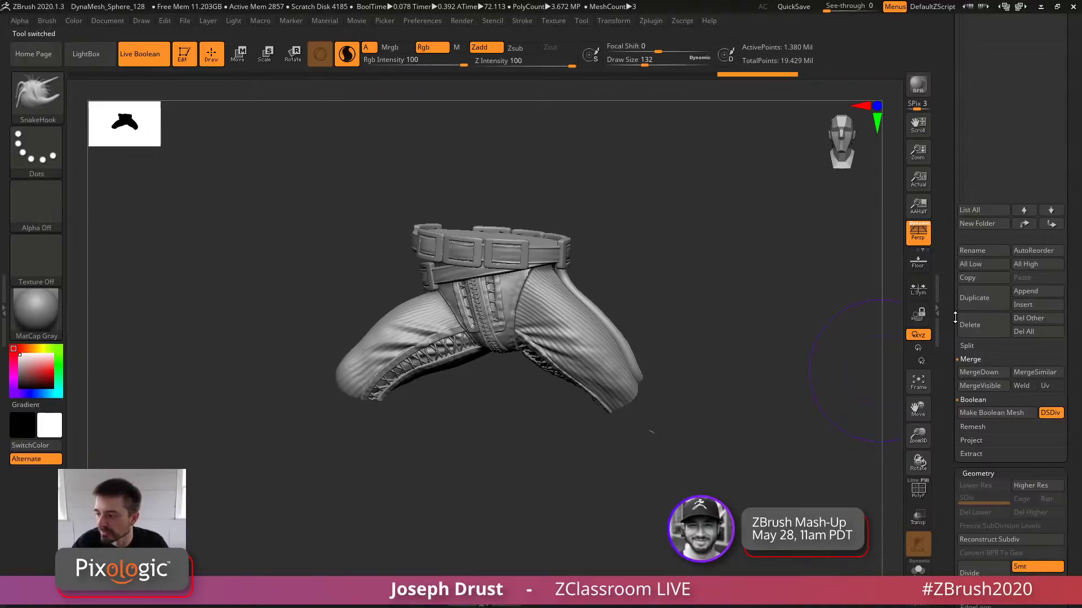
pyautogui.scroll(-8, 983, 451)
pyautogui.press('shift')
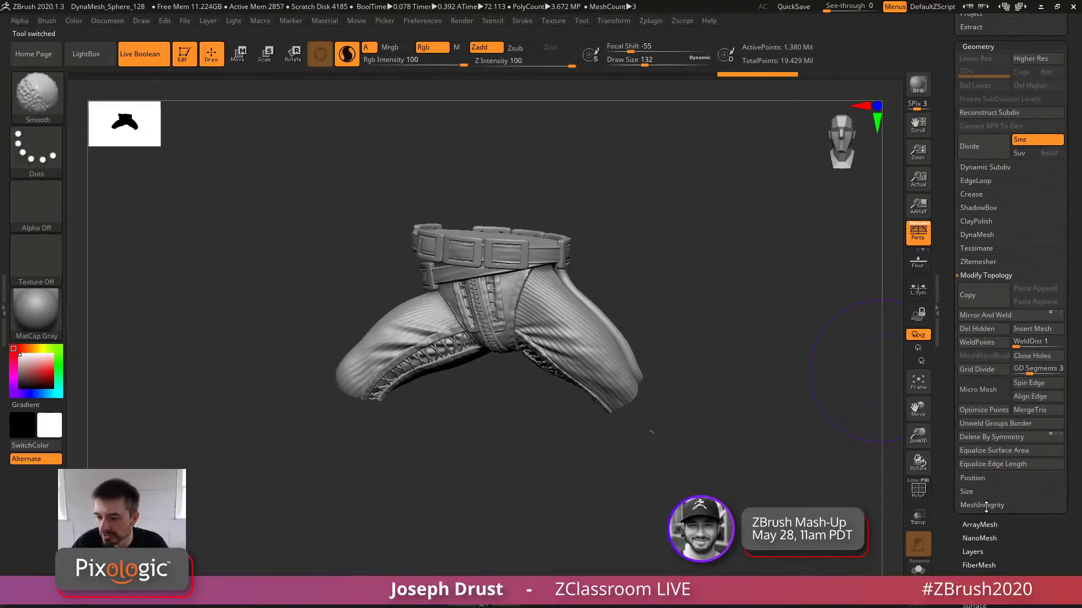
pyautogui.click(983, 506)
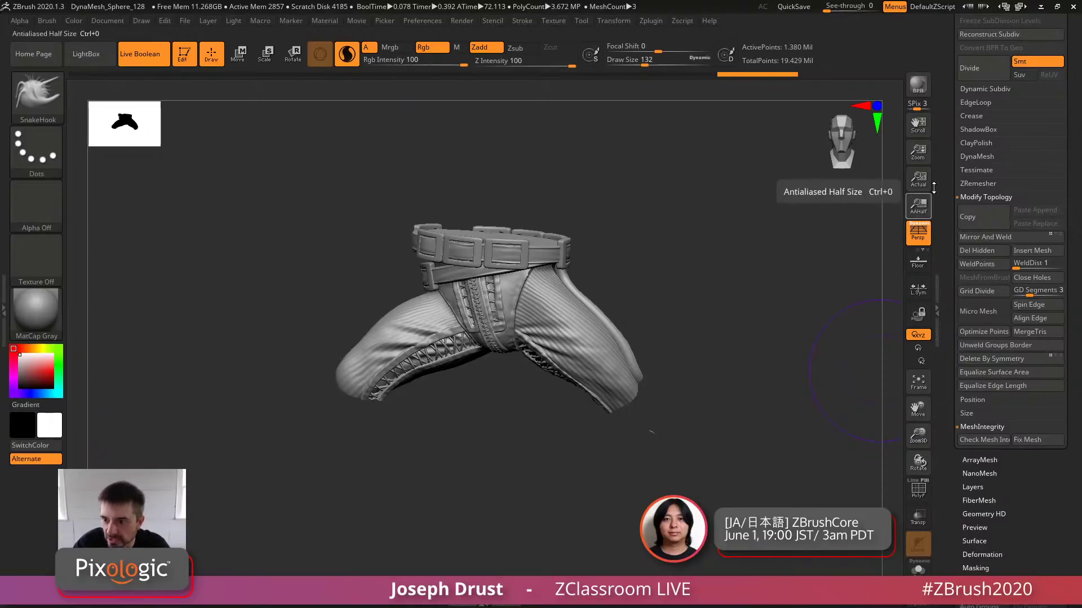
pyautogui.moveTo(945, 163); pyautogui.dragTo(947, 347)
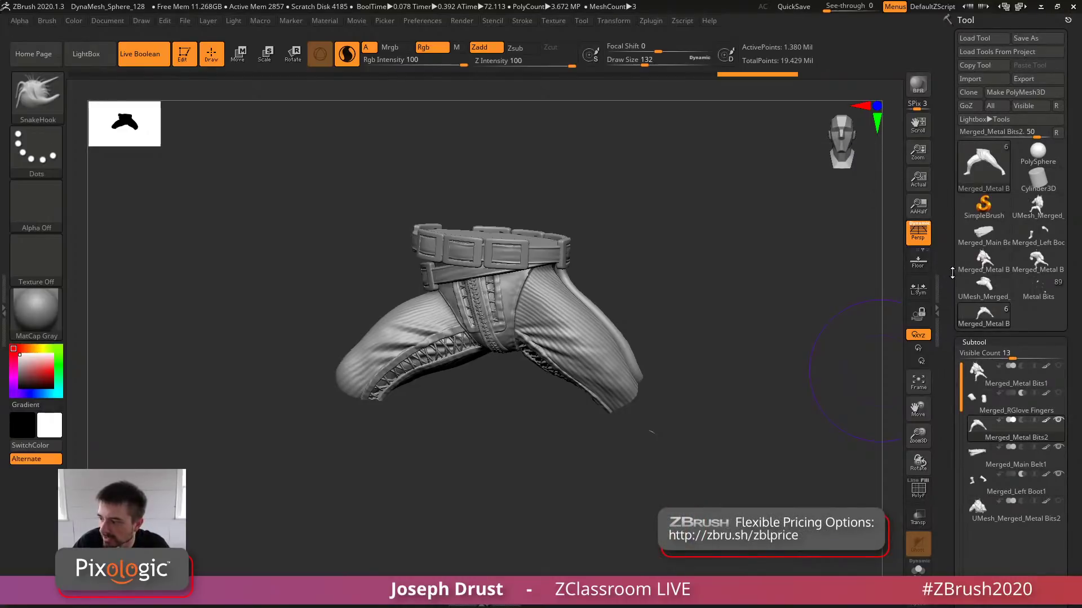
pyautogui.moveTo(756, 313); pyautogui.dragTo(759, 311)
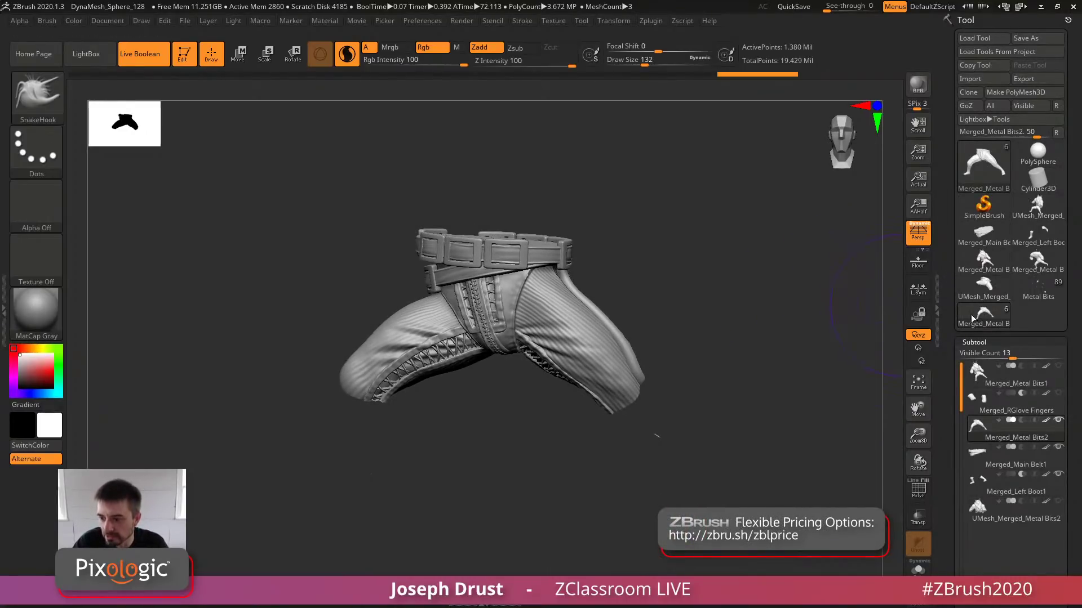
# Append the Boolean mesh of the legs and belt to the Merged_Metal Bits tool and select it as the active subtool
pyautogui.click(973, 285)
pyautogui.moveTo(777, 303); pyautogui.dragTo(819, 302)
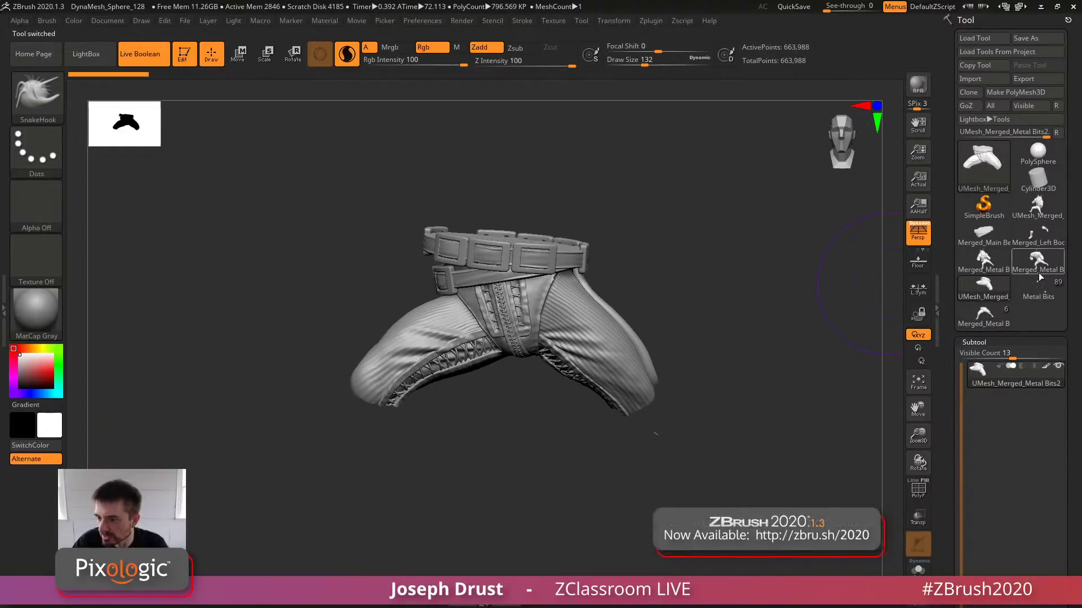
pyautogui.moveTo(983, 260)
pyautogui.click(985, 316)
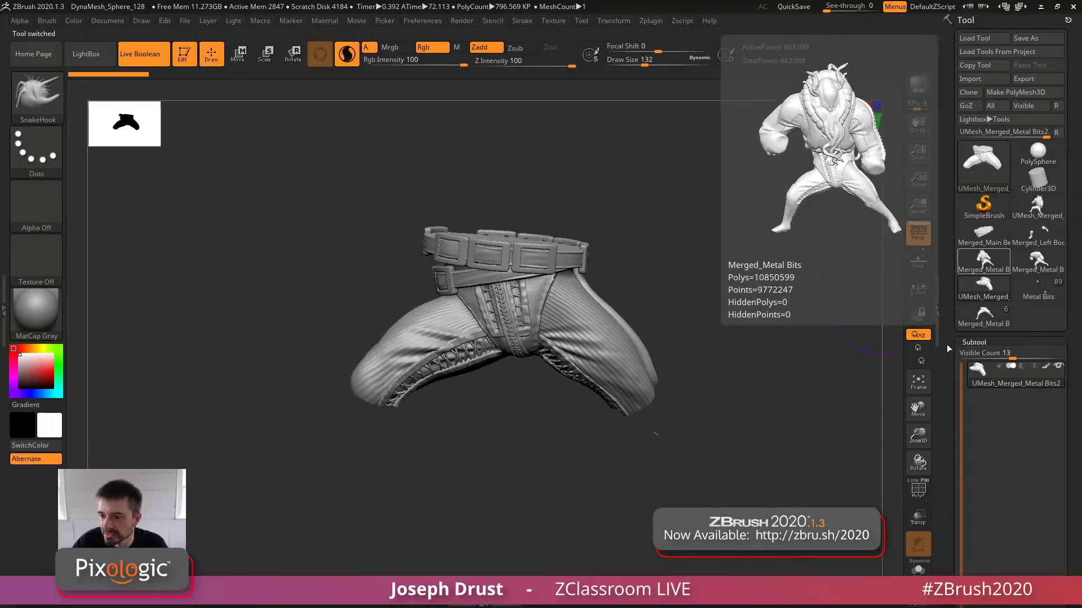
pyautogui.moveTo(948, 345); pyautogui.dragTo(937, 232)
pyautogui.click(1035, 389)
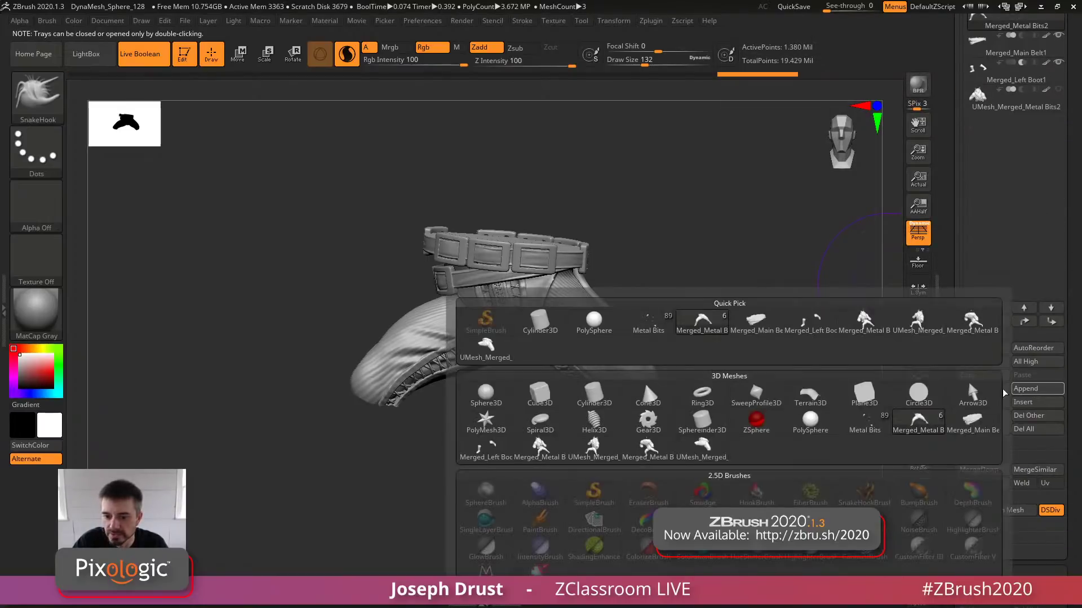
pyautogui.click(492, 351)
pyautogui.click(1014, 127)
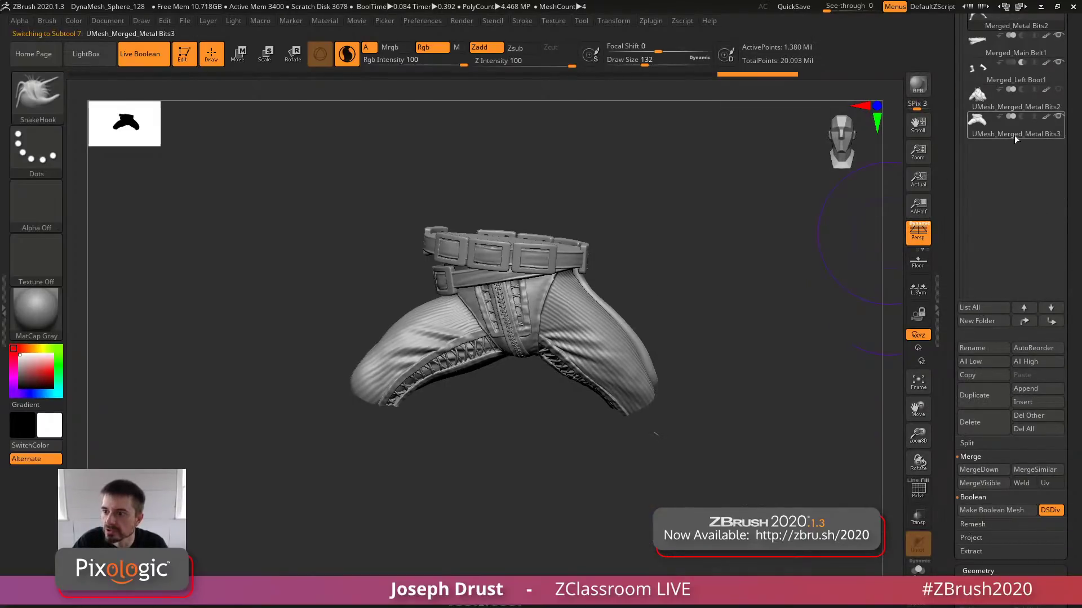
# Solo the appended legs-and-belt subtool and divide it into polygroups with Auto Groups
pyautogui.moveTo(806, 344); pyautogui.dragTo(770, 242)
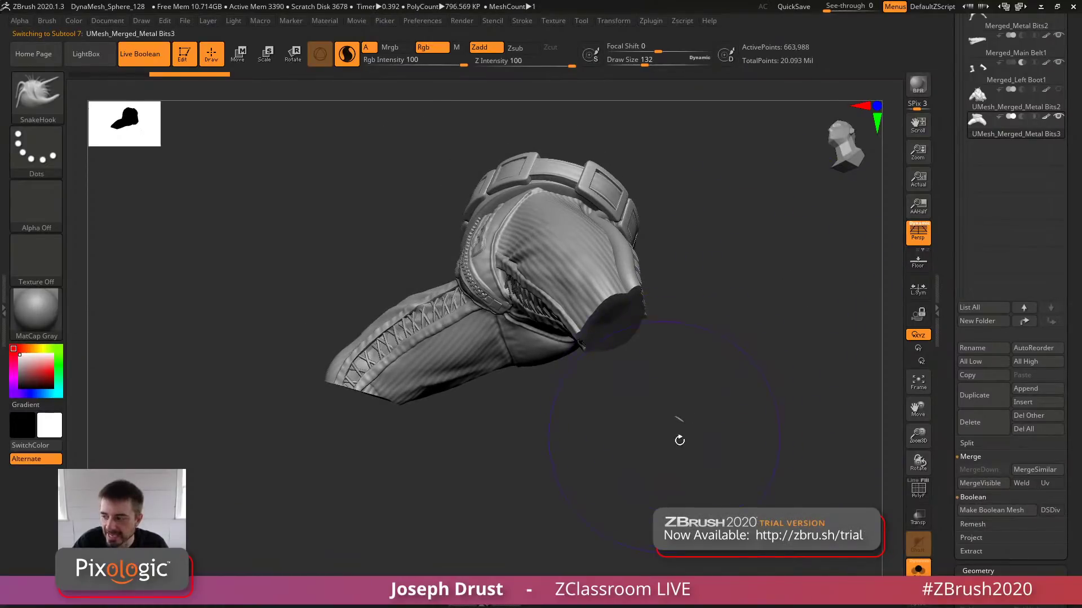
pyautogui.moveTo(743, 408); pyautogui.dragTo(772, 416)
pyautogui.moveTo(948, 381); pyautogui.dragTo(939, 215)
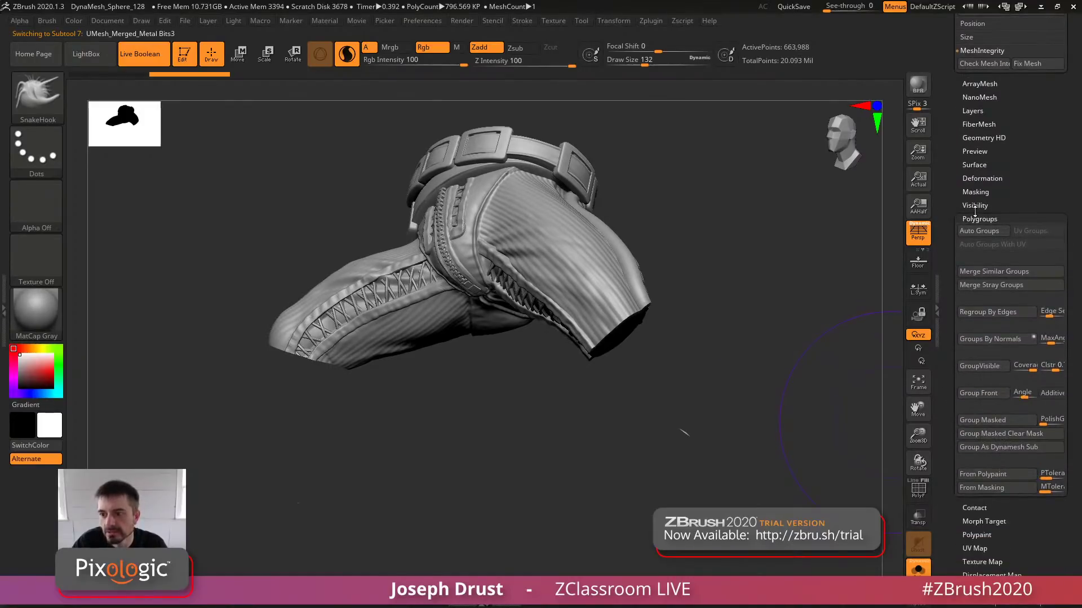
pyautogui.click(964, 232)
pyautogui.moveTo(720, 240)
pyautogui.mouseDown()
pyautogui.moveTo(734, 253)
pyautogui.moveTo(711, 228)
pyautogui.mouseUp()
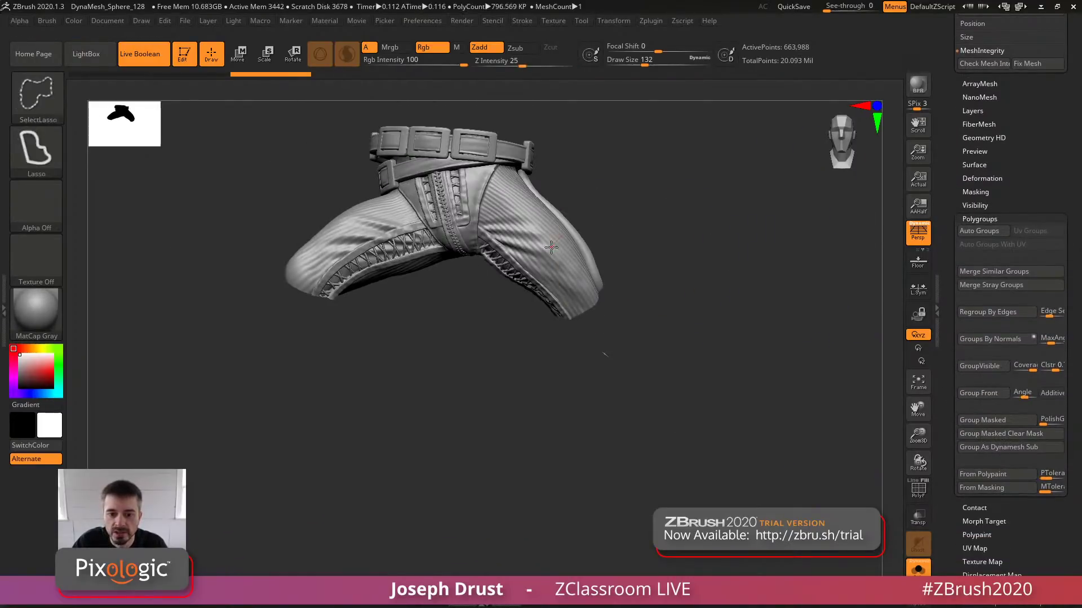
pyautogui.moveTo(687, 283); pyautogui.dragTo(674, 350)
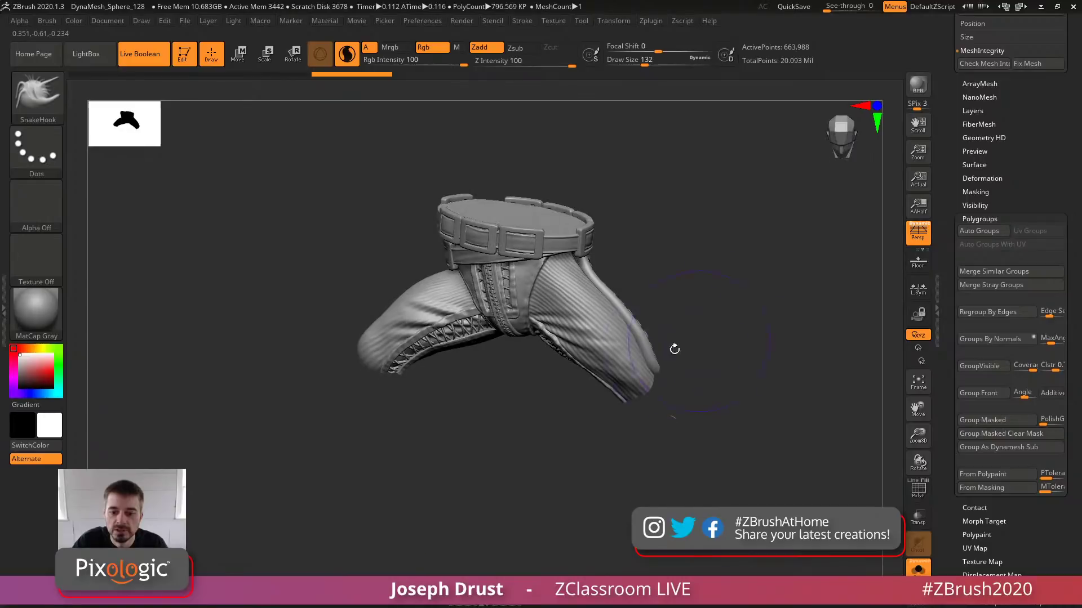
# Choose the SelectRect brush, isolate the main legs-and-belt geometry and delete the hidden stray fragments
pyautogui.keyDown('ctrl'); pyautogui.keyDown('shift'); pyautogui.click(608, 340); pyautogui.keyUp('shift'); pyautogui.keyUp('ctrl')
pyautogui.hotkey('ctrl', 'z')
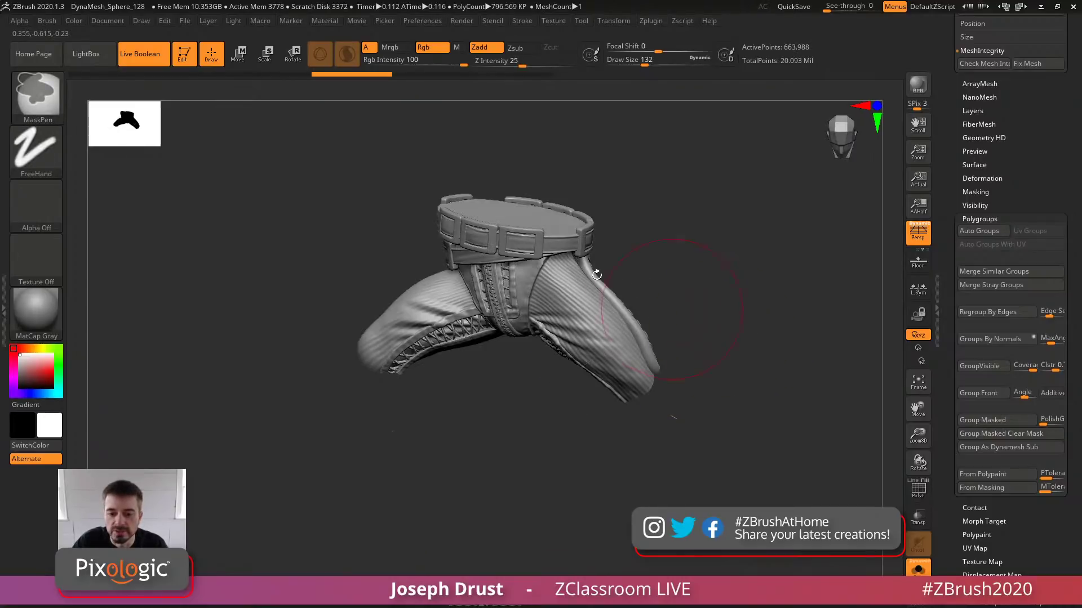
pyautogui.click(57, 108)
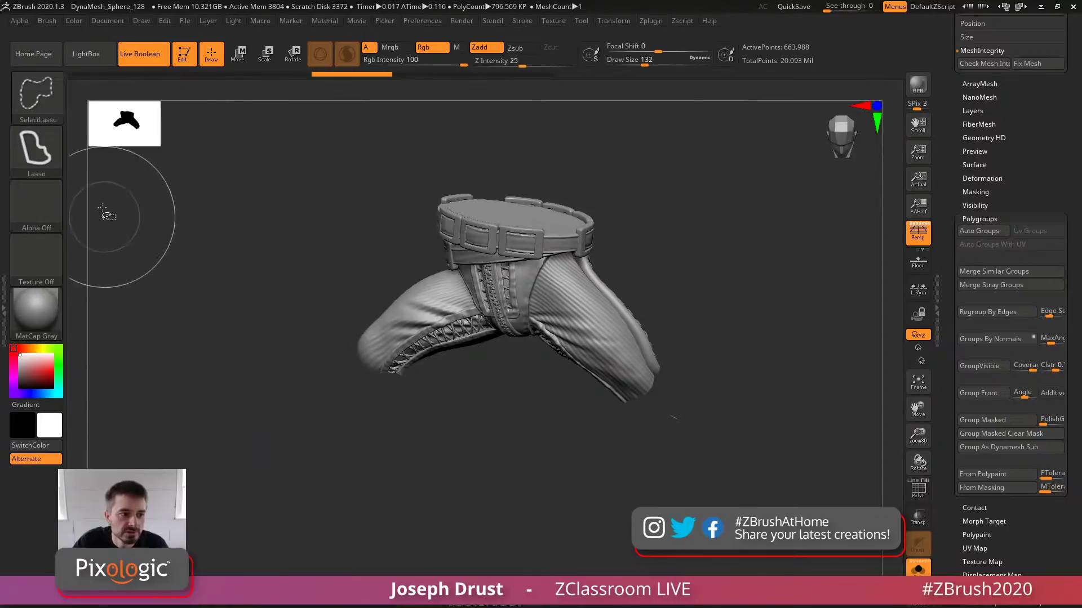
pyautogui.keyDown('ctrl'); pyautogui.keyDown('shift'); pyautogui.click(42, 103); pyautogui.keyUp('shift'); pyautogui.keyUp('ctrl')
pyautogui.click(180, 106)
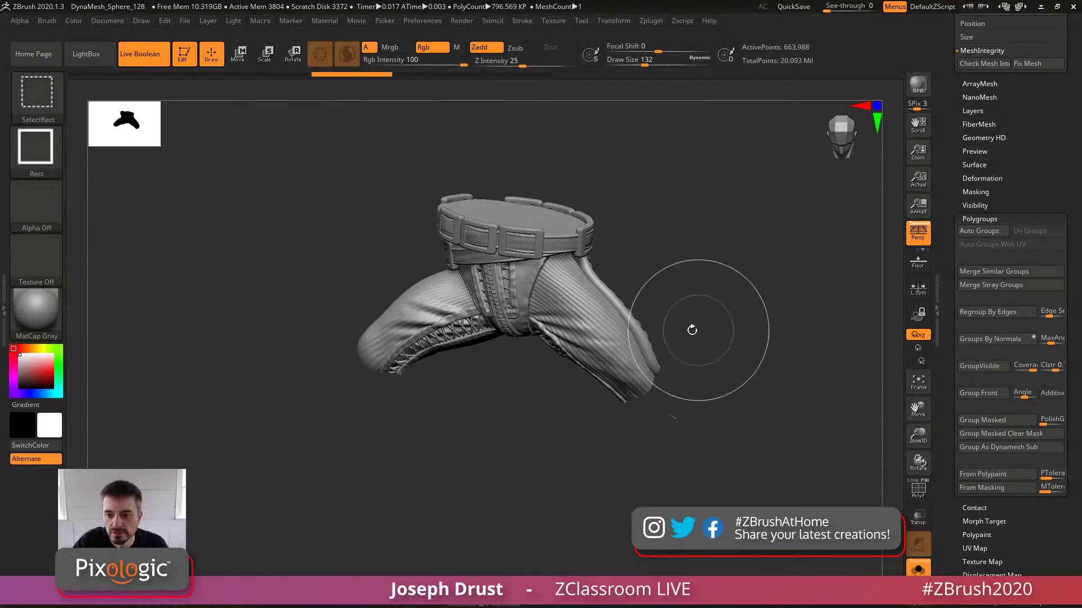
pyautogui.moveTo(697, 343); pyautogui.dragTo(701, 315)
pyautogui.moveTo(952, 130); pyautogui.dragTo(939, 236)
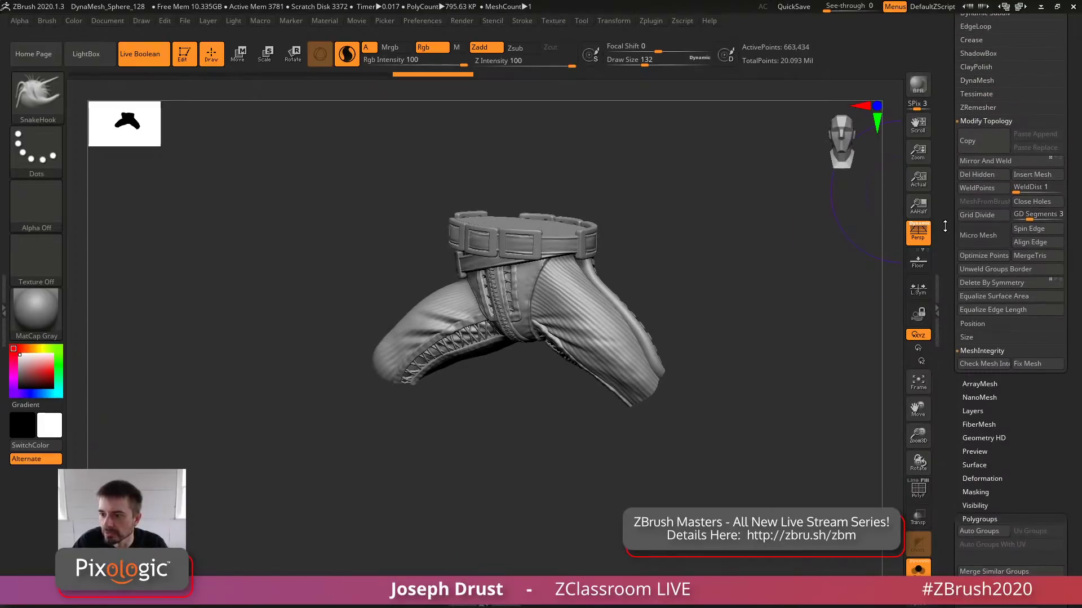
pyautogui.click(965, 179)
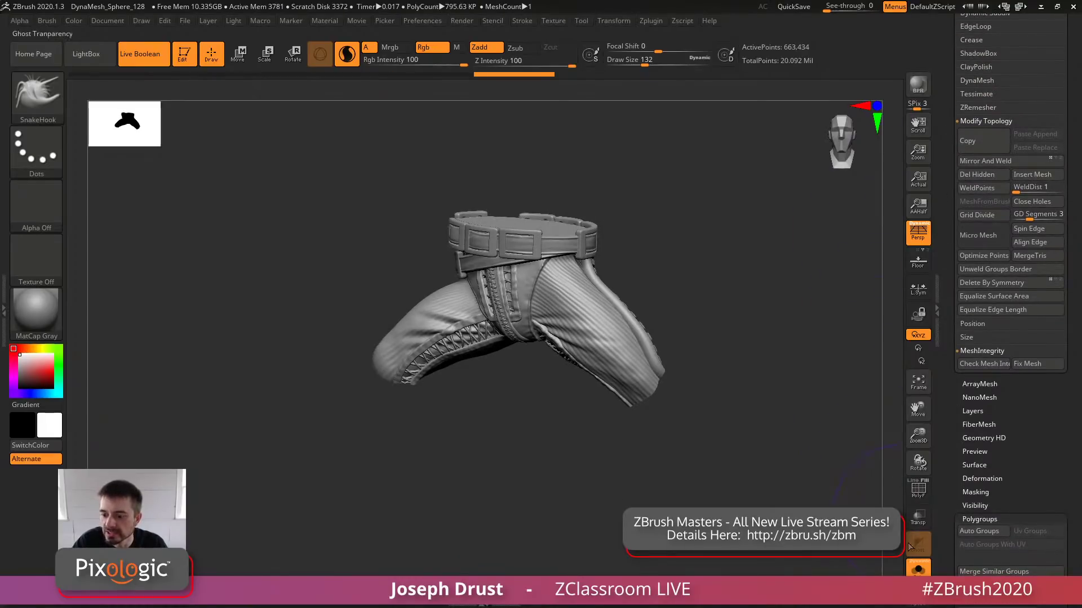
pyautogui.moveTo(819, 364); pyautogui.dragTo(857, 358)
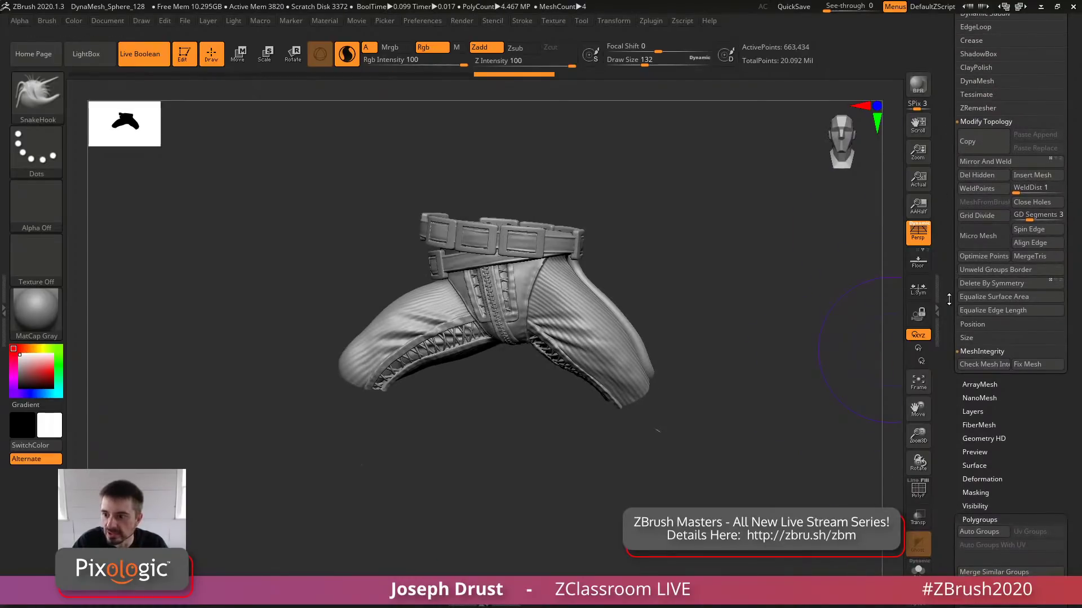
# Delete the original Merged_Metal Bits2 subtool
pyautogui.moveTo(948, 299); pyautogui.dragTo(937, 442)
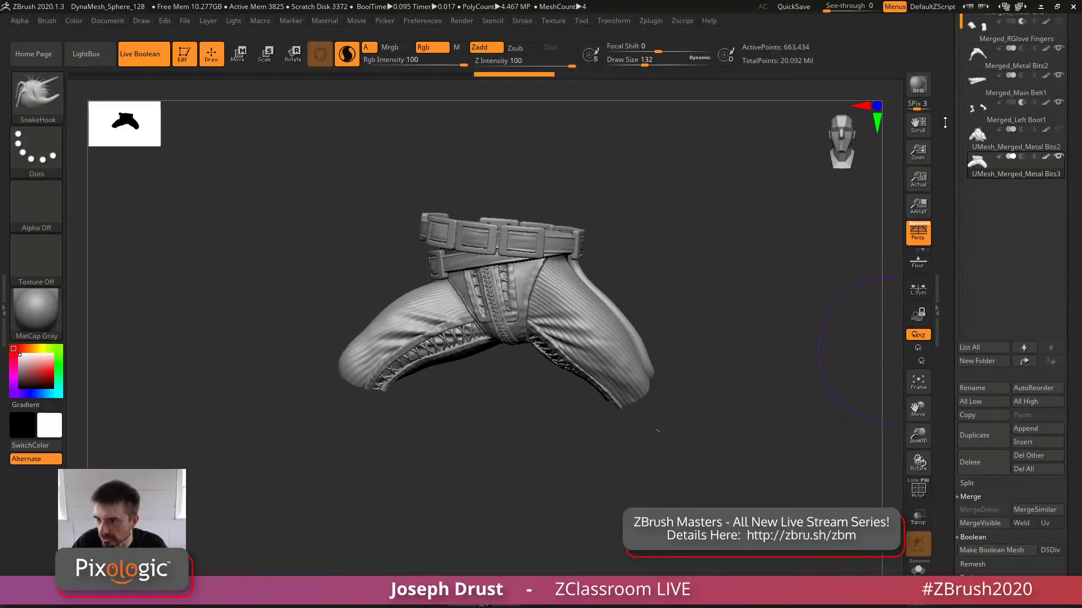
pyautogui.moveTo(942, 115); pyautogui.dragTo(944, 184)
pyautogui.click(1003, 127)
pyautogui.click(970, 531)
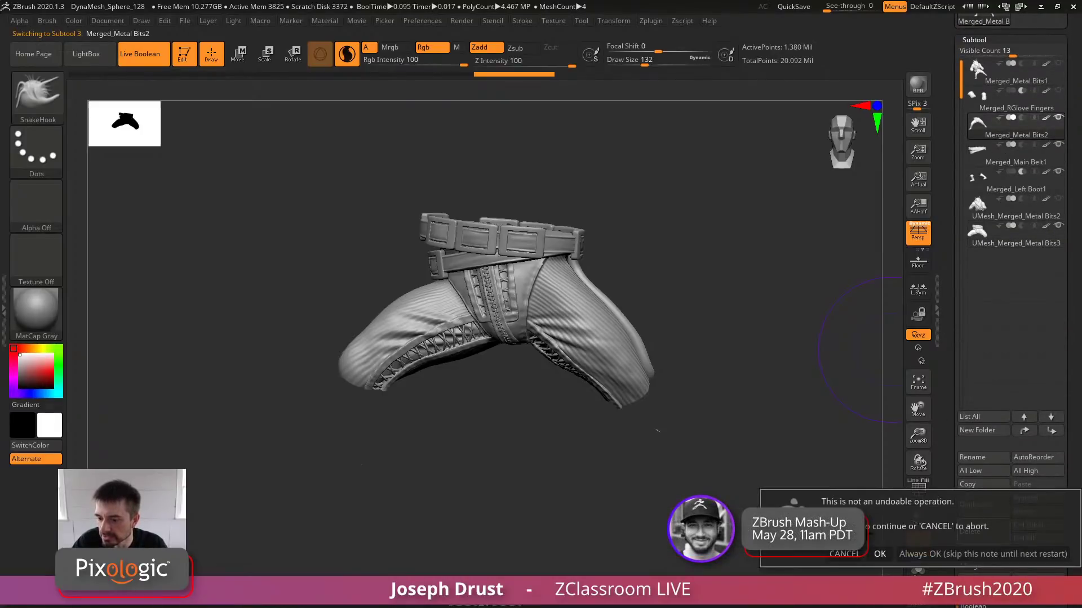
pyautogui.click(879, 553)
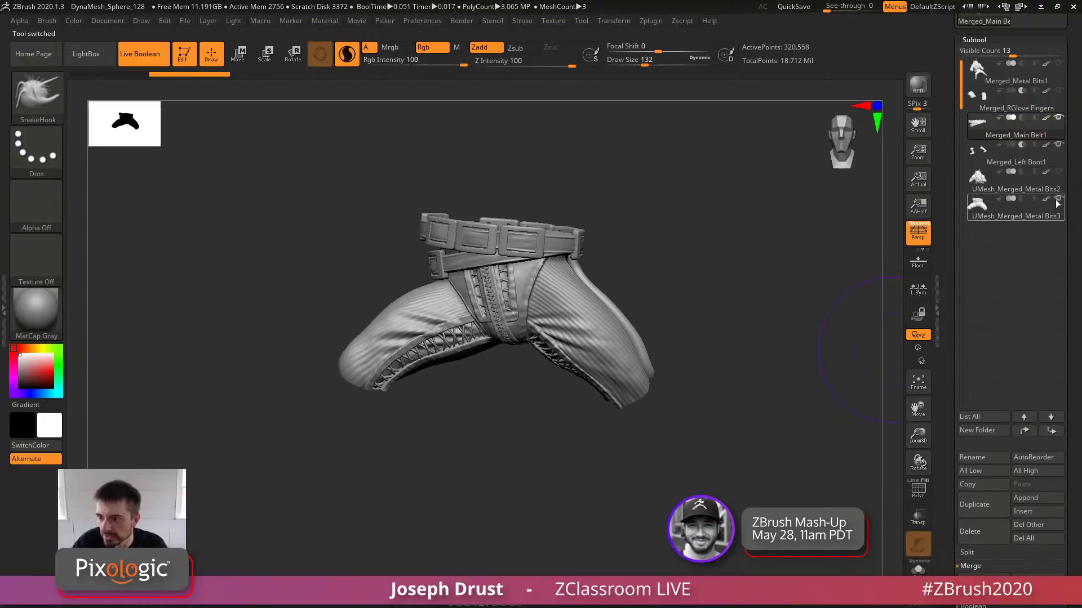
# Turn off Live Boolean, hide the other subtools and select UMesh_Merged_Metal Bits3 for viewing alone
pyautogui.click(144, 57)
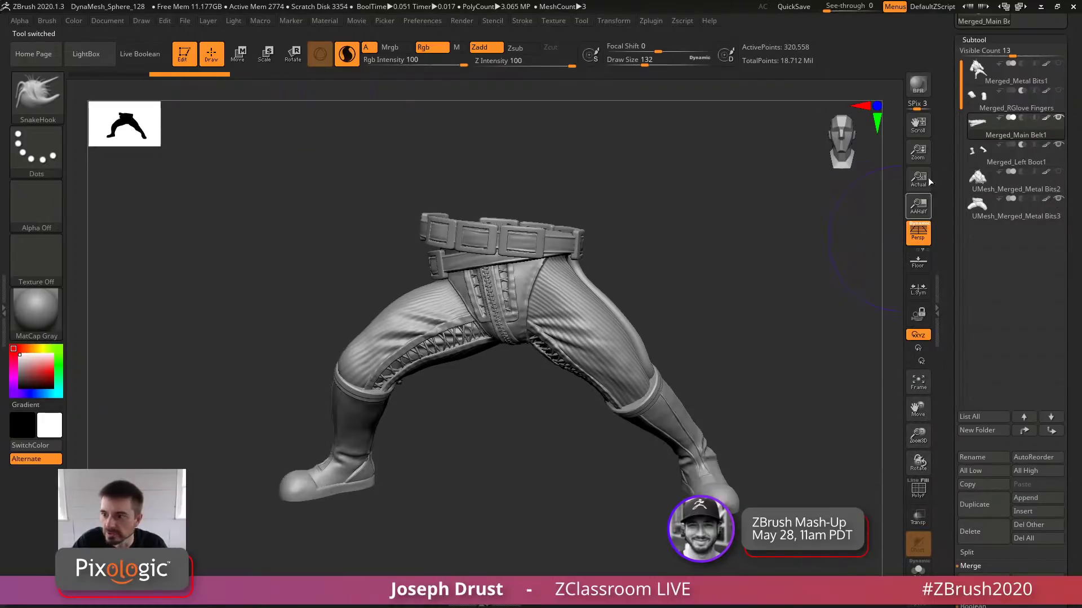
pyautogui.keyDown('shift'); pyautogui.click(1058, 118); pyautogui.keyUp('shift')
pyautogui.click(1054, 219)
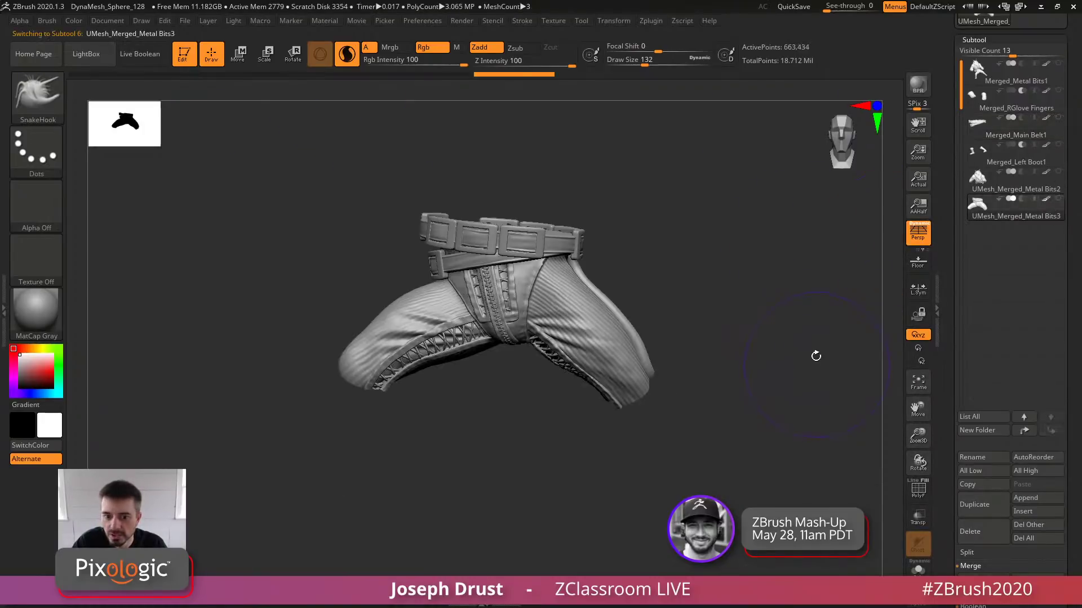
pyautogui.moveTo(816, 356); pyautogui.dragTo(821, 394)
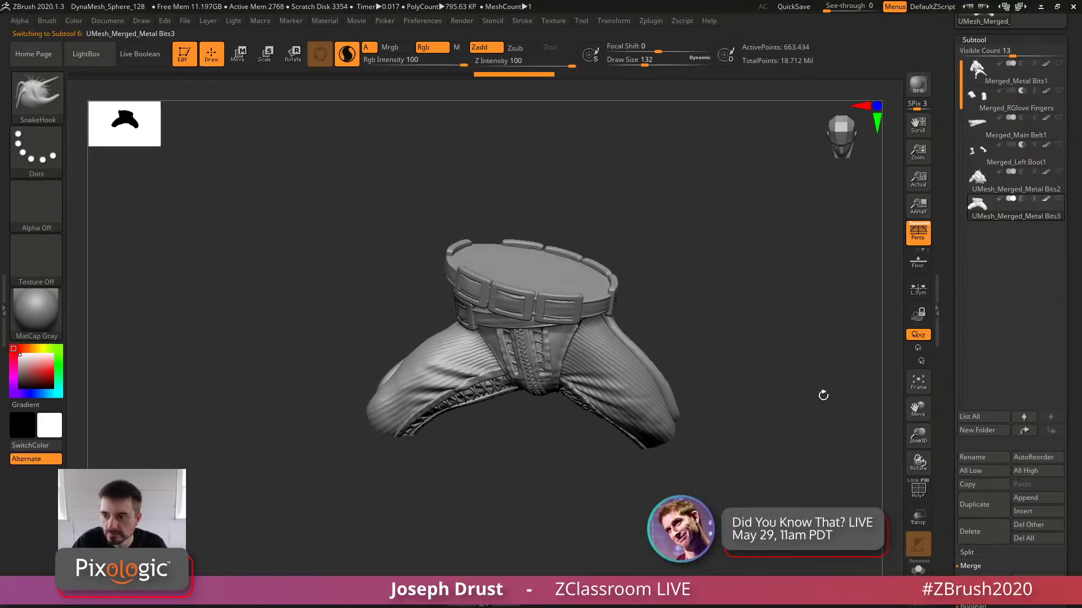
# Check the UMesh_Merged_Metal Bits2, Merged_Left Boot1 and Merged_RGlove Fingers subtools one at a time from different angles
pyautogui.click(1053, 185)
pyautogui.moveTo(784, 286); pyautogui.dragTo(784, 253)
pyautogui.click(1043, 161)
pyautogui.moveTo(846, 333); pyautogui.dragTo(824, 313)
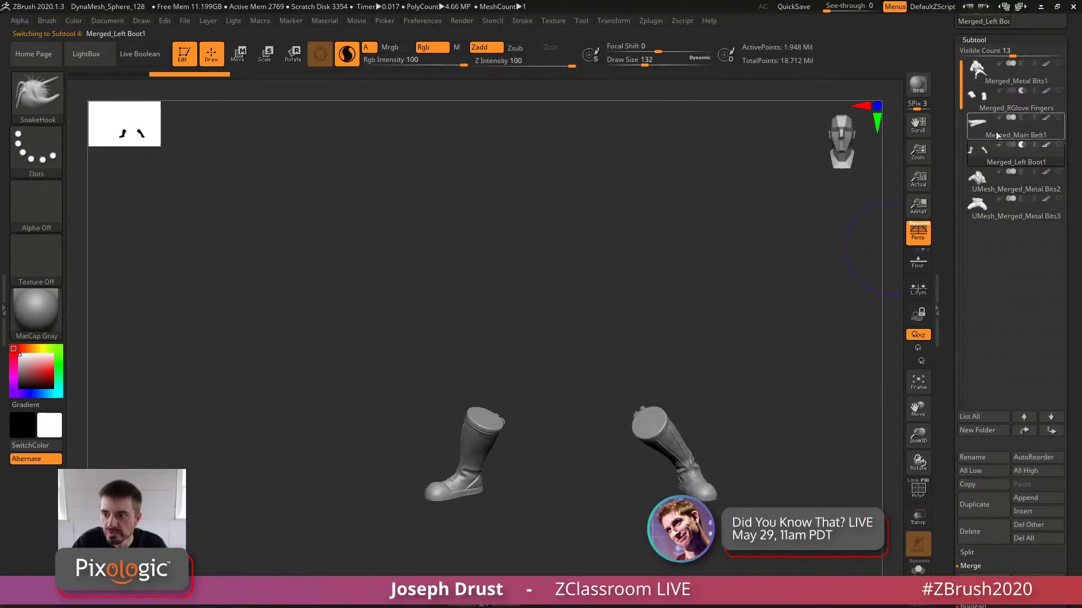
pyautogui.click(1014, 103)
pyautogui.moveTo(804, 367); pyautogui.dragTo(782, 306)
pyautogui.moveTo(727, 273); pyautogui.dragTo(777, 222)
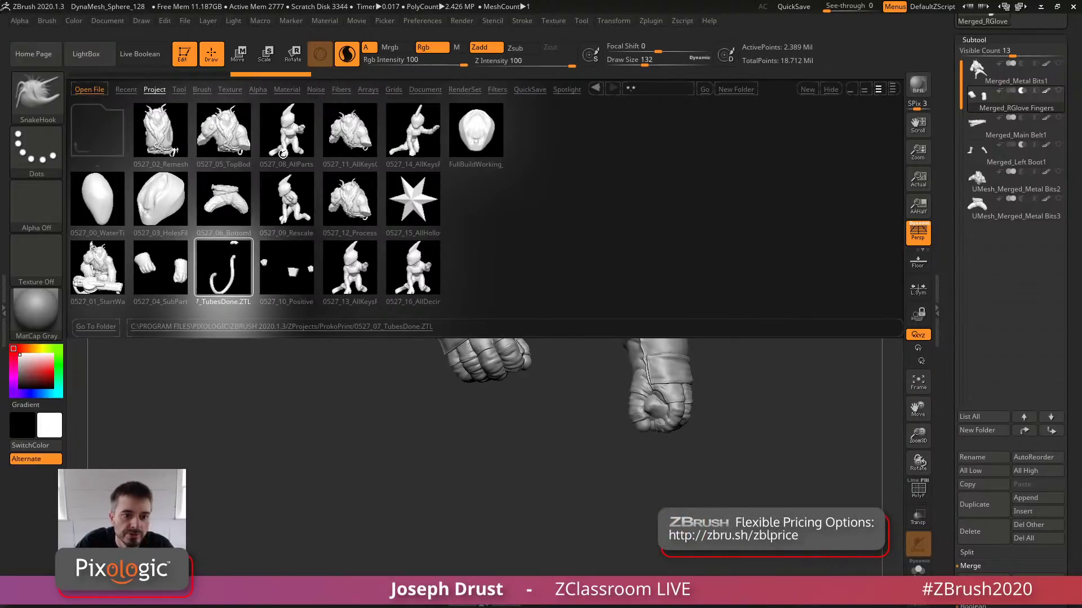
# Load the 0527_08_AllPartsMerged.ZTL file from the ProkoPrint project folder and close LightBox
pyautogui.doubleClick(285, 134)
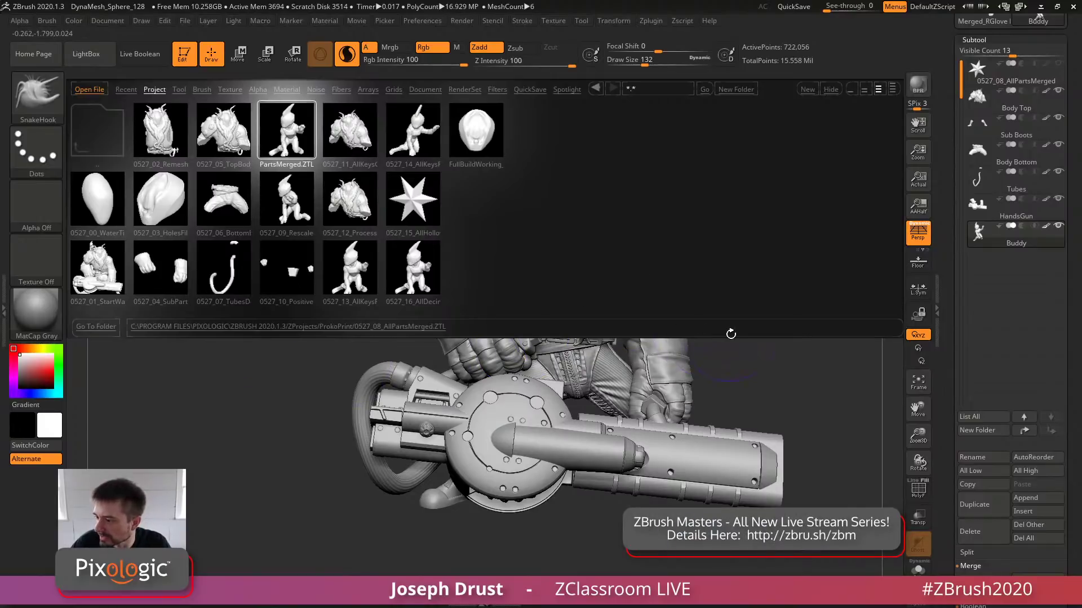
pyautogui.press(',')
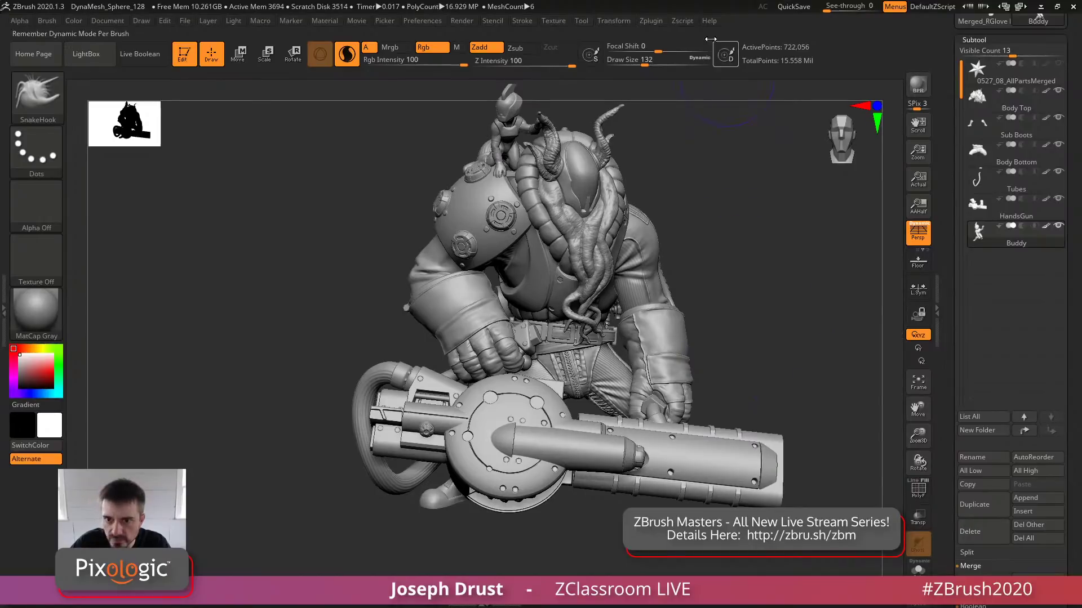
# Look at the Decimation Master plugin options and switch to the web browser
pyautogui.click(648, 23)
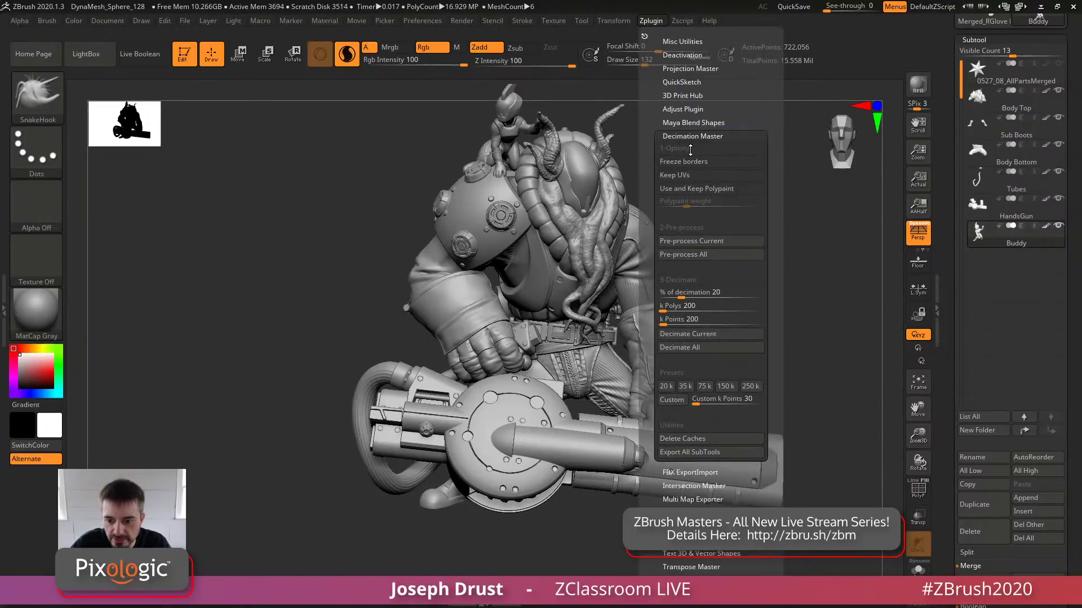
pyautogui.click(722, 137)
pyautogui.click(722, 137)
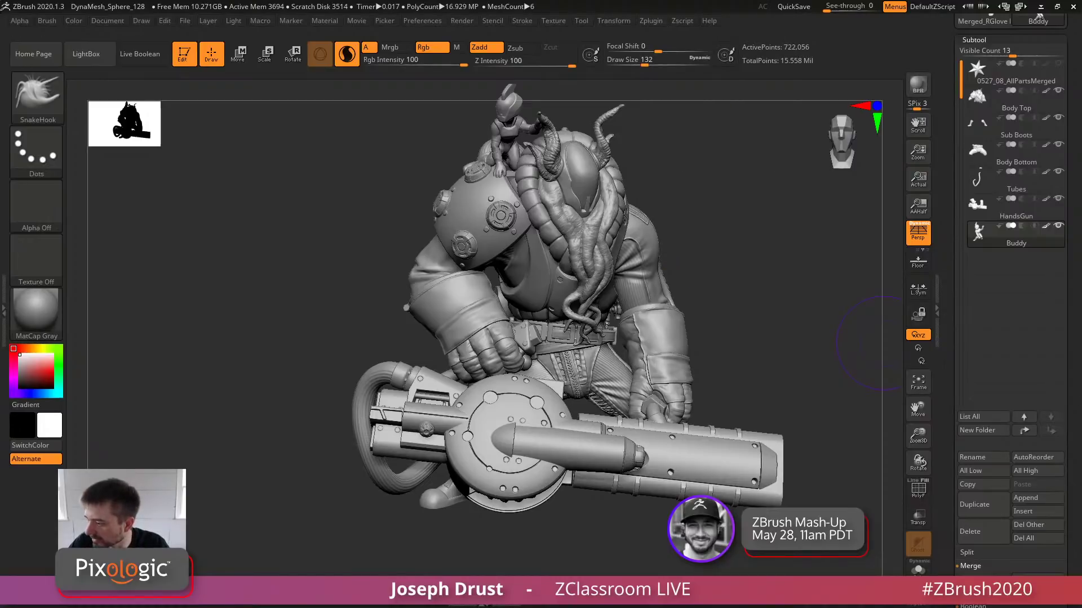
pyautogui.hotkey('alt', 'Tab')
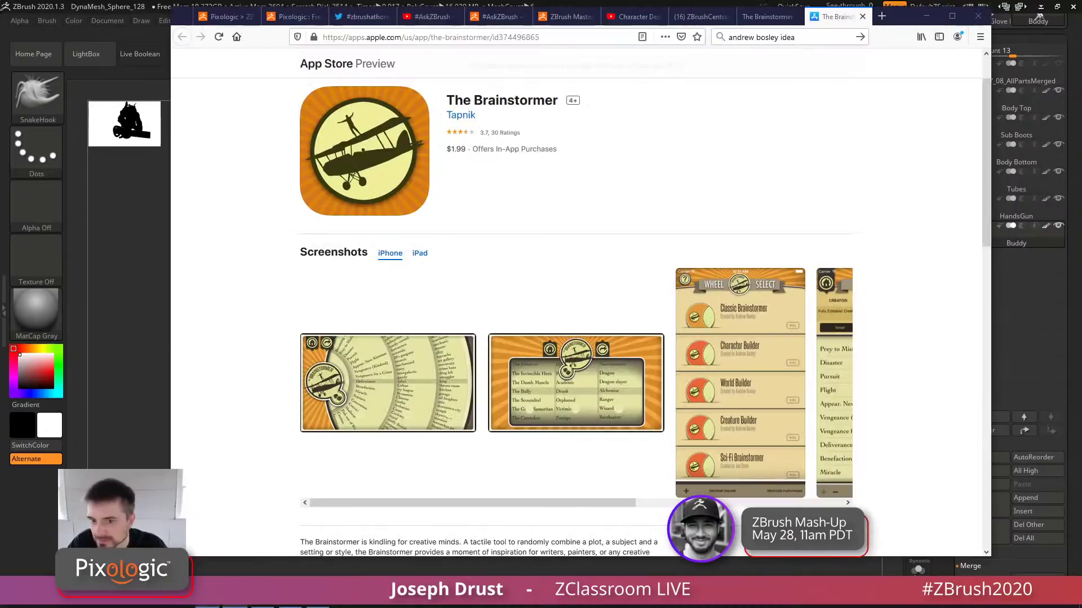
# Search the web for "resource center pixologic" in a new browser tab
pyautogui.click(882, 16)
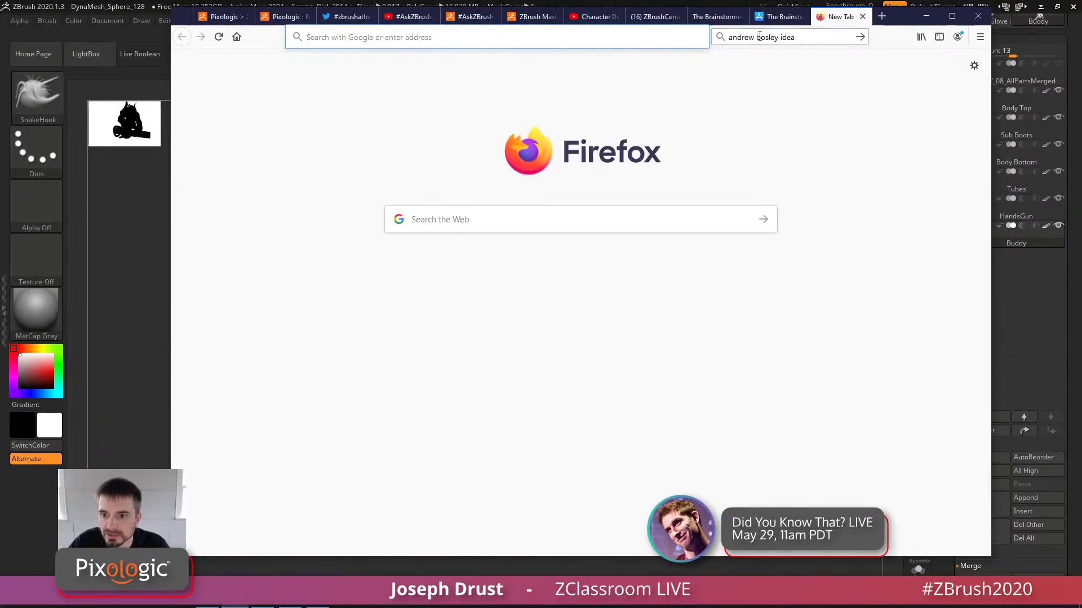
pyautogui.click(760, 37)
pyautogui.write('reo')
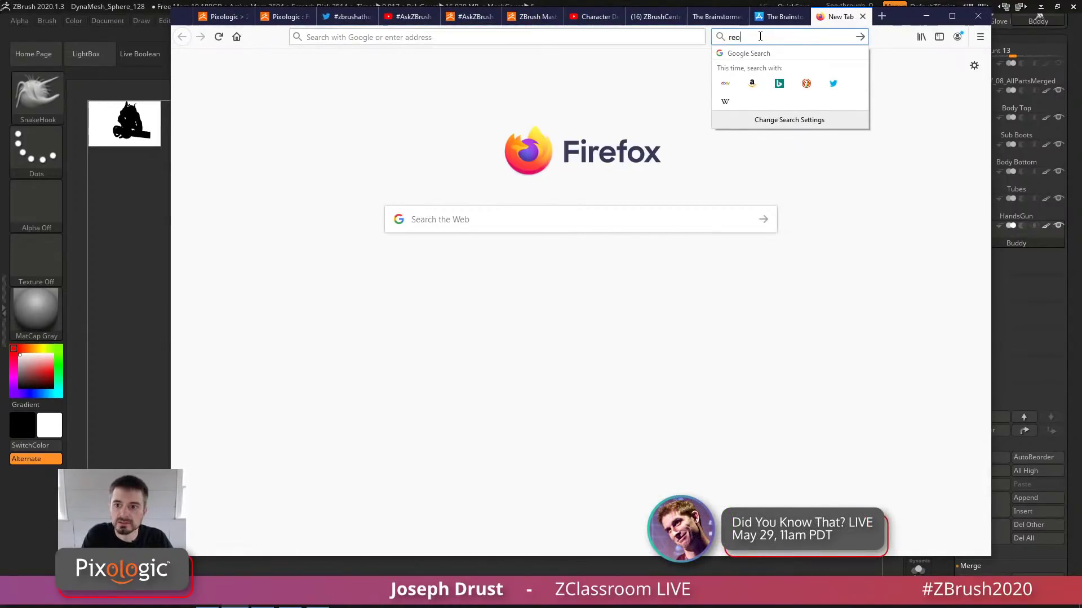
pyautogui.write('ource center pi')
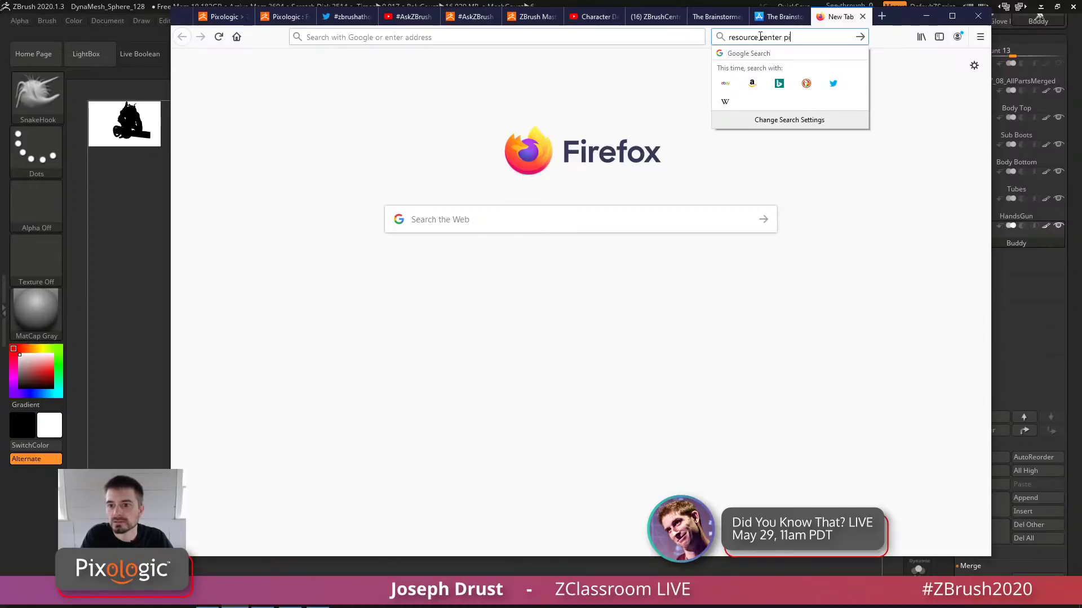
pyautogui.write('xologic')
pyautogui.press('Return')
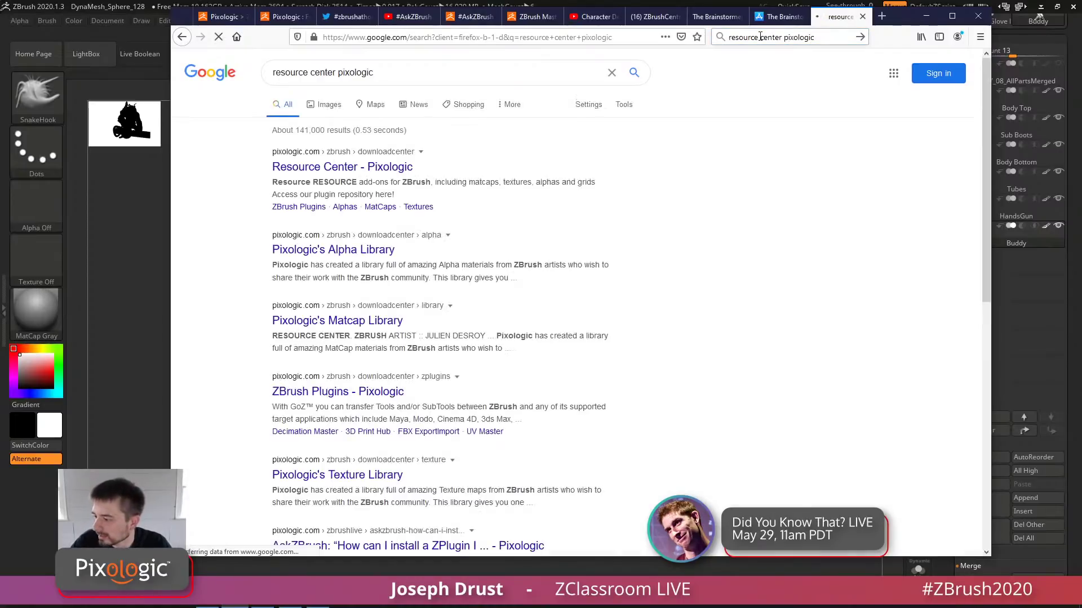
# Open Pixologic's Resource Center from the search results and go to its ZBrush Plugins page
pyautogui.click(411, 164)
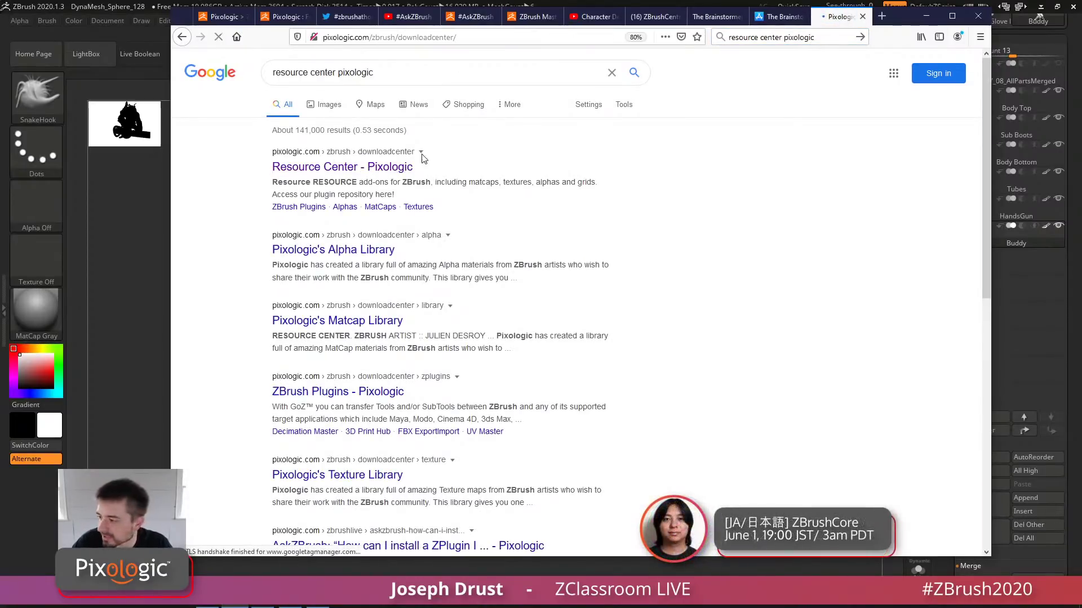
pyautogui.scroll(-3, 499, 220)
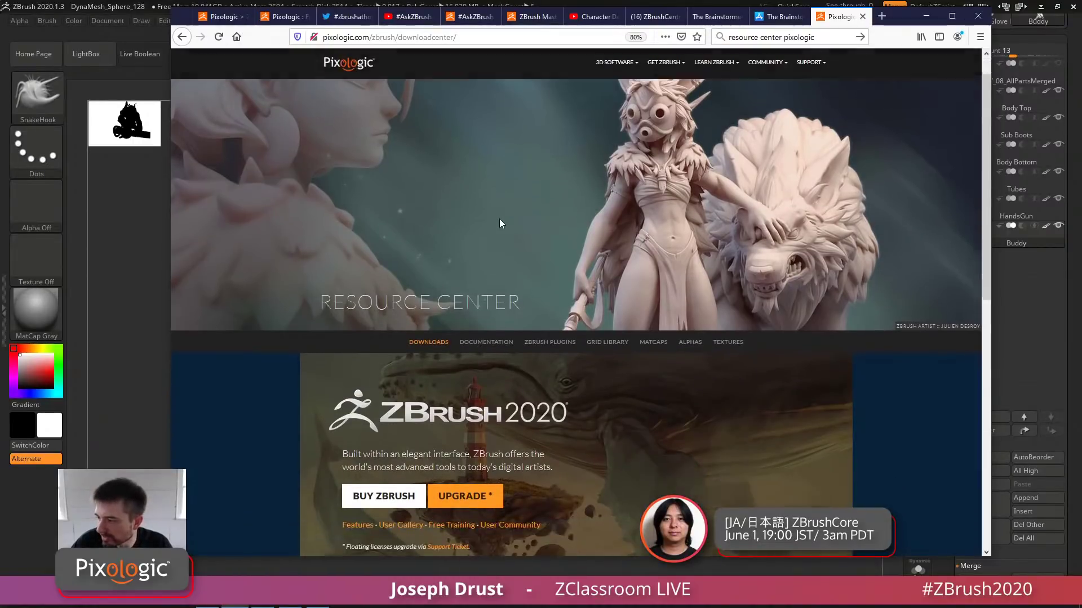
pyautogui.click(551, 283)
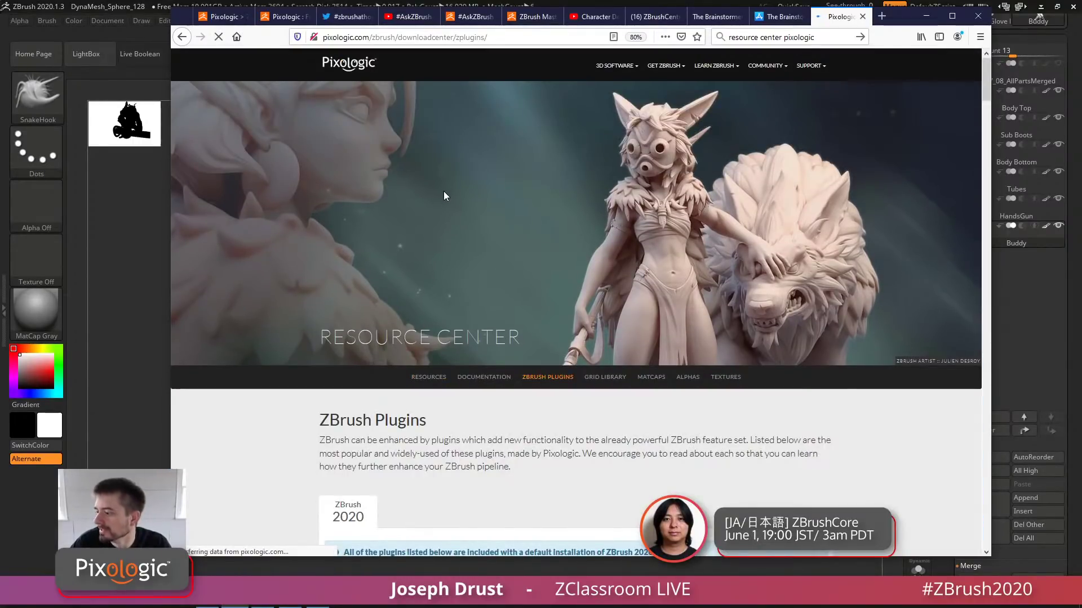
# Look through the plugins included with ZBrush 2020, from ZColor down to Scale Master
pyautogui.scroll(-3, 450, 197)
pyautogui.scroll(-10, 474, 219)
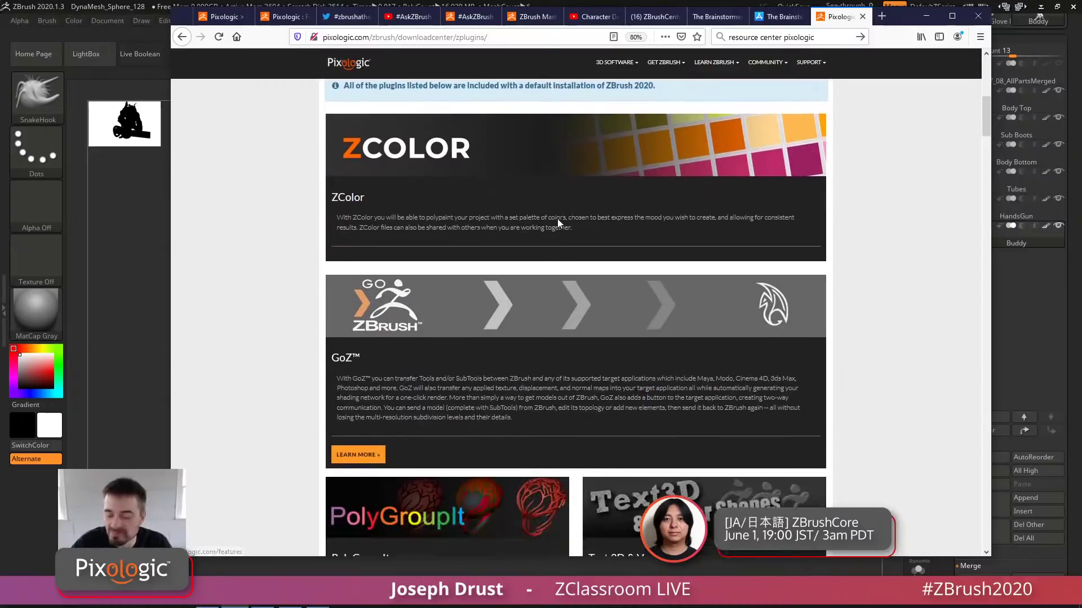
pyautogui.scroll(-3, 557, 220)
pyautogui.scroll(5, 560, 231)
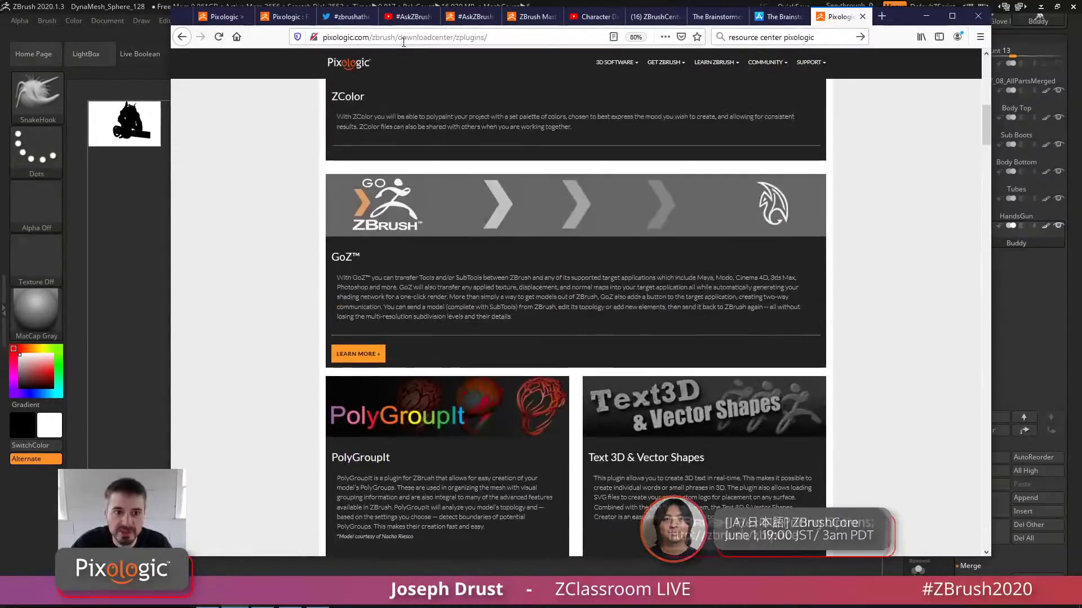
pyautogui.scroll(-12, 566, 238)
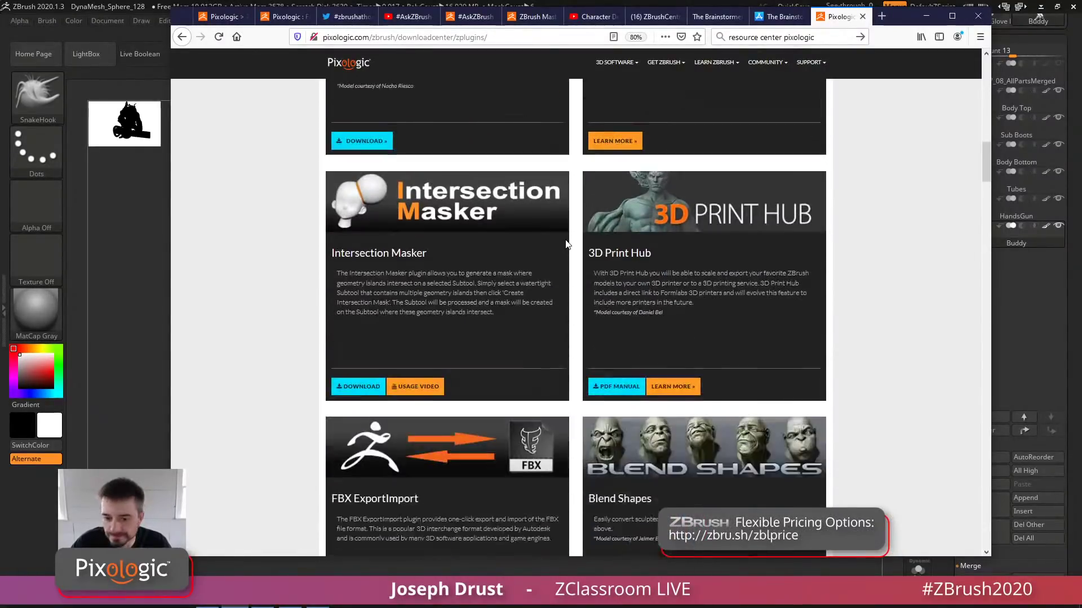
pyautogui.scroll(-10, 566, 245)
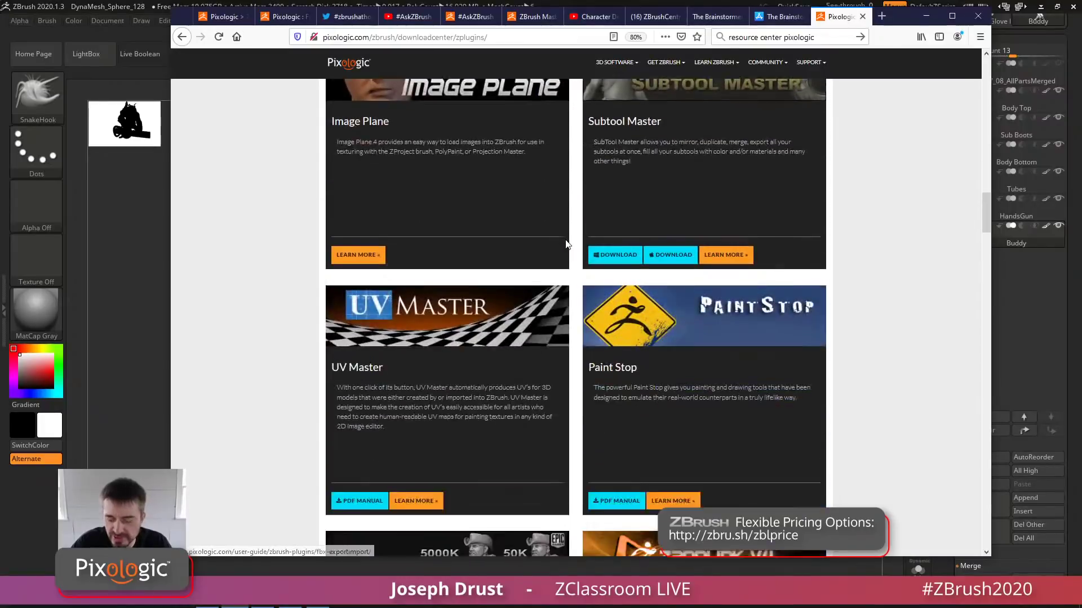
pyautogui.scroll(-6, 476, 319)
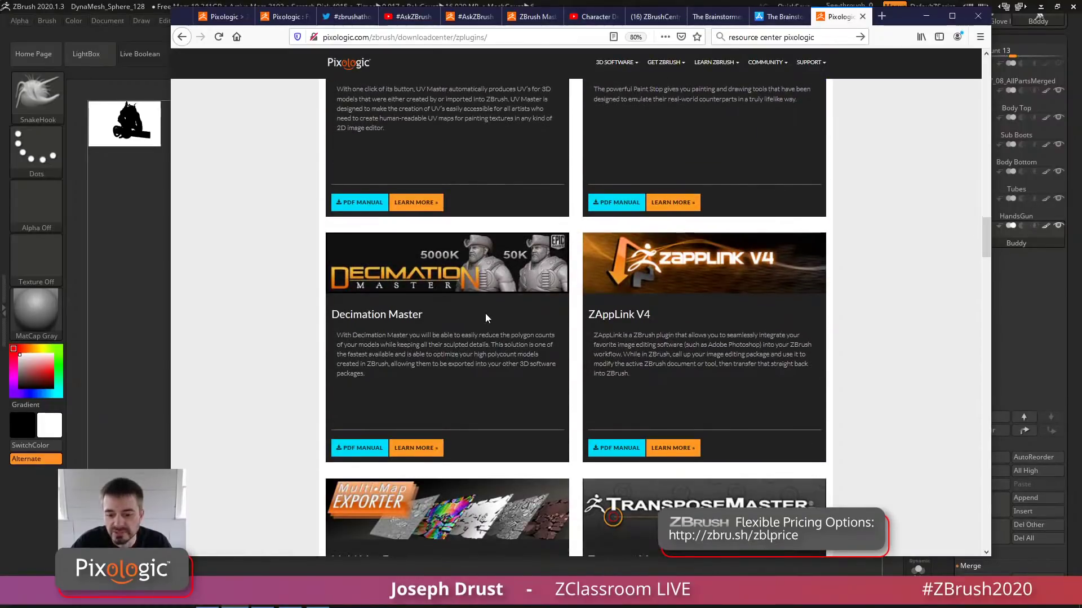
pyautogui.scroll(-3, 487, 318)
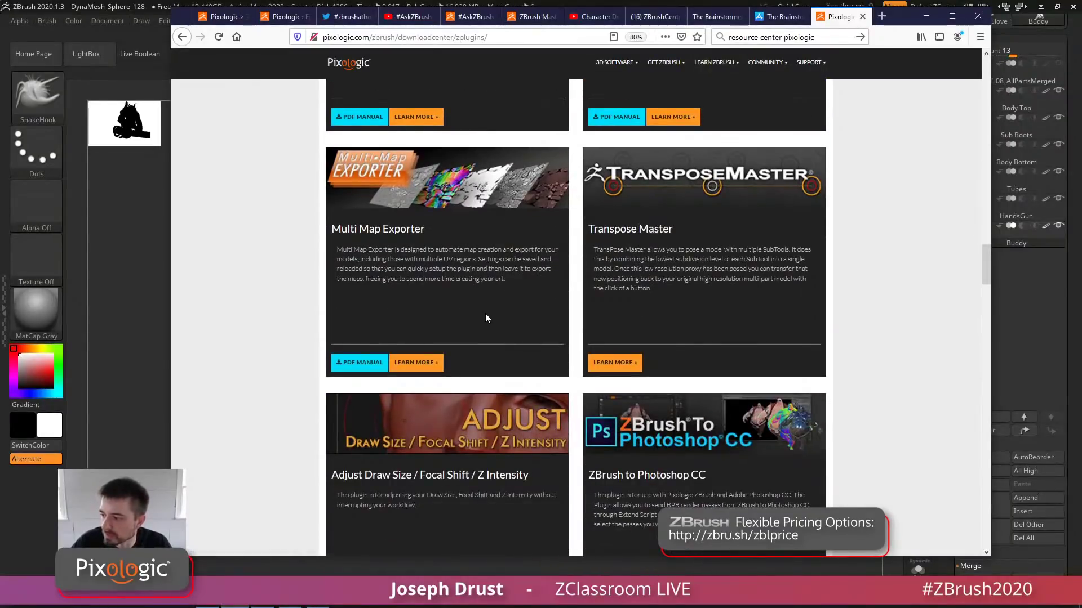
pyautogui.scroll(-3, 488, 319)
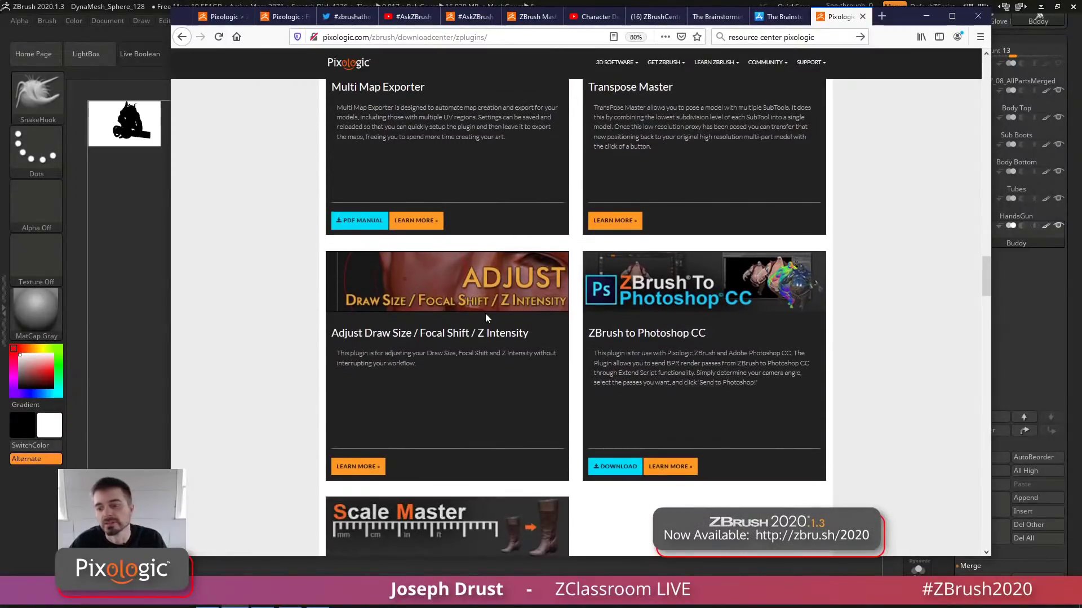
pyautogui.scroll(-2, 551, 240)
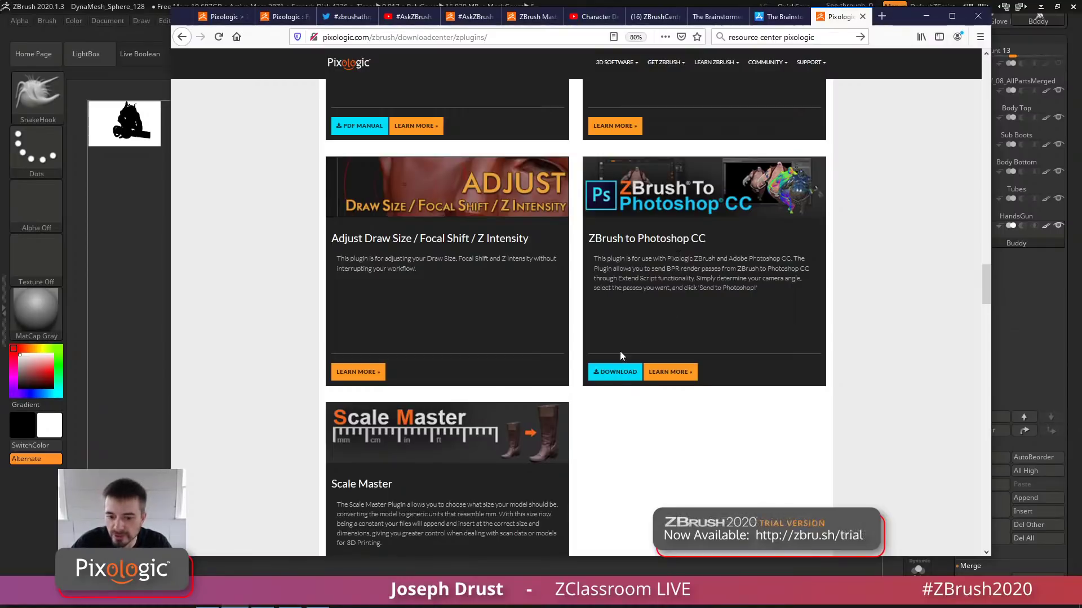
pyautogui.scroll(-3, 626, 314)
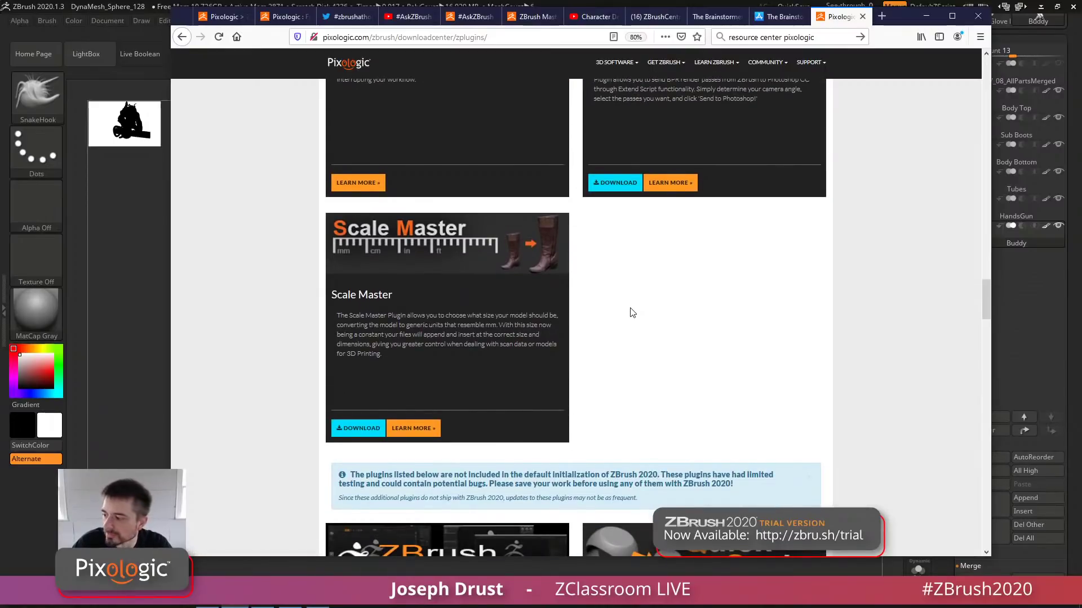
# Find Quick Scaler among the plugins not included with ZBrush 2020 and download QuickScaler_v2.1_Install.zip
pyautogui.scroll(-3, 631, 313)
pyautogui.scroll(-2, 591, 248)
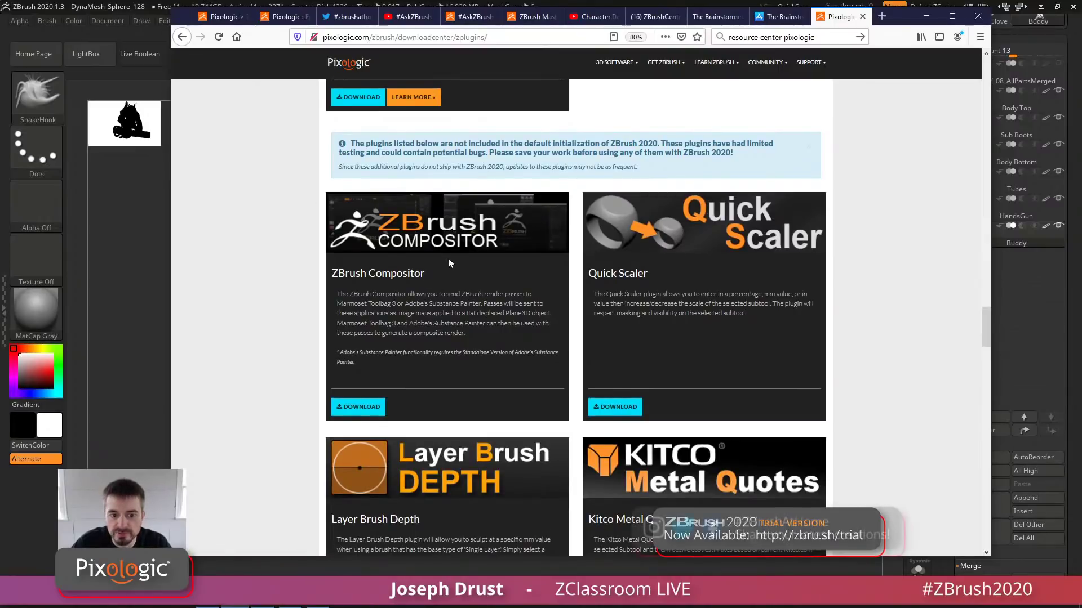
pyautogui.scroll(-1, 420, 283)
pyautogui.scroll(-3, 530, 333)
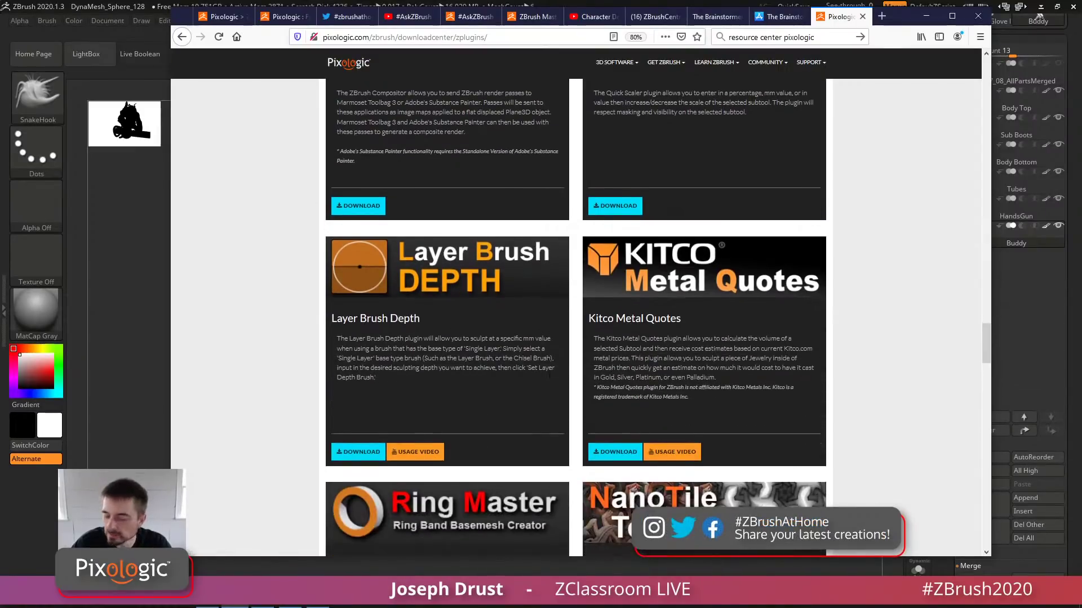
pyautogui.scroll(4, 551, 383)
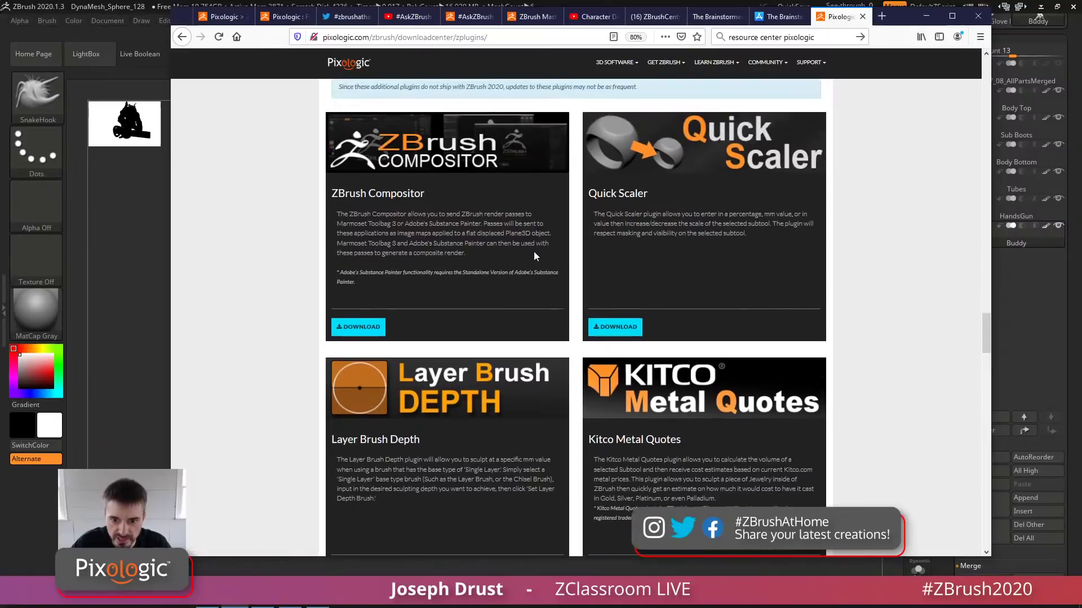
pyautogui.scroll(-3, 564, 285)
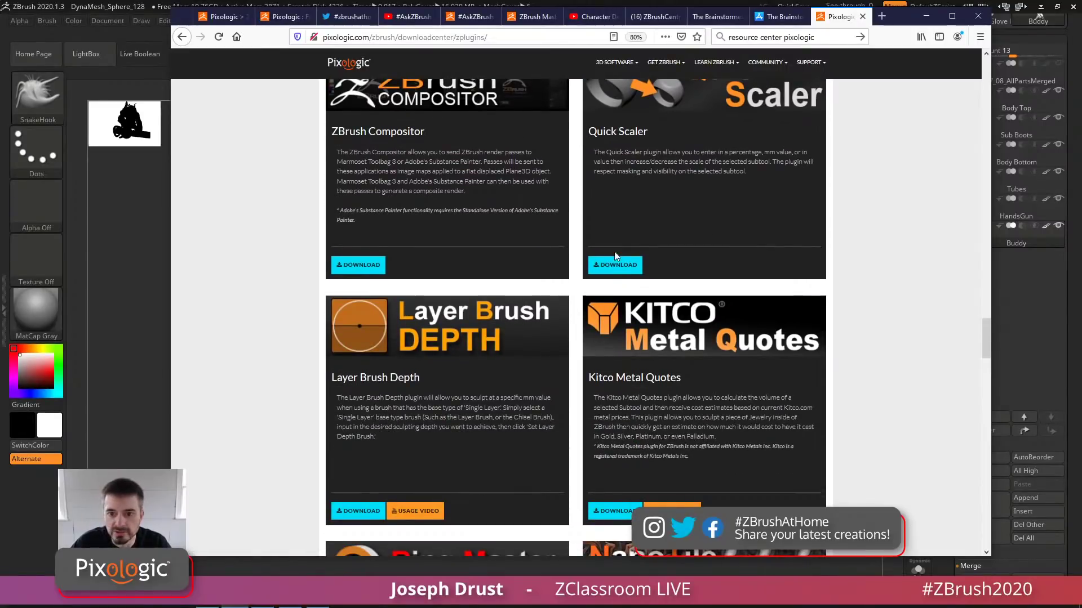
pyautogui.scroll(2, 648, 290)
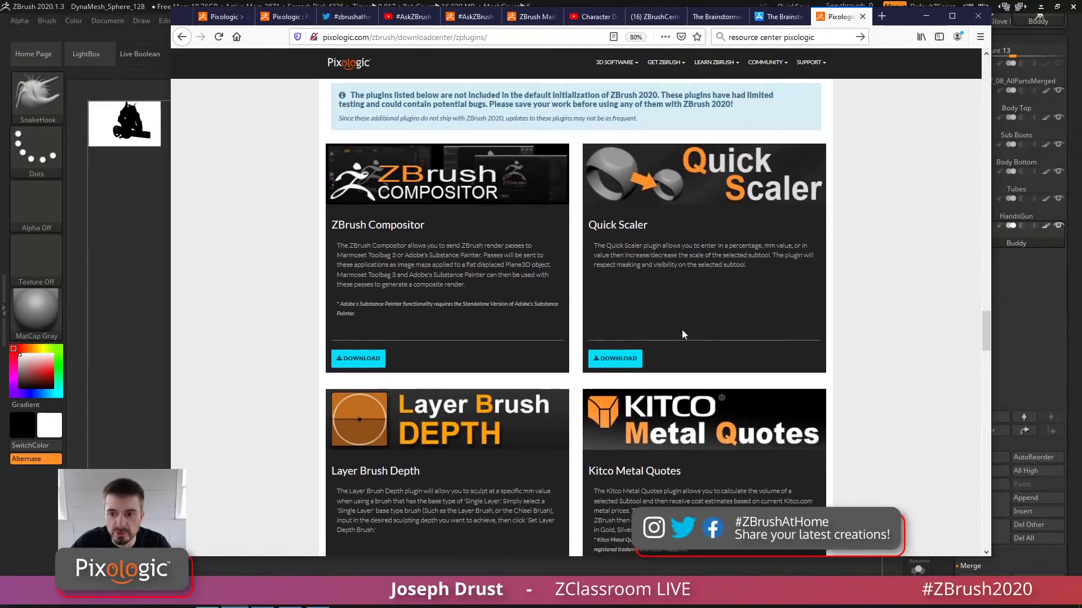
pyautogui.click(620, 365)
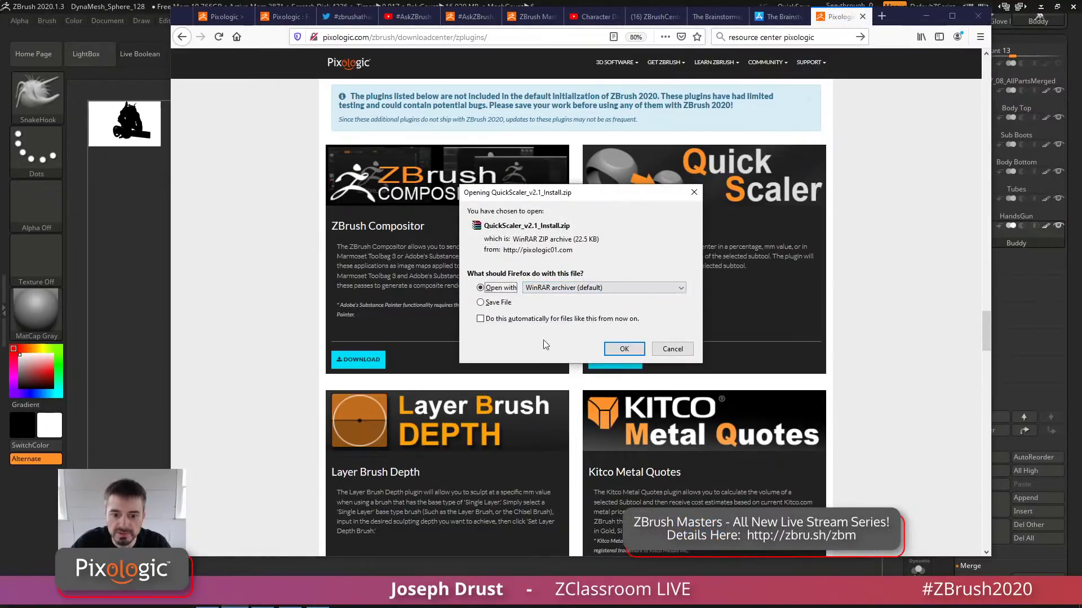
pyautogui.press('Return')
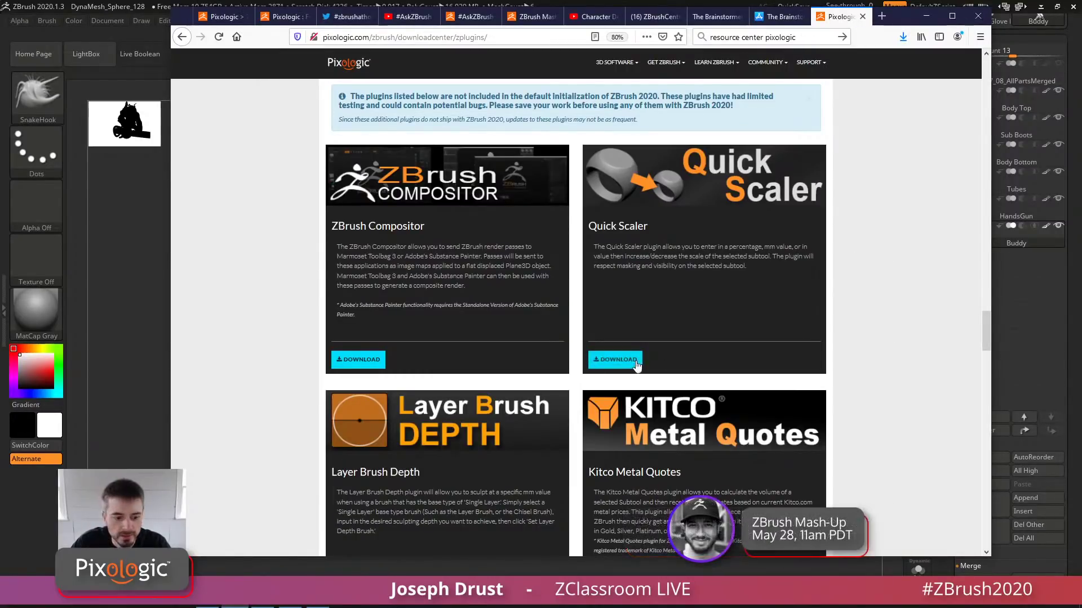
# Find DynaMesh Master further down the additional plugins and download it
pyautogui.scroll(-5, 746, 339)
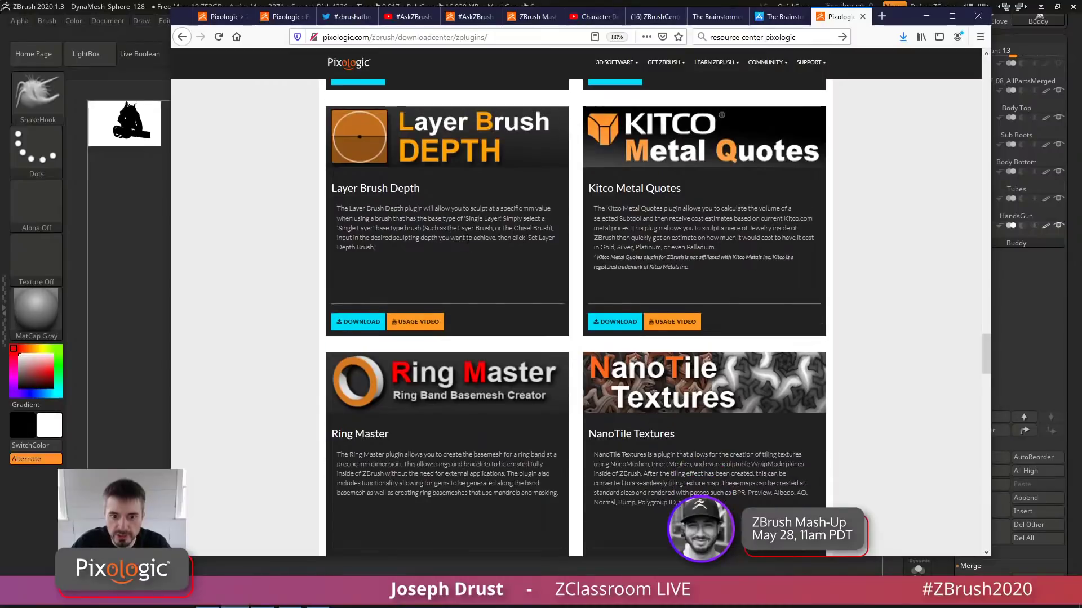
pyautogui.scroll(-3, 466, 239)
pyautogui.scroll(-12, 465, 240)
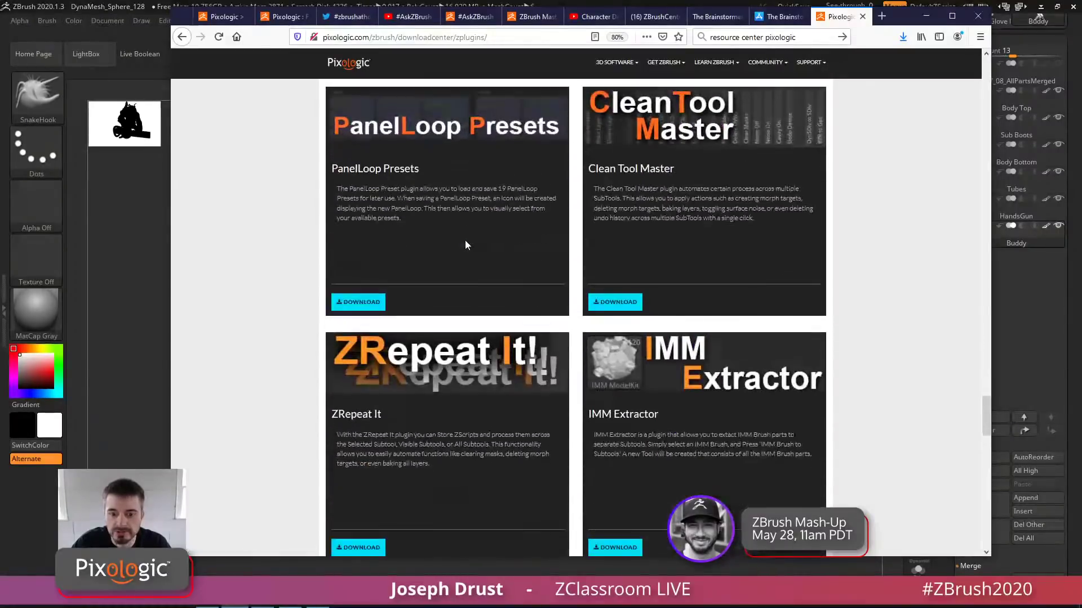
pyautogui.scroll(-7, 465, 240)
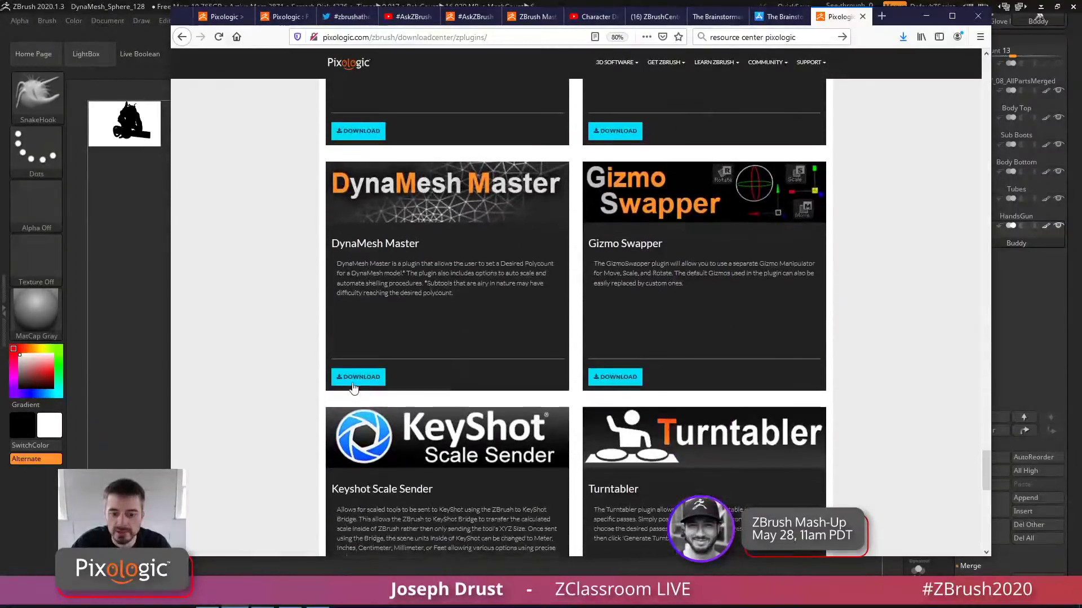
pyautogui.click(372, 382)
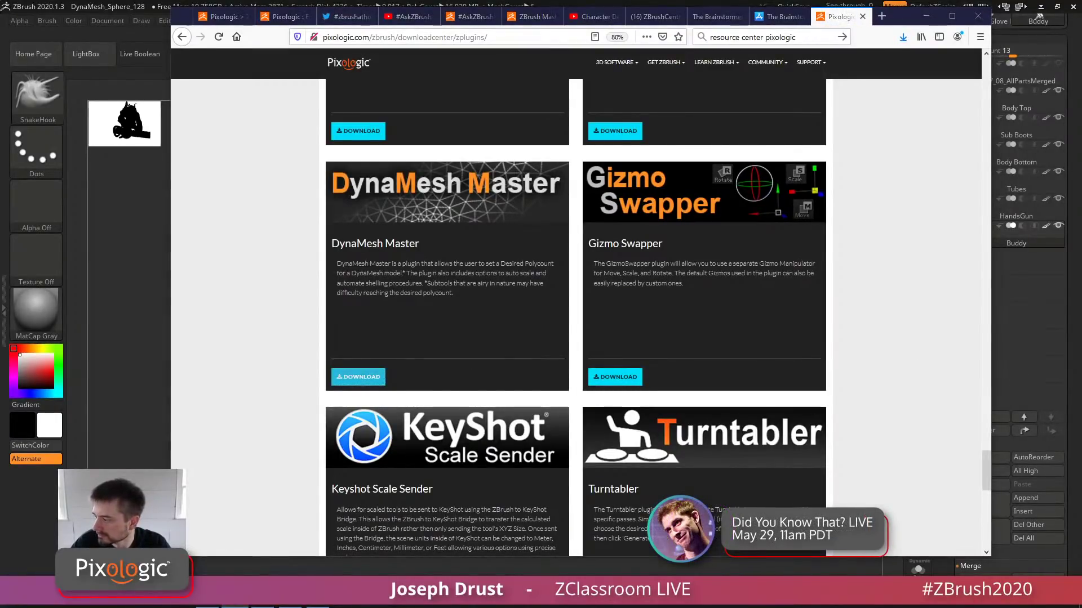
# Bring up the Desktop's Plugin folder with the downloaded archives in File Explorer and minimize the browser
pyautogui.press('super+e')
pyautogui.moveTo(703, 47); pyautogui.dragTo(1081, 104)
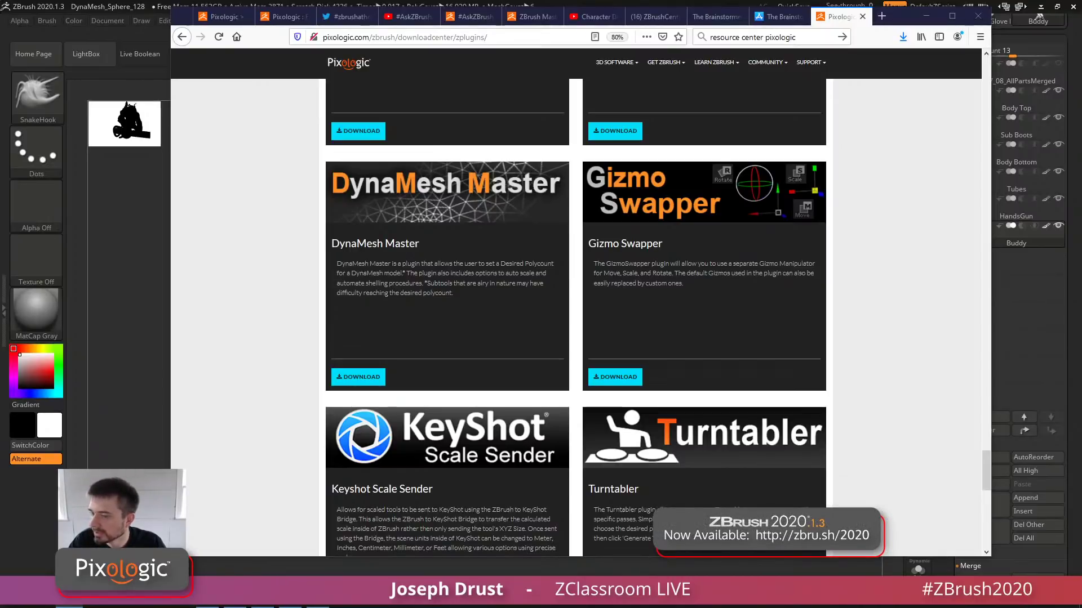
pyautogui.moveTo(538, 105); pyautogui.dragTo(348, 142)
pyautogui.click(834, 18)
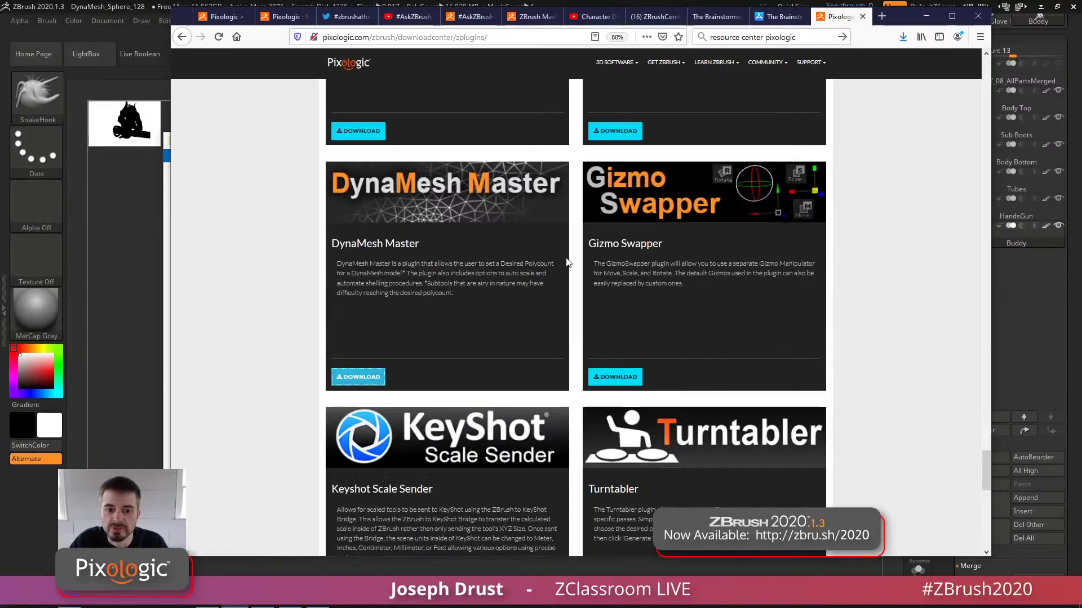
pyautogui.click(926, 17)
pyautogui.moveTo(513, 131); pyautogui.dragTo(604, 134)
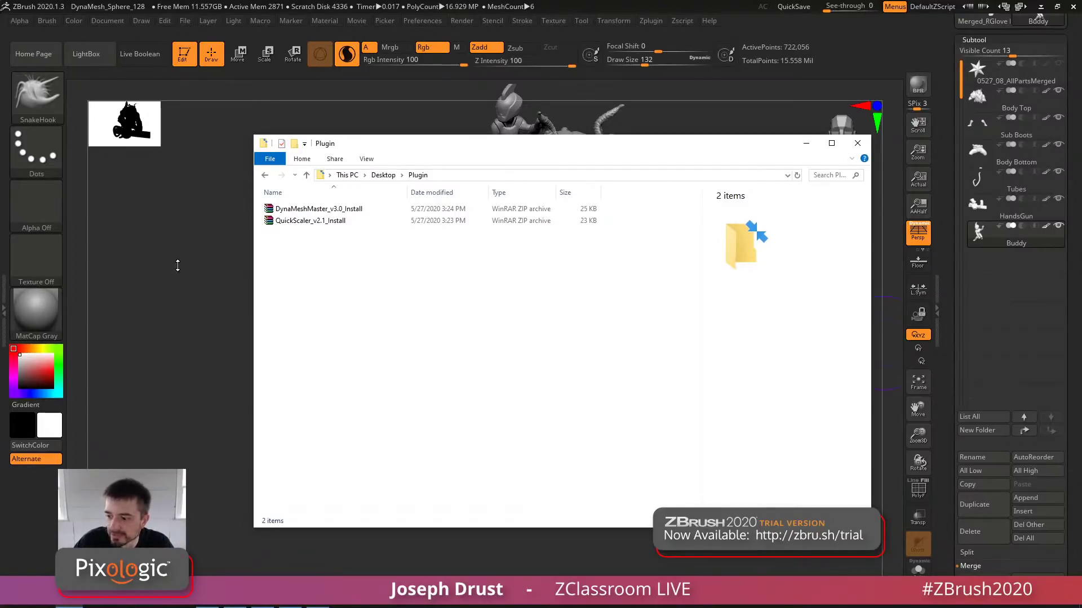
# Open the QuickScaler_v2.1_Install archive from the Plugin folder in WinRAR
pyautogui.click(306, 210)
pyautogui.click(306, 222)
pyautogui.click(327, 210)
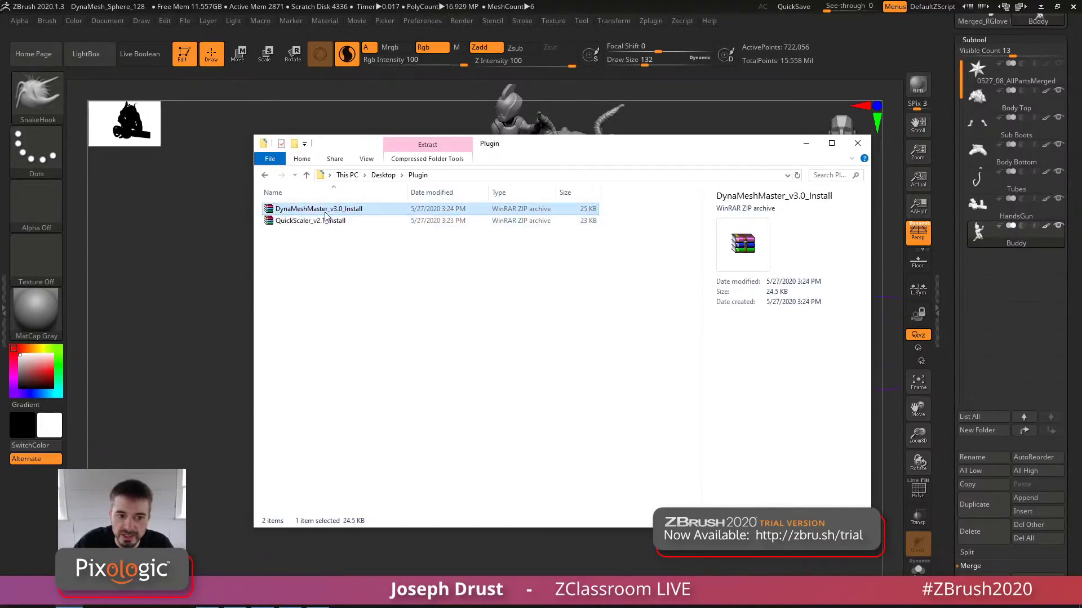
pyautogui.click(327, 224)
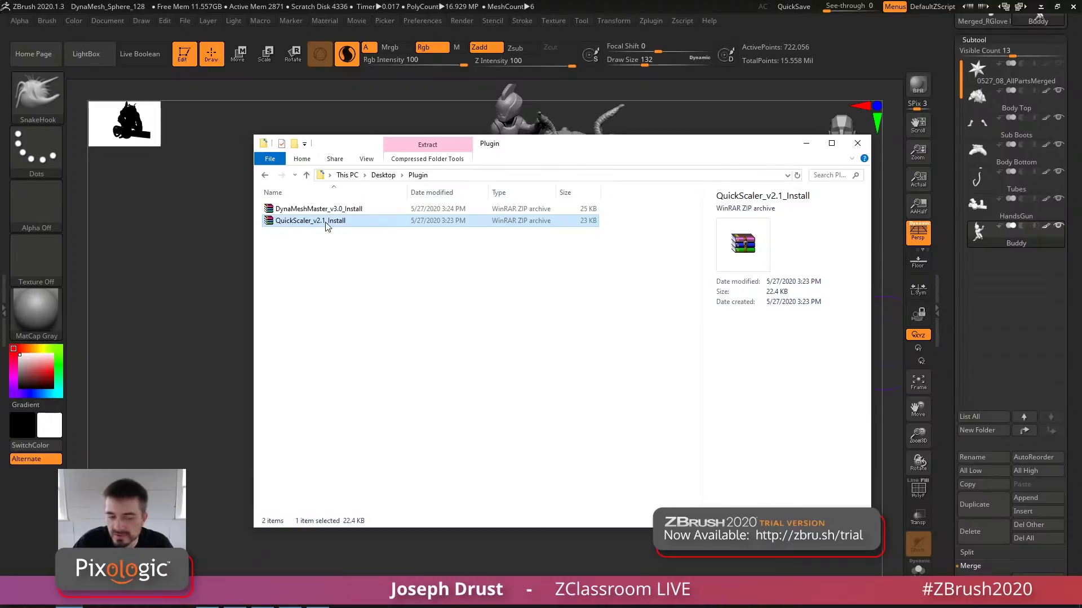
pyautogui.moveTo(731, 256); pyautogui.dragTo(286, 88)
pyautogui.click(476, 397)
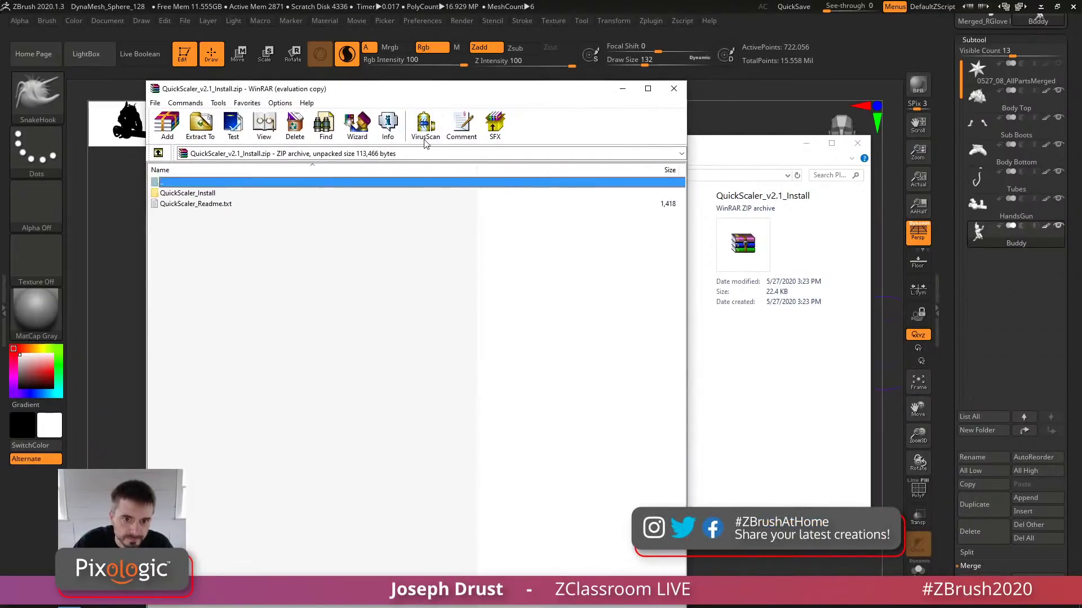
# Open QuickScaler_Readme.txt from the QuickScaler_v2.1_Install archive and widen its window to show the full install instructions
pyautogui.moveTo(433, 106); pyautogui.dragTo(405, 184)
pyautogui.click(181, 280)
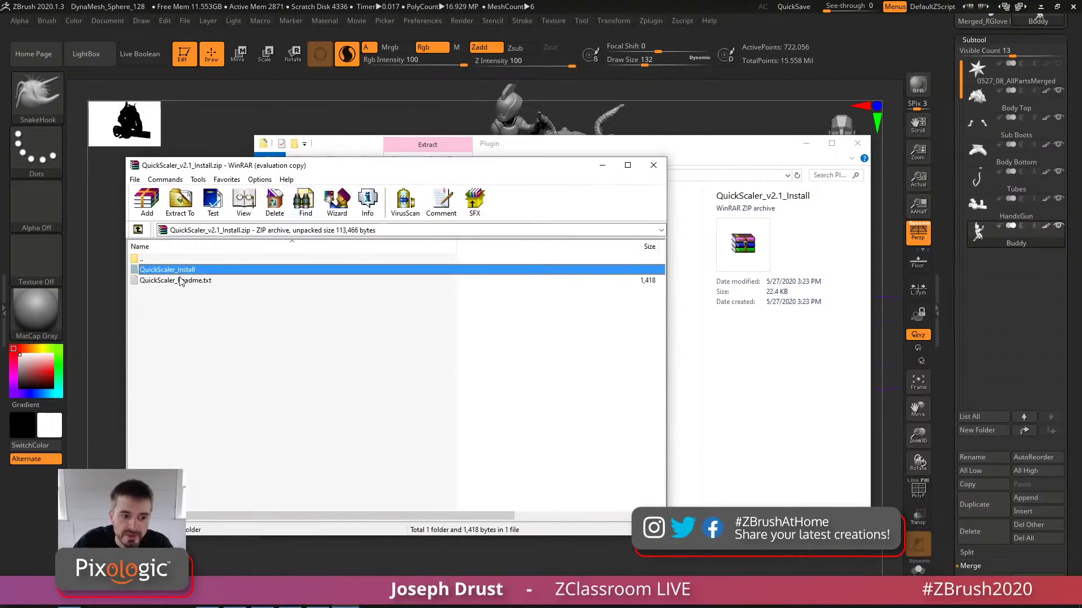
pyautogui.click(178, 272)
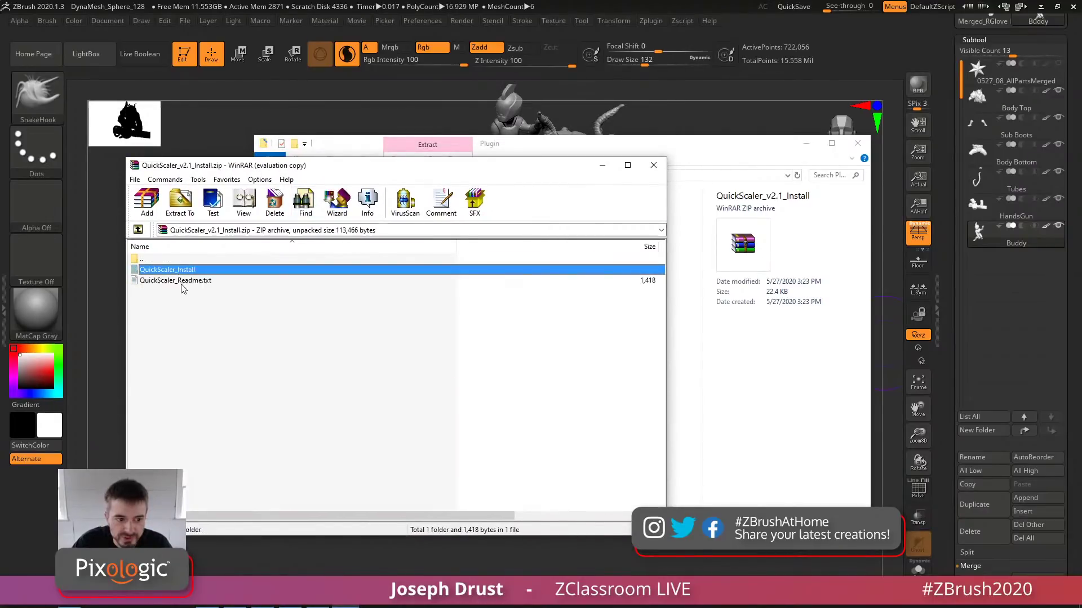
pyautogui.click(188, 282)
pyautogui.doubleClick(190, 285)
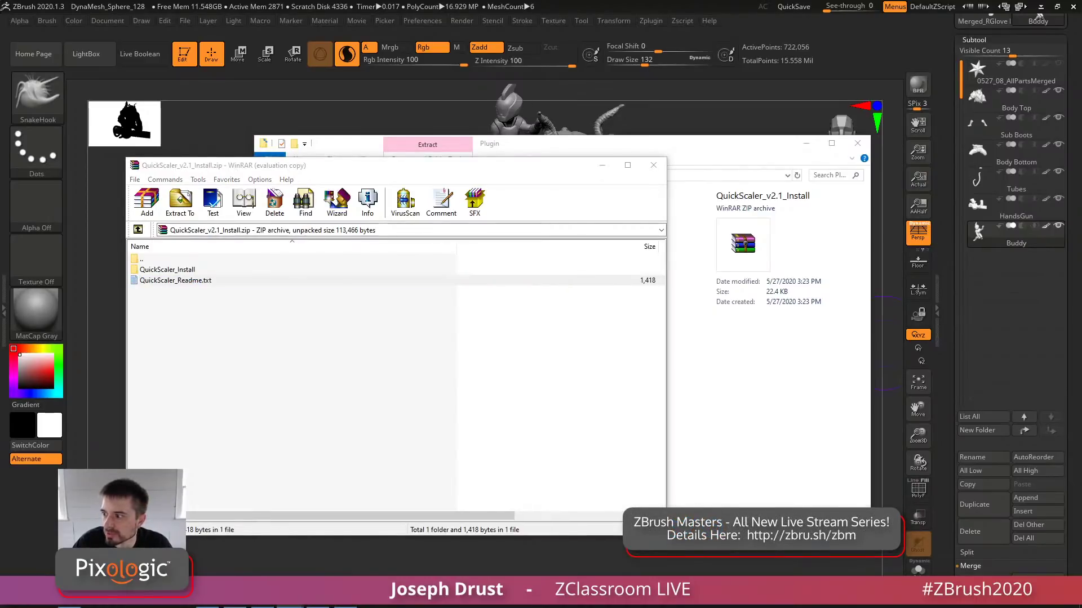
pyautogui.moveTo(737, 313); pyautogui.dragTo(1073, 519)
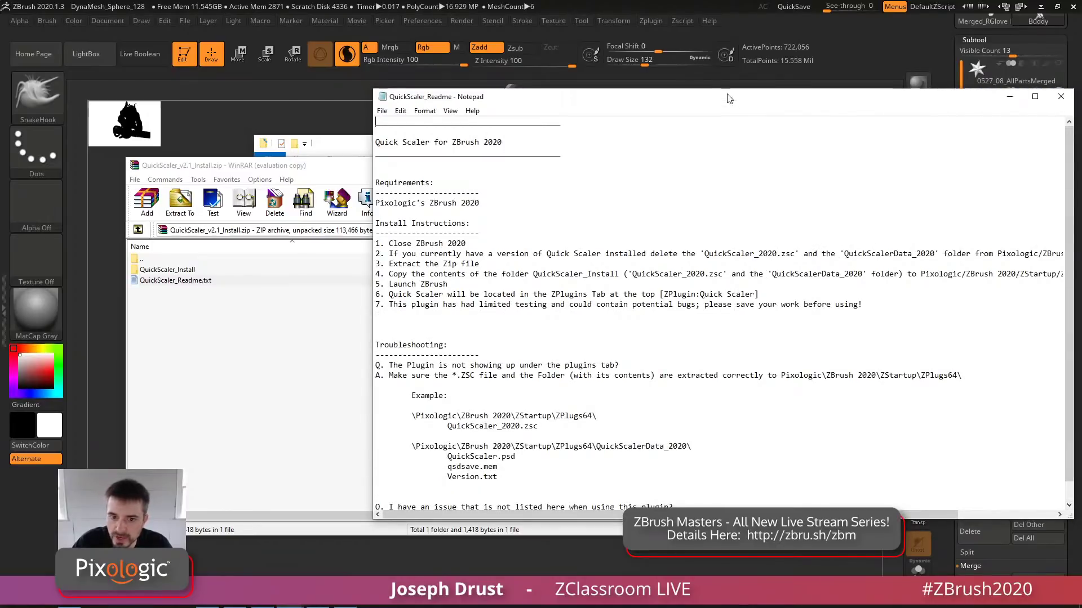
pyautogui.moveTo(729, 99); pyautogui.dragTo(544, 96)
pyautogui.moveTo(889, 516); pyautogui.dragTo(1020, 514)
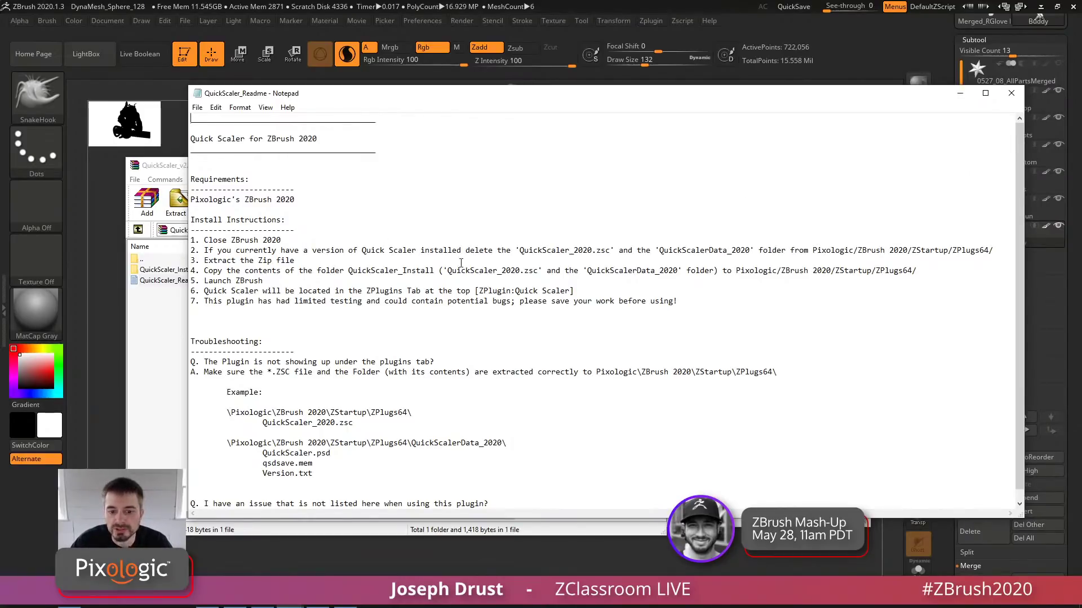
# Examine the example ZPlugs64 file locations in the readme's troubleshooting section and close the readme
pyautogui.scroll(-1, 424, 337)
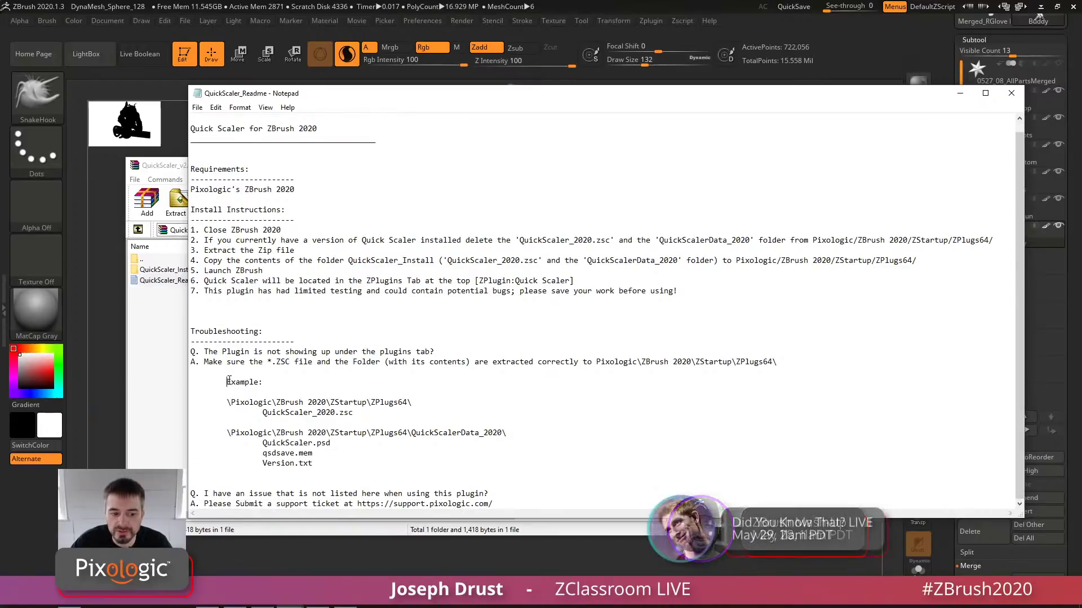
pyautogui.moveTo(192, 395); pyautogui.dragTo(338, 465)
pyautogui.click(365, 467)
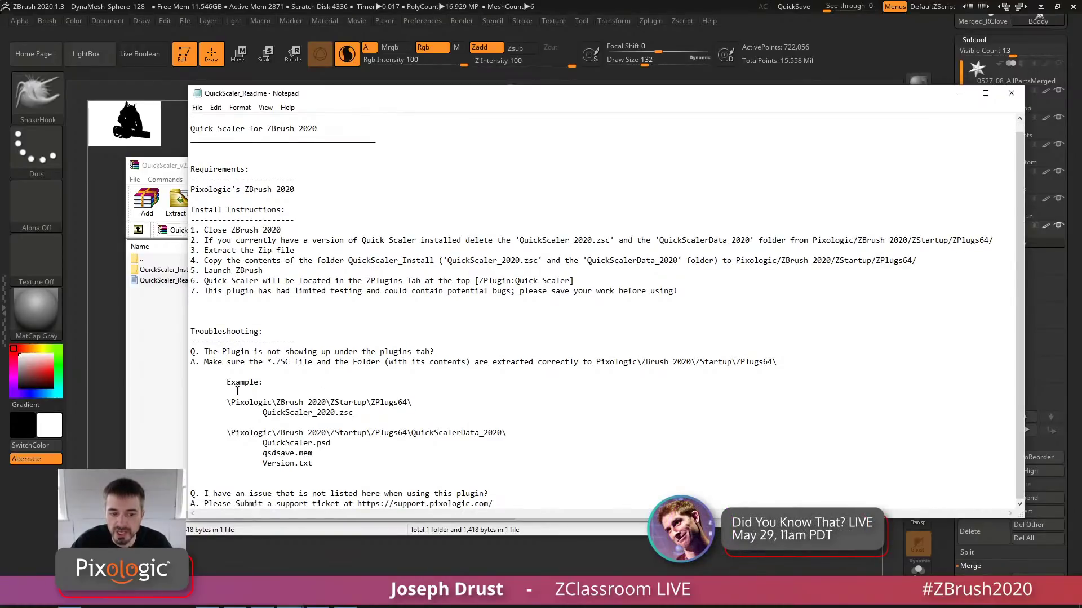
pyautogui.moveTo(281, 398); pyautogui.dragTo(365, 473)
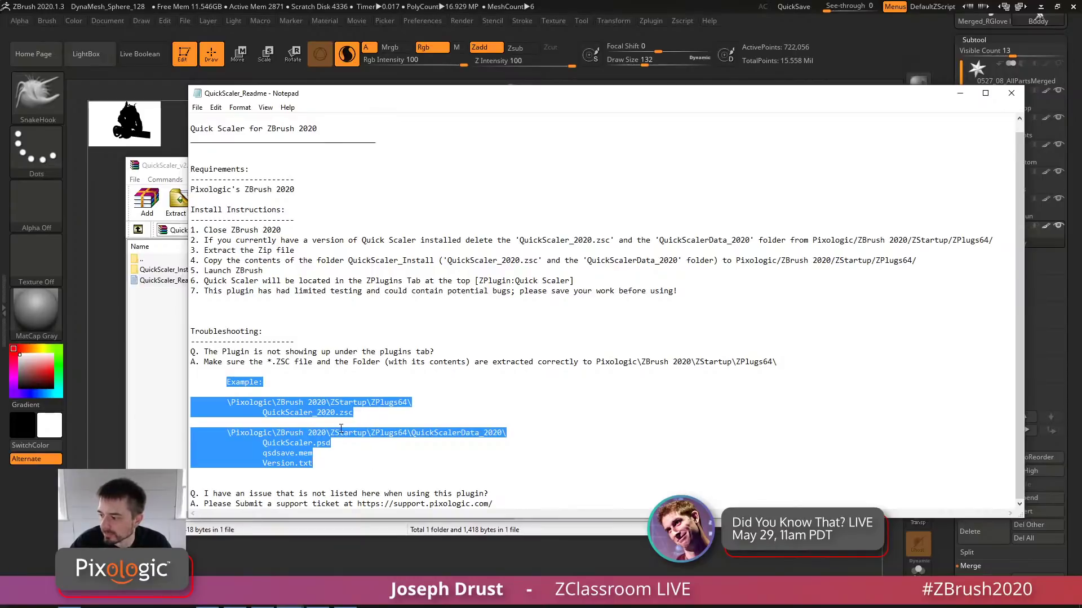
pyautogui.click(375, 409)
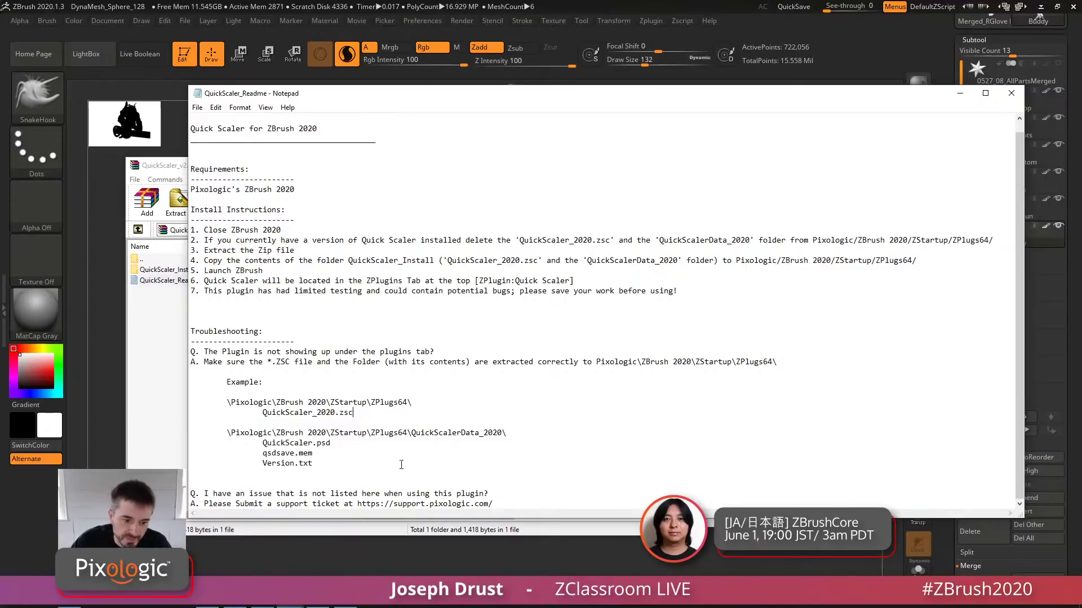
pyautogui.click(1011, 96)
# Open the QuickScaler_Install folder inside the archive and select both QuickScalerData_2020 and QuickScaler_2020.zsc
pyautogui.moveTo(471, 176); pyautogui.dragTo(379, 198)
pyautogui.click(148, 293)
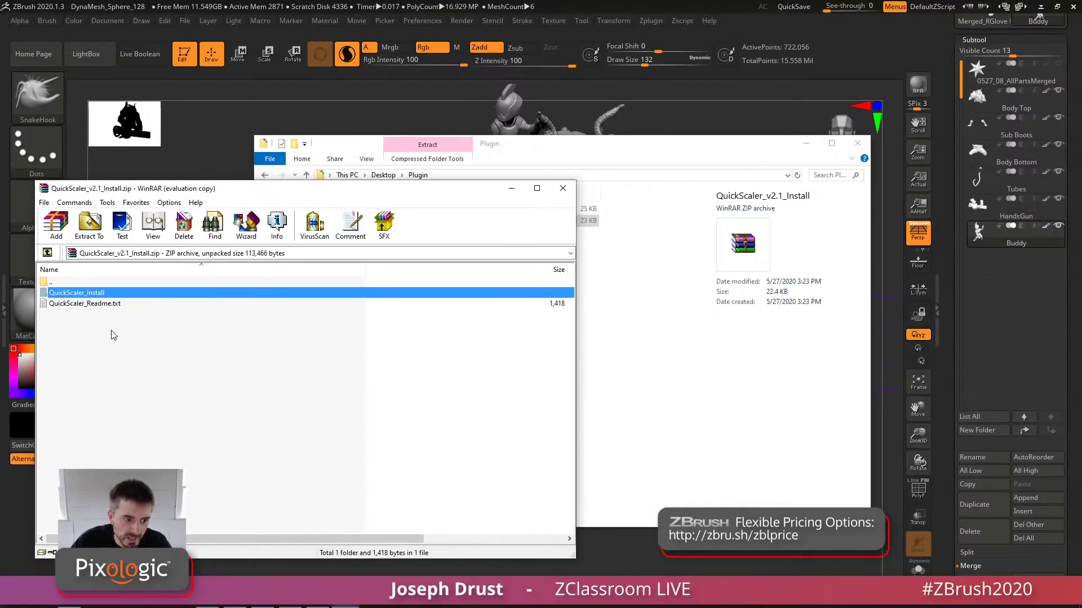
pyautogui.click(95, 303)
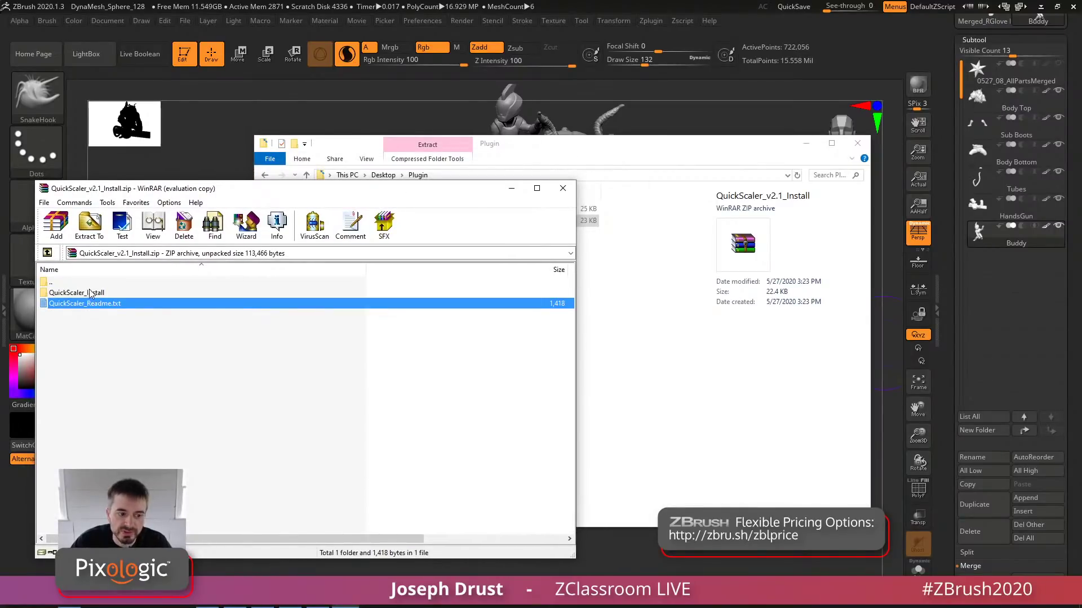
pyautogui.click(90, 293)
pyautogui.doubleClick(90, 293)
pyautogui.moveTo(151, 359); pyautogui.dragTo(86, 294)
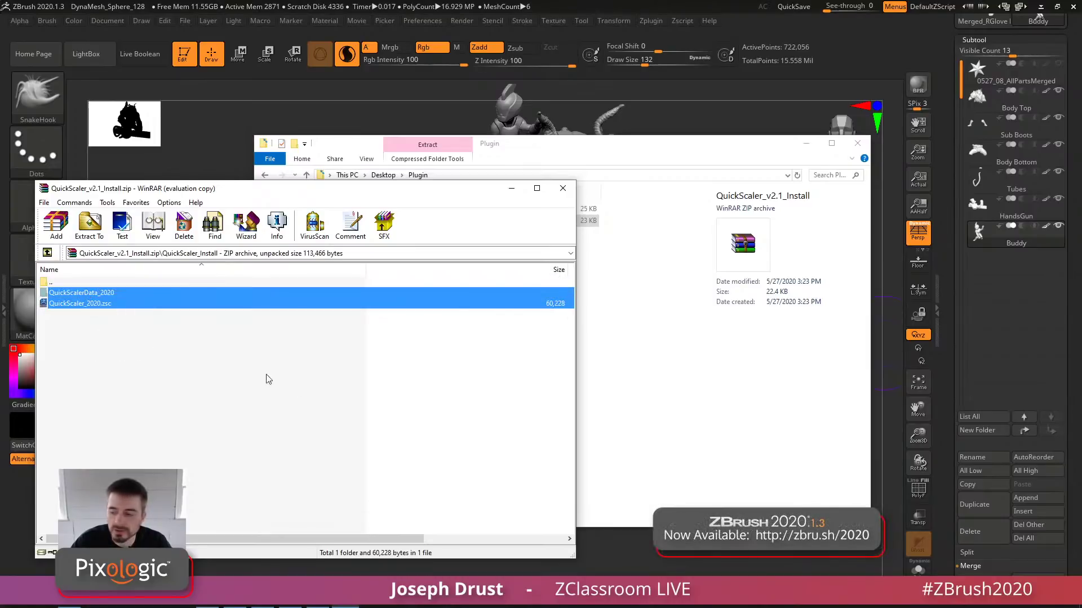
# Place the File Explorer window beside the archive and browse to Program Files on the C: drive
pyautogui.click(567, 150)
pyautogui.moveTo(568, 150); pyautogui.dragTo(764, 158)
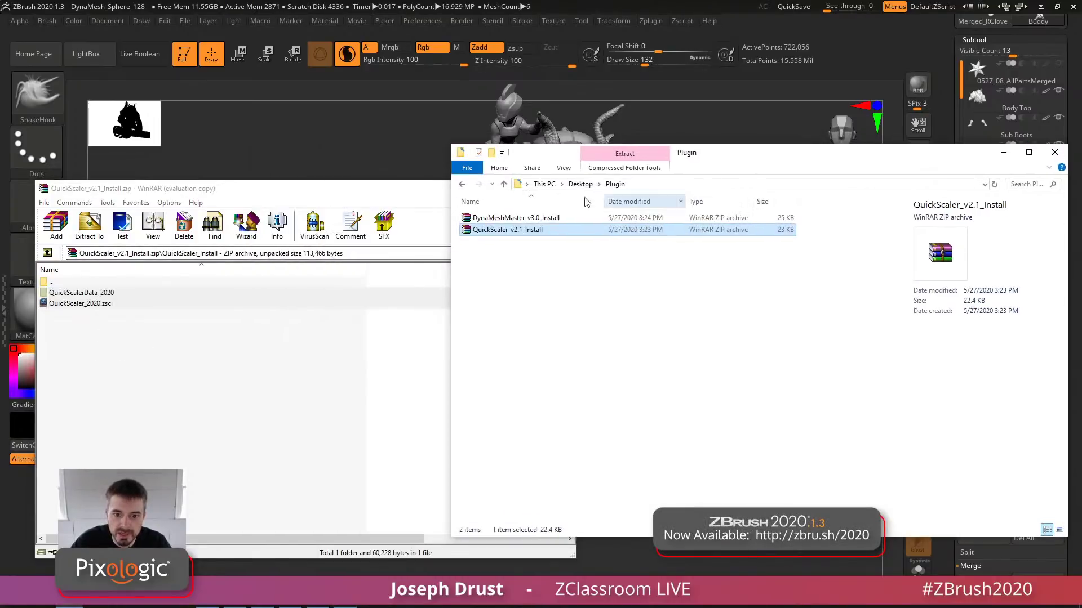
pyautogui.click(558, 184)
pyautogui.doubleClick(501, 337)
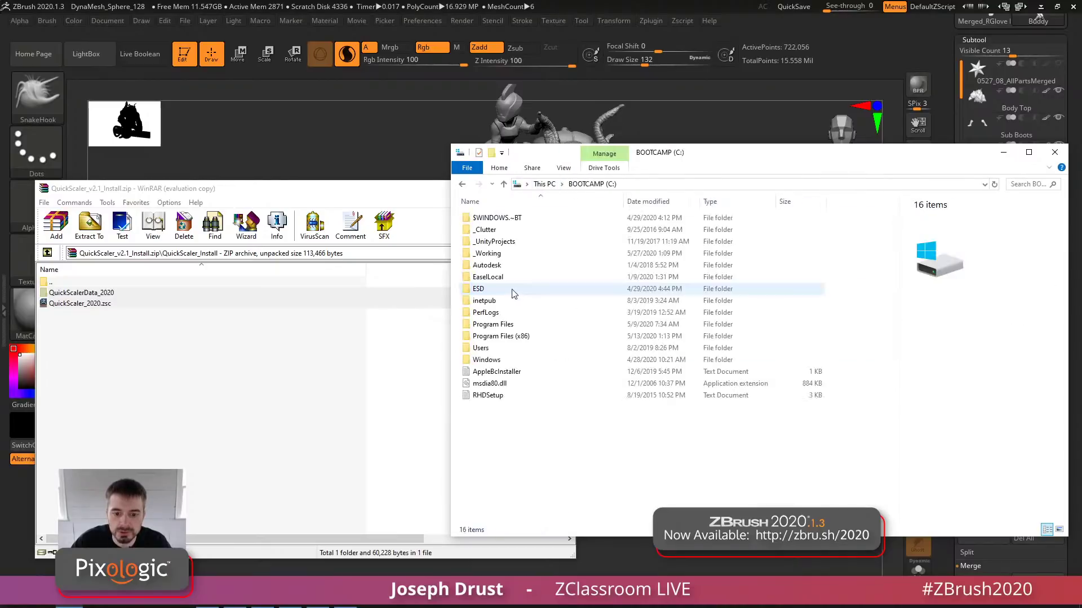
pyautogui.doubleClick(494, 324)
# Browse to Pixologic\ZBrush 2020.1.3\ZStartup\ZPlugs64 and extract QuickScalerData_2020 and QuickScaler_2020.zsc into it
pyautogui.scroll(-2, 490, 450)
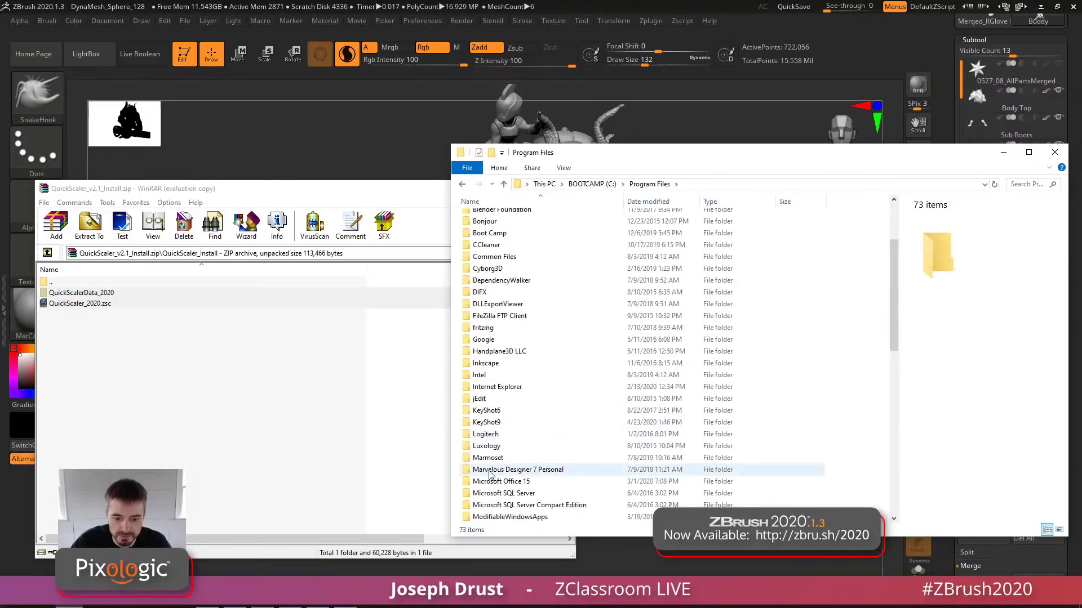
pyautogui.scroll(-4, 490, 462)
pyautogui.doubleClick(485, 446)
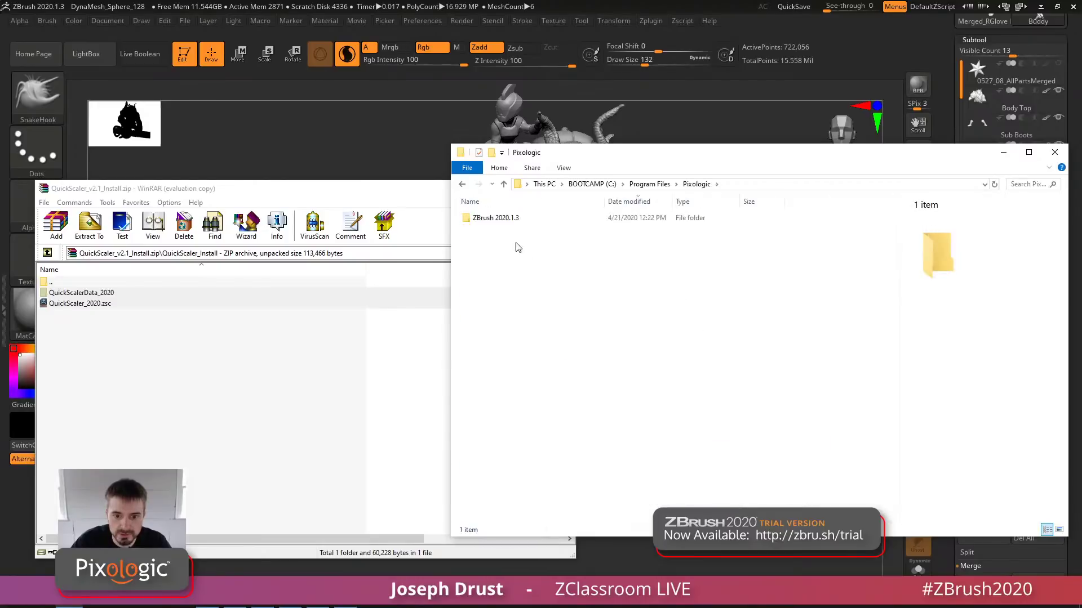
pyautogui.doubleClick(510, 219)
pyautogui.click(497, 455)
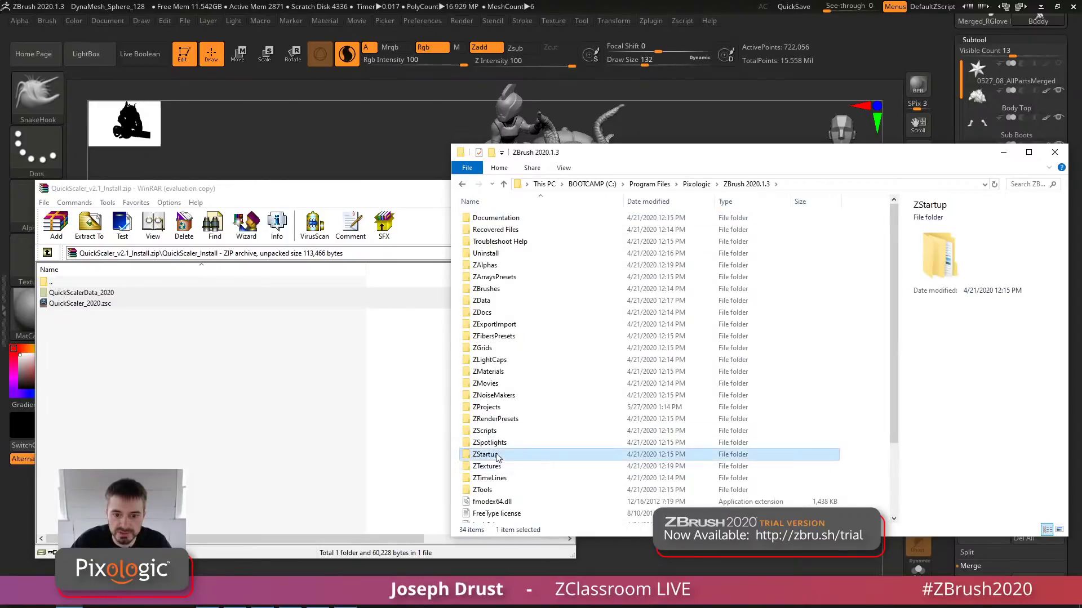
pyautogui.doubleClick(497, 455)
pyautogui.doubleClick(485, 431)
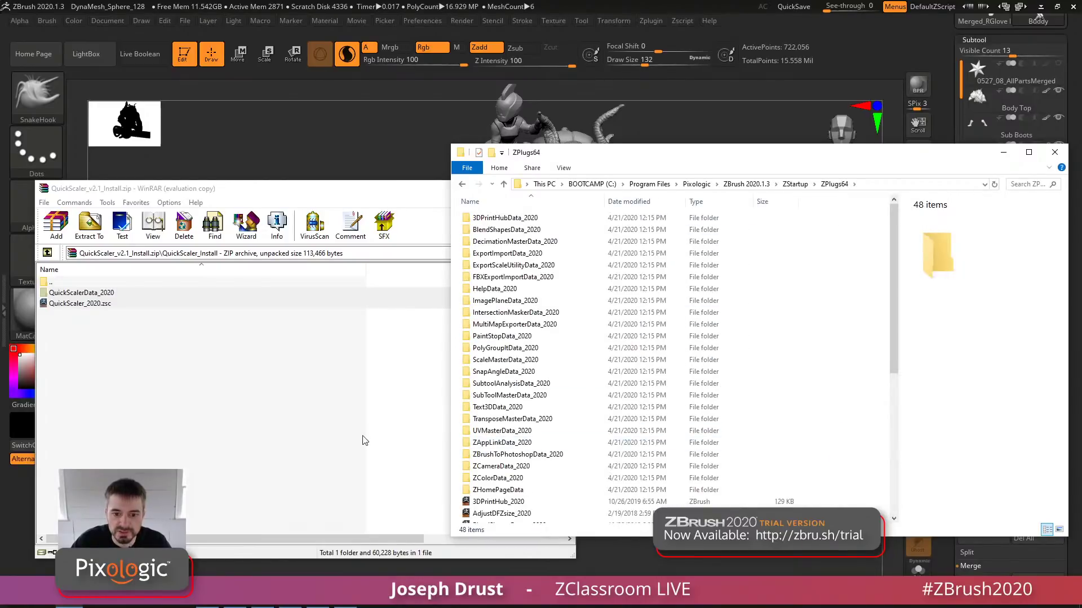
pyautogui.scroll(-5, 704, 391)
pyautogui.moveTo(207, 408); pyautogui.dragTo(792, 486)
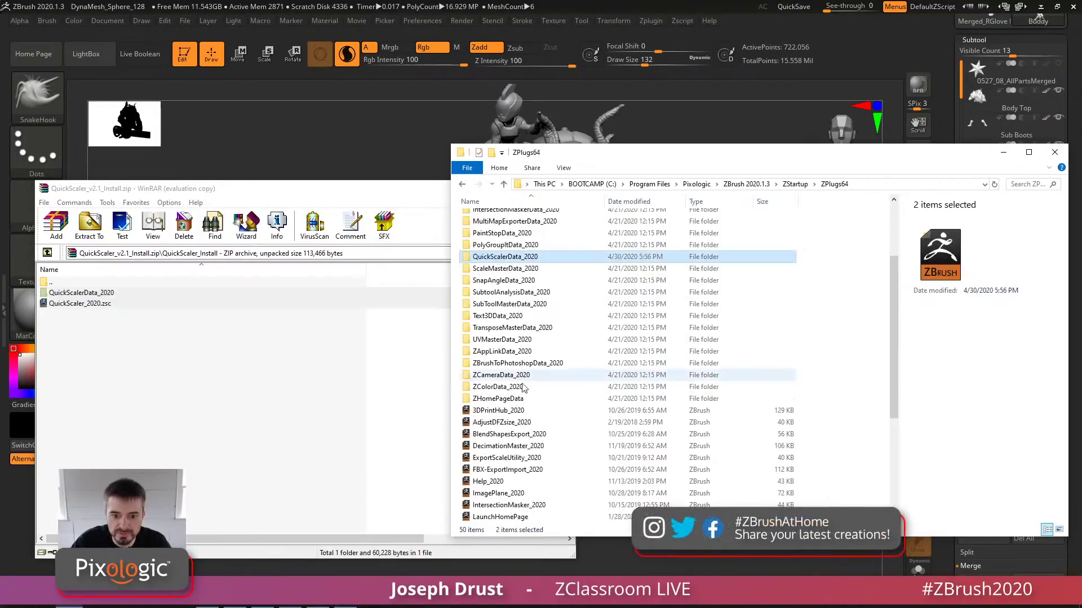
# Extract DynaMeshMasterData_2020 and DynaMeshMaster_2020.zsc from the DynaMeshMaster_v3.0_Install archive into ZPlugs64 and close WinRAR
pyautogui.click(289, 357)
pyautogui.doubleClick(58, 282)
pyautogui.doubleClick(54, 282)
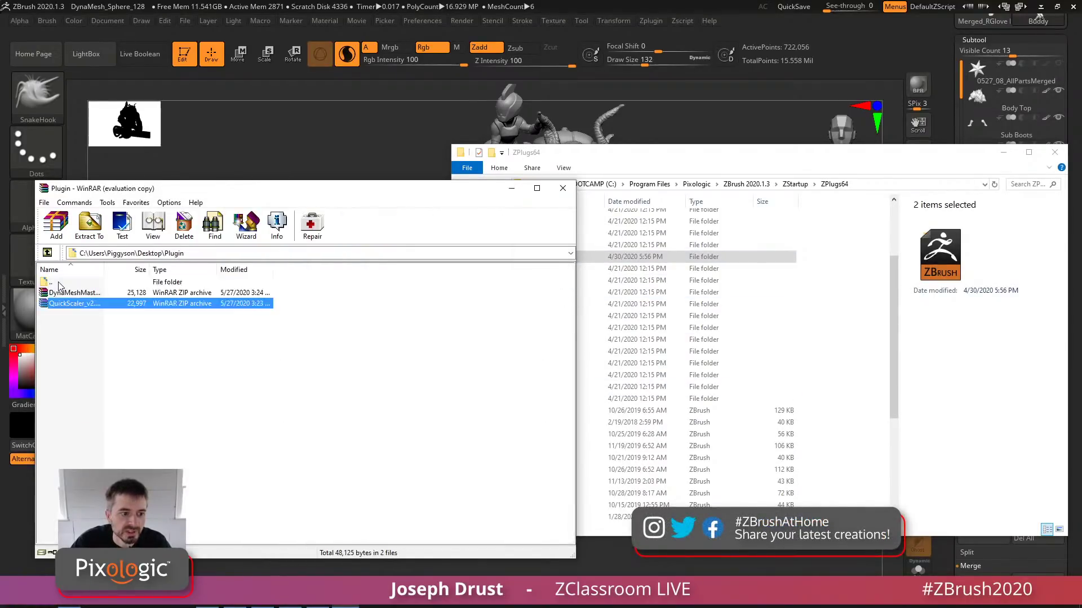
pyautogui.doubleClick(67, 294)
pyautogui.doubleClick(90, 294)
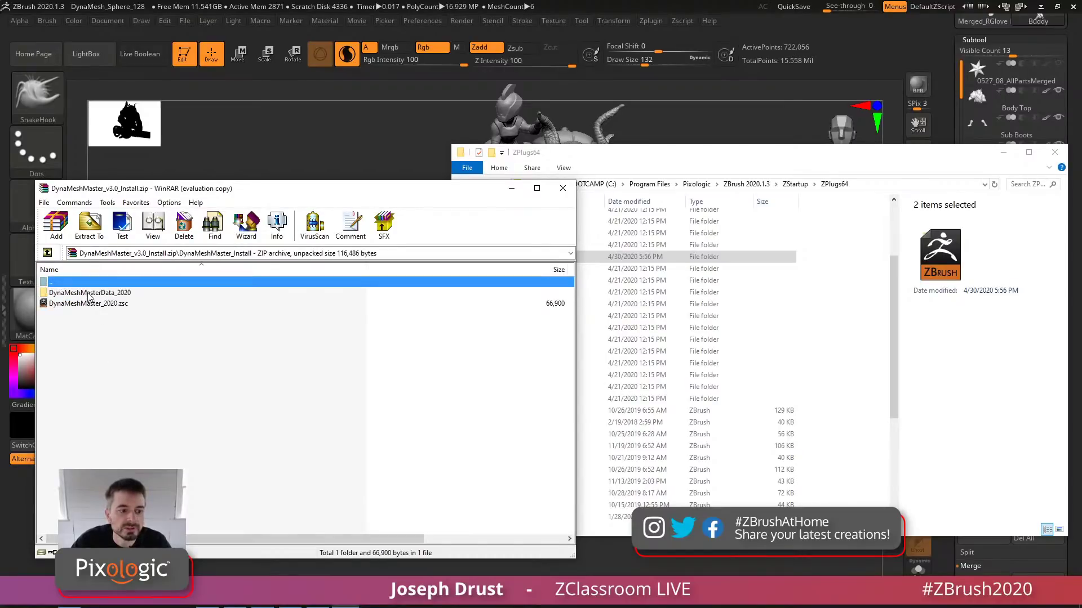
pyautogui.moveTo(123, 364); pyautogui.dragTo(676, 338)
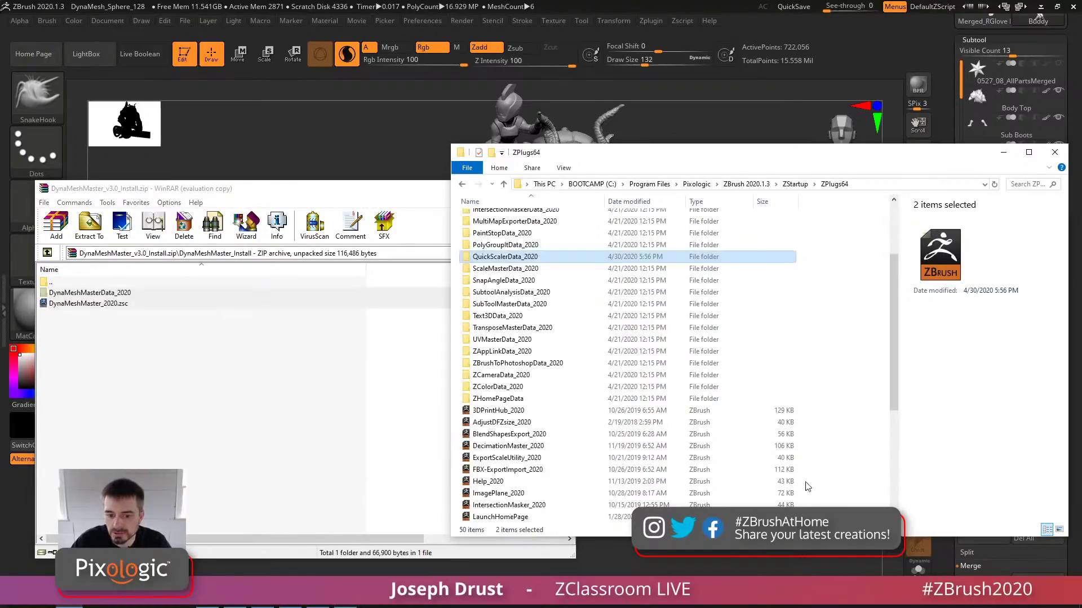
pyautogui.click(562, 188)
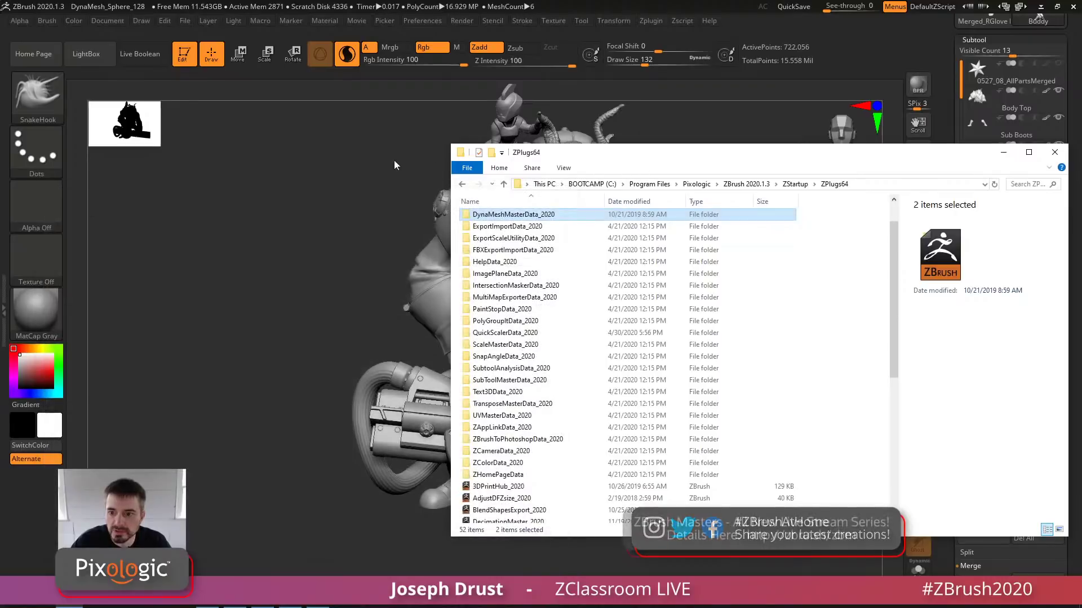
# Close the ZPlugs64 folder window and restart ZBrush to load the new plugins
pyautogui.moveTo(725, 161); pyautogui.dragTo(446, 161)
pyautogui.click(777, 151)
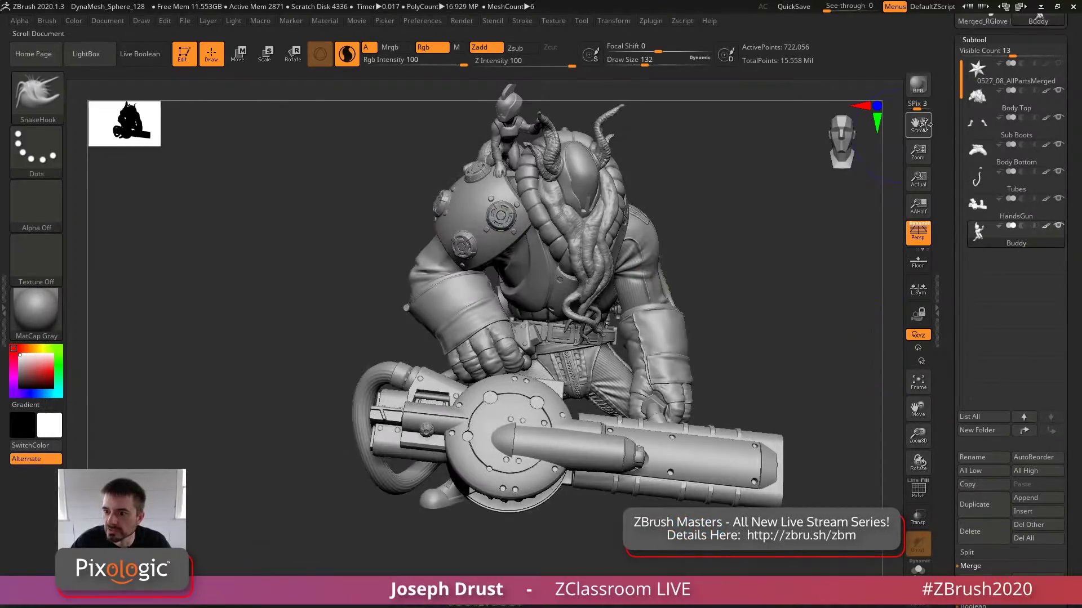
pyautogui.moveTo(942, 113); pyautogui.dragTo(948, 248)
pyautogui.click(1073, 6)
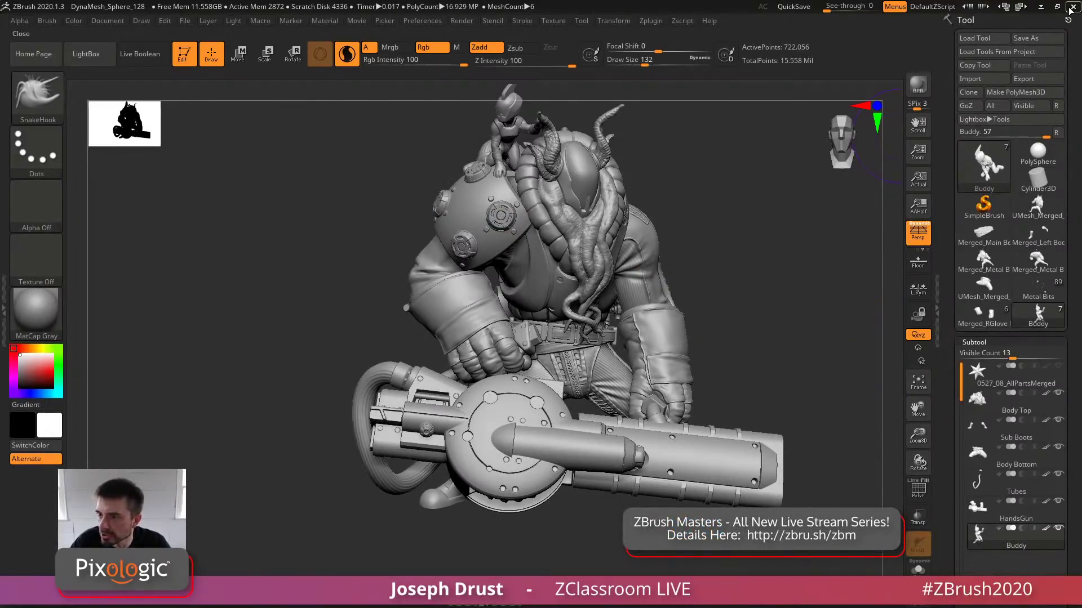
pyautogui.click(560, 338)
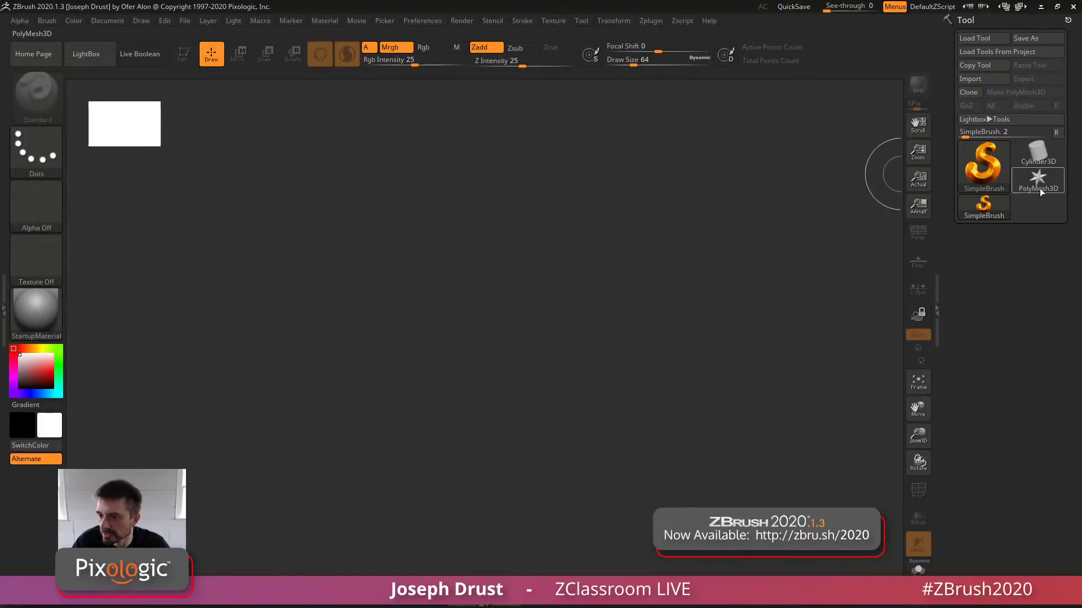
# Draw a PolyMesh3D star on the canvas and enter Edit mode
pyautogui.click(1037, 179)
pyautogui.moveTo(507, 276); pyautogui.dragTo(545, 416)
pyautogui.press('t')
# Load 0527_08_AllPartsMerged.ZTL from the ProkoPrint project folder in LightBox
pyautogui.press(',')
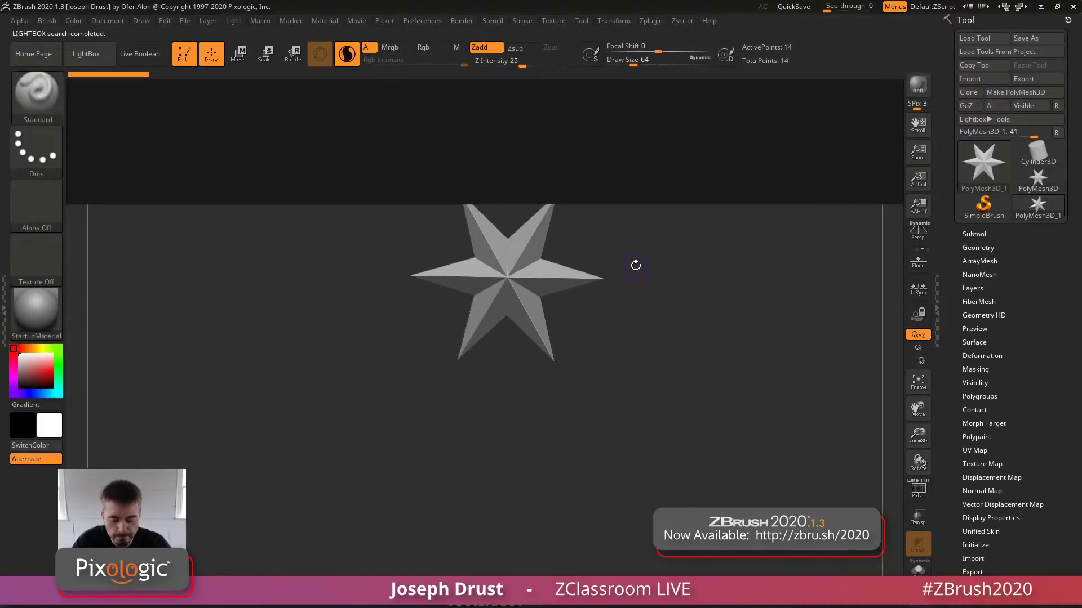
pyautogui.click(179, 89)
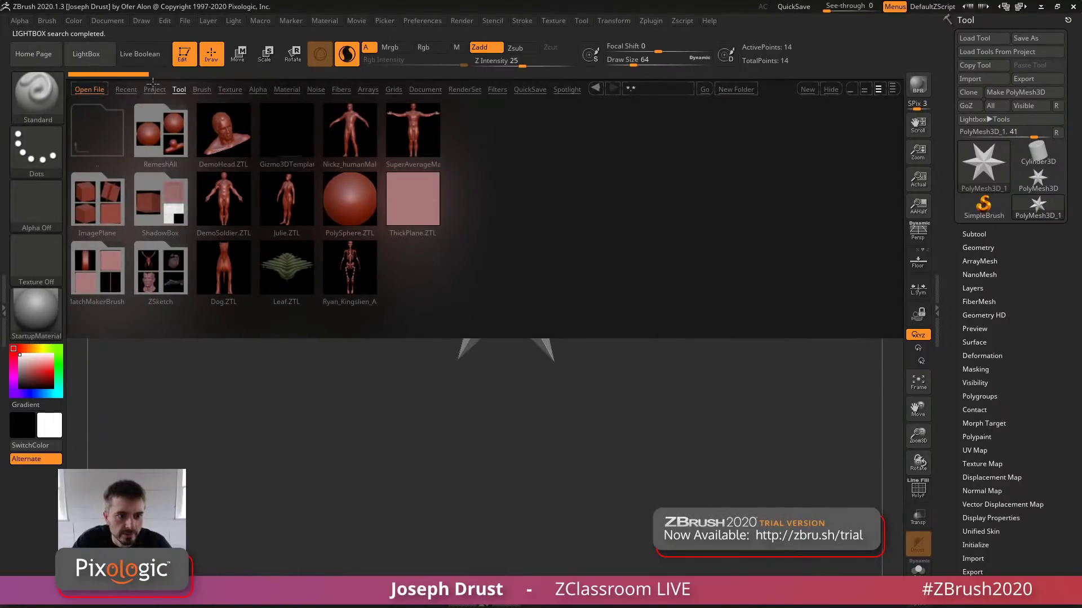
pyautogui.click(155, 90)
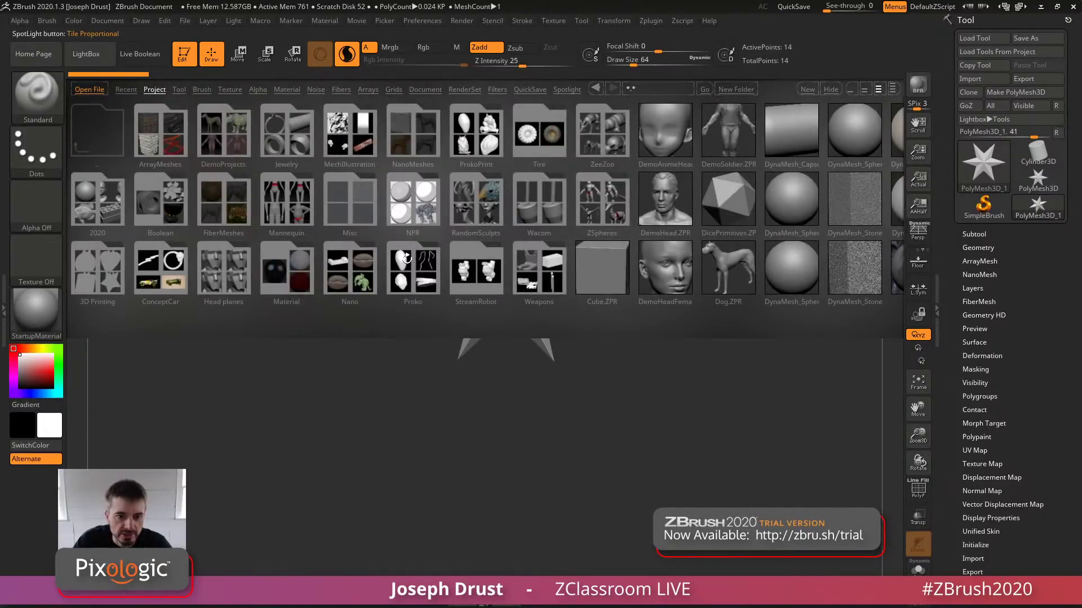
pyautogui.doubleClick(463, 138)
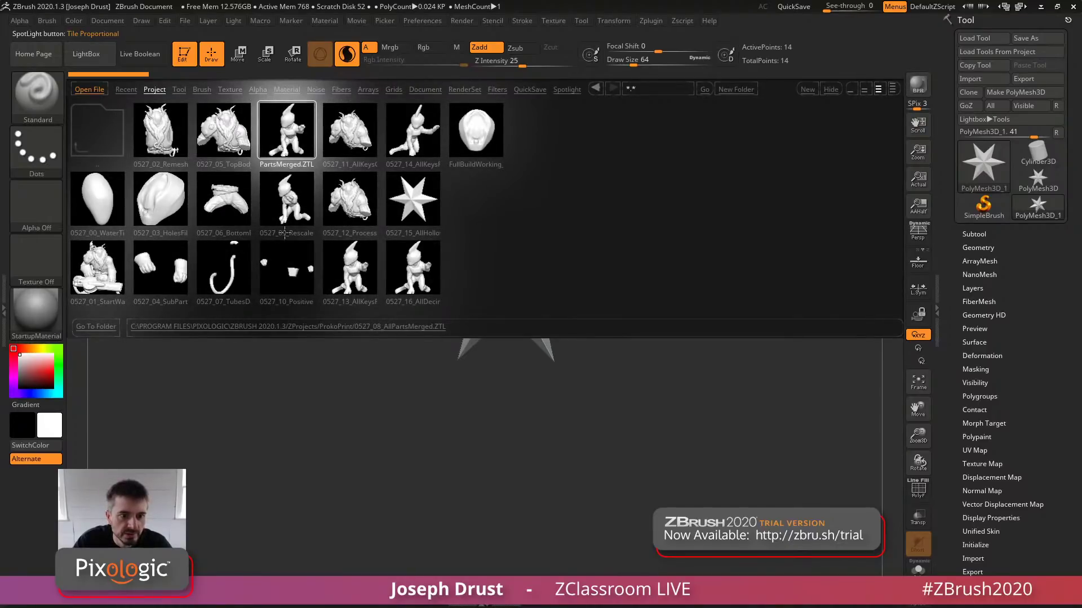
pyautogui.doubleClick(285, 133)
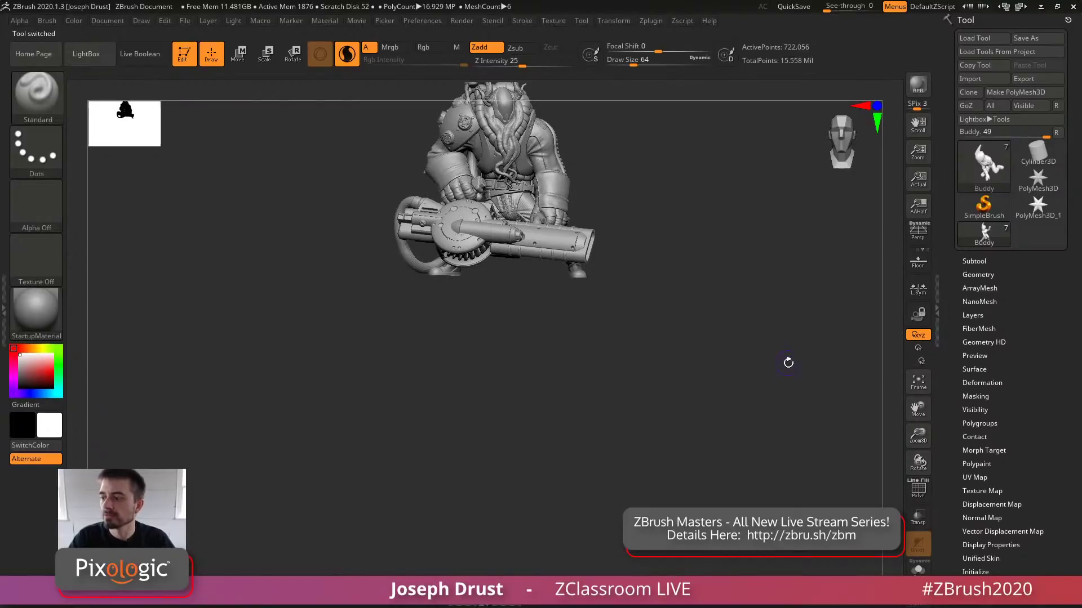
# Turn on perspective for the diver and set the camera focal length to 50 mm after comparing it with 35 mm
pyautogui.keyDown('alt'); pyautogui.moveTo(795, 289); pyautogui.dragTo(785, 425); pyautogui.keyUp('alt')
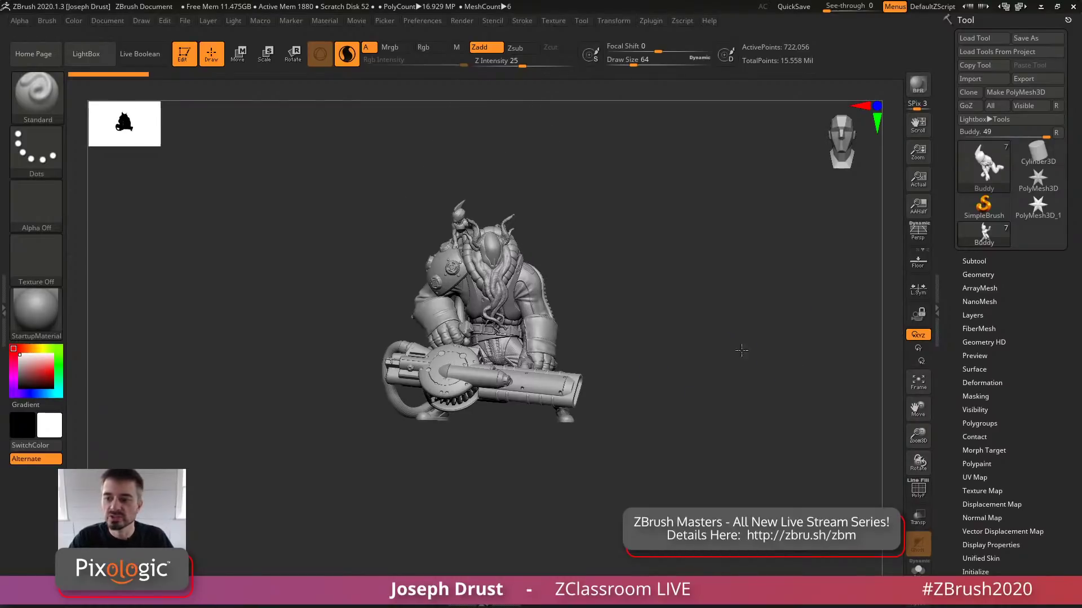
pyautogui.keyDown('alt'); pyautogui.moveTo(742, 355); pyautogui.dragTo(756, 309); pyautogui.keyUp('alt')
pyautogui.moveTo(729, 263); pyautogui.dragTo(704, 234)
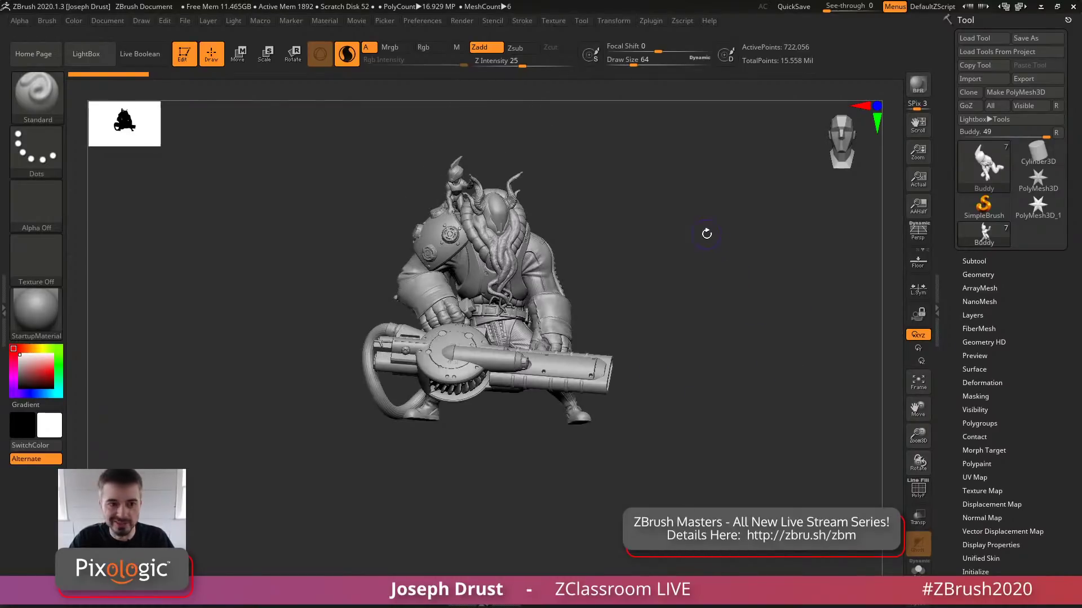
pyautogui.moveTo(593, 228); pyautogui.dragTo(574, 224)
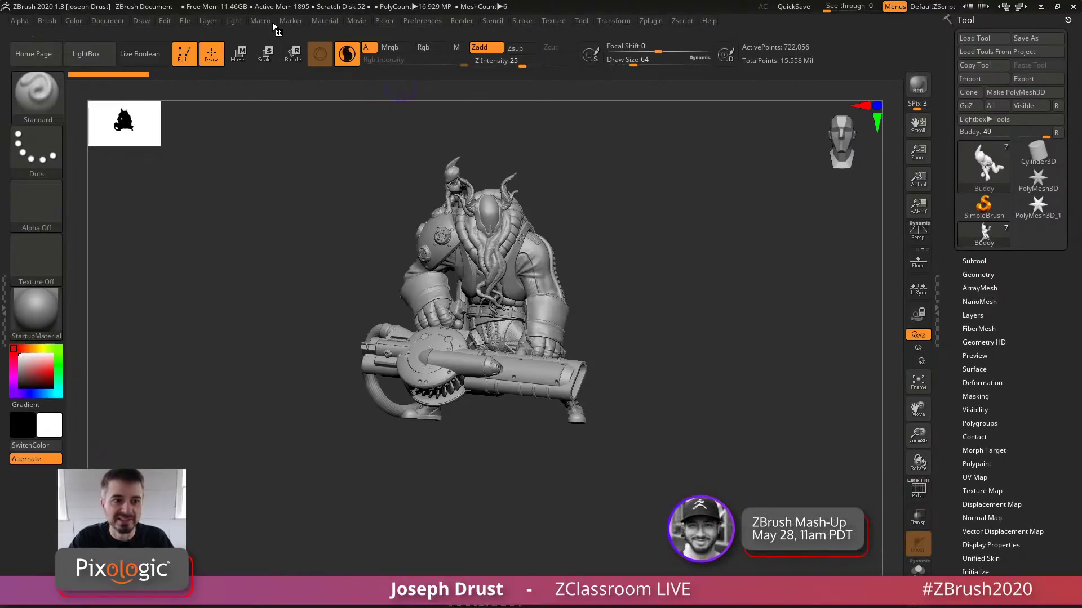
pyautogui.click(141, 21)
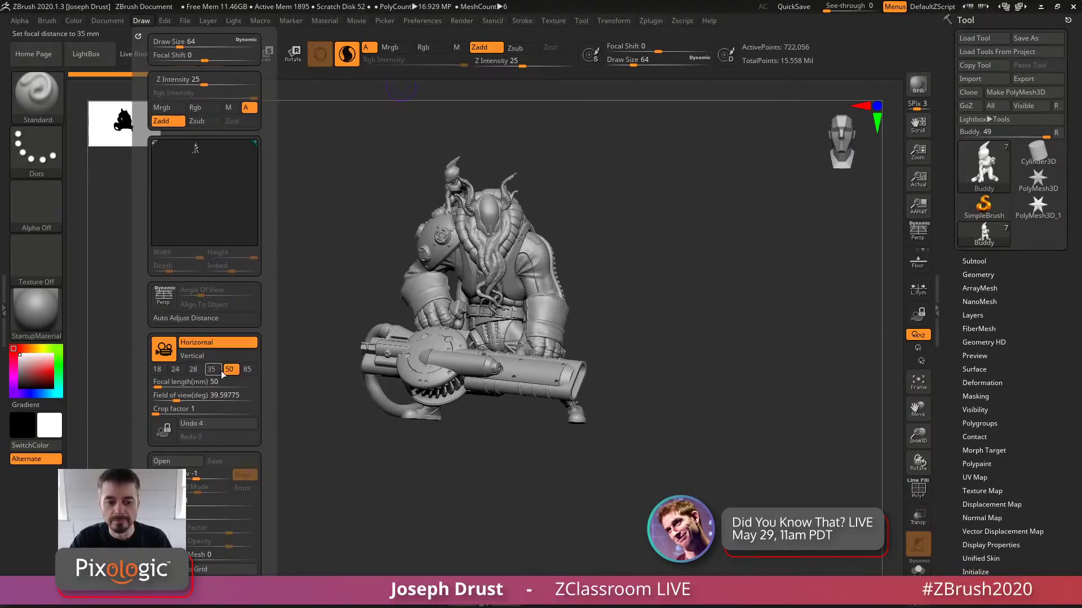
pyautogui.press('p')
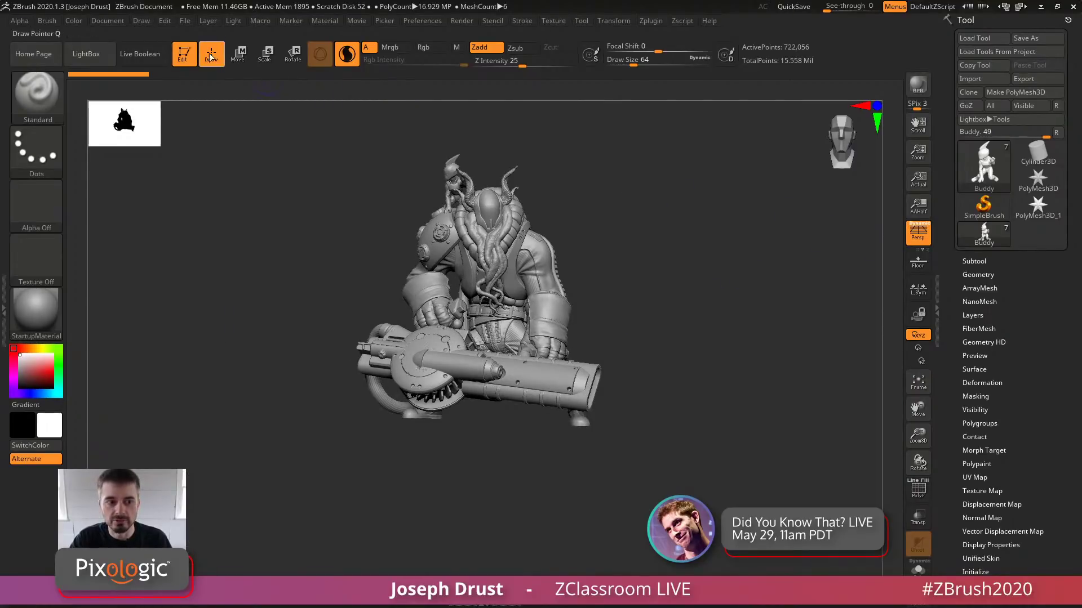
pyautogui.click(141, 21)
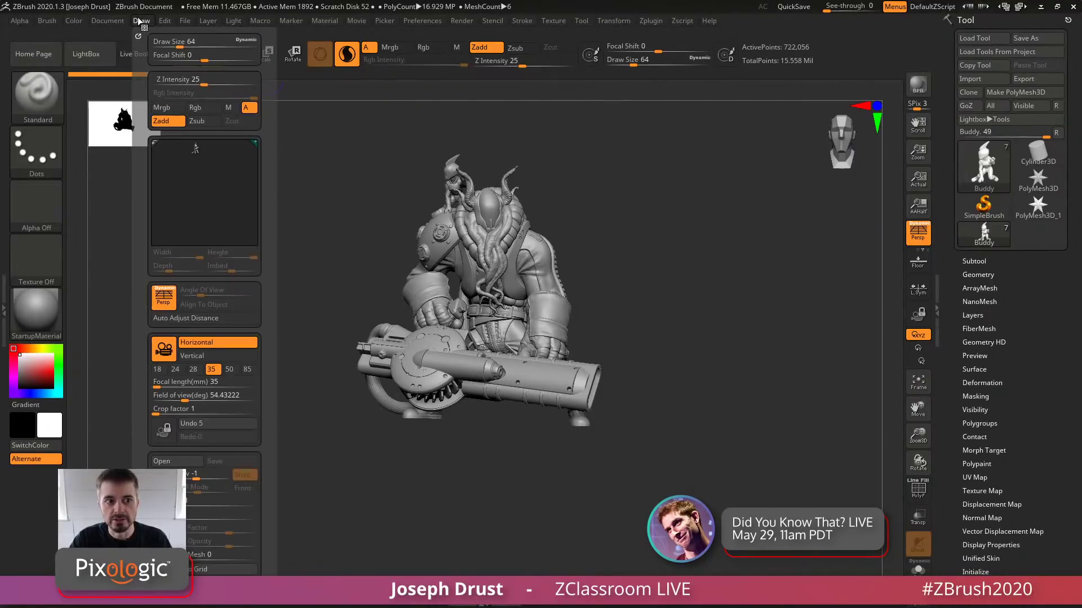
pyautogui.click(232, 370)
pyautogui.click(215, 371)
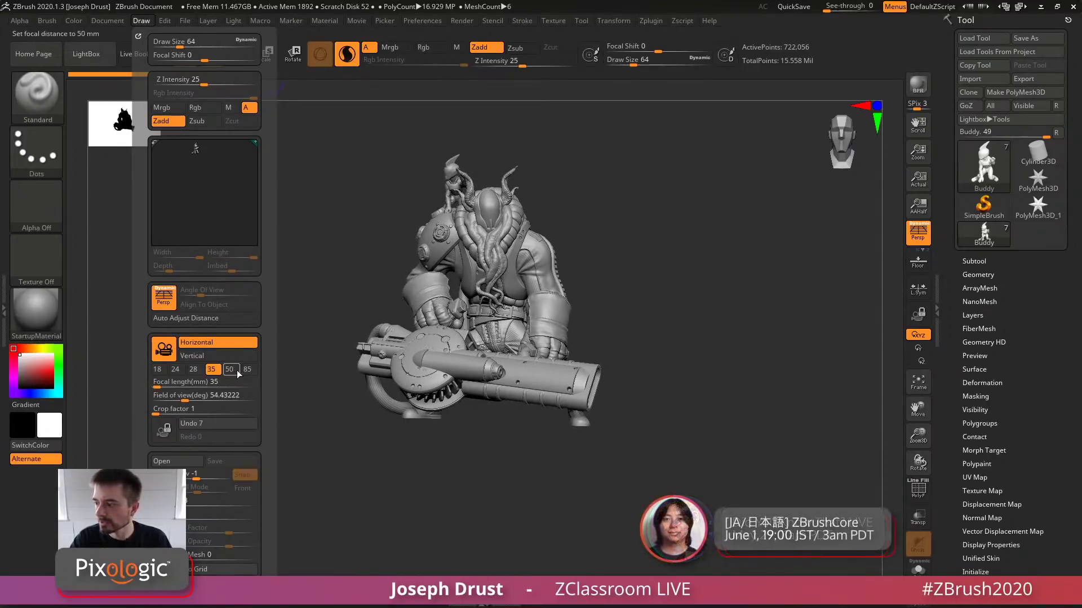
pyautogui.click(231, 372)
pyautogui.click(212, 371)
pyautogui.click(233, 373)
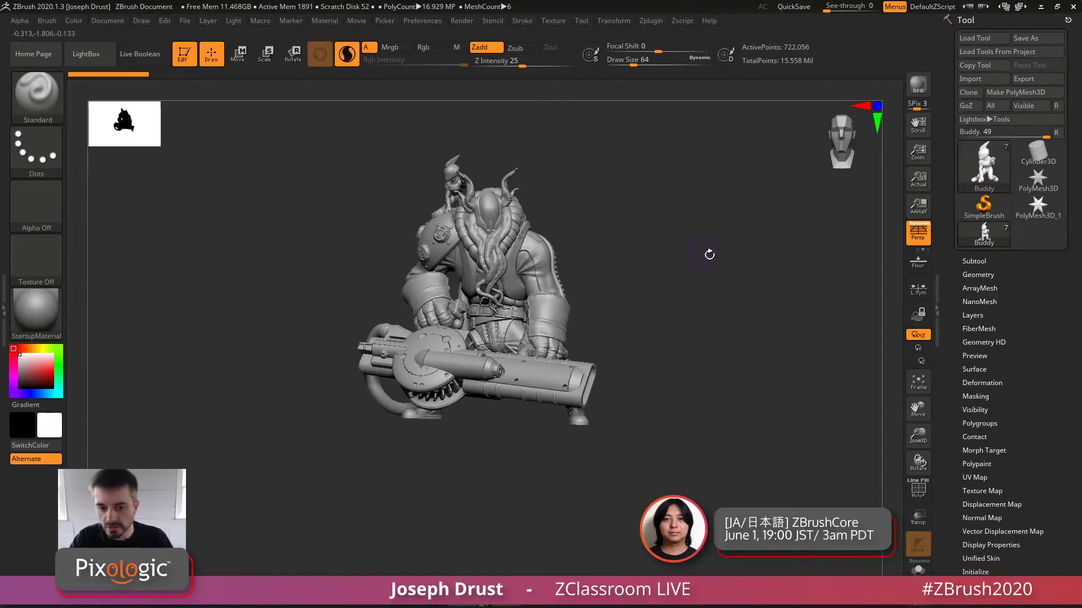
pyautogui.moveTo(709, 254); pyautogui.dragTo(707, 259)
# Isolate the Body Top subtool with Solo and examine its polygroups and underside with PolyFrame, turning PolyFrame off again
pyautogui.click(974, 261)
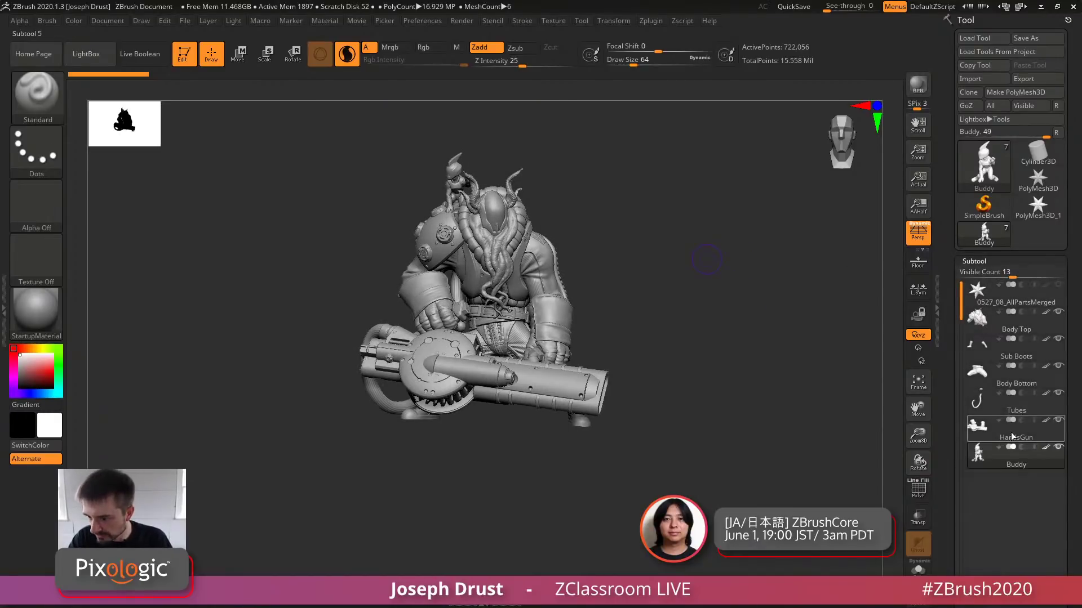
pyautogui.click(1017, 323)
pyautogui.click(918, 568)
pyautogui.keyDown('alt'); pyautogui.moveTo(847, 423); pyautogui.dragTo(962, 479); pyautogui.keyUp('alt')
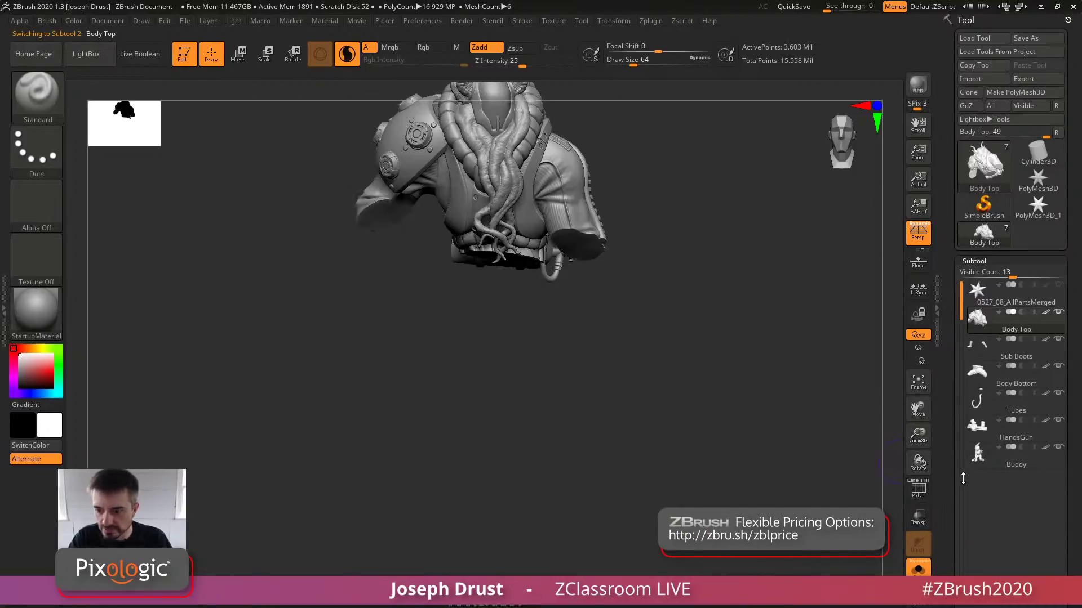
pyautogui.click(918, 489)
pyautogui.moveTo(772, 411); pyautogui.dragTo(854, 417)
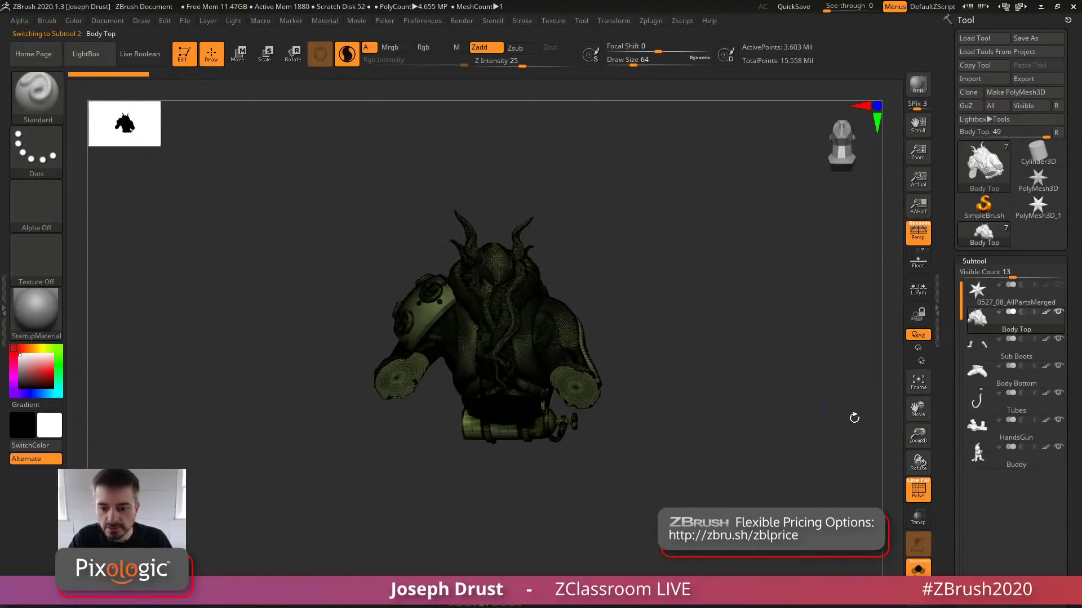
pyautogui.click(920, 490)
# Compare Sub Boots with Body Top in Solo mode and examine the cut surfaces at Body Top's arms and waist
pyautogui.press('Down')
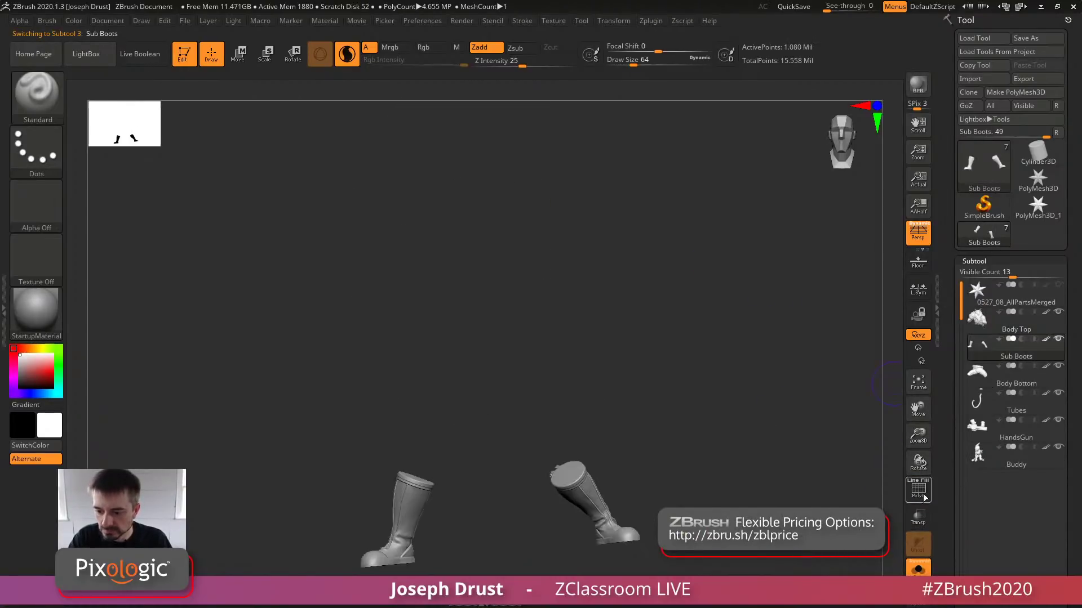
pyautogui.click(998, 326)
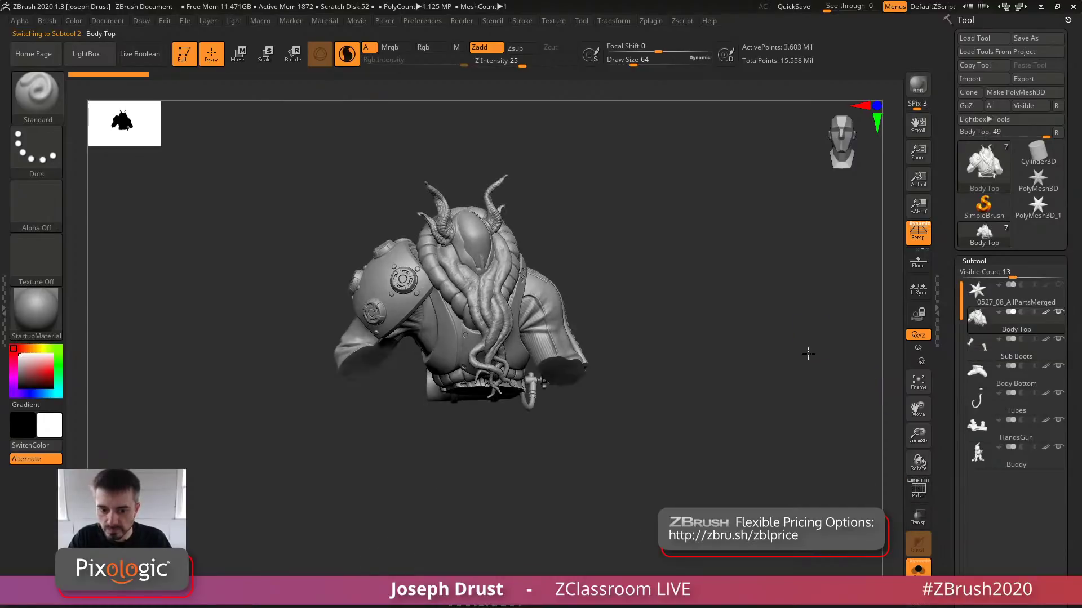
pyautogui.moveTo(808, 354); pyautogui.dragTo(726, 335)
pyautogui.click(921, 495)
pyautogui.click(921, 495)
pyautogui.click(912, 568)
pyautogui.click(919, 568)
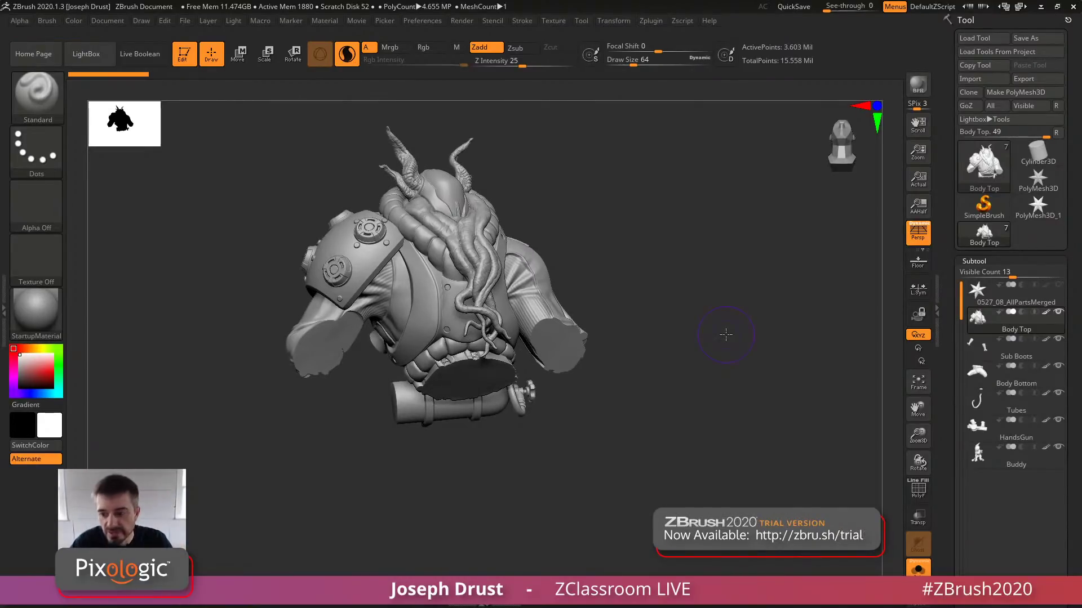
pyautogui.moveTo(799, 272); pyautogui.dragTo(746, 322)
# Step through the remaining isolated subtools to HandsGun and Buddy, examine each part, and turn off Solo
pyautogui.press('Down')
pyautogui.press('Down')
pyautogui.press('Down')
pyautogui.press('Down')
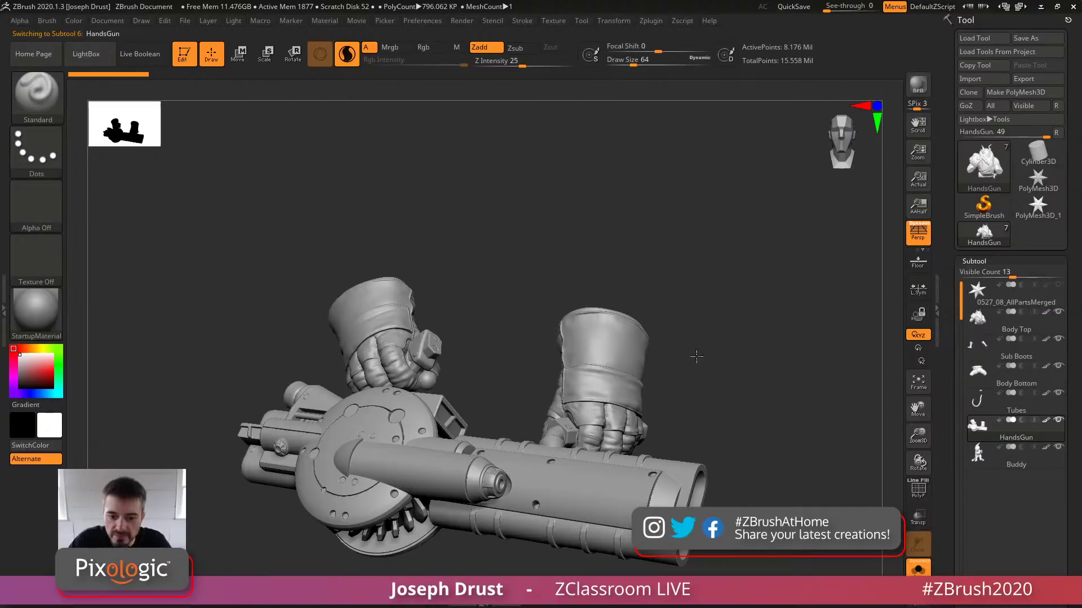
pyautogui.moveTo(696, 356); pyautogui.dragTo(641, 338)
pyautogui.press('Down')
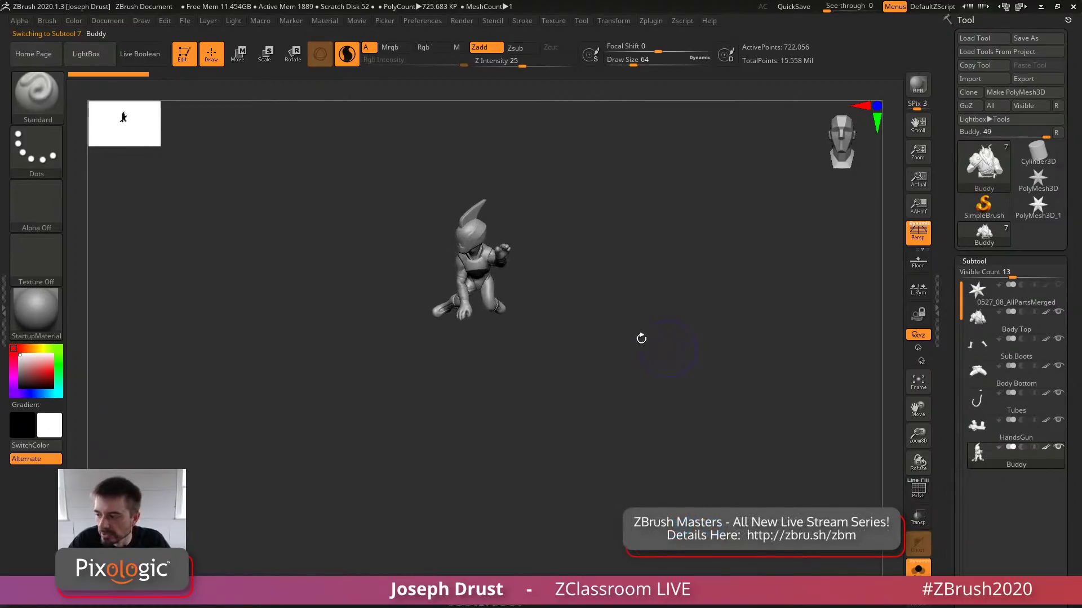
pyautogui.moveTo(519, 303); pyautogui.dragTo(634, 326)
pyautogui.click(918, 568)
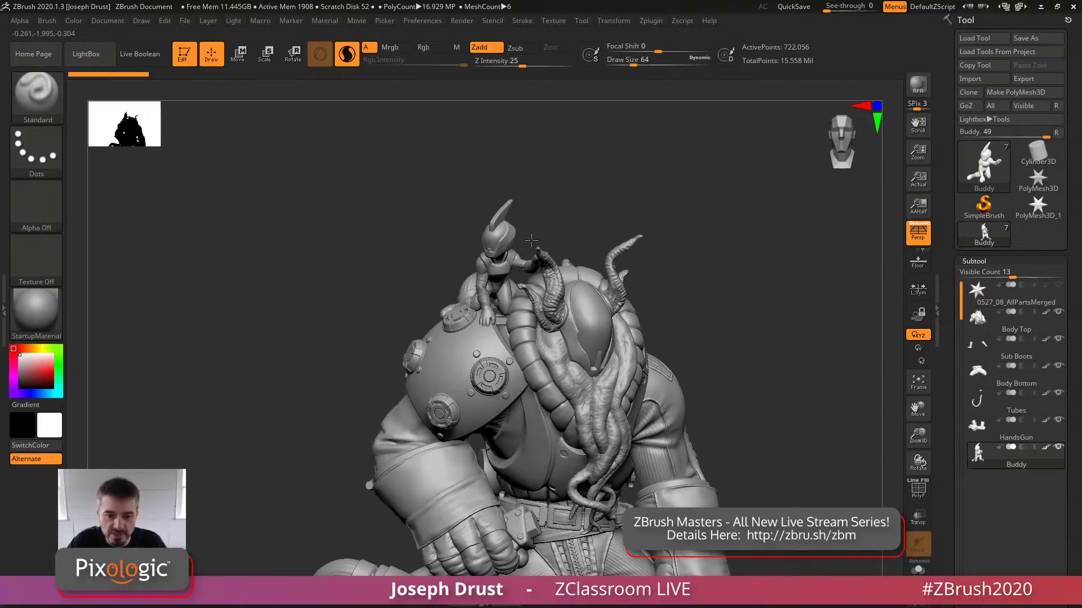
# Select Body Top, hide all other subtools, and examine the part from below, the front and the side
pyautogui.moveTo(531, 241); pyautogui.dragTo(767, 406)
pyautogui.keyDown('alt'); pyautogui.moveTo(717, 287); pyautogui.dragTo(717, 291); pyautogui.keyUp('alt')
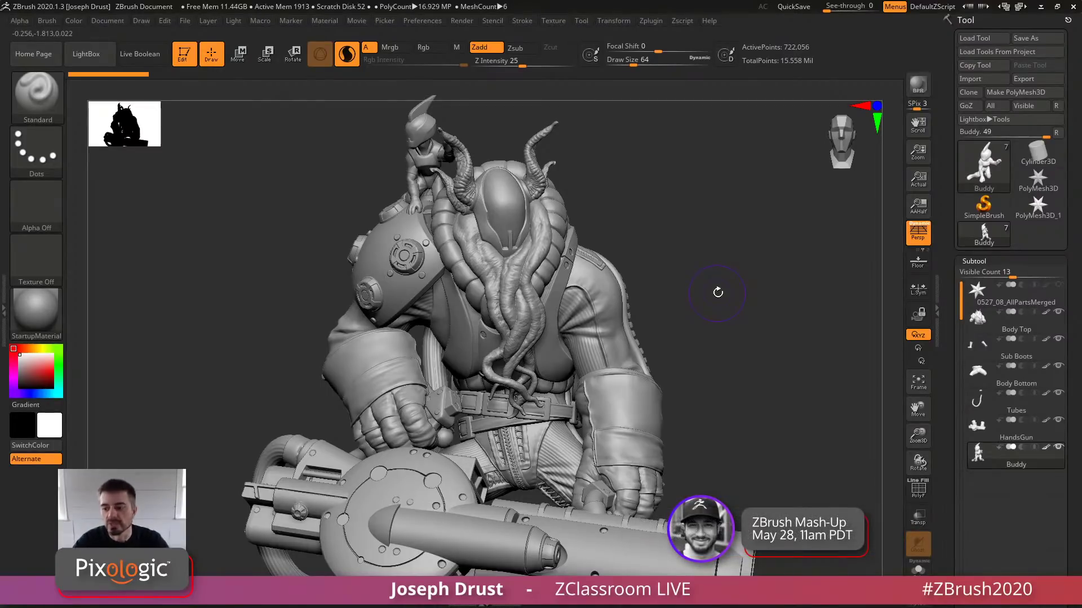
pyautogui.click(1054, 318)
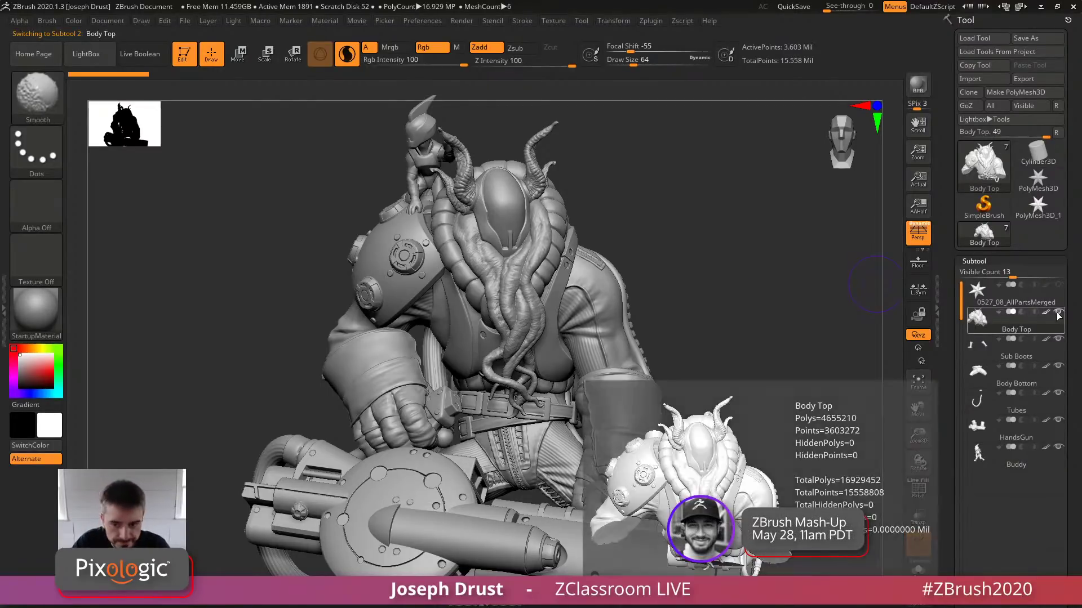
pyautogui.keyDown('shift'); pyautogui.click(1057, 316); pyautogui.keyUp('shift')
pyautogui.moveTo(773, 403); pyautogui.dragTo(748, 329)
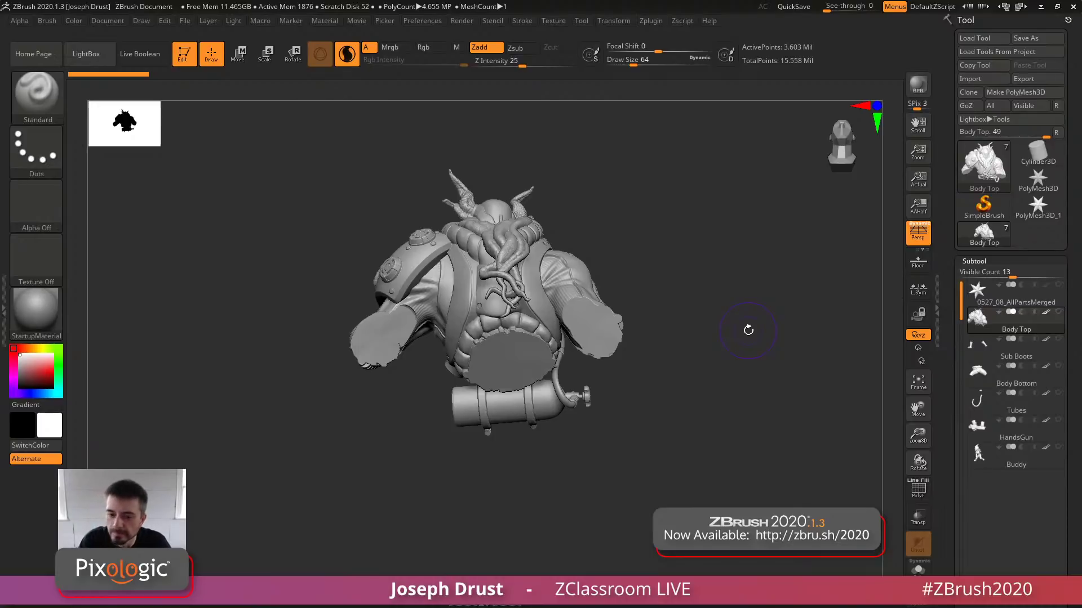
pyautogui.moveTo(717, 222); pyautogui.dragTo(717, 290)
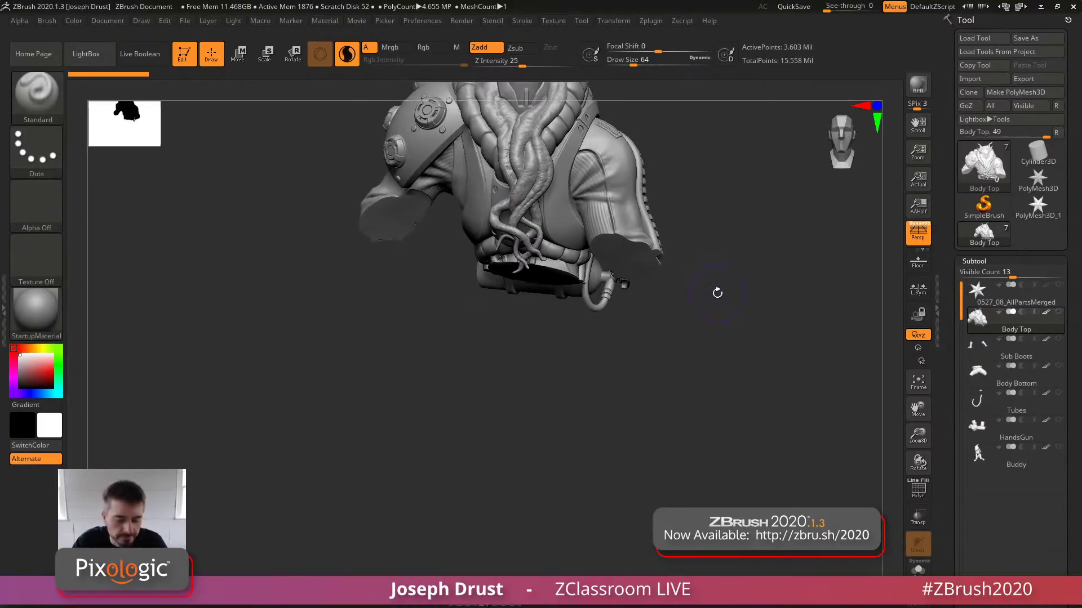
pyautogui.moveTo(772, 261); pyautogui.dragTo(775, 367)
pyautogui.moveTo(742, 365); pyautogui.dragTo(742, 365)
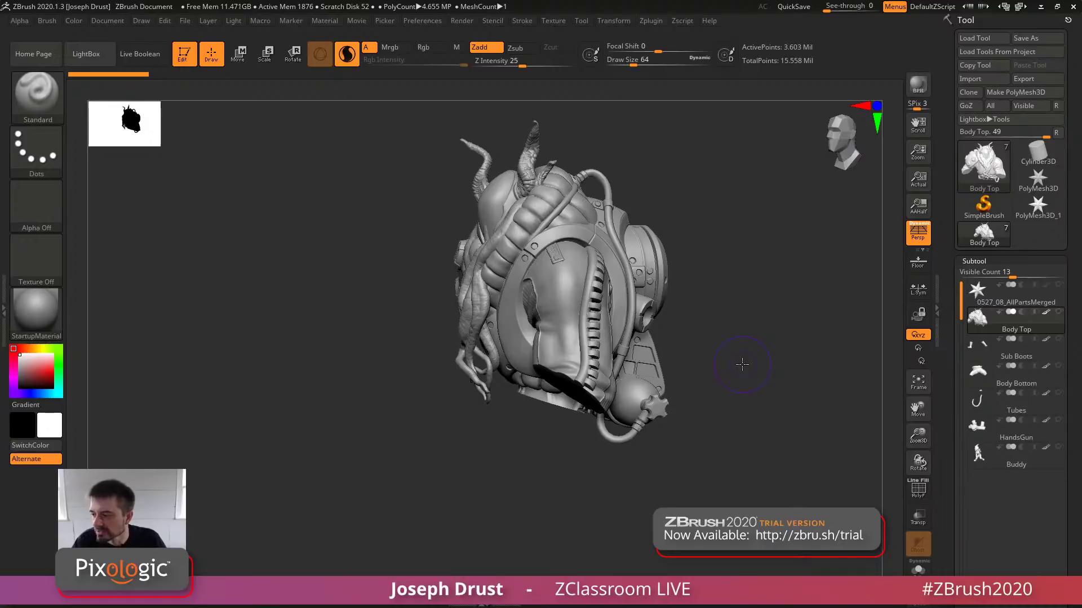
pyautogui.moveTo(742, 365); pyautogui.dragTo(764, 337)
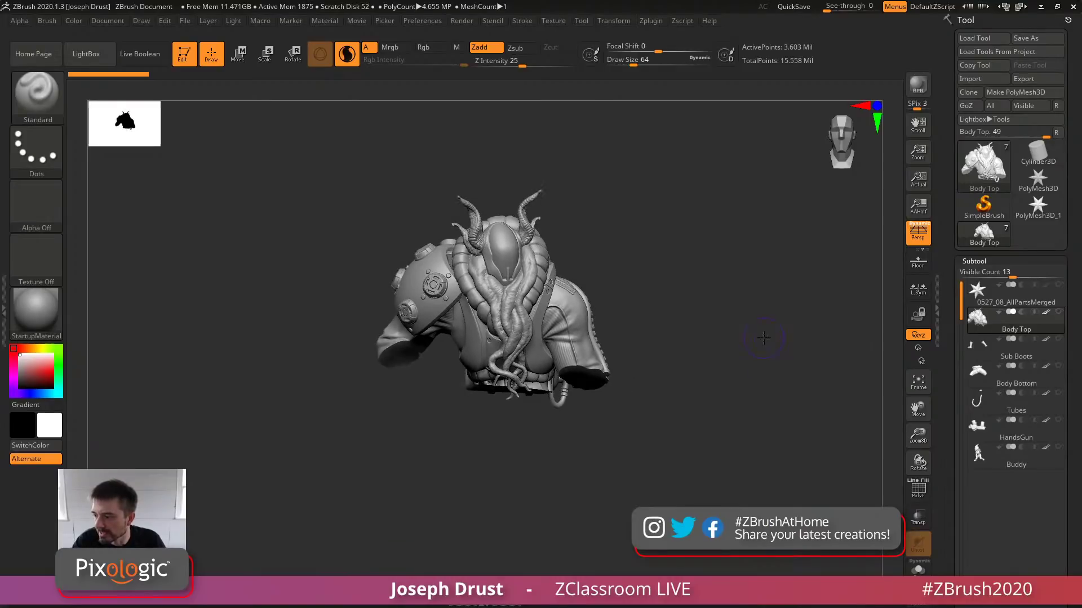
# Make Sub Boots, Body Bottom, Tubes, HandsGun and Buddy visible again alongside Body Top, with HandsGun as the active subtool
pyautogui.moveTo(1062, 315)
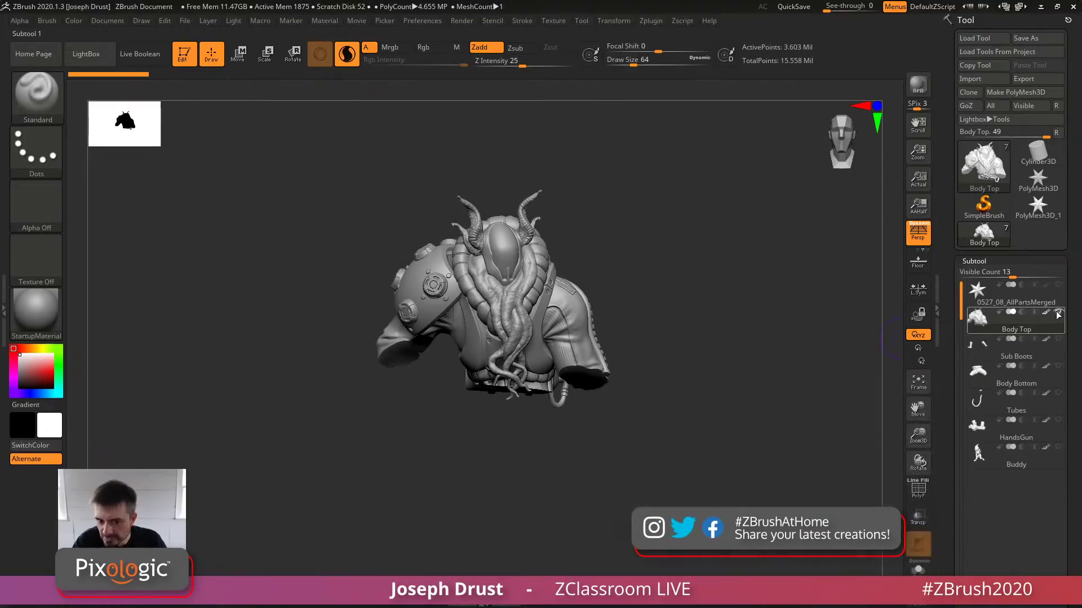
pyautogui.click(1039, 354)
pyautogui.click(1058, 339)
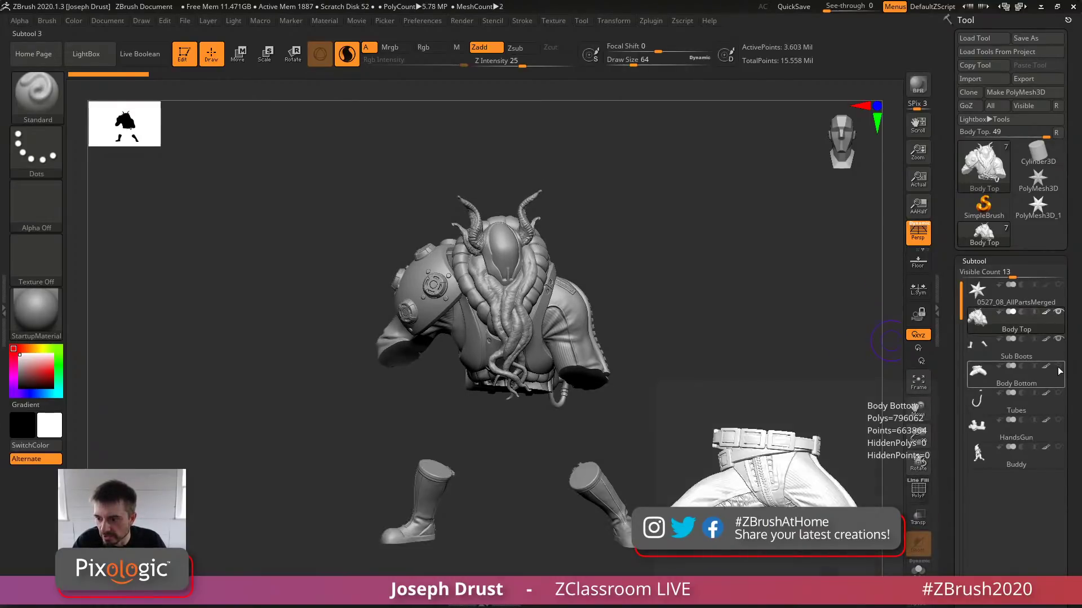
pyautogui.click(1058, 366)
pyautogui.click(1058, 393)
pyautogui.click(1058, 421)
pyautogui.click(1059, 441)
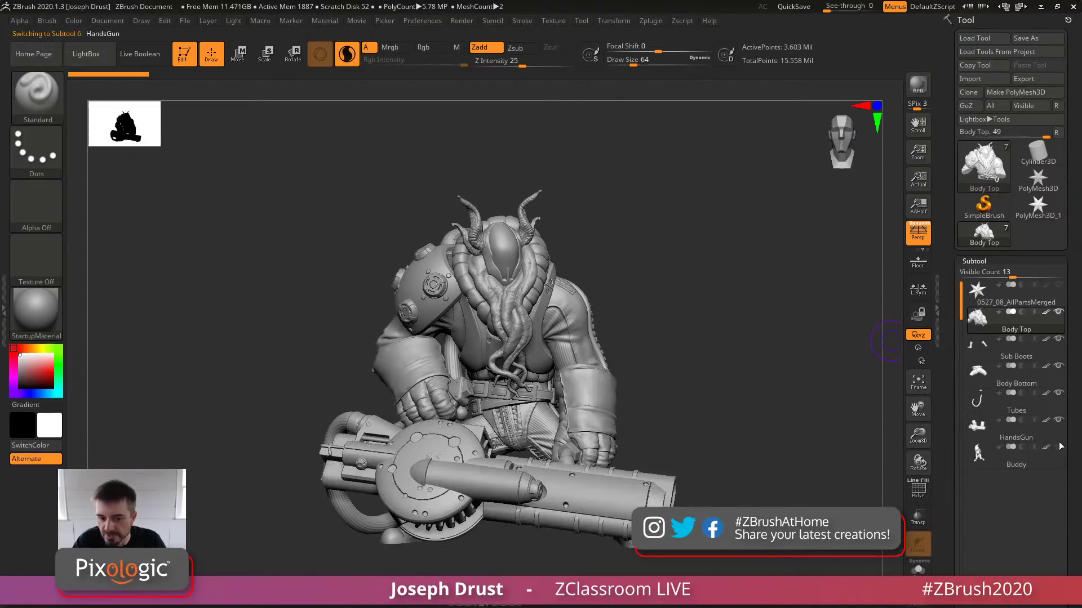
pyautogui.click(1058, 446)
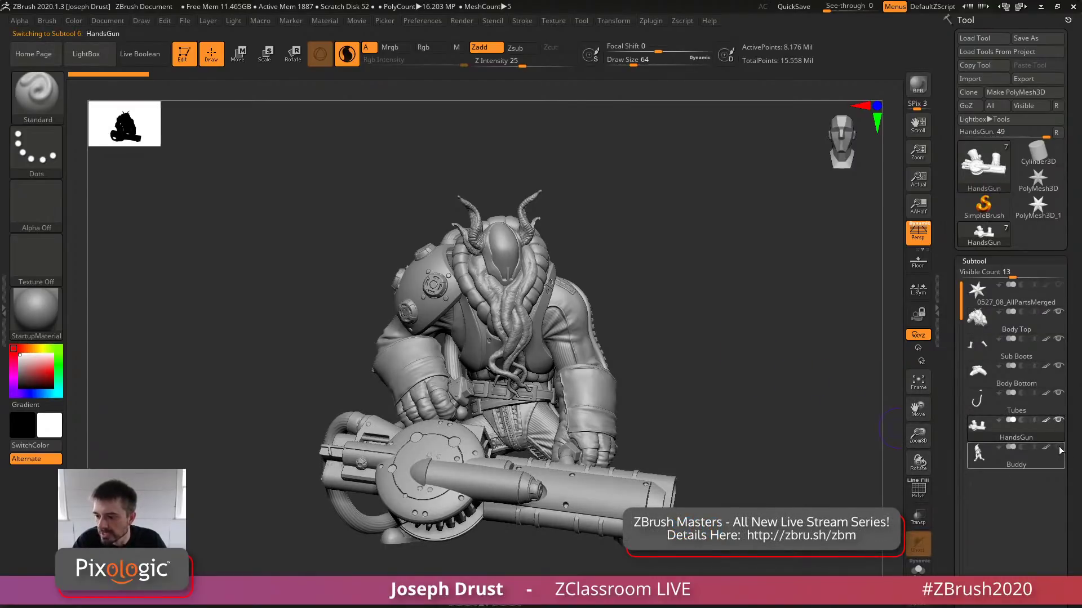
pyautogui.moveTo(769, 343); pyautogui.dragTo(769, 342)
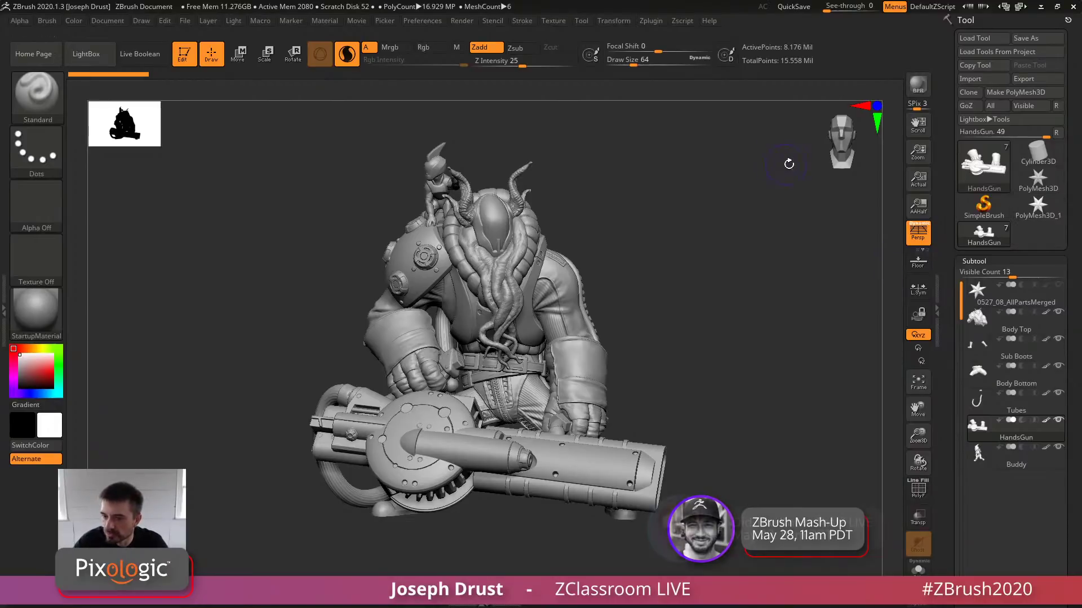
# Open the Scale Master plugin's options
pyautogui.click(657, 23)
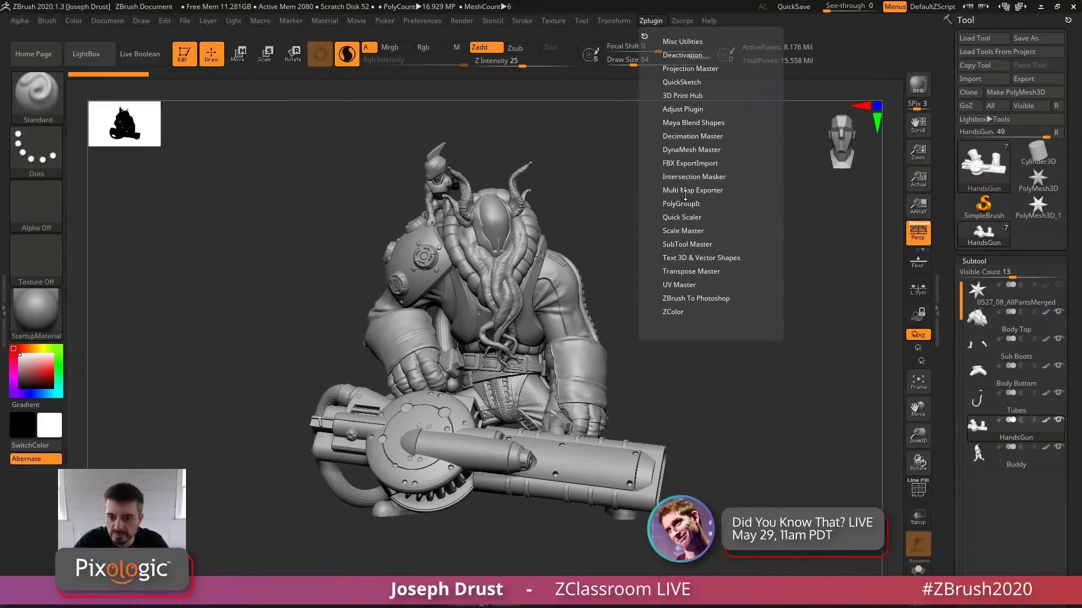
pyautogui.click(691, 232)
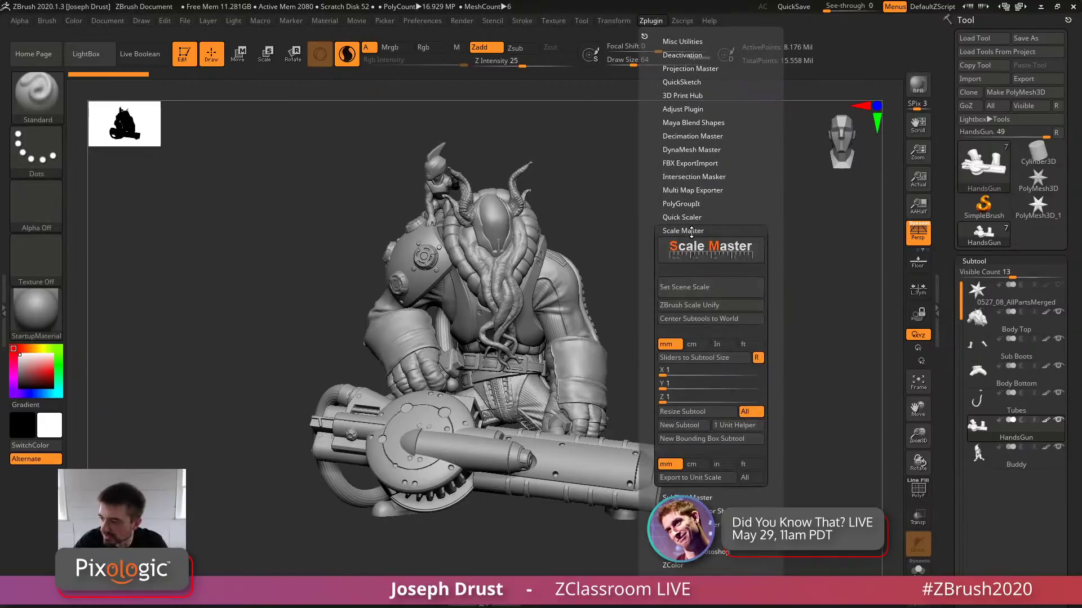
# Set the scene scale from the HandsGun subtool using the 1965.43 x 1154.46 x 1171.81 mm option
pyautogui.moveTo(733, 202); pyautogui.dragTo(740, 183)
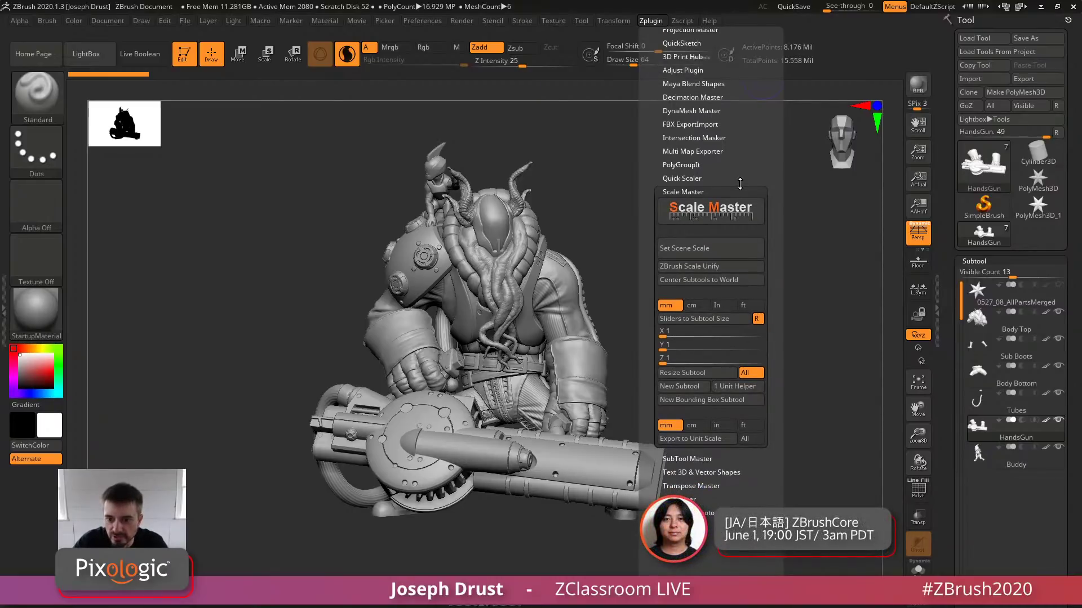
pyautogui.click(690, 251)
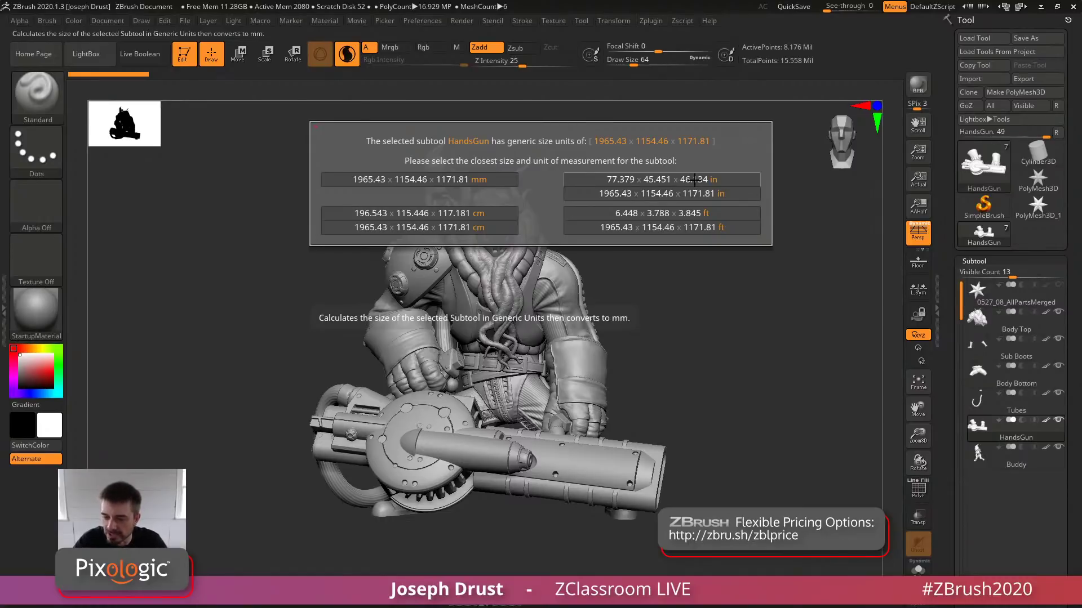
pyautogui.click(433, 179)
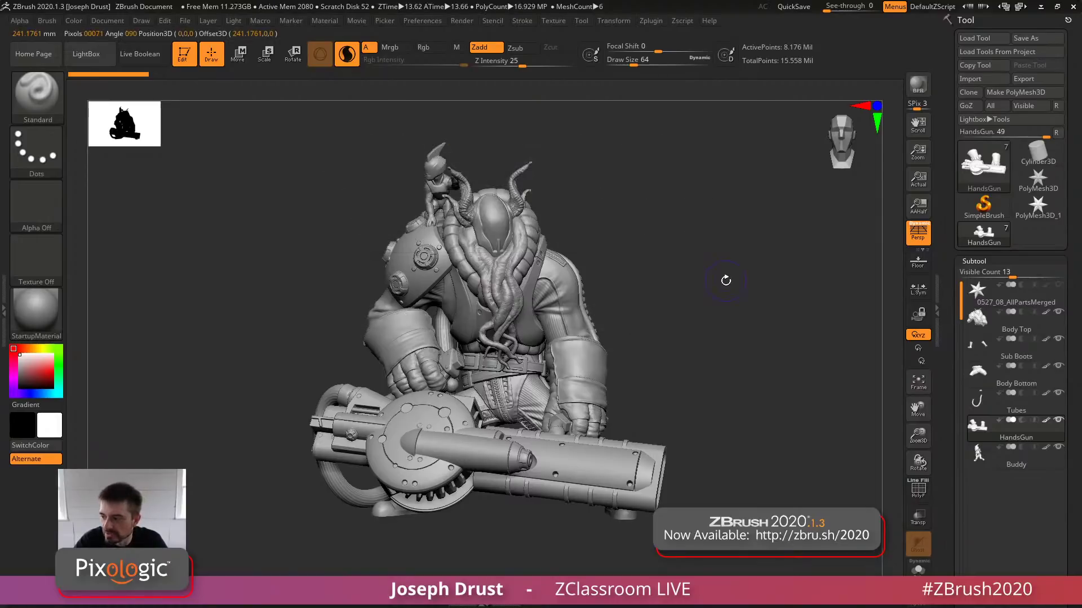
pyautogui.click(648, 21)
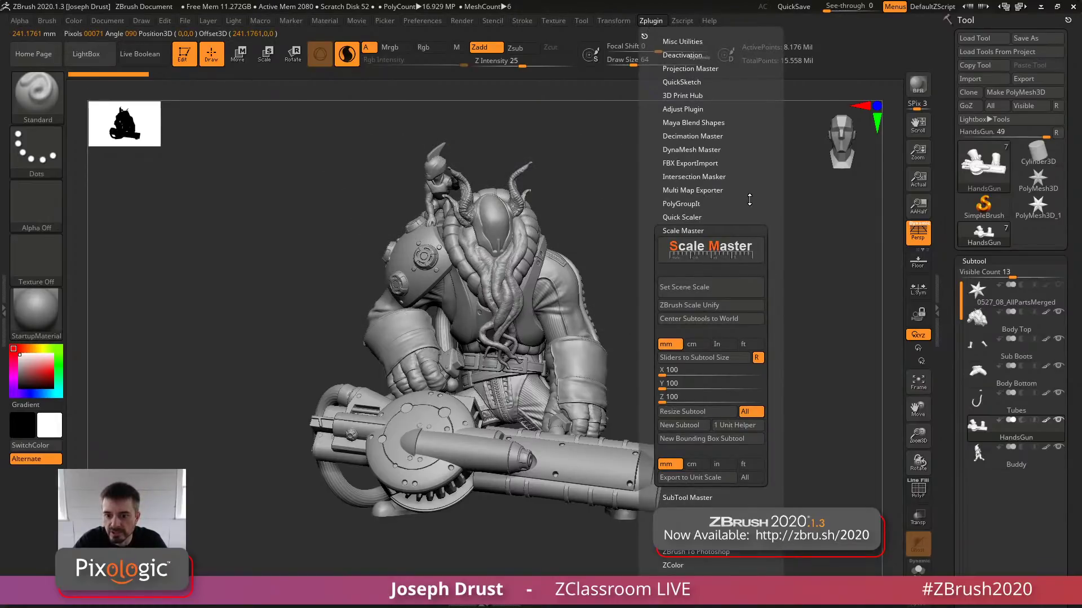
pyautogui.scroll(-2, 735, 122)
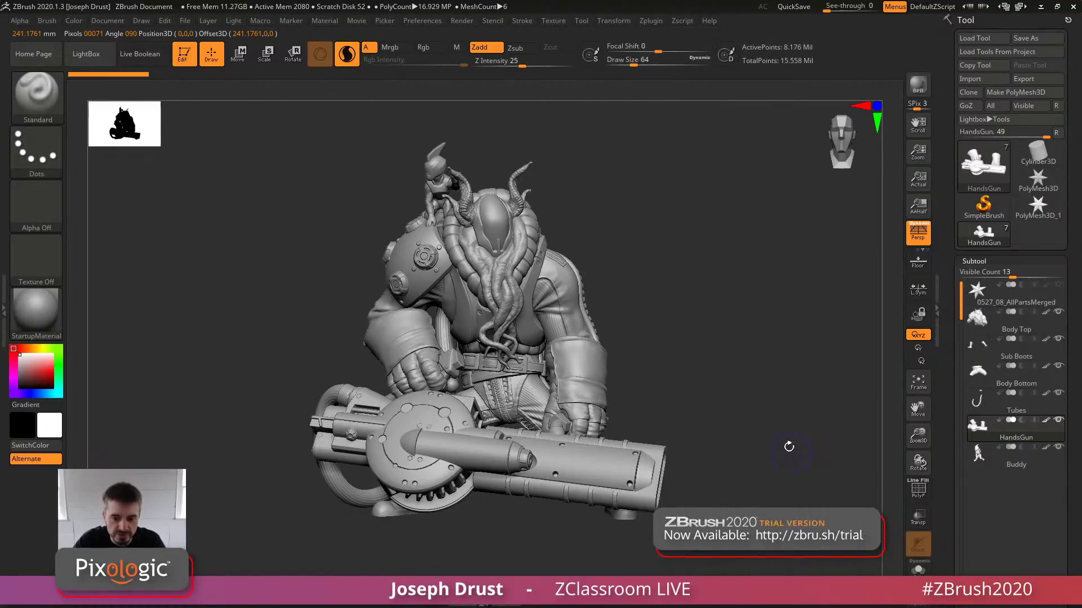
# Turn off perspective, then show and select the star-shaped 0527_08_AllPartsMerged subtool
pyautogui.press('p')
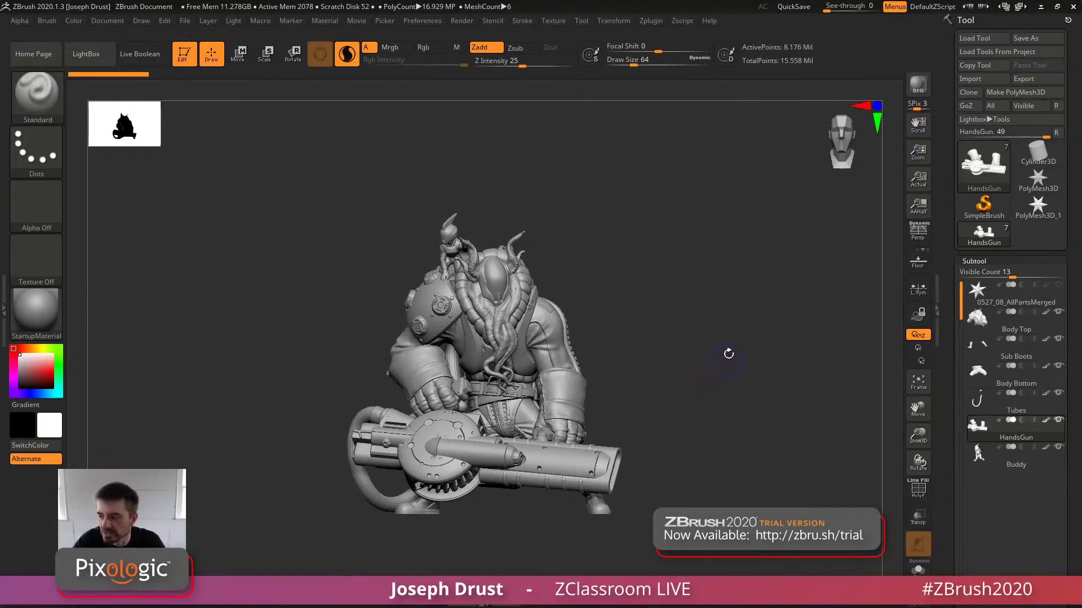
pyautogui.moveTo(731, 352); pyautogui.dragTo(714, 253)
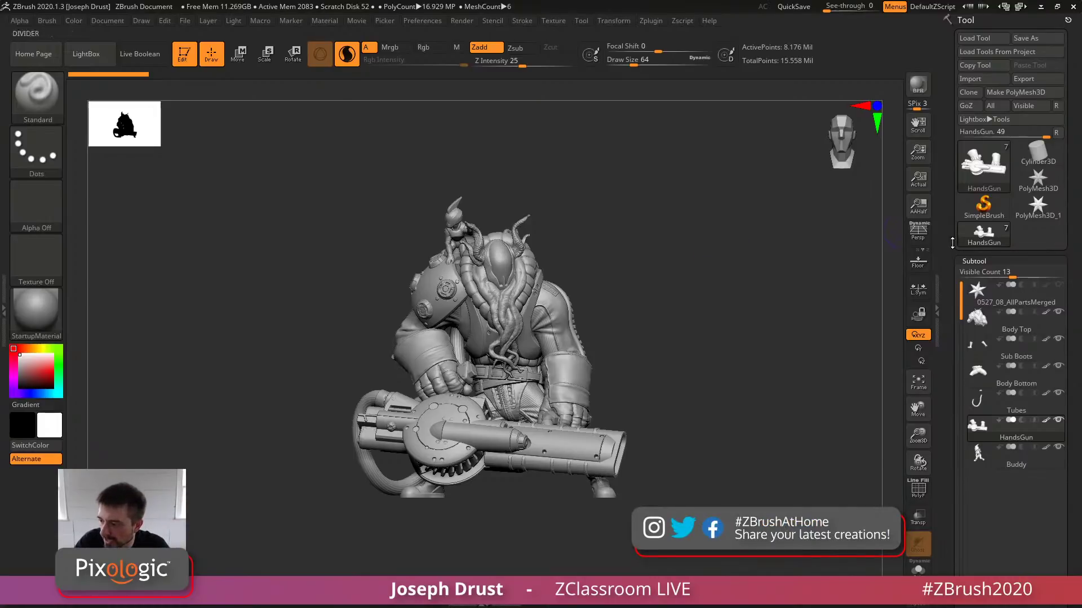
pyautogui.click(1058, 286)
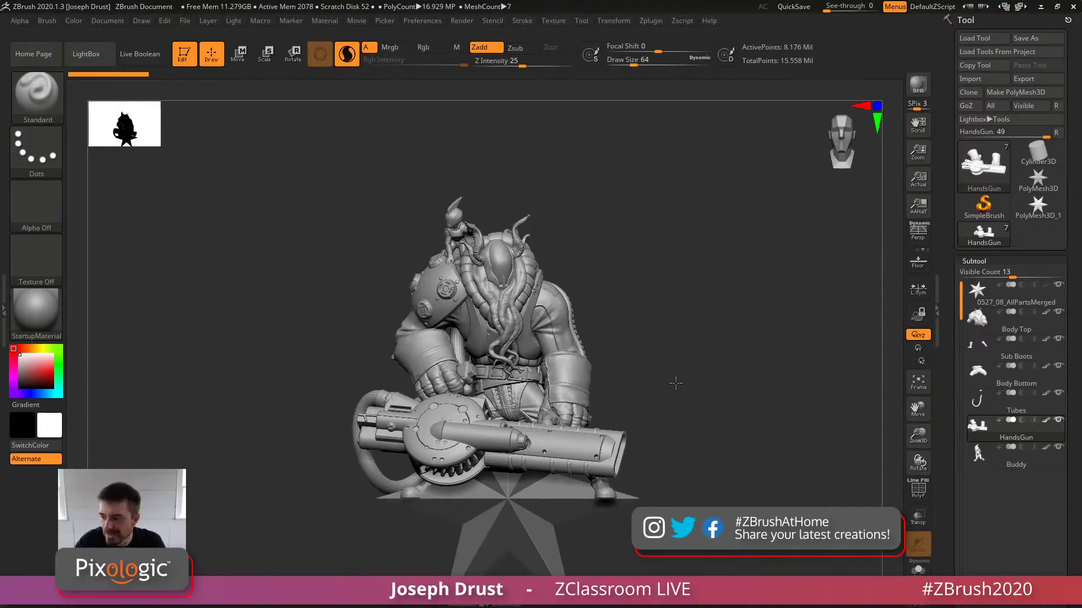
pyautogui.moveTo(678, 381); pyautogui.dragTo(696, 304)
pyautogui.moveTo(1012, 302)
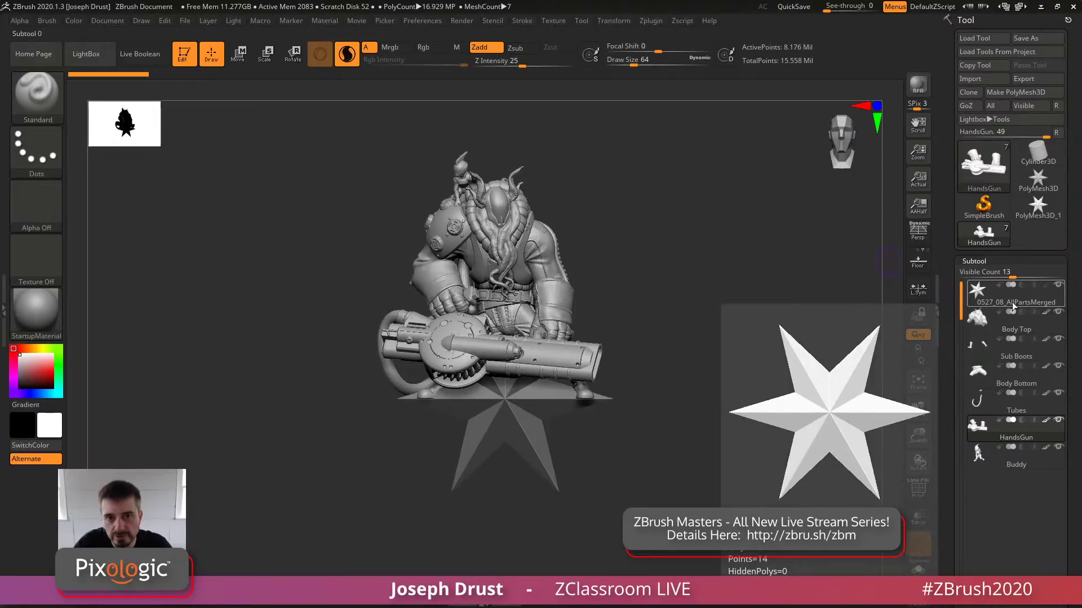
pyautogui.click(1012, 302)
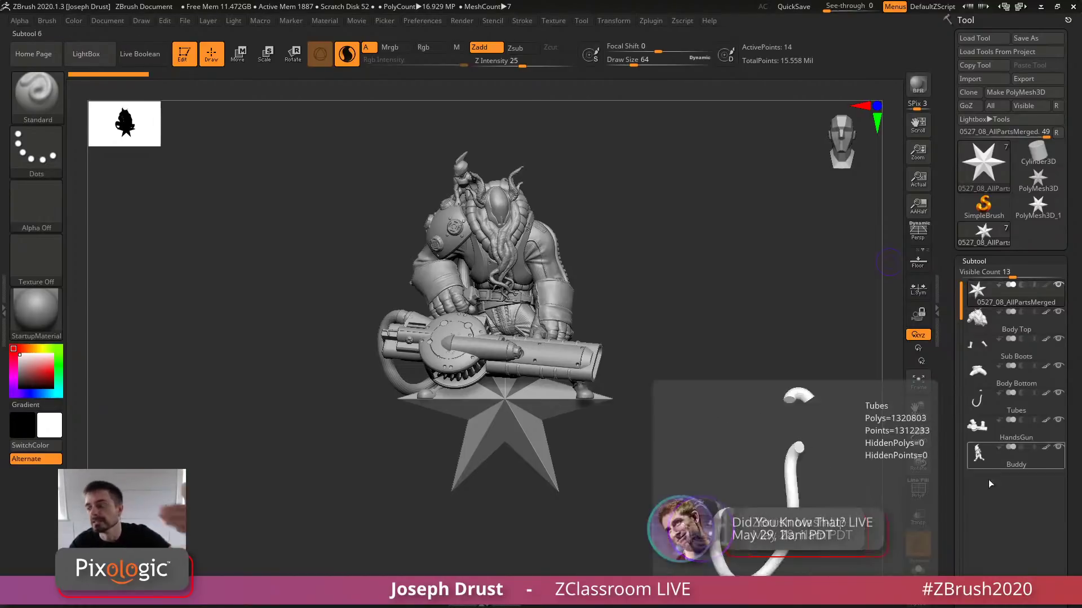
# Move the star subtool upward along its vertical axis by about 1.1 units
pyautogui.click(246, 60)
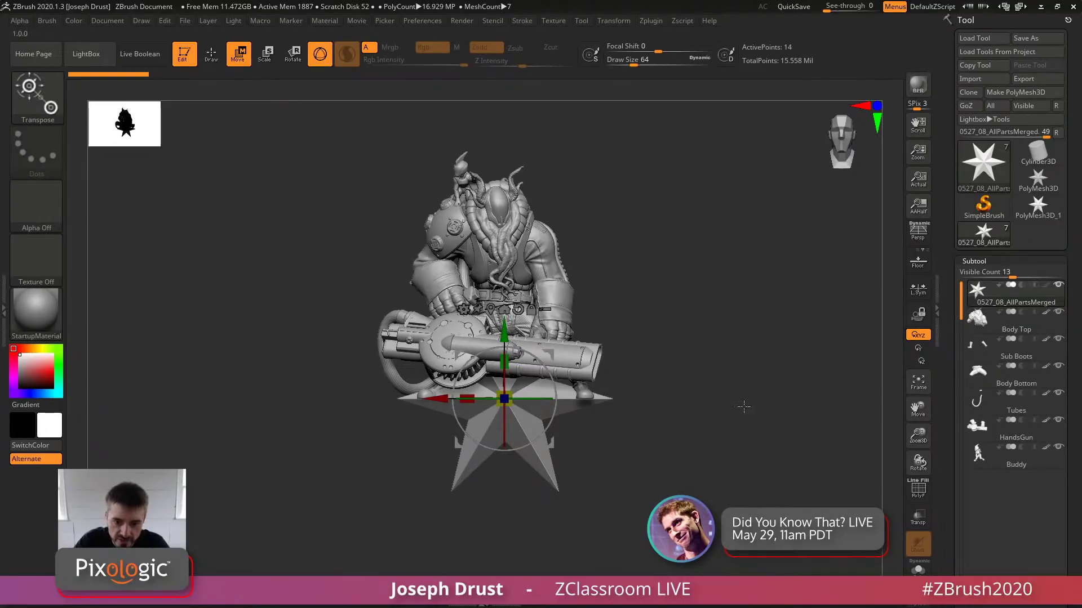
pyautogui.moveTo(744, 405); pyautogui.dragTo(692, 407)
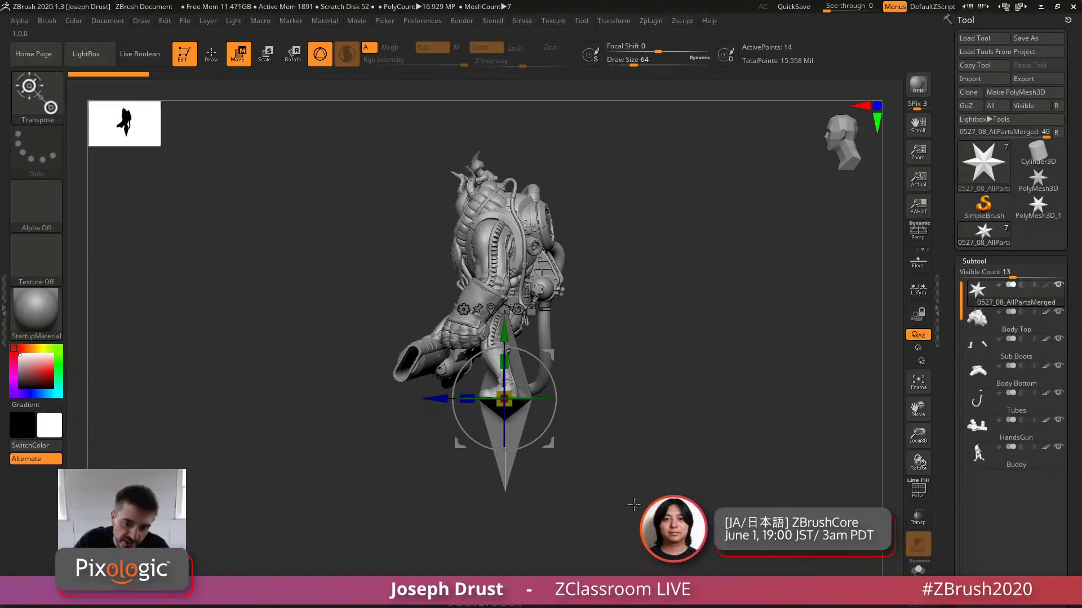
pyautogui.moveTo(792, 419); pyautogui.dragTo(803, 419)
pyautogui.moveTo(514, 391); pyautogui.dragTo(505, 397)
pyautogui.moveTo(497, 334); pyautogui.dragTo(497, 214)
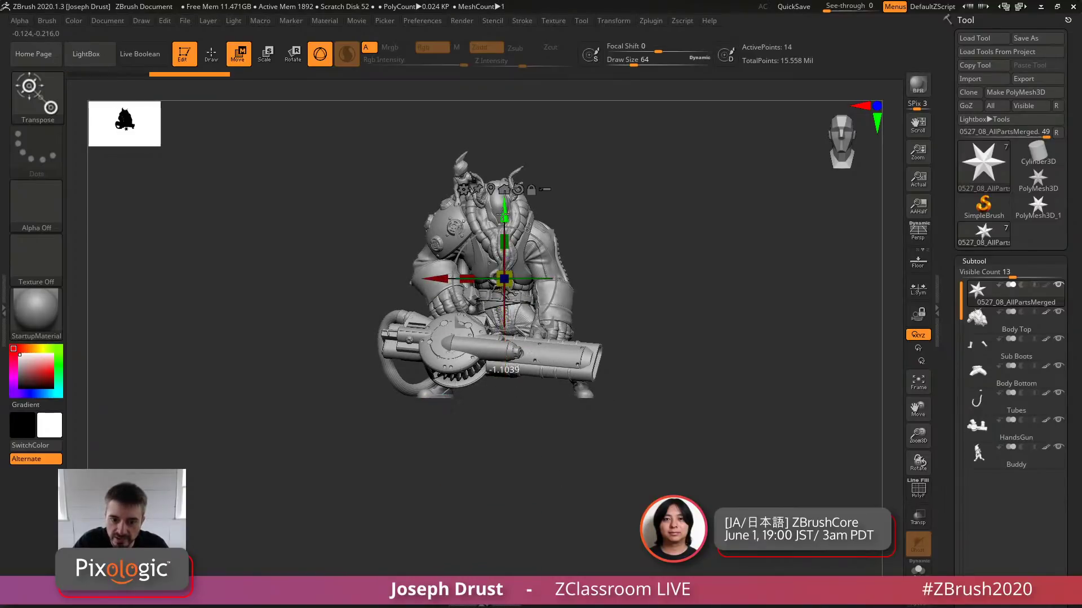
pyautogui.moveTo(688, 299); pyautogui.dragTo(737, 305)
# Select the Body Top subtool in Draw mode and hide the star subtool
pyautogui.click(1040, 310)
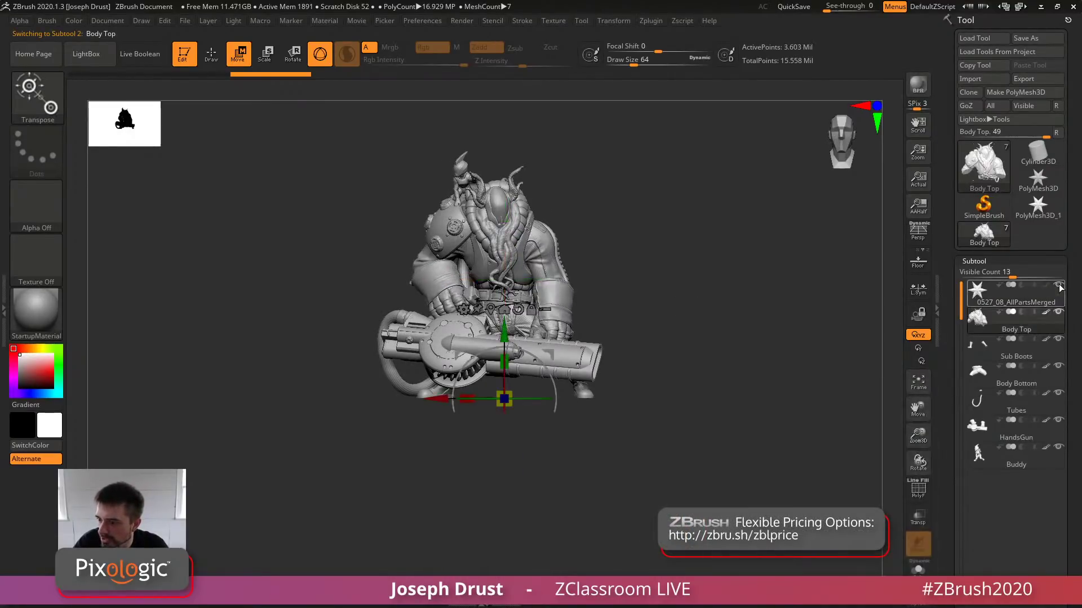
pyautogui.keyDown('alt'); pyautogui.moveTo(724, 270); pyautogui.dragTo(744, 290); pyautogui.keyUp('alt')
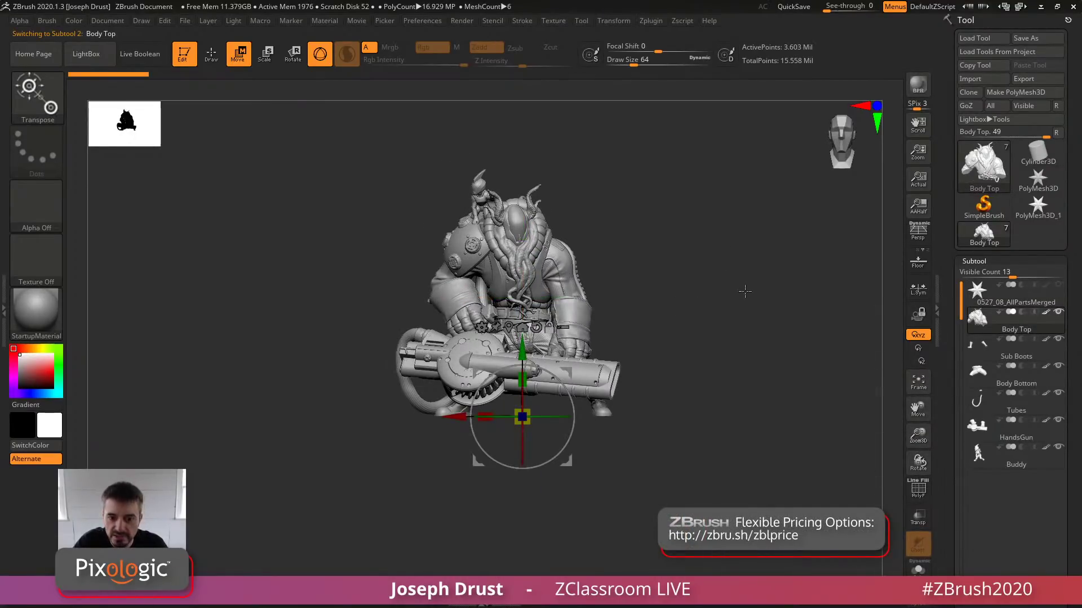
pyautogui.click(211, 53)
# Create a new bounding box subtool around the visible figure with Scale Master
pyautogui.click(658, 22)
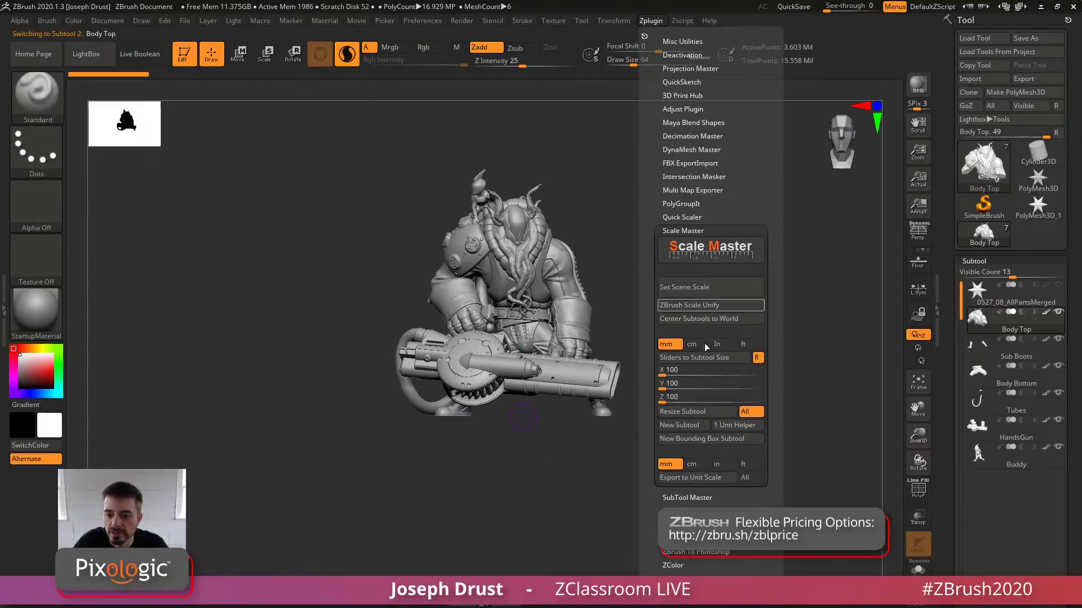
pyautogui.click(719, 440)
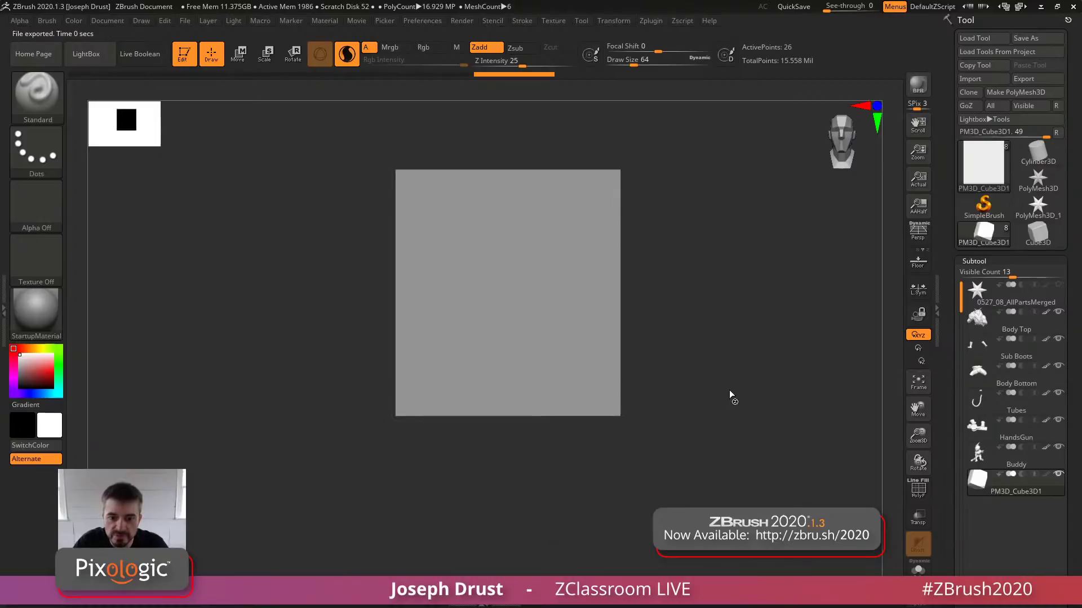
pyautogui.keyDown('alt'); pyautogui.moveTo(779, 373); pyautogui.dragTo(771, 394); pyautogui.keyUp('alt')
pyautogui.moveTo(757, 439)
pyautogui.mouseDown()
pyautogui.moveTo(744, 406)
pyautogui.moveTo(747, 297)
pyautogui.mouseUp()
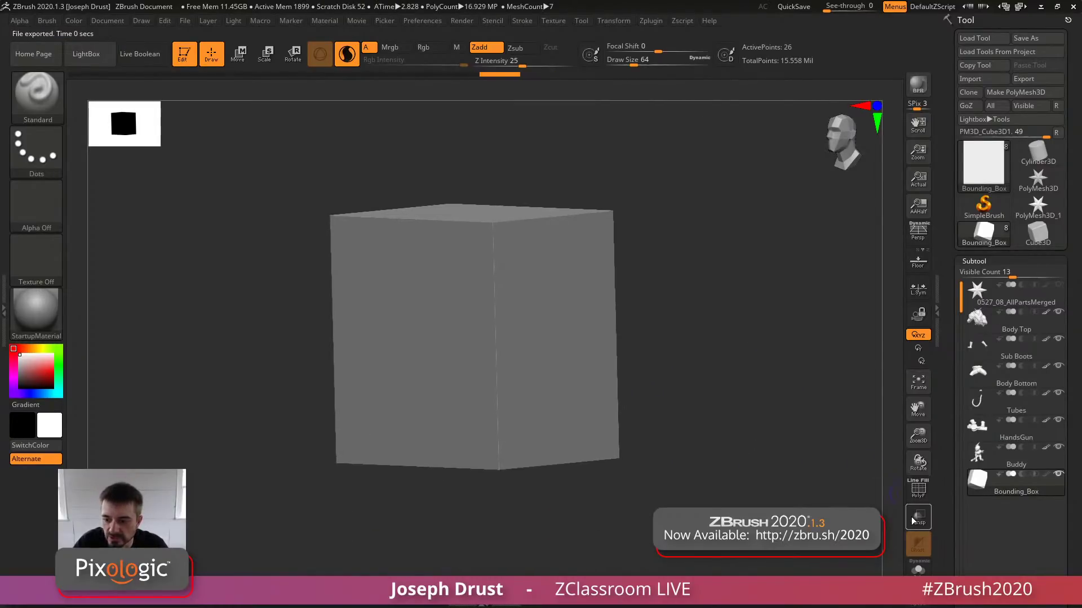
# Check the figure inside the bounding box with transparency, switching Ghost off
pyautogui.click(915, 518)
pyautogui.moveTo(739, 417)
pyautogui.keyDown('shift'); pyautogui.mouseDown()
pyautogui.moveTo(780, 406)
pyautogui.moveTo(745, 400)
pyautogui.moveTo(791, 400)
pyautogui.moveTo(770, 391)
pyautogui.moveTo(821, 391)
pyautogui.moveTo(725, 391)
pyautogui.moveTo(845, 401)
pyautogui.mouseUp(); pyautogui.keyUp('shift')
pyautogui.click(922, 554)
pyautogui.click(918, 521)
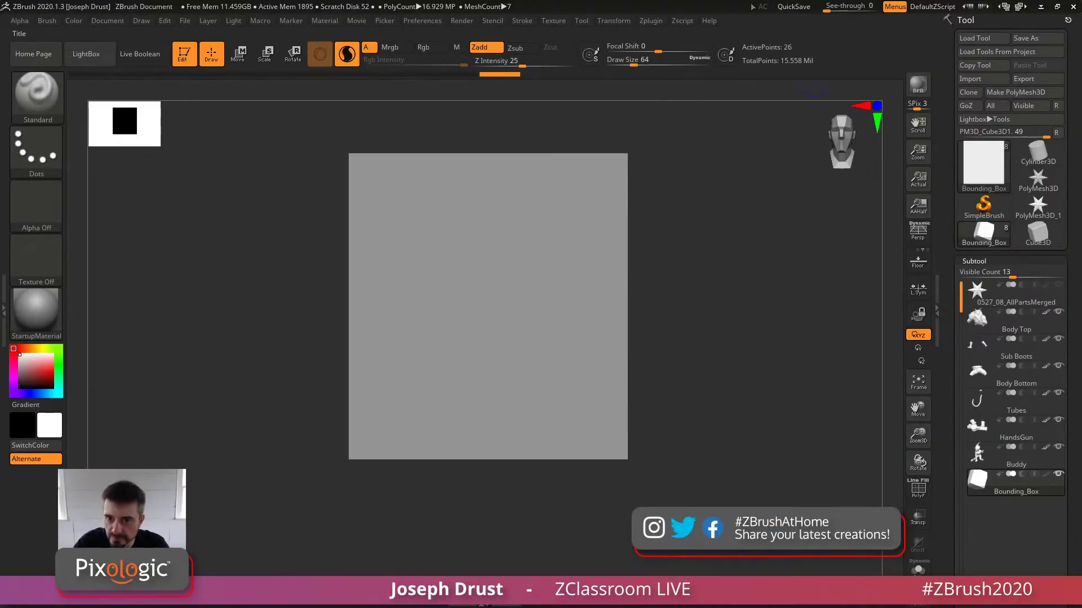
# Load the bounding box size in inches into Scale Master, set Y to 8, and resize all subtools
pyautogui.click(651, 22)
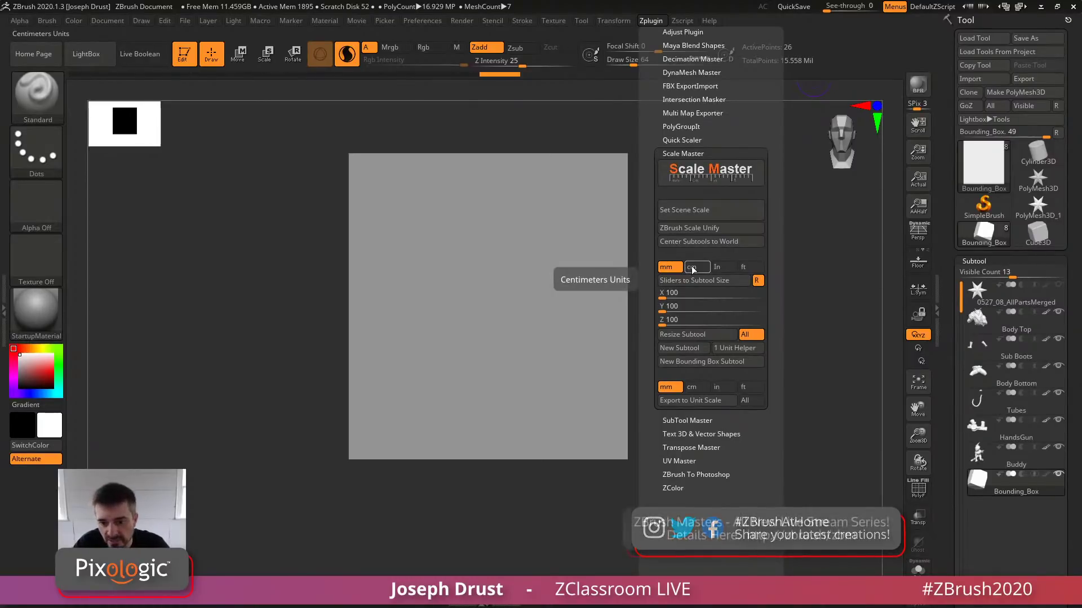
pyautogui.click(717, 267)
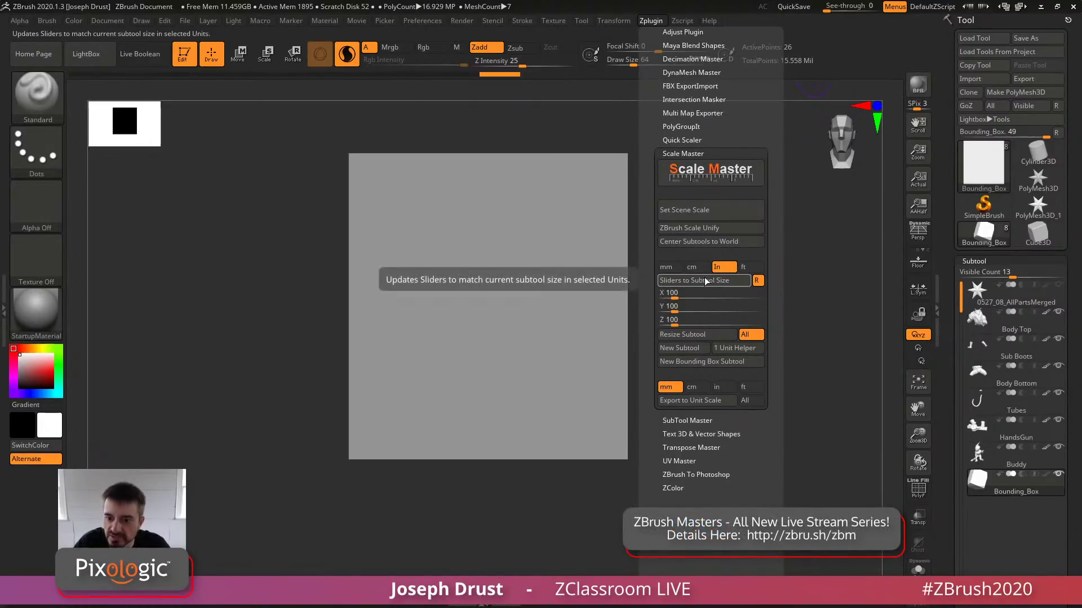
pyautogui.click(707, 281)
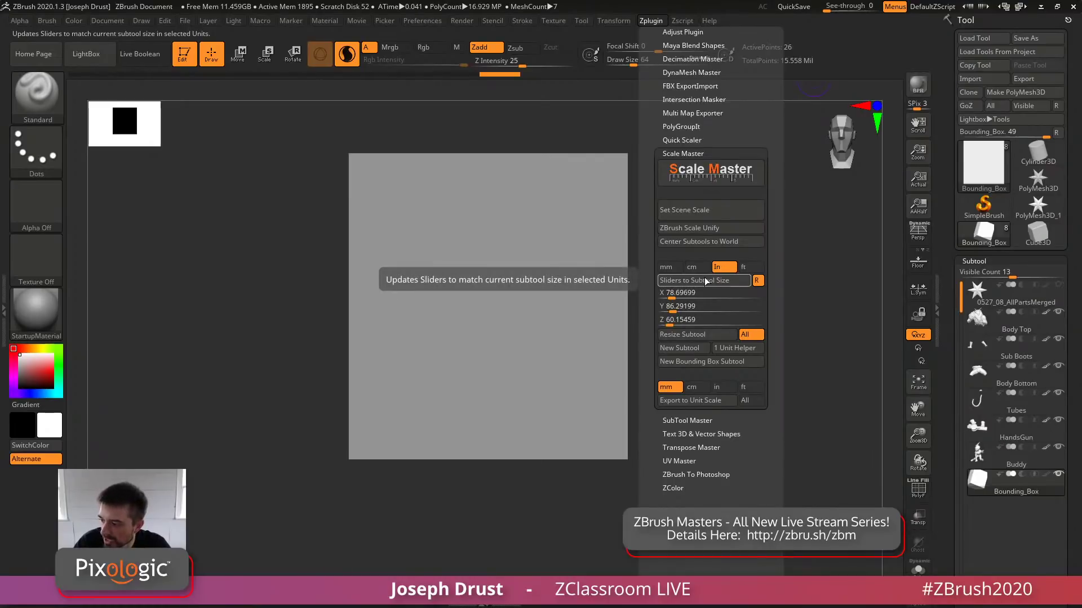
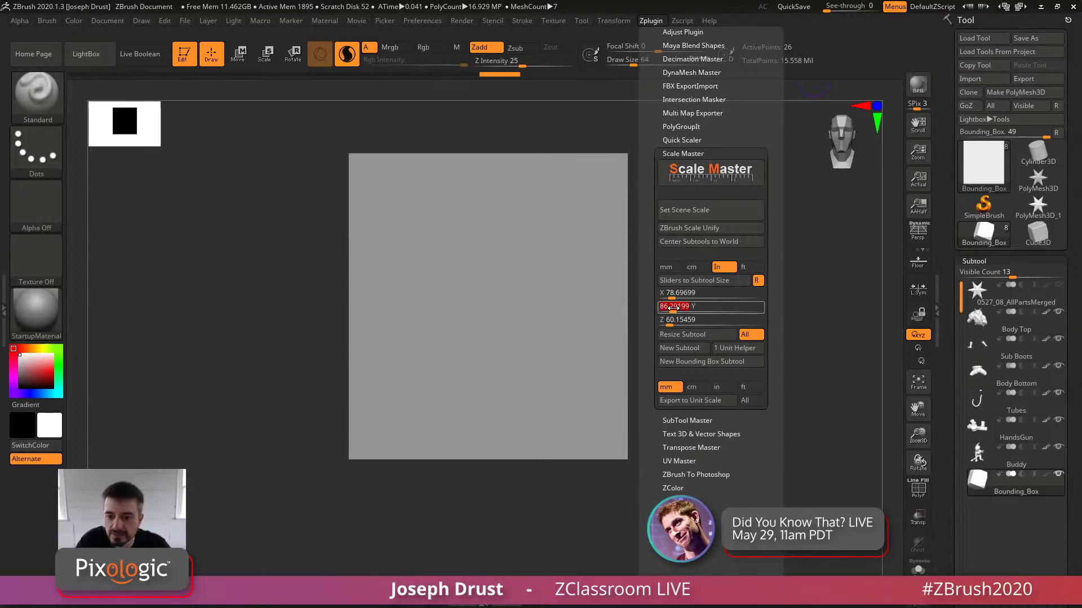
pyautogui.write('8')
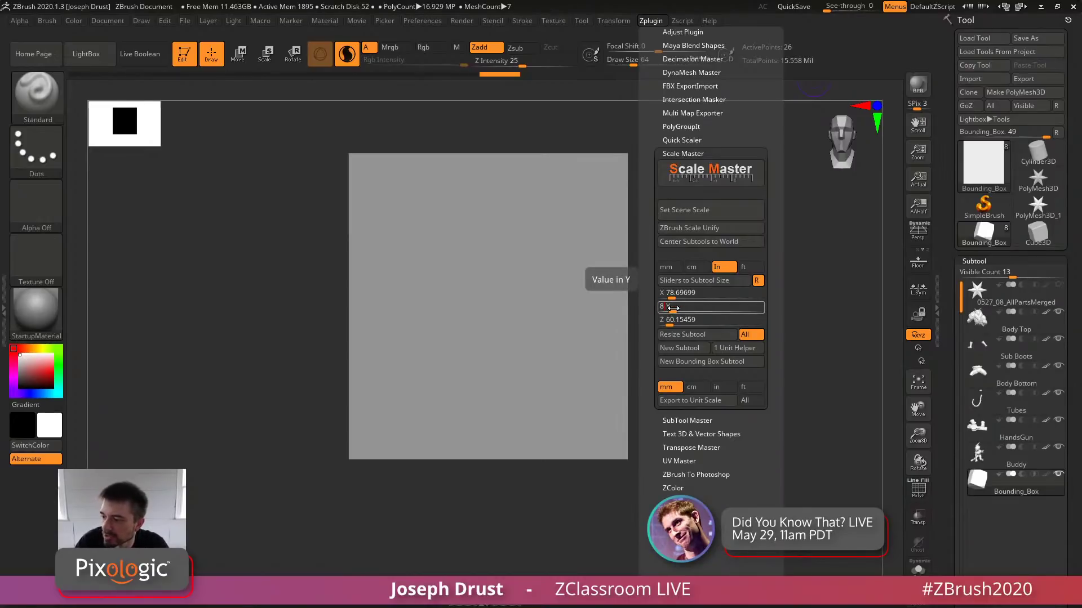
pyautogui.press('Return')
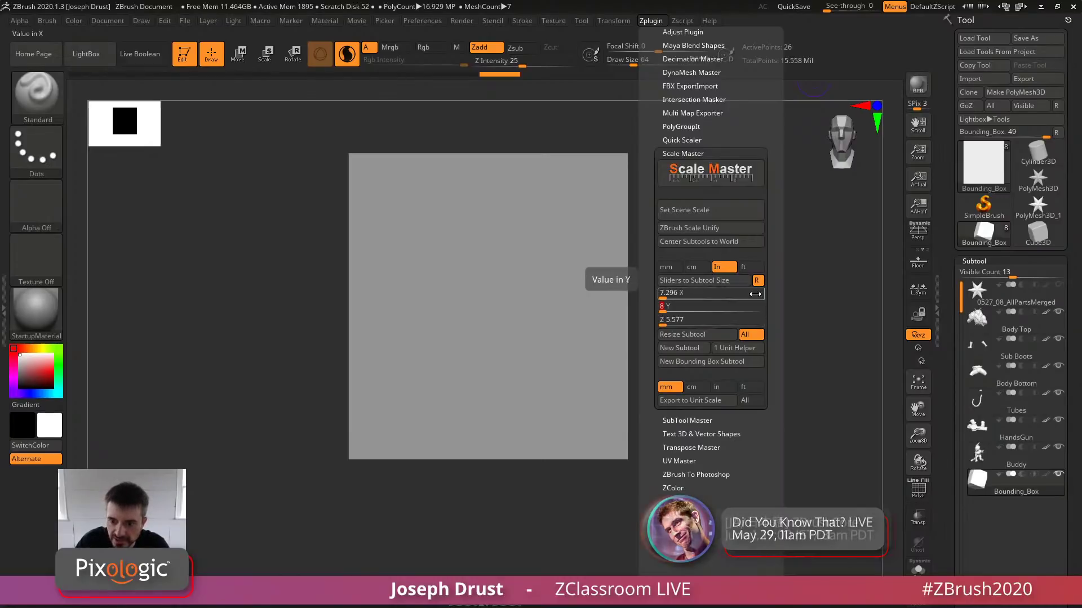
pyautogui.click(711, 335)
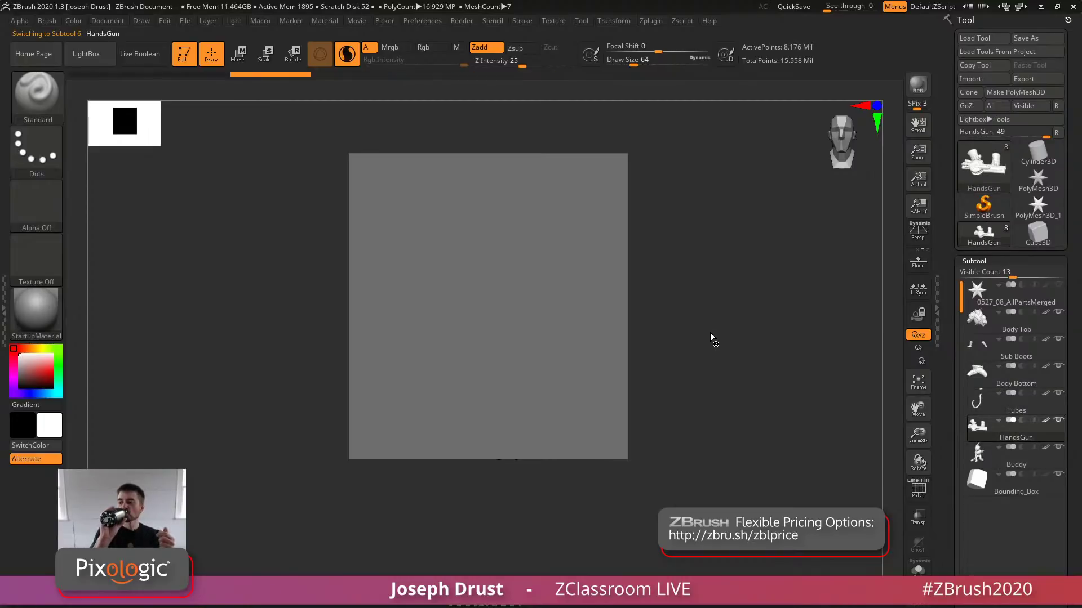
# Frame the resized bounding box and turn on transparency with Ghost off to reveal the figure inside
pyautogui.keyDown('alt'); pyautogui.click(709, 332); pyautogui.keyUp('alt')
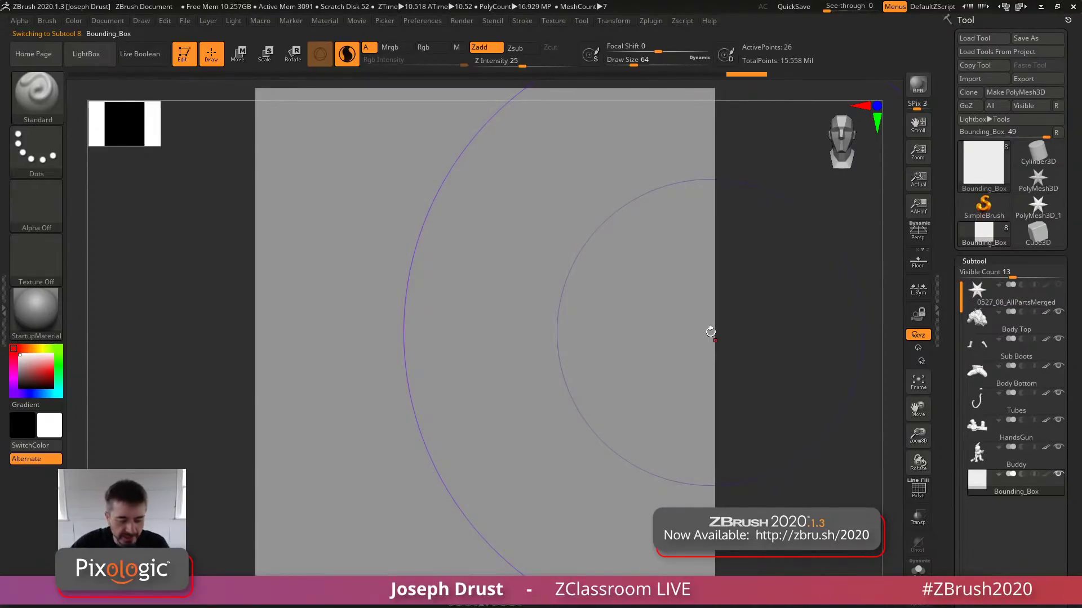
pyautogui.press('f')
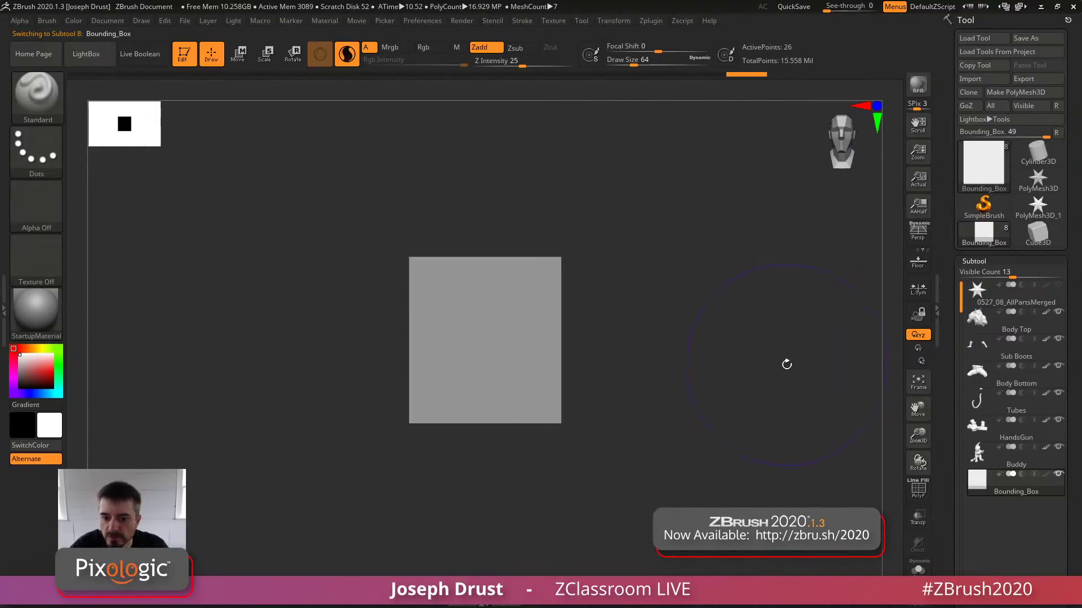
pyautogui.keyDown('alt'); pyautogui.moveTo(786, 364); pyautogui.dragTo(792, 370); pyautogui.keyUp('alt')
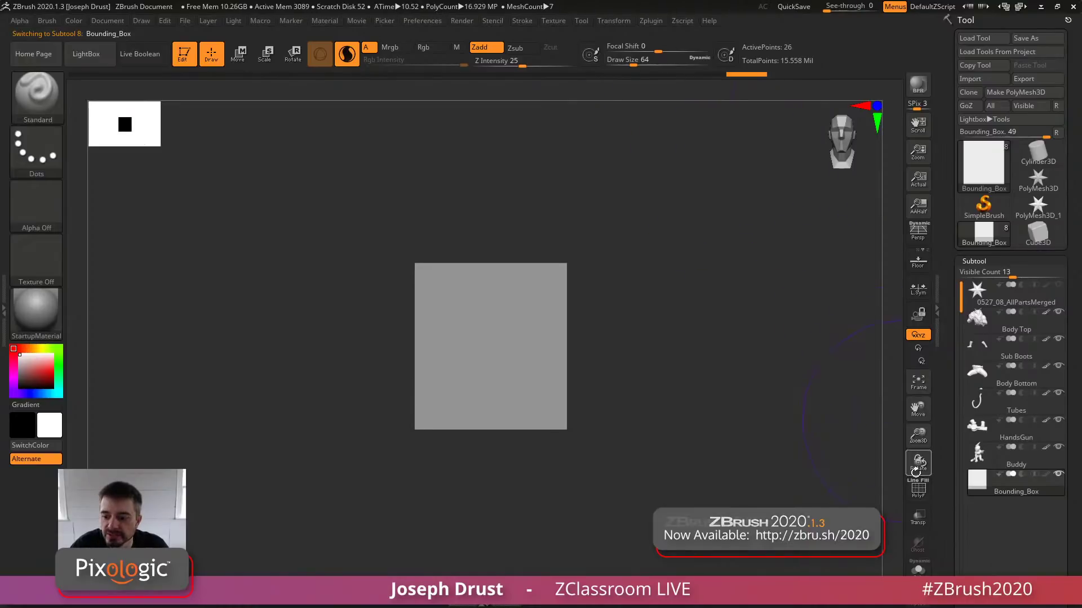
pyautogui.click(917, 518)
pyautogui.click(919, 544)
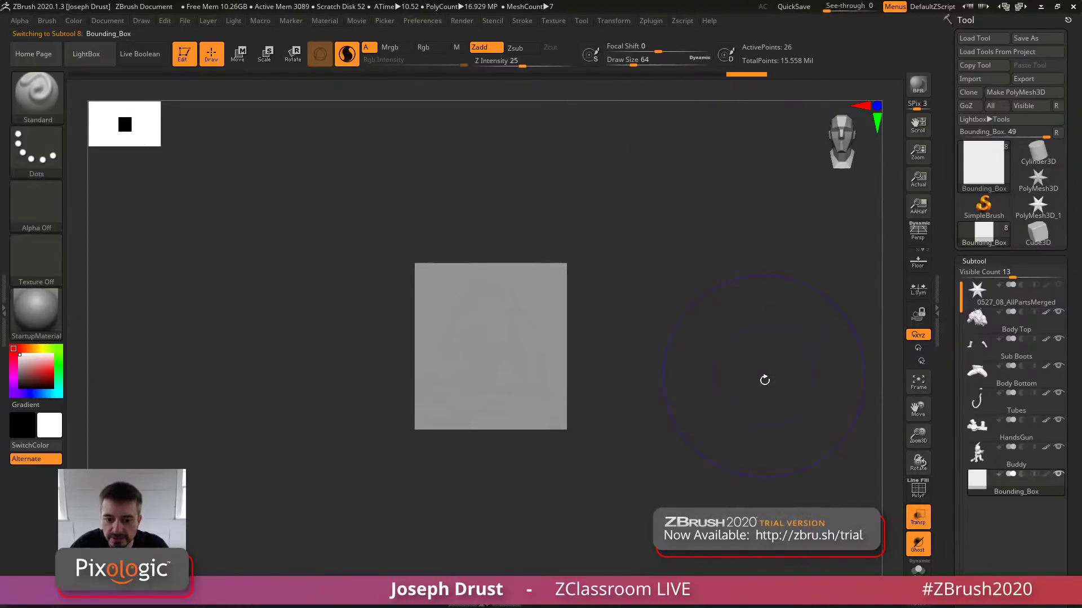
pyautogui.click(919, 545)
pyautogui.click(918, 517)
pyautogui.click(918, 517)
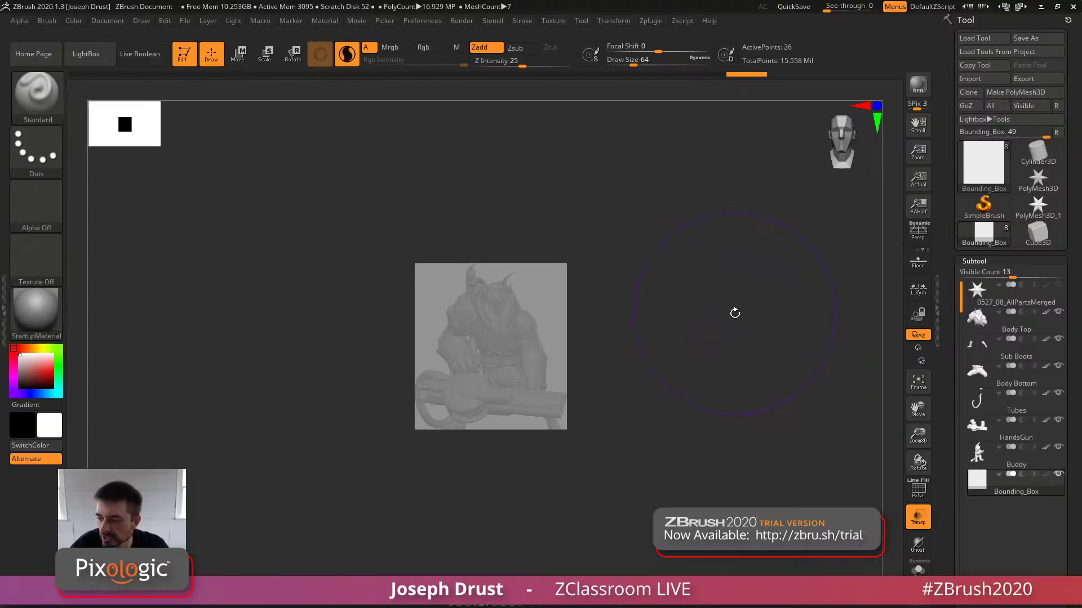
# Inspect the transparent box and figure against the floor grid, then hide the grid and restore the front view
pyautogui.click(918, 260)
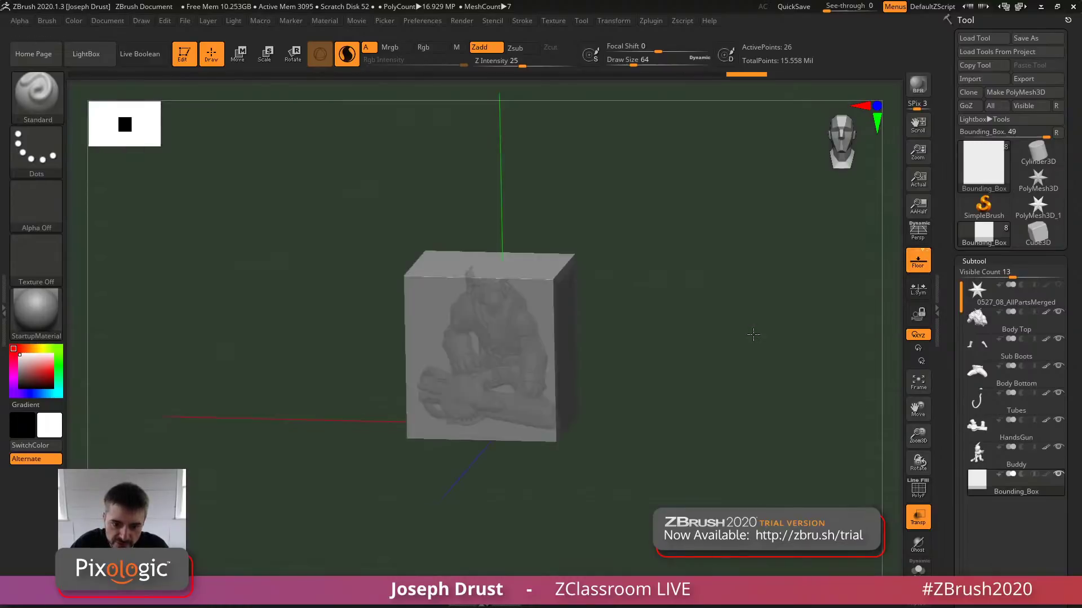
pyautogui.moveTo(808, 327); pyautogui.dragTo(753, 334)
pyautogui.click(918, 264)
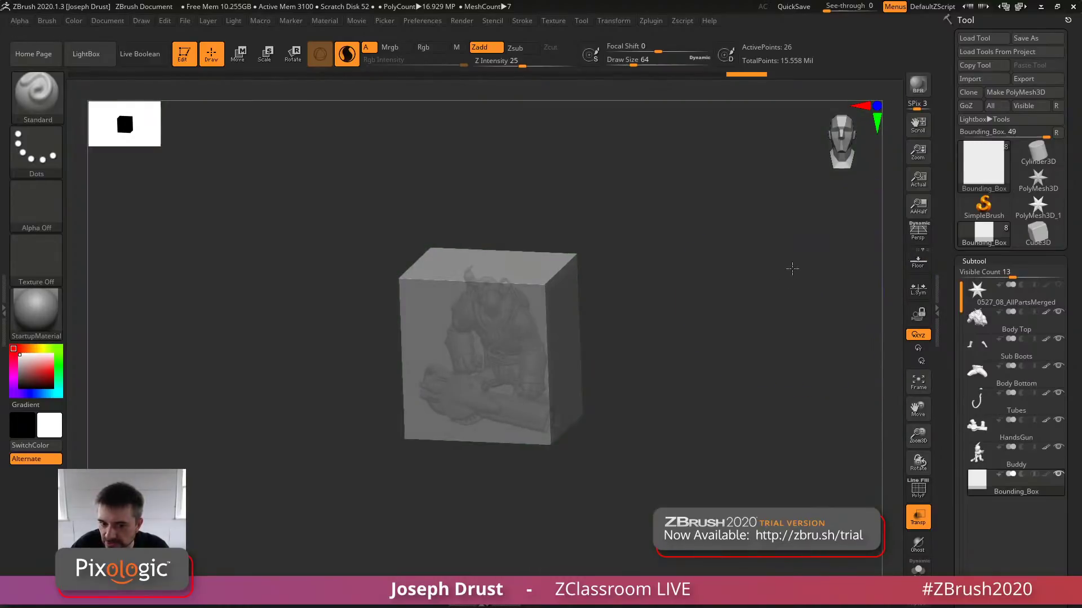
pyautogui.keyDown('shift'); pyautogui.moveTo(792, 268); pyautogui.dragTo(772, 237); pyautogui.keyUp('shift')
# Update the Scale Master size sliders from the resized bounding box in inches
pyautogui.click(650, 21)
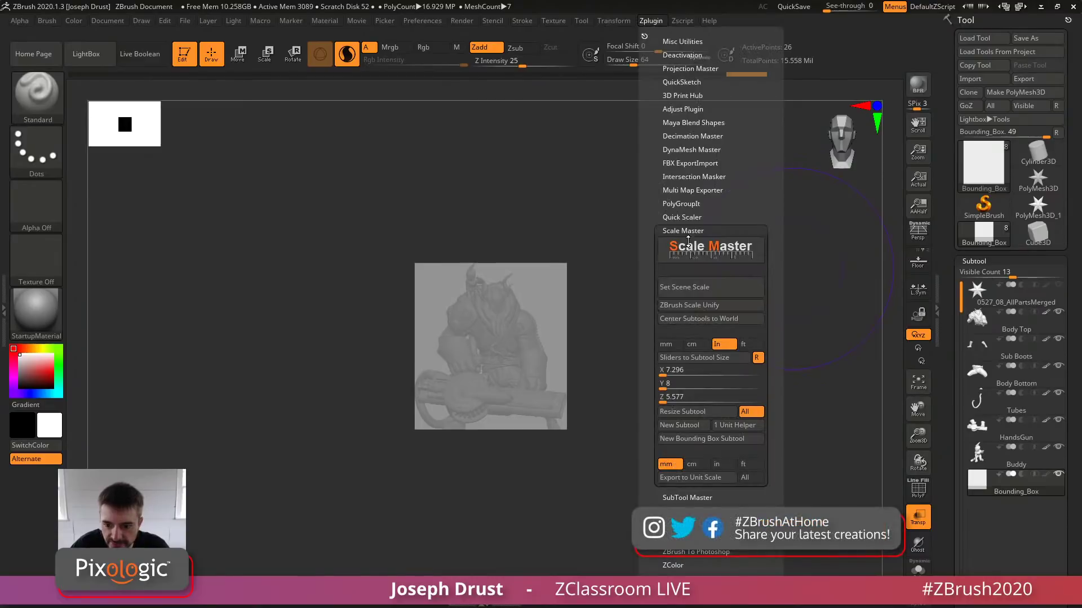
pyautogui.click(711, 359)
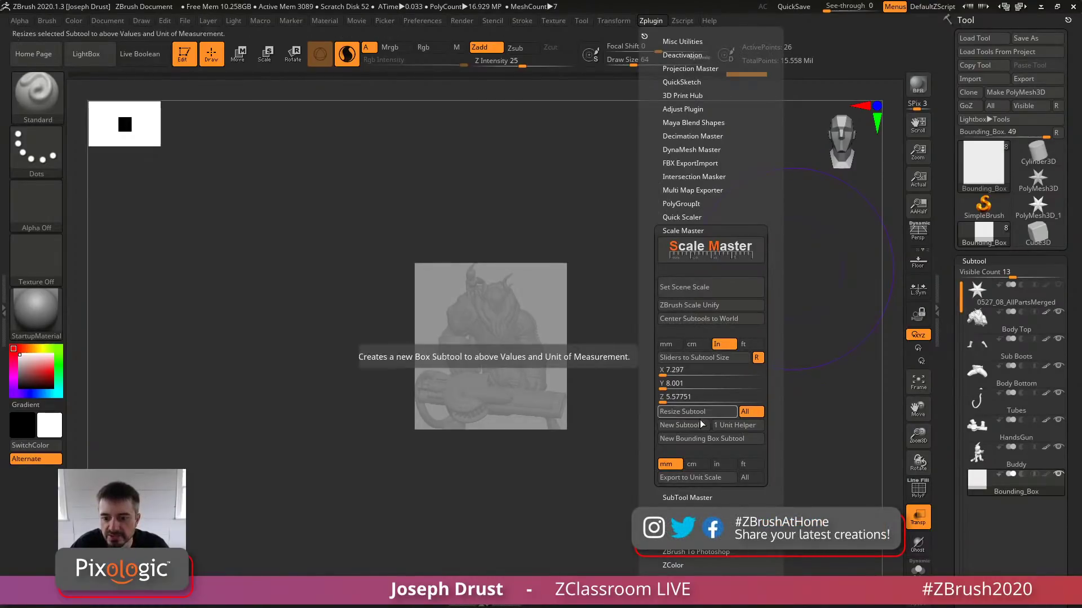
# Delete the bounding box subtool and turn off transparency to leave only the figure's own subtools
pyautogui.click(699, 383)
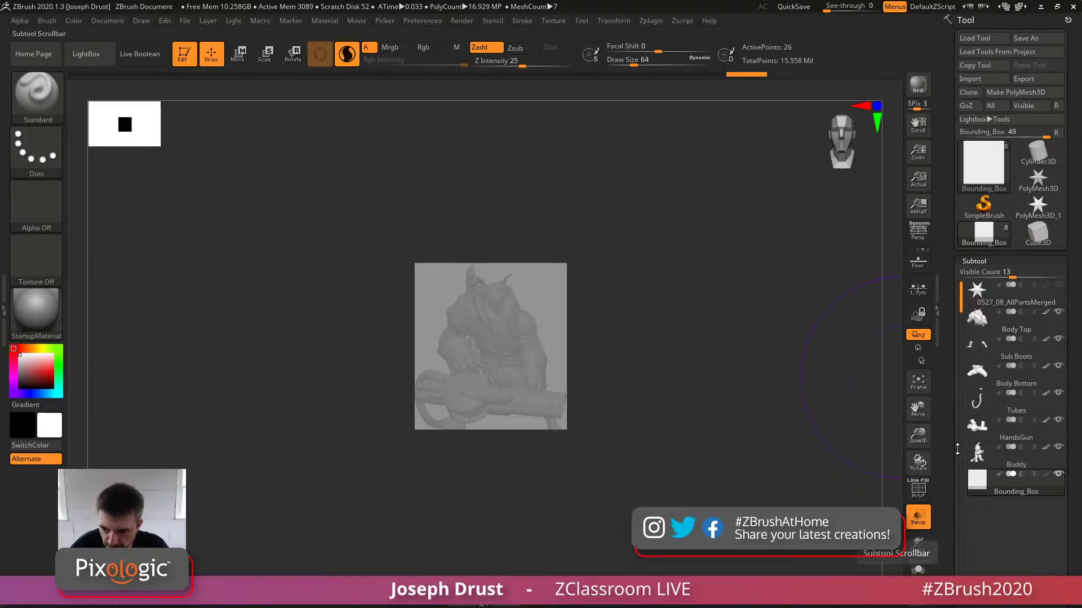
pyautogui.moveTo(947, 473); pyautogui.dragTo(934, 291)
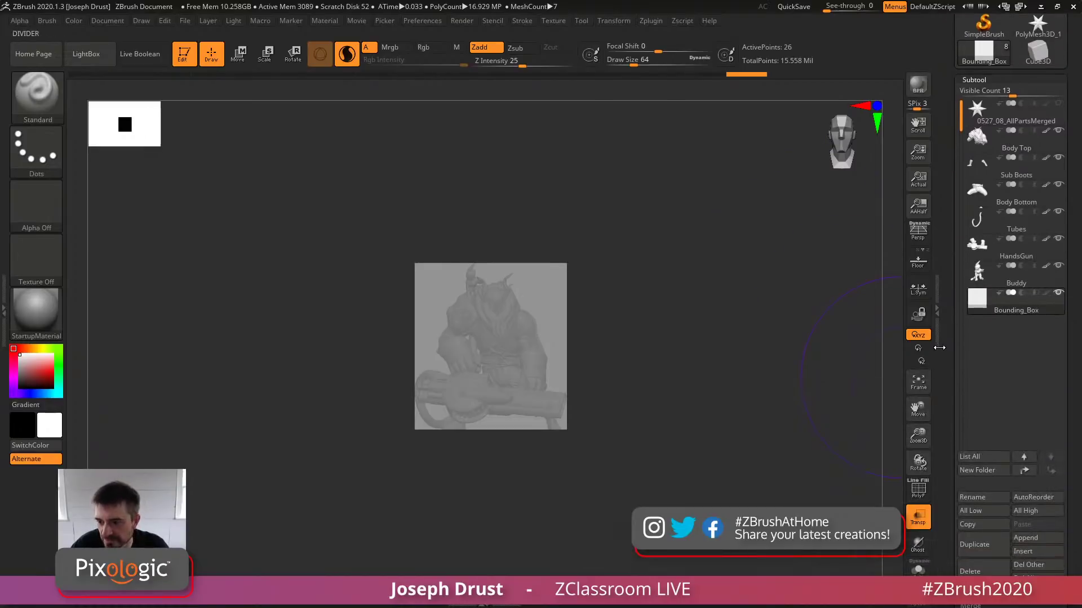
pyautogui.click(984, 572)
pyautogui.click(851, 593)
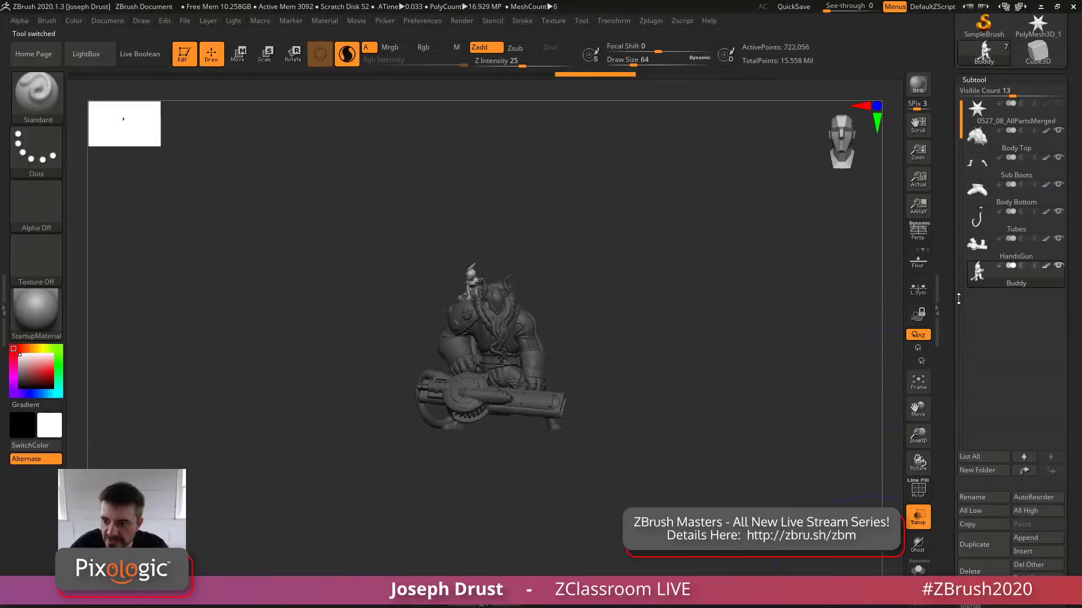
pyautogui.moveTo(952, 186); pyautogui.dragTo(938, 337)
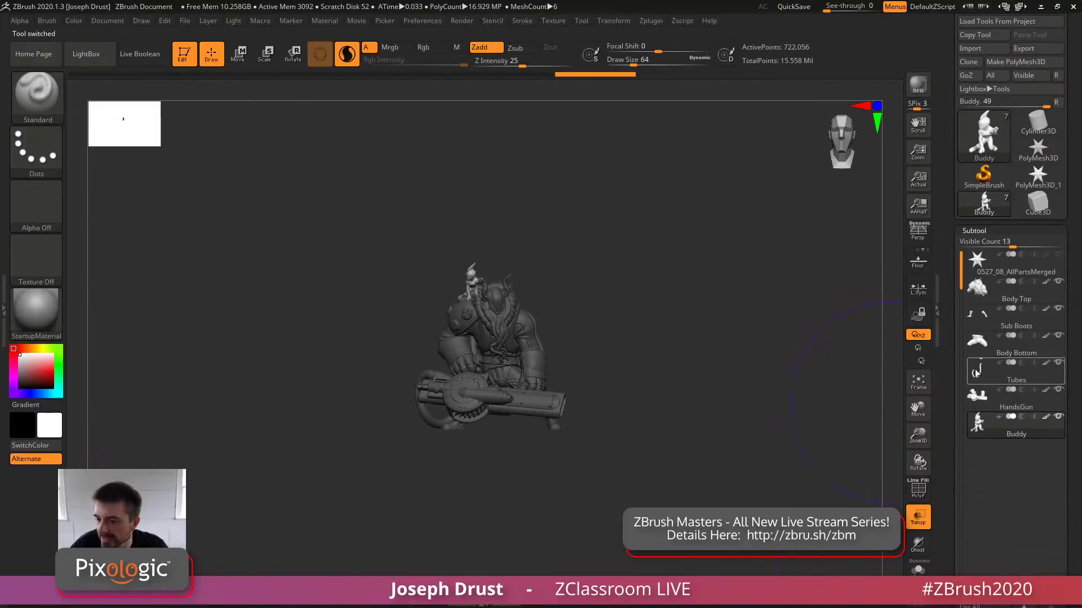
pyautogui.click(918, 517)
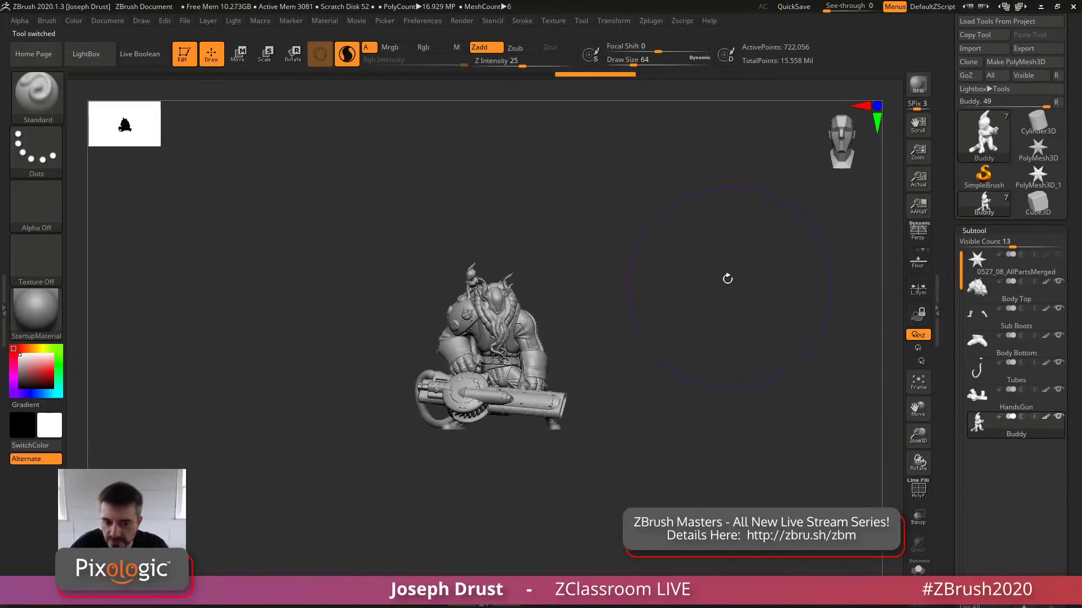
# Compare the size of the resized figure with the floor grid and hide the grid again
pyautogui.moveTo(681, 200)
pyautogui.mouseDown()
pyautogui.moveTo(674, 233)
pyautogui.moveTo(647, 230)
pyautogui.mouseUp()
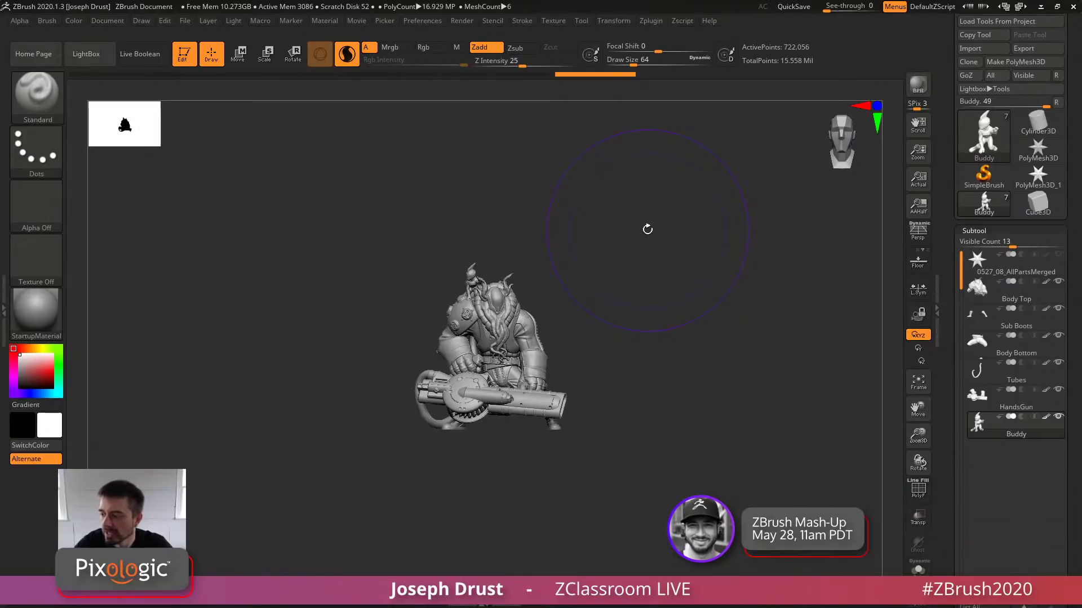
pyautogui.moveTo(705, 335); pyautogui.dragTo(692, 194)
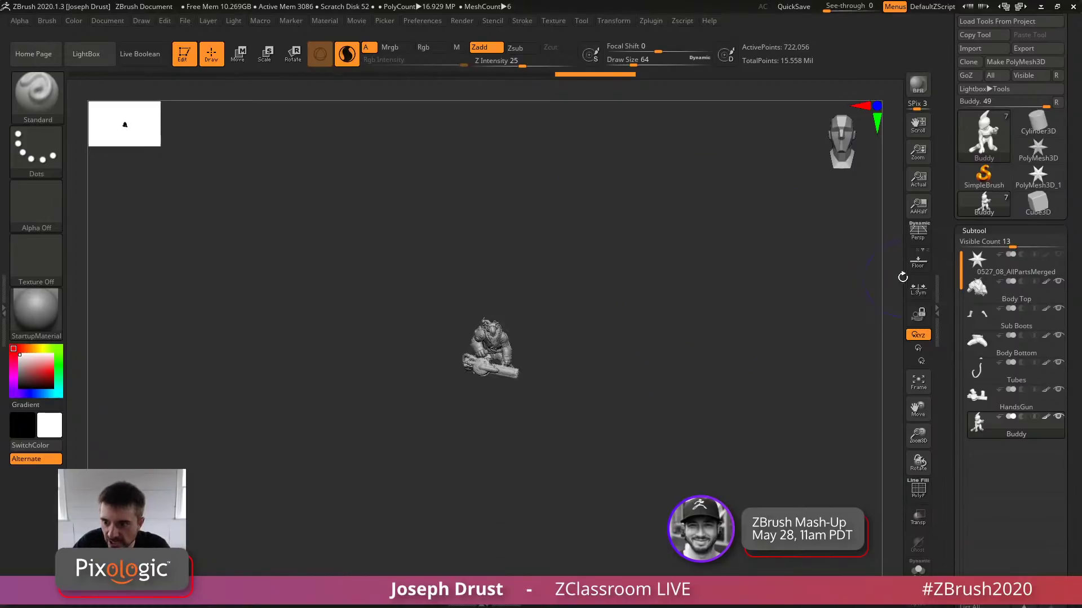
pyautogui.click(918, 261)
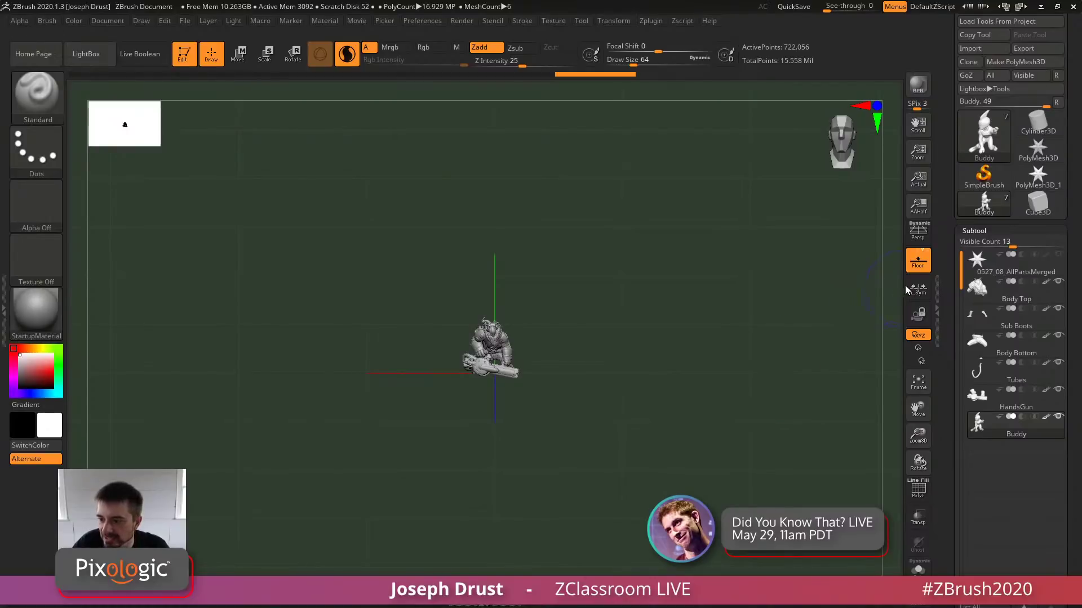
pyautogui.click(918, 262)
pyautogui.moveTo(757, 313); pyautogui.dragTo(744, 265)
pyautogui.keyDown('alt'); pyautogui.moveTo(746, 337); pyautogui.dragTo(752, 379); pyautogui.keyUp('alt')
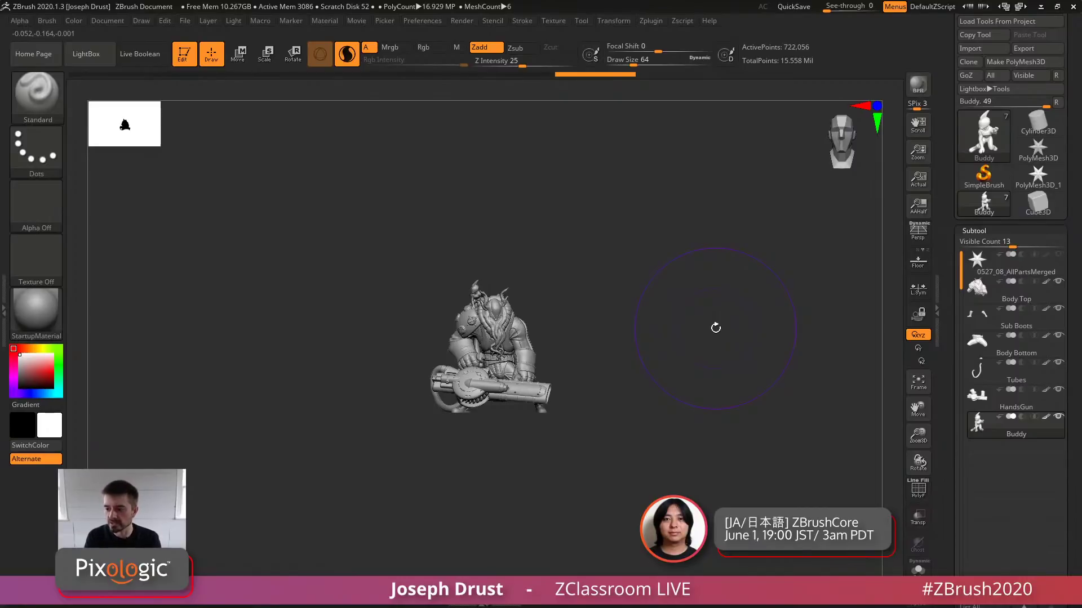
# Convert the whole figure to ZBrush's working scale with Scale Master's ZBrush Scale Unify
pyautogui.click(650, 24)
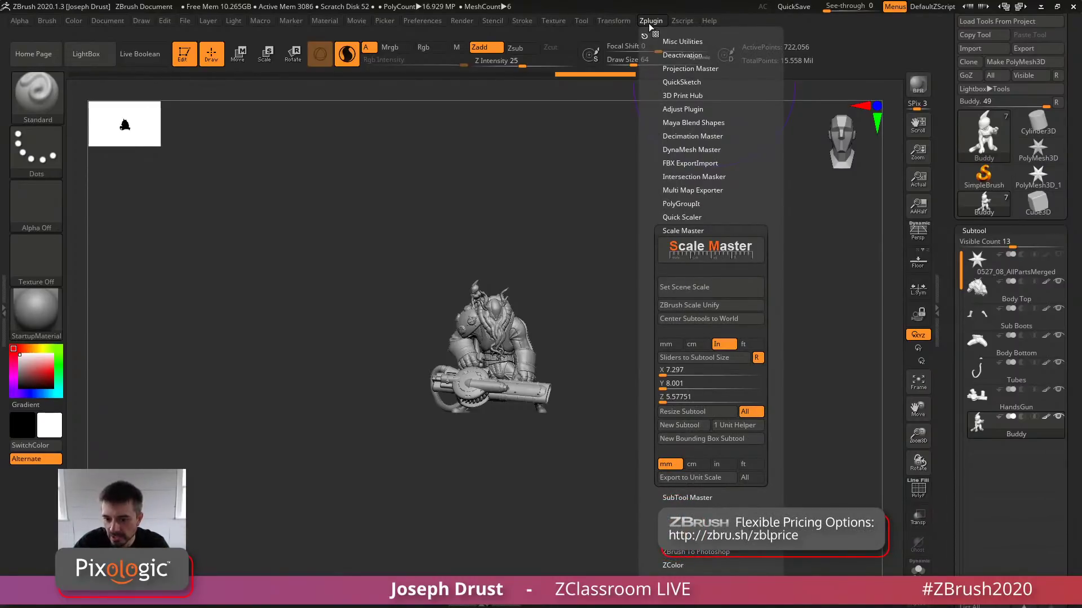
pyautogui.click(694, 306)
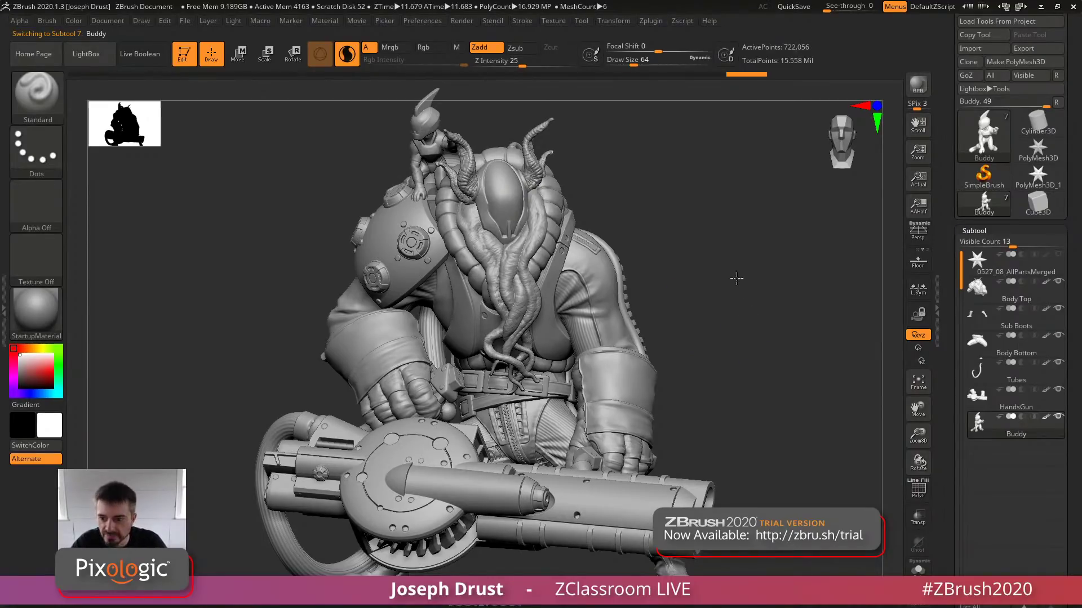
pyautogui.keyDown('ctrl'); pyautogui.moveTo(736, 279); pyautogui.dragTo(731, 251, button='right'); pyautogui.keyUp('ctrl')
pyautogui.keyDown('alt'); pyautogui.moveTo(737, 309); pyautogui.dragTo(741, 163, button='right'); pyautogui.keyUp('alt')
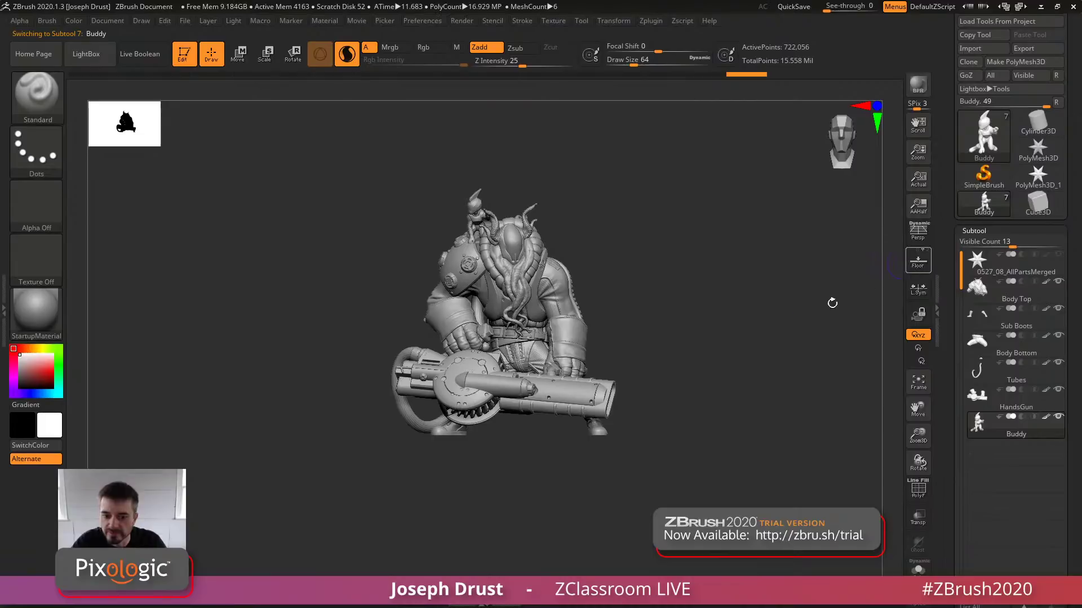
# Show the floor grid and perspective and examine how the unified figure sits on the floor
pyautogui.click(919, 260)
pyautogui.moveTo(832, 303); pyautogui.dragTo(772, 348)
pyautogui.click(919, 232)
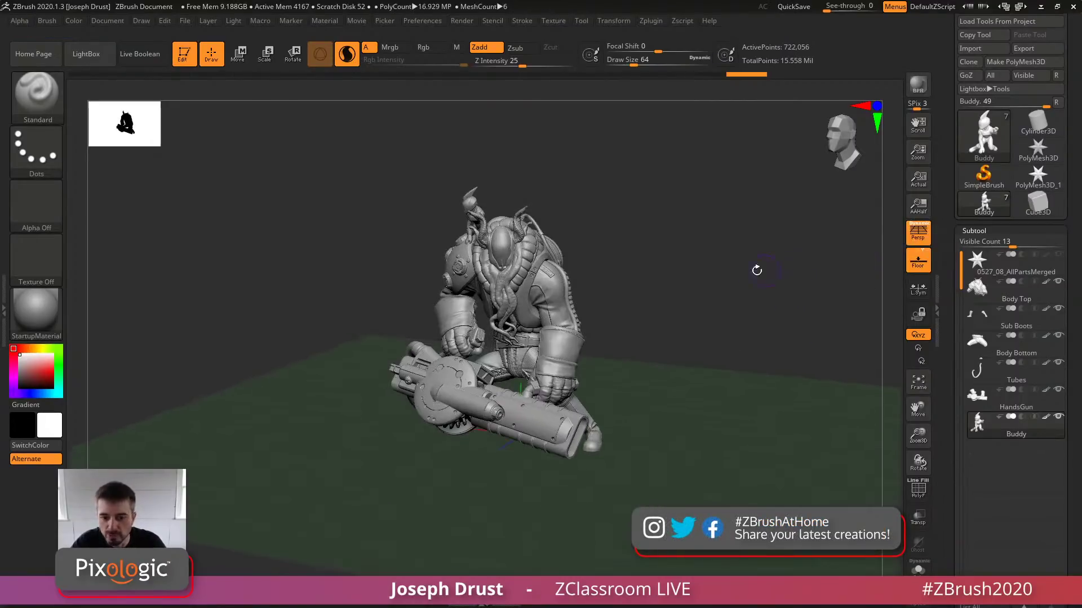
pyautogui.moveTo(811, 276); pyautogui.dragTo(787, 286)
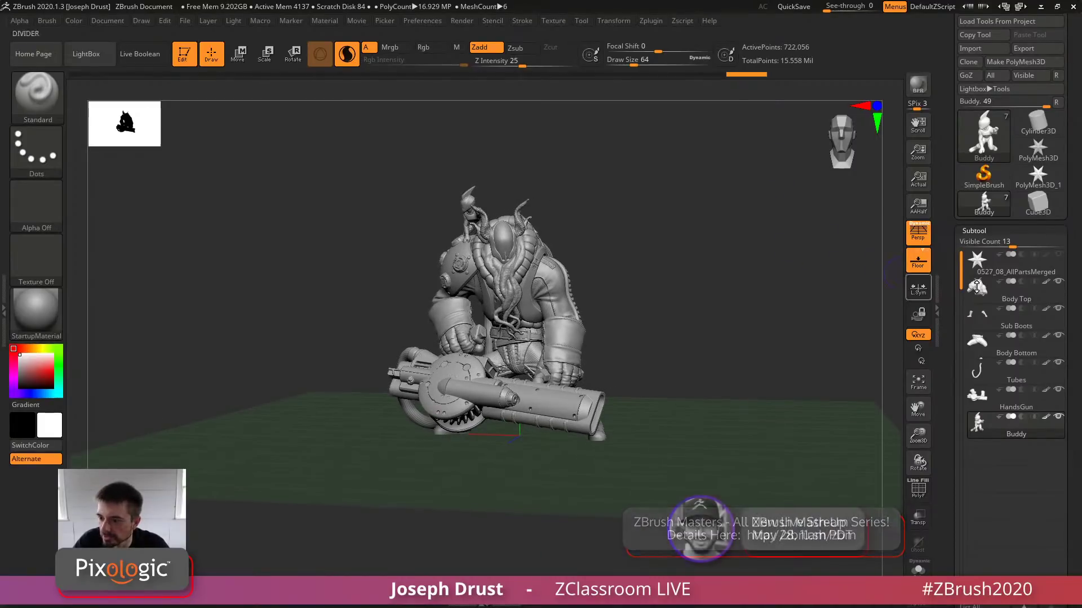
# Isolate the Body Top subtool and turn off the floor grid and perspective
pyautogui.click(1034, 303)
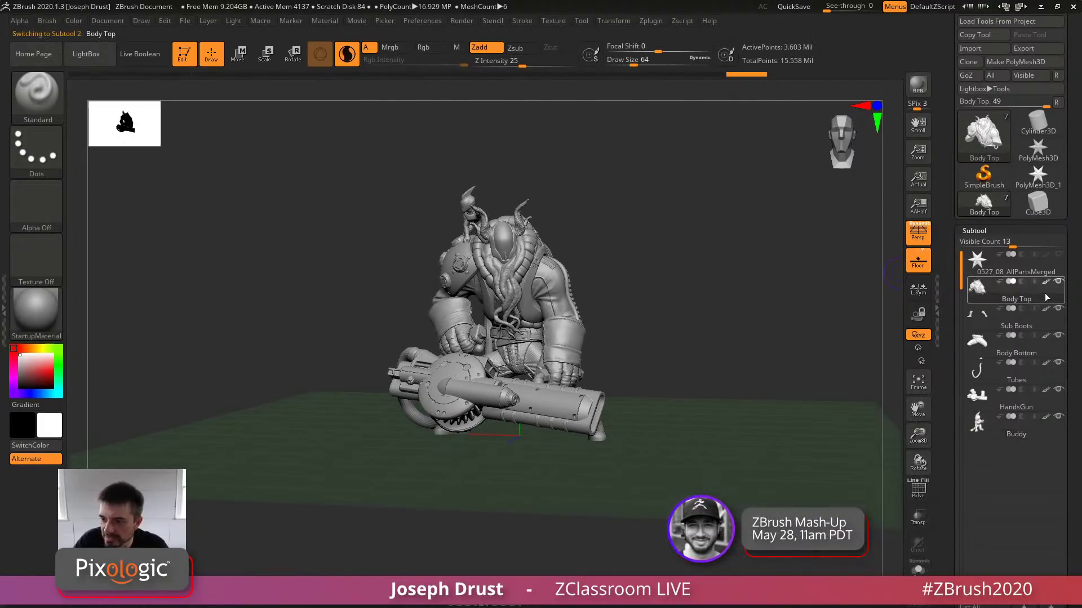
pyautogui.keyDown('shift'); pyautogui.click(1058, 285); pyautogui.keyUp('shift')
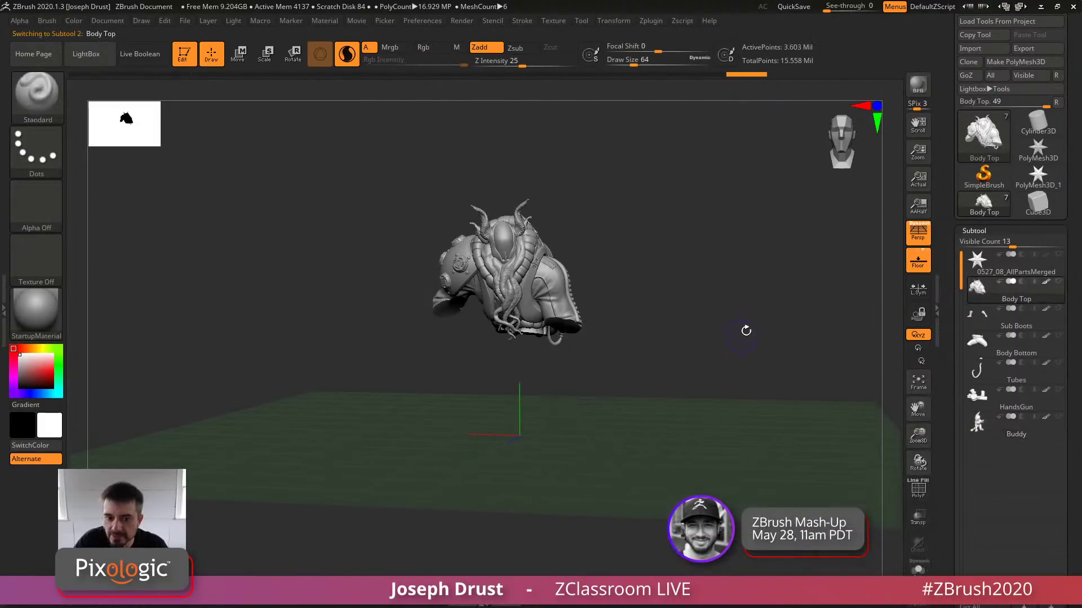
pyautogui.click(918, 260)
pyautogui.keyDown('alt'); pyautogui.moveTo(787, 261); pyautogui.dragTo(771, 384); pyautogui.keyUp('alt')
pyautogui.press('p')
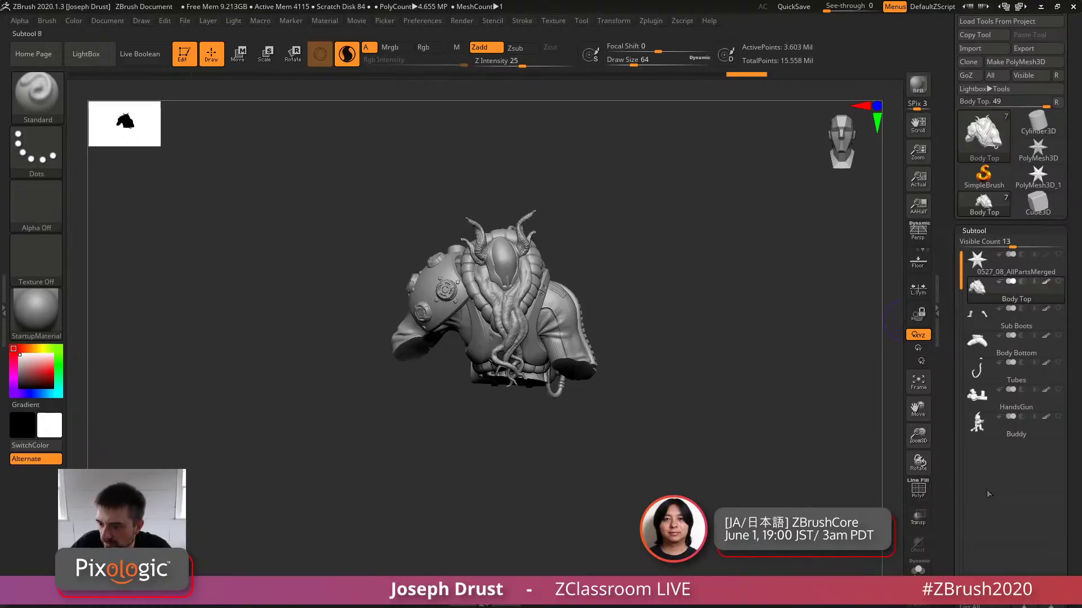
# Switch the active tool to the PolyMesh3D star
pyautogui.scroll(-5, 940, 382)
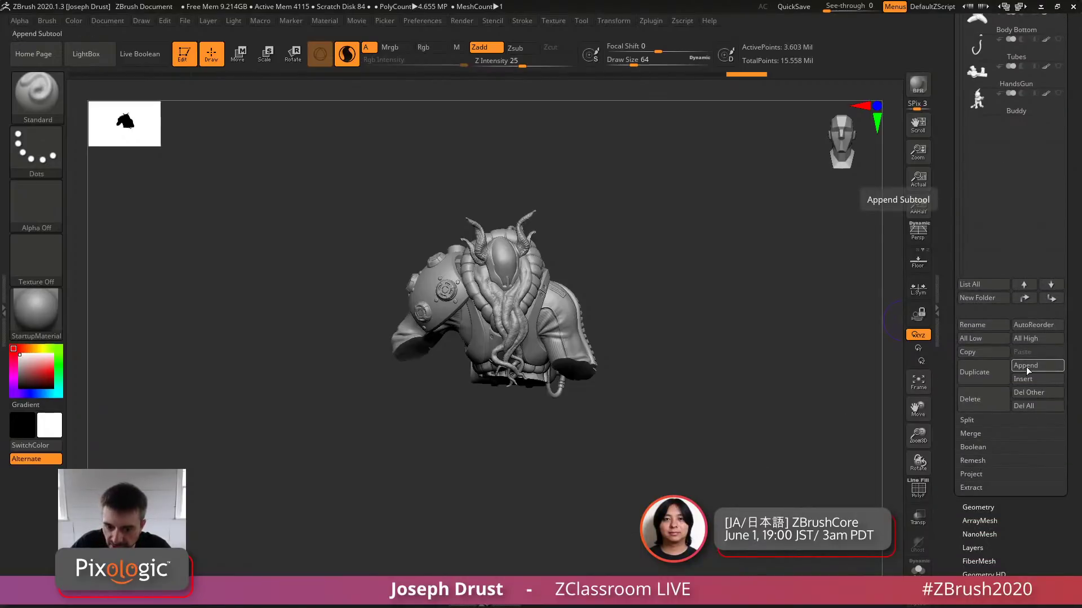
pyautogui.click(1026, 371)
pyautogui.moveTo(959, 163); pyautogui.dragTo(960, 516)
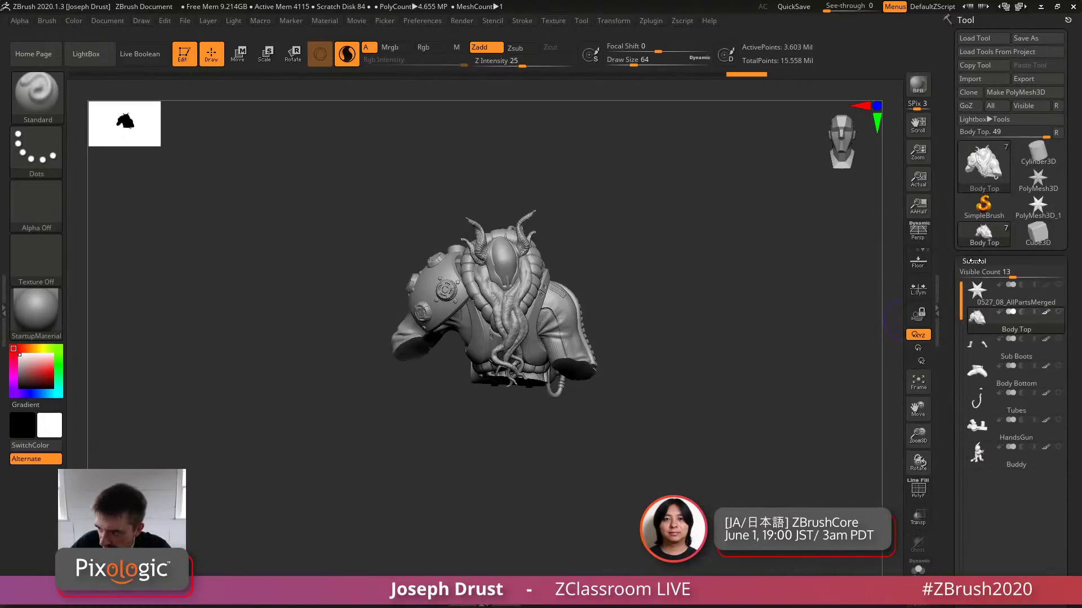
pyautogui.click(1035, 180)
# Set the Initialize X, Y and Z resolution to 1, turn the star into a QCube, and frame it
pyautogui.scroll(-10, 1011, 332)
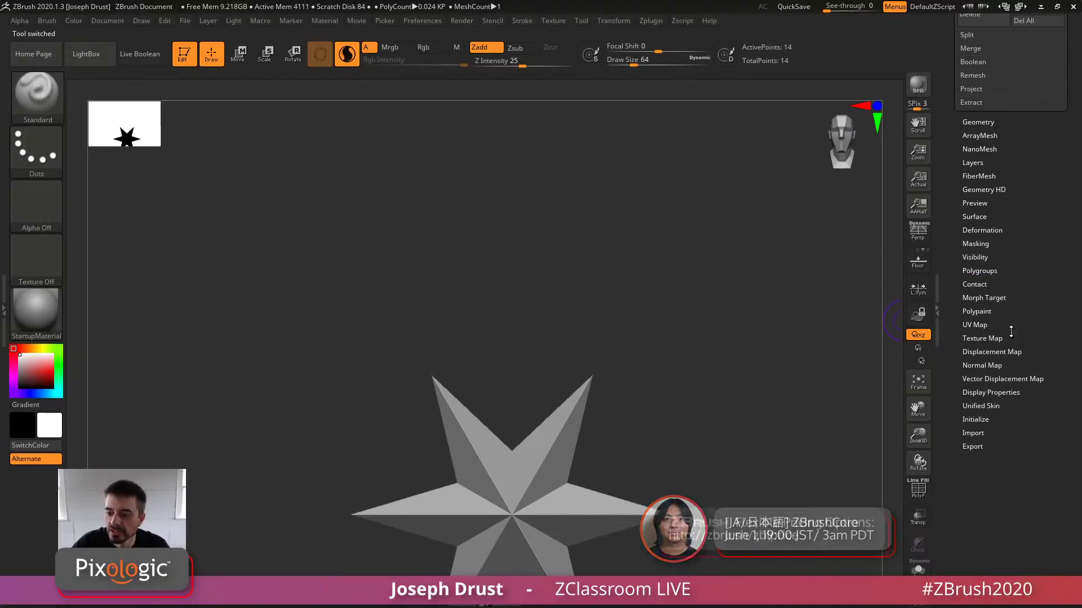
pyautogui.scroll(-3, 1011, 332)
pyautogui.click(975, 256)
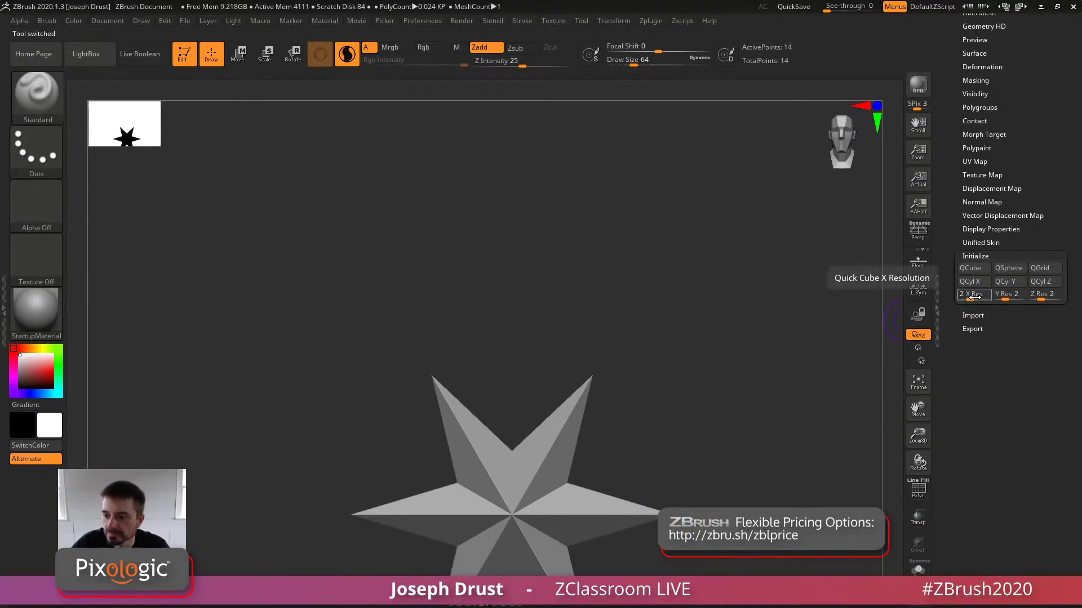
pyautogui.click(974, 296)
pyautogui.write('1')
pyautogui.click(1005, 327)
pyautogui.write('1')
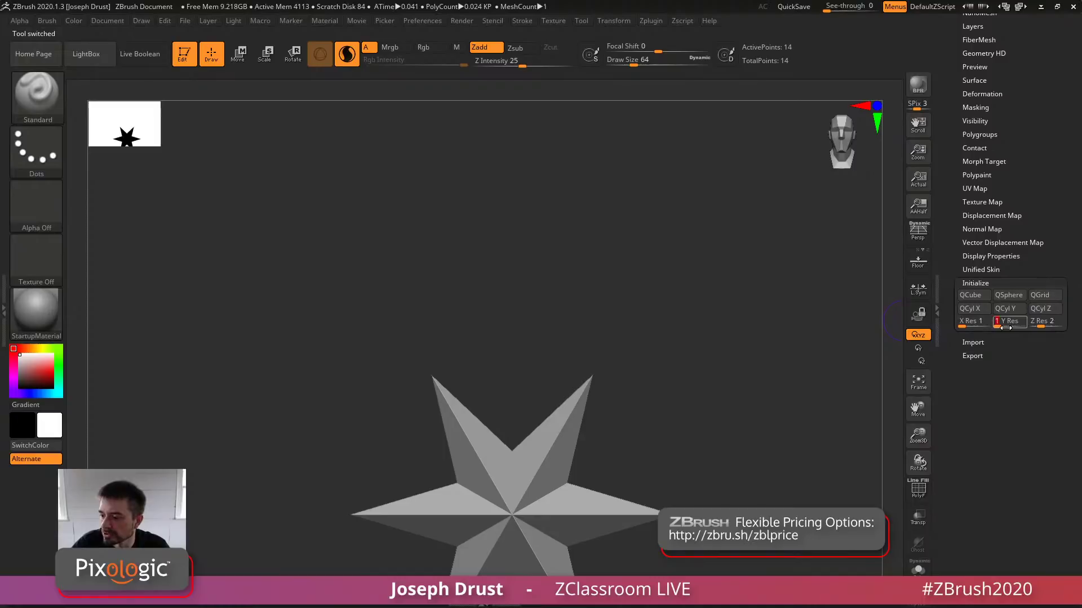
pyautogui.click(1047, 322)
pyautogui.write('1')
pyautogui.click(979, 299)
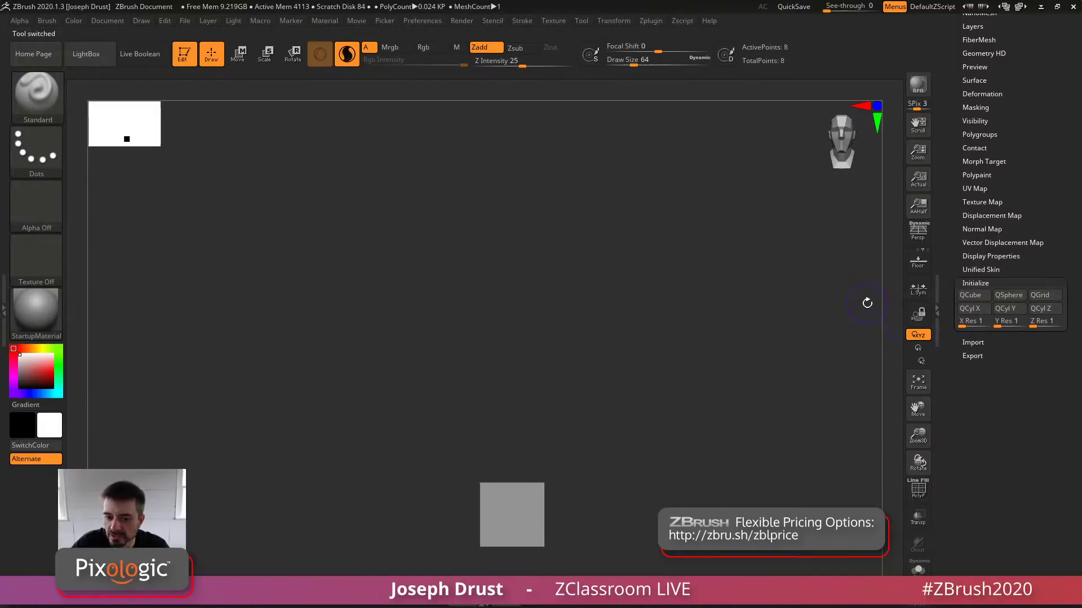
pyautogui.press('f')
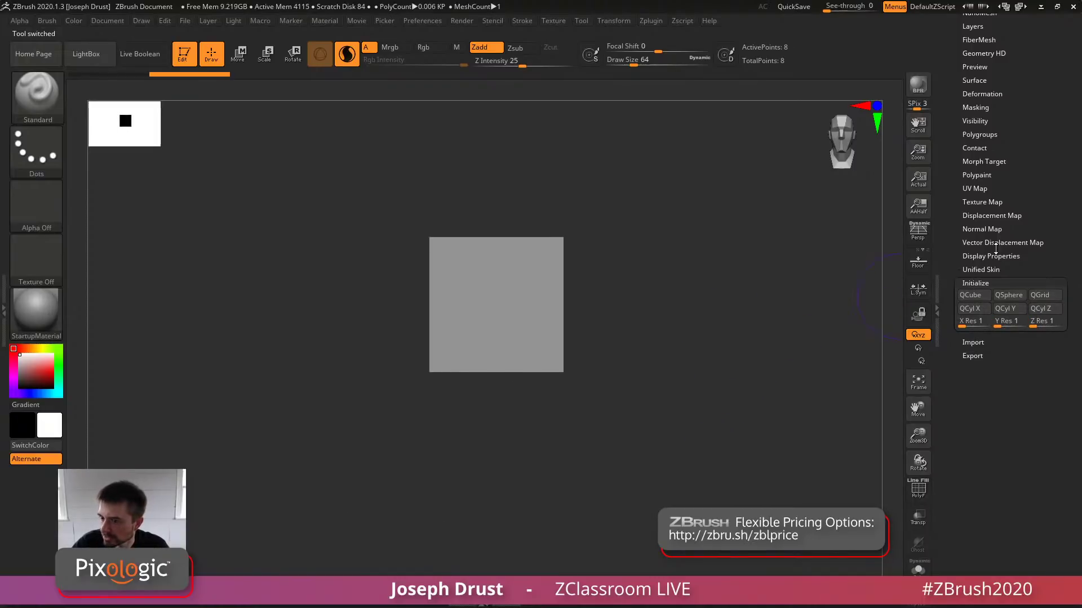
# Turn on PolyFrame for the cube and rotate it to a side view
pyautogui.scroll(3, 1035, 261)
pyautogui.moveTo(1035, 262); pyautogui.dragTo(1031, 410)
pyautogui.moveTo(738, 316); pyautogui.dragTo(702, 322)
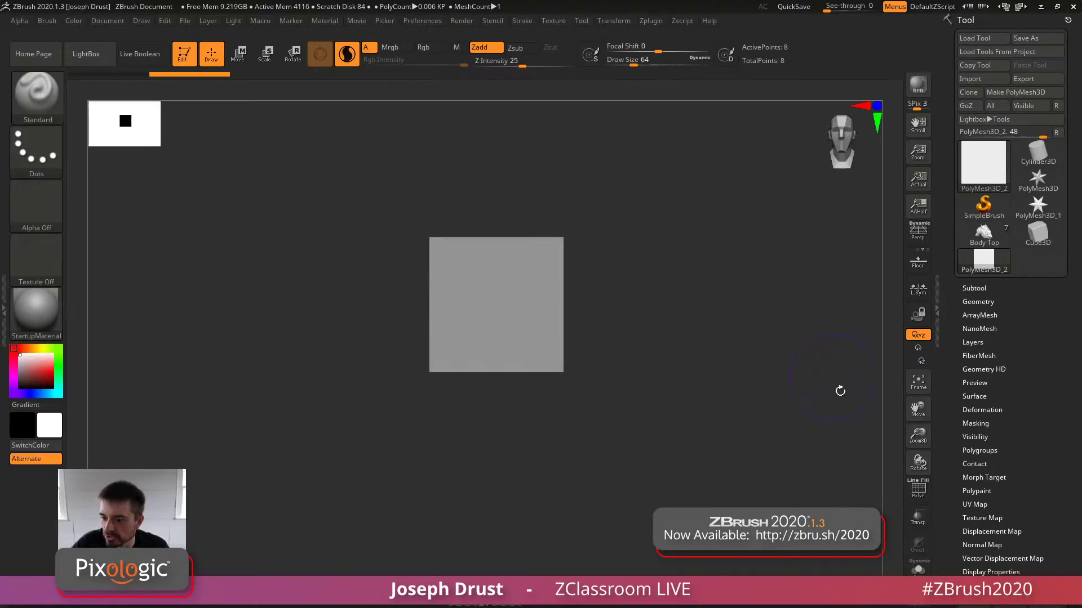
pyautogui.click(917, 499)
pyautogui.moveTo(786, 394); pyautogui.dragTo(797, 342)
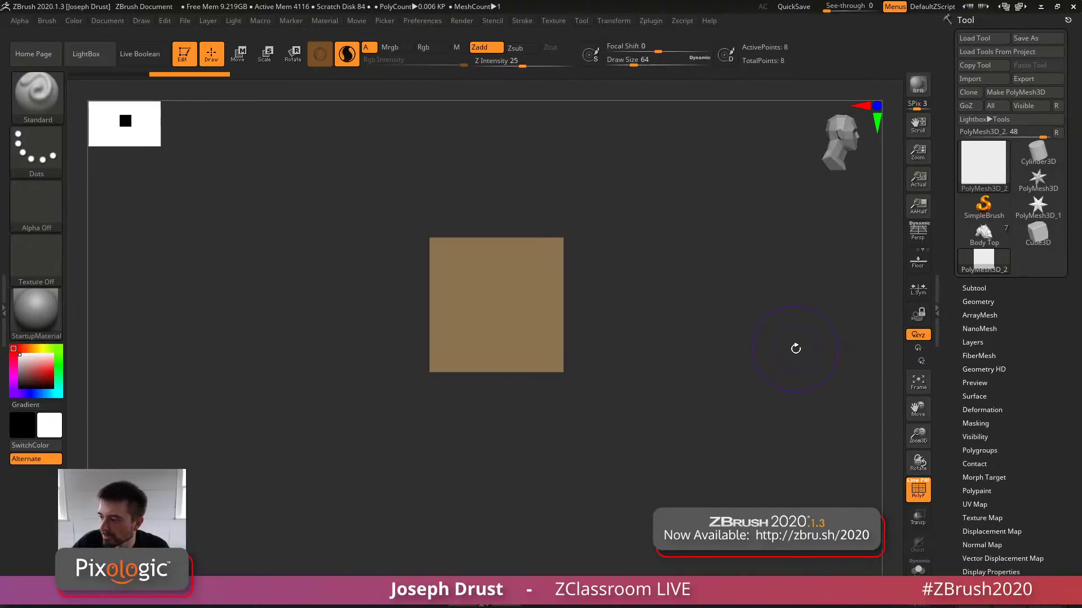
# Mask the back half of the cube, leaving the front face unmasked, and center the gizmo on that face
pyautogui.keyDown('ctrl'); pyautogui.moveTo(718, 177); pyautogui.dragTo(512, 428); pyautogui.keyUp('ctrl')
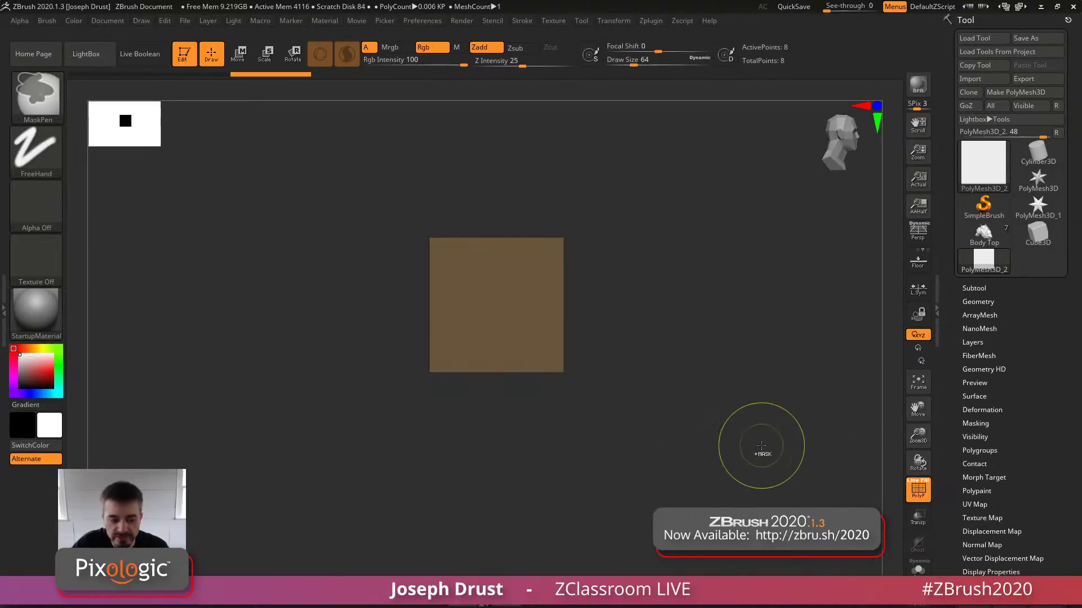
pyautogui.press('w')
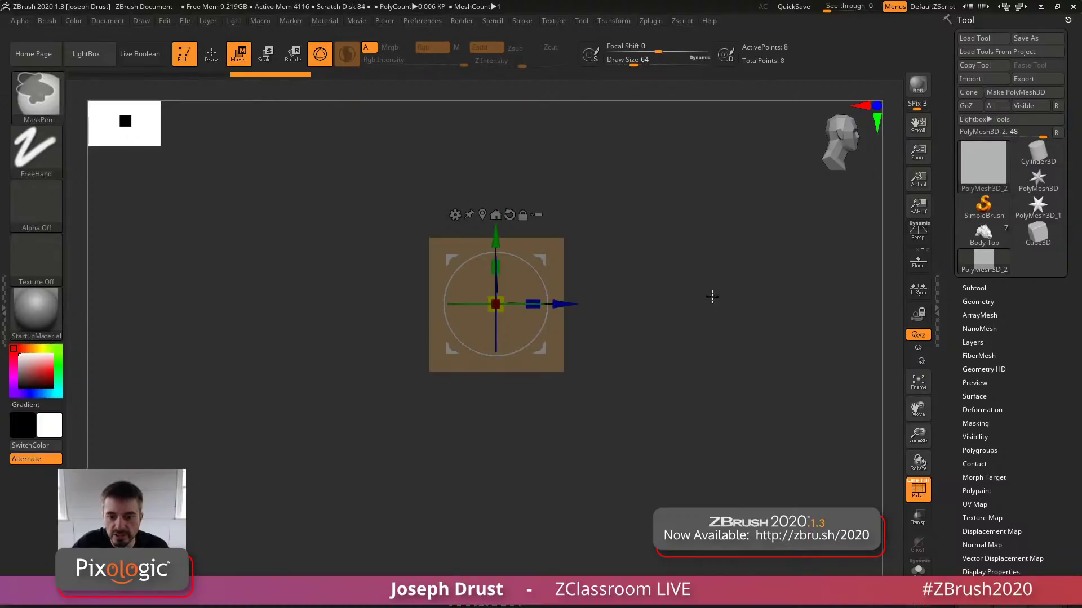
pyautogui.moveTo(659, 258); pyautogui.dragTo(688, 327)
pyautogui.moveTo(699, 451)
pyautogui.keyDown('ctrl'); pyautogui.mouseDown()
pyautogui.moveTo(711, 479)
pyautogui.moveTo(547, 205)
pyautogui.mouseUp(); pyautogui.keyUp('ctrl')
pyautogui.keyDown('ctrl'); pyautogui.click(728, 250); pyautogui.keyUp('ctrl')
pyautogui.click(483, 215)
# Scale down the cube's front face and move it outward along Z to form a tapered block
pyautogui.moveTo(770, 325); pyautogui.dragTo(713, 337)
pyautogui.moveTo(564, 304); pyautogui.dragTo(534, 307)
pyautogui.keyDown('shift'); pyautogui.moveTo(721, 313); pyautogui.dragTo(751, 299); pyautogui.keyUp('shift')
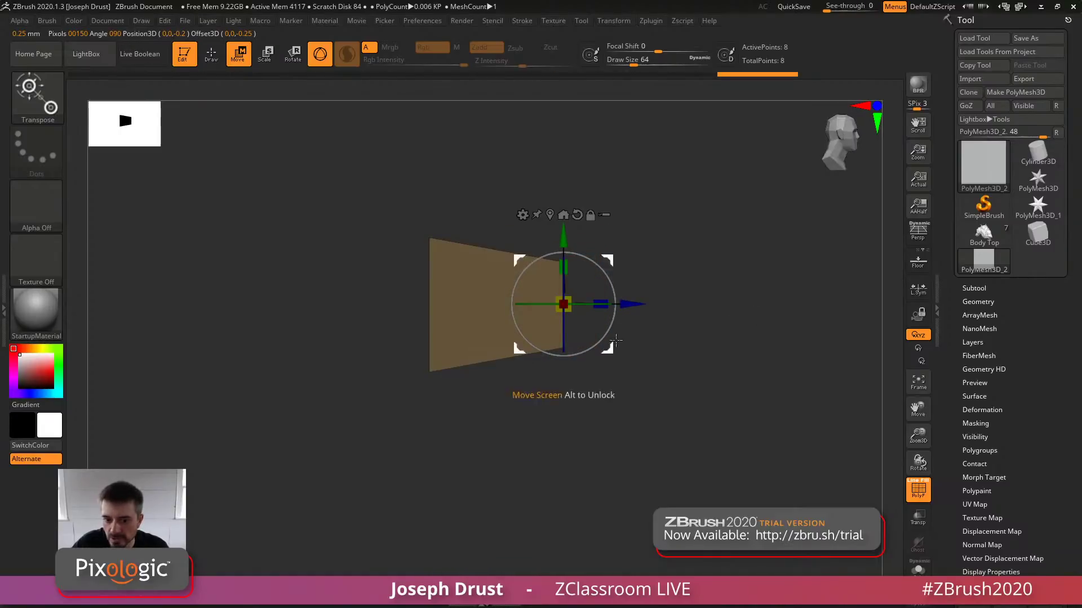
pyautogui.moveTo(632, 304); pyautogui.dragTo(594, 298)
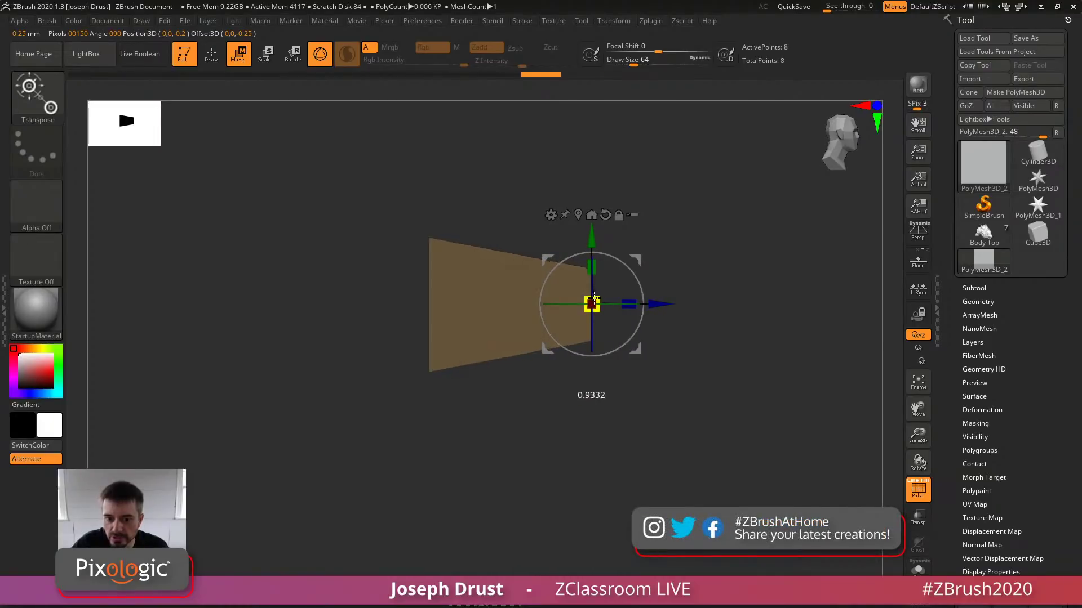
pyautogui.moveTo(697, 322); pyautogui.dragTo(636, 317)
# Return to Draw mode and inspect the tapered block from an angle and from the front
pyautogui.click(212, 57)
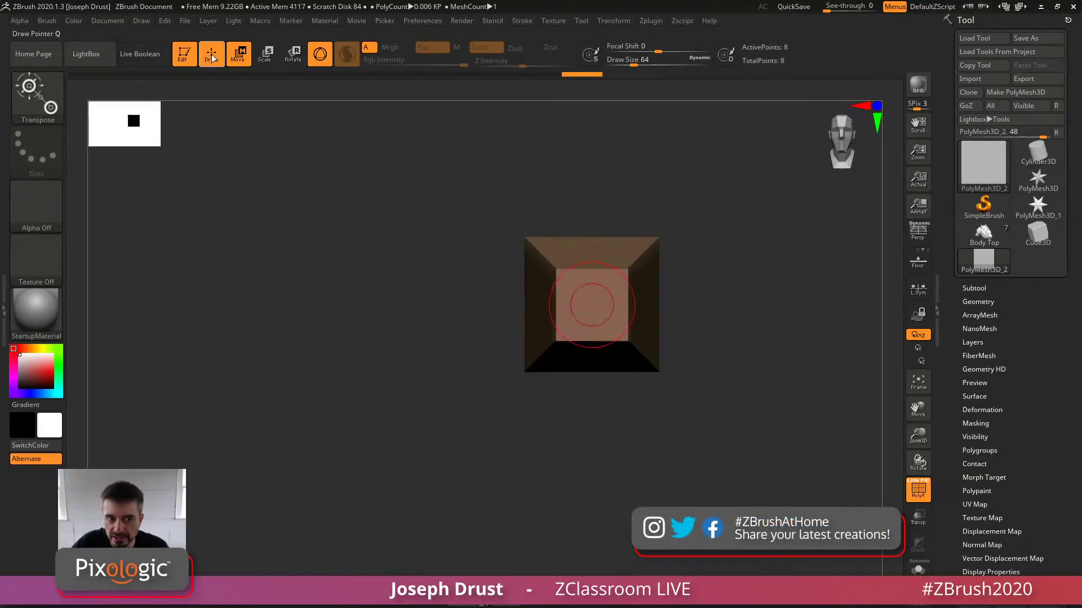
pyautogui.moveTo(725, 338)
pyautogui.mouseDown()
pyautogui.moveTo(737, 249)
pyautogui.moveTo(705, 222)
pyautogui.moveTo(777, 252)
pyautogui.moveTo(751, 254)
pyautogui.moveTo(769, 246)
pyautogui.mouseUp()
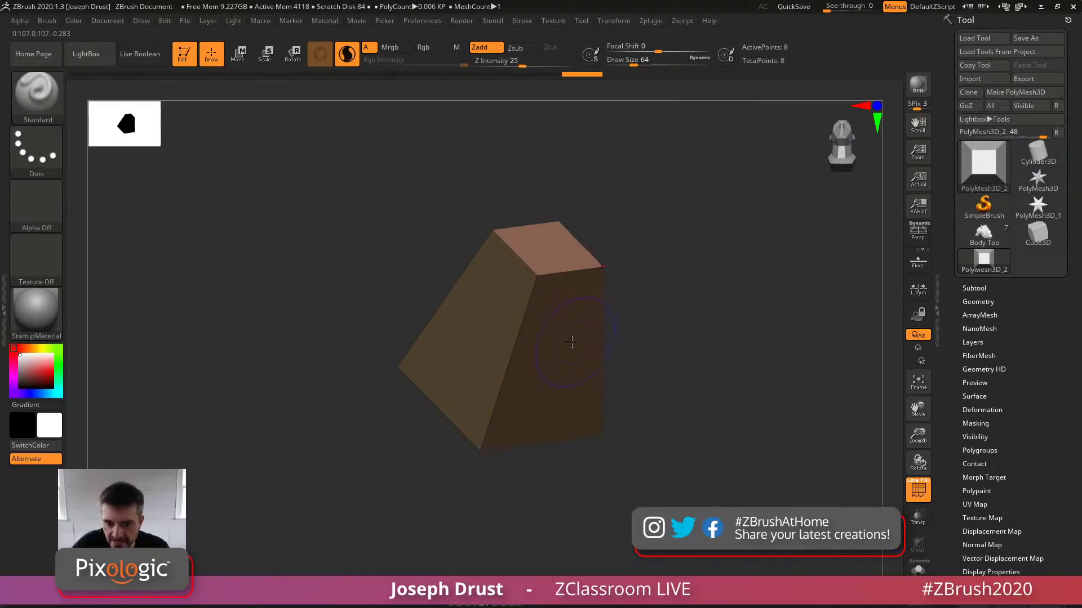
pyautogui.moveTo(693, 345)
pyautogui.mouseDown()
pyautogui.moveTo(640, 357)
pyautogui.moveTo(703, 379)
pyautogui.moveTo(635, 256)
pyautogui.mouseUp()
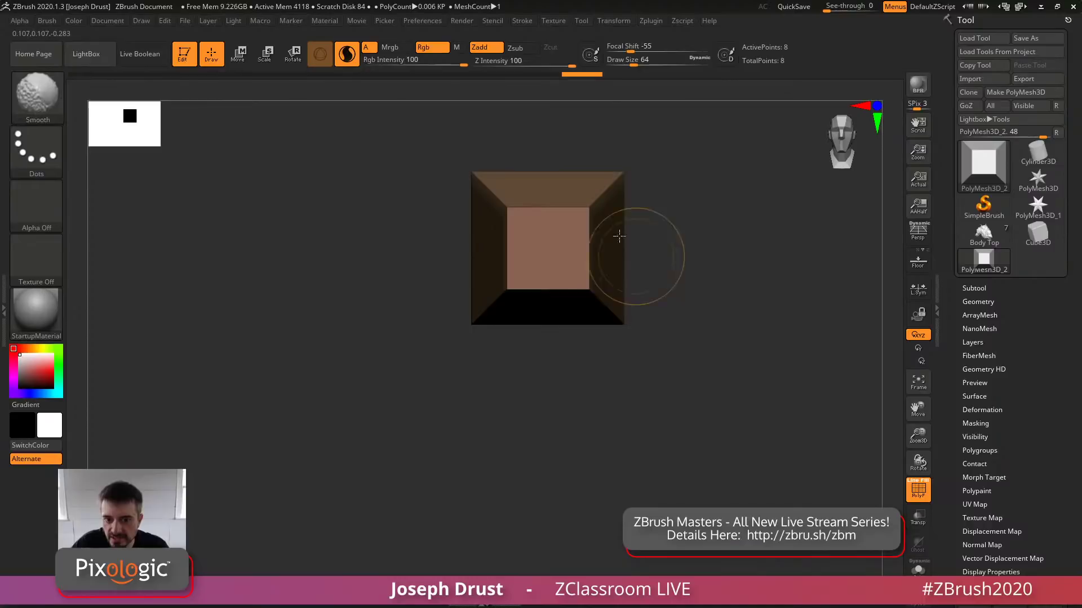
pyautogui.keyDown('alt'); pyautogui.moveTo(767, 346); pyautogui.dragTo(774, 365); pyautogui.keyUp('alt')
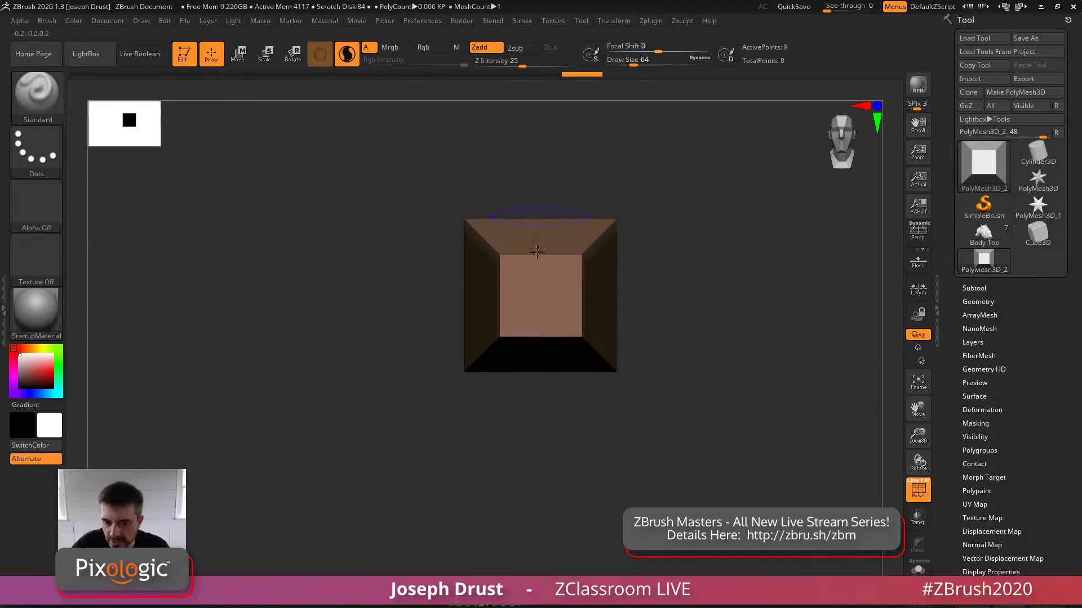
pyautogui.moveTo(747, 328)
pyautogui.mouseDown()
pyautogui.moveTo(804, 323)
pyautogui.moveTo(744, 333)
pyautogui.moveTo(762, 335)
pyautogui.mouseUp()
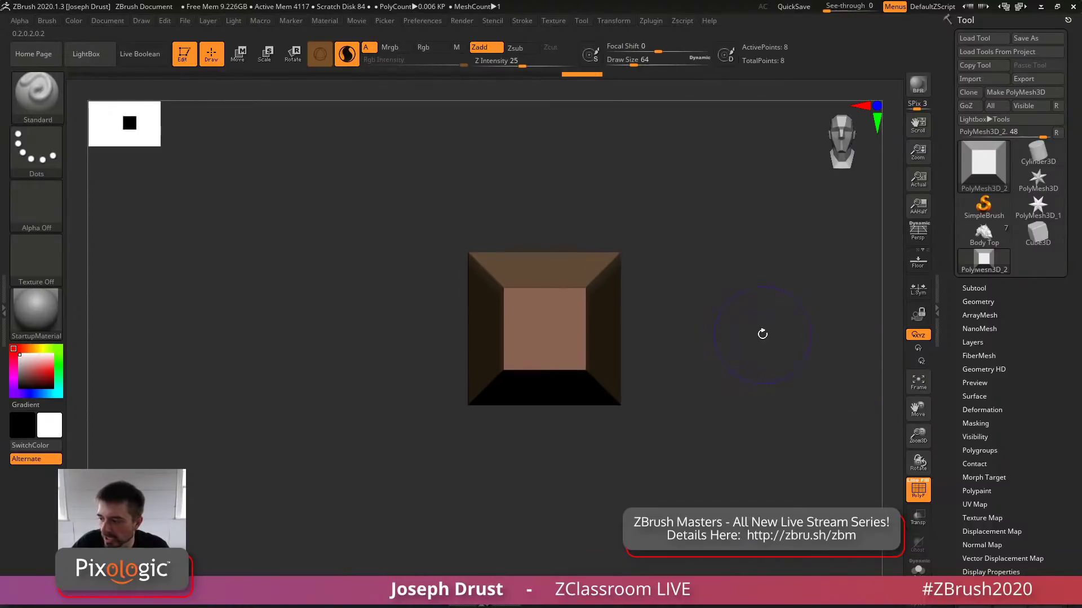
# Create a new InsertMesh brush from the tapered block
pyautogui.click(47, 20)
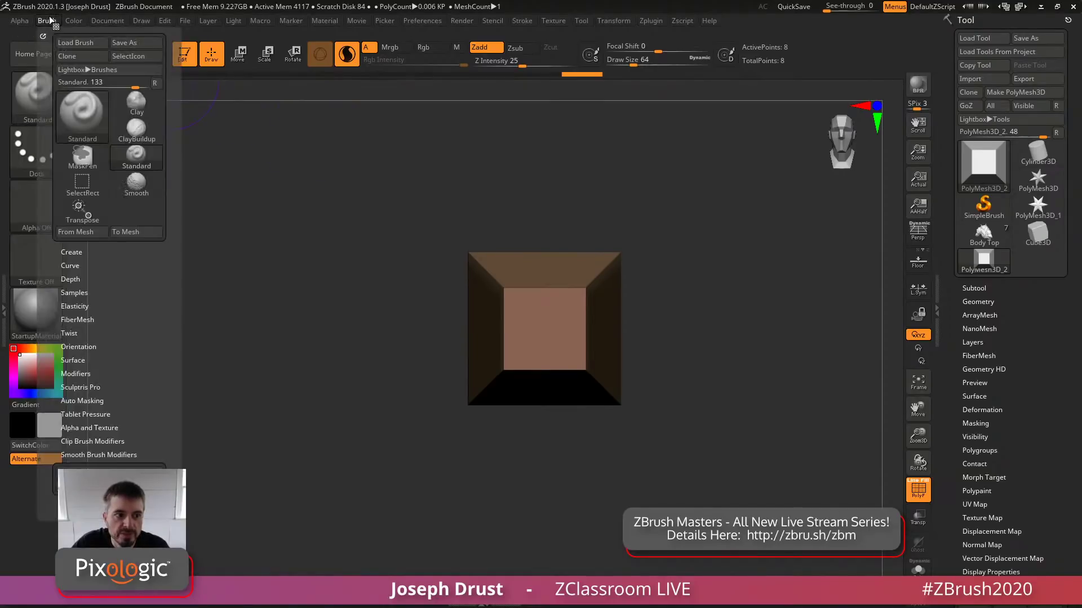
pyautogui.click(84, 252)
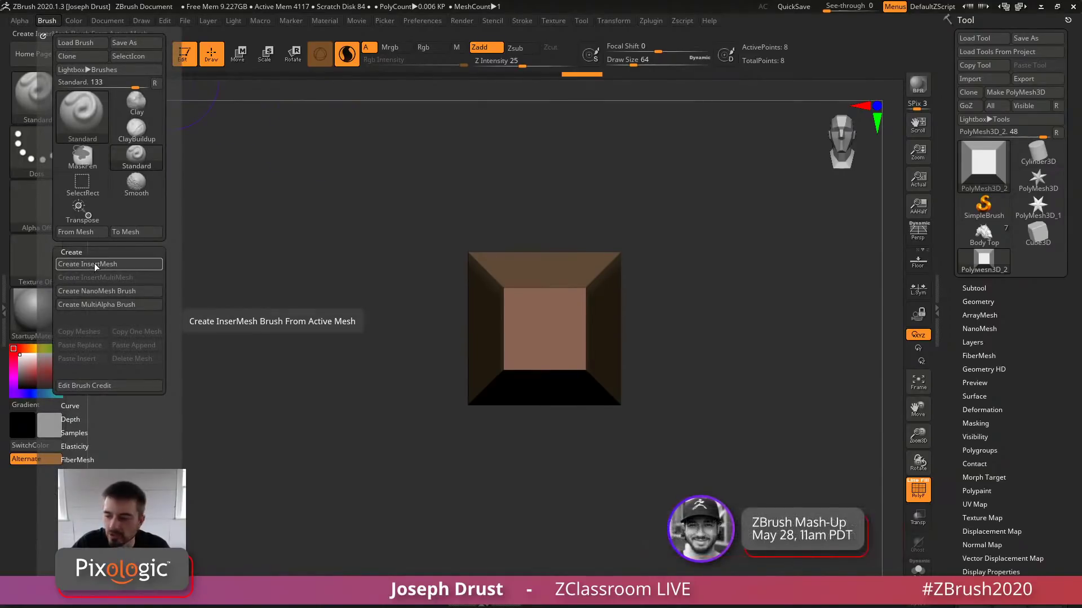
pyautogui.click(93, 263)
pyautogui.click(480, 207)
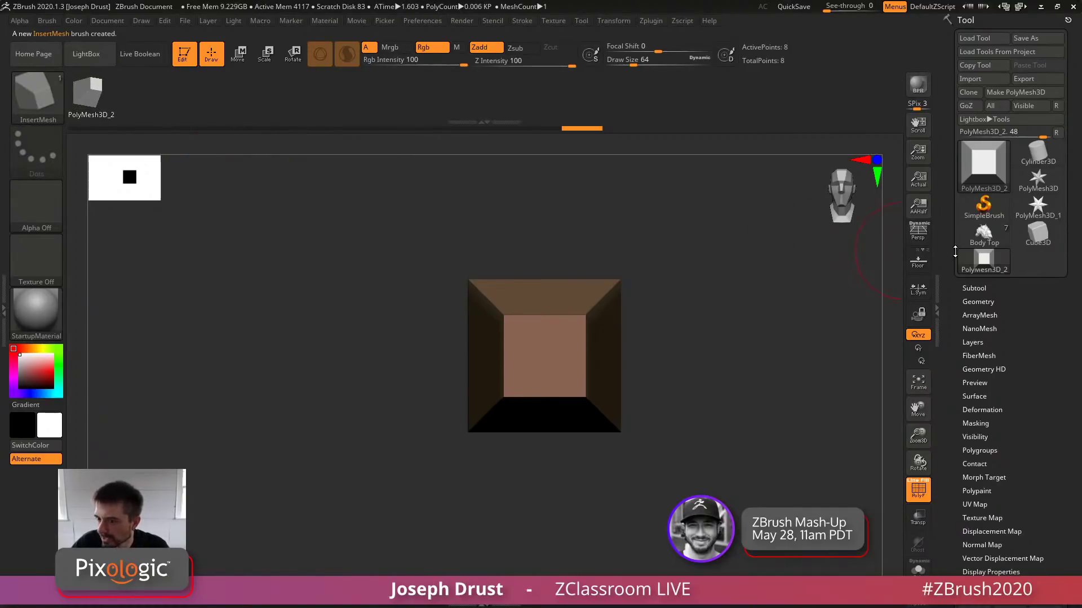
# Load the Cylinder3D primitive, convert it to a PolyMesh3D and turn off PolyFrame
pyautogui.click(1038, 153)
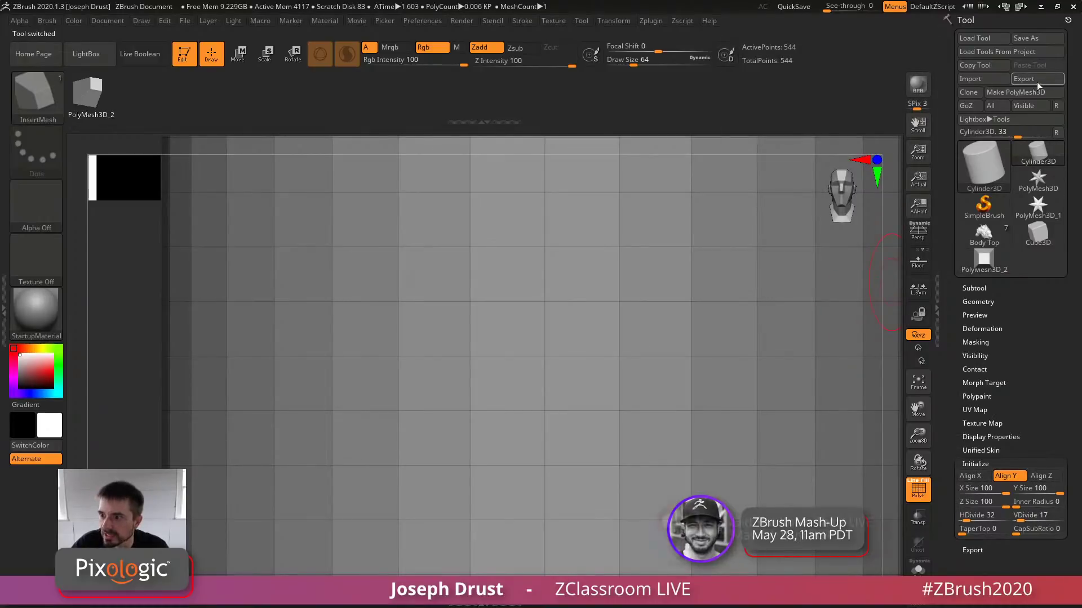
pyautogui.click(1015, 92)
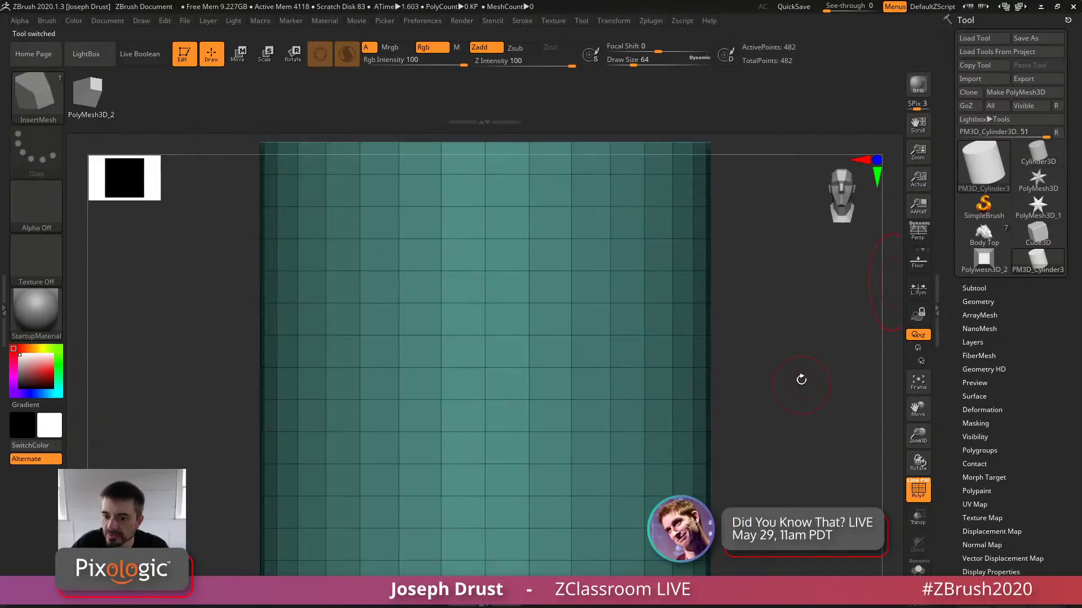
pyautogui.moveTo(801, 379); pyautogui.dragTo(789, 282)
pyautogui.hotkey('shift', 'f')
# Insert several tapered blocks of different sizes on the cylinder's flat top with the InsertMesh brush
pyautogui.moveTo(643, 321); pyautogui.dragTo(780, 327)
pyautogui.moveTo(722, 253); pyautogui.dragTo(739, 268)
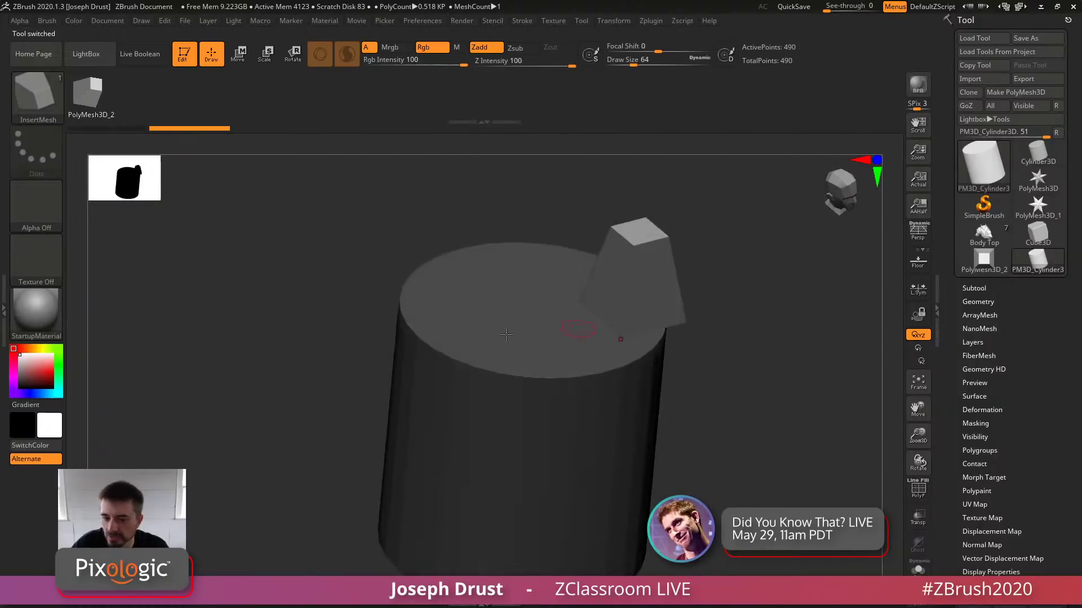
pyautogui.moveTo(505, 335); pyautogui.dragTo(549, 316)
pyautogui.moveTo(763, 398); pyautogui.dragTo(723, 358)
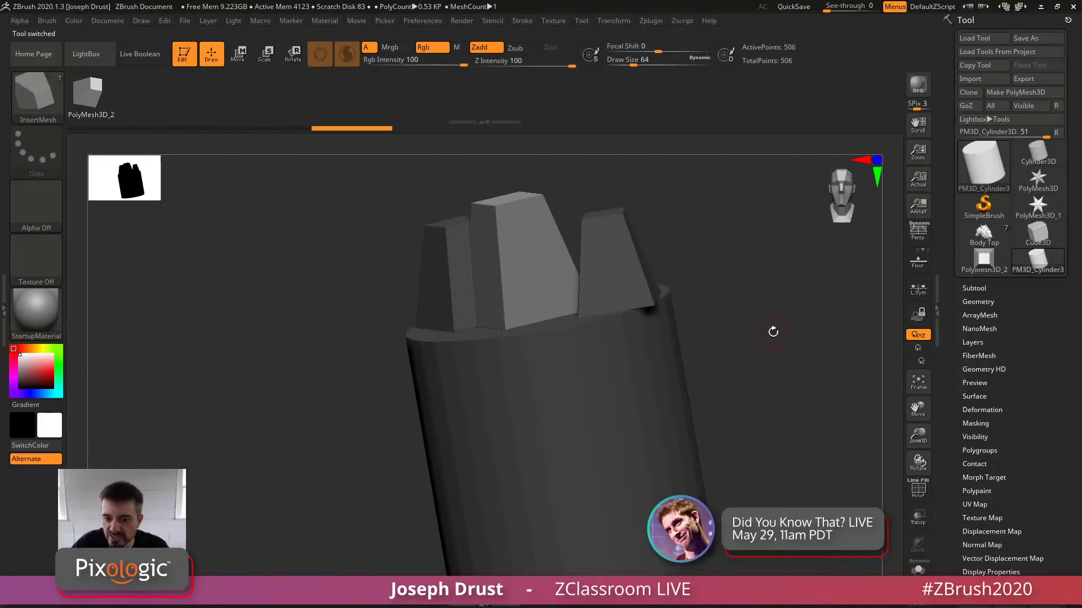
pyautogui.moveTo(773, 332); pyautogui.dragTo(727, 325)
pyautogui.moveTo(686, 266); pyautogui.dragTo(682, 321)
pyautogui.moveTo(619, 289); pyautogui.dragTo(613, 303)
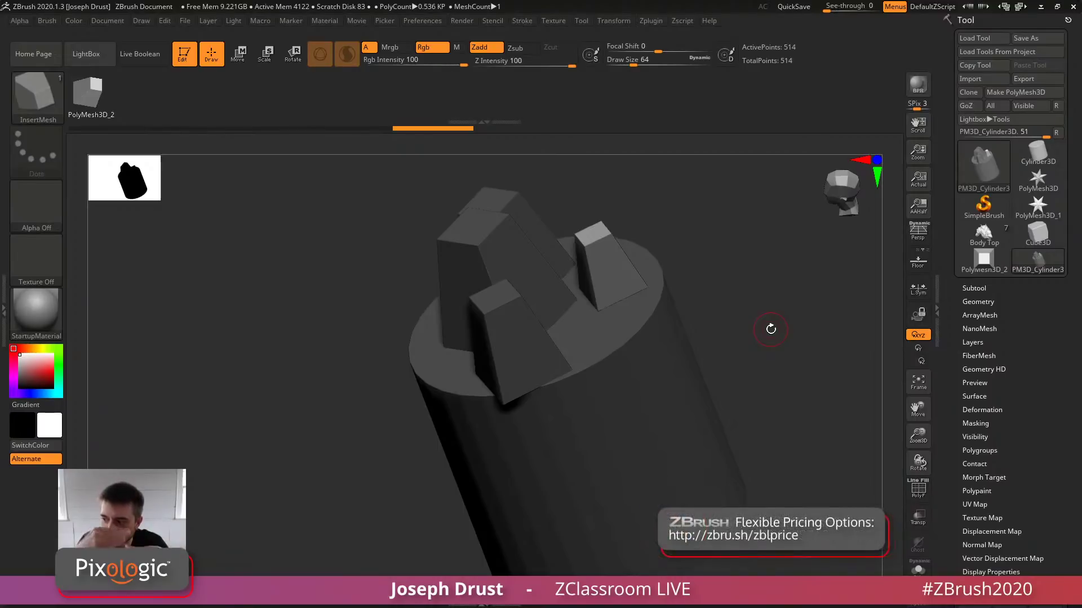
# Set the InsertMesh brush's Imbed depth to 0 and insert another small block near the edge of the cylinder's top
pyautogui.click(43, 21)
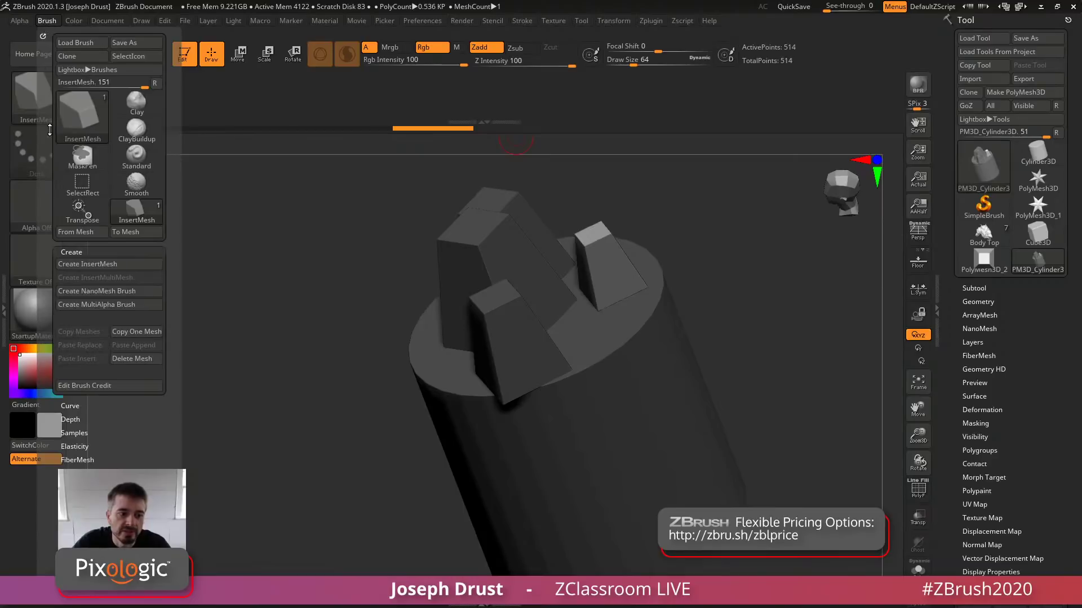
pyautogui.click(136, 419)
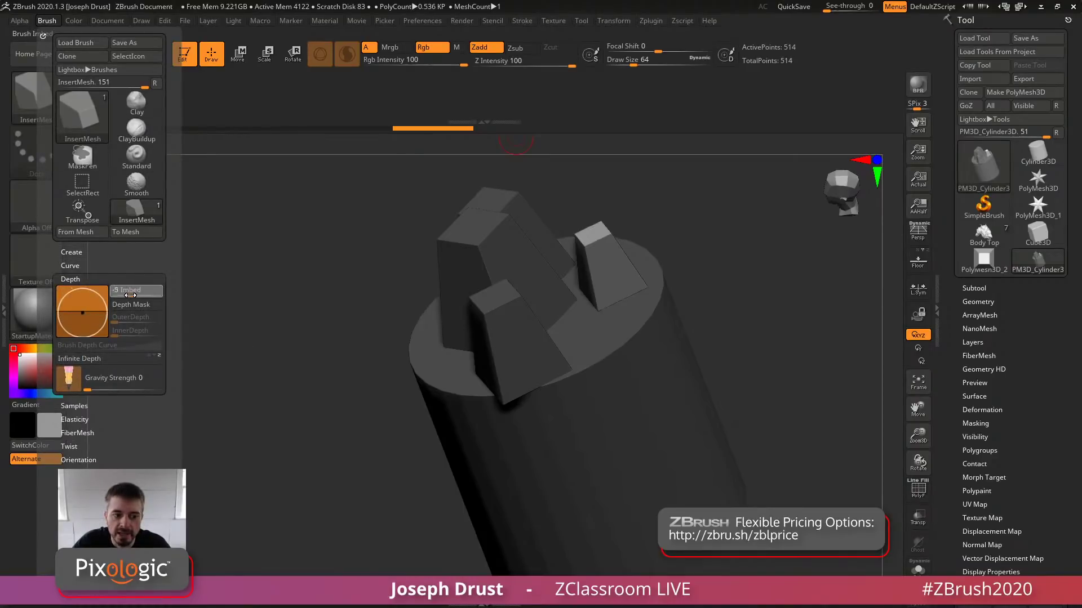
pyautogui.moveTo(131, 295); pyautogui.dragTo(135, 295)
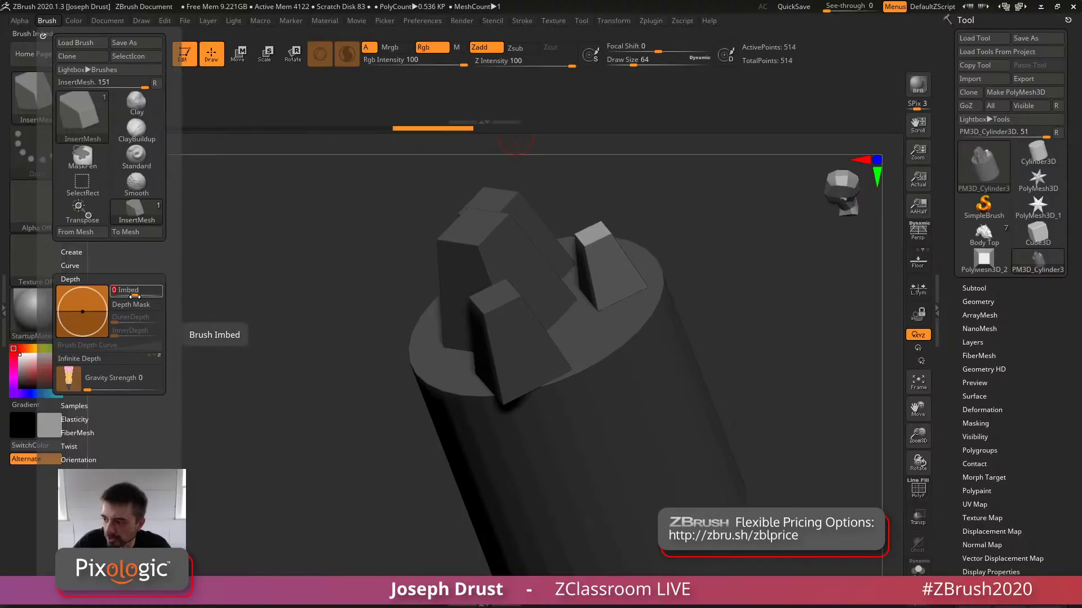
pyautogui.moveTo(608, 330); pyautogui.dragTo(625, 355)
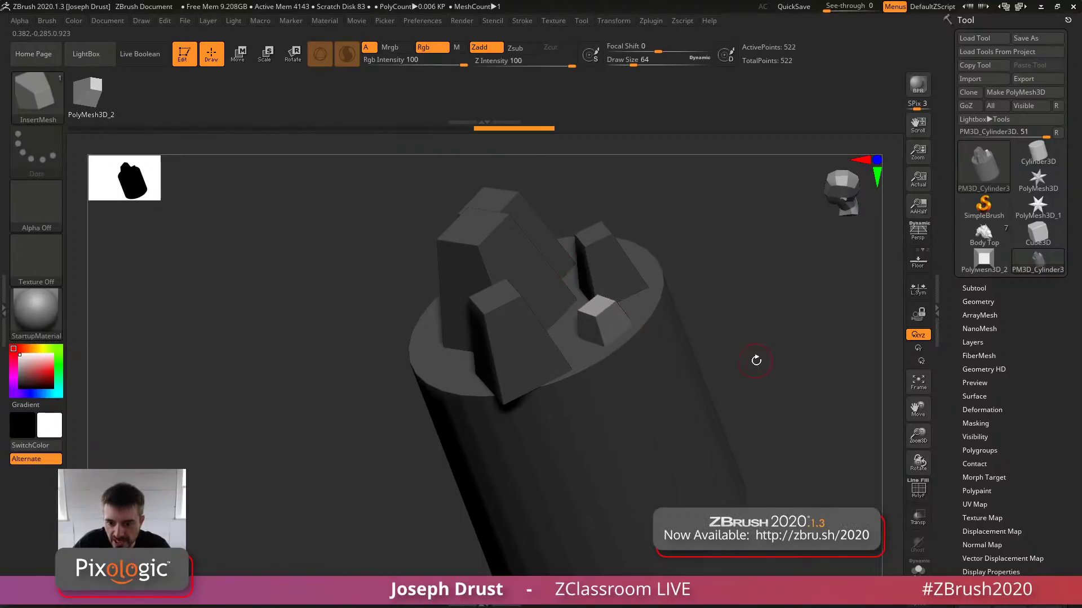
pyautogui.moveTo(756, 360); pyautogui.dragTo(727, 328)
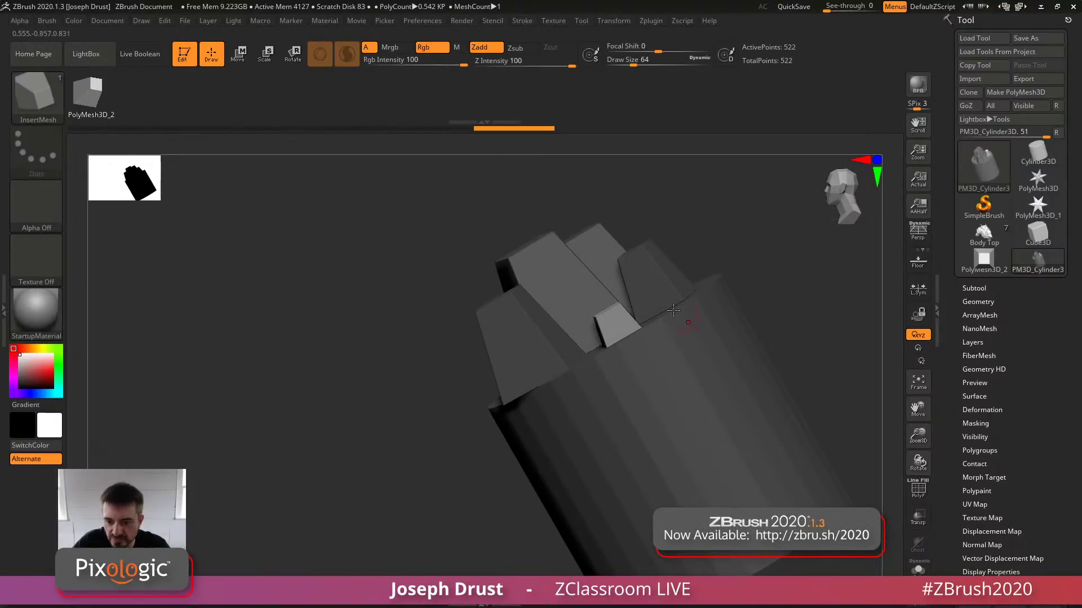
pyautogui.moveTo(740, 239); pyautogui.dragTo(650, 291)
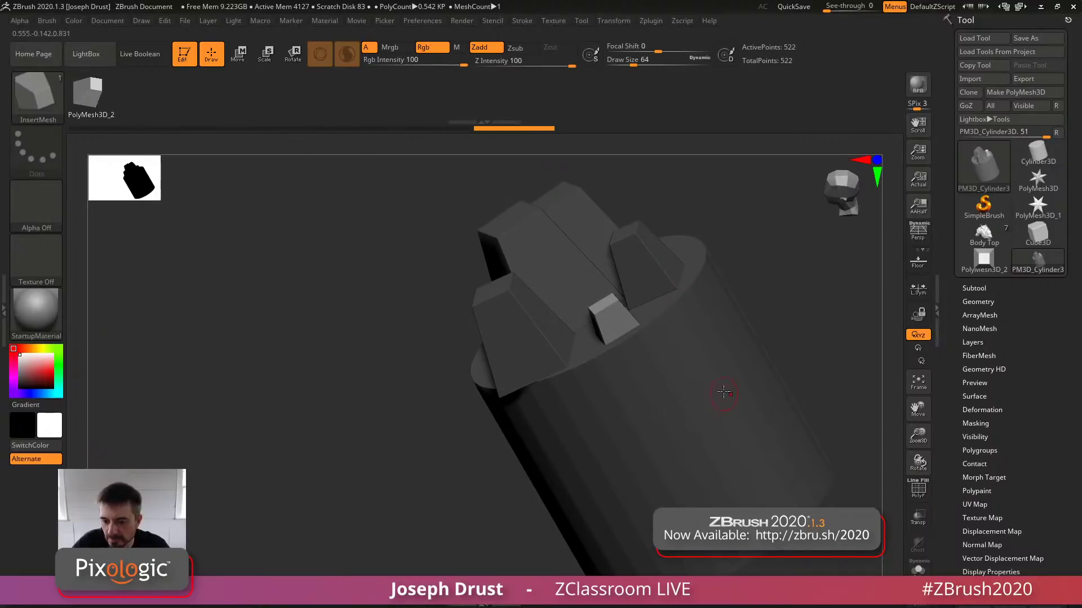
# Insert several tapered blocks around the cylinder's side and upper rim, and undo the last insertion
pyautogui.moveTo(732, 394); pyautogui.dragTo(732, 442)
pyautogui.moveTo(832, 349); pyautogui.dragTo(797, 369)
pyautogui.moveTo(648, 416); pyautogui.dragTo(626, 447)
pyautogui.moveTo(547, 450); pyautogui.dragTo(595, 494)
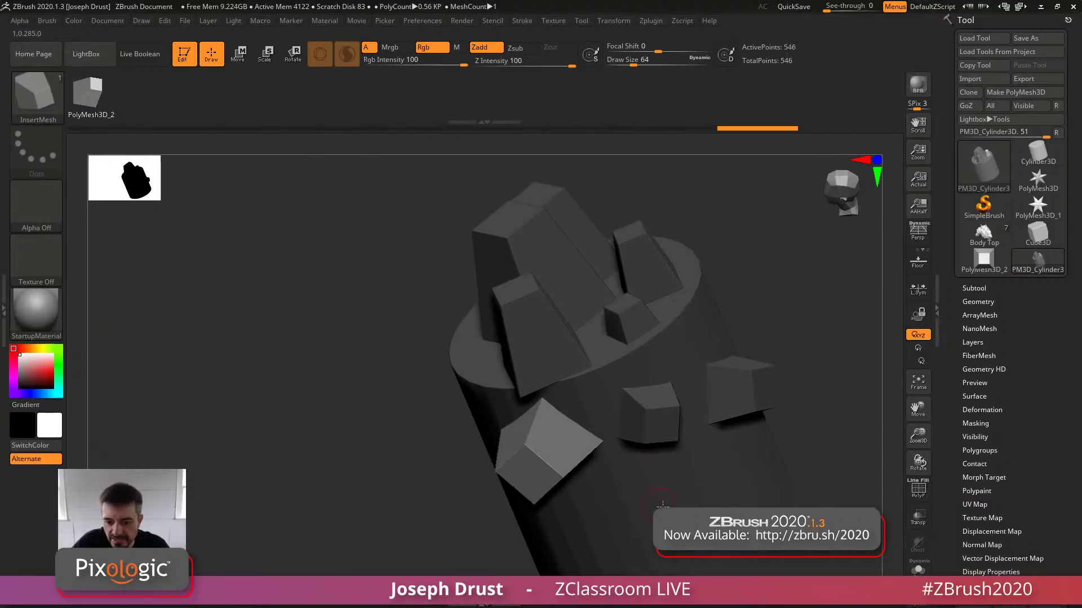
pyautogui.moveTo(661, 505); pyautogui.dragTo(669, 511)
pyautogui.moveTo(681, 342); pyautogui.dragTo(698, 375)
pyautogui.moveTo(765, 289); pyautogui.dragTo(727, 293)
pyautogui.moveTo(764, 301); pyautogui.dragTo(785, 338)
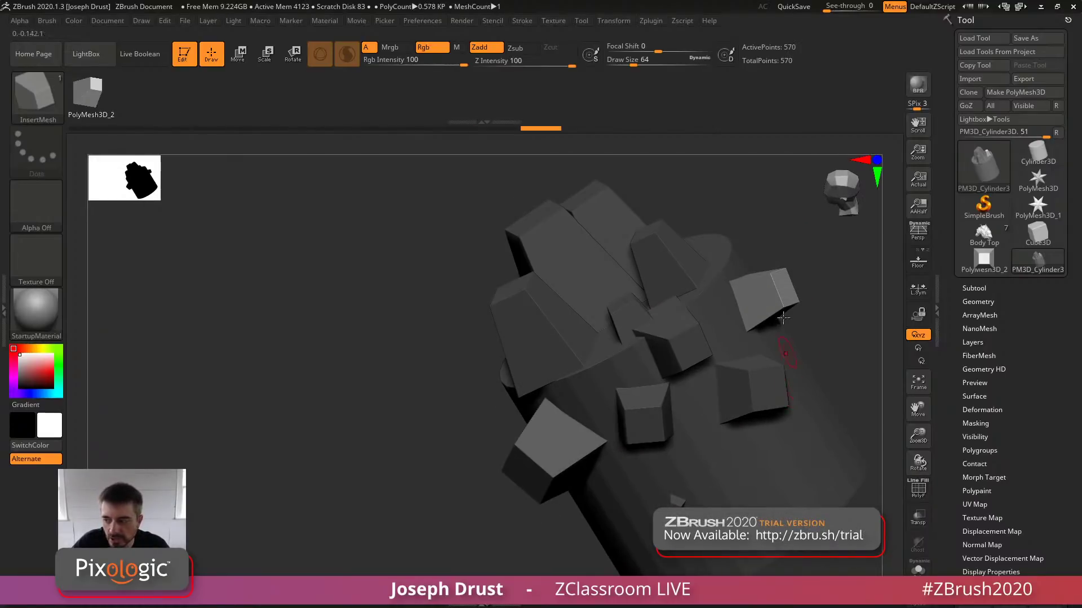
pyautogui.hotkey('ctrl', 'z')
pyautogui.hotkey('ctrl', 'z')
pyautogui.hotkey('ctrl', 'z')
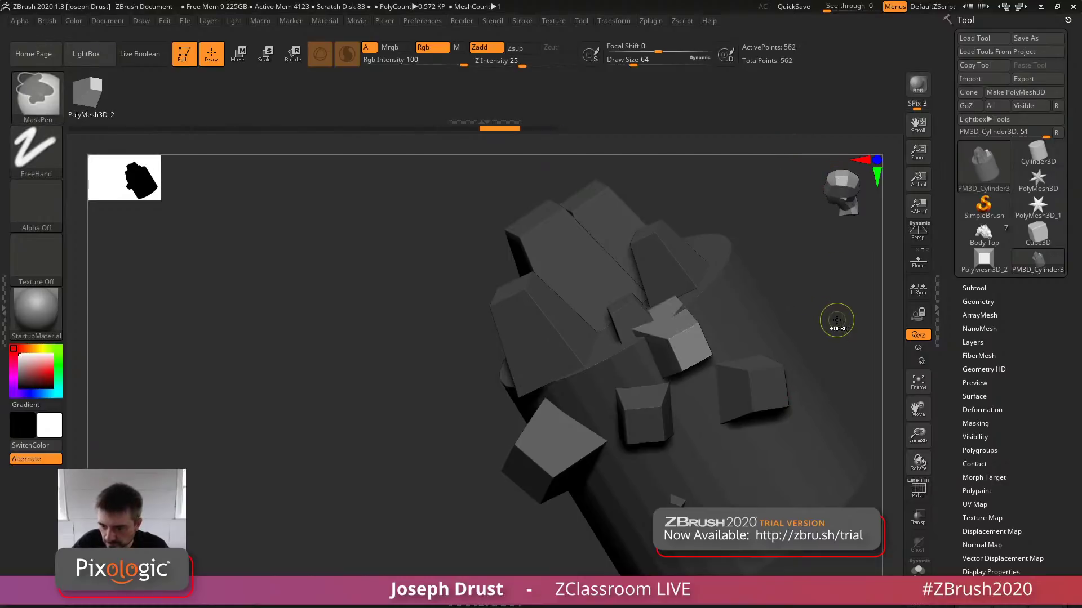
# Switch to the Body Top character tool and insert a tapered block on the flat cut surface at its waist
pyautogui.click(983, 233)
pyautogui.moveTo(818, 324)
pyautogui.mouseDown()
pyautogui.moveTo(856, 298)
pyautogui.moveTo(718, 416)
pyautogui.moveTo(734, 299)
pyautogui.moveTo(765, 451)
pyautogui.moveTo(692, 357)
pyautogui.moveTo(722, 360)
pyautogui.moveTo(763, 447)
pyautogui.moveTo(775, 394)
pyautogui.moveTo(780, 401)
pyautogui.moveTo(771, 402)
pyautogui.mouseUp()
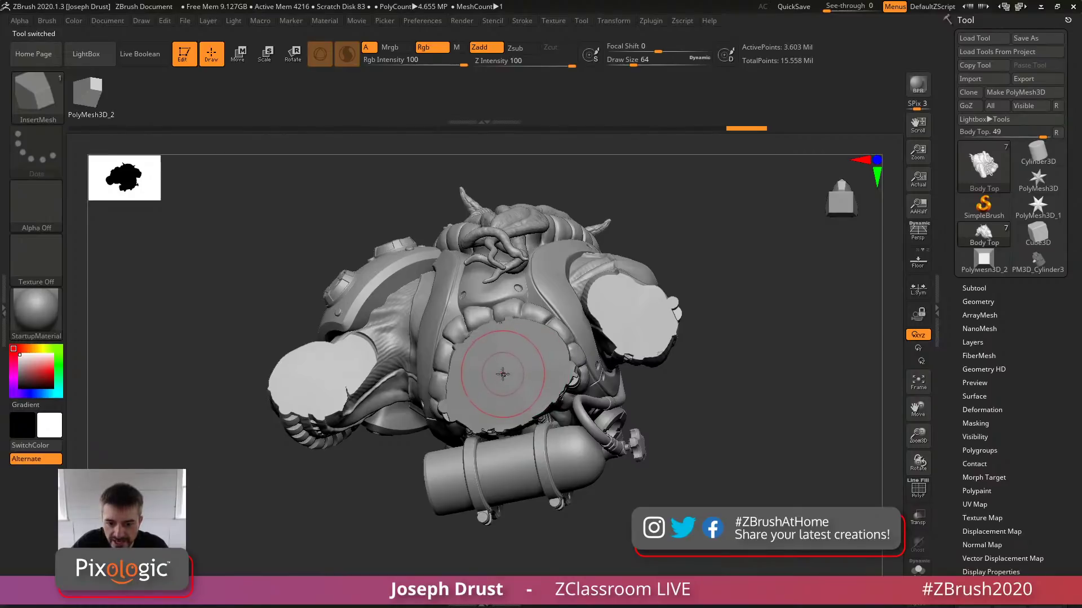
pyautogui.moveTo(505, 378); pyautogui.dragTo(519, 406)
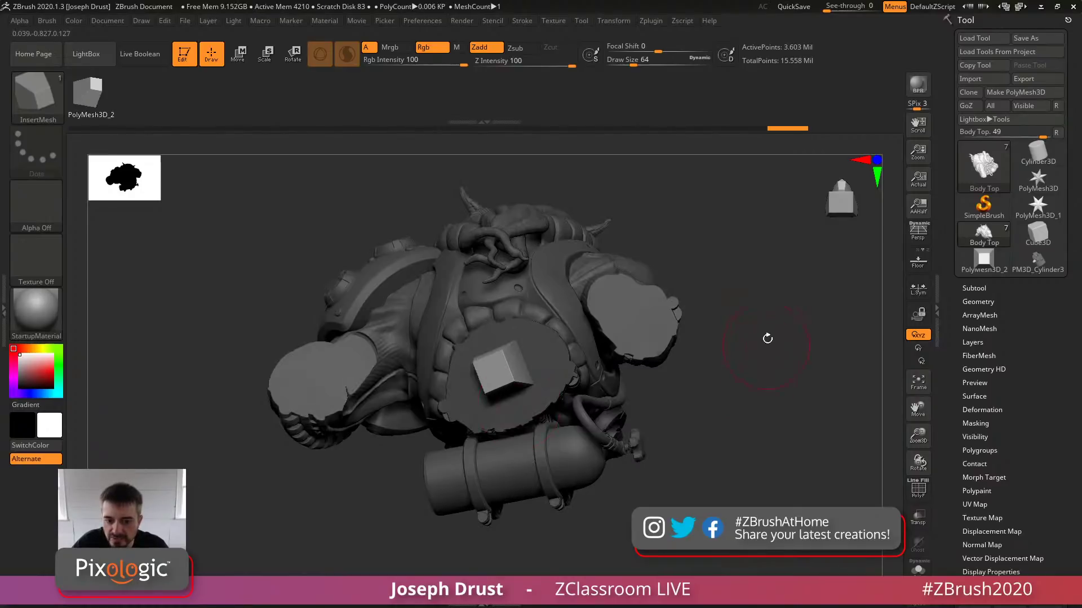
pyautogui.moveTo(768, 333)
pyautogui.mouseDown()
pyautogui.moveTo(777, 451)
pyautogui.moveTo(762, 452)
pyautogui.moveTo(750, 400)
pyautogui.moveTo(797, 364)
pyautogui.moveTo(803, 380)
pyautogui.mouseUp()
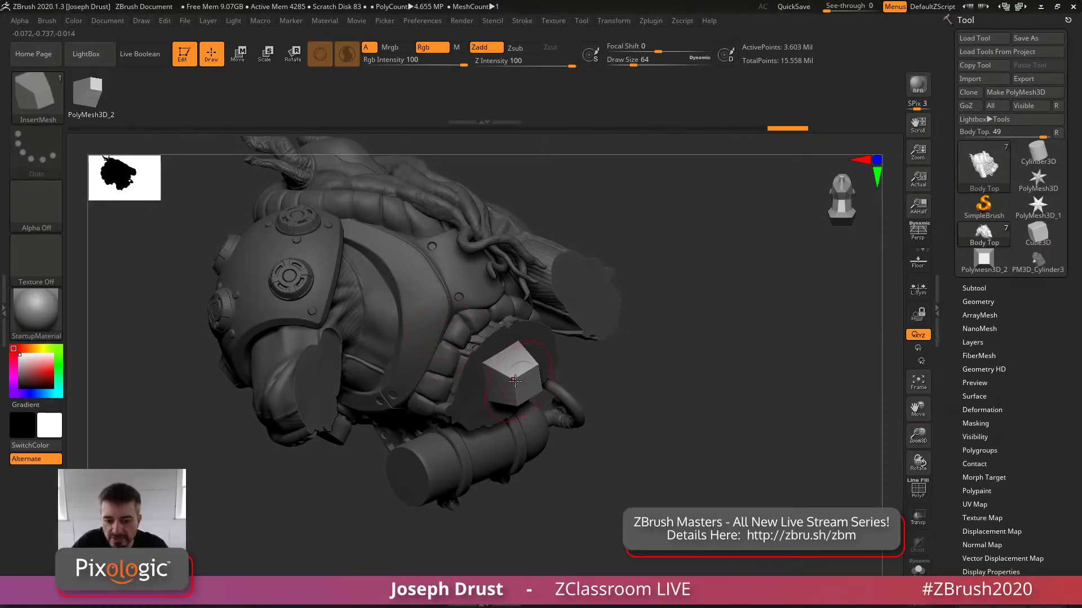
pyautogui.moveTo(765, 376)
pyautogui.mouseDown()
pyautogui.moveTo(734, 377)
pyautogui.moveTo(756, 353)
pyautogui.mouseUp()
# Split the unmasked waist block off Body Top into its own subtool
pyautogui.click(984, 288)
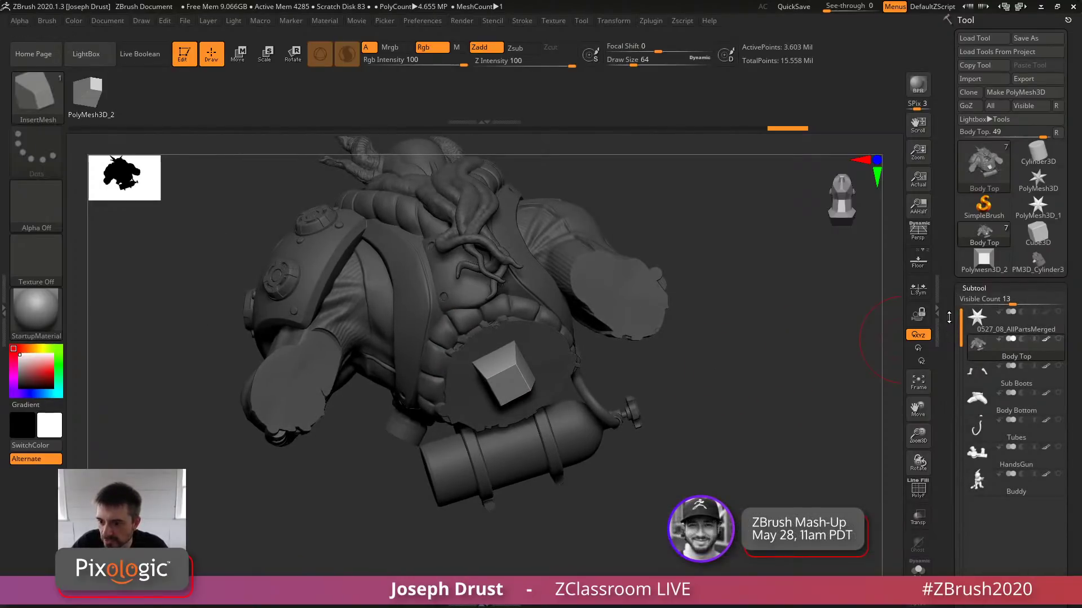
pyautogui.moveTo(948, 318); pyautogui.dragTo(948, 252)
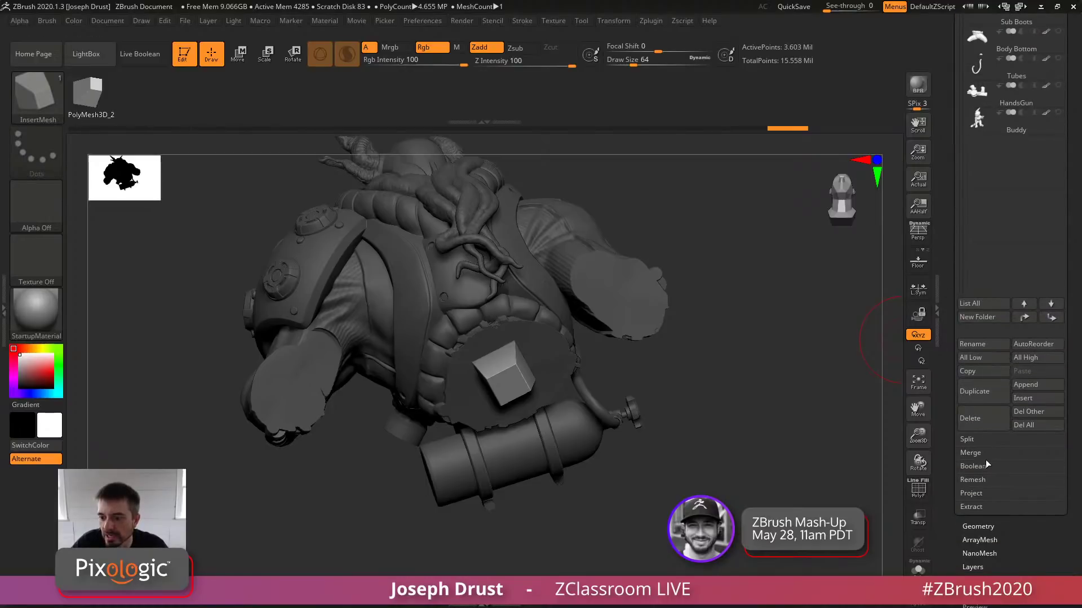
pyautogui.click(971, 439)
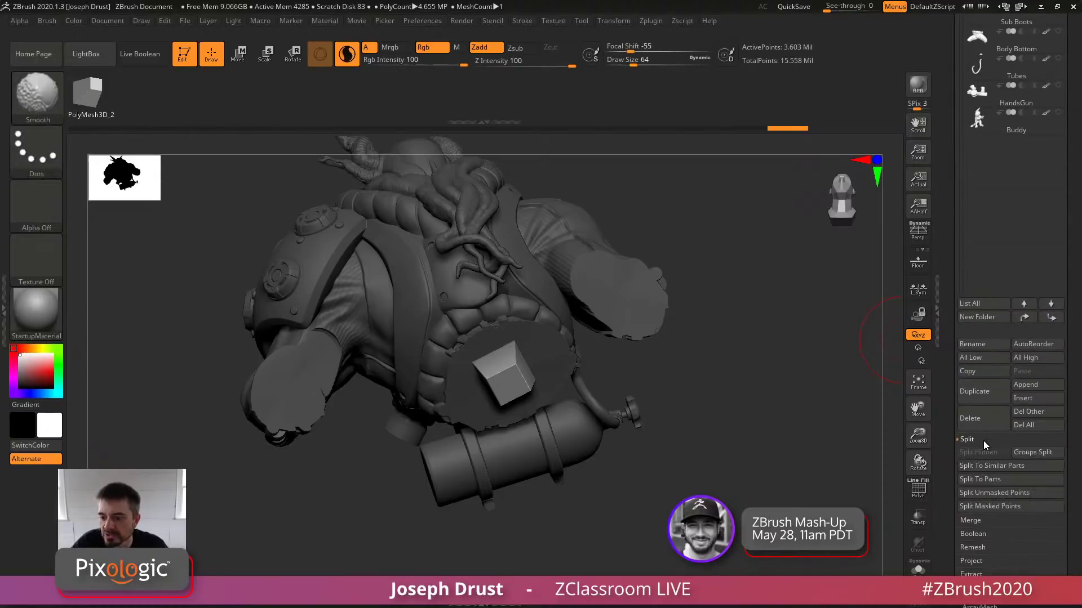
pyautogui.click(980, 493)
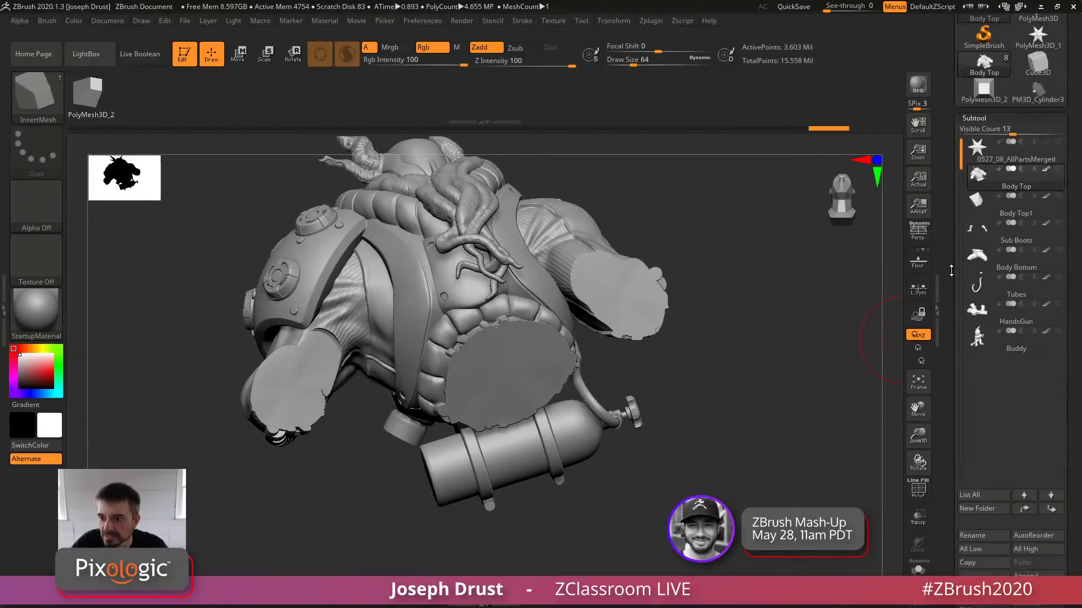
# Make the Body Top1 block subtool active and show Body Top alongside it
pyautogui.click(1013, 236)
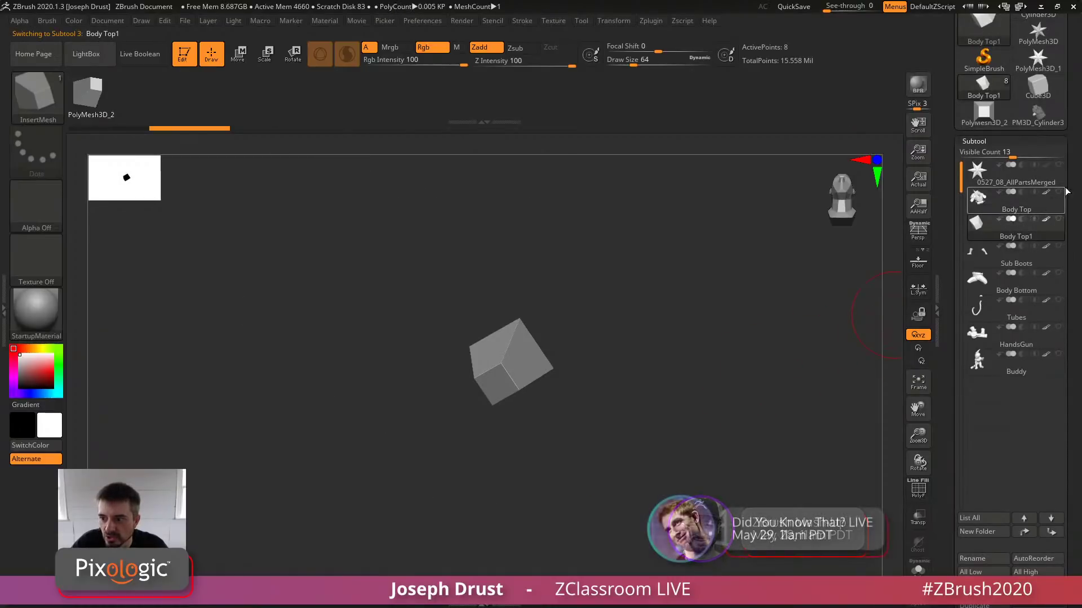
pyautogui.moveTo(772, 376); pyautogui.dragTo(632, 298)
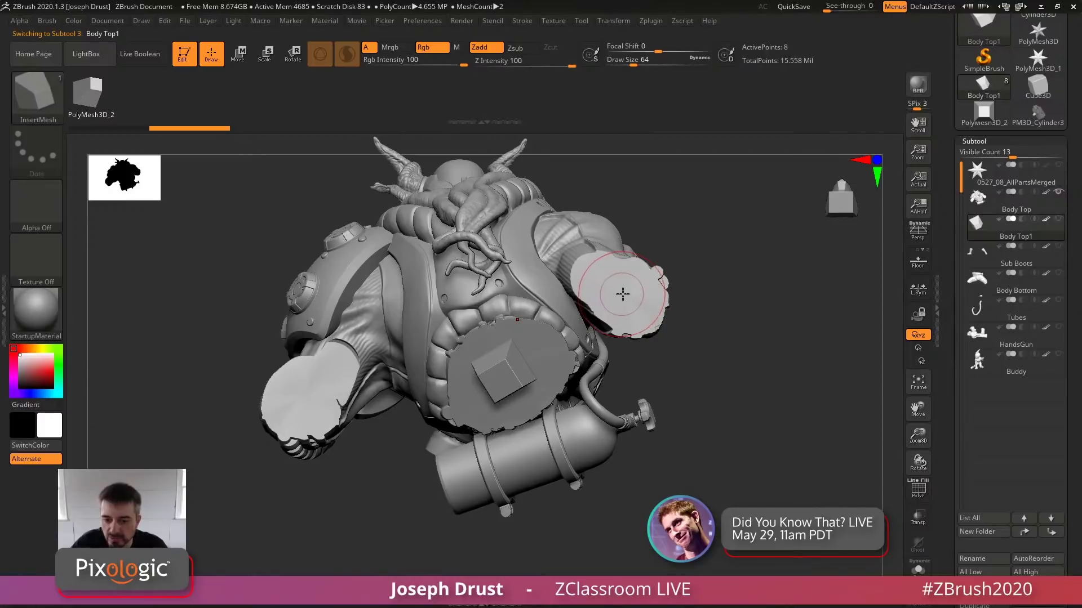
pyautogui.moveTo(968, 246); pyautogui.dragTo(961, 65)
pyautogui.moveTo(764, 342); pyautogui.dragTo(758, 360)
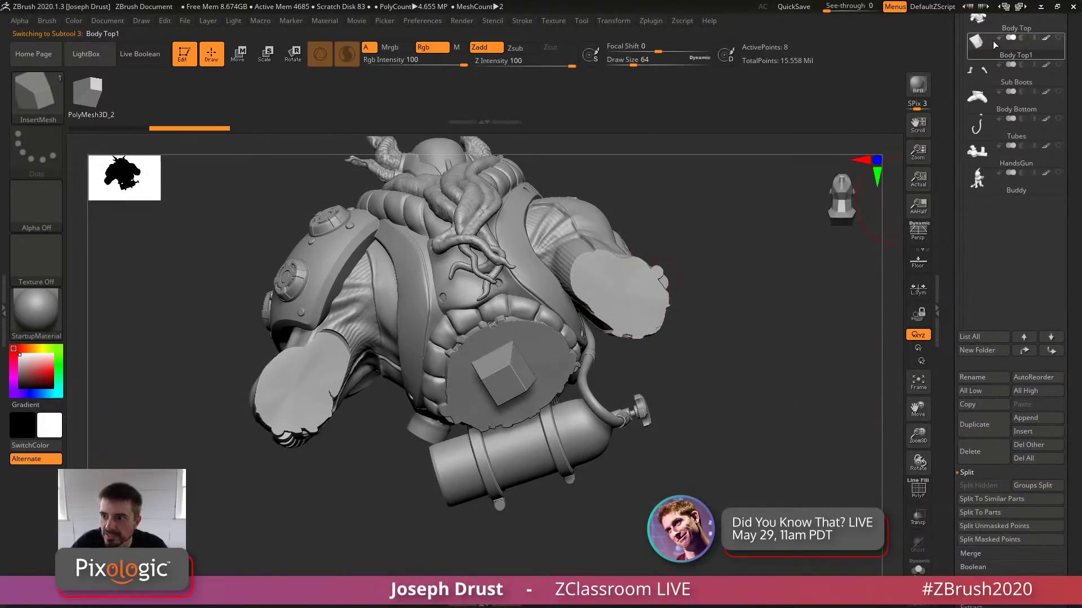
pyautogui.moveTo(952, 150); pyautogui.dragTo(953, 228)
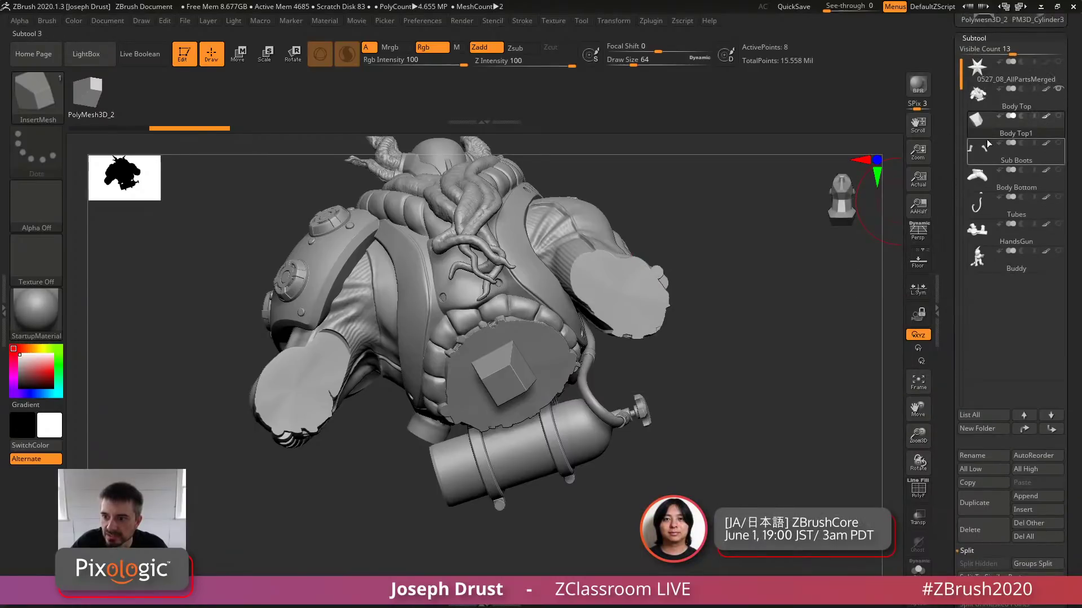
pyautogui.click(983, 133)
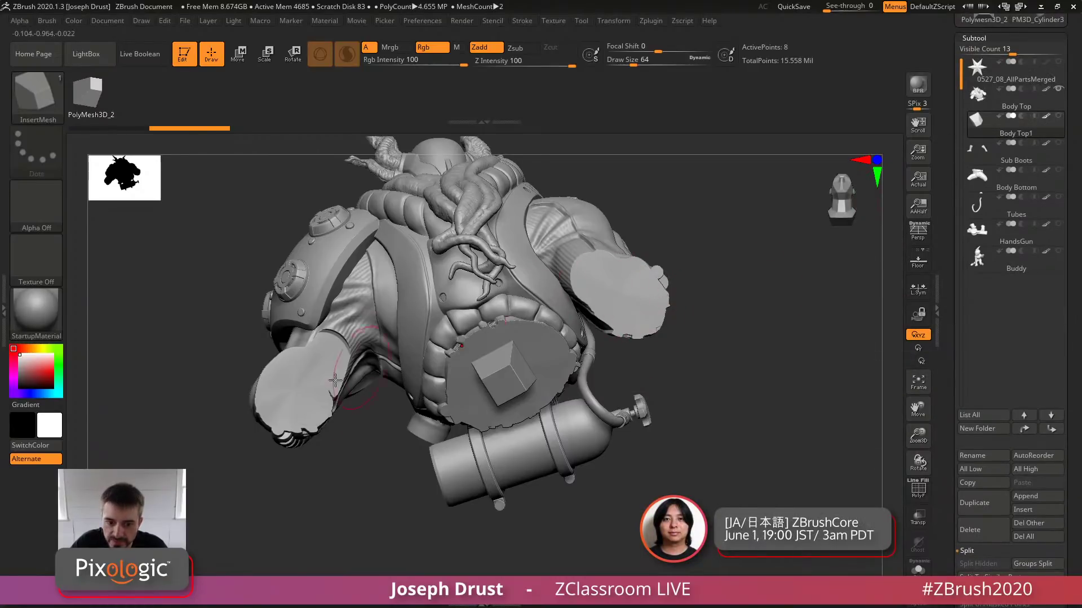
# Insert a smaller tapered block on the flat cut surface of each arm within the Body Top1 subtool
pyautogui.moveTo(621, 295); pyautogui.dragTo(642, 305)
pyautogui.moveTo(773, 363); pyautogui.dragTo(309, 431)
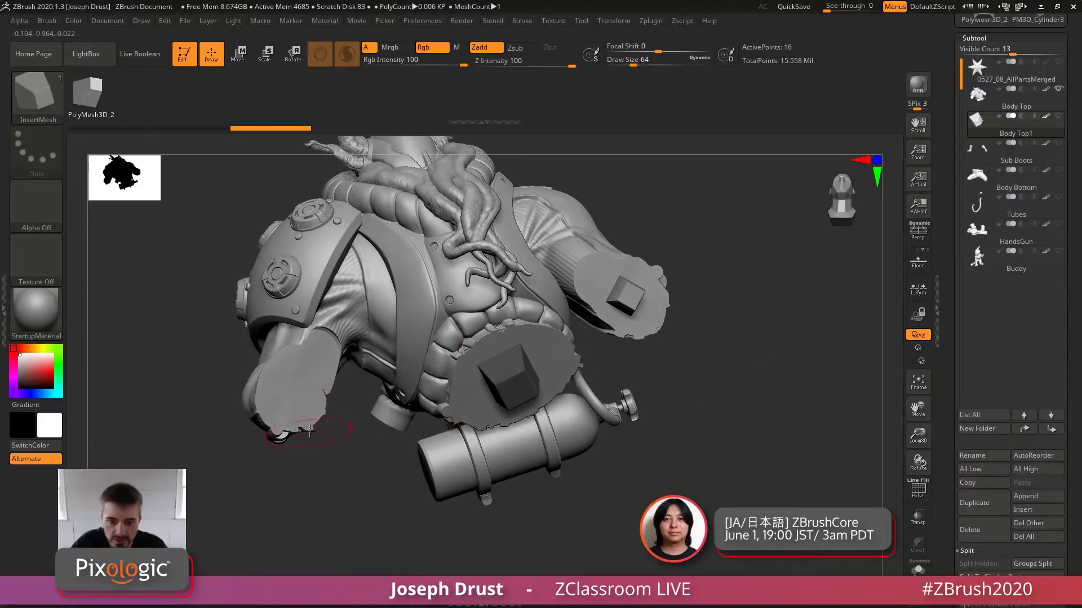
pyautogui.moveTo(299, 382); pyautogui.dragTo(302, 385)
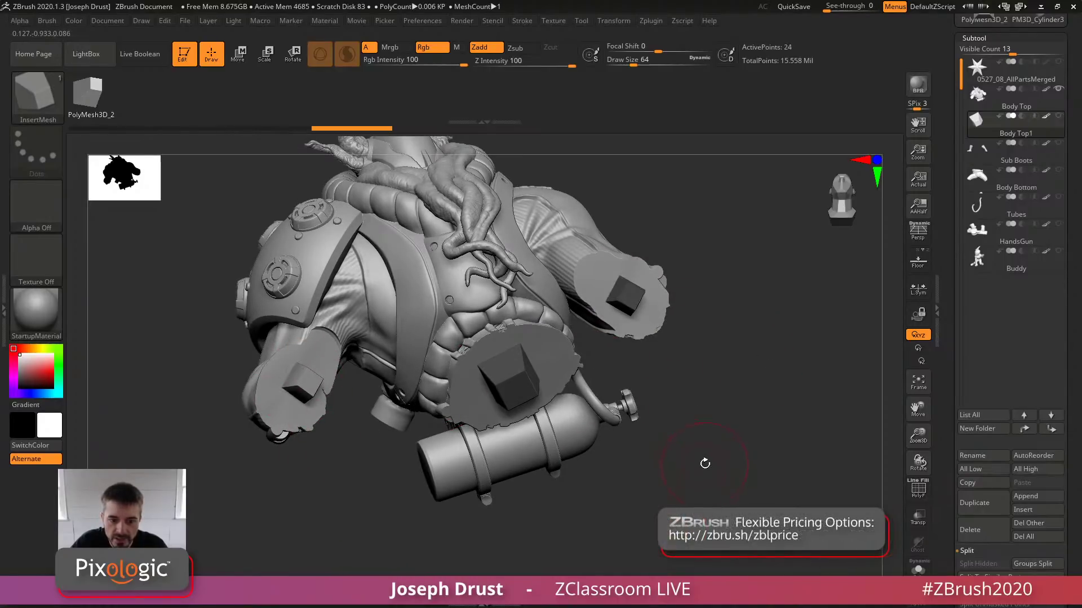
pyautogui.moveTo(702, 458)
pyautogui.mouseDown()
pyautogui.moveTo(736, 420)
pyautogui.moveTo(807, 474)
pyautogui.moveTo(794, 446)
pyautogui.mouseUp()
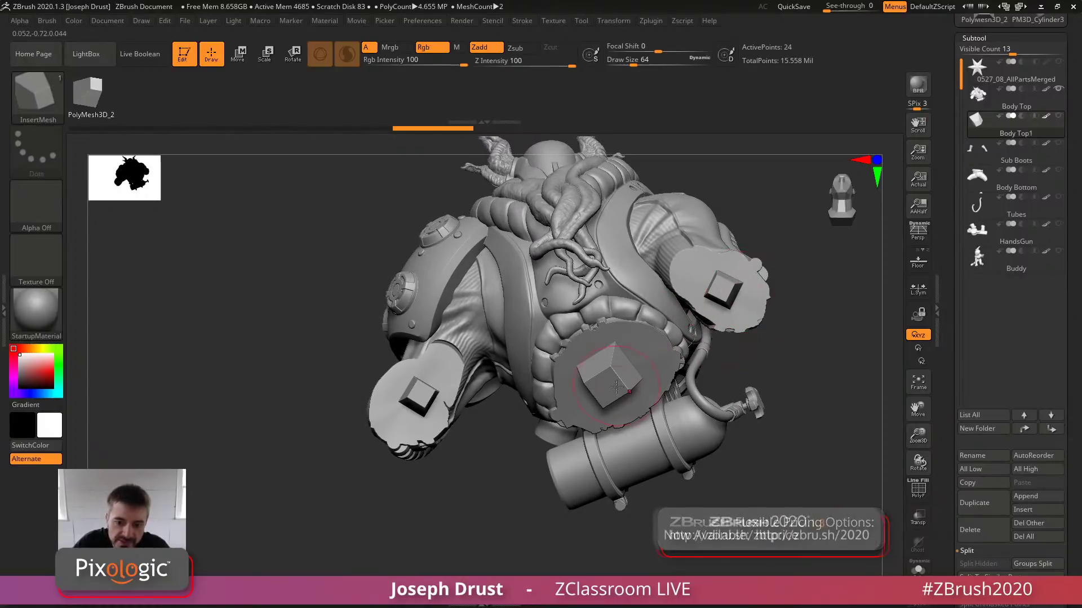
pyautogui.moveTo(807, 507); pyautogui.dragTo(601, 357)
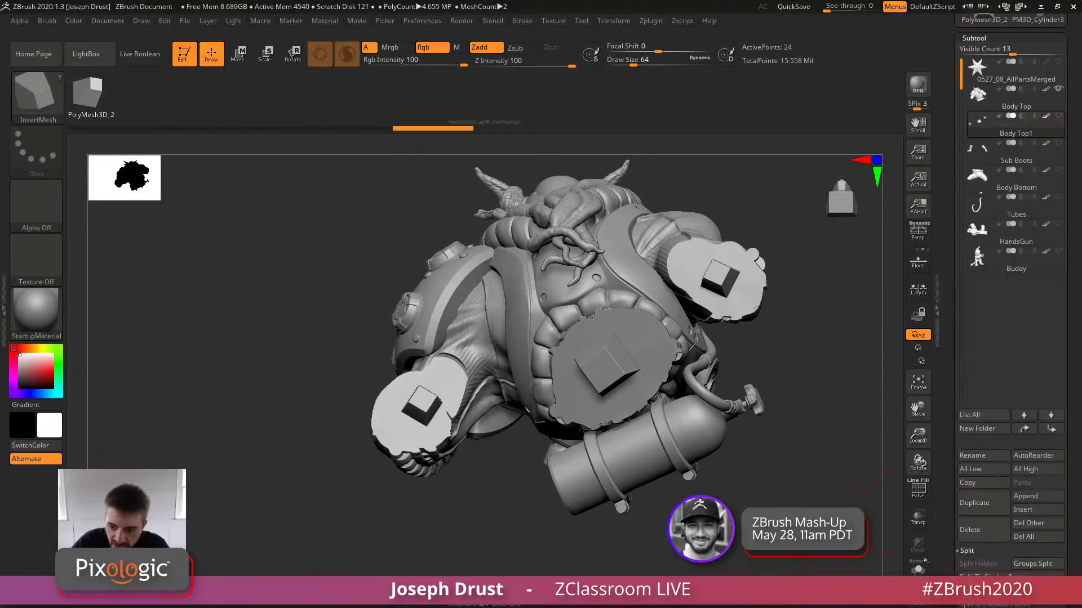
pyautogui.moveTo(806, 265); pyautogui.dragTo(845, 502)
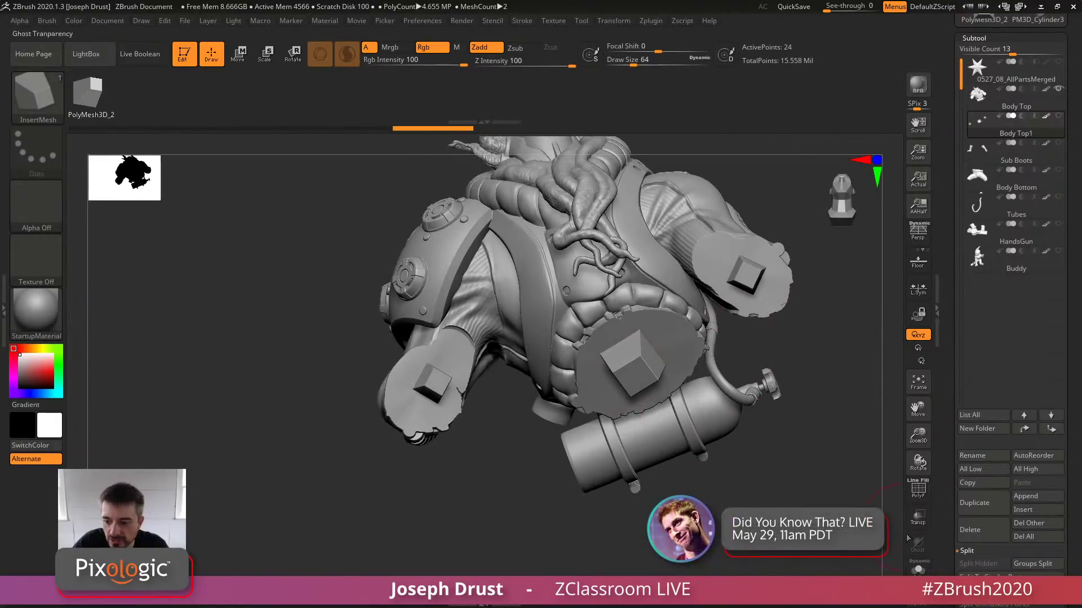
# Mask the other Body Top1 blocks and lengthen the block on the nearer arm's cut surface with the transform gizmo
pyautogui.click(241, 64)
pyautogui.keyDown('alt'); pyautogui.moveTo(455, 466); pyautogui.dragTo(500, 512); pyautogui.keyUp('alt')
pyautogui.moveTo(450, 351); pyautogui.dragTo(469, 315)
pyautogui.hotkey('ctrl', 'z')
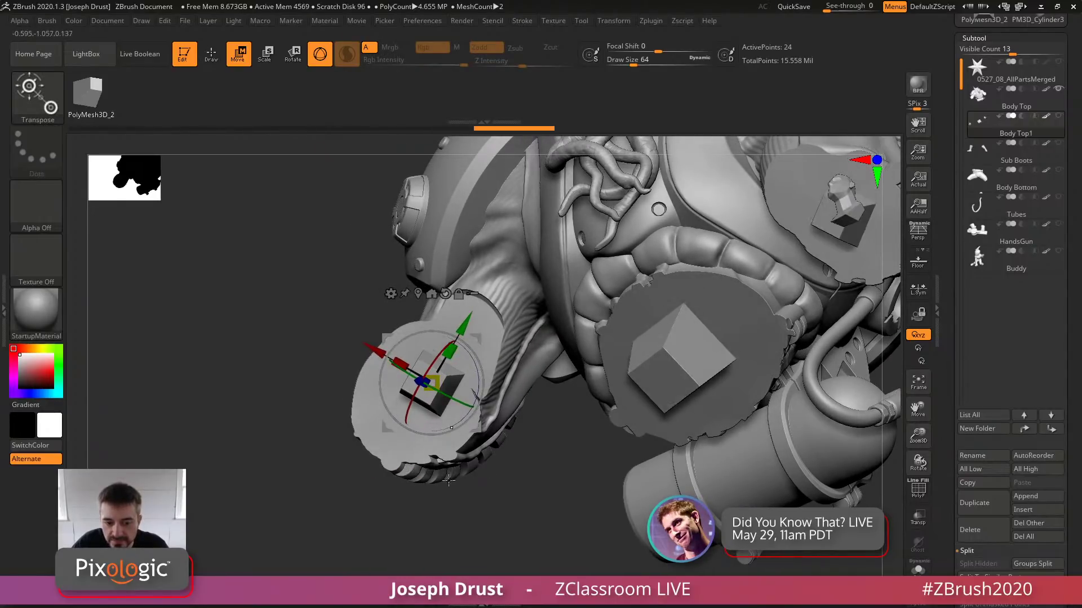
pyautogui.keyDown('ctrl'); pyautogui.moveTo(286, 289); pyautogui.dragTo(504, 482); pyautogui.keyUp('ctrl')
pyautogui.keyDown('ctrl'); pyautogui.click(559, 509); pyautogui.keyUp('ctrl')
pyautogui.moveTo(442, 364); pyautogui.dragTo(456, 321)
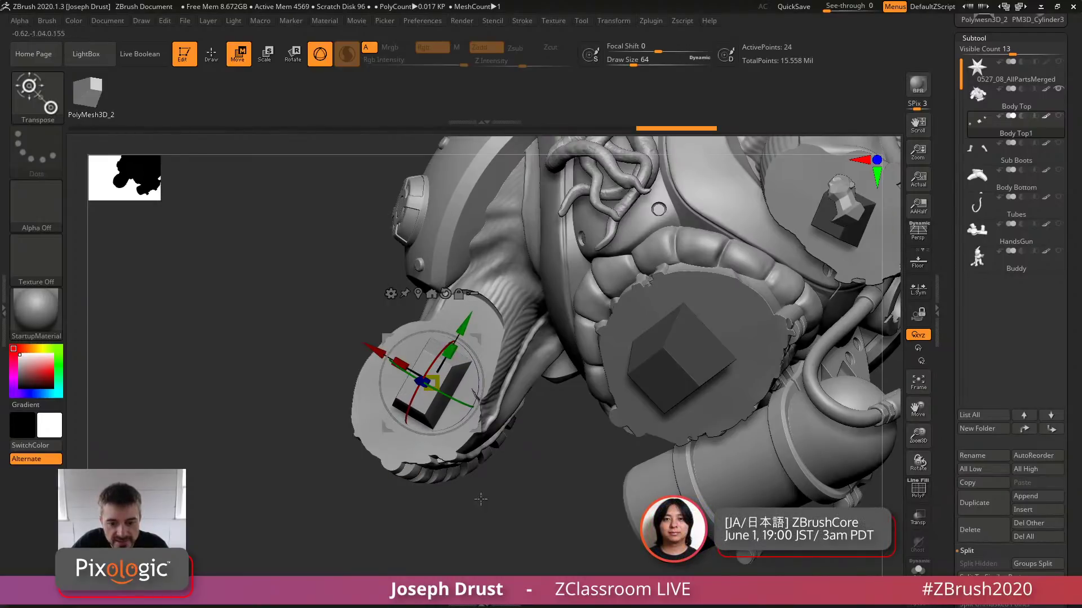
pyautogui.moveTo(480, 499)
pyautogui.mouseDown()
pyautogui.moveTo(531, 508)
pyautogui.moveTo(509, 509)
pyautogui.moveTo(495, 489)
pyautogui.mouseUp()
pyautogui.moveTo(465, 326); pyautogui.dragTo(456, 340)
pyautogui.moveTo(504, 502)
pyautogui.mouseDown()
pyautogui.moveTo(543, 516)
pyautogui.moveTo(486, 383)
pyautogui.moveTo(482, 440)
pyautogui.moveTo(495, 493)
pyautogui.moveTo(473, 500)
pyautogui.moveTo(485, 524)
pyautogui.mouseUp()
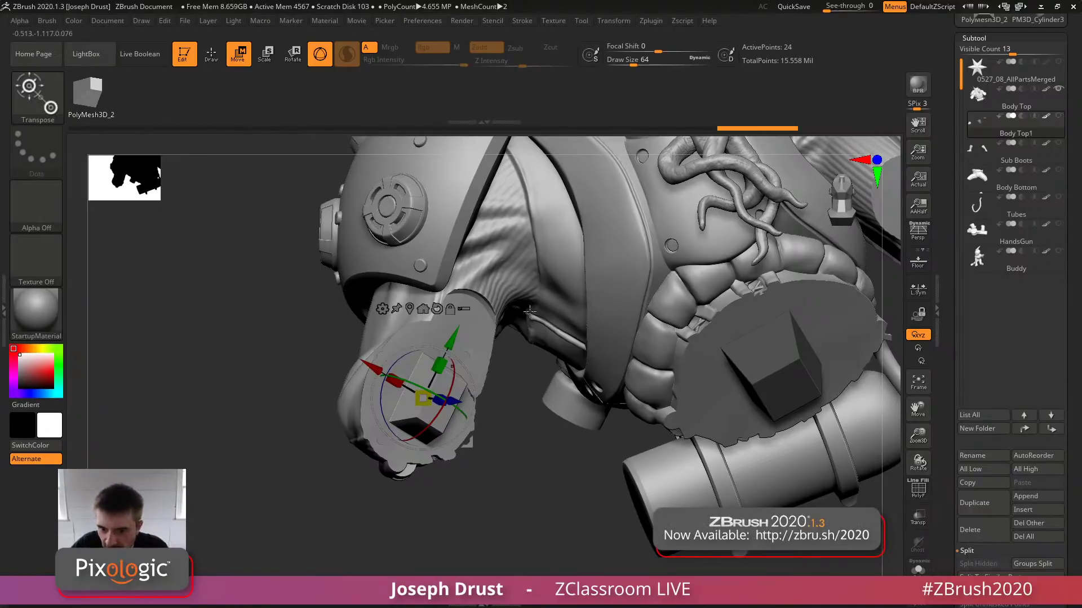
pyautogui.press('q')
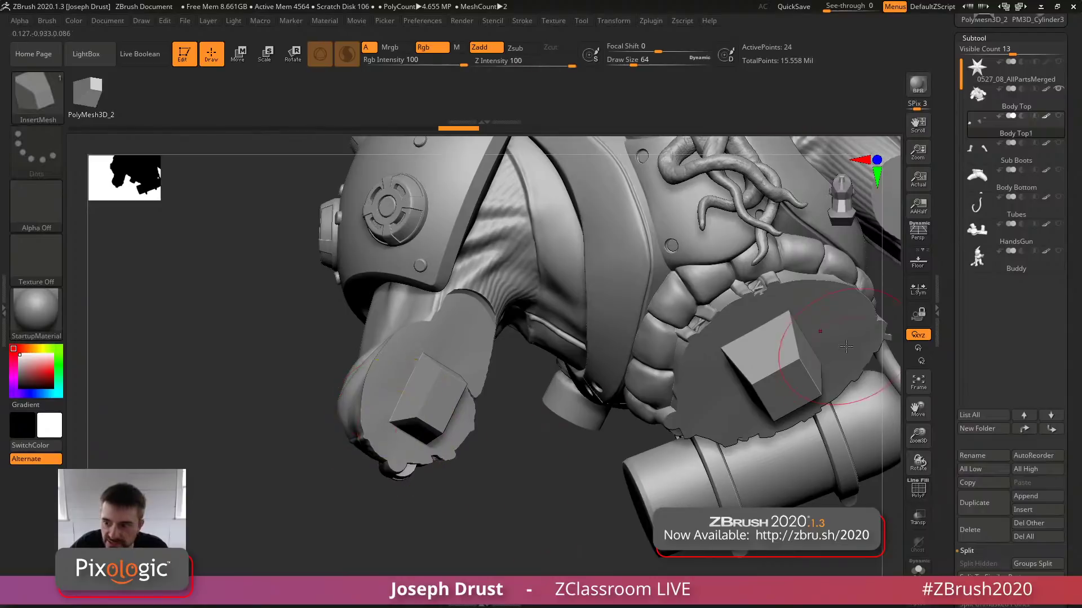
# Hide Body Top and turn on Dynamic Subdiv for the Body Top1 blocks
pyautogui.click(1059, 90)
pyautogui.moveTo(654, 416); pyautogui.dragTo(680, 485)
pyautogui.moveTo(949, 453); pyautogui.dragTo(940, 322)
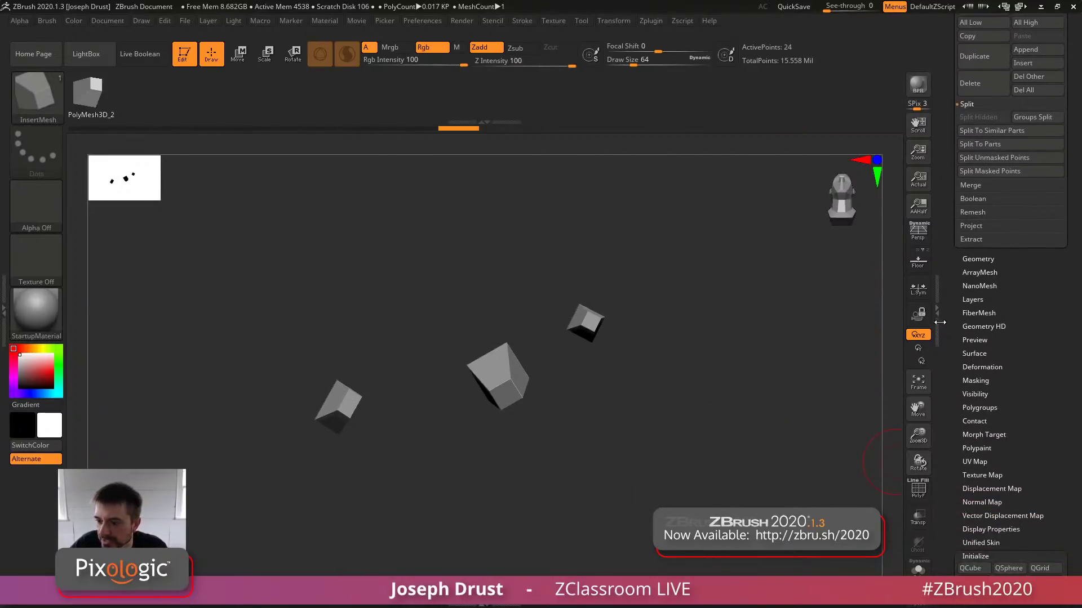
pyautogui.keyDown('shift'); pyautogui.click(980, 259); pyautogui.keyUp('shift')
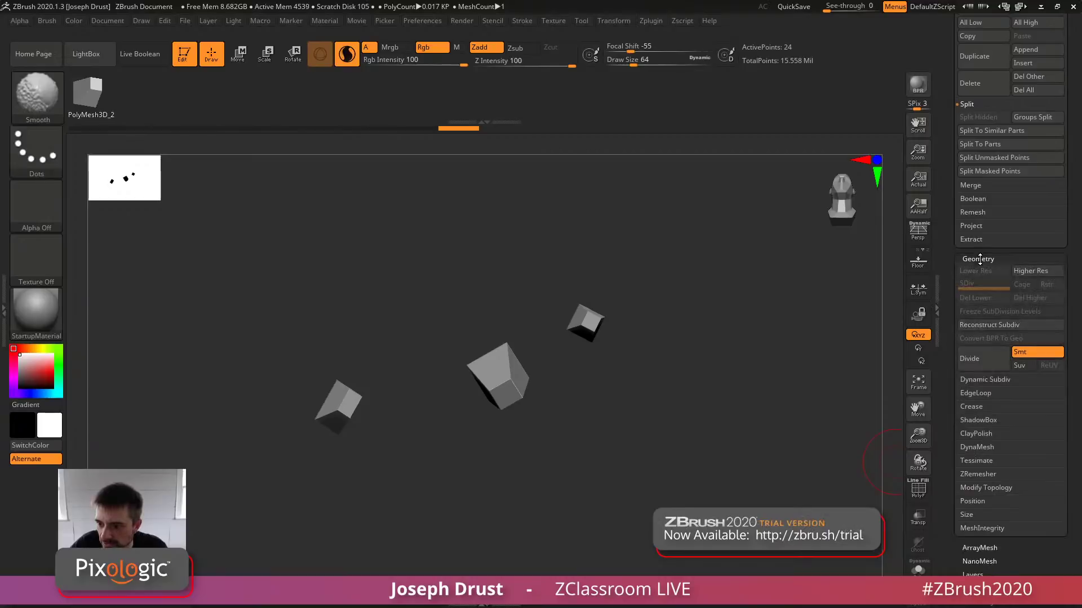
pyautogui.click(985, 381)
pyautogui.moveTo(714, 311); pyautogui.dragTo(825, 343)
pyautogui.click(980, 391)
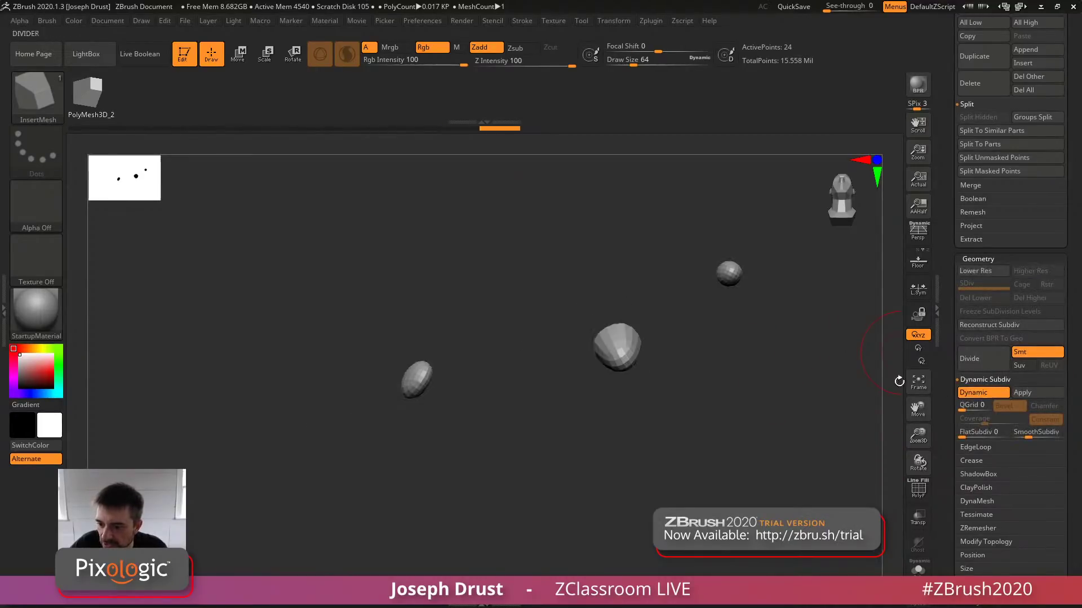
# Bevel the edges of the Body Top1 blocks with QGrid 3 and a Coverage of about 0.02
pyautogui.moveTo(900, 381); pyautogui.dragTo(823, 440)
pyautogui.click(965, 406)
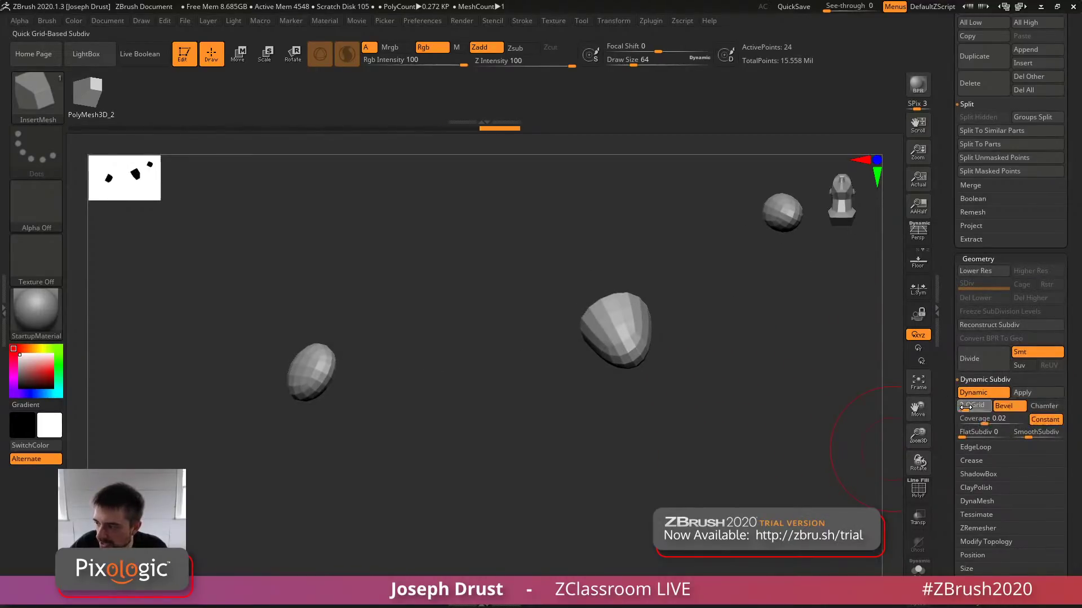
pyautogui.moveTo(970, 420); pyautogui.dragTo(986, 419)
pyautogui.moveTo(790, 423)
pyautogui.mouseDown()
pyautogui.moveTo(771, 355)
pyautogui.moveTo(784, 404)
pyautogui.mouseUp()
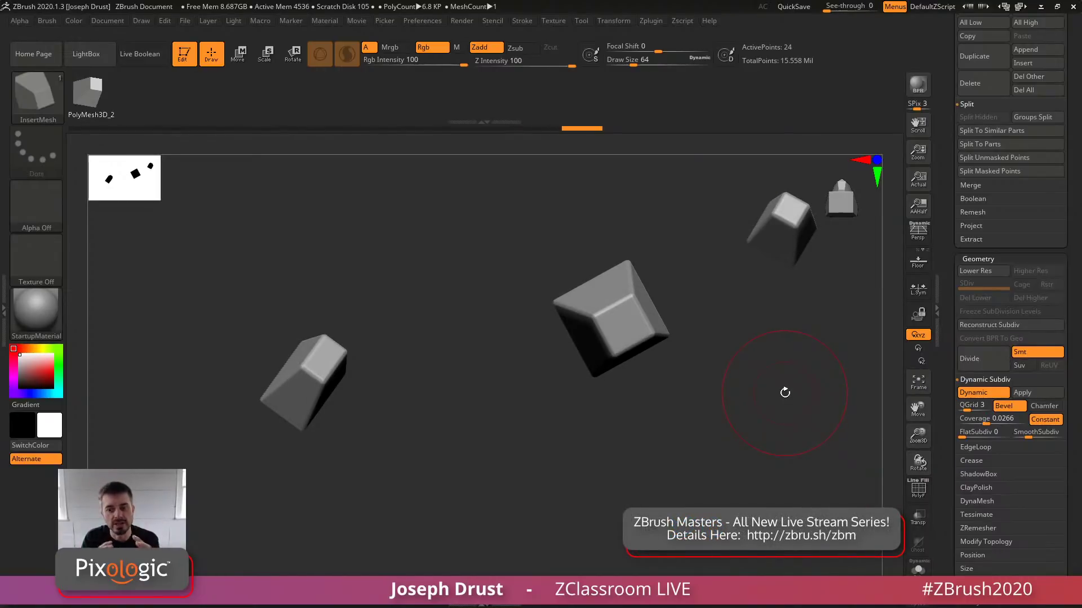
pyautogui.moveTo(986, 420); pyautogui.dragTo(983, 422)
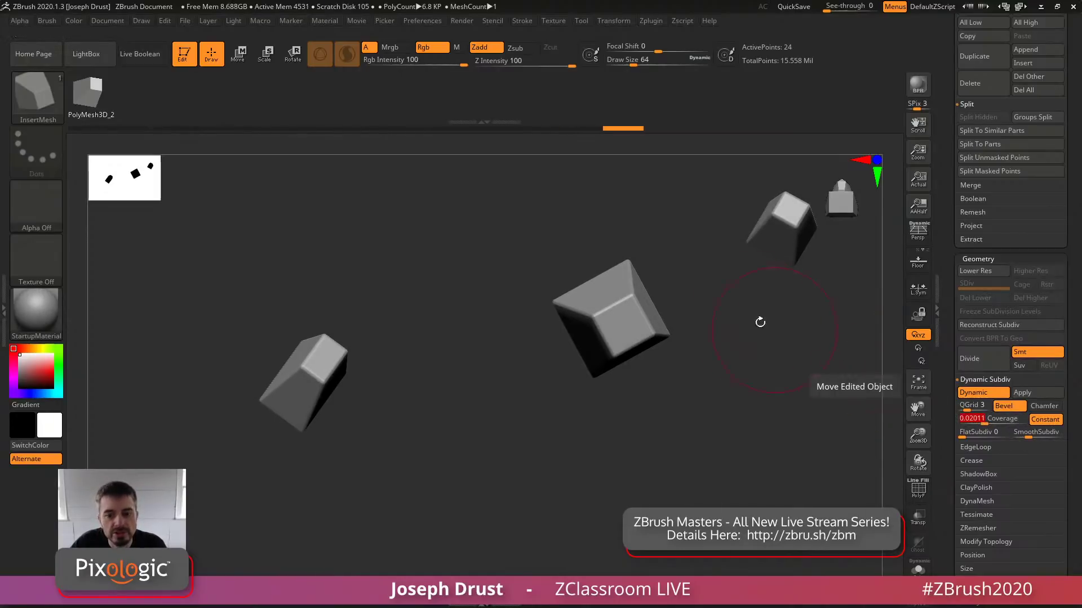
# Mask the waist block and the far arm block, stretch the remaining bevelled arm block slightly, and clear the mask
pyautogui.moveTo(761, 322)
pyautogui.mouseDown()
pyautogui.moveTo(804, 398)
pyautogui.moveTo(769, 347)
pyautogui.moveTo(756, 345)
pyautogui.moveTo(763, 398)
pyautogui.moveTo(491, 379)
pyautogui.mouseUp()
pyautogui.press('ctrl')
pyautogui.keyDown('ctrl'); pyautogui.moveTo(376, 393); pyautogui.dragTo(414, 383); pyautogui.keyUp('ctrl')
pyautogui.keyDown('ctrl'); pyautogui.click(485, 452); pyautogui.keyUp('ctrl')
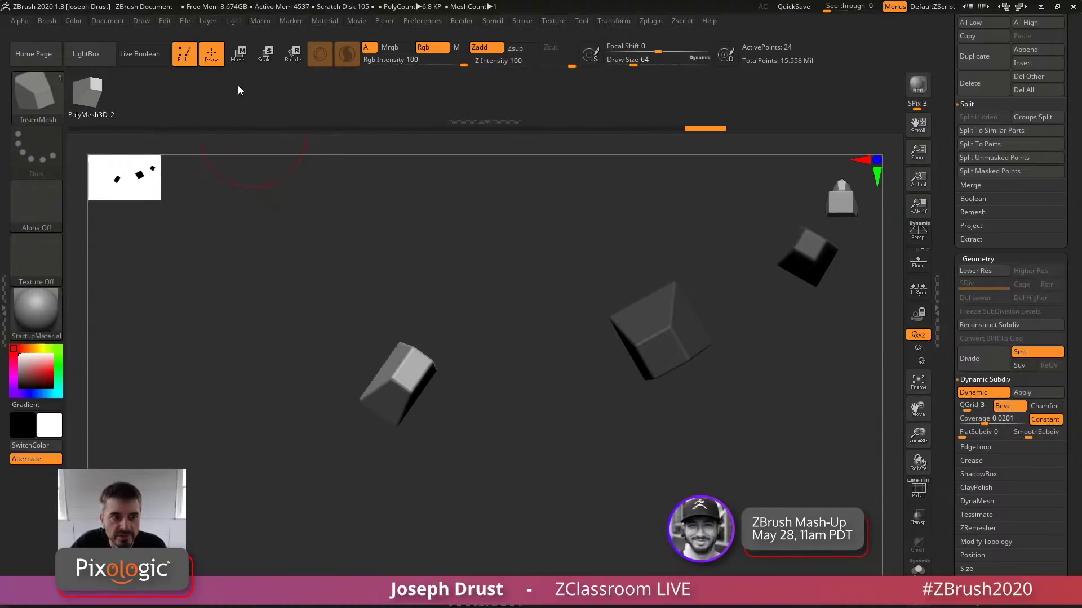
pyautogui.click(239, 55)
pyautogui.moveTo(553, 302); pyautogui.dragTo(450, 344)
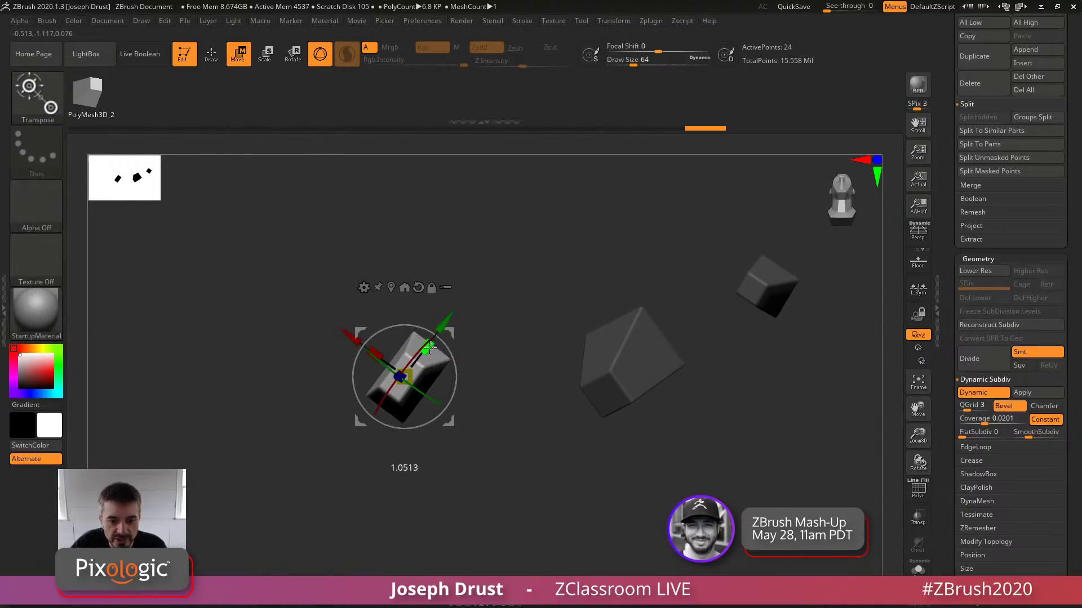
pyautogui.press('ctrl')
pyautogui.moveTo(634, 254)
pyautogui.keyDown('ctrl'); pyautogui.mouseDown()
pyautogui.moveTo(625, 234)
pyautogui.moveTo(643, 238)
pyautogui.mouseUp(); pyautogui.keyUp('ctrl')
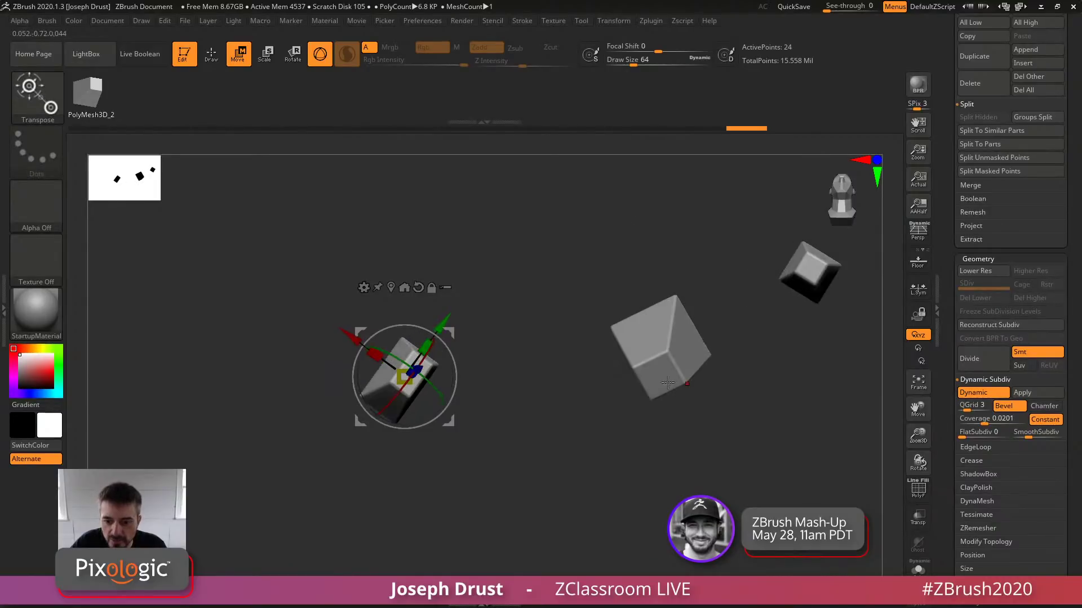
# Try to stretch the waist block with the gizmo while the two arm blocks are masked
pyautogui.keyDown('alt'); pyautogui.click(662, 378); pyautogui.keyUp('alt')
pyautogui.keyDown('alt'); pyautogui.moveTo(751, 456); pyautogui.dragTo(656, 451); pyautogui.keyUp('alt')
pyautogui.press('ctrl')
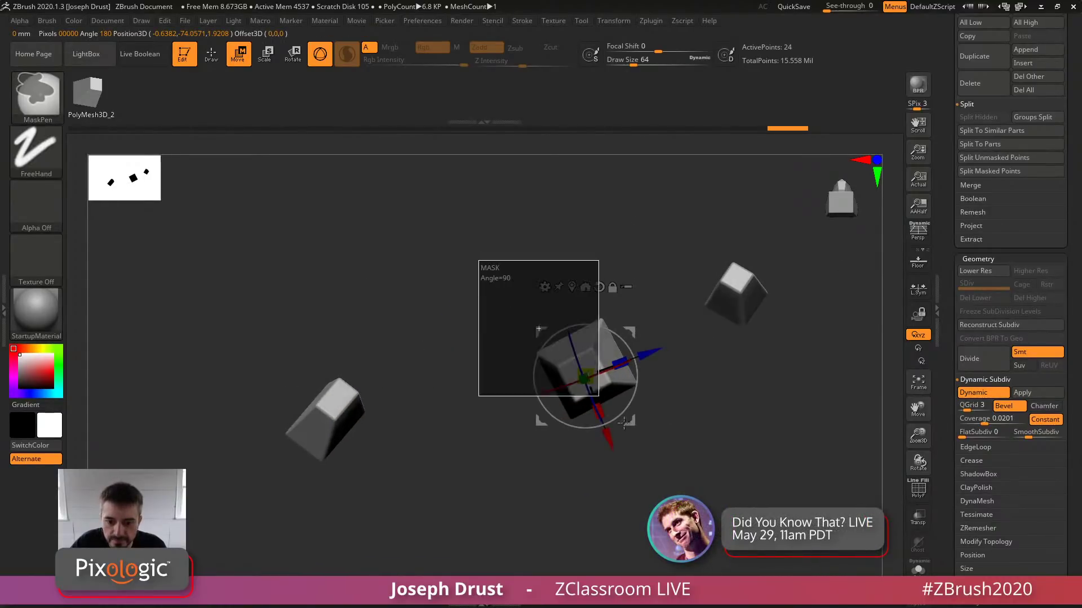
pyautogui.moveTo(598, 412); pyautogui.dragTo(608, 436)
pyautogui.hotkey('ctrl', 'z')
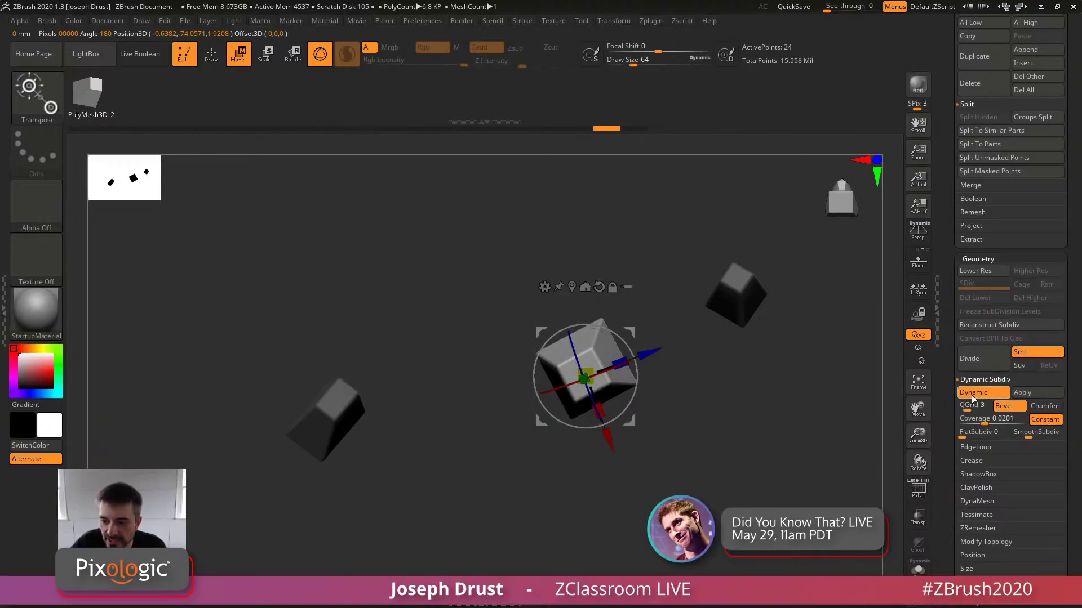
# Show Body Top together with its bevelled blocks and return to Draw mode to inspect the fit
pyautogui.click(972, 394)
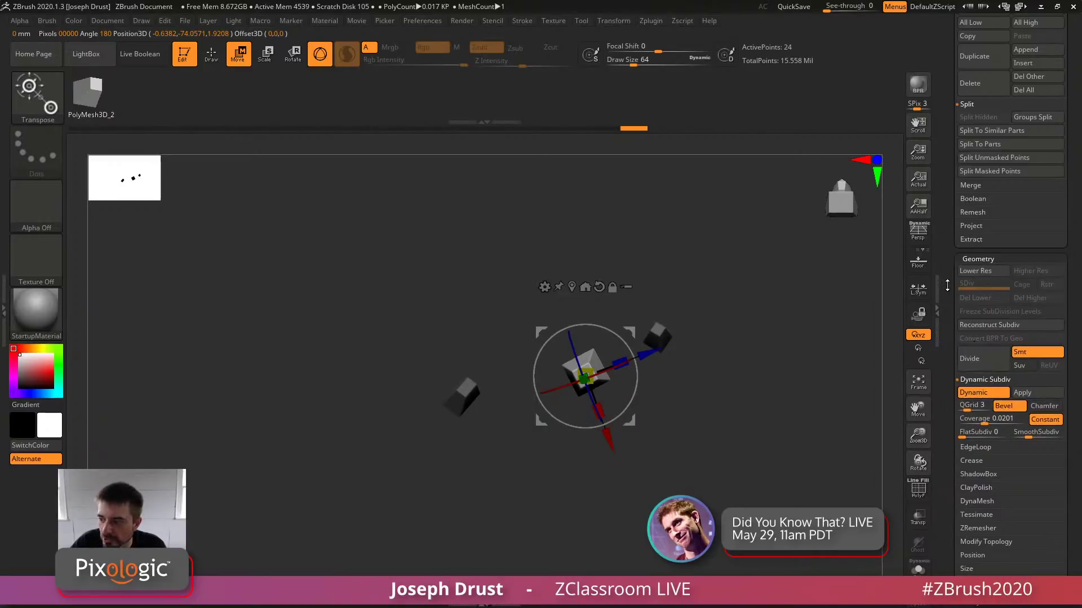
pyautogui.scroll(10, 947, 286)
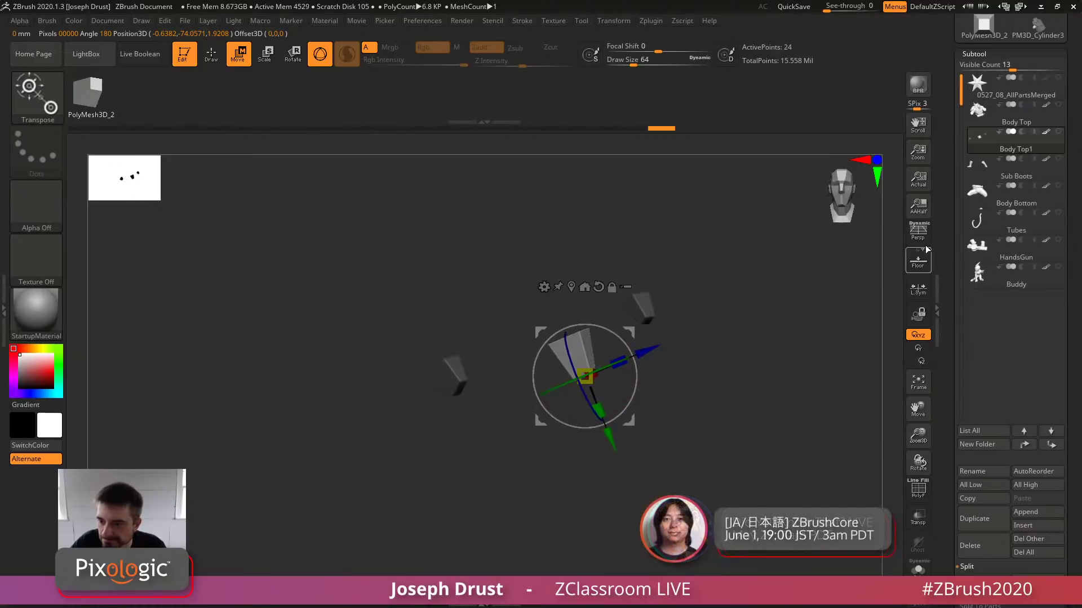
pyautogui.click(1058, 104)
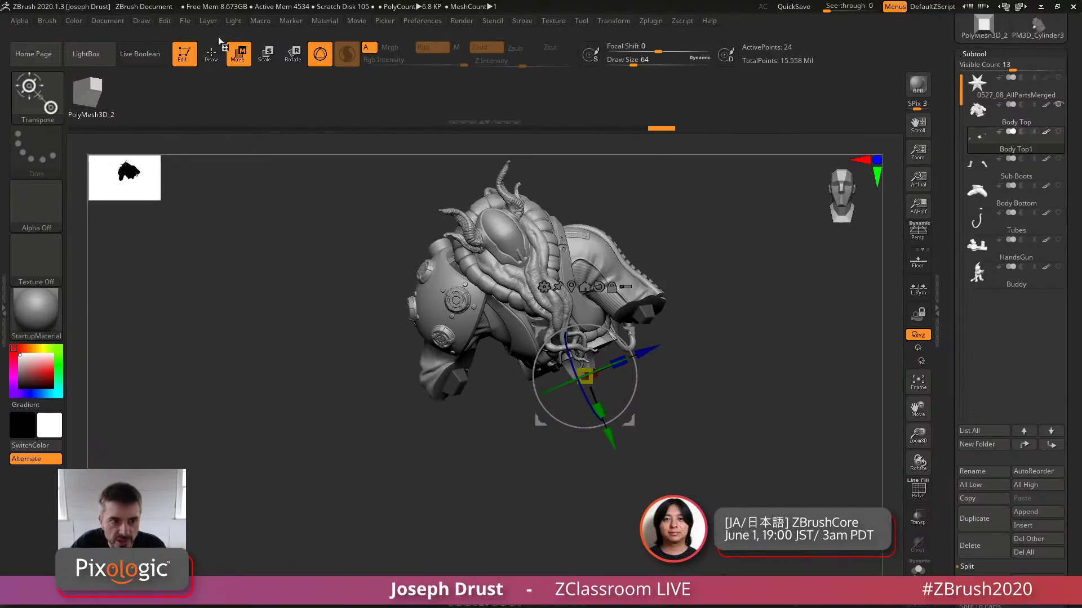
pyautogui.click(212, 53)
pyautogui.moveTo(690, 276)
pyautogui.mouseDown()
pyautogui.moveTo(785, 347)
pyautogui.moveTo(798, 389)
pyautogui.mouseUp()
pyautogui.moveTo(797, 389)
pyautogui.mouseDown()
pyautogui.moveTo(807, 270)
pyautogui.moveTo(807, 346)
pyautogui.moveTo(826, 340)
pyautogui.moveTo(748, 405)
pyautogui.mouseUp()
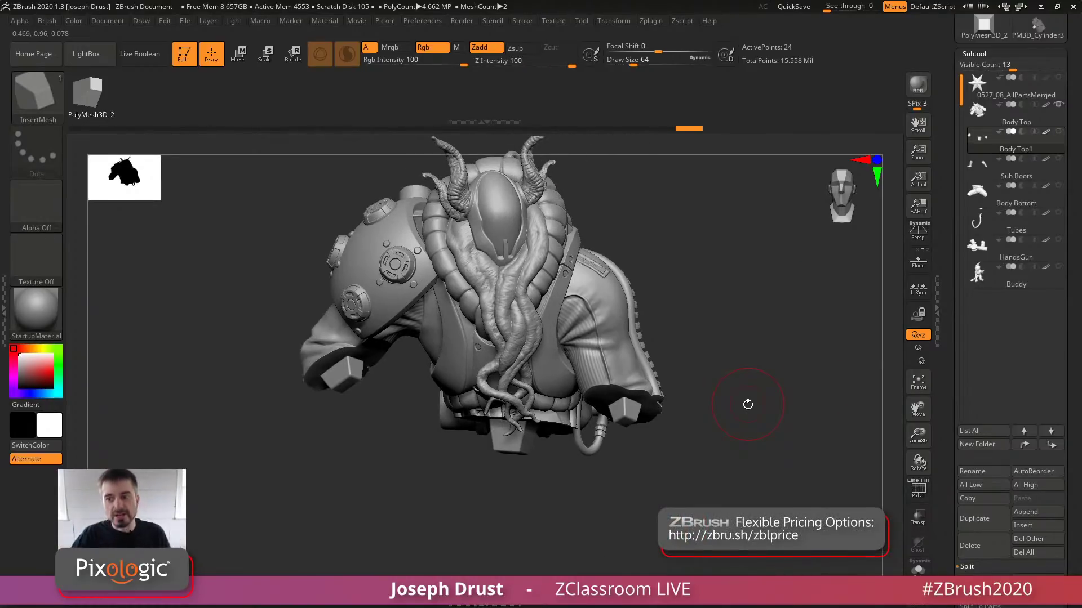
# Show only Body Bottom, insert a tapered block on one leg's cut surface, and split it into its own subtool
pyautogui.click(1010, 204)
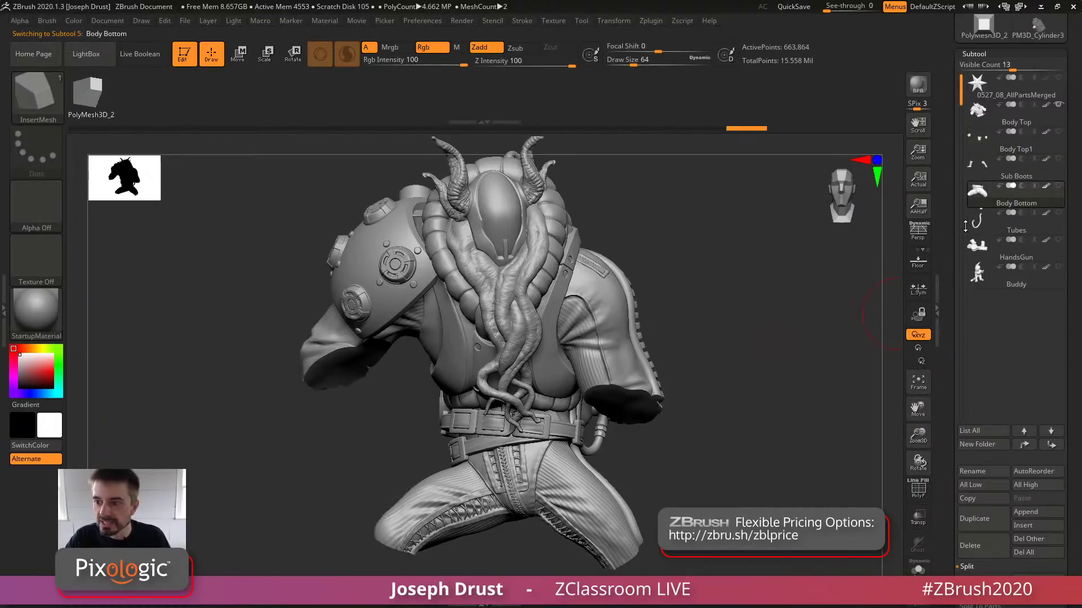
pyautogui.keyDown('shift'); pyautogui.click(1059, 187); pyautogui.keyUp('shift')
pyautogui.moveTo(792, 440)
pyautogui.keyDown('alt'); pyautogui.mouseDown()
pyautogui.moveTo(778, 361)
pyautogui.moveTo(772, 434)
pyautogui.mouseUp(); pyautogui.keyUp('alt')
pyautogui.moveTo(640, 394)
pyautogui.mouseDown()
pyautogui.moveTo(698, 406)
pyautogui.moveTo(720, 346)
pyautogui.moveTo(704, 361)
pyautogui.moveTo(720, 291)
pyautogui.moveTo(699, 313)
pyautogui.moveTo(716, 308)
pyautogui.mouseUp()
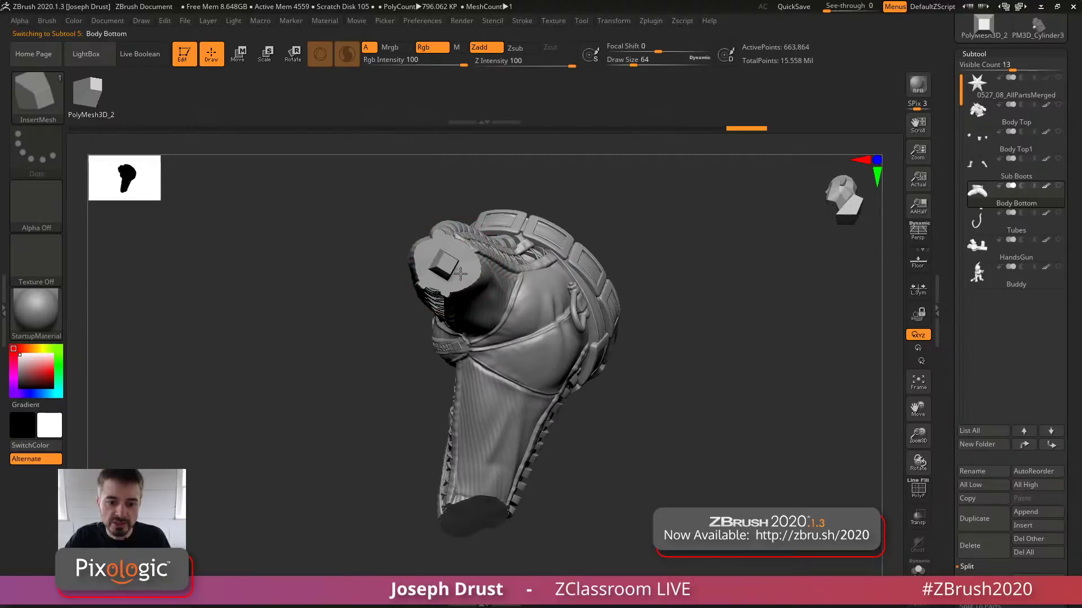
pyautogui.moveTo(462, 274); pyautogui.dragTo(462, 273)
pyautogui.scroll(-5, 947, 463)
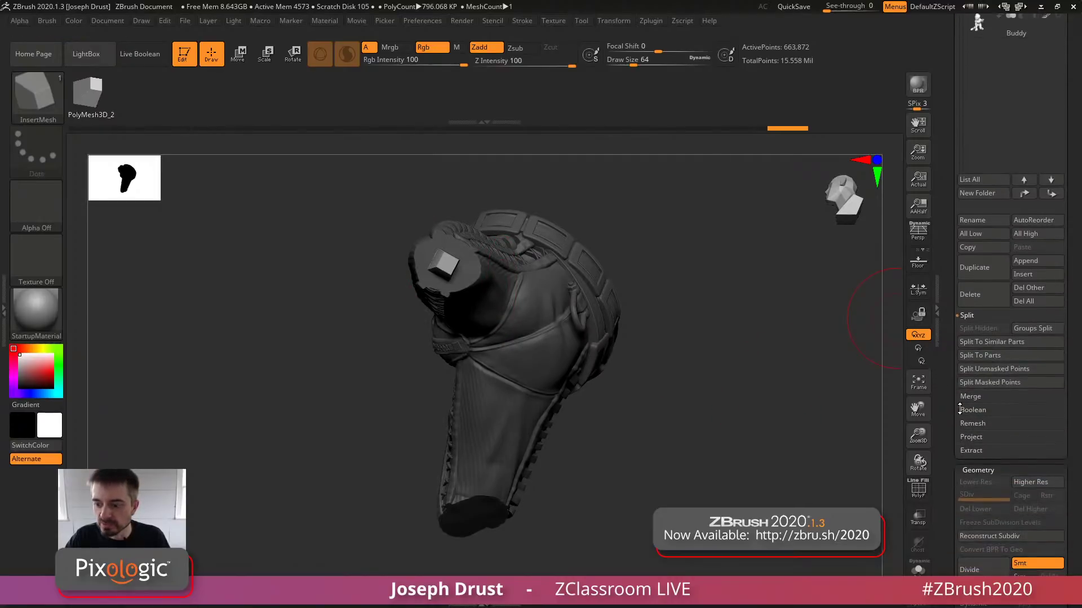
pyautogui.click(982, 369)
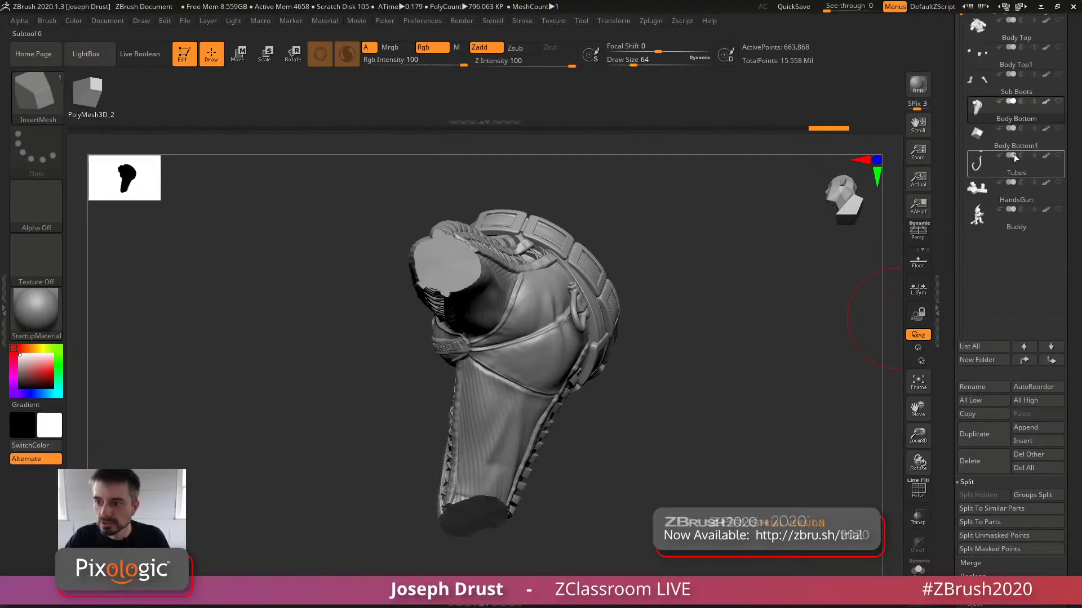
# Make Body Bottom1 active with Body Bottom shown and insert a second tapered block on the other leg's cut surface
pyautogui.keyDown('alt'); pyautogui.moveTo(775, 378); pyautogui.dragTo(695, 381); pyautogui.keyUp('alt')
pyautogui.click(1058, 103)
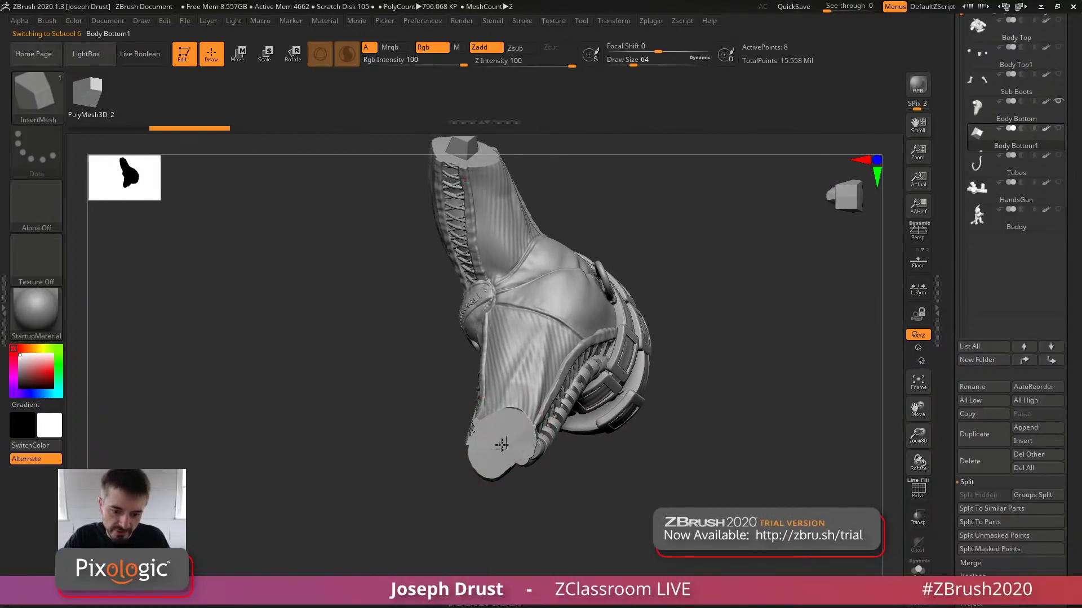
pyautogui.moveTo(502, 445); pyautogui.dragTo(517, 444)
pyautogui.moveTo(698, 473); pyautogui.dragTo(744, 415)
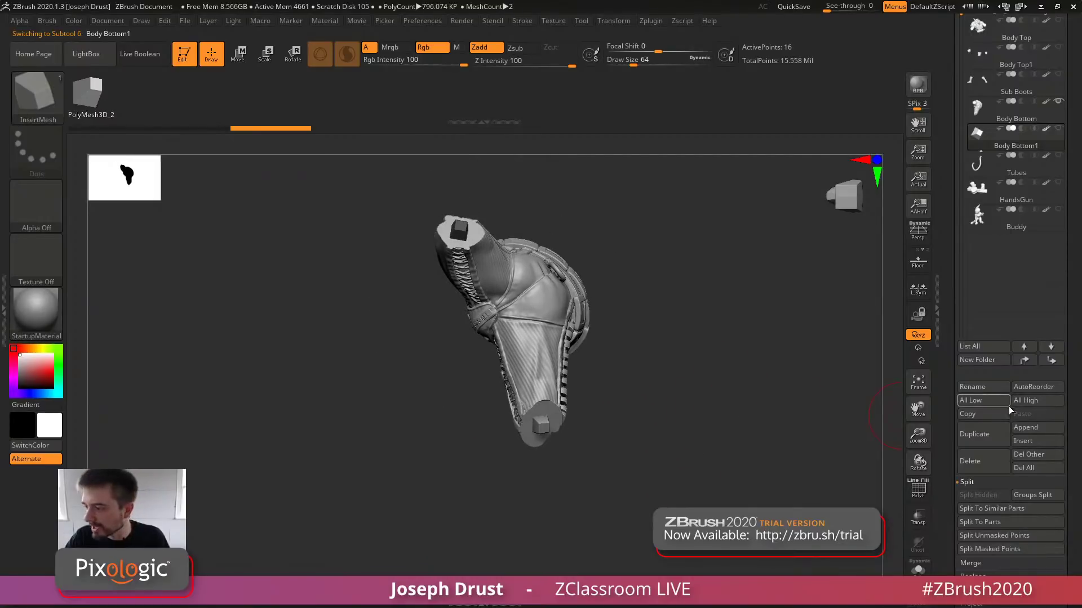
# Turn on Dynamic Subdiv for the Body Bottom1 blocks and bevel them with QGrid 5 and Coverage about 0.022
pyautogui.scroll(-6, 943, 335)
pyautogui.scroll(-3, 943, 334)
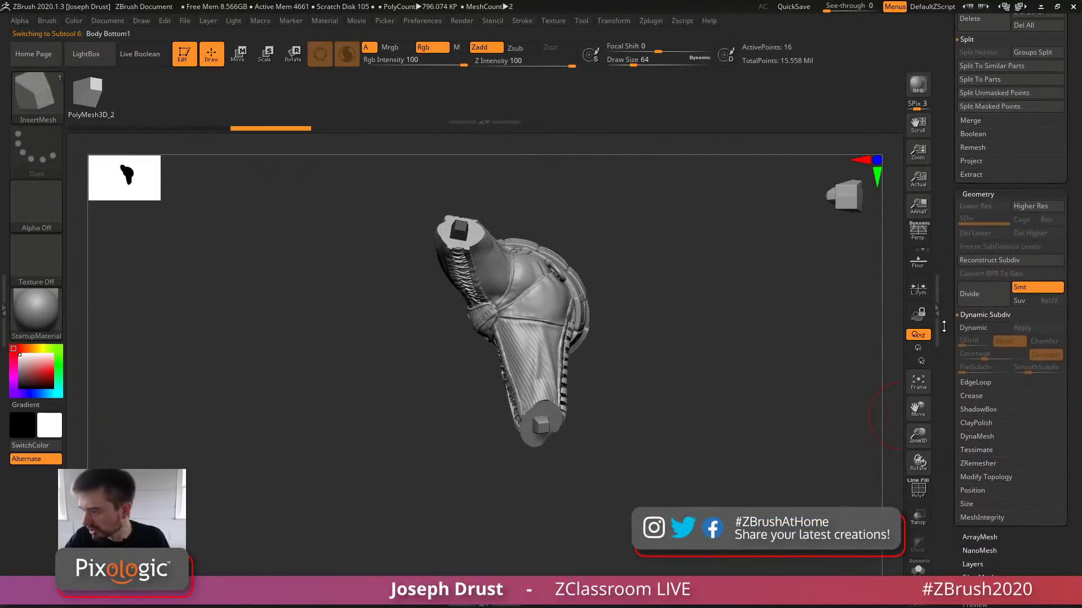
pyautogui.scroll(-1, 943, 326)
pyautogui.click(973, 287)
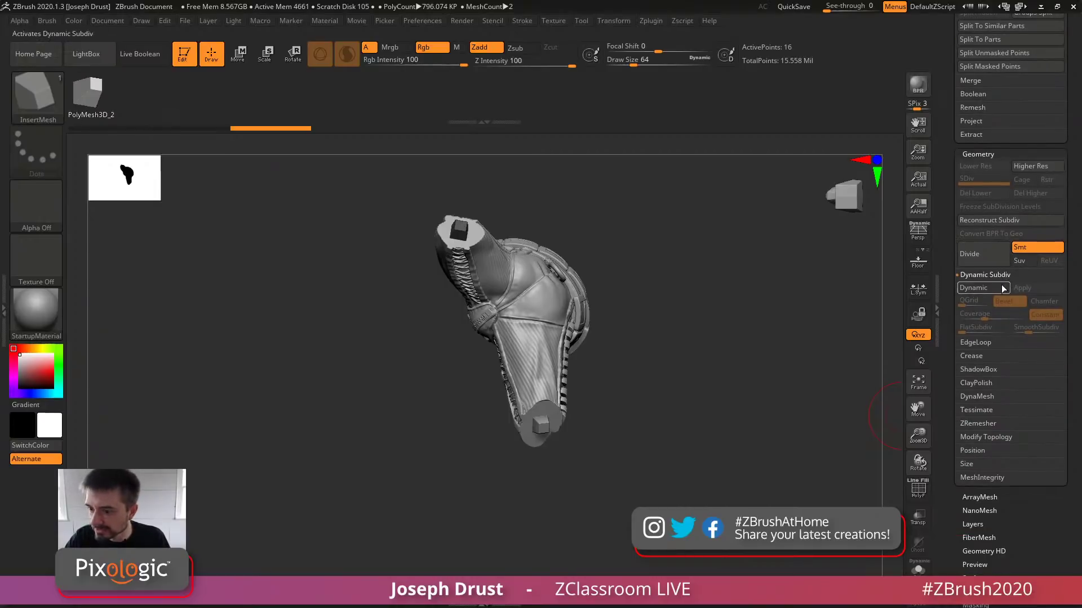
pyautogui.keyDown('ctrl'); pyautogui.moveTo(748, 278); pyautogui.dragTo(783, 311, button='right'); pyautogui.keyUp('ctrl')
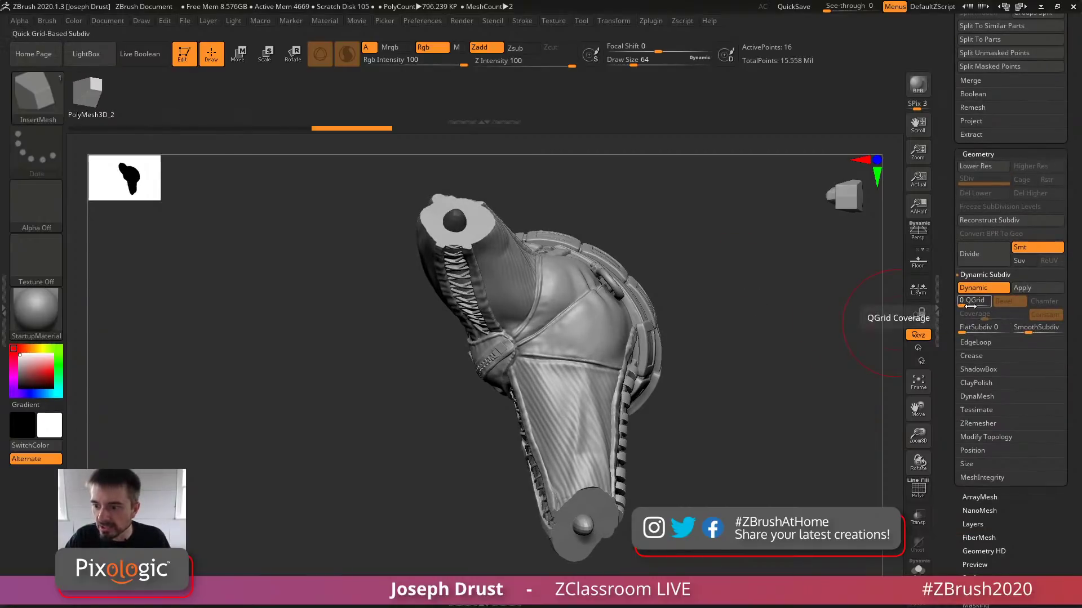
pyautogui.moveTo(965, 304); pyautogui.dragTo(986, 316)
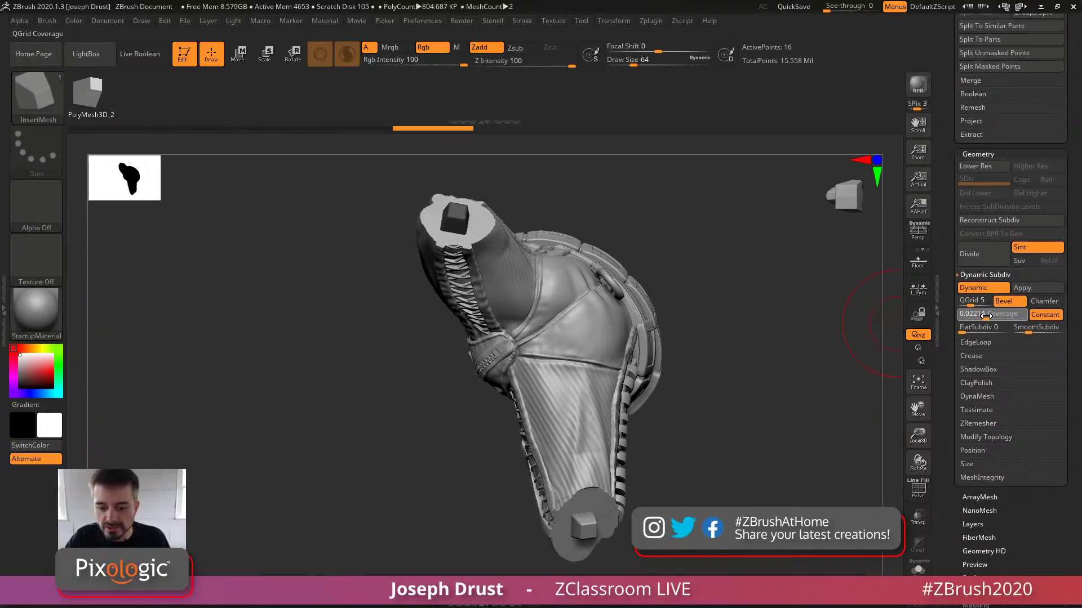
pyautogui.moveTo(797, 357); pyautogui.dragTo(855, 328)
pyautogui.moveTo(953, 290); pyautogui.dragTo(955, 370)
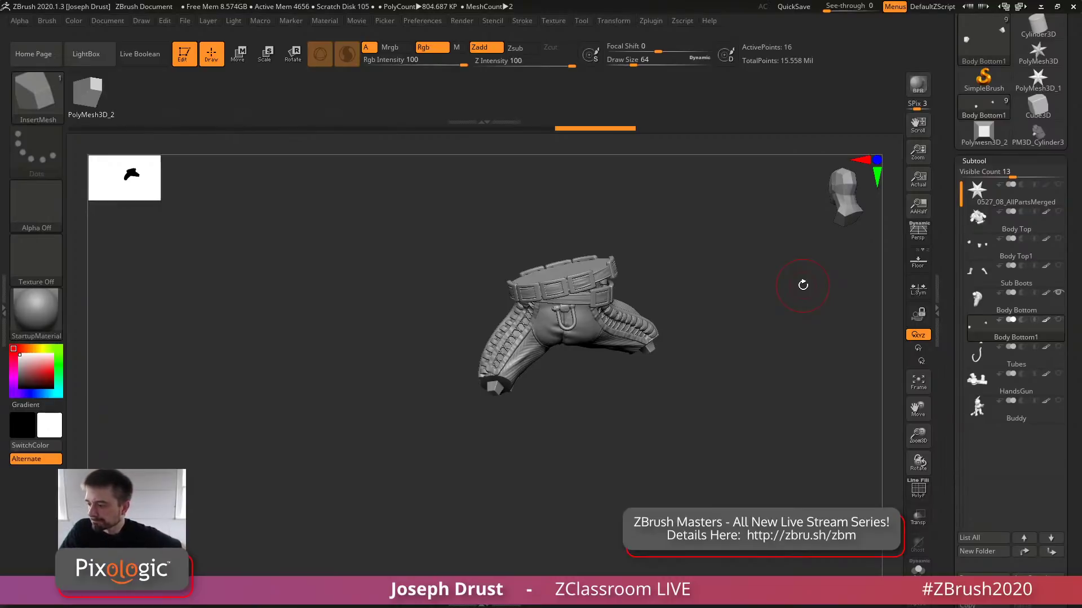
pyautogui.moveTo(803, 285); pyautogui.dragTo(757, 391)
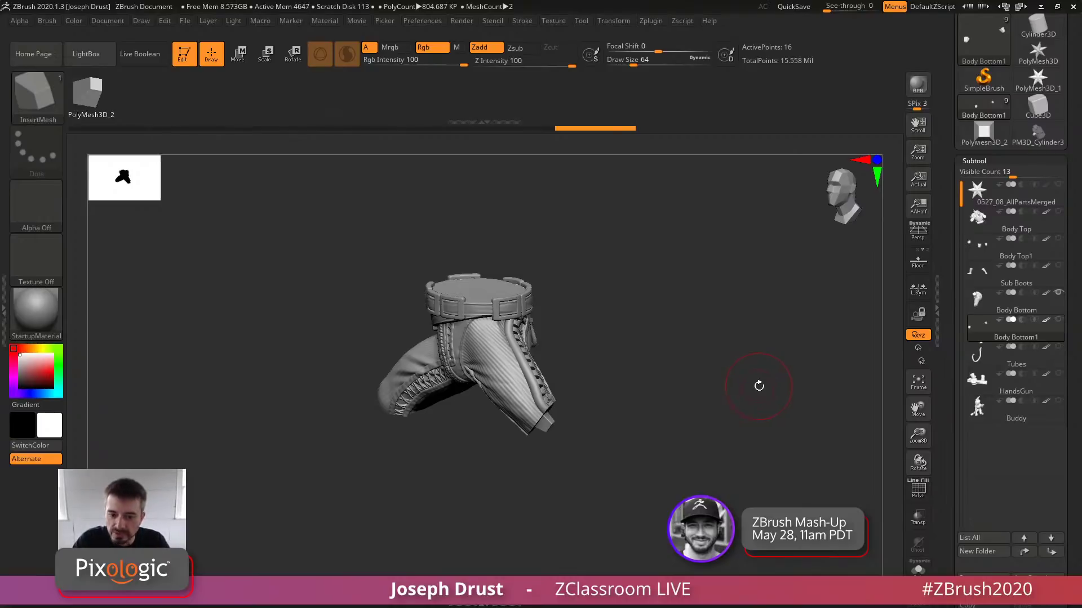
pyautogui.moveTo(759, 386); pyautogui.dragTo(879, 332)
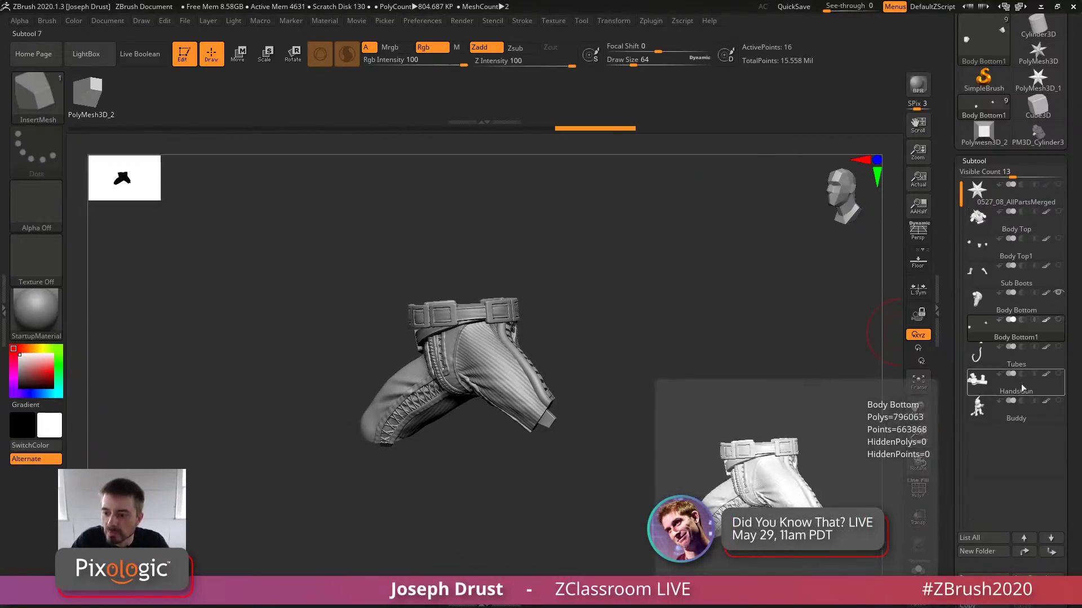
# Make the Body Top1 blocks the active subtool and isolate them in Solo mode
pyautogui.click(991, 356)
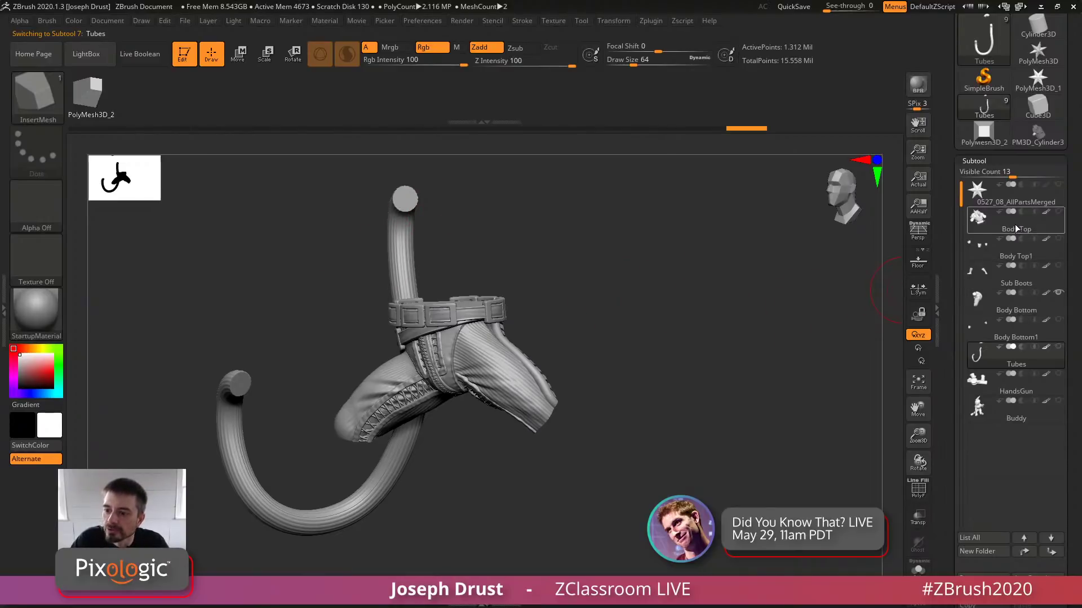
pyautogui.click(1009, 251)
pyautogui.moveTo(870, 299); pyautogui.dragTo(731, 388)
pyautogui.click(918, 569)
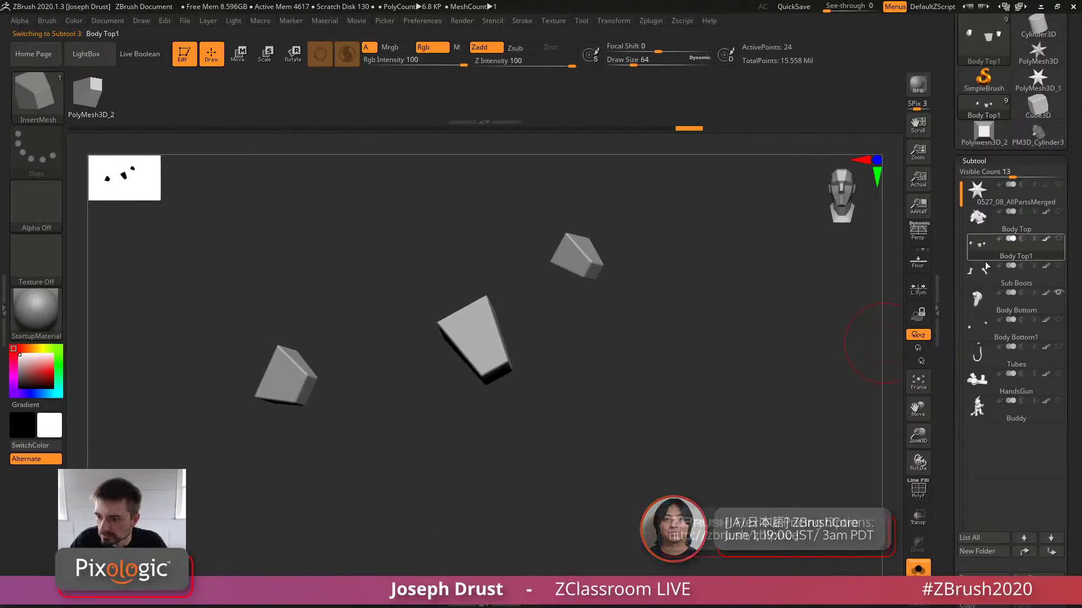
pyautogui.moveTo(790, 322); pyautogui.dragTo(758, 308)
pyautogui.scroll(-3, 972, 524)
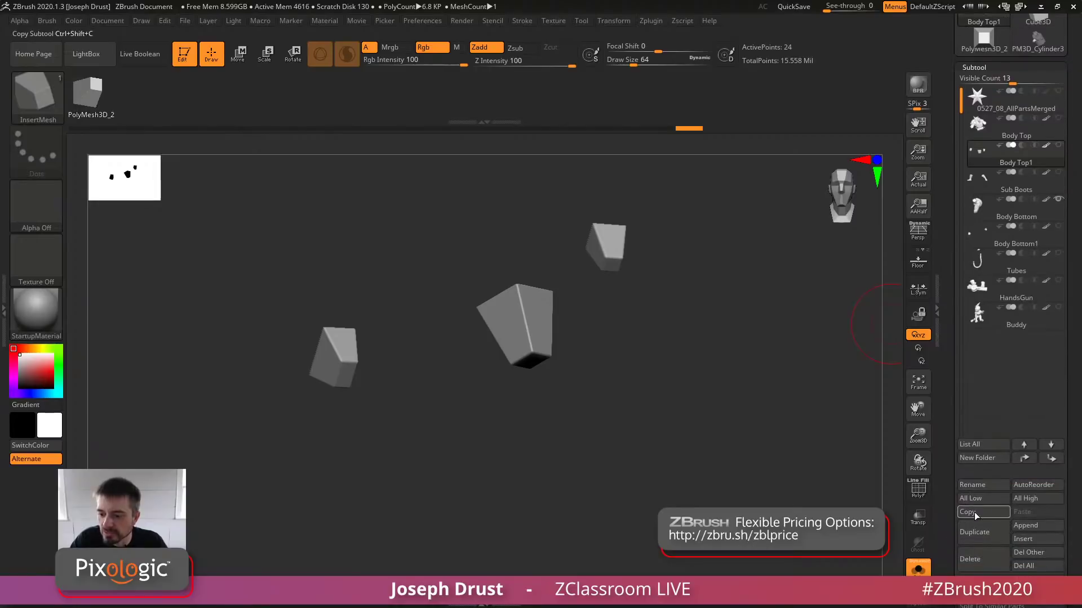
# Rename the active Body Top1 subtool as Subtractive
pyautogui.click(982, 486)
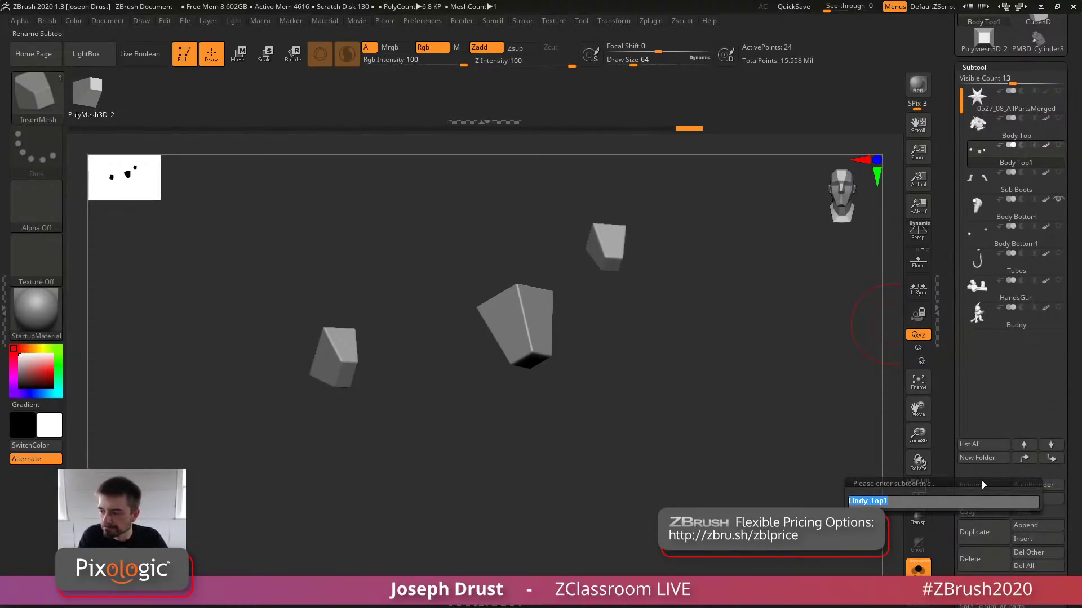
pyautogui.write('Positive')
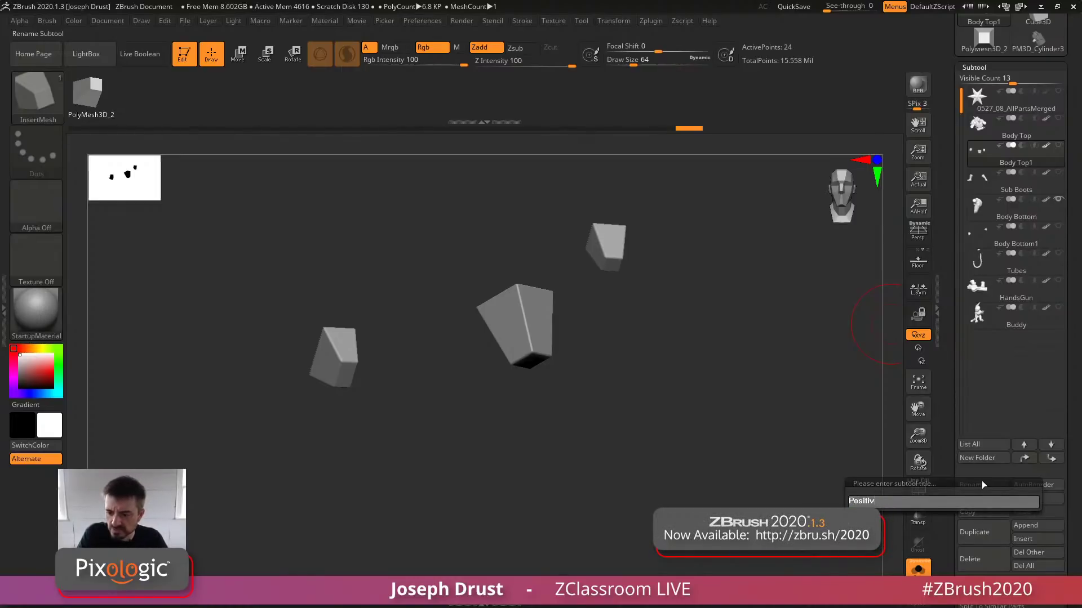
pyautogui.press('BackSpace')
pyautogui.press('BackSpace')
pyautogui.press('BackSpace')
pyautogui.press('BackSpace')
pyautogui.press('BackSpace')
pyautogui.press('BackSpace')
pyautogui.press('BackSpace')
pyautogui.press('BackSpace')
pyautogui.write('Su')
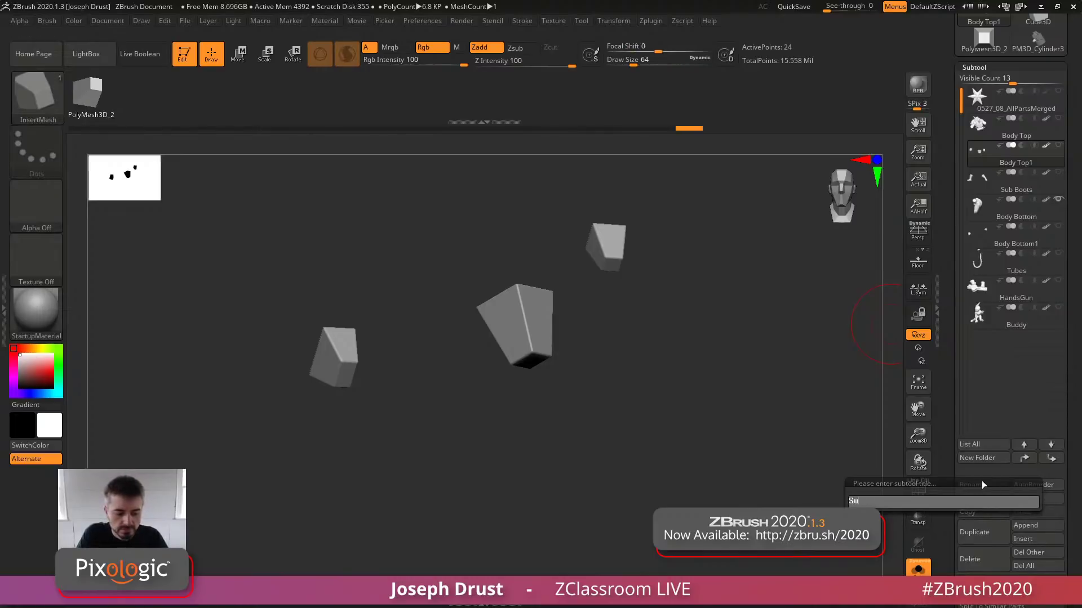
pyautogui.write('btractive')
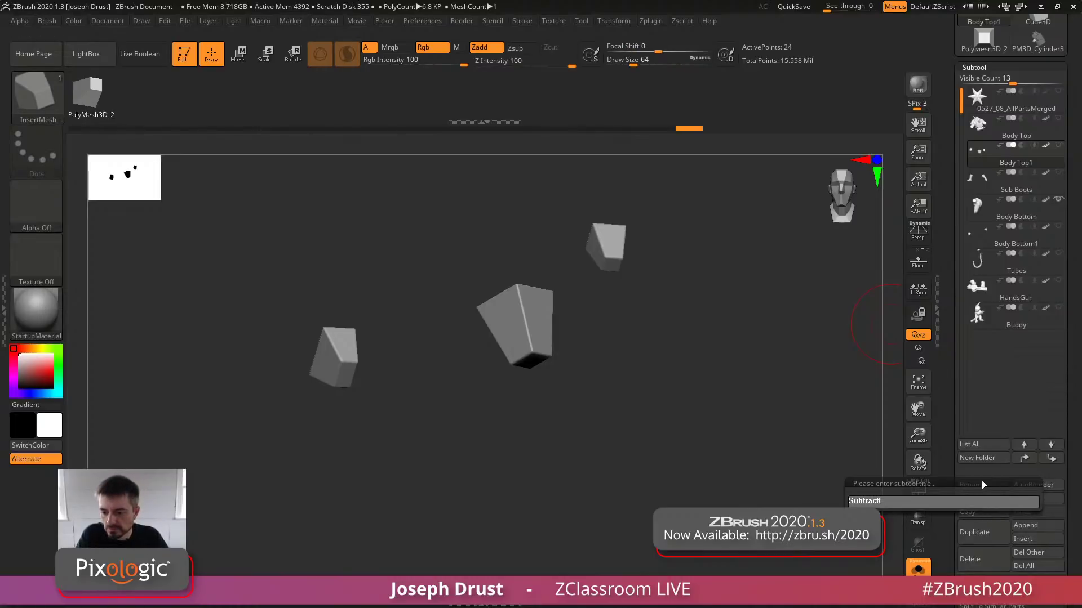
pyautogui.press('Return')
# Duplicate the Subtractive subtool and rename the copy as Postive
pyautogui.click(976, 525)
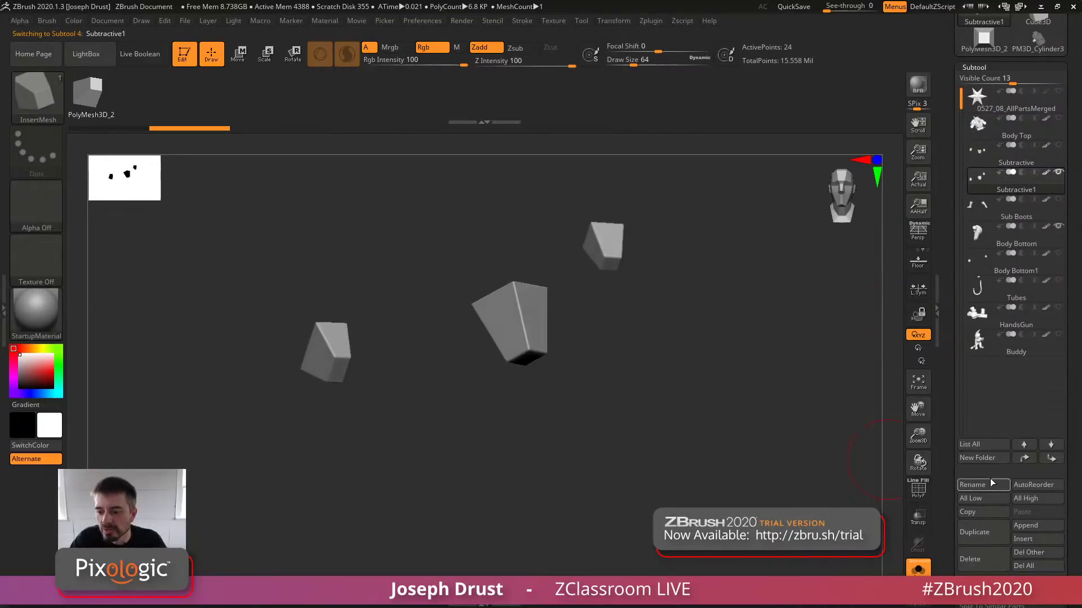
pyautogui.click(990, 482)
pyautogui.write('Posti')
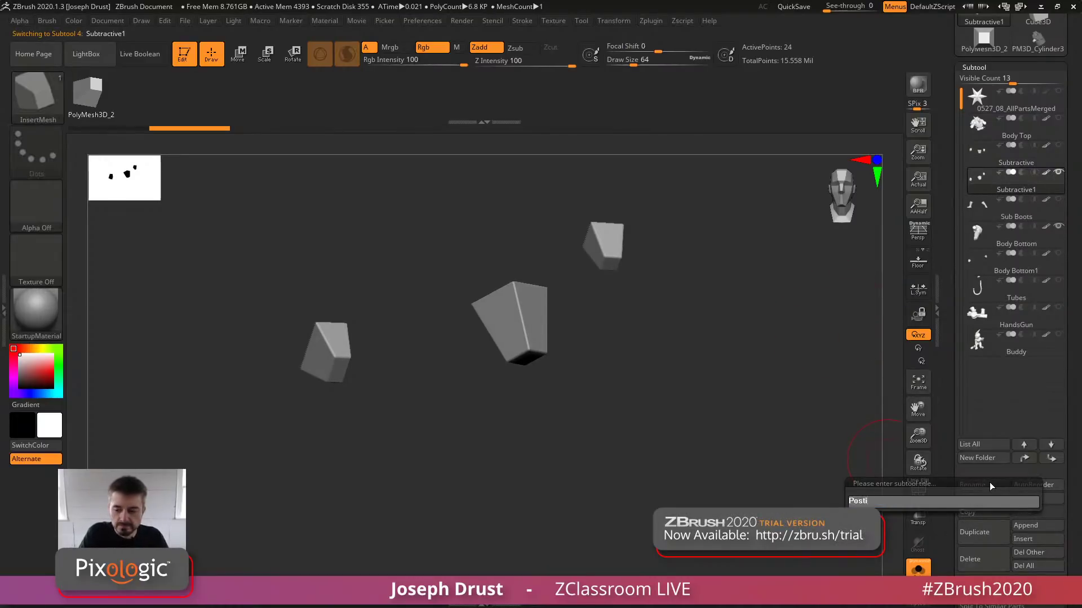
pyautogui.write('vive')
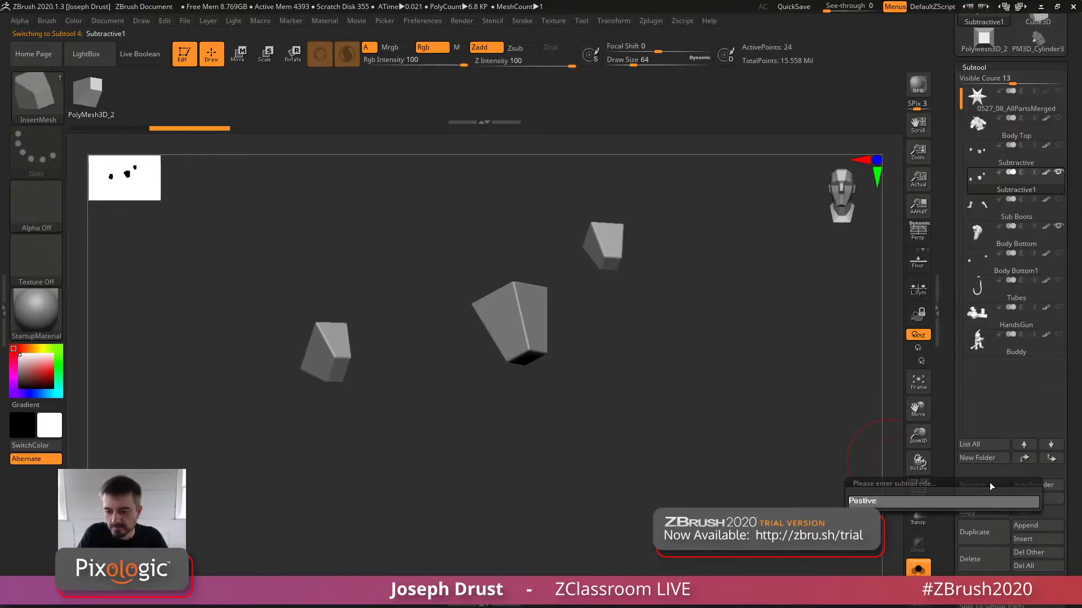
pyautogui.press('Return')
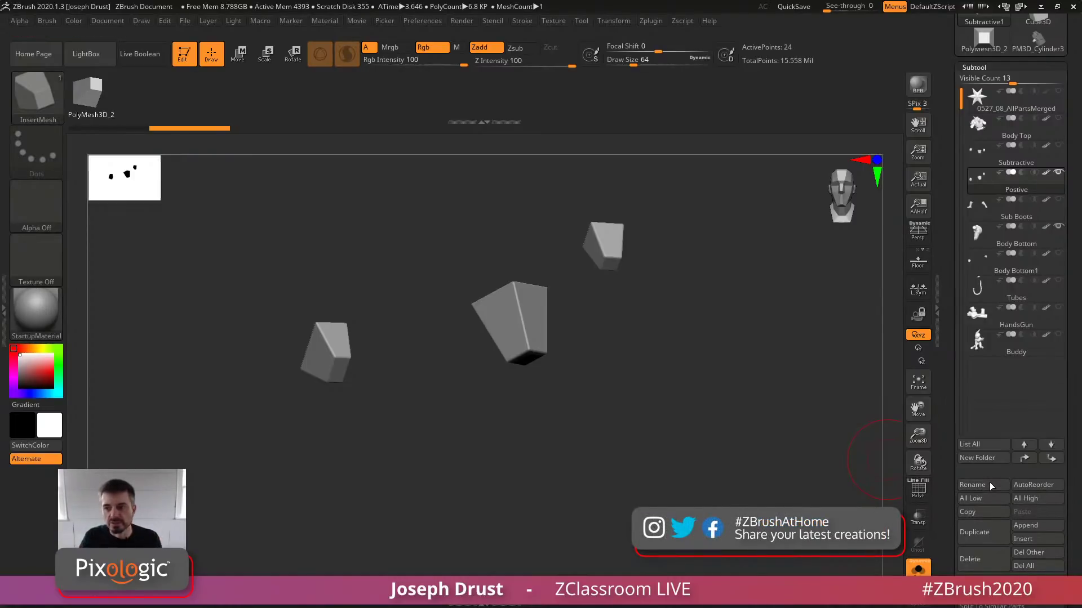
# Turn on transparency, leave Solo mode, and hide every subtool except Subtractive and the active Postive
pyautogui.moveTo(809, 244); pyautogui.dragTo(860, 391)
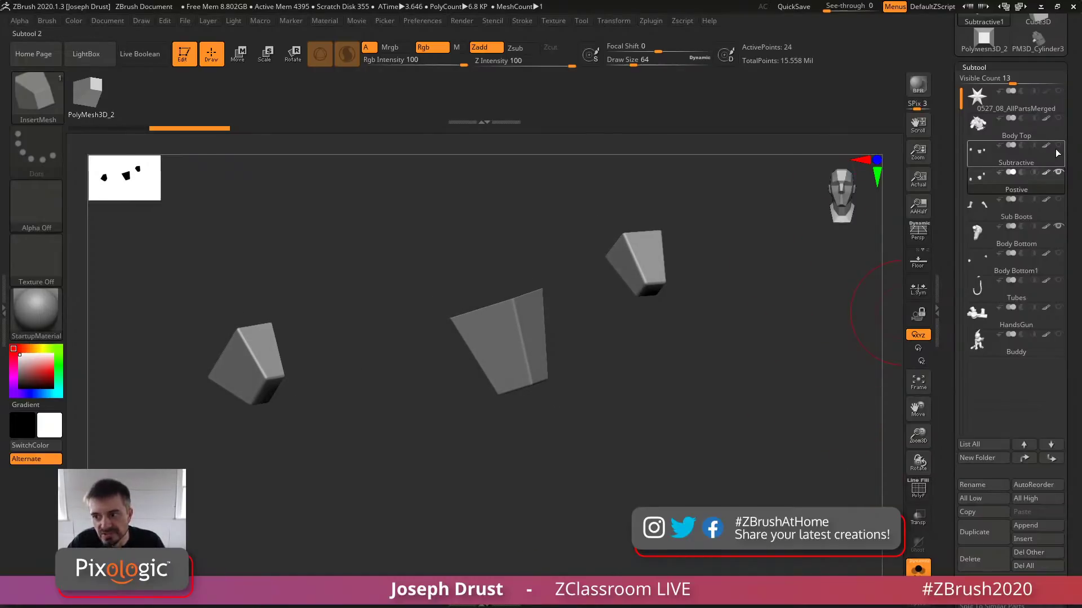
pyautogui.moveTo(848, 354); pyautogui.dragTo(831, 370)
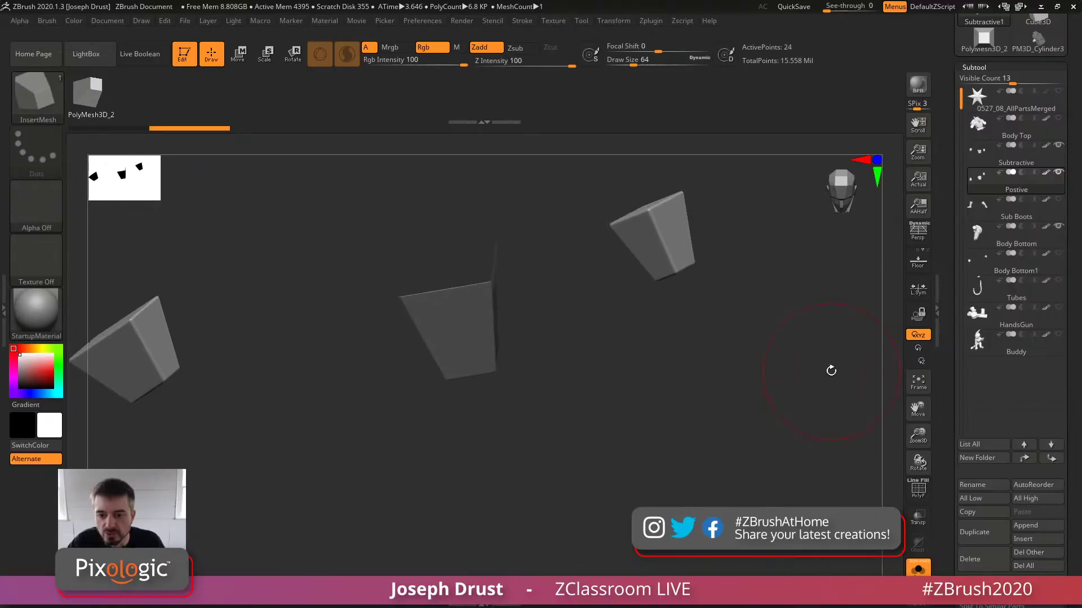
pyautogui.click(918, 517)
pyautogui.moveTo(826, 454); pyautogui.dragTo(821, 389)
pyautogui.click(918, 568)
pyautogui.keyDown('shift'); pyautogui.click(1059, 146); pyautogui.keyUp('shift')
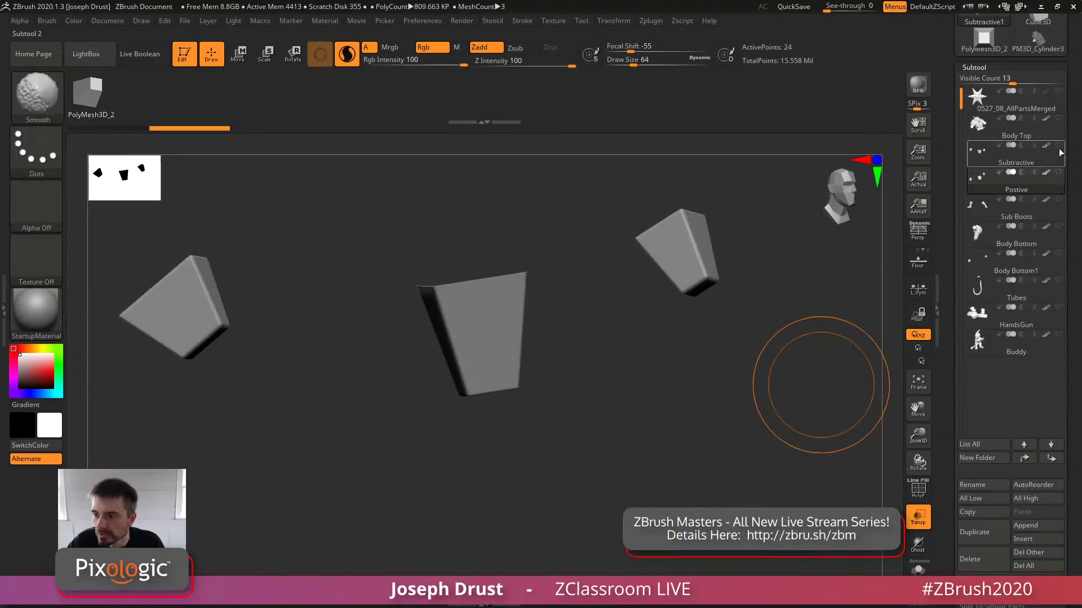
pyautogui.moveTo(900, 306); pyautogui.dragTo(932, 179)
# Make Subtractive the active subtool and close the holes in its blocks
pyautogui.click(1038, 168)
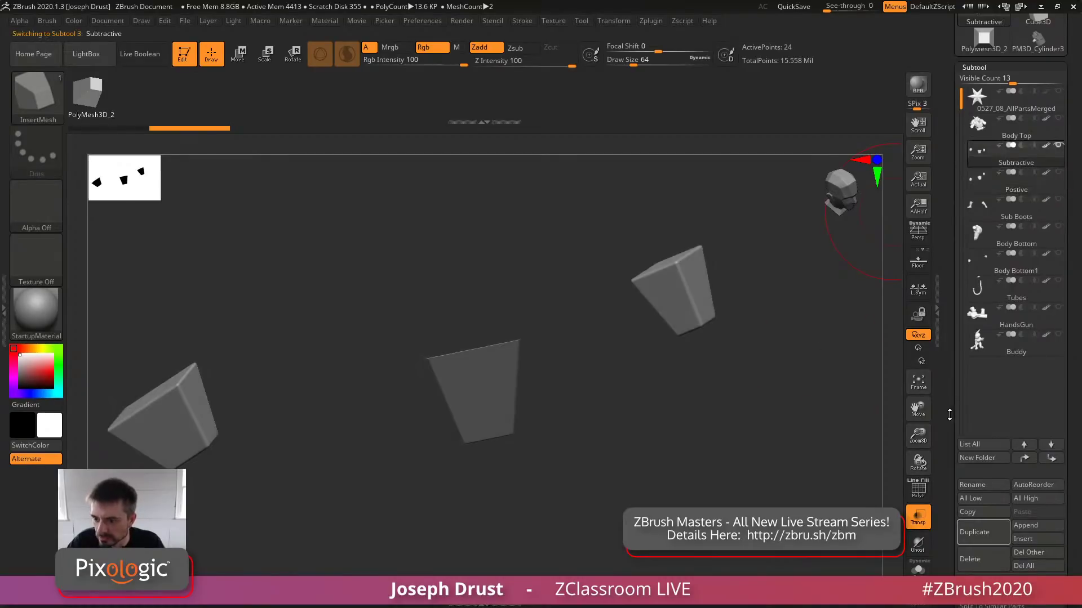
pyautogui.scroll(-10, 992, 389)
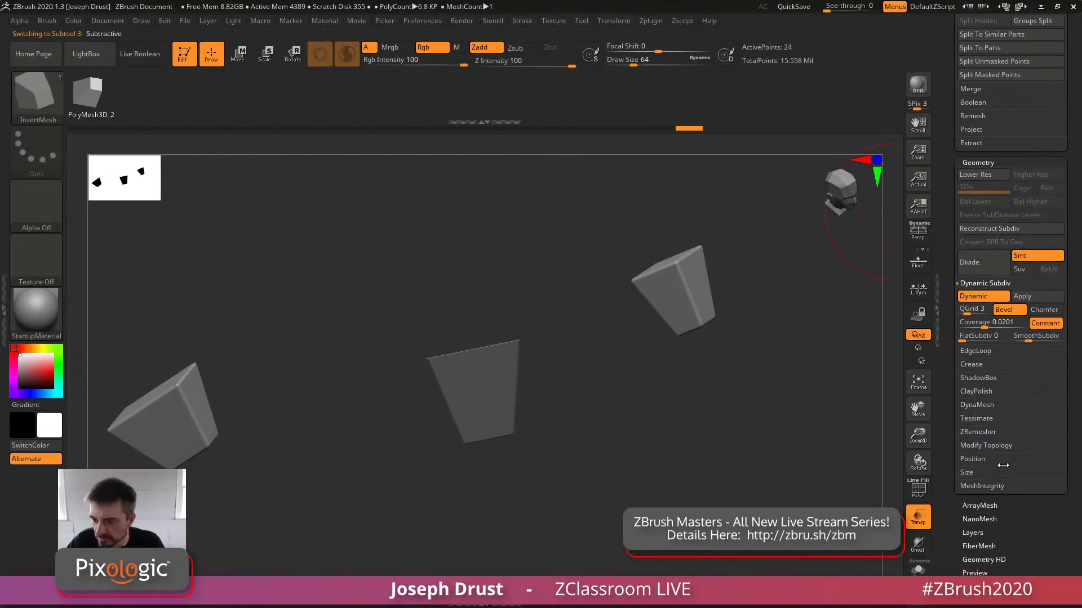
pyautogui.click(986, 445)
pyautogui.click(1037, 528)
pyautogui.moveTo(805, 386); pyautogui.dragTo(900, 291)
# Make Postive the active subtool and close the holes in its blocks
pyautogui.moveTo(950, 218); pyautogui.dragTo(950, 361)
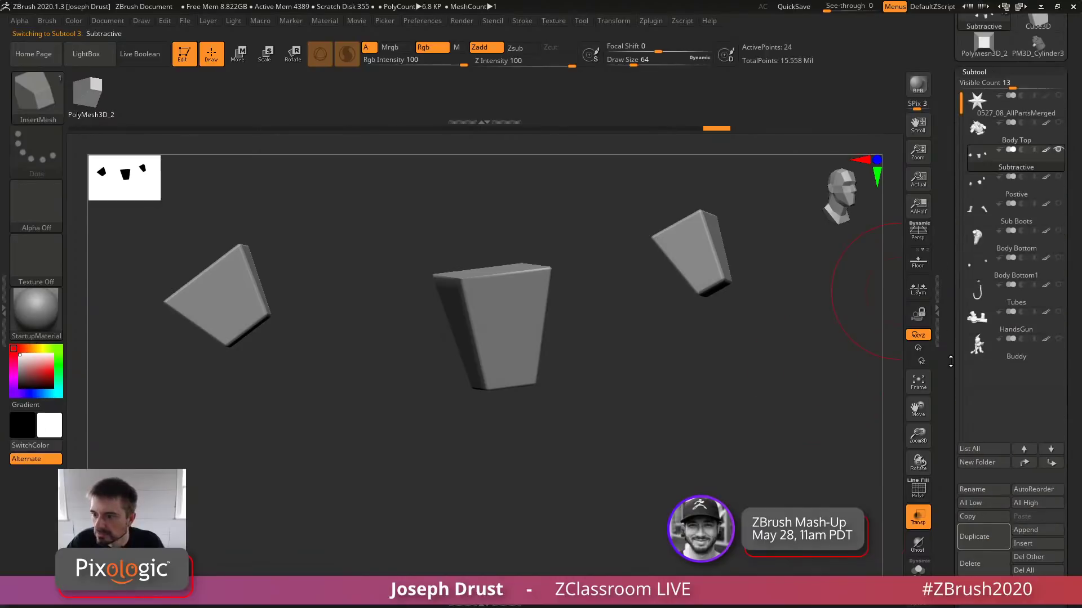
pyautogui.click(1021, 195)
pyautogui.scroll(-10, 1014, 395)
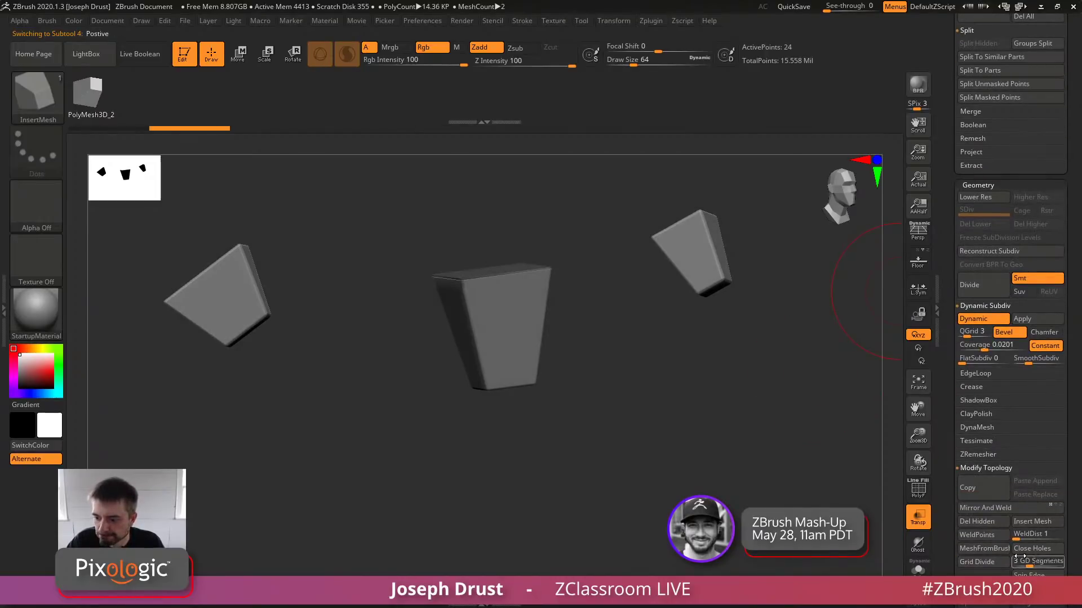
pyautogui.click(1022, 550)
pyautogui.keyDown('alt'); pyautogui.moveTo(867, 445); pyautogui.dragTo(868, 492); pyautogui.keyUp('alt')
# Turn on Ghost transparency for comparing the overlapping Subtractive and Postive blocks
pyautogui.moveTo(949, 251); pyautogui.dragTo(959, 340)
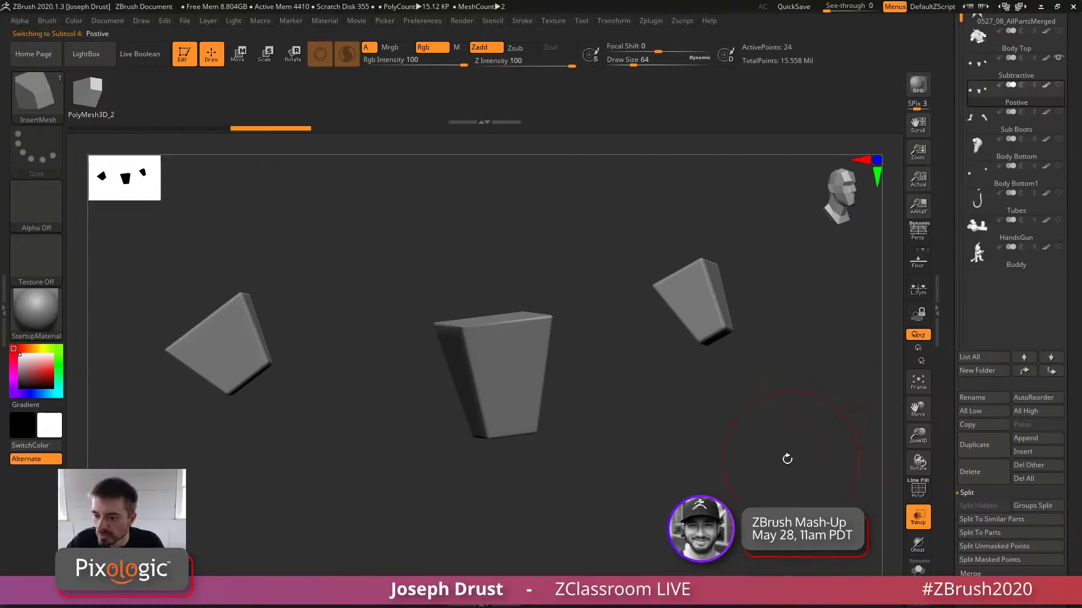
pyautogui.moveTo(787, 459); pyautogui.dragTo(752, 454)
pyautogui.click(914, 542)
pyautogui.keyDown('alt'); pyautogui.moveTo(837, 502); pyautogui.dragTo(743, 517); pyautogui.keyUp('alt')
pyautogui.moveTo(743, 517); pyautogui.dragTo(737, 485)
pyautogui.moveTo(947, 176); pyautogui.dragTo(951, 225)
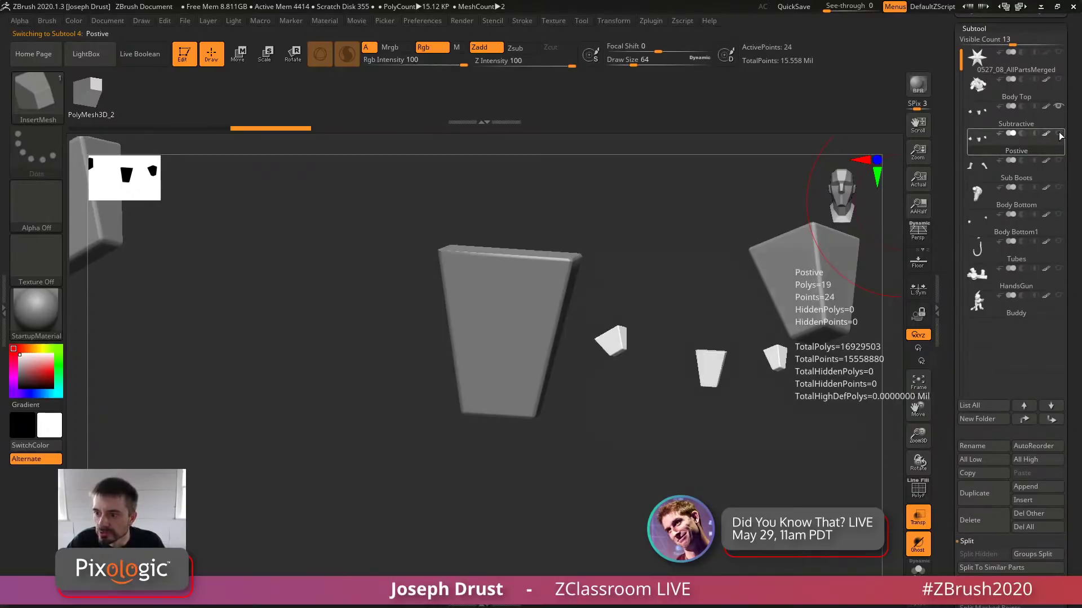
# Try changing the size of the Postive blocks with the Inflate deformation
pyautogui.moveTo(947, 316); pyautogui.dragTo(946, 160)
pyautogui.moveTo(947, 403); pyautogui.dragTo(948, 153)
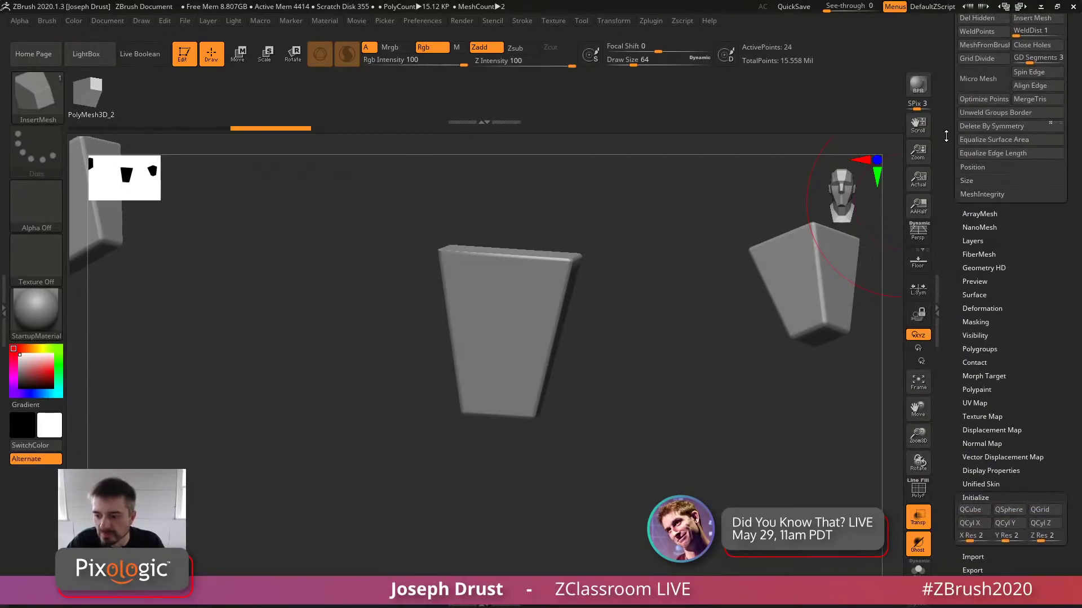
pyautogui.click(983, 308)
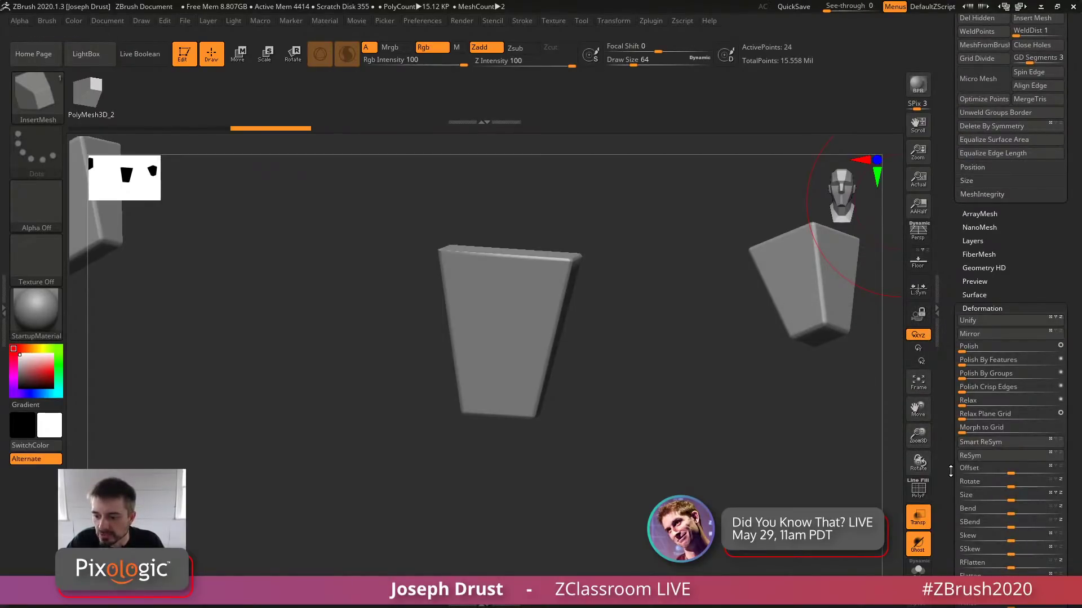
pyautogui.moveTo(950, 470); pyautogui.dragTo(950, 310)
pyautogui.moveTo(1010, 512); pyautogui.dragTo(1010, 513)
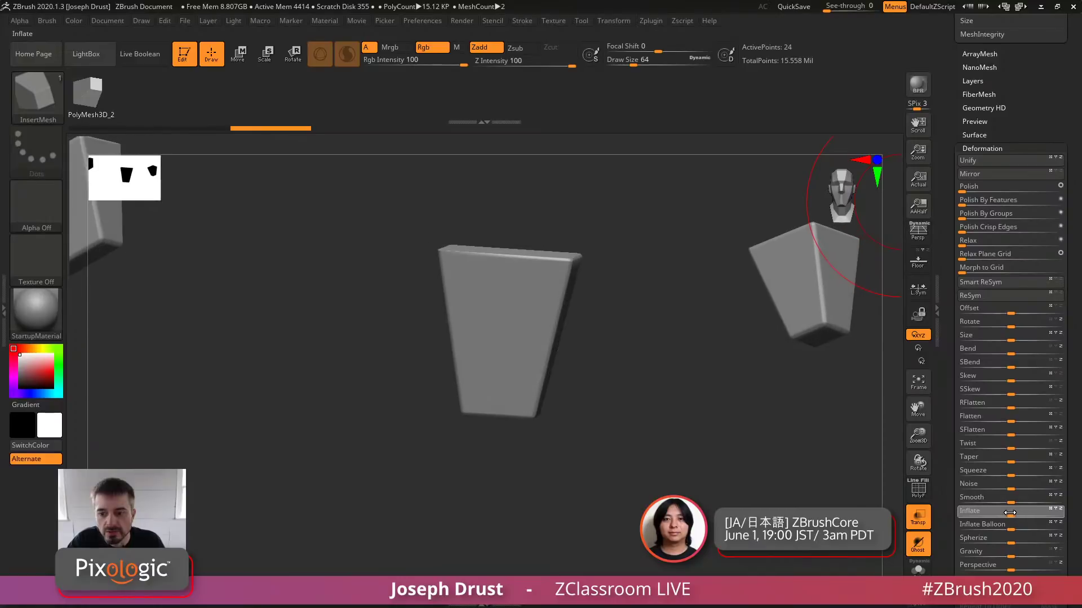
# Compare the deformed Postive blocks with the Subtractive ones from several angles and undo the inflation
pyautogui.moveTo(710, 394); pyautogui.dragTo(662, 379)
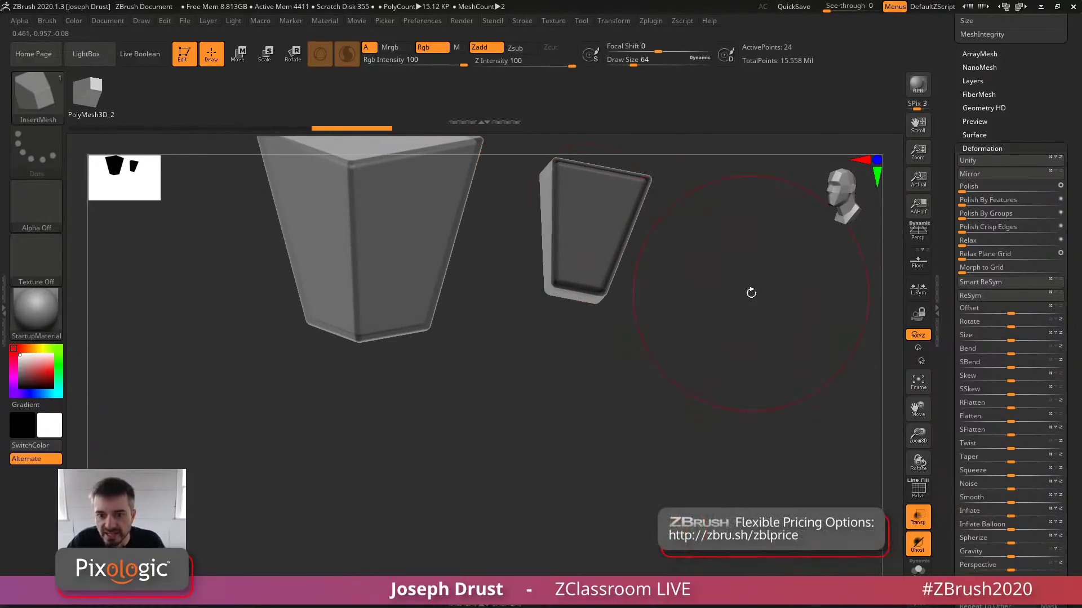
pyautogui.moveTo(751, 293); pyautogui.dragTo(567, 269)
pyautogui.moveTo(772, 354)
pyautogui.mouseDown()
pyautogui.moveTo(763, 358)
pyautogui.moveTo(773, 357)
pyautogui.mouseUp()
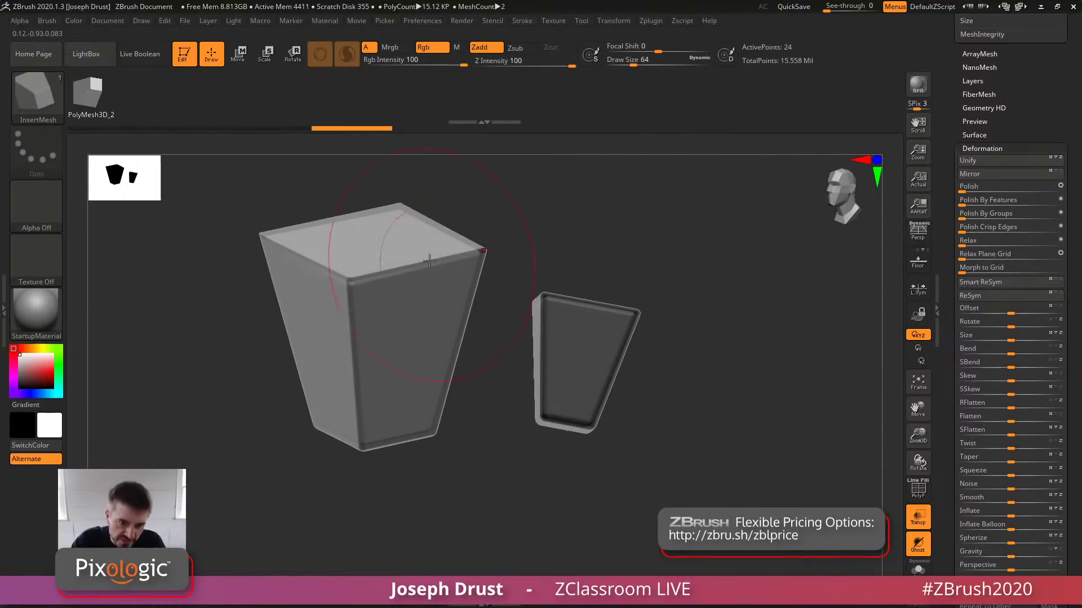
pyautogui.moveTo(738, 270); pyautogui.dragTo(746, 242)
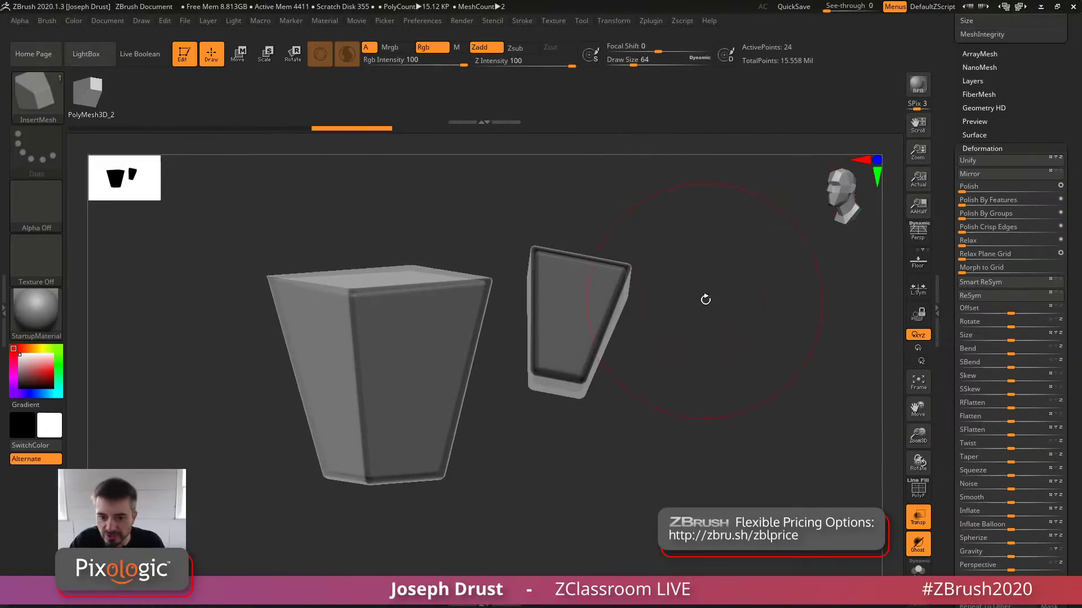
pyautogui.moveTo(705, 300); pyautogui.dragTo(618, 329)
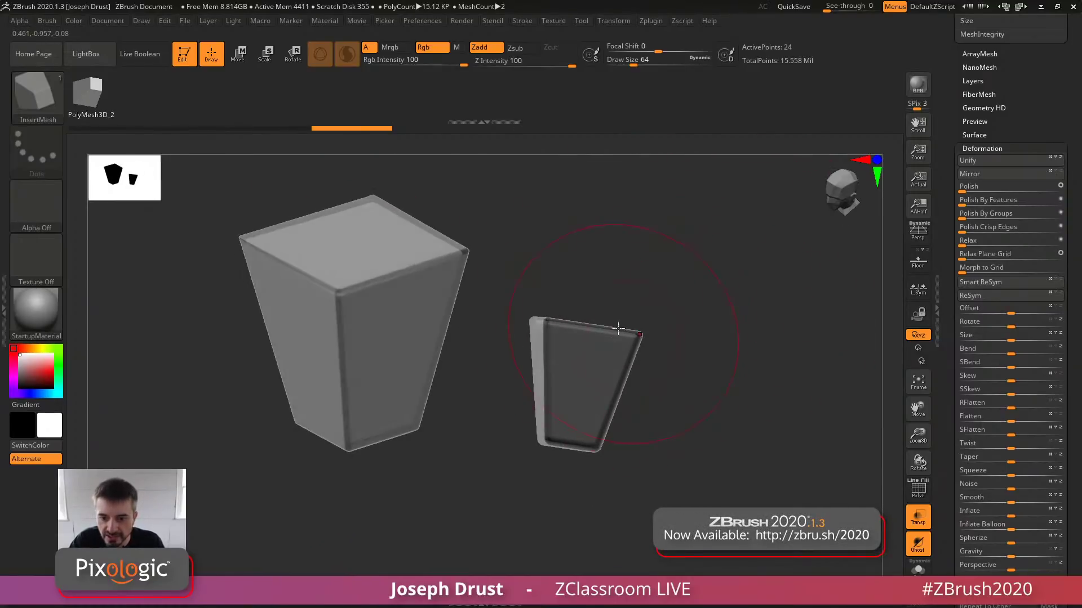
pyautogui.press('ctrl')
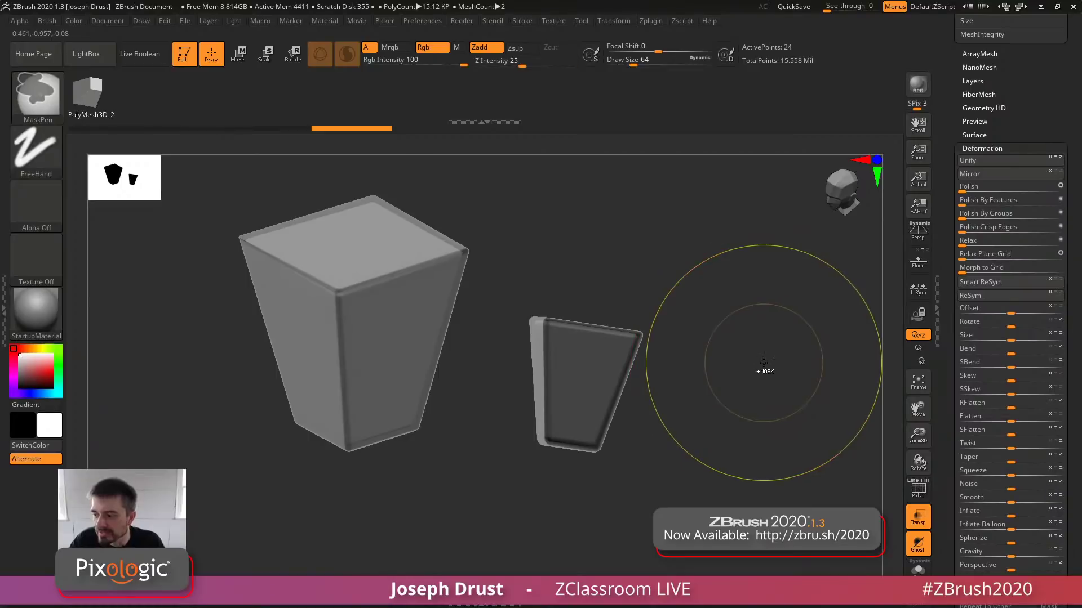
pyautogui.hotkey('ctrl', 'z')
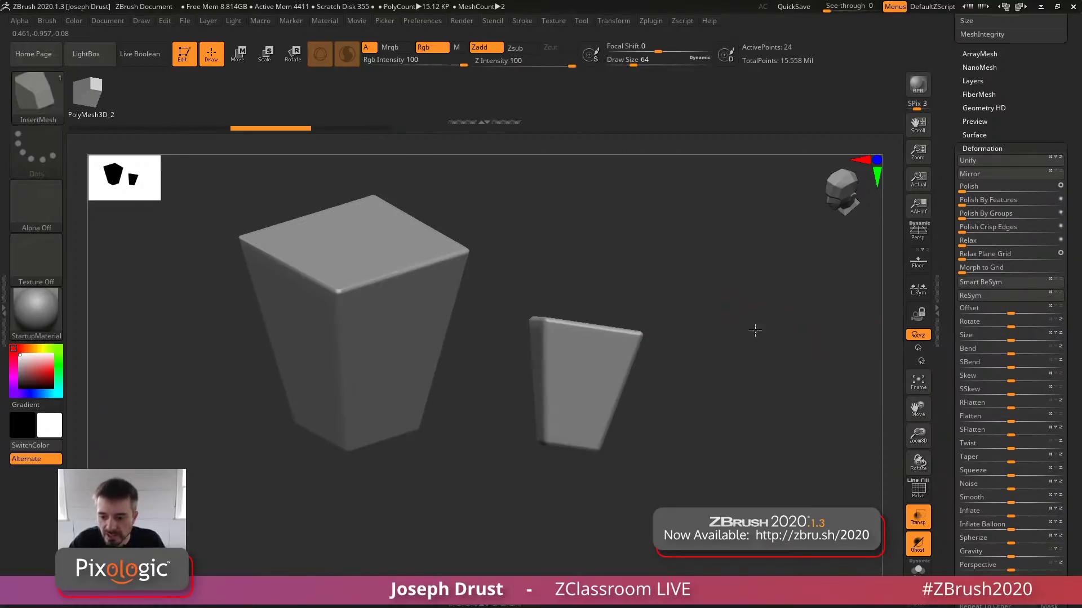
# Isolate the Postive blocks in Solo mode and open Quick Scaler with Percentage scaling
pyautogui.keyDown('alt'); pyautogui.moveTo(753, 331); pyautogui.dragTo(764, 221); pyautogui.keyUp('alt')
pyautogui.moveTo(792, 483); pyautogui.dragTo(788, 407)
pyautogui.click(681, 21)
pyautogui.click(650, 21)
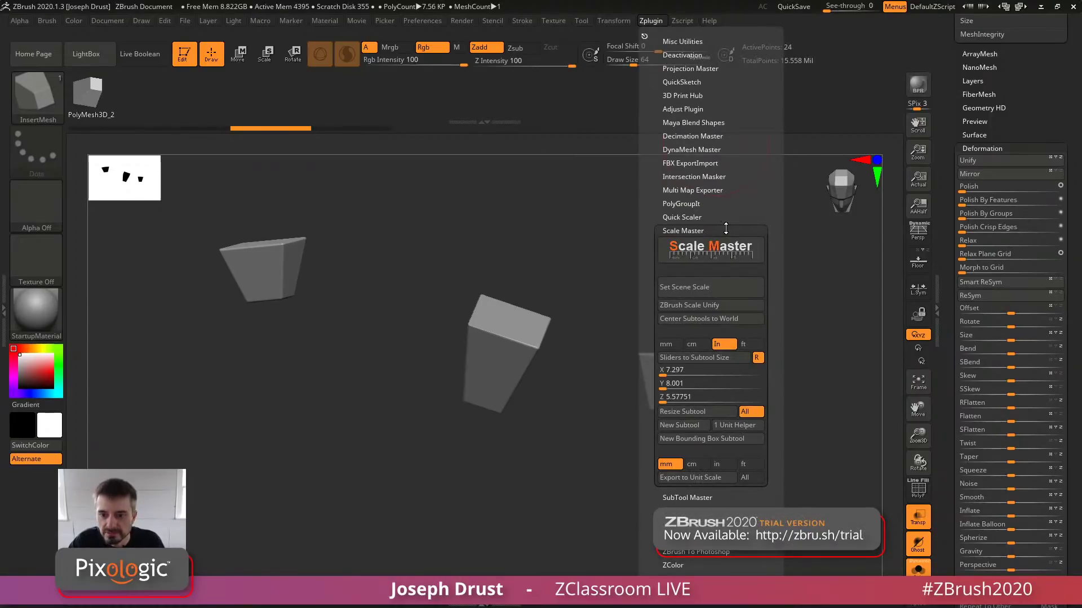
pyautogui.moveTo(725, 186); pyautogui.dragTo(735, 147)
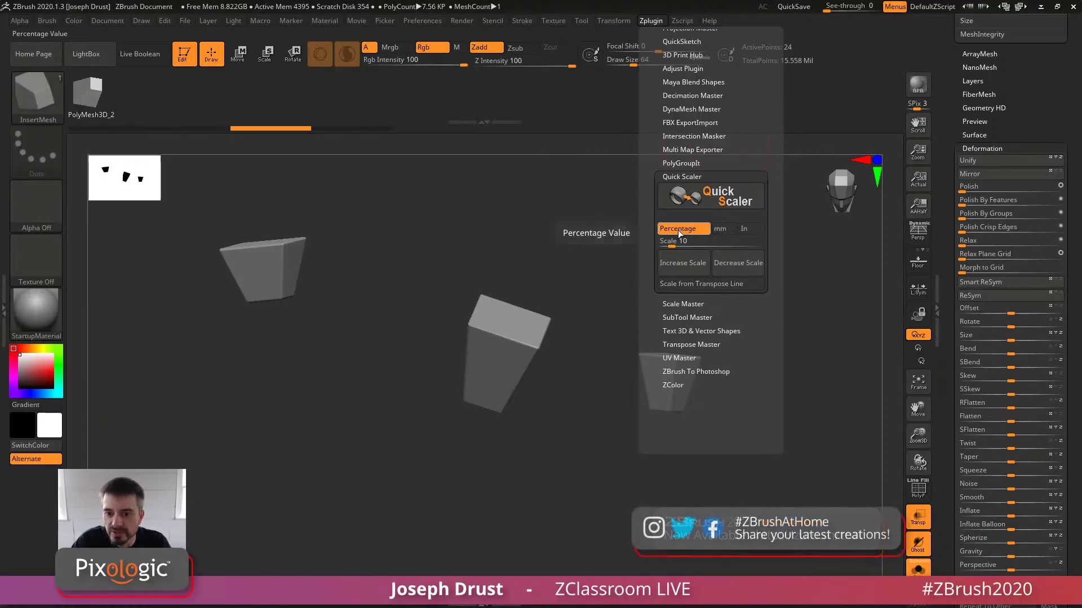
pyautogui.click(678, 230)
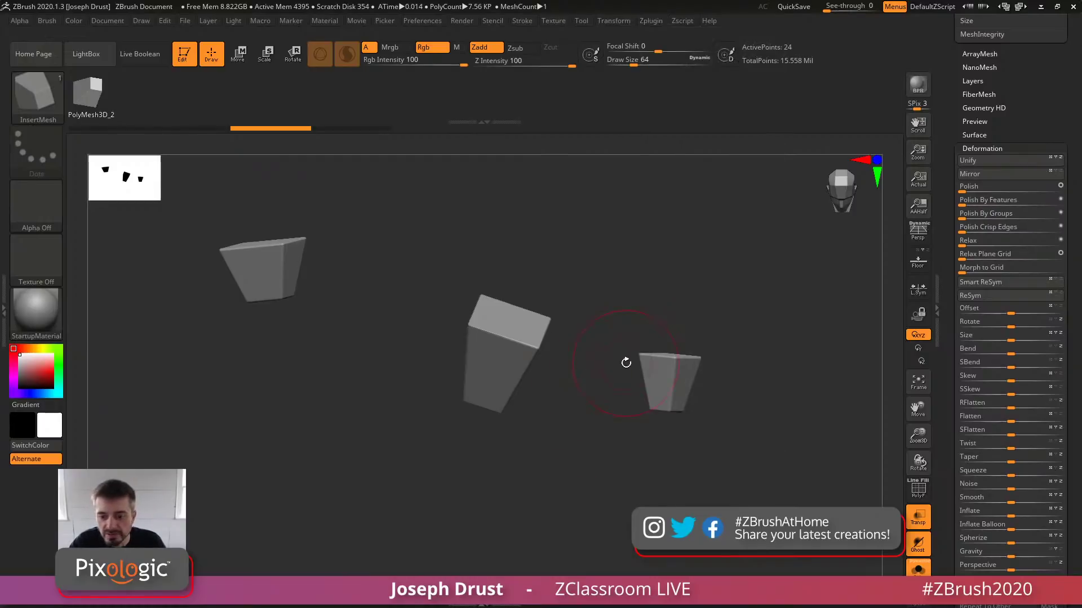
# Hide all Postive blocks except the small rightmost one and decrease its scale by 10 percent with Quick Scaler
pyautogui.moveTo(948, 252); pyautogui.dragTo(956, 404)
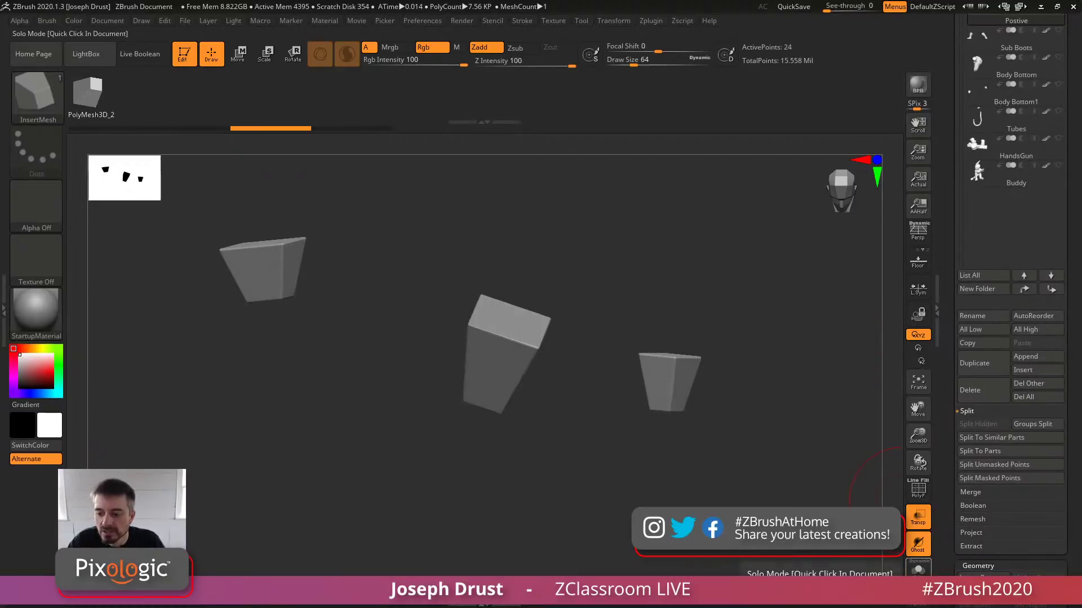
pyautogui.keyDown('ctrl'); pyautogui.moveTo(792, 302); pyautogui.dragTo(611, 486); pyautogui.keyUp('ctrl')
pyautogui.keyDown('ctrl'); pyautogui.moveTo(808, 375); pyautogui.dragTo(801, 398); pyautogui.keyUp('ctrl')
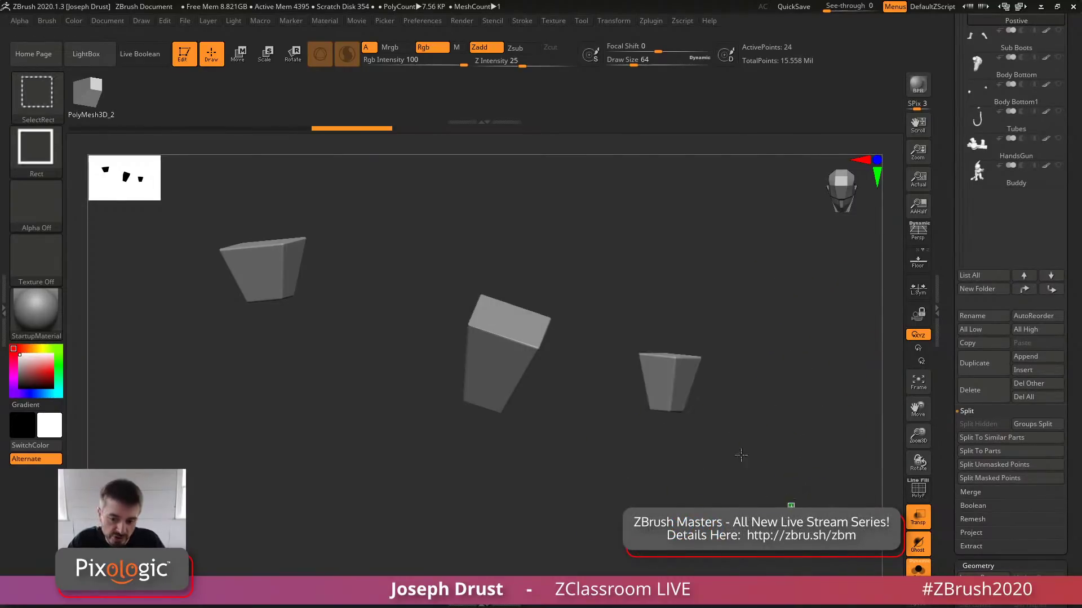
pyautogui.keyDown('ctrl'); pyautogui.keyDown('shift'); pyautogui.moveTo(792, 511); pyautogui.dragTo(617, 296); pyautogui.keyUp('shift'); pyautogui.keyUp('ctrl')
pyautogui.moveTo(741, 313); pyautogui.dragTo(705, 311)
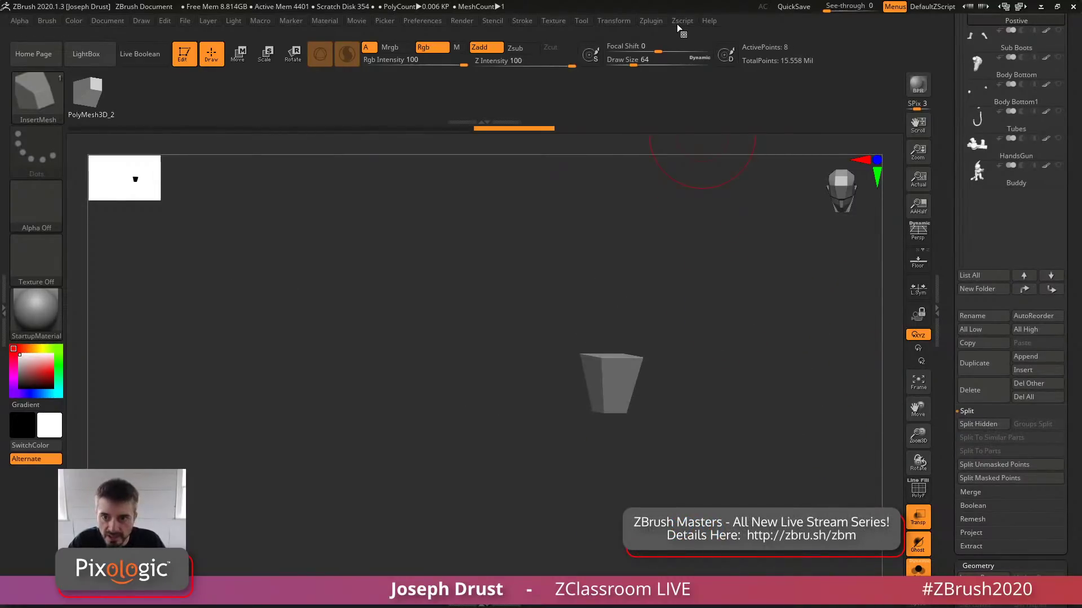
pyautogui.click(660, 21)
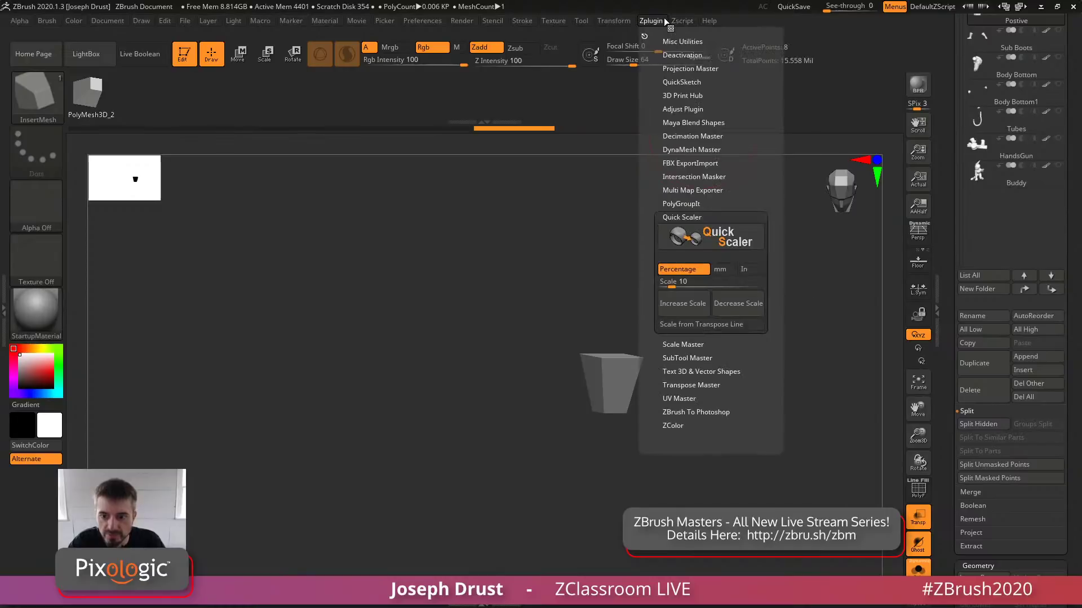
pyautogui.click(726, 309)
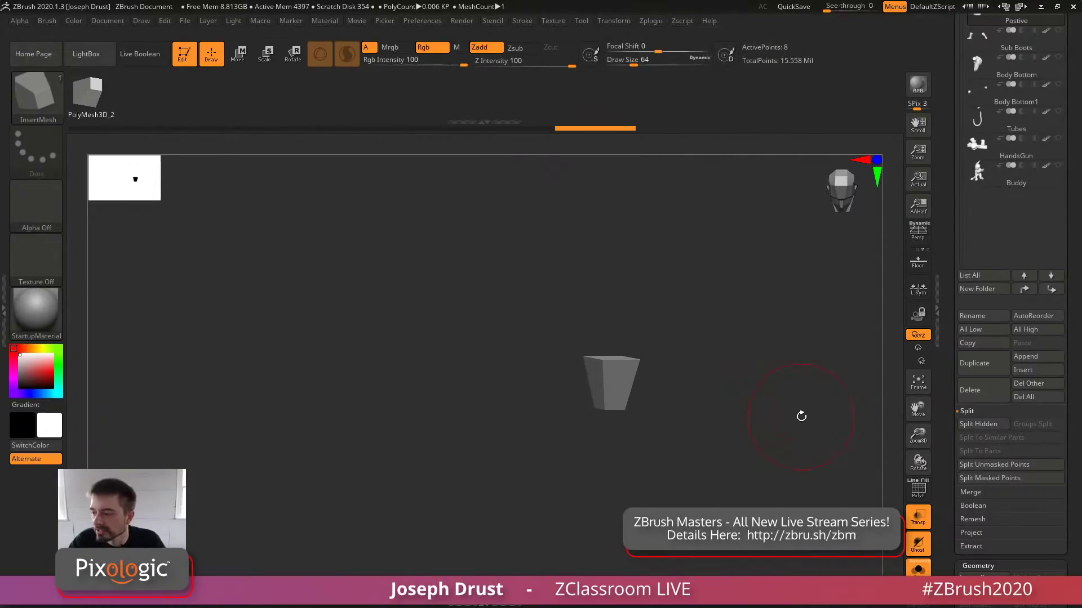
# Isolate the large middle Postive block and decrease its scale by 10 percent with Quick Scaler
pyautogui.keyDown('ctrl'); pyautogui.keyDown('shift'); pyautogui.click(809, 255); pyautogui.keyUp('shift'); pyautogui.keyUp('ctrl')
pyautogui.keyDown('ctrl'); pyautogui.keyDown('shift'); pyautogui.moveTo(379, 225); pyautogui.dragTo(502, 428); pyautogui.keyUp('shift'); pyautogui.keyUp('ctrl')
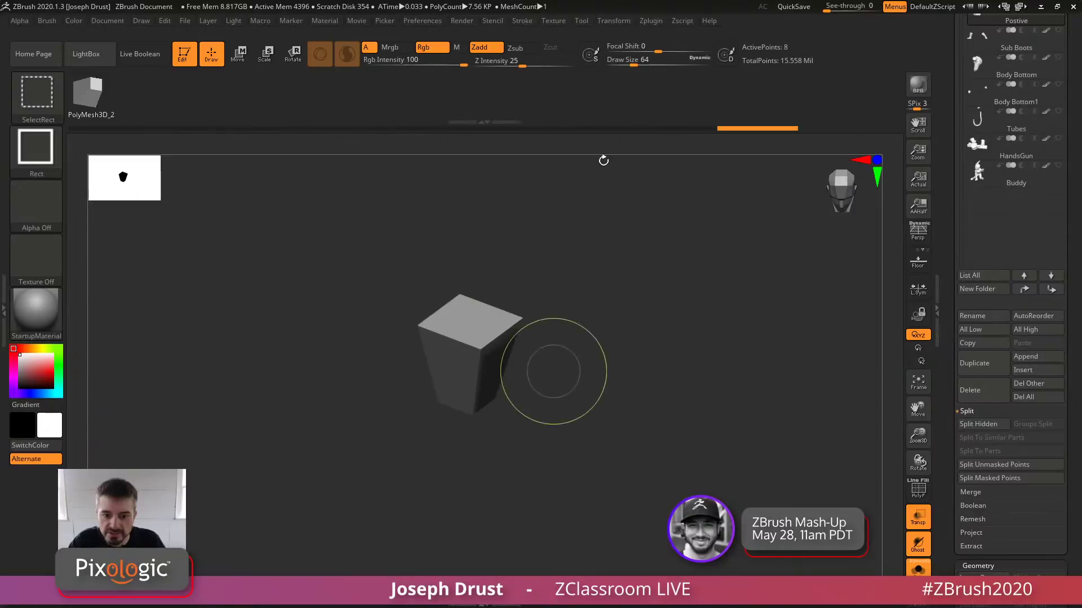
pyautogui.click(658, 21)
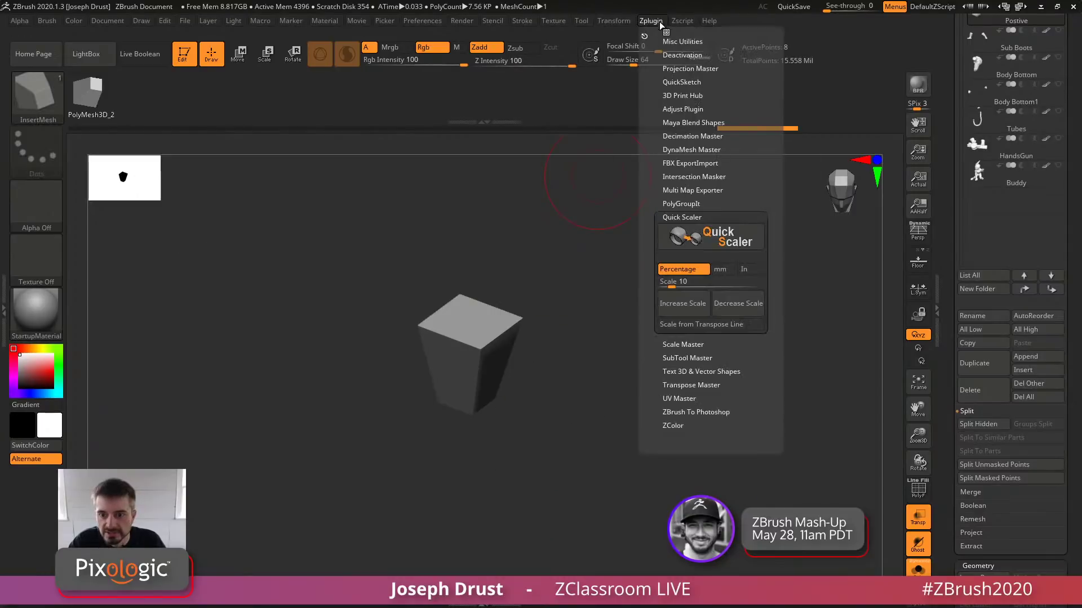
pyautogui.click(738, 303)
# Isolate the leftmost Postive block, decrease its scale by 10 percent with Quick Scaler, and unhide all the blocks
pyautogui.keyDown('ctrl'); pyautogui.keyDown('shift'); pyautogui.click(721, 411); pyautogui.keyUp('shift'); pyautogui.keyUp('ctrl')
pyautogui.keyDown('ctrl'); pyautogui.keyDown('shift'); pyautogui.moveTo(150, 229); pyautogui.dragTo(314, 362); pyautogui.keyUp('shift'); pyautogui.keyUp('ctrl')
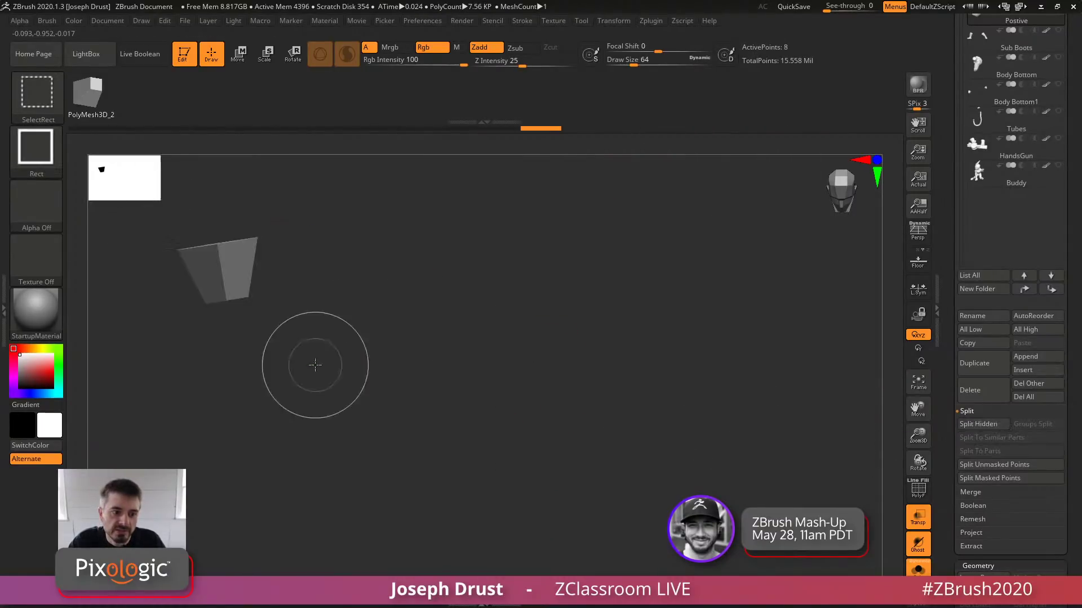
pyautogui.click(658, 21)
pyautogui.click(738, 304)
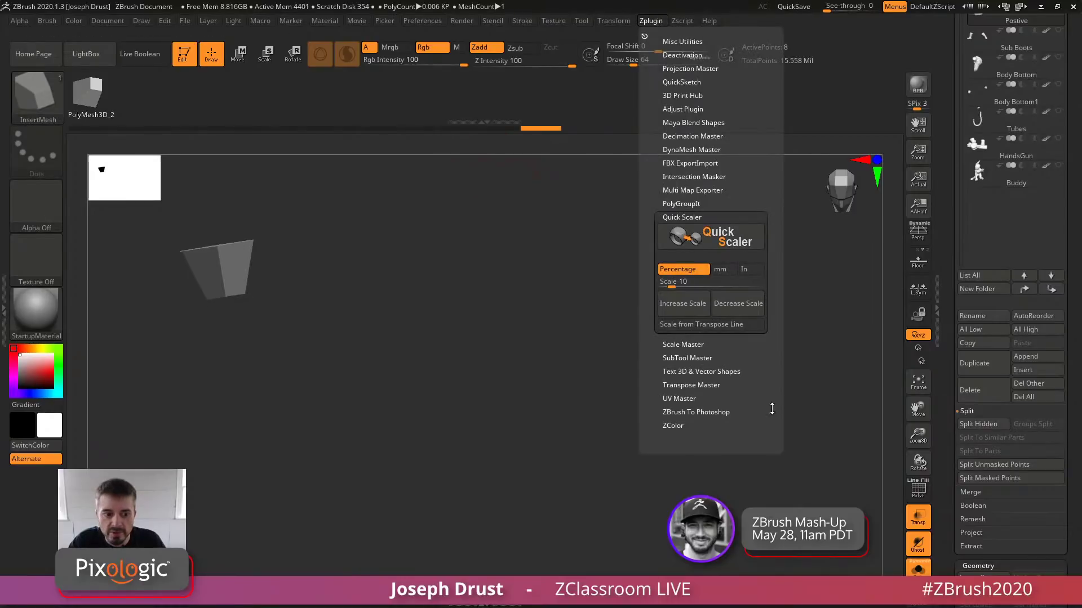
pyautogui.keyDown('ctrl'); pyautogui.keyDown('shift'); pyautogui.click(826, 463); pyautogui.keyUp('shift'); pyautogui.keyUp('ctrl')
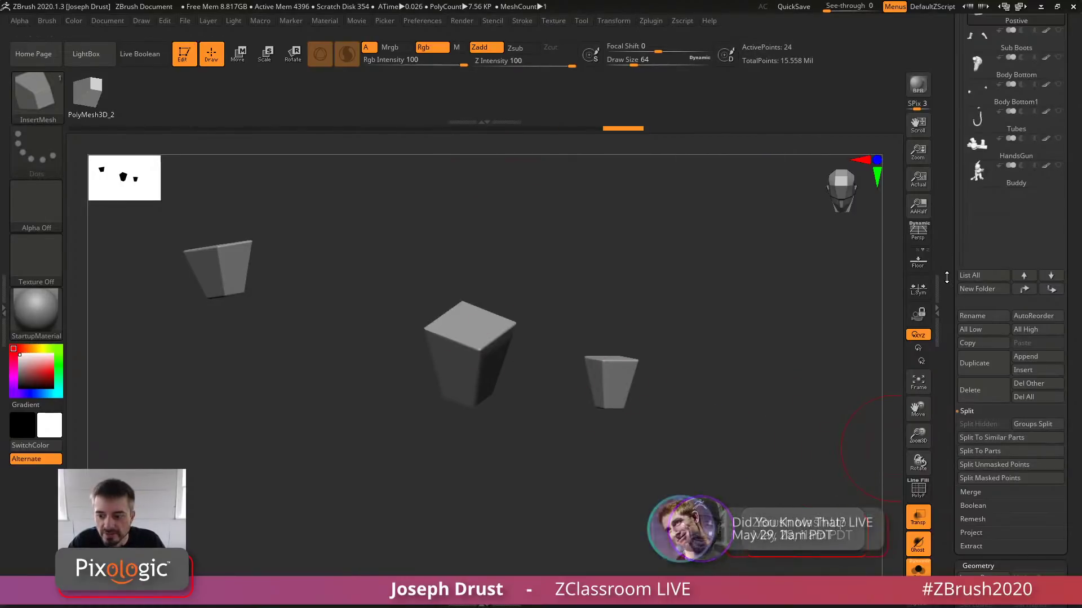
# Exit Solo mode and check the gap between the reduced Postive blocks and the transparent Subtractive ones
pyautogui.click(929, 525)
pyautogui.click(929, 525)
pyautogui.click(927, 562)
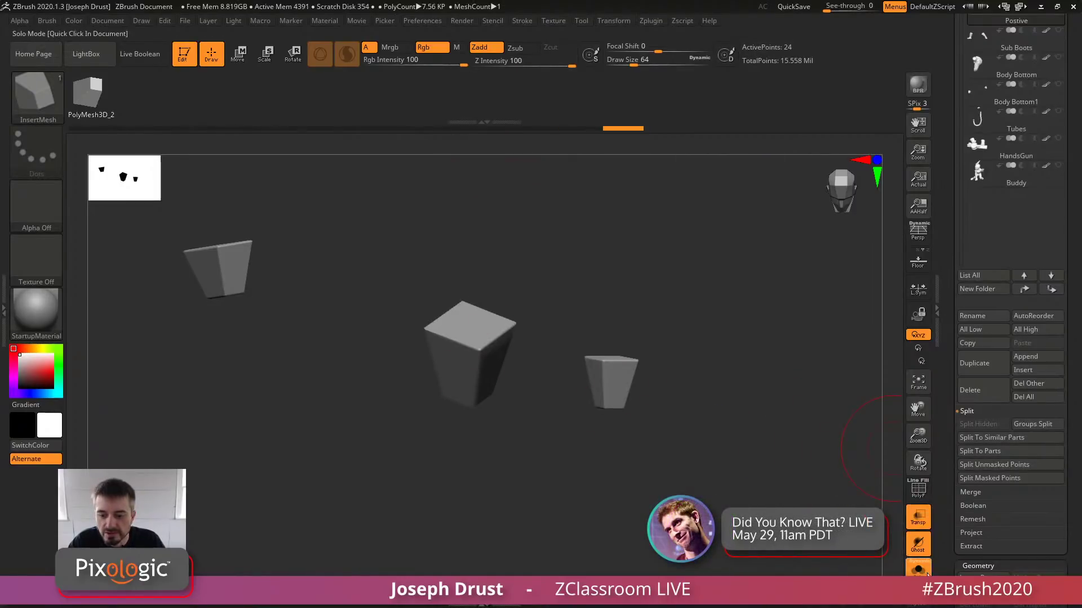
pyautogui.keyDown('alt'); pyautogui.moveTo(733, 416); pyautogui.dragTo(671, 343); pyautogui.keyUp('alt')
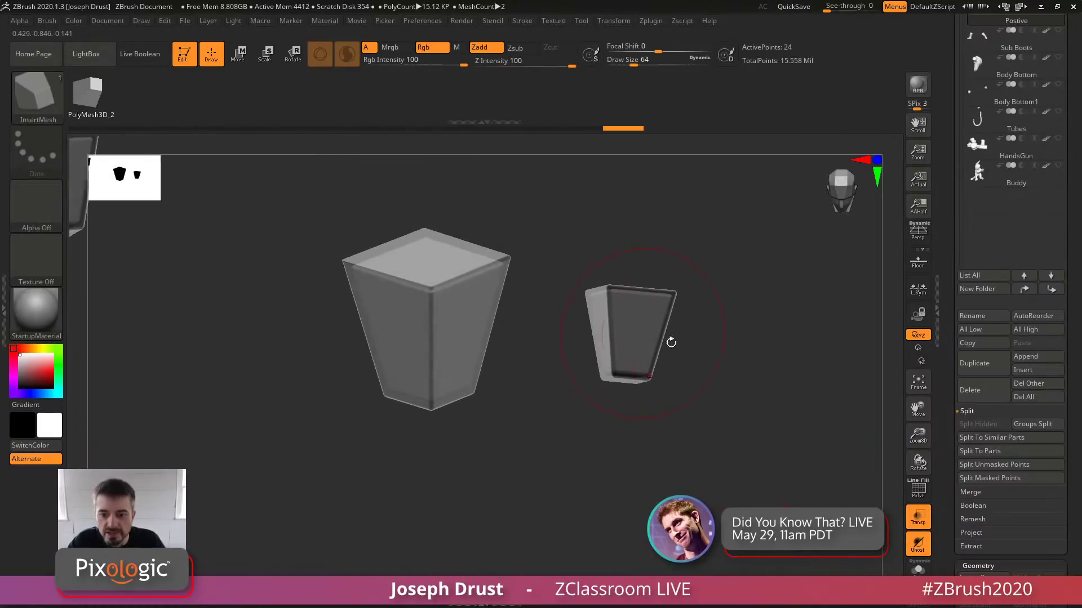
pyautogui.moveTo(778, 384); pyautogui.dragTo(672, 375)
pyautogui.moveTo(742, 399); pyautogui.dragTo(817, 446)
# Turn off Ghost and Transparency so the key blocks display as solid
pyautogui.click(918, 544)
pyautogui.click(919, 517)
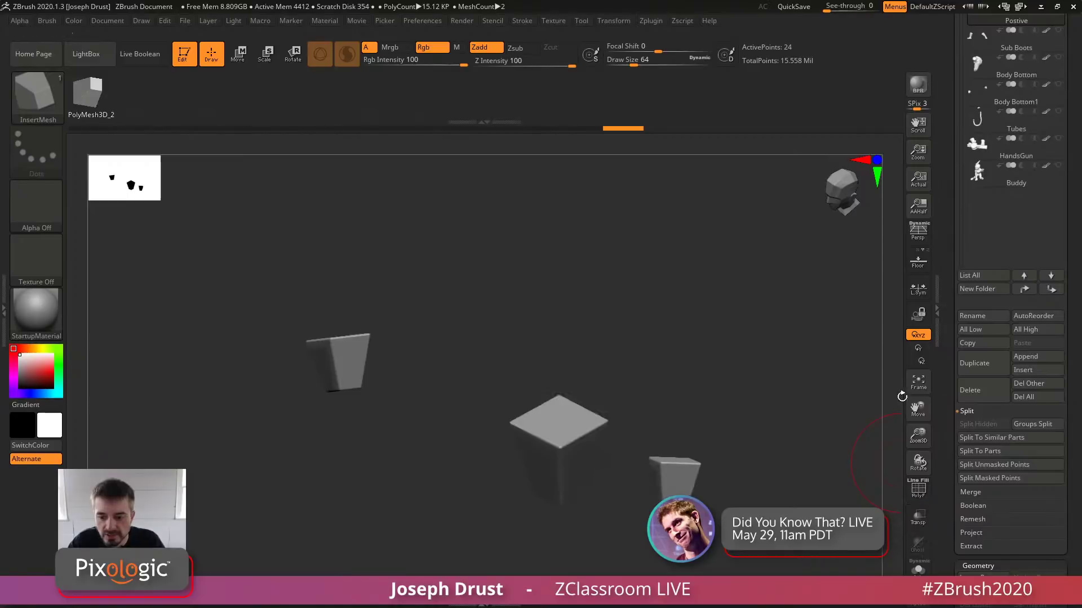
pyautogui.keyDown('alt'); pyautogui.moveTo(773, 332); pyautogui.dragTo(738, 242); pyautogui.keyUp('alt')
# Load the 0527_11_AllKeysGenerated.ZTL file from the project files
pyautogui.press(',')
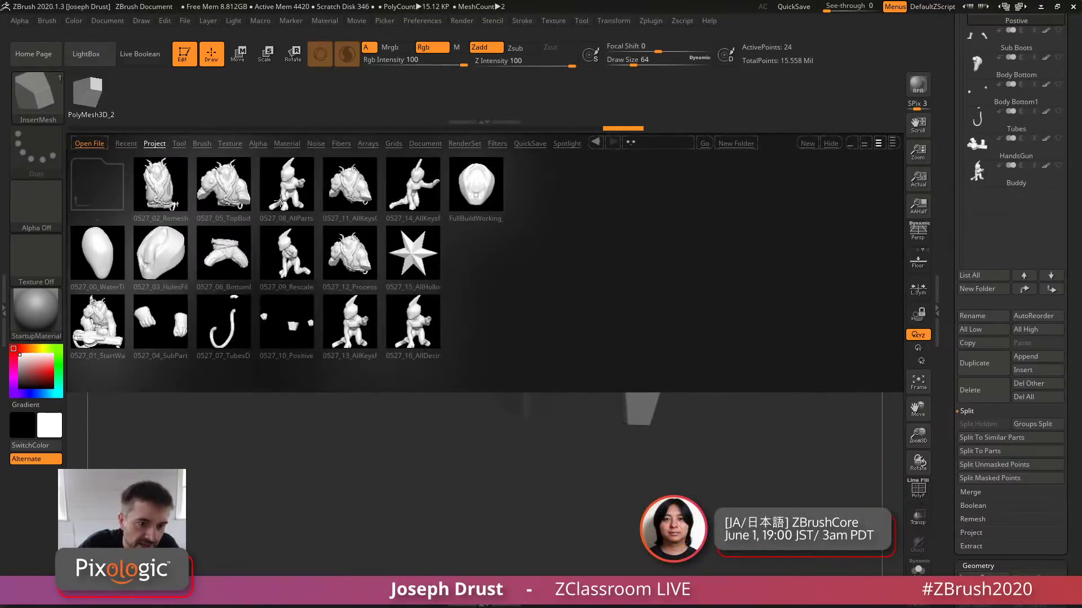
pyautogui.doubleClick(354, 193)
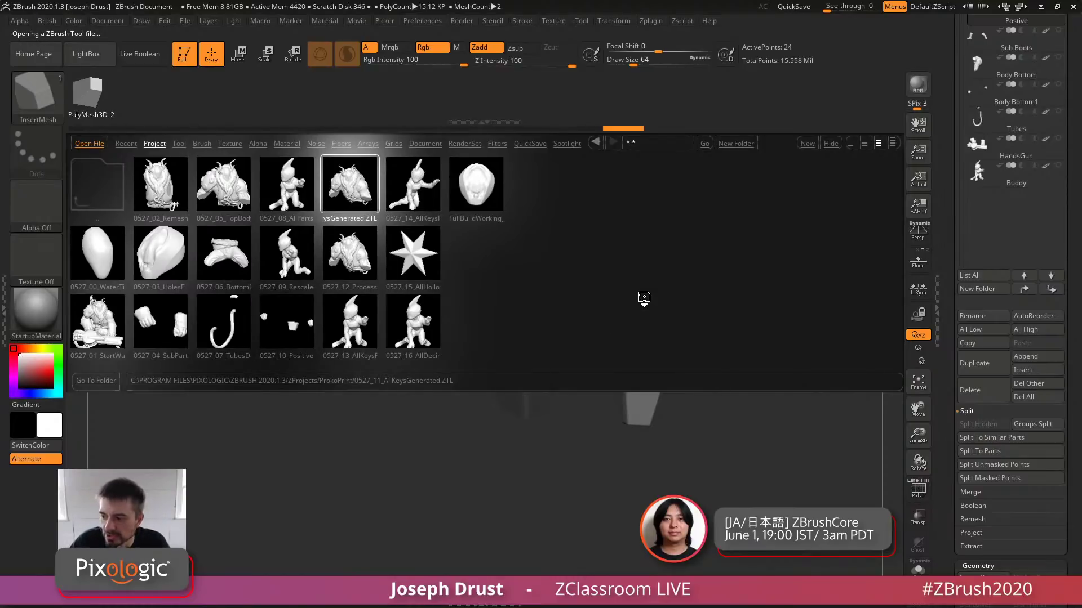
pyautogui.press(',')
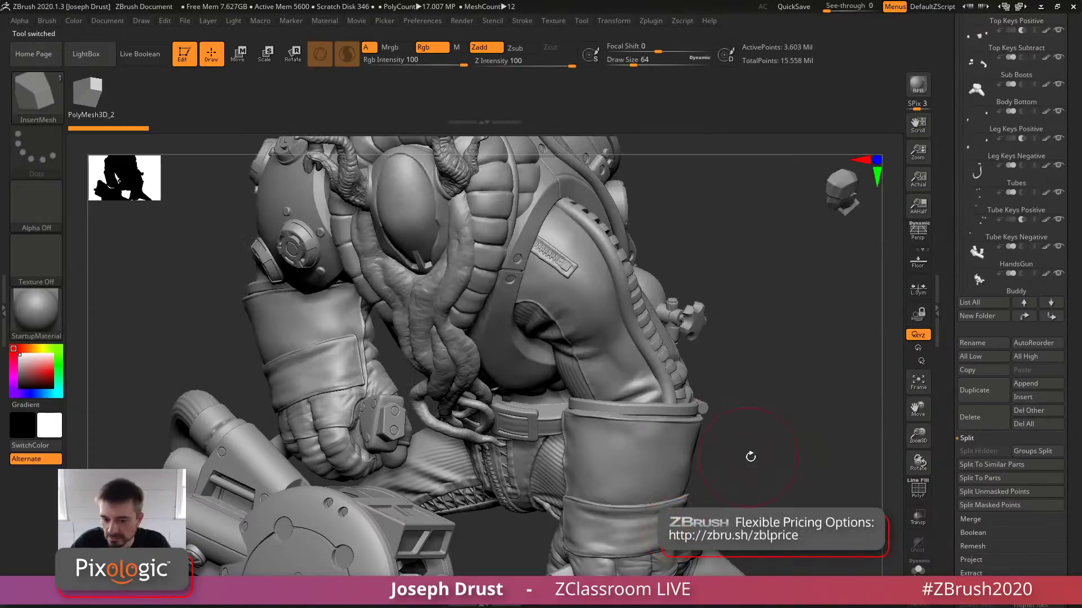
# Show only Body Top with Top Keys Positive, and toggle the visibility of Top Keys Subtract to compare the keys
pyautogui.keyDown('alt'); pyautogui.moveTo(792, 357); pyautogui.dragTo(946, 265); pyautogui.keyUp('alt')
pyautogui.moveTo(947, 350); pyautogui.dragTo(947, 226)
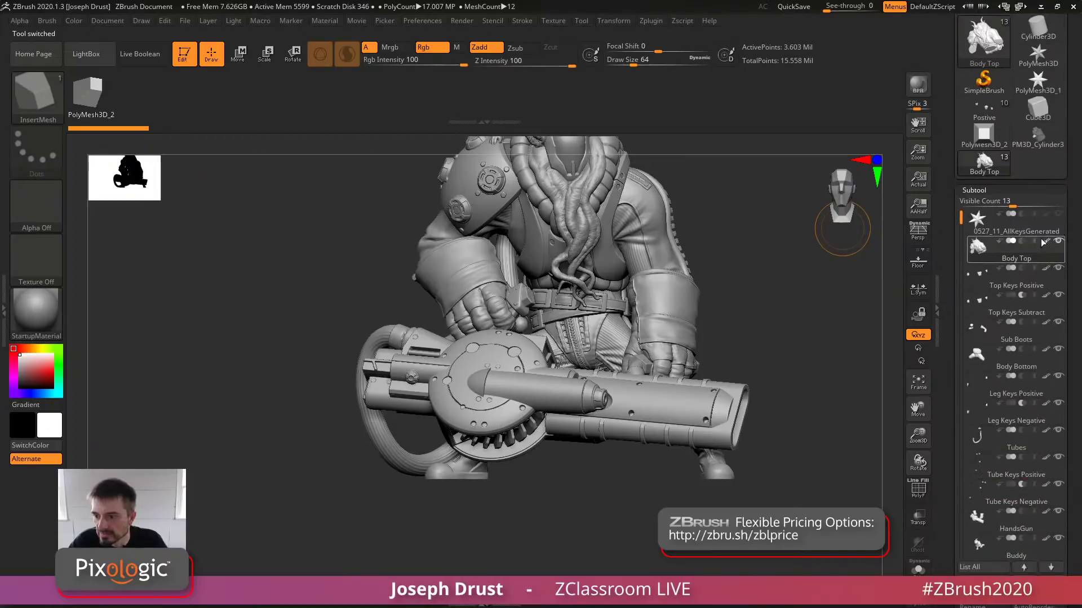
pyautogui.keyDown('shift'); pyautogui.click(1057, 242); pyautogui.keyUp('shift')
pyautogui.keyDown('alt'); pyautogui.moveTo(841, 304); pyautogui.dragTo(835, 328); pyautogui.keyUp('alt')
pyautogui.click(1057, 269)
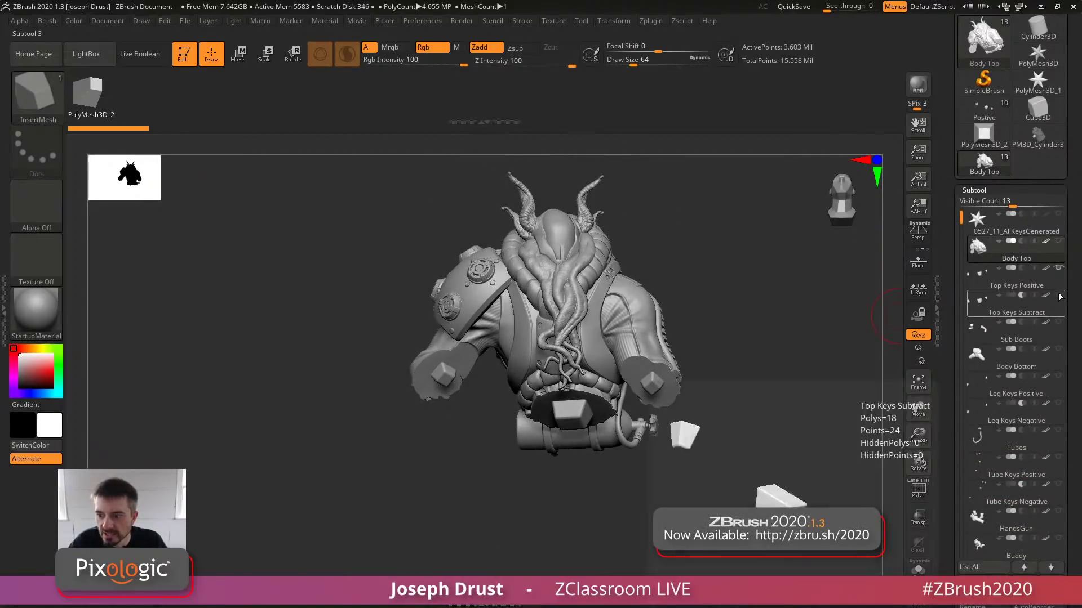
pyautogui.click(1059, 295)
pyautogui.click(1059, 295)
pyautogui.click(1060, 296)
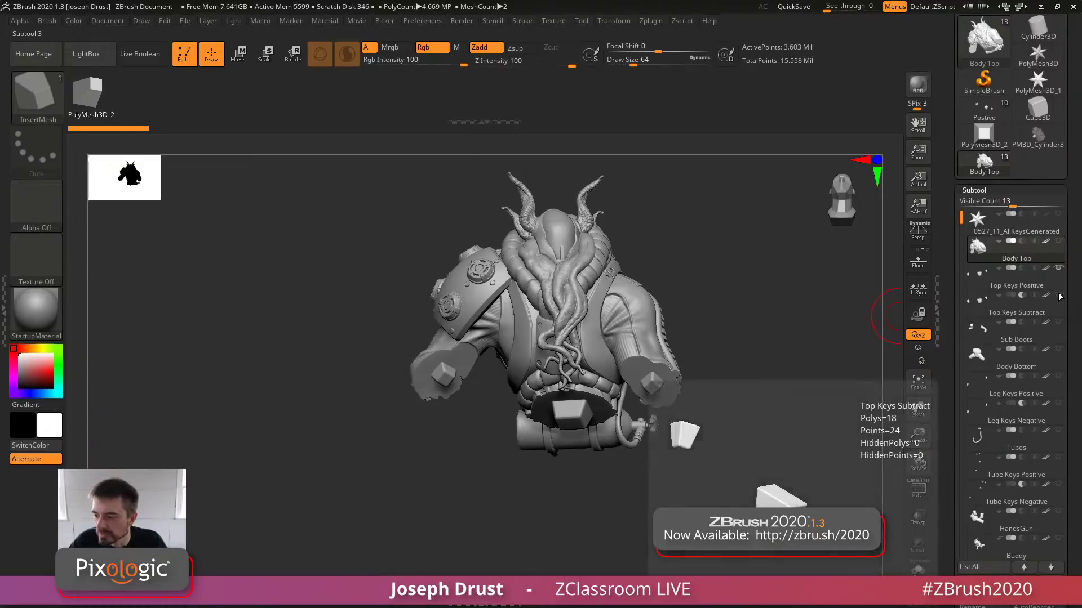
pyautogui.click(1059, 296)
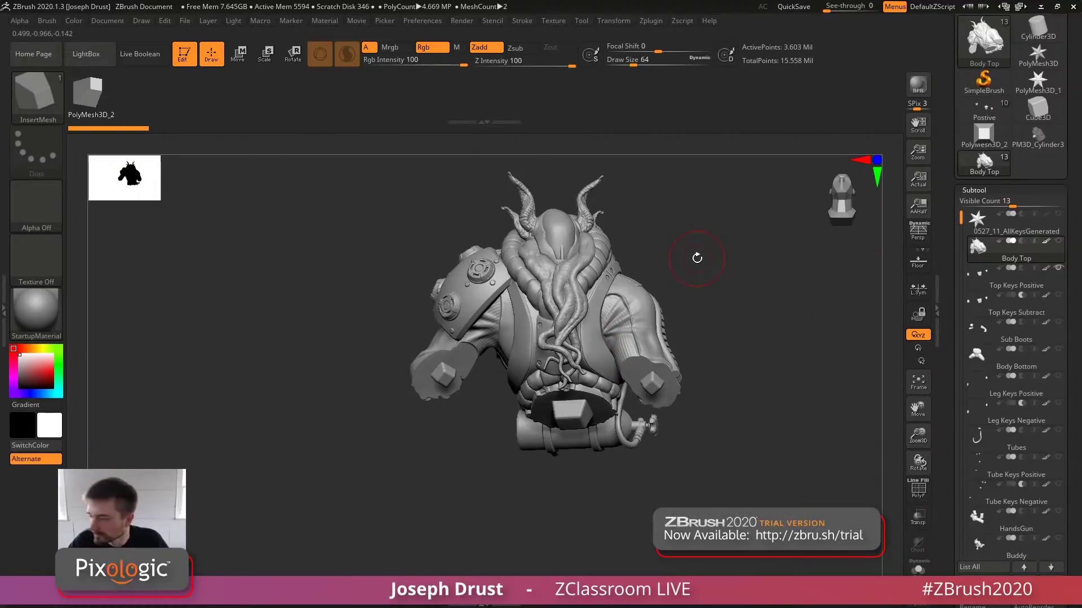
# Load the 0527_12_ProcessedKeyFile.ZTL file from the project files
pyautogui.press(',')
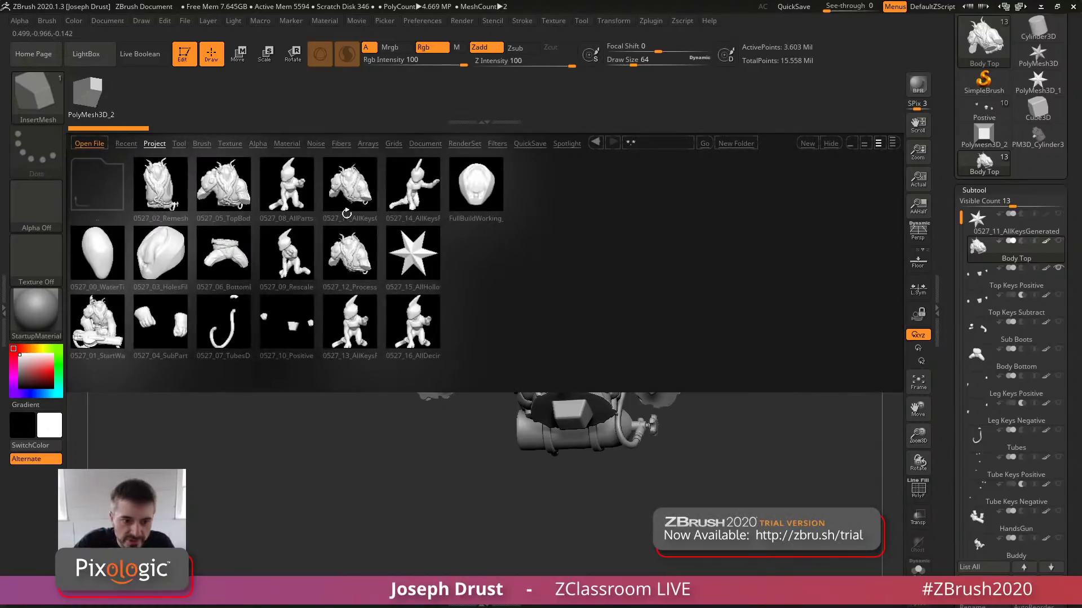
pyautogui.click(364, 259)
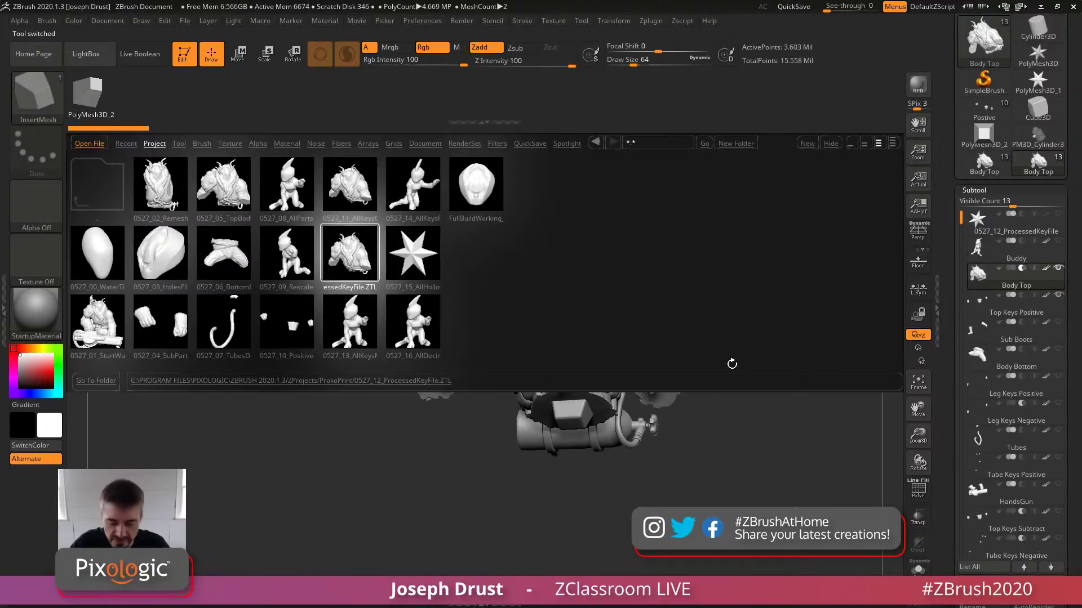
pyautogui.press(',')
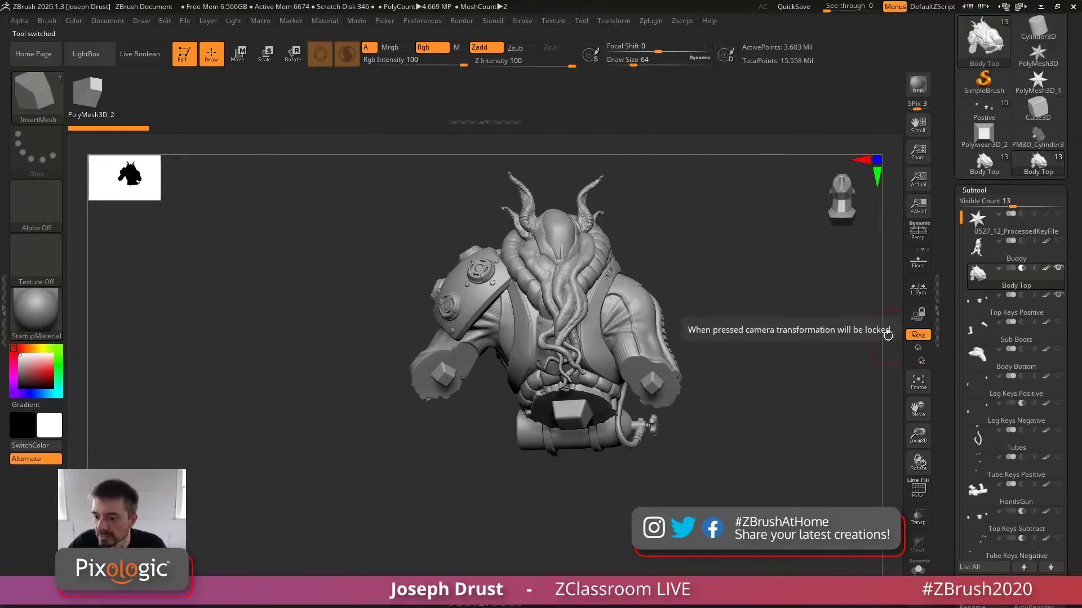
# Select Top Keys Positive and Body Top in turn, and examine Body Top in Solo mode
pyautogui.keyDown('alt'); pyautogui.moveTo(817, 356); pyautogui.dragTo(810, 337); pyautogui.keyUp('alt')
pyautogui.click(1018, 310)
pyautogui.click(1015, 279)
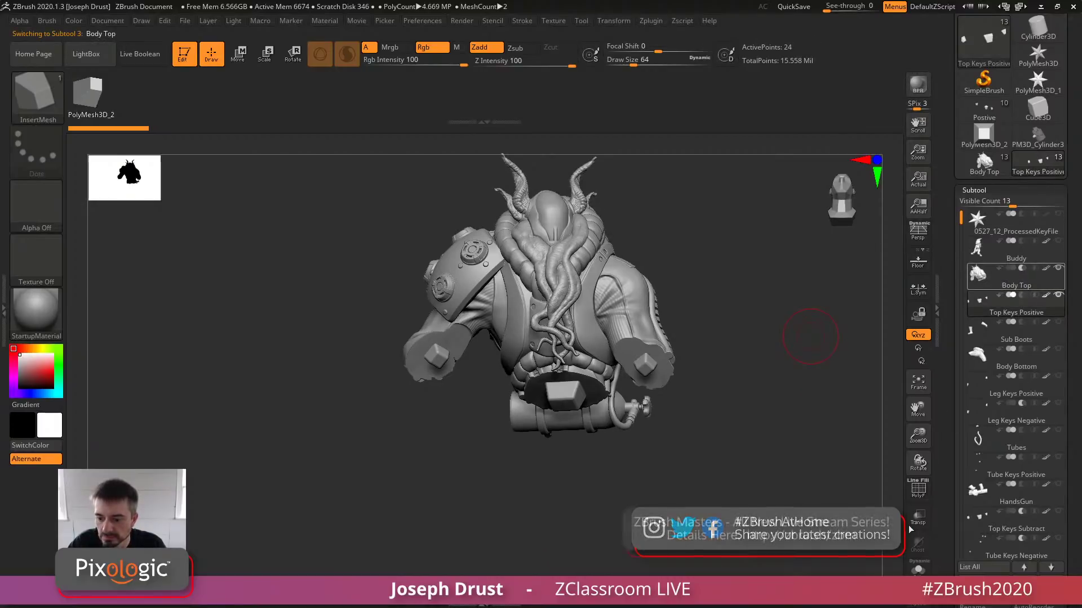
pyautogui.moveTo(817, 377); pyautogui.dragTo(832, 349)
pyautogui.moveTo(952, 203); pyautogui.dragTo(952, 225)
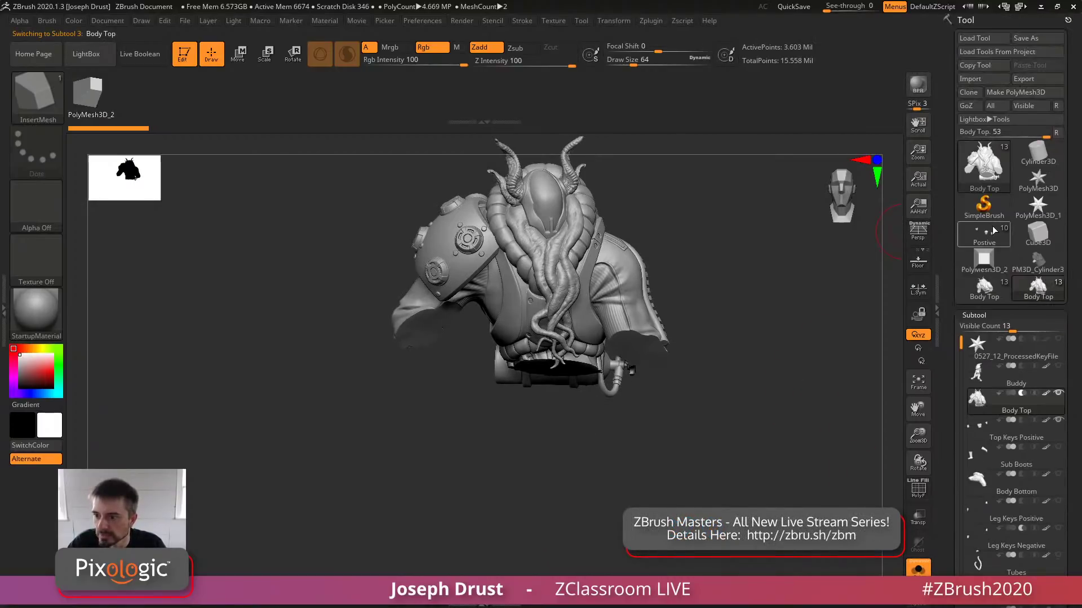
# Replace the current scene with the default DynaMesh_Sphere_128 project
pyautogui.press(',')
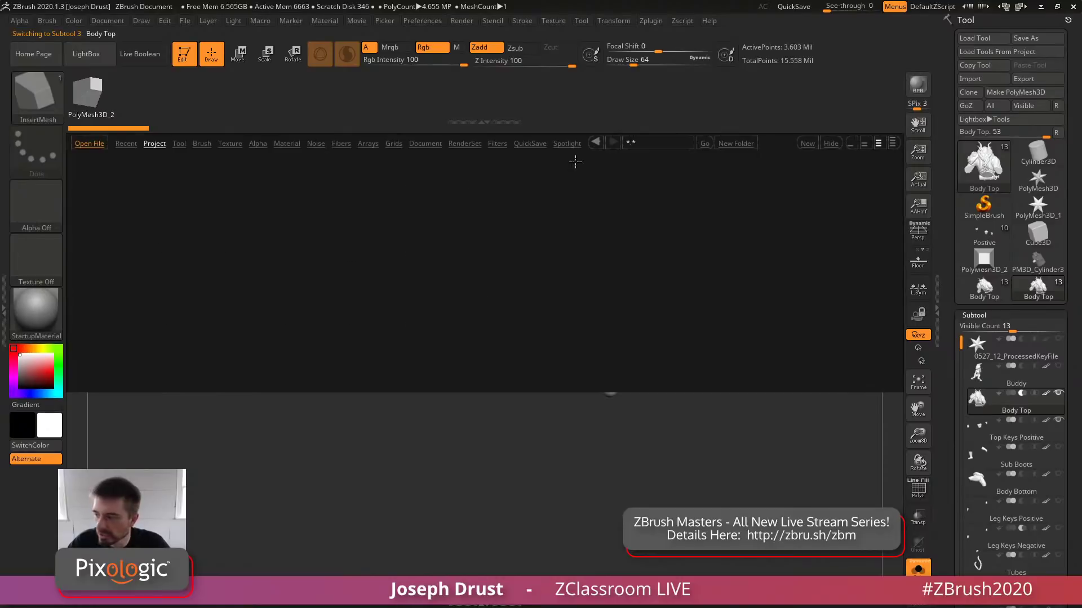
pyautogui.click(171, 144)
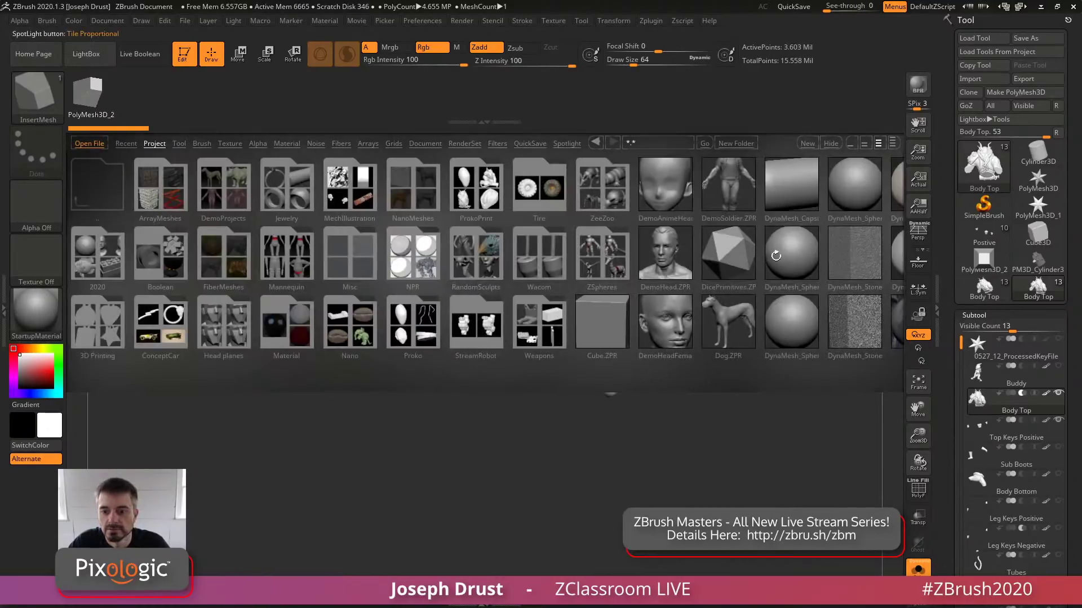
pyautogui.doubleClick(792, 254)
pyautogui.click(575, 332)
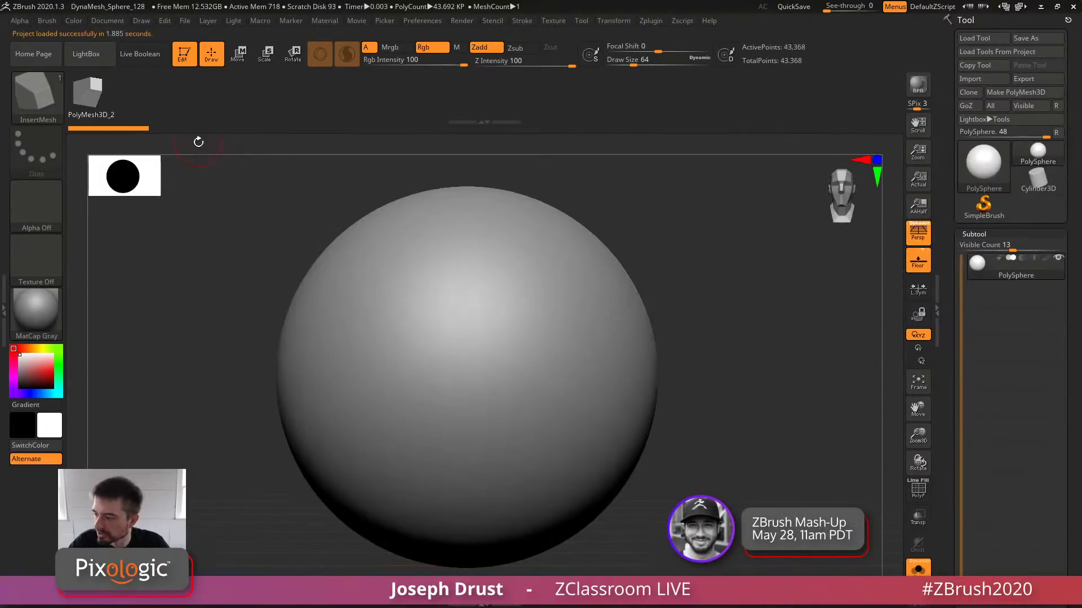
# Load the 0527_14 AllKeysProcessed file with the cleaned parts from the ProkoPrint folder
pyautogui.press(',')
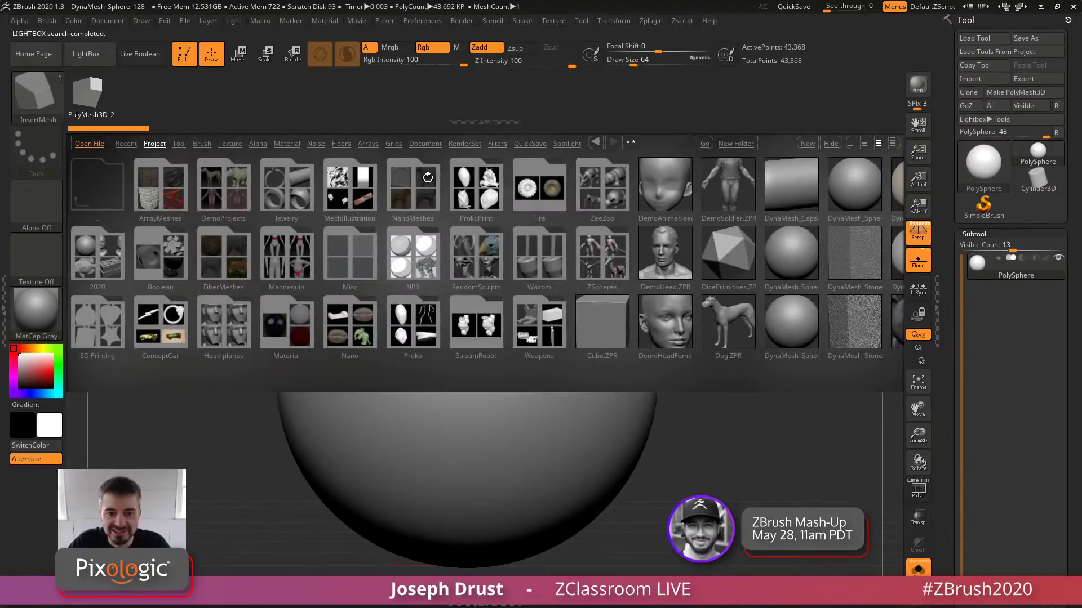
pyautogui.click(475, 191)
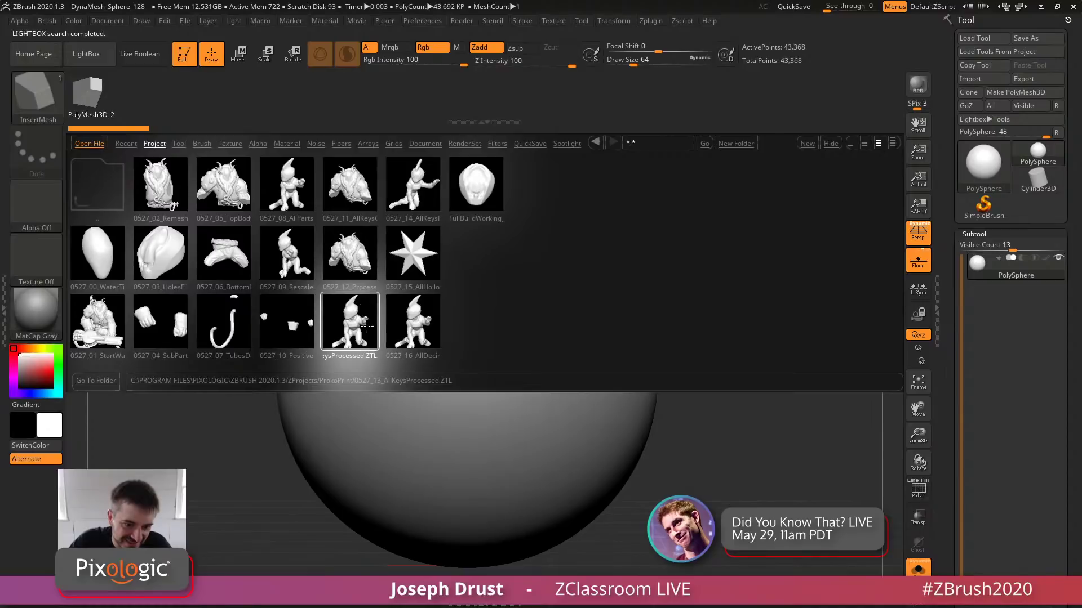
pyautogui.doubleClick(404, 192)
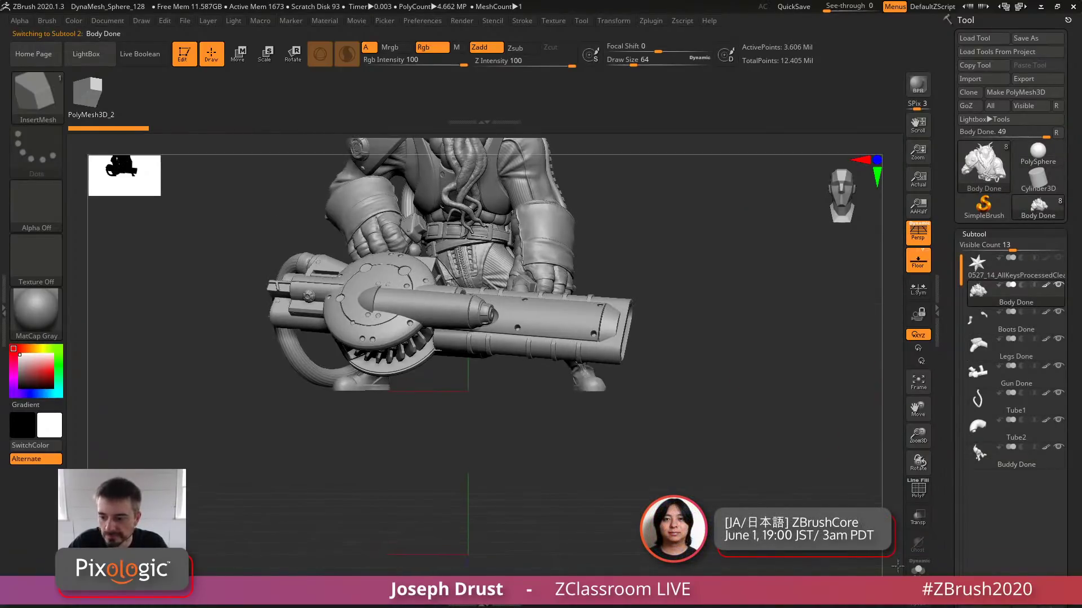
# Turn off the floor grid and inspect the key pegs on the underside of Body Done in Solo mode
pyautogui.keyDown('alt'); pyautogui.moveTo(765, 363); pyautogui.dragTo(777, 471); pyautogui.keyUp('alt')
pyautogui.click(921, 263)
pyautogui.moveTo(844, 274); pyautogui.dragTo(772, 304)
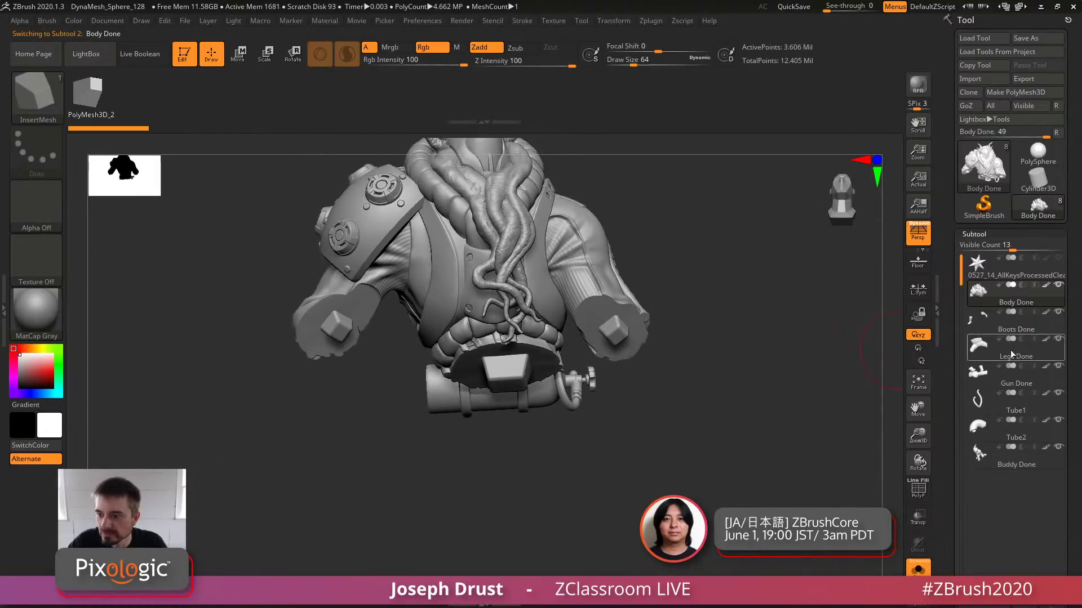
# Inspect the connector keys on Boots Done, Legs Done, Gun Done, Tube1 and Tube2 one after another in Solo mode
pyautogui.click(1018, 327)
pyautogui.moveTo(739, 356)
pyautogui.mouseDown()
pyautogui.moveTo(740, 375)
pyautogui.moveTo(730, 255)
pyautogui.moveTo(760, 356)
pyautogui.mouseUp()
pyautogui.click(1031, 355)
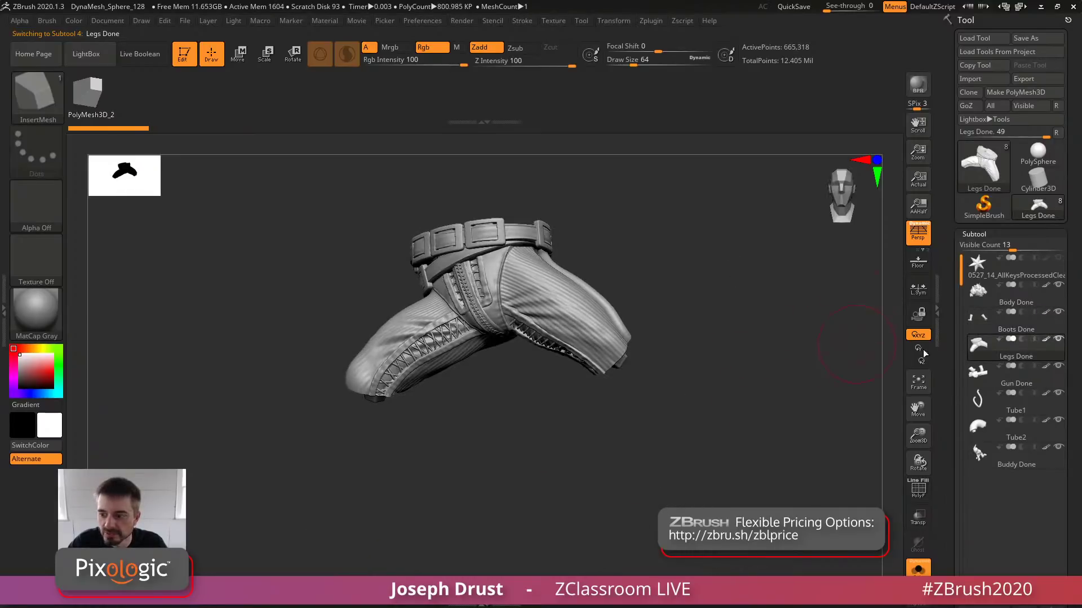
pyautogui.click(997, 373)
pyautogui.moveTo(749, 261); pyautogui.dragTo(834, 382)
pyautogui.click(1030, 404)
pyautogui.click(997, 438)
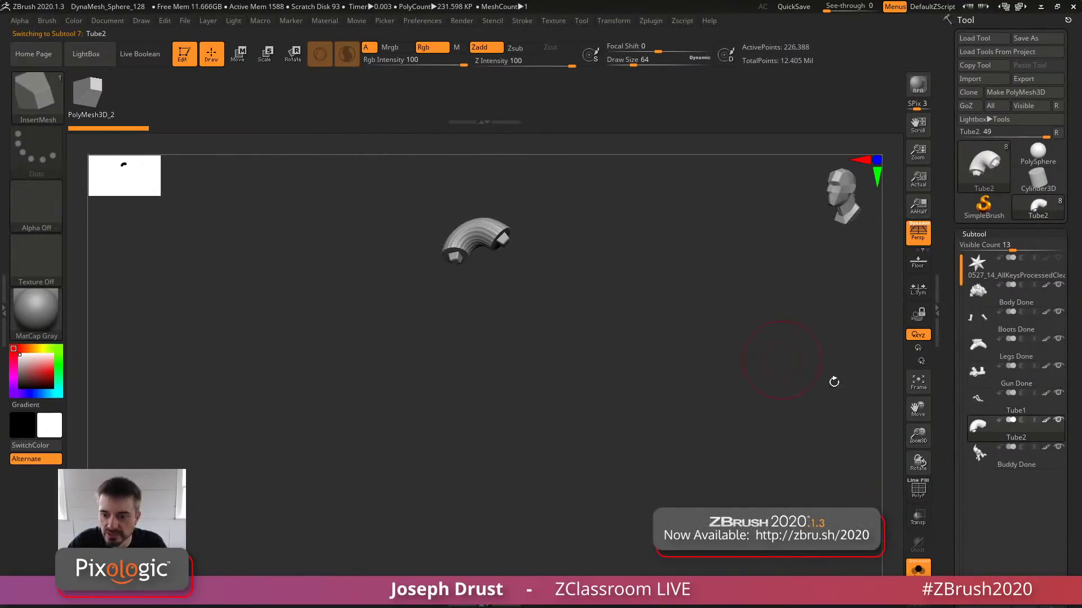
# Select Buddy Done, set the draw size to 16, and inspect the figure's legs and contact areas
pyautogui.click(1005, 471)
pyautogui.moveTo(712, 386)
pyautogui.mouseDown()
pyautogui.moveTo(763, 370)
pyautogui.moveTo(777, 400)
pyautogui.moveTo(751, 383)
pyautogui.moveTo(754, 457)
pyautogui.moveTo(726, 387)
pyautogui.moveTo(758, 413)
pyautogui.moveTo(719, 386)
pyautogui.moveTo(663, 469)
pyautogui.mouseUp()
pyautogui.rightClick(663, 469)
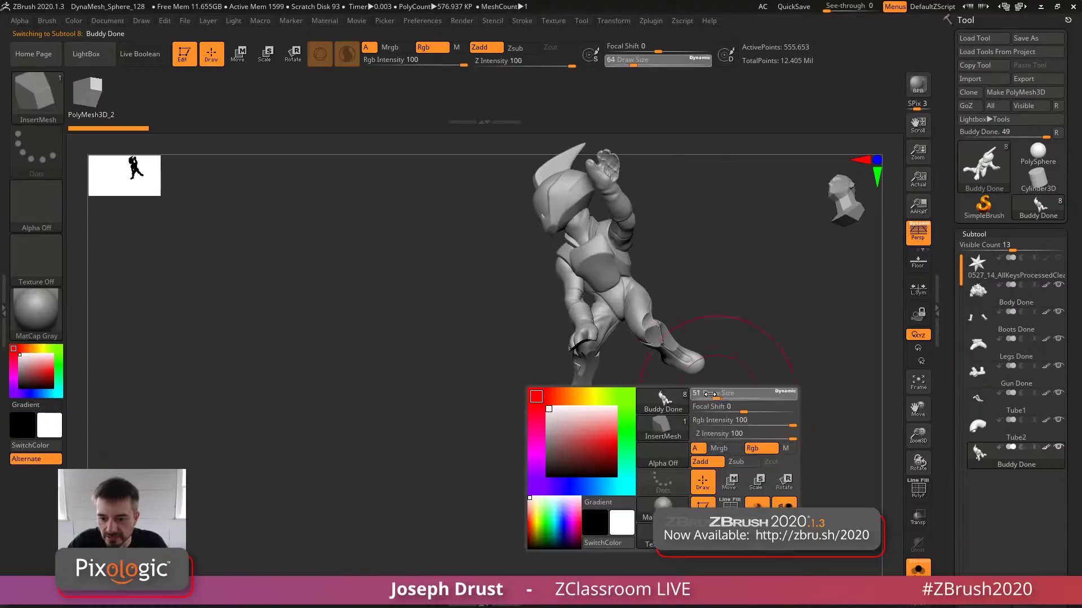
pyautogui.click(703, 389)
pyautogui.moveTo(676, 416)
pyautogui.mouseDown()
pyautogui.moveTo(756, 387)
pyautogui.moveTo(791, 308)
pyautogui.mouseUp()
pyautogui.moveTo(886, 374); pyautogui.dragTo(674, 352)
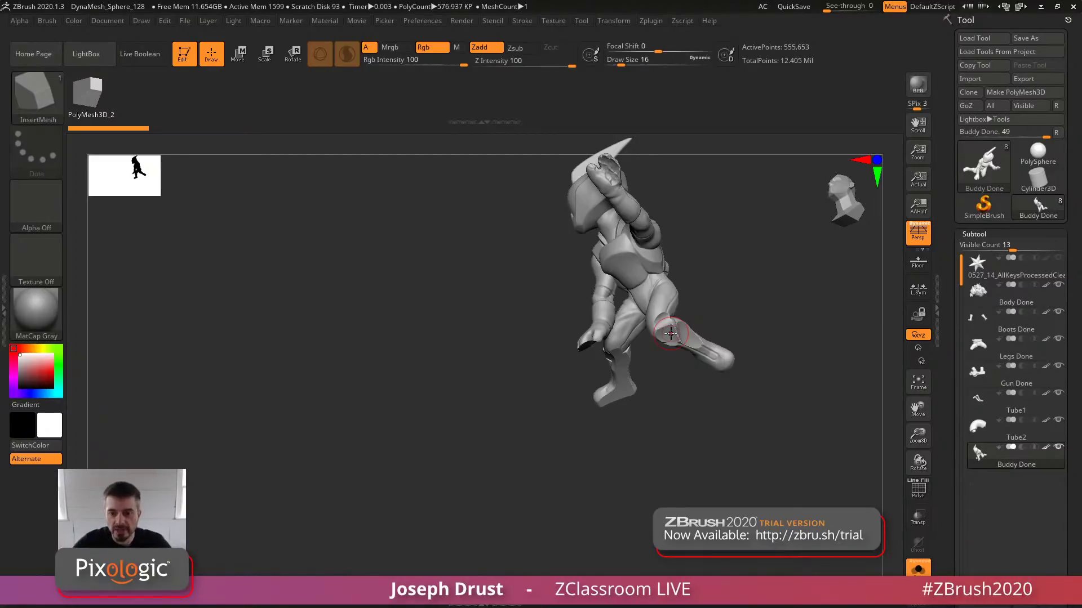
pyautogui.moveTo(671, 334); pyautogui.dragTo(641, 296)
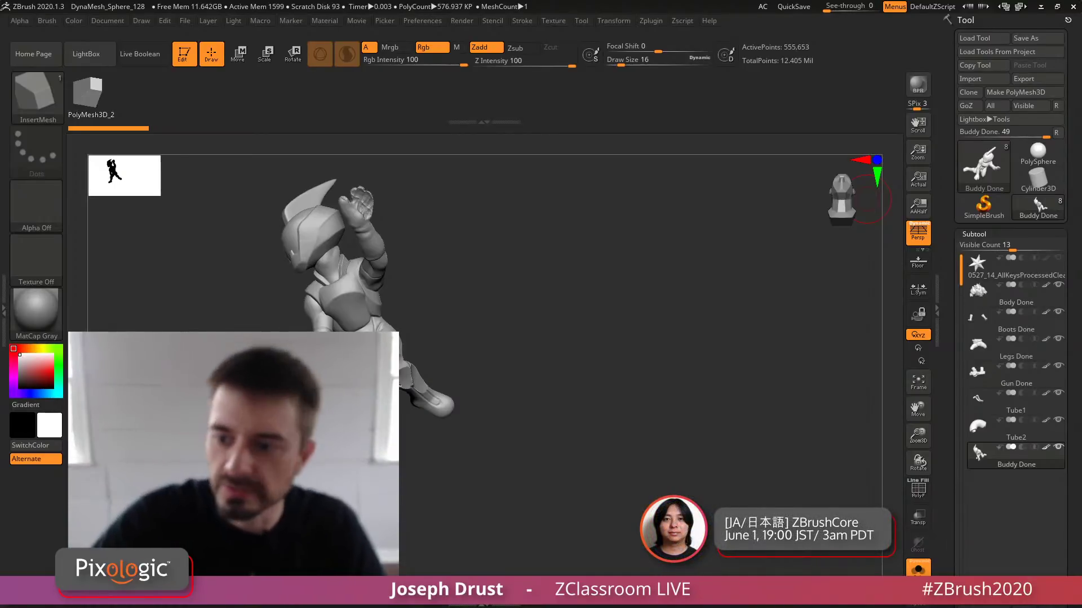
# Exit Solo mode to show the full character and look up 0527_15_AllHollowed.ZTL in the ProkoPrint folder
pyautogui.click(918, 568)
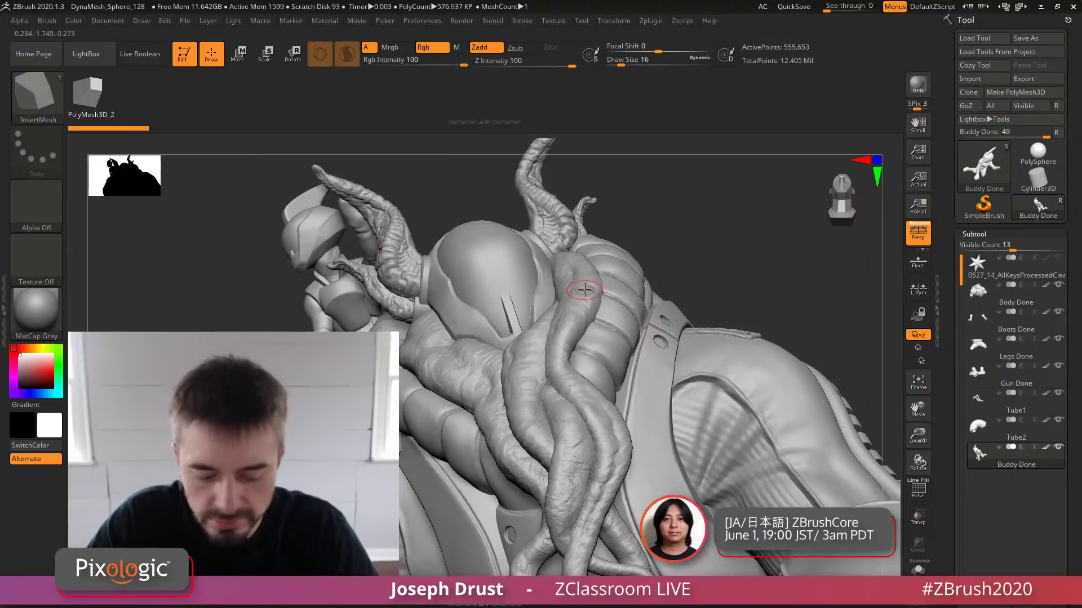
pyautogui.press(',')
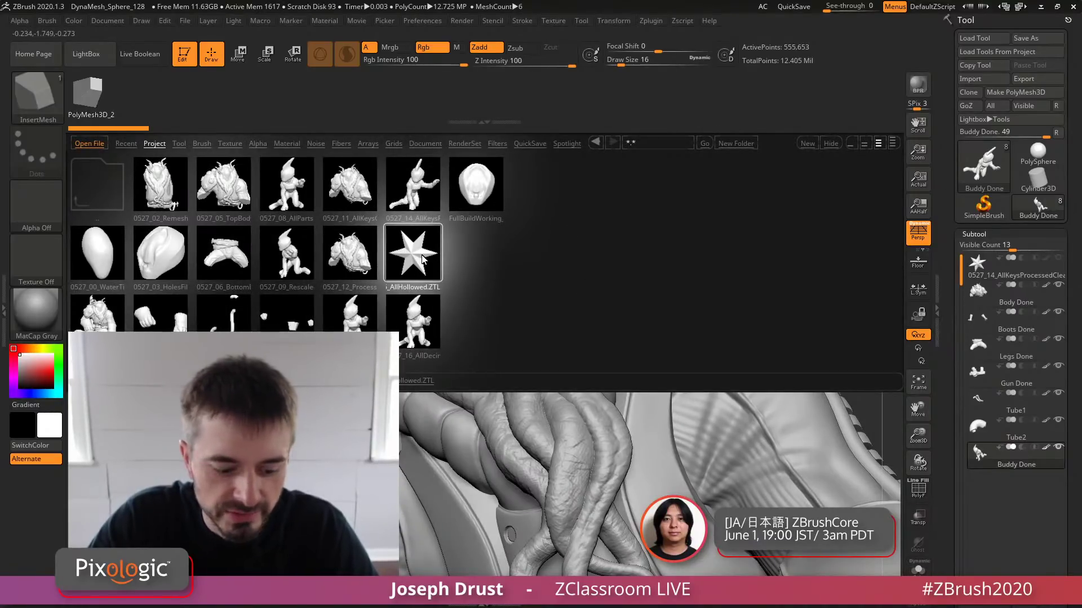
pyautogui.doubleClick(421, 259)
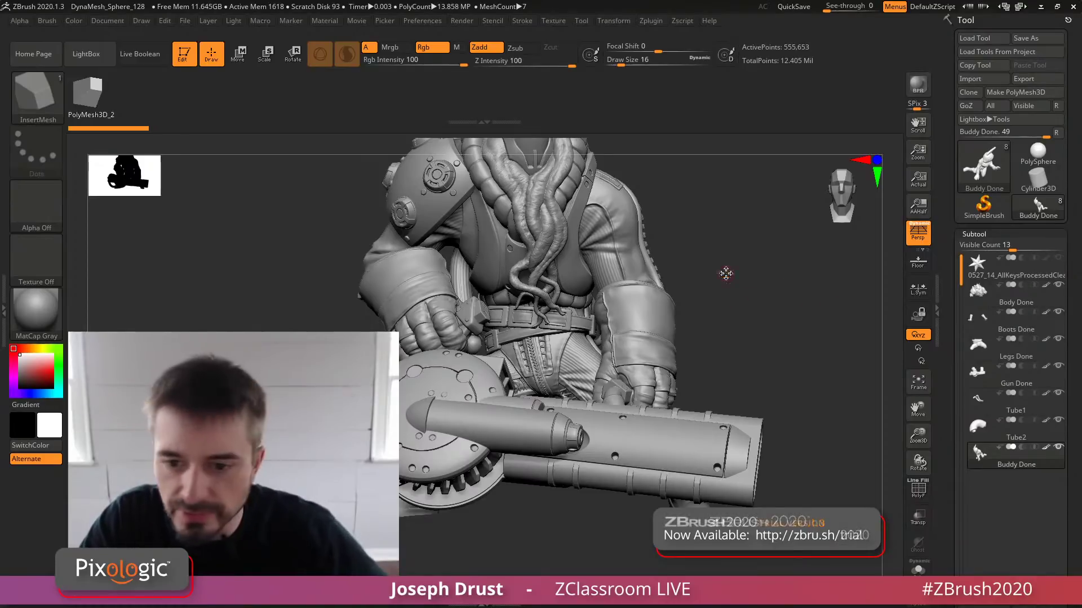
pyautogui.press('space')
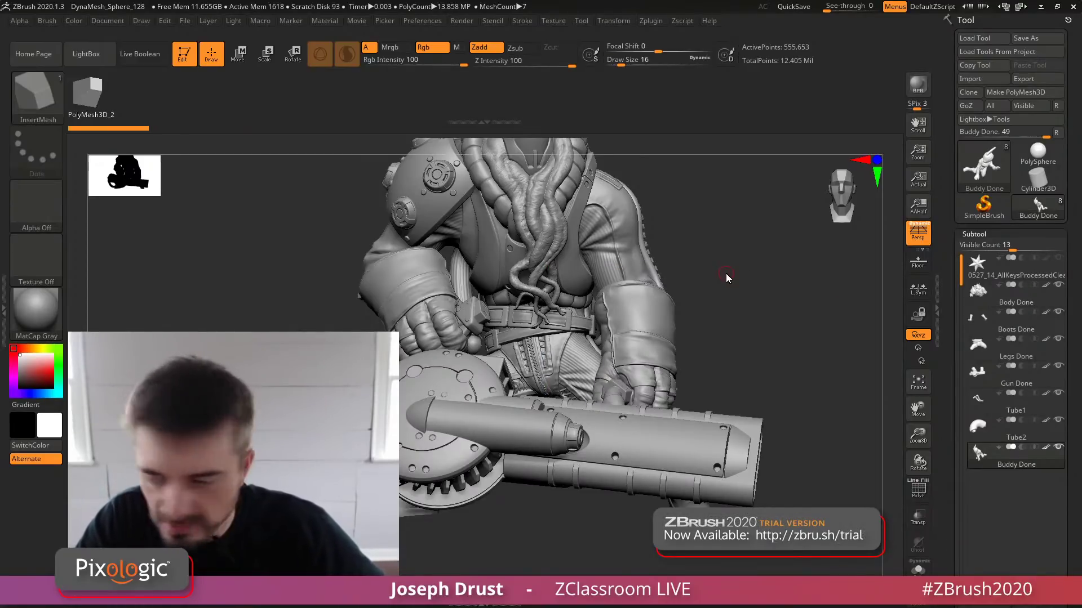
pyautogui.press('s')
pyautogui.press('space')
pyautogui.press('space')
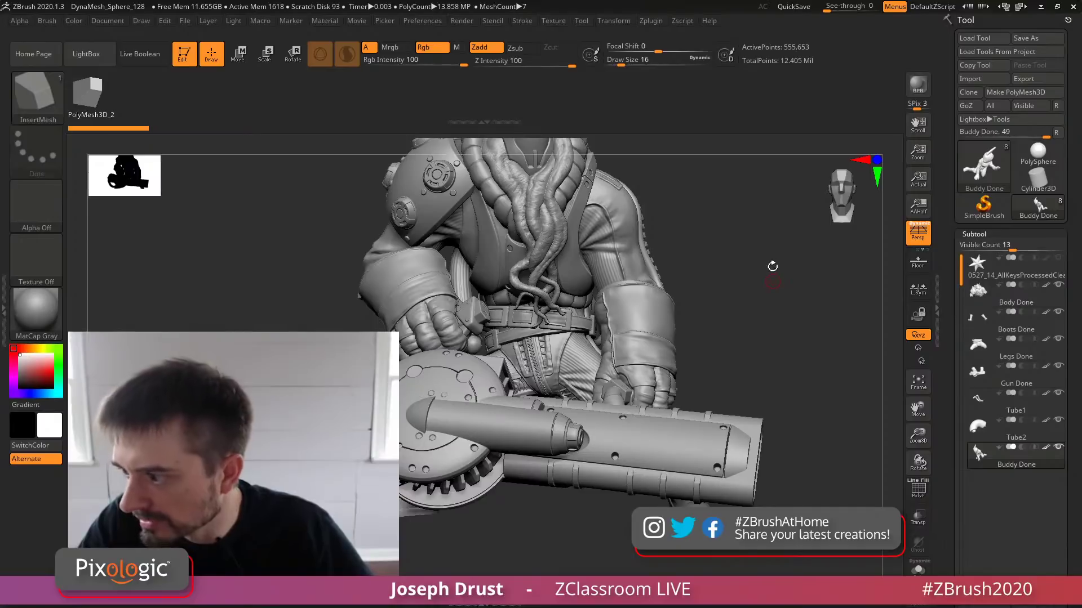
# Frame the full character, isolate Gun Done in Solo mode, and inspect the gun, gloved hands and square sockets from several angles
pyautogui.press('f')
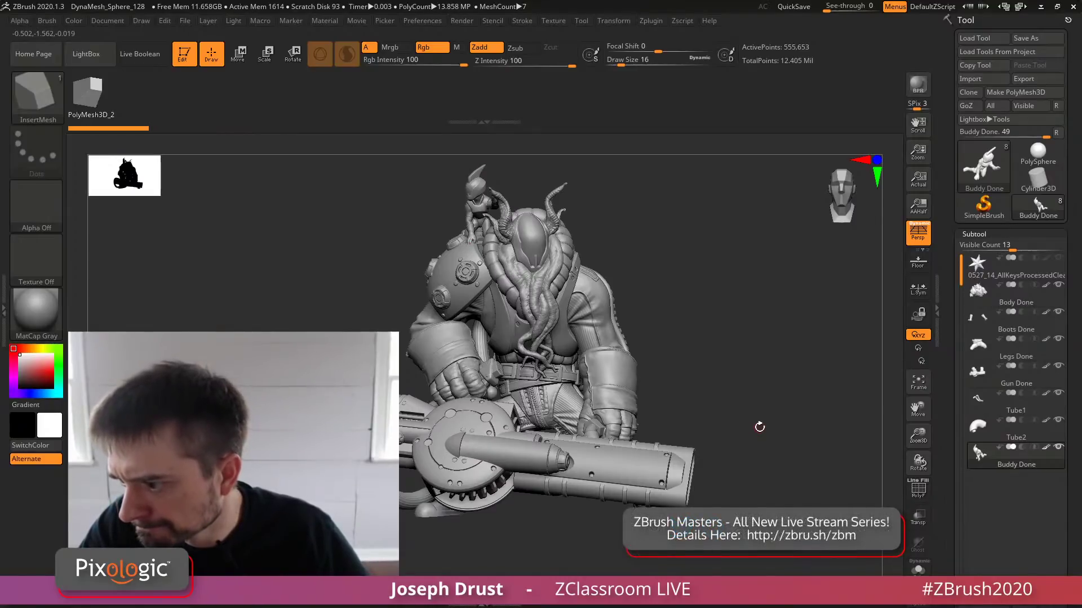
pyautogui.moveTo(750, 389); pyautogui.dragTo(740, 392)
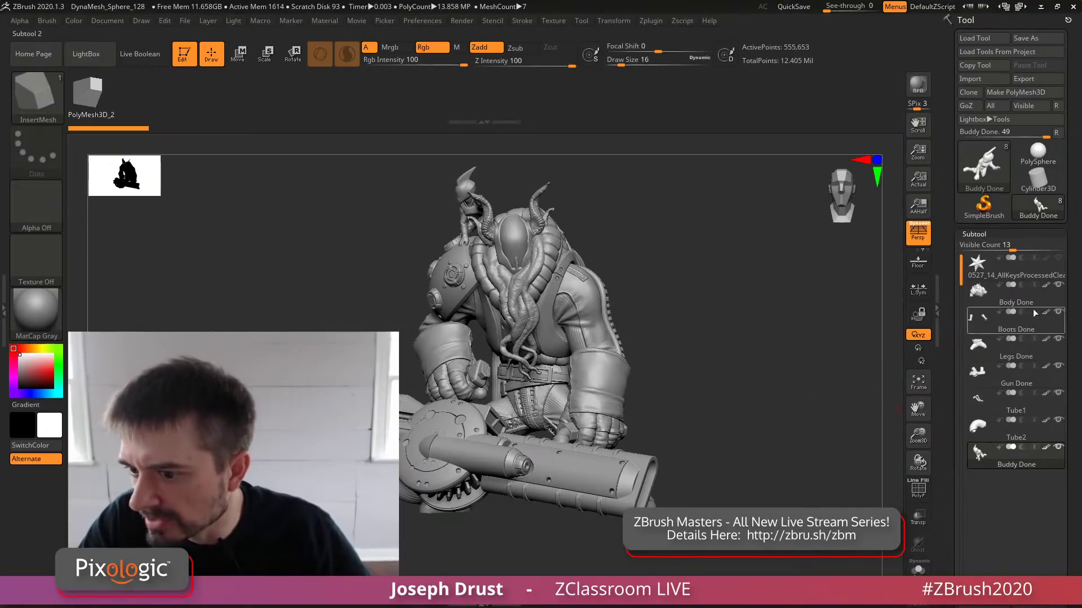
pyautogui.keyDown('shift'); pyautogui.click(1058, 367); pyautogui.keyUp('shift')
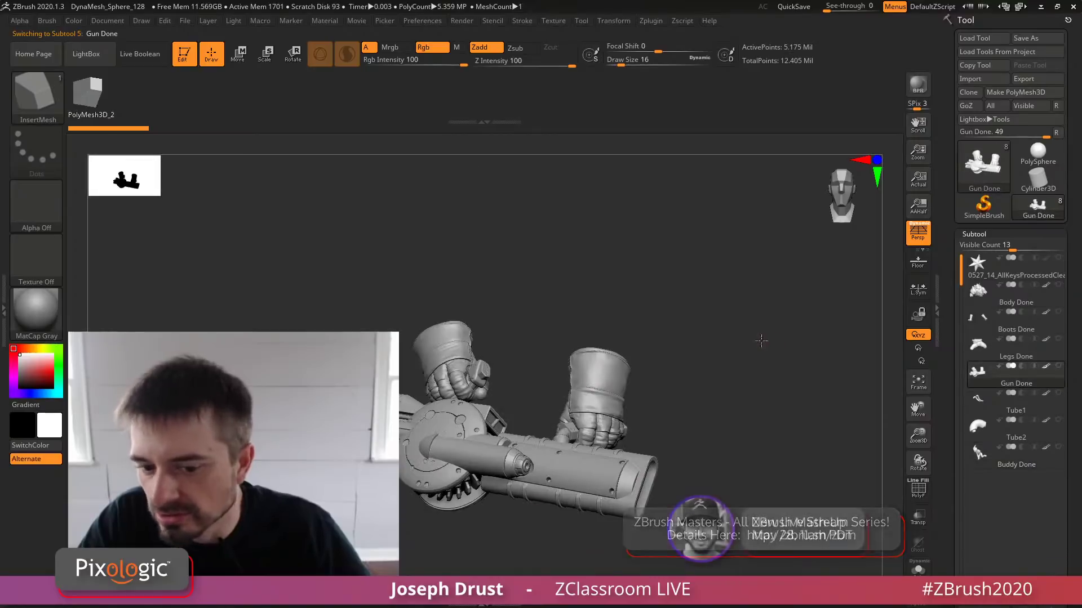
pyautogui.moveTo(762, 340); pyautogui.dragTo(709, 371)
pyautogui.keyDown('alt'); pyautogui.moveTo(750, 369); pyautogui.dragTo(787, 328); pyautogui.keyUp('alt')
pyautogui.moveTo(787, 327); pyautogui.dragTo(654, 333)
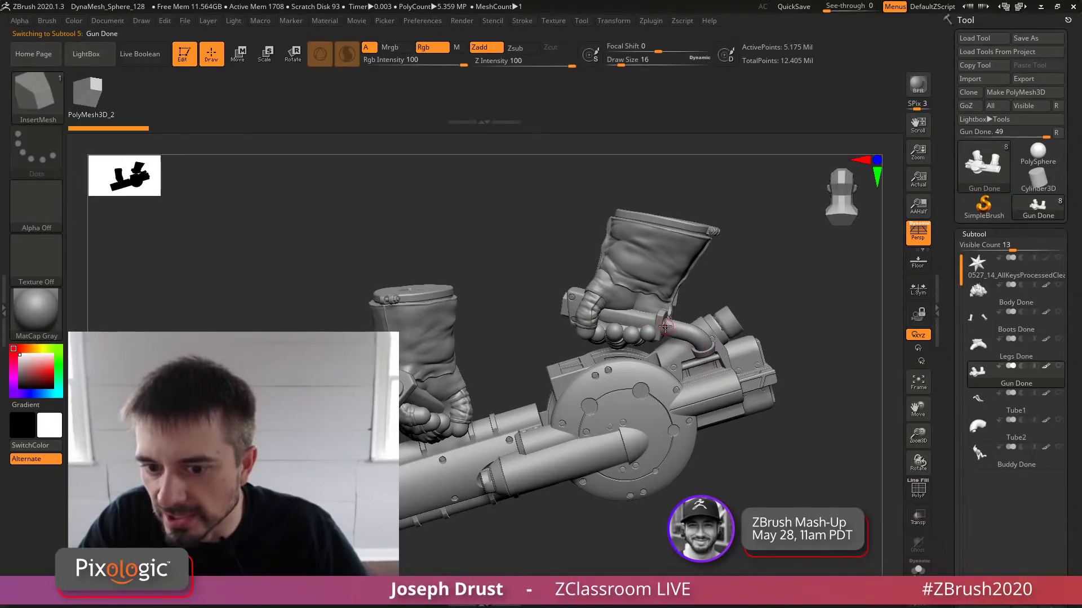
pyautogui.moveTo(478, 381)
pyautogui.keyDown('alt'); pyautogui.mouseDown()
pyautogui.moveTo(628, 376)
pyautogui.moveTo(570, 345)
pyautogui.mouseUp(); pyautogui.keyUp('alt')
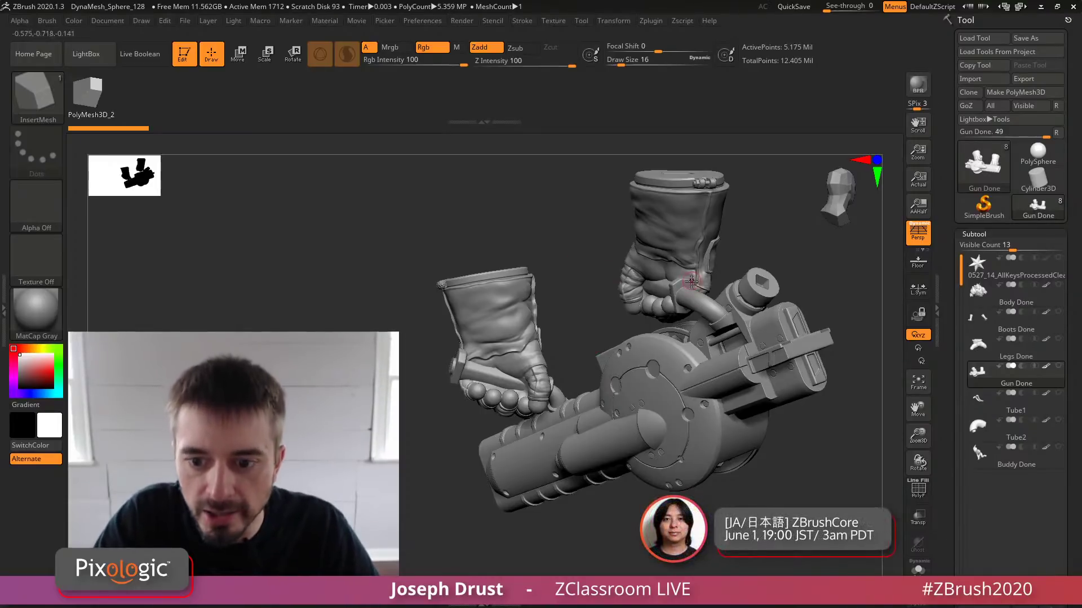
pyautogui.moveTo(806, 233); pyautogui.dragTo(816, 287)
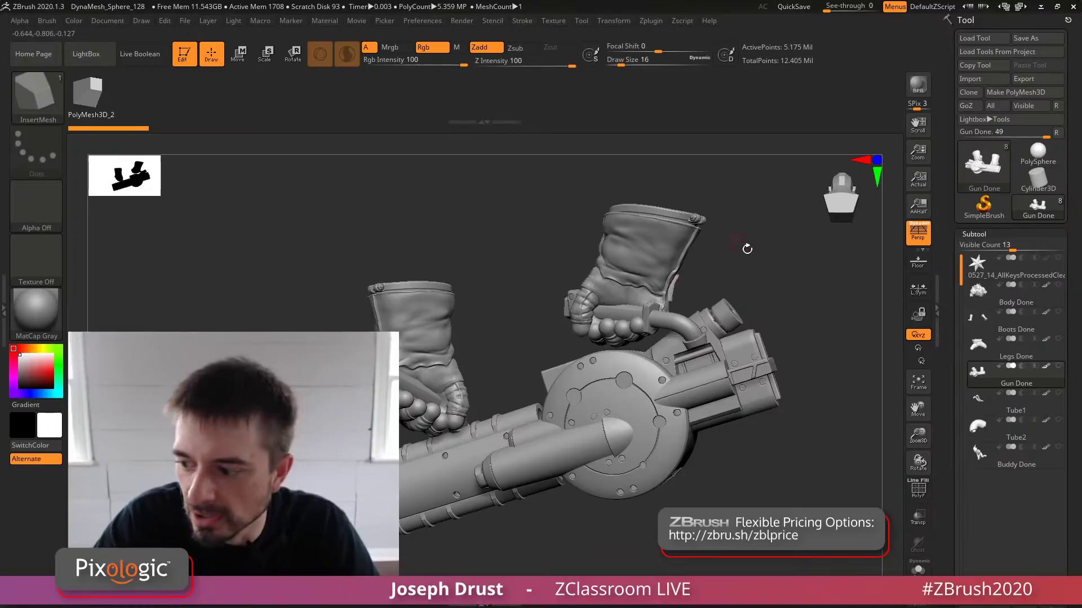
pyautogui.moveTo(795, 272); pyautogui.dragTo(764, 316)
pyautogui.moveTo(790, 358); pyautogui.dragTo(878, 299)
pyautogui.moveTo(811, 309); pyautogui.dragTo(468, 277)
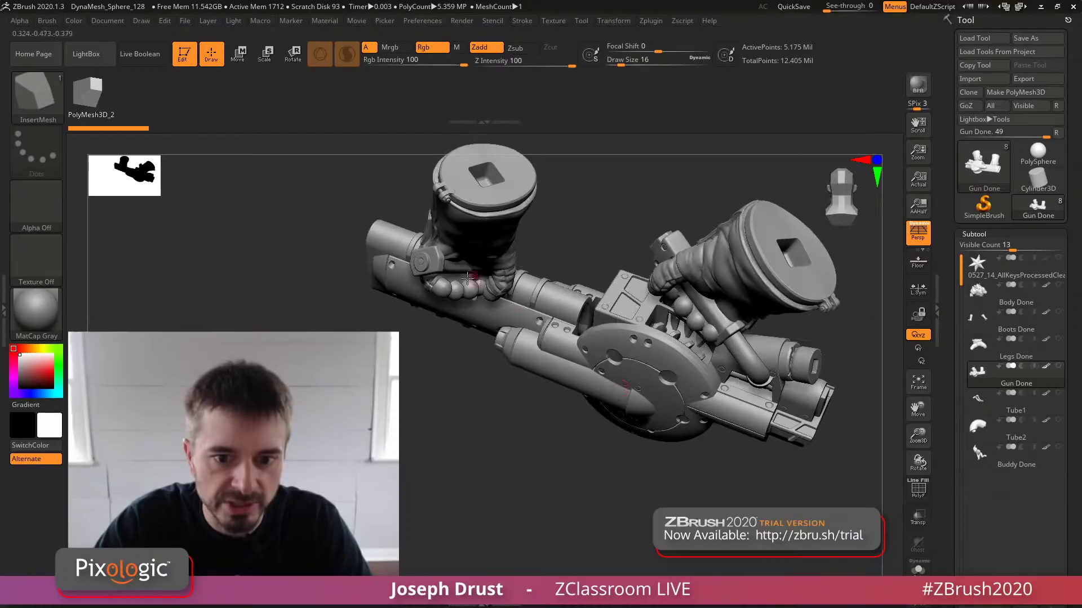
pyautogui.moveTo(467, 408); pyautogui.dragTo(471, 340)
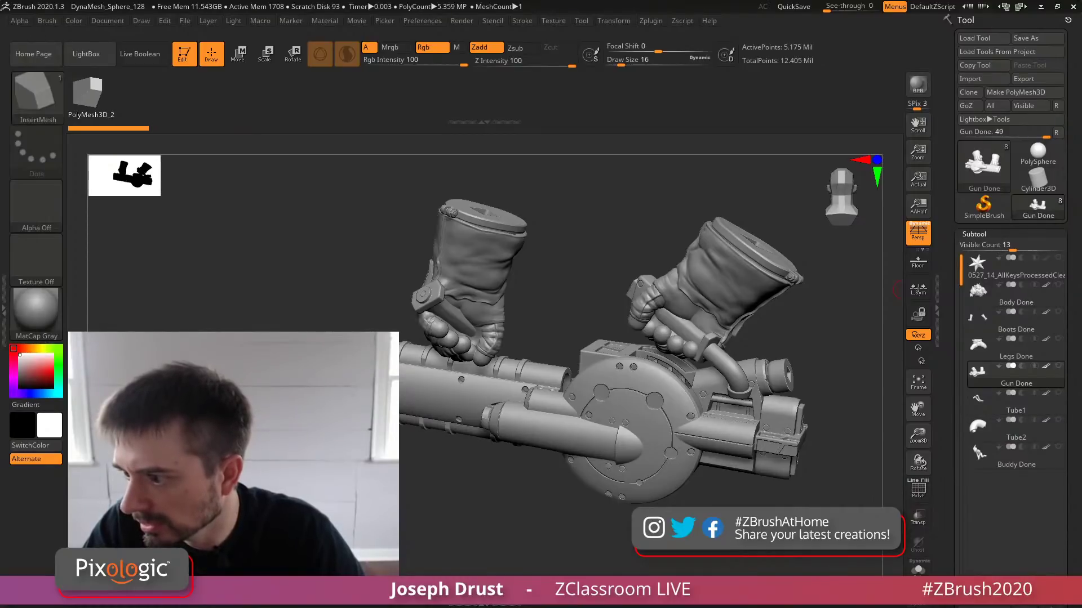
pyautogui.moveTo(949, 378); pyautogui.dragTo(949, 227)
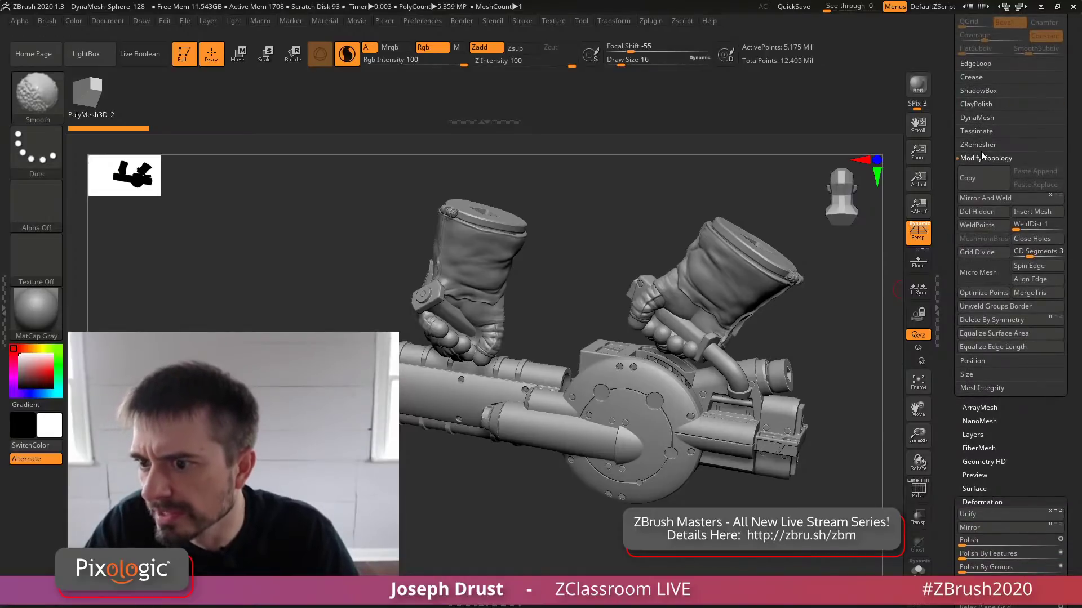
pyautogui.click(967, 78)
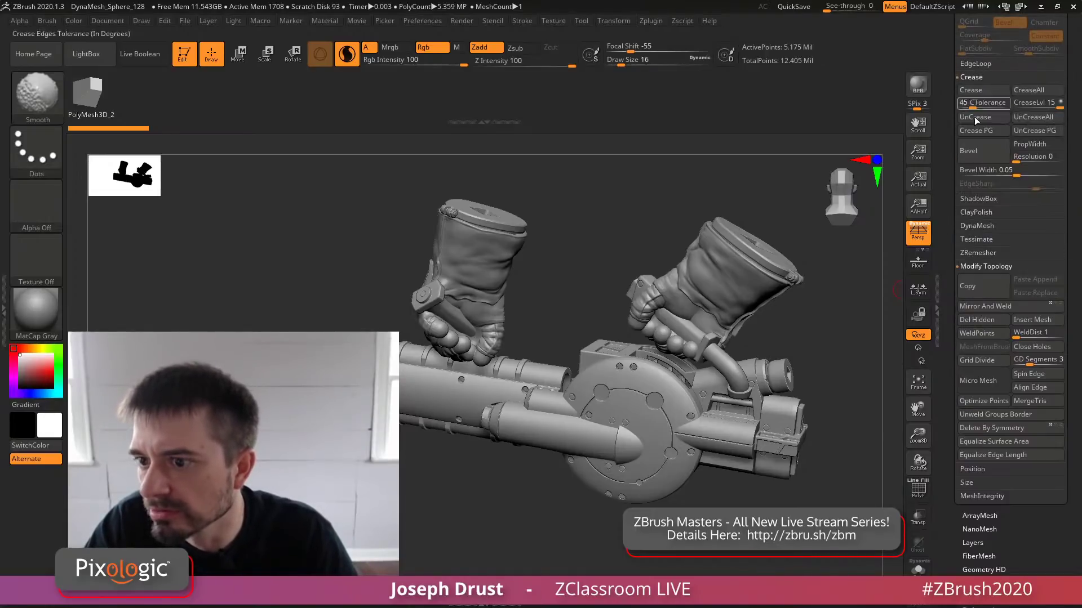
pyautogui.press('ctrl')
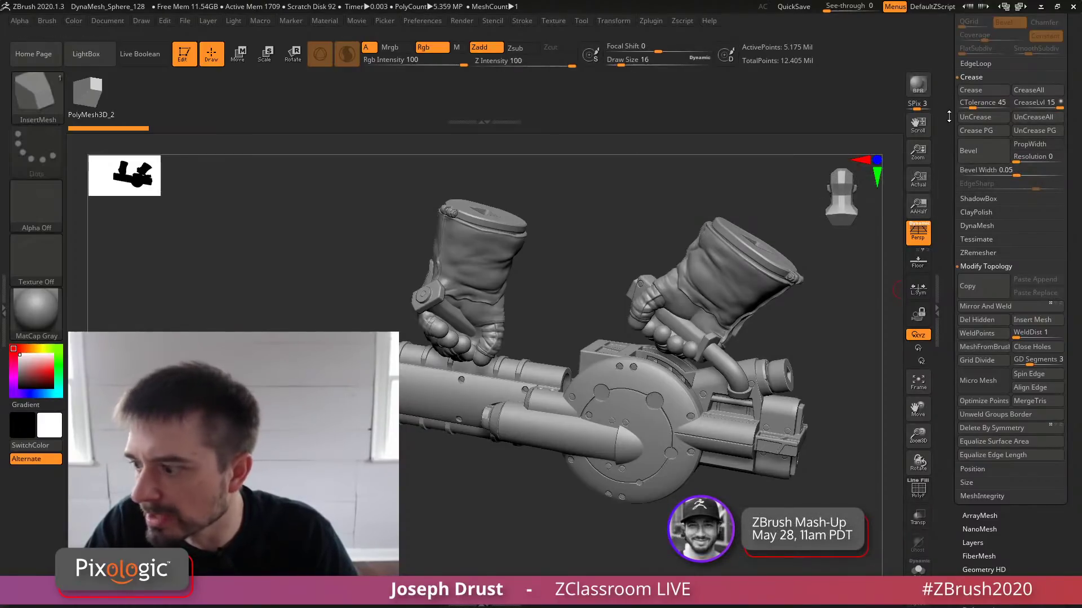
pyautogui.moveTo(956, 169); pyautogui.dragTo(956, 281)
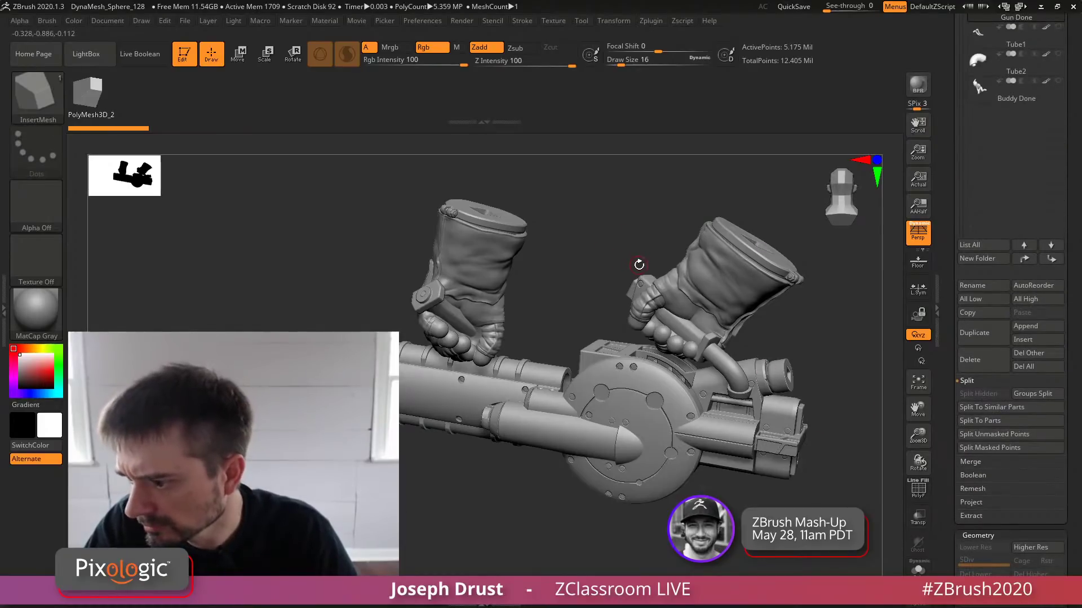
pyautogui.keyDown('ctrl'); pyautogui.keyDown('shift'); pyautogui.moveTo(641, 274); pyautogui.dragTo(628, 230); pyautogui.keyUp('shift'); pyautogui.keyUp('ctrl')
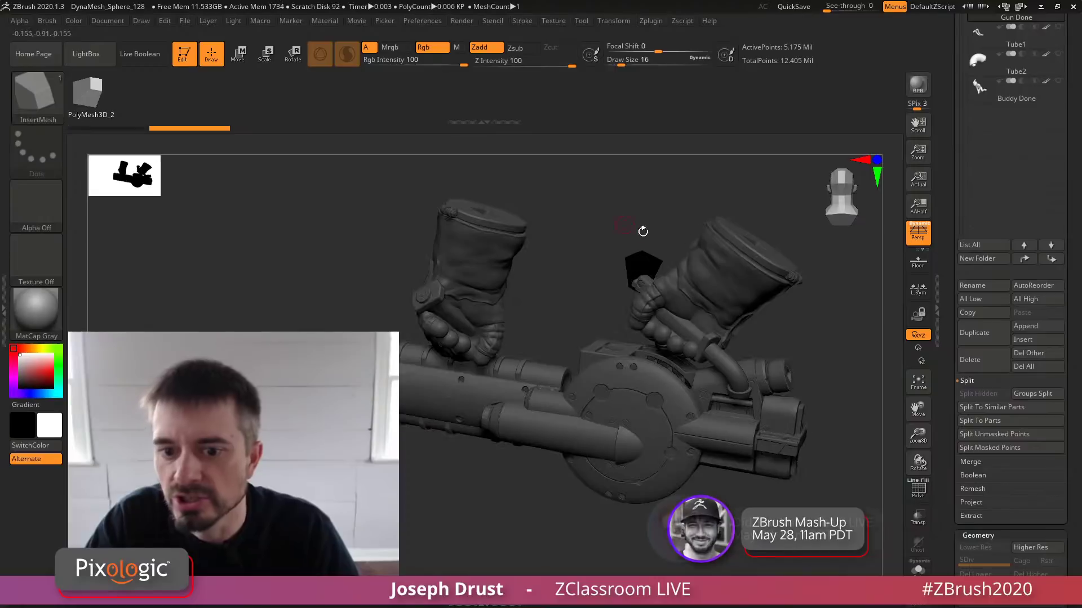
pyautogui.moveTo(583, 171); pyautogui.dragTo(359, 197)
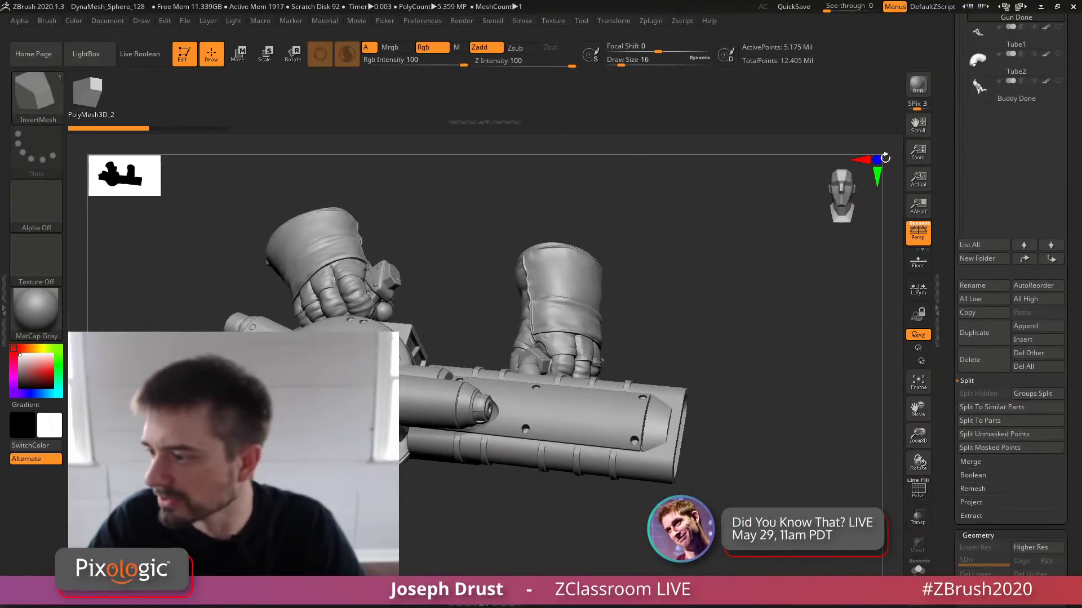
pyautogui.moveTo(955, 175); pyautogui.dragTo(941, 291)
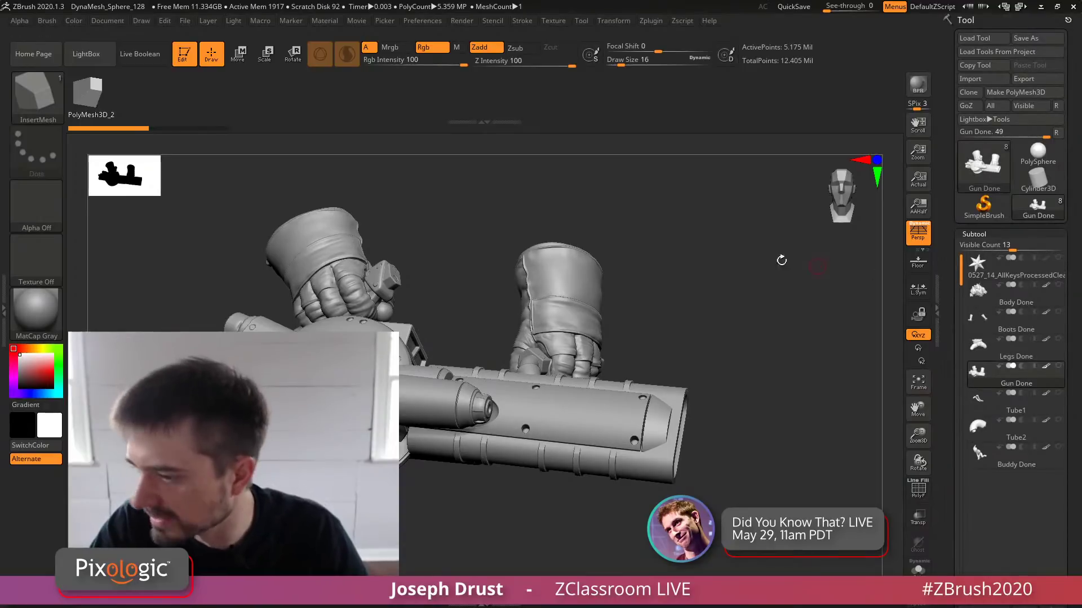
pyautogui.click(602, 21)
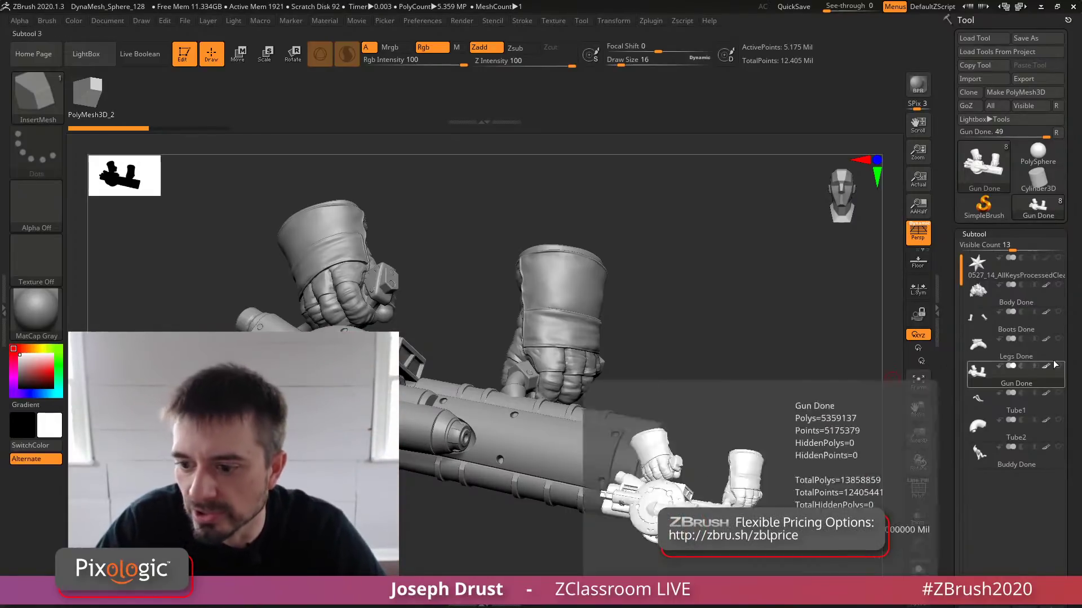
pyautogui.moveTo(942, 393)
pyautogui.mouseDown()
pyautogui.moveTo(942, 185)
pyautogui.moveTo(942, 392)
pyautogui.mouseUp()
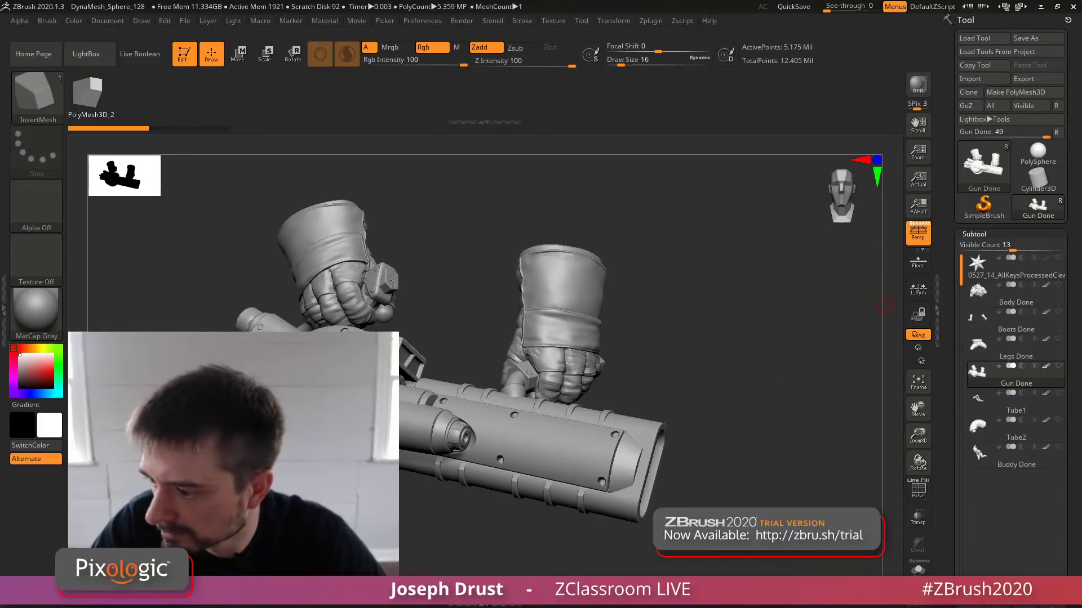
pyautogui.moveTo(823, 296); pyautogui.dragTo(874, 310)
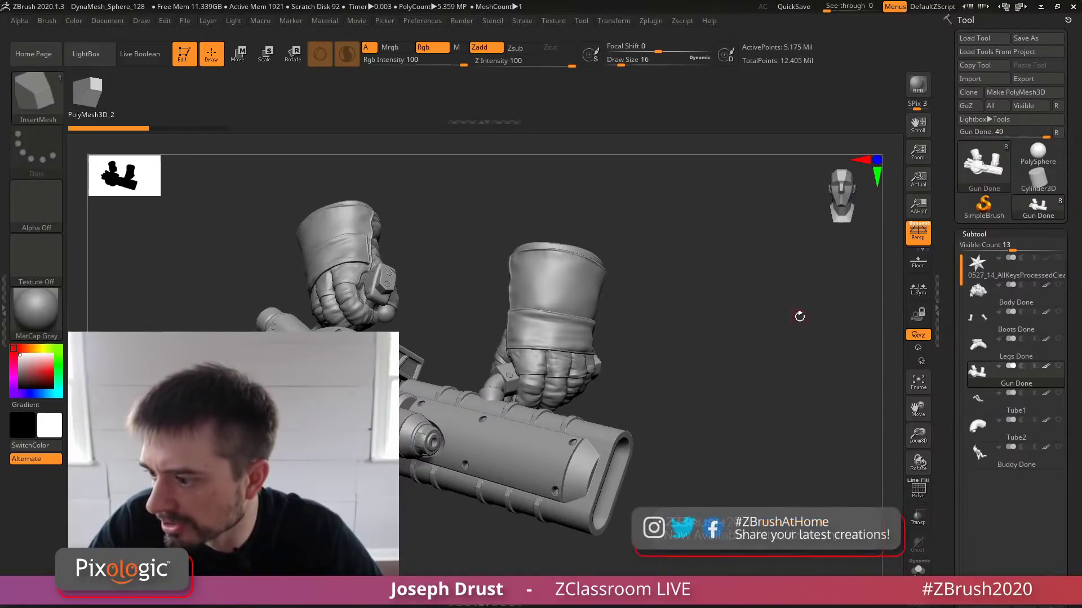
pyautogui.moveTo(735, 291)
pyautogui.mouseDown()
pyautogui.moveTo(727, 294)
pyautogui.moveTo(735, 292)
pyautogui.mouseUp()
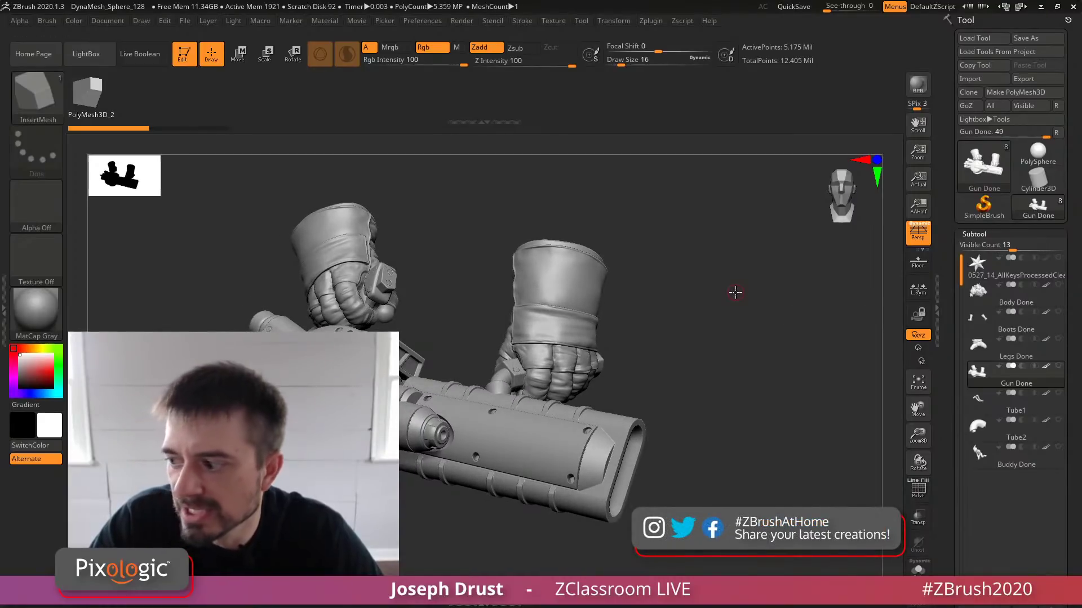
# Select the Boots Done subtool and bring both boots fully into view
pyautogui.moveTo(1016, 430)
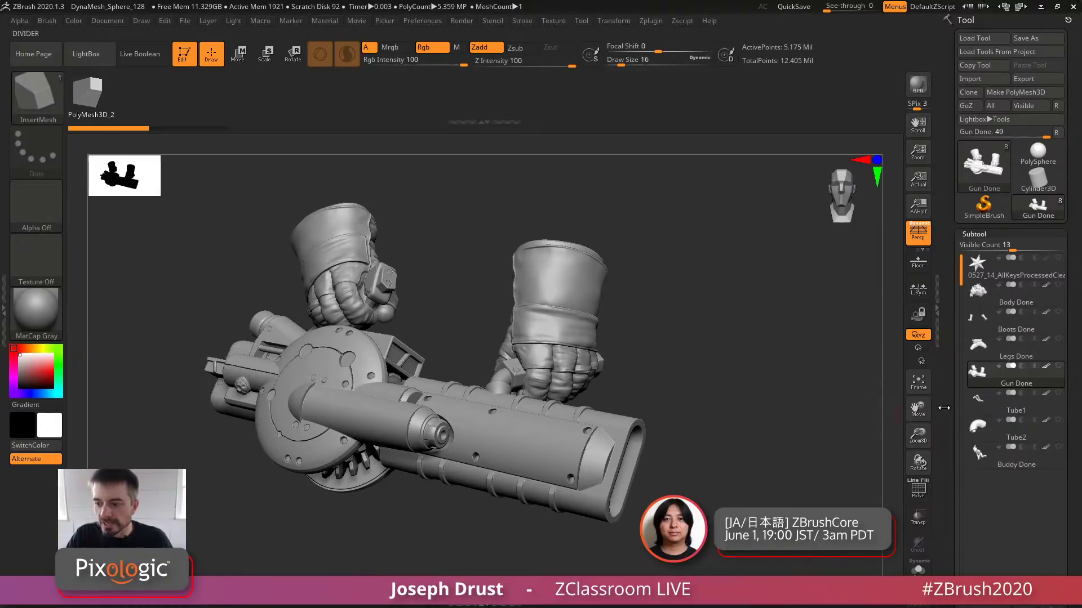
pyautogui.click(1010, 323)
pyautogui.moveTo(735, 361)
pyautogui.keyDown('alt'); pyautogui.mouseDown()
pyautogui.moveTo(761, 295)
pyautogui.moveTo(775, 348)
pyautogui.moveTo(836, 318)
pyautogui.mouseUp(); pyautogui.keyUp('alt')
pyautogui.keyDown('ctrl'); pyautogui.keyDown('shift'); pyautogui.moveTo(256, 221); pyautogui.dragTo(802, 314); pyautogui.keyUp('shift'); pyautogui.keyUp('ctrl')
pyautogui.keyDown('ctrl'); pyautogui.keyDown('shift'); pyautogui.click(807, 413); pyautogui.keyUp('shift'); pyautogui.keyUp('ctrl')
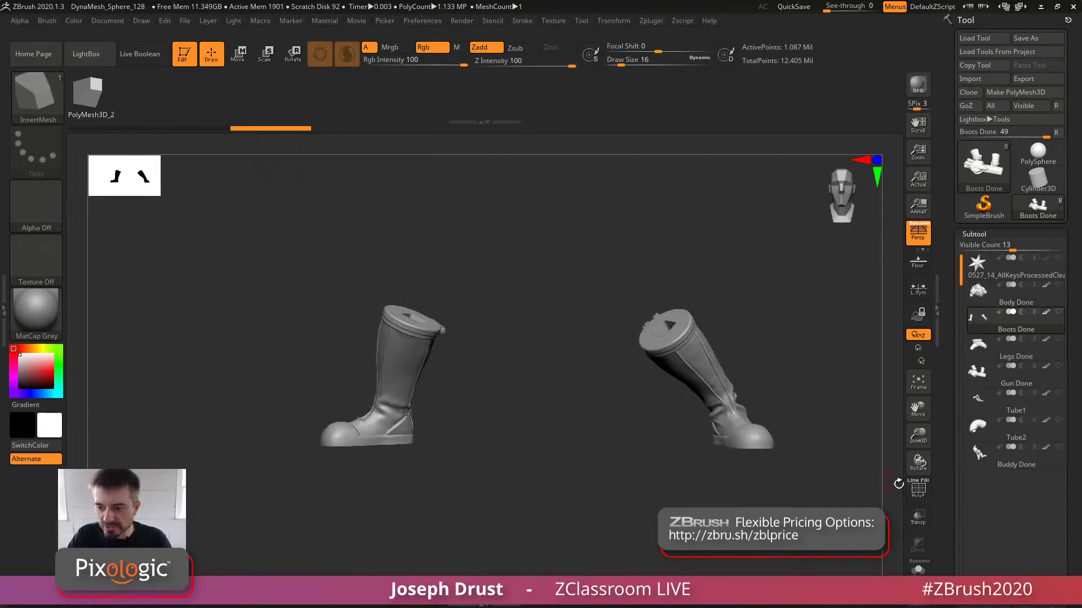
# Open the Polygroups options for Boots Done and check the boots' polygroups with the PolyFrame display
pyautogui.moveTo(941, 489); pyautogui.dragTo(947, 299)
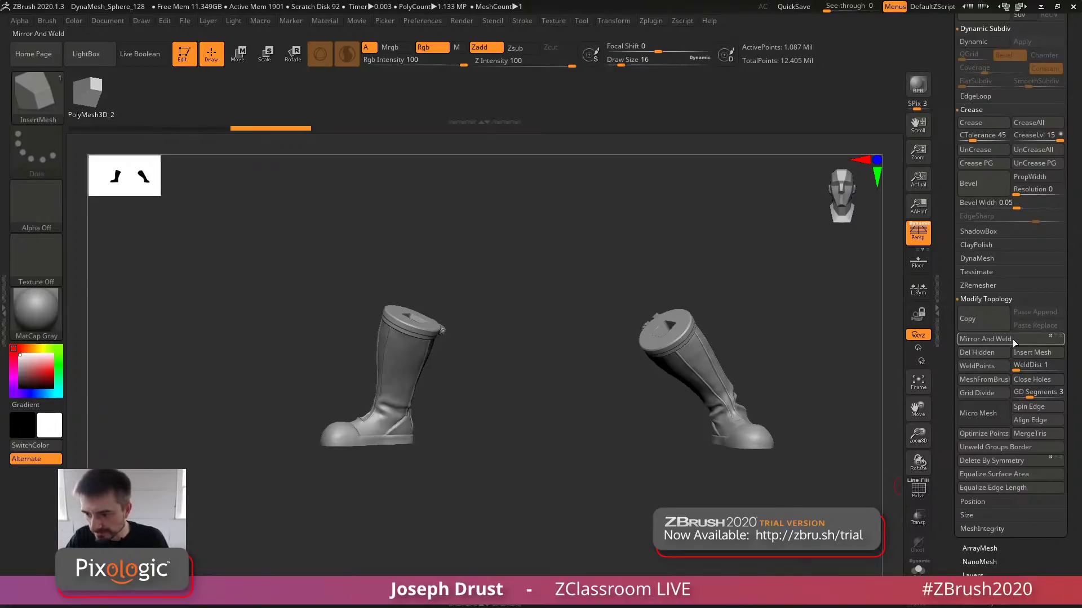
pyautogui.moveTo(947, 368); pyautogui.dragTo(946, 325)
pyautogui.moveTo(857, 336)
pyautogui.mouseDown()
pyautogui.moveTo(806, 337)
pyautogui.moveTo(845, 343)
pyautogui.mouseUp()
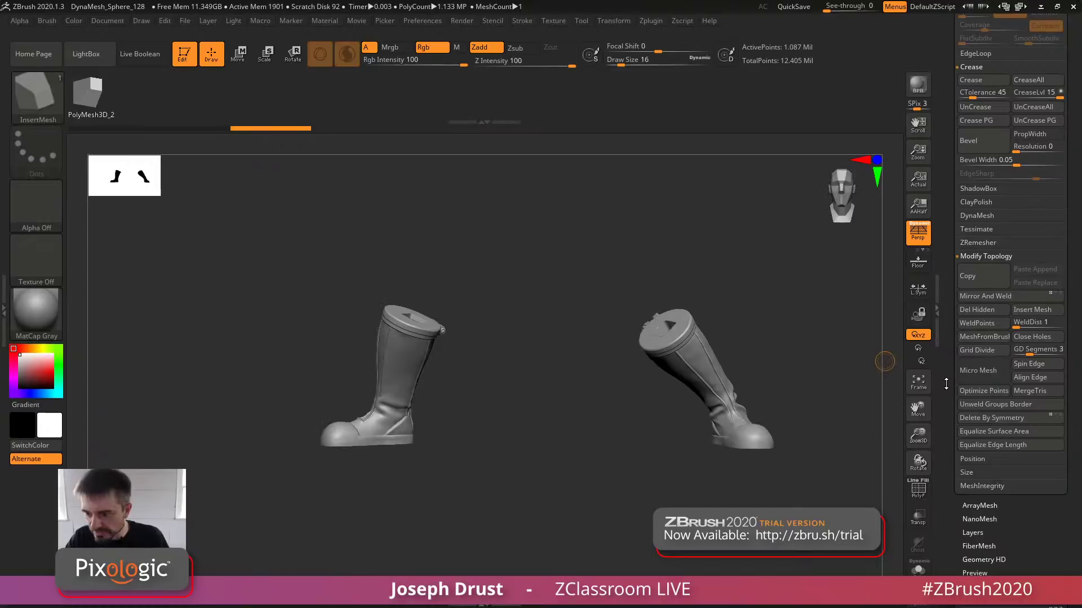
pyautogui.moveTo(949, 363); pyautogui.dragTo(948, 297)
pyautogui.moveTo(1010, 321); pyautogui.dragTo(1008, 220)
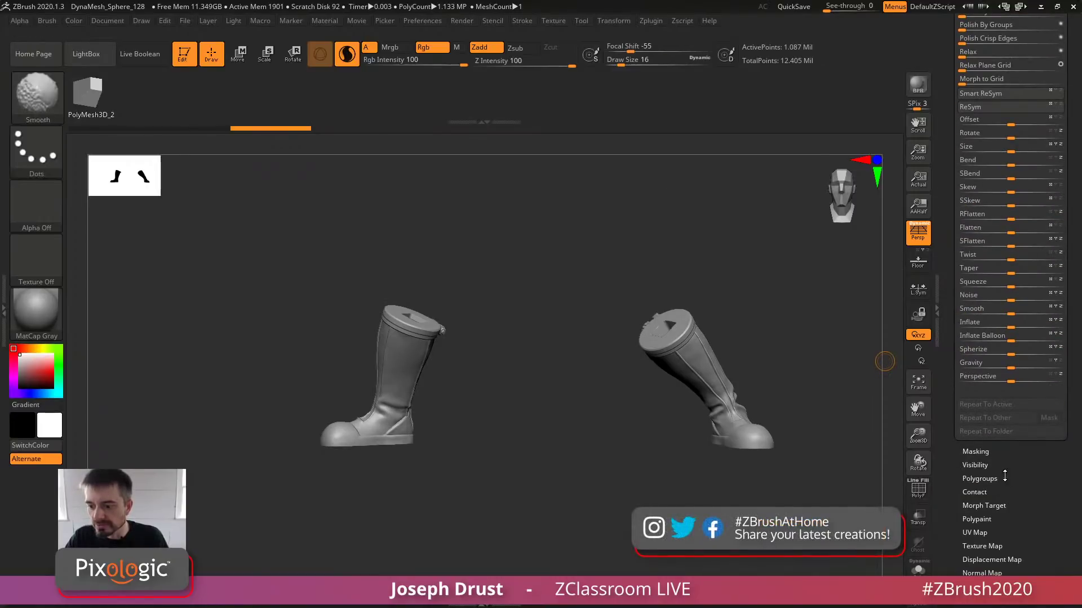
pyautogui.click(979, 479)
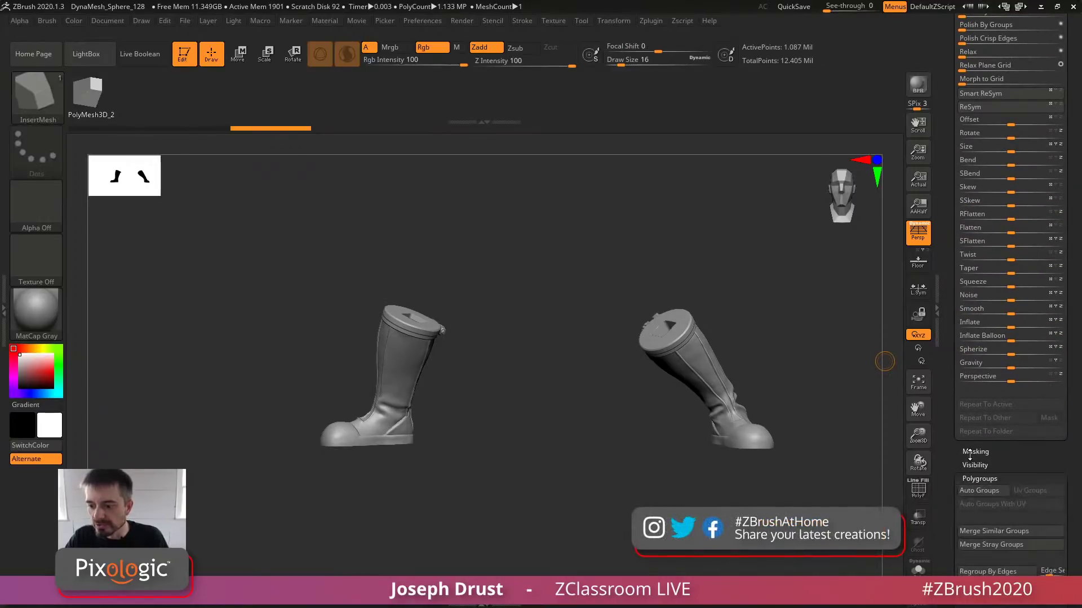
pyautogui.click(917, 488)
pyautogui.click(918, 488)
# Hide the upright boot and split the hidden part of Boots Done into its own subtool
pyautogui.keyDown('ctrl'); pyautogui.keyDown('shift'); pyautogui.moveTo(583, 260); pyautogui.dragTo(838, 508); pyautogui.keyUp('shift'); pyautogui.keyUp('ctrl')
pyautogui.moveTo(949, 188); pyautogui.dragTo(945, 390)
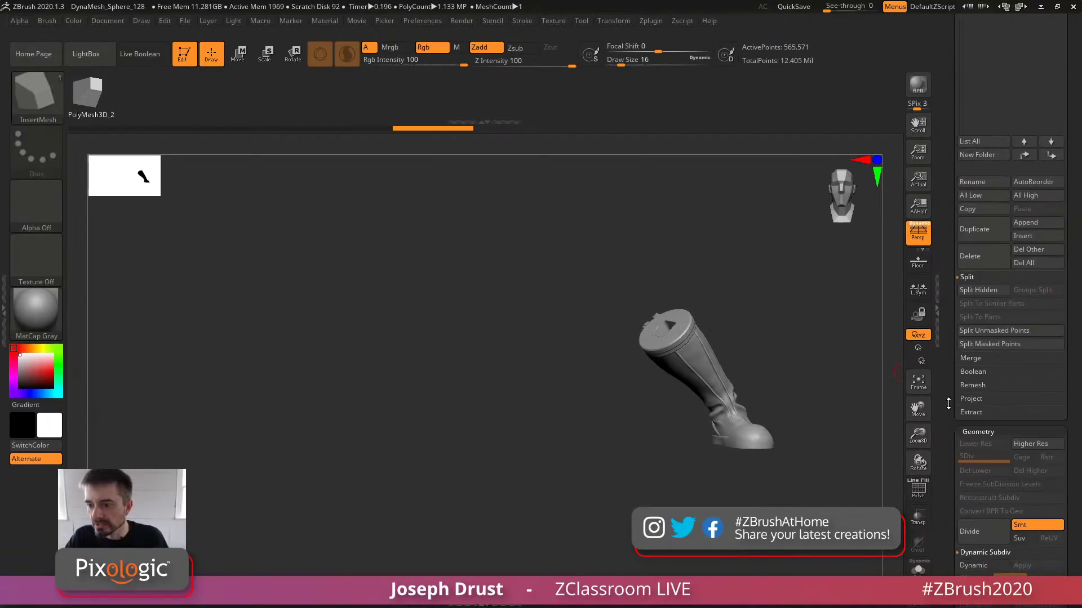
pyautogui.scroll(3, 945, 391)
pyautogui.moveTo(951, 351); pyautogui.dragTo(951, 432)
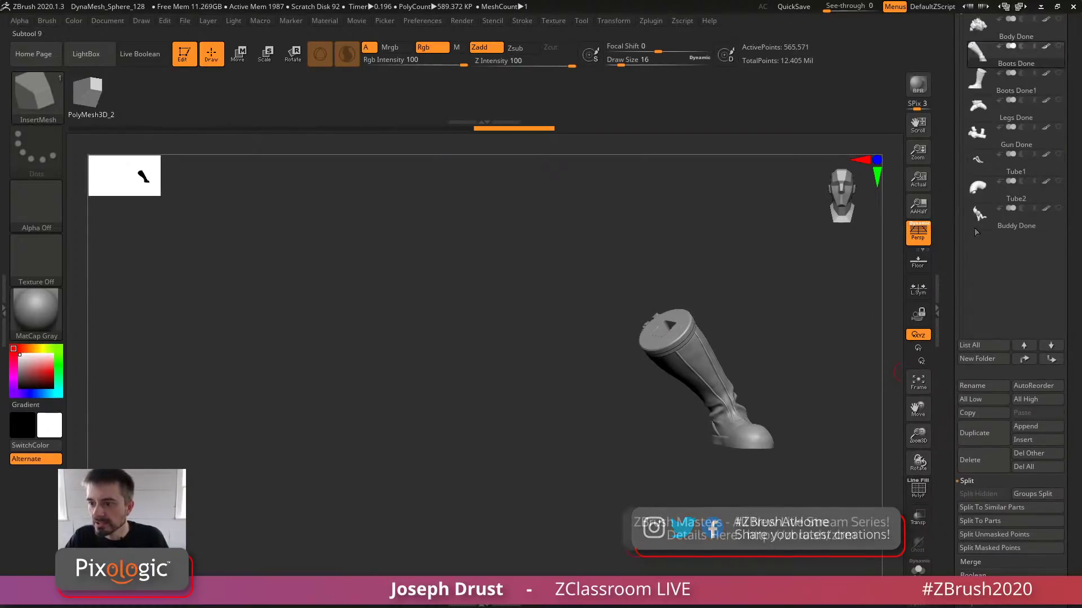
# Select the split-off boot Boots Done1 and frame it in the view
pyautogui.click(998, 84)
pyautogui.moveTo(703, 391); pyautogui.dragTo(835, 369)
pyautogui.click(918, 383)
pyautogui.moveTo(829, 426); pyautogui.dragTo(787, 413)
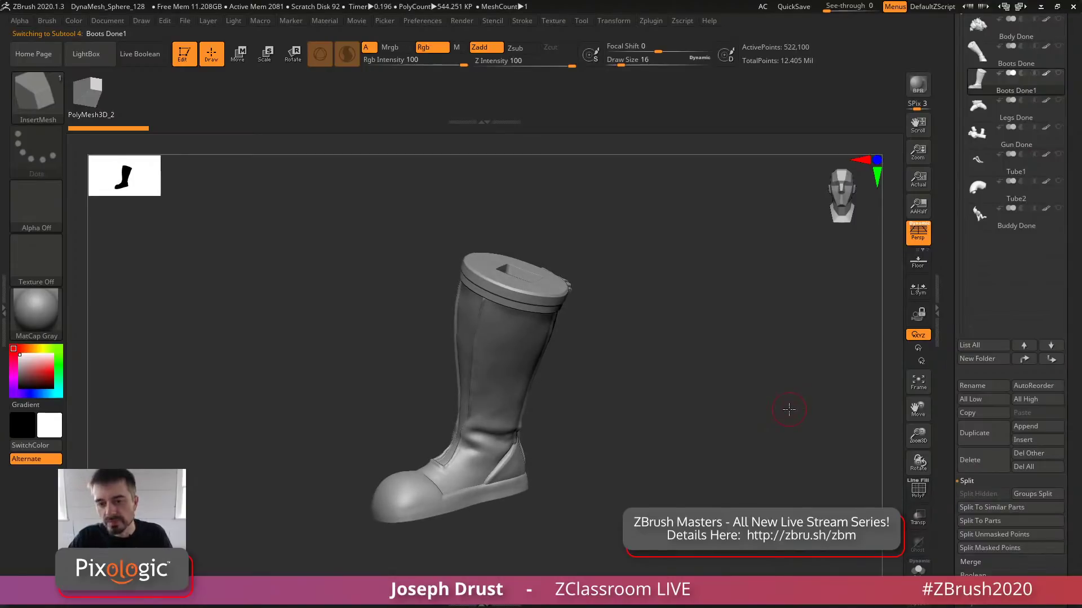
# Try to create an internal shell in Boots Done1 with DynaMesh Master at a thickness of 4 mm
pyautogui.click(653, 21)
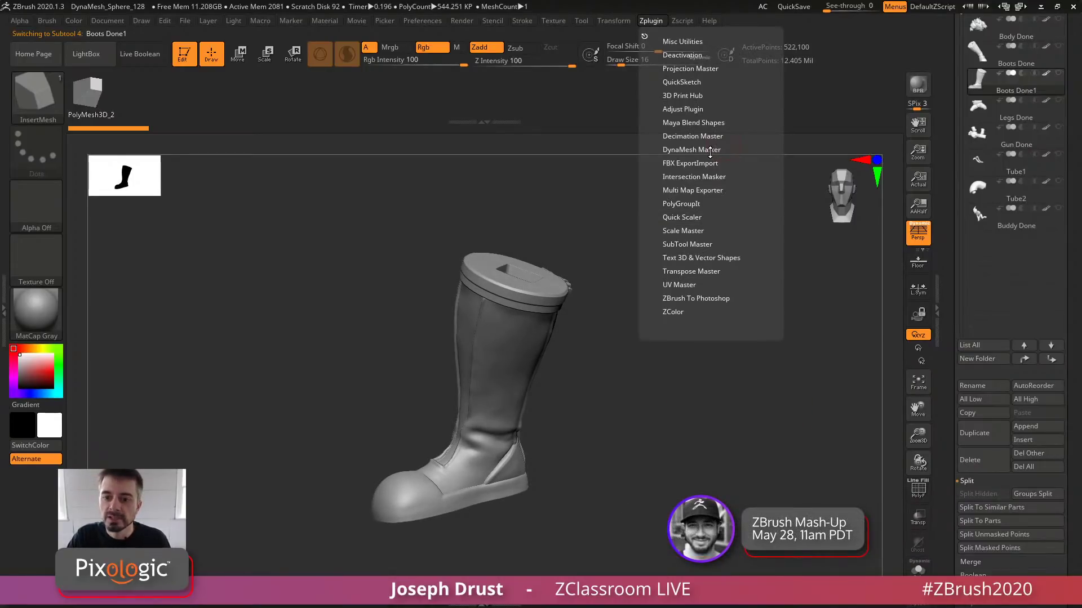
pyautogui.click(692, 150)
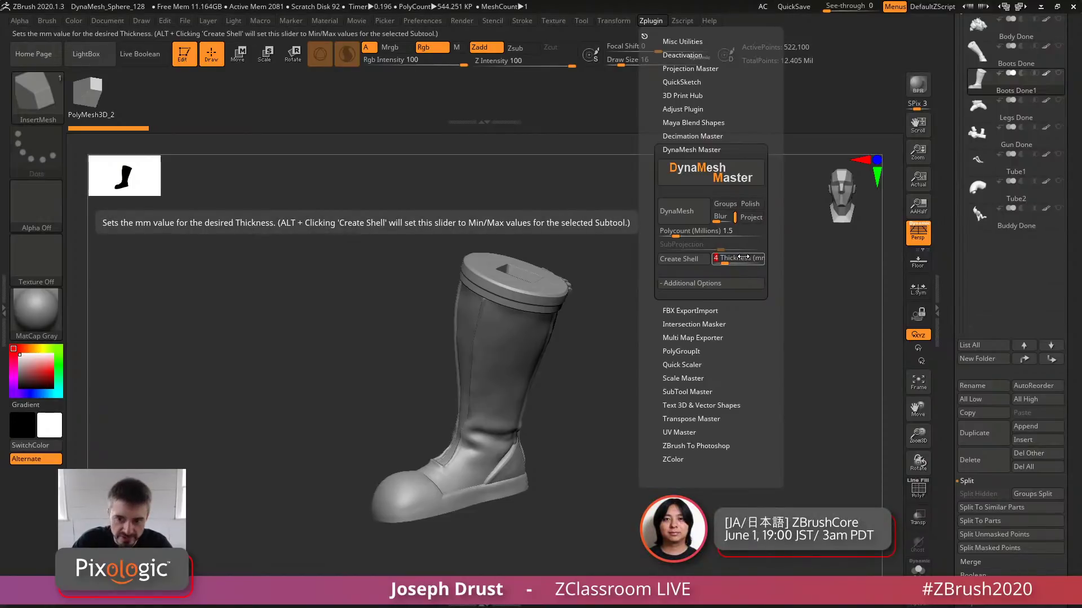
pyautogui.click(681, 264)
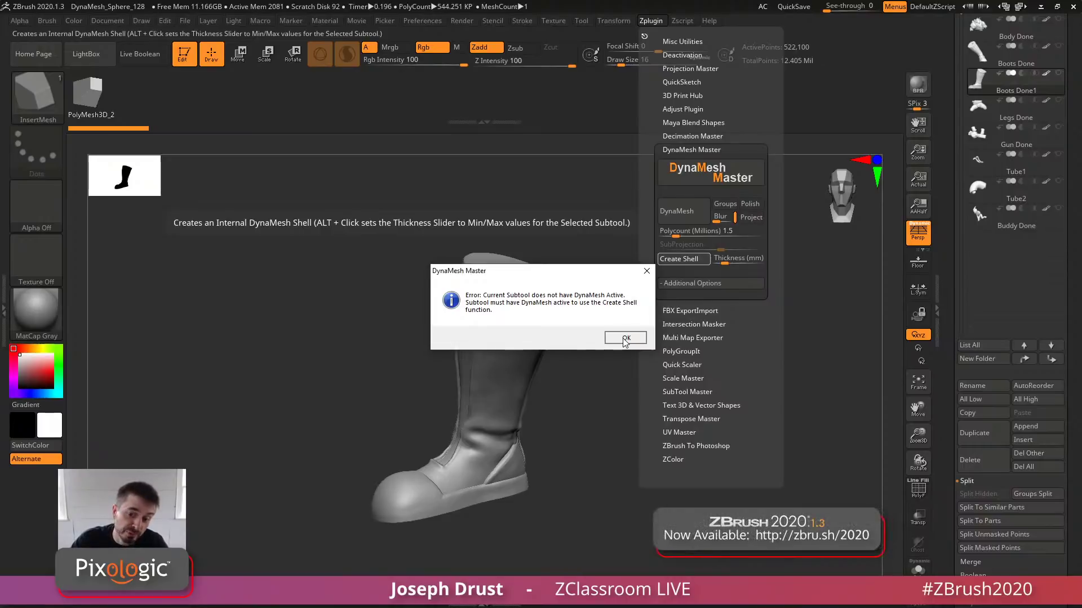
pyautogui.click(625, 338)
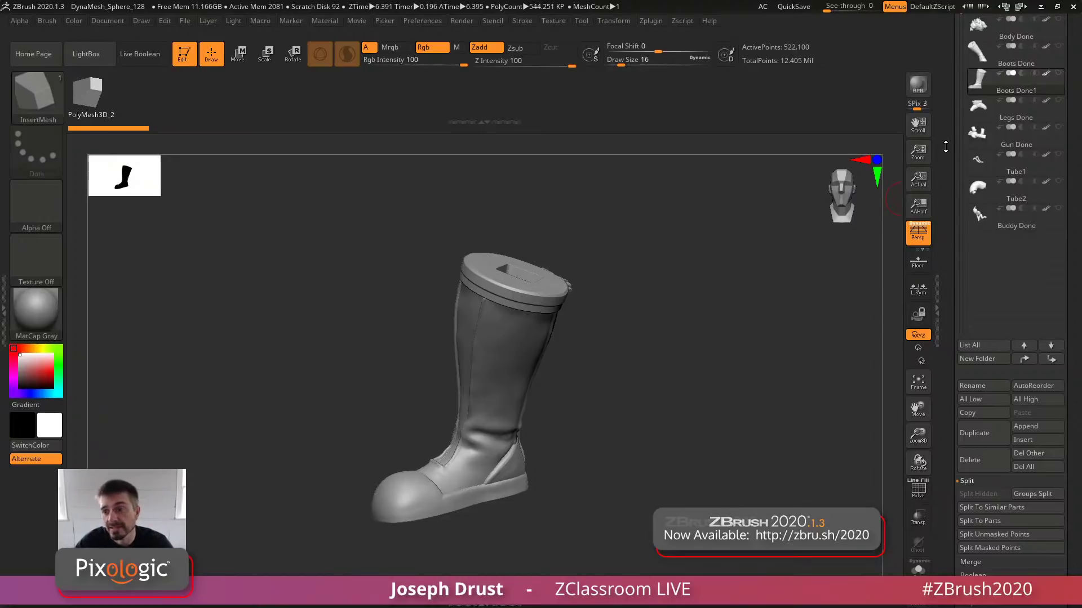
# Duplicate Boots Done1 and reselect the original boot subtool
pyautogui.click(985, 434)
pyautogui.click(1028, 83)
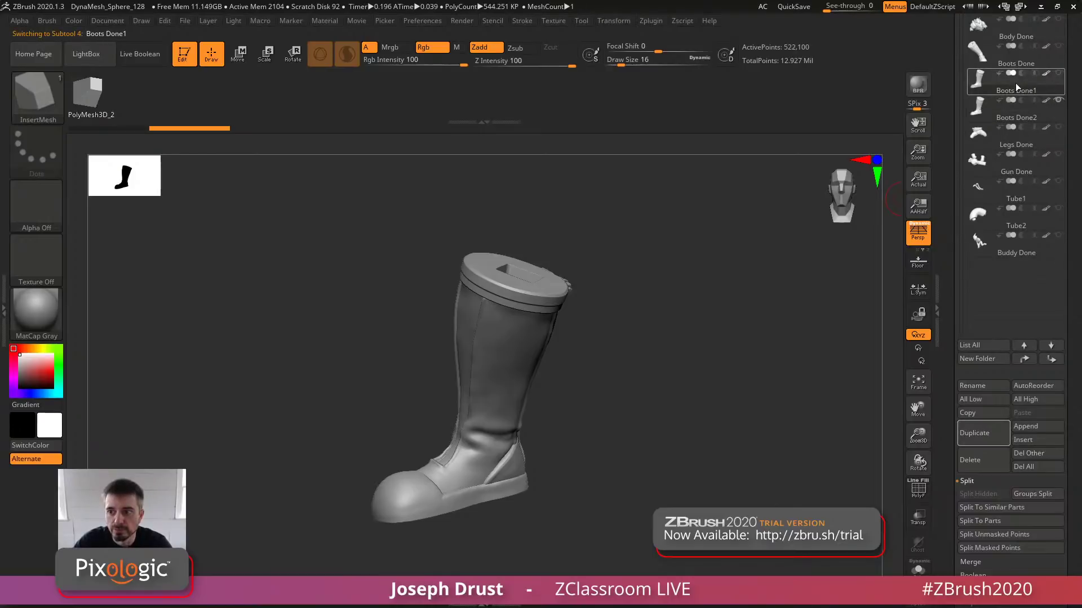
# Remesh the boot duplicate Boots Done2 with DynaMesh at a resolution of 2048 and blur 0
pyautogui.click(1022, 116)
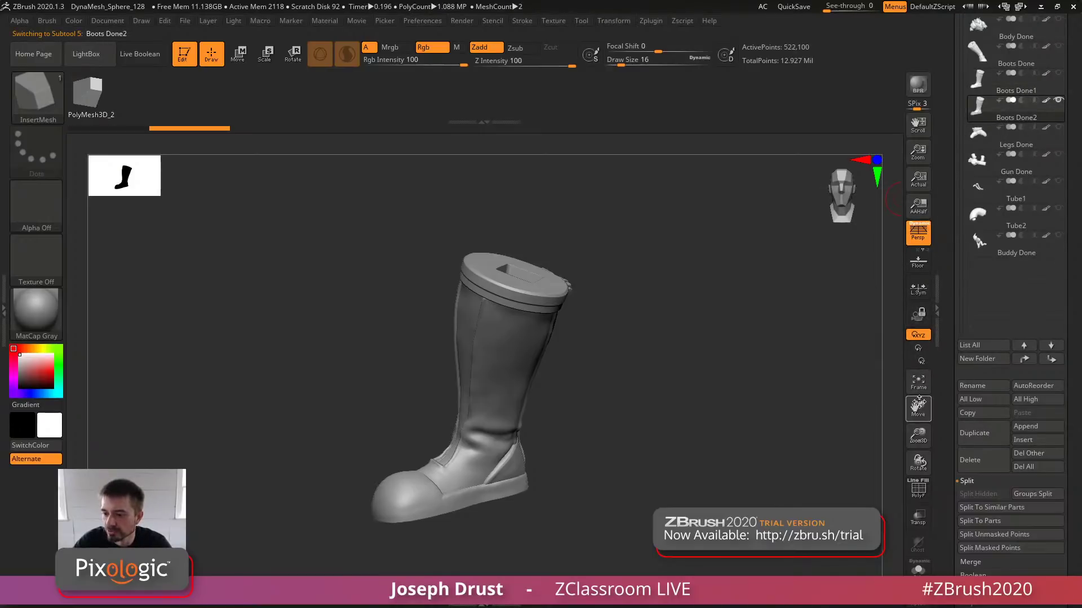
pyautogui.scroll(-10, 978, 314)
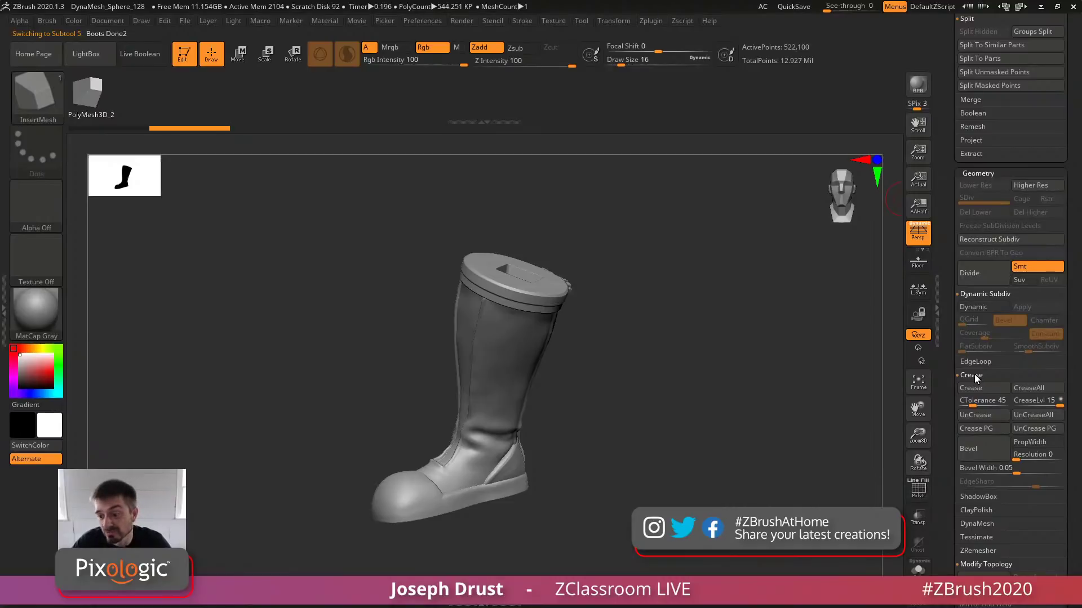
pyautogui.click(972, 376)
pyautogui.click(977, 294)
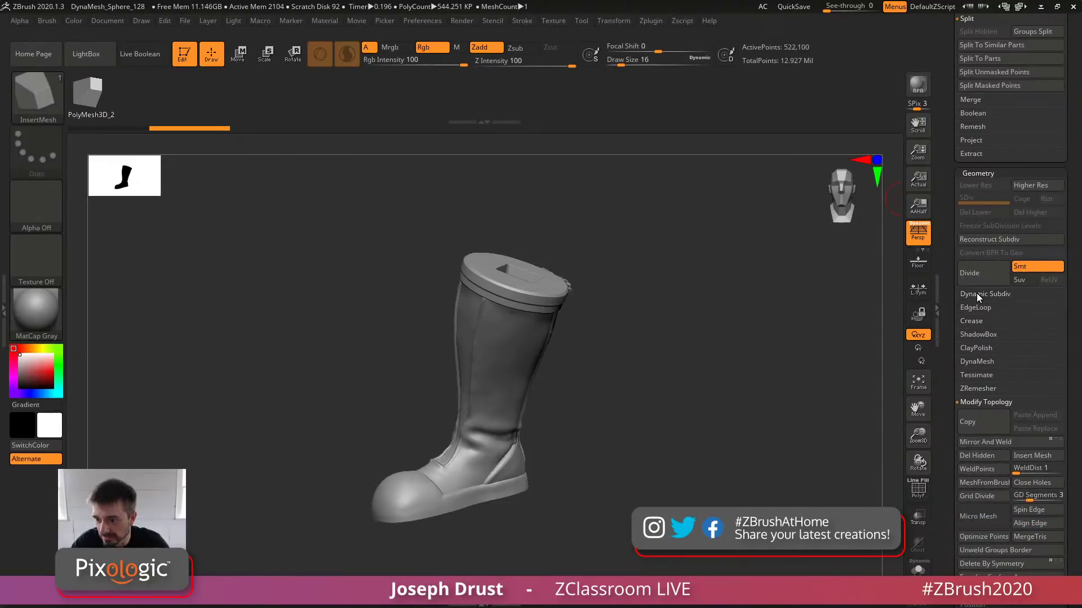
pyautogui.click(976, 363)
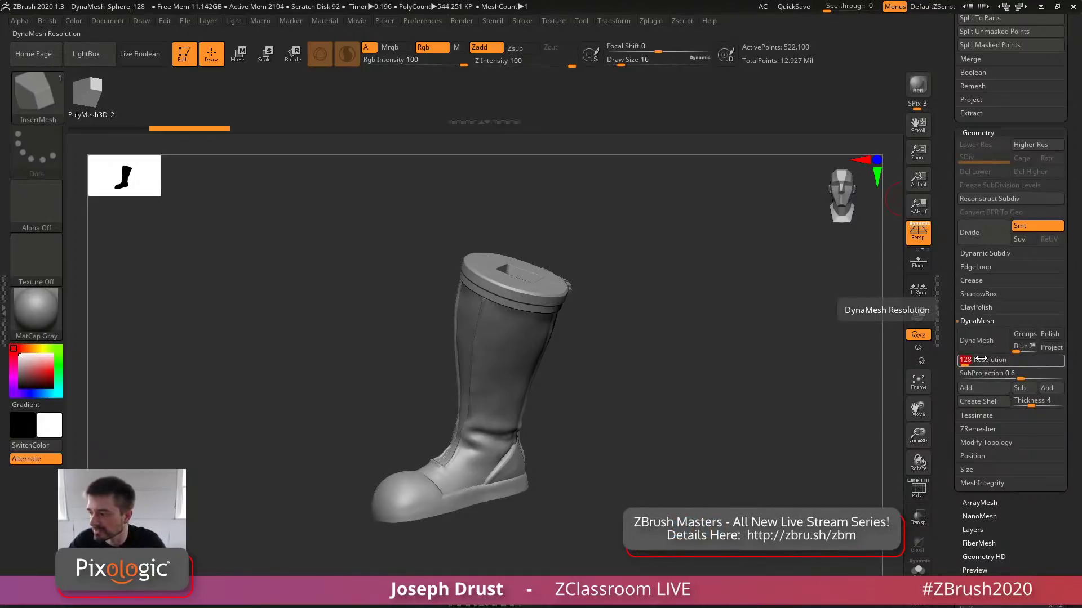
pyautogui.write('5')
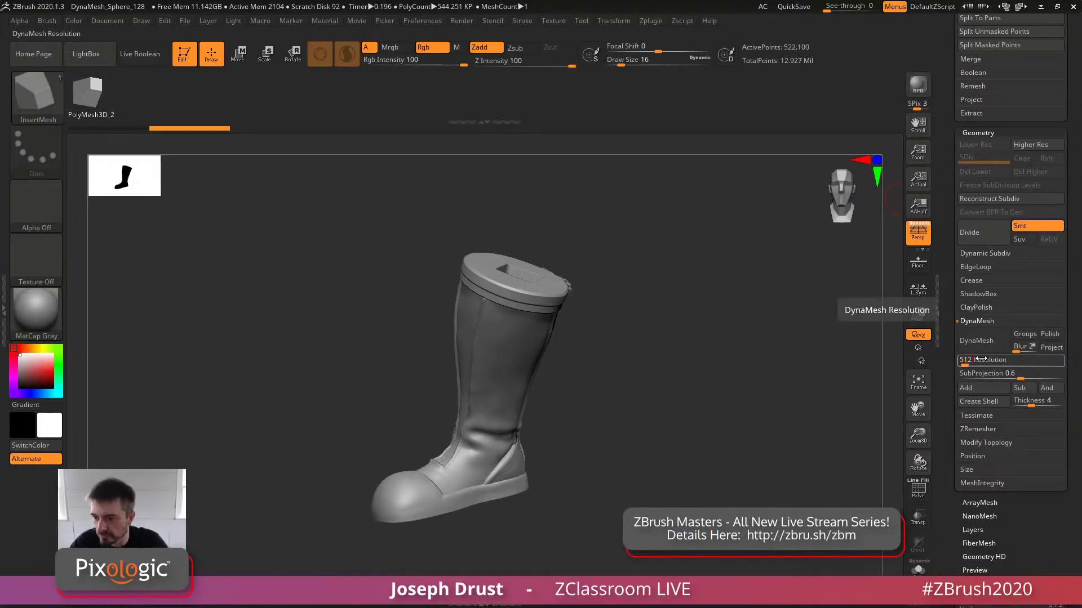
pyautogui.press('Return')
pyautogui.write('2048')
pyautogui.press('Return')
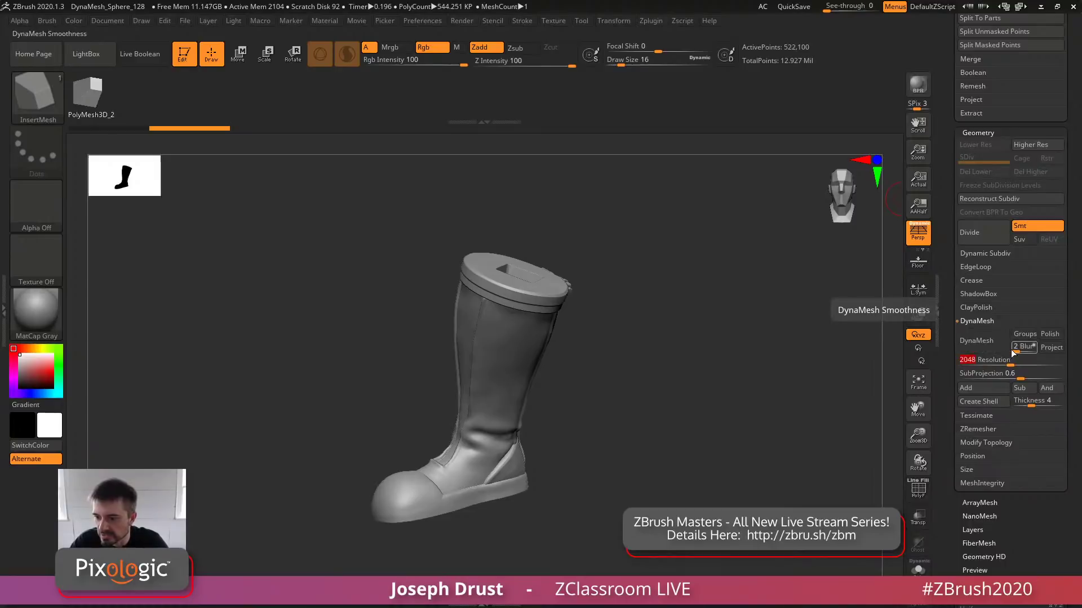
pyautogui.click(1012, 354)
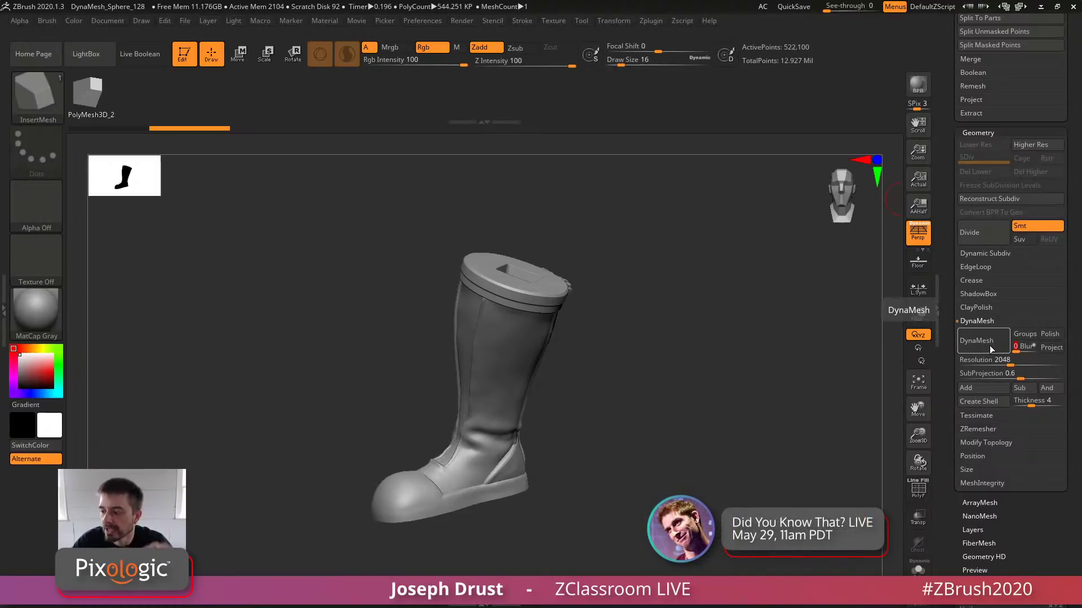
pyautogui.click(989, 346)
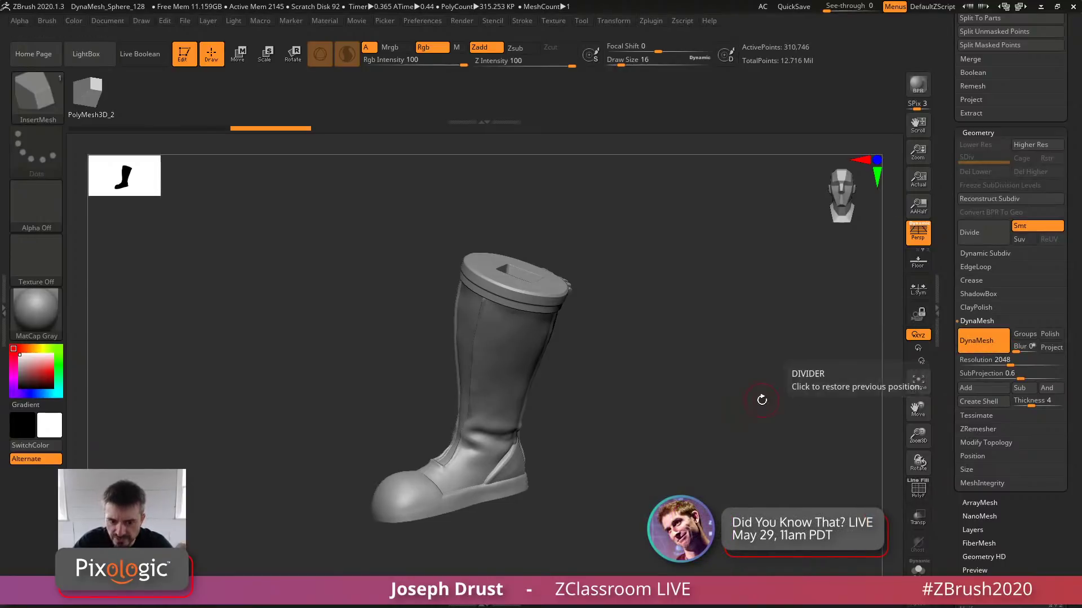
# Create an internal shell in Boots Done2 with DynaMesh Master at a thickness of 4 mm, confirming the processing
pyautogui.moveTo(762, 400)
pyautogui.mouseDown()
pyautogui.moveTo(803, 395)
pyautogui.moveTo(763, 405)
pyautogui.mouseUp()
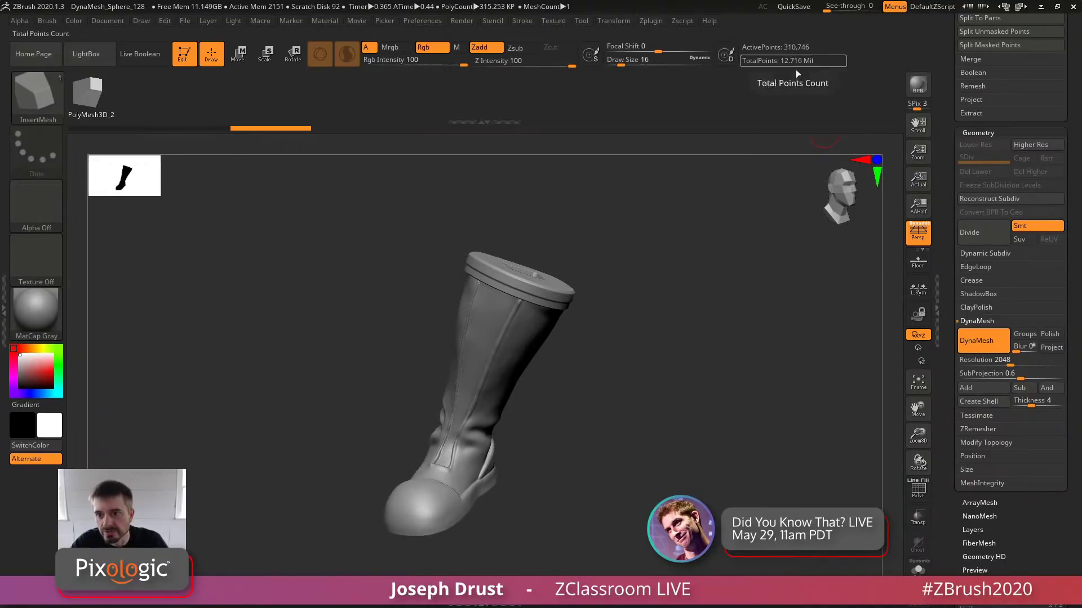
pyautogui.moveTo(789, 381); pyautogui.dragTo(767, 381)
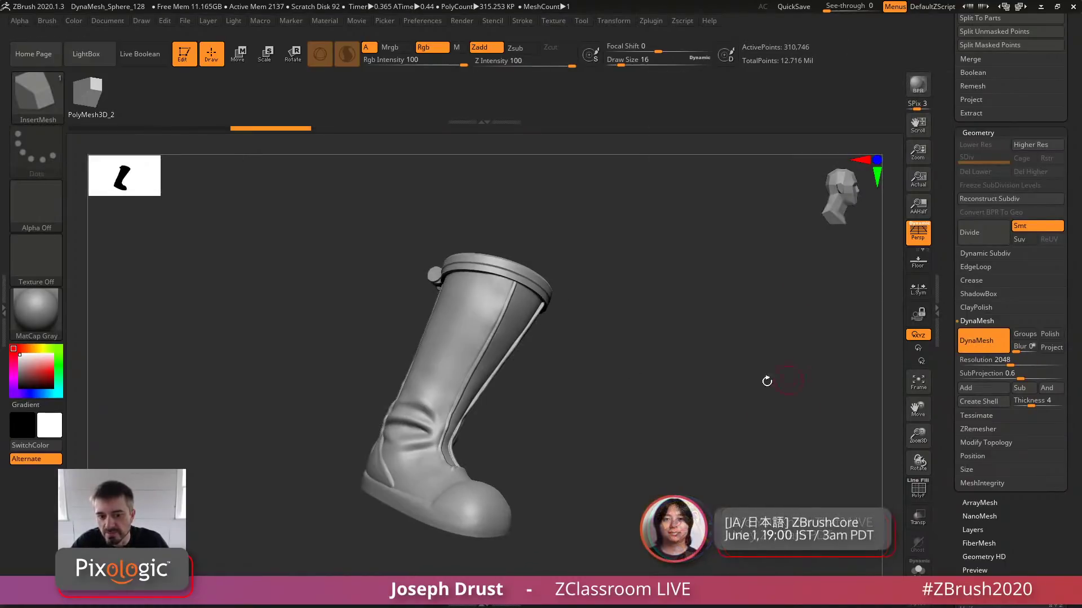
pyautogui.moveTo(614, 368); pyautogui.dragTo(535, 372)
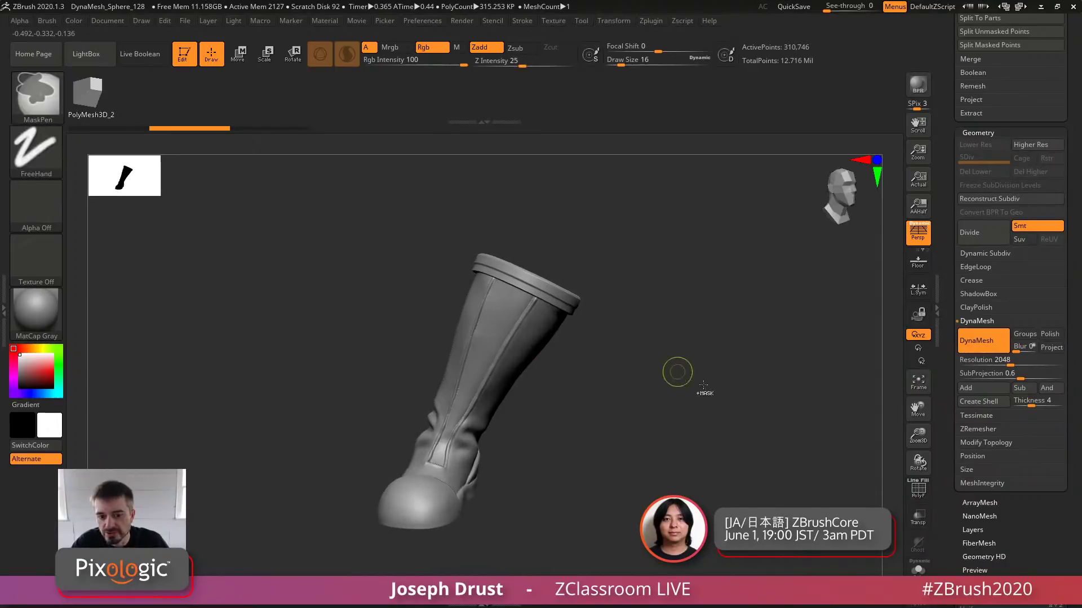
pyautogui.moveTo(706, 386)
pyautogui.mouseDown()
pyautogui.moveTo(666, 381)
pyautogui.moveTo(691, 376)
pyautogui.moveTo(691, 391)
pyautogui.moveTo(725, 379)
pyautogui.moveTo(637, 381)
pyautogui.moveTo(744, 384)
pyautogui.mouseUp()
pyautogui.hotkey('ctrl', 'shift', 'z')
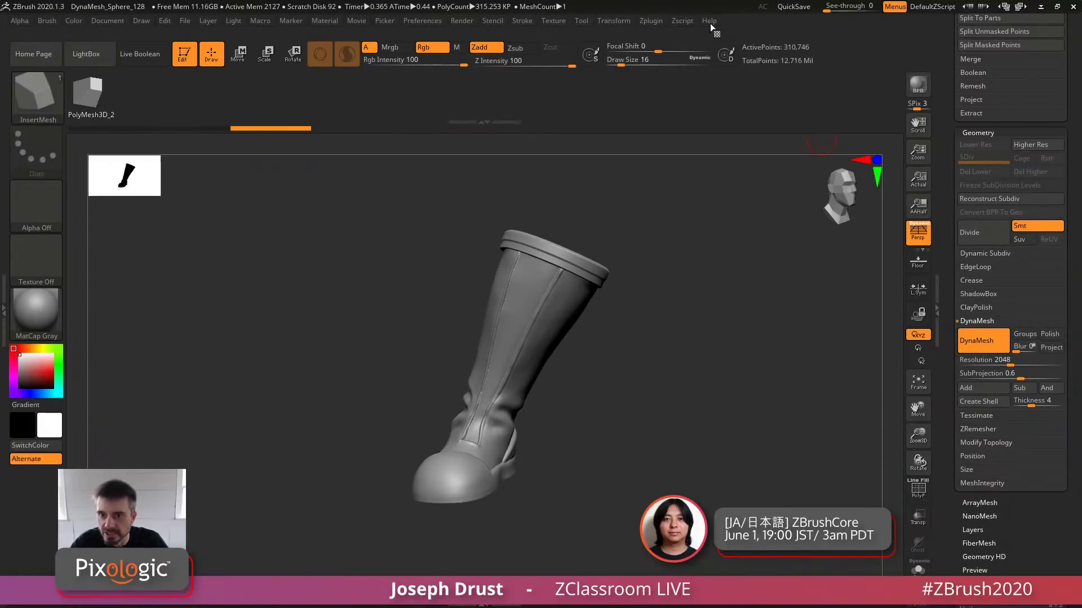
pyautogui.click(682, 21)
pyautogui.click(653, 21)
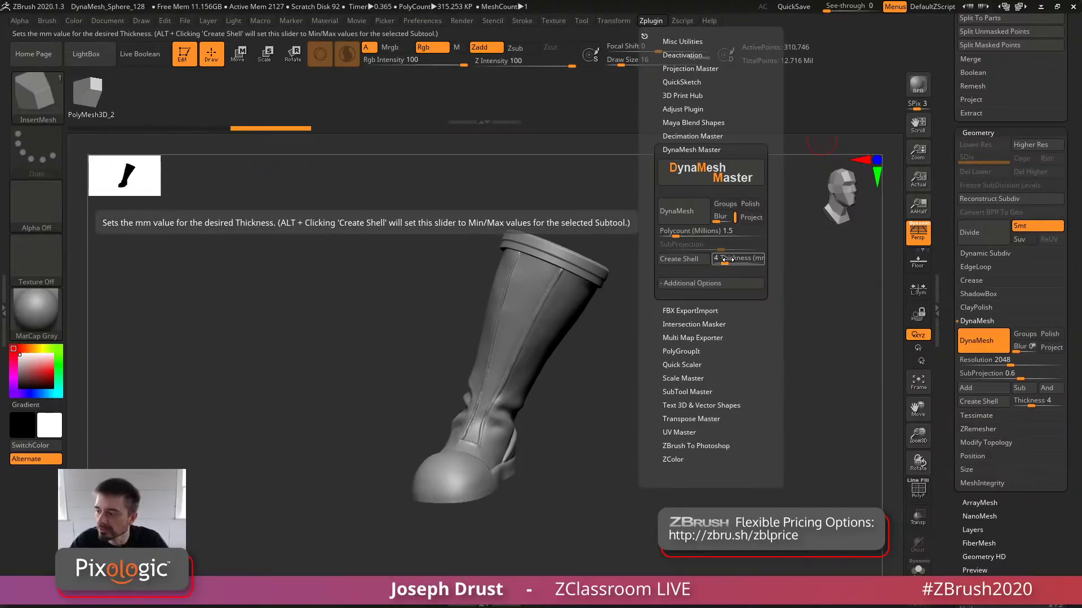
pyautogui.click(695, 259)
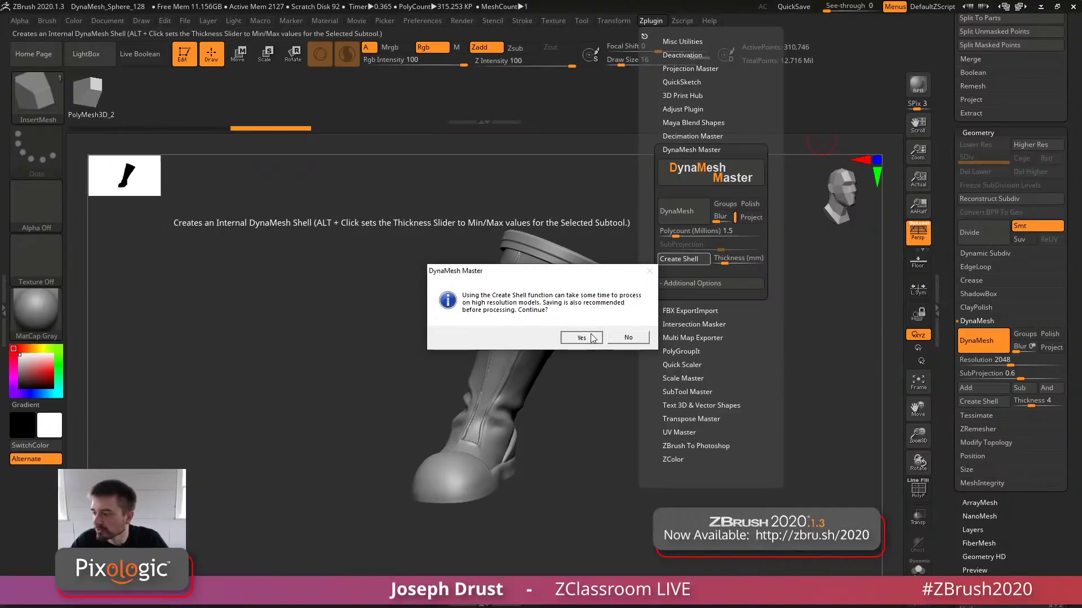
pyautogui.click(592, 338)
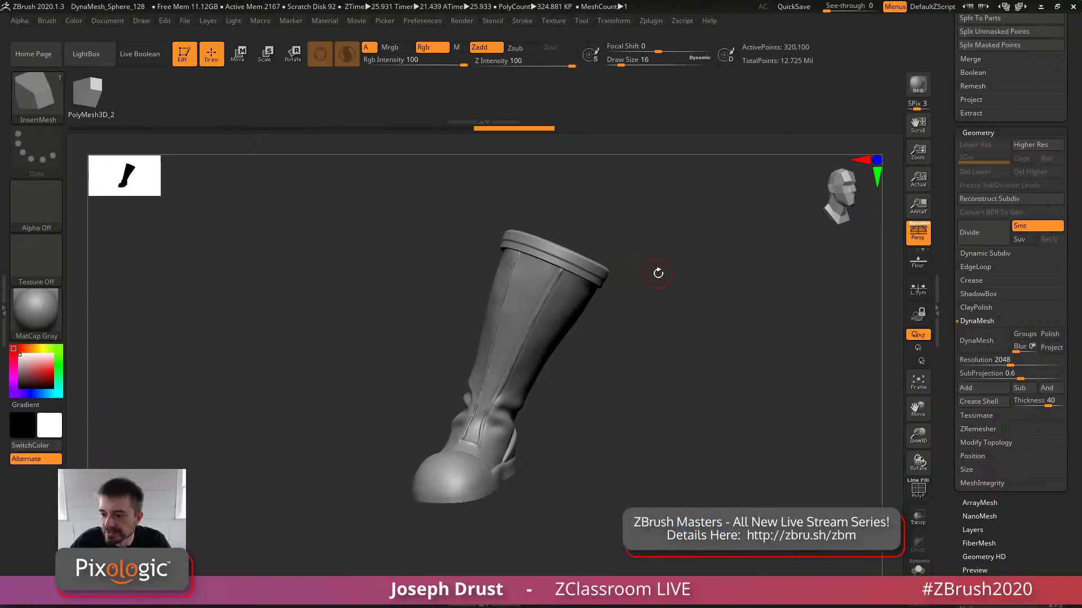
pyautogui.click(660, 23)
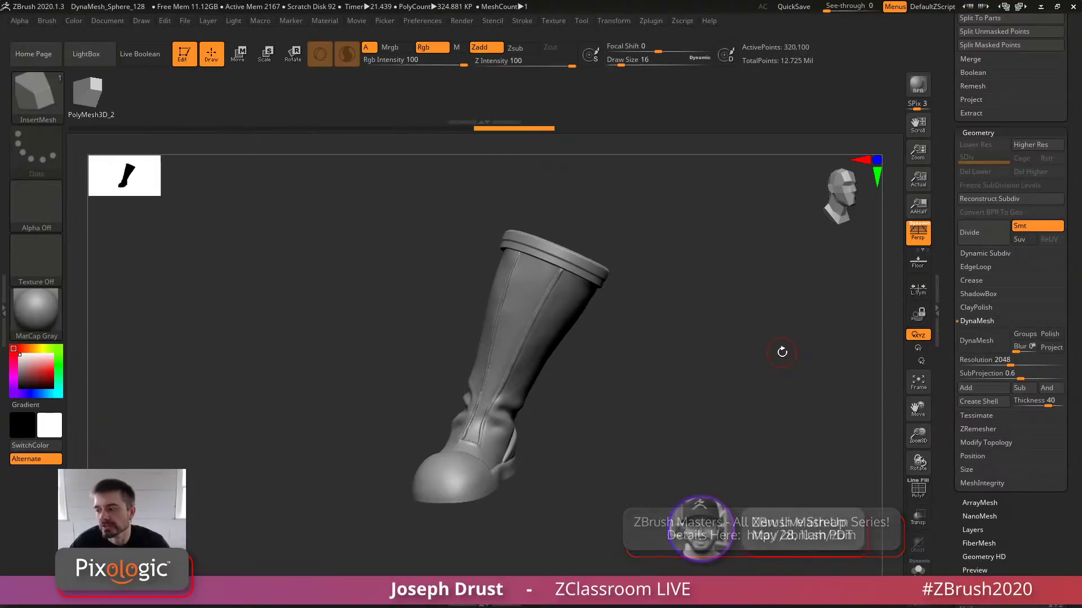
pyautogui.click(655, 18)
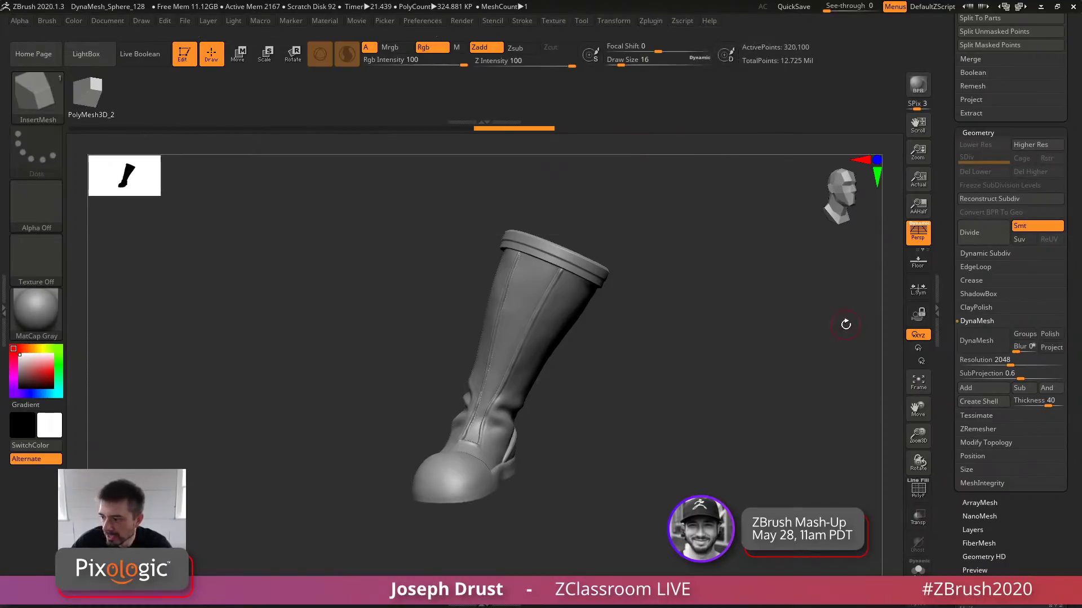
pyautogui.moveTo(787, 296); pyautogui.dragTo(766, 325)
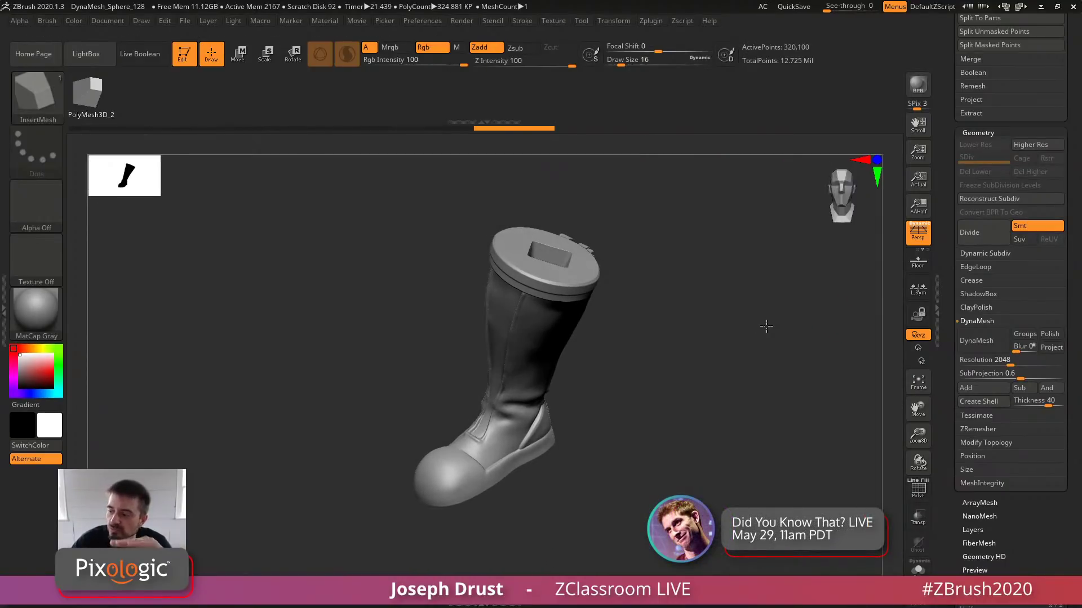
pyautogui.moveTo(839, 241); pyautogui.dragTo(862, 227)
# Select the Body Done subtool, isolate it with Solo and frame it for viewing
pyautogui.moveTo(944, 115); pyautogui.dragTo(939, 252)
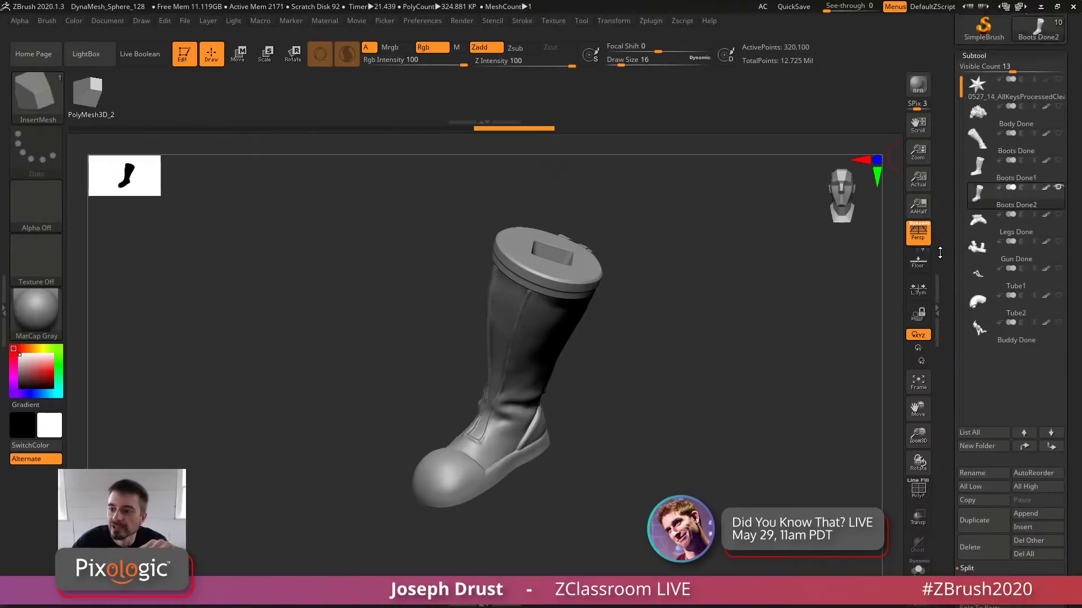
pyautogui.click(1006, 120)
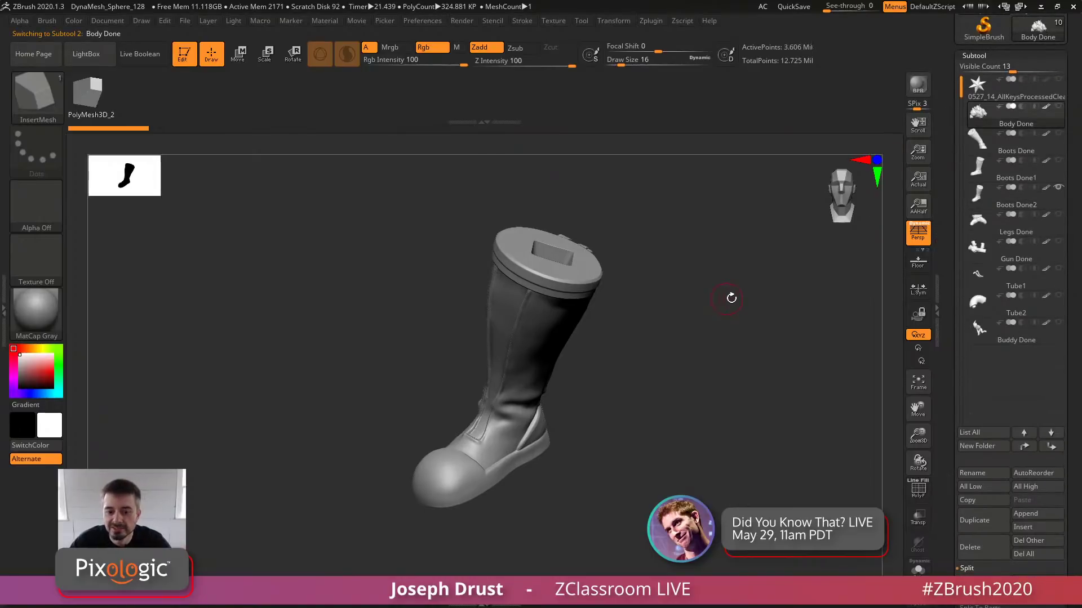
pyautogui.click(918, 569)
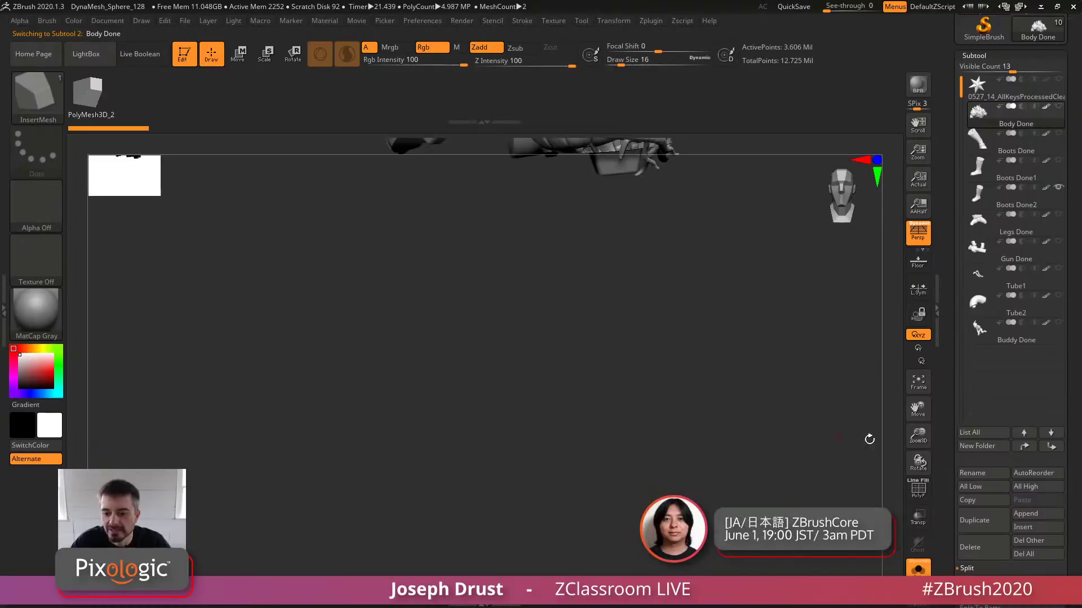
pyautogui.click(918, 384)
pyautogui.keyDown('alt'); pyautogui.moveTo(765, 457); pyautogui.dragTo(778, 337); pyautogui.keyUp('alt')
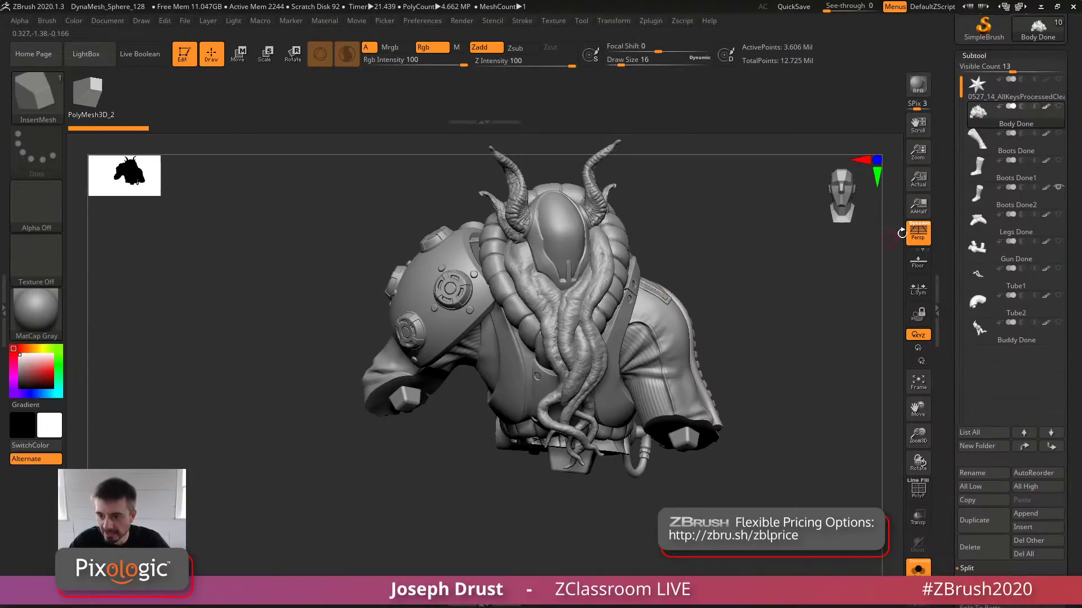
# Reselect Boots Done2, insert a cube as a new subtool below it and scale the cube down uniformly
pyautogui.click(1000, 202)
pyautogui.moveTo(756, 447); pyautogui.dragTo(790, 403)
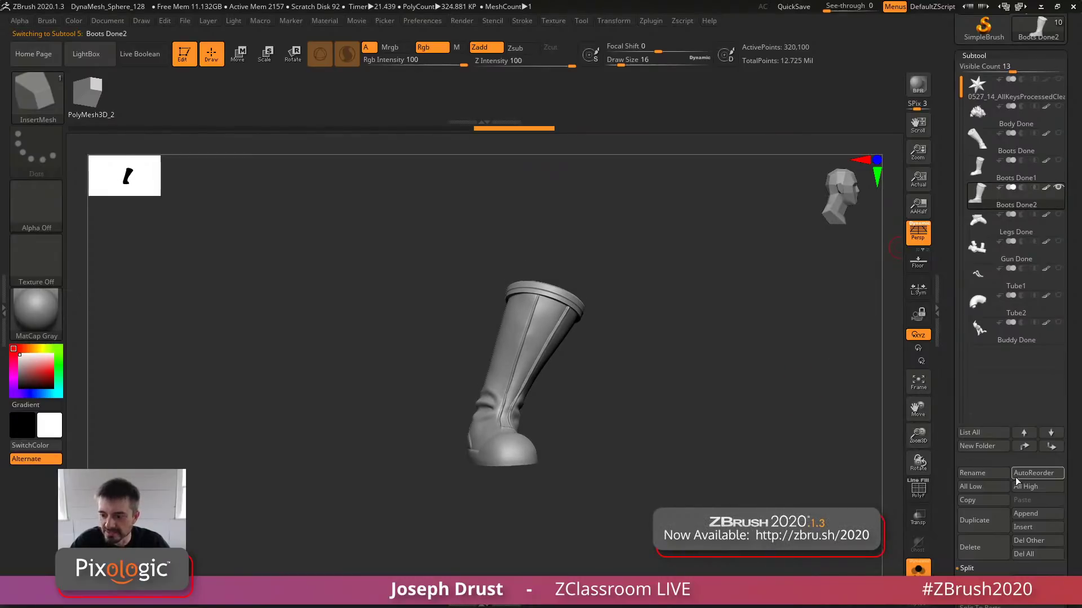
pyautogui.click(1037, 528)
pyautogui.click(593, 422)
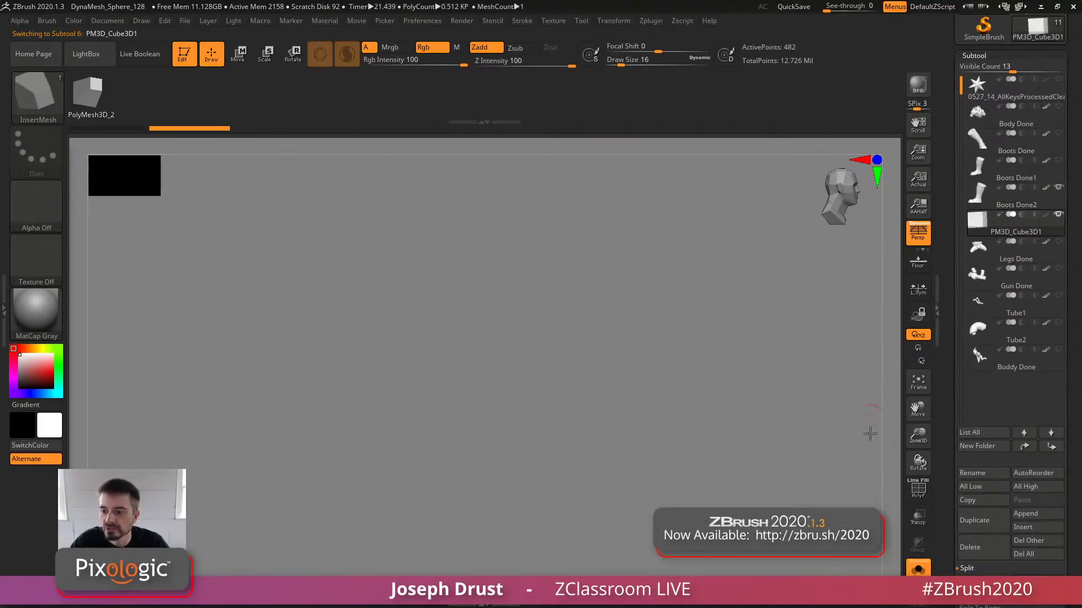
pyautogui.moveTo(918, 435); pyautogui.dragTo(868, 338)
pyautogui.press('w')
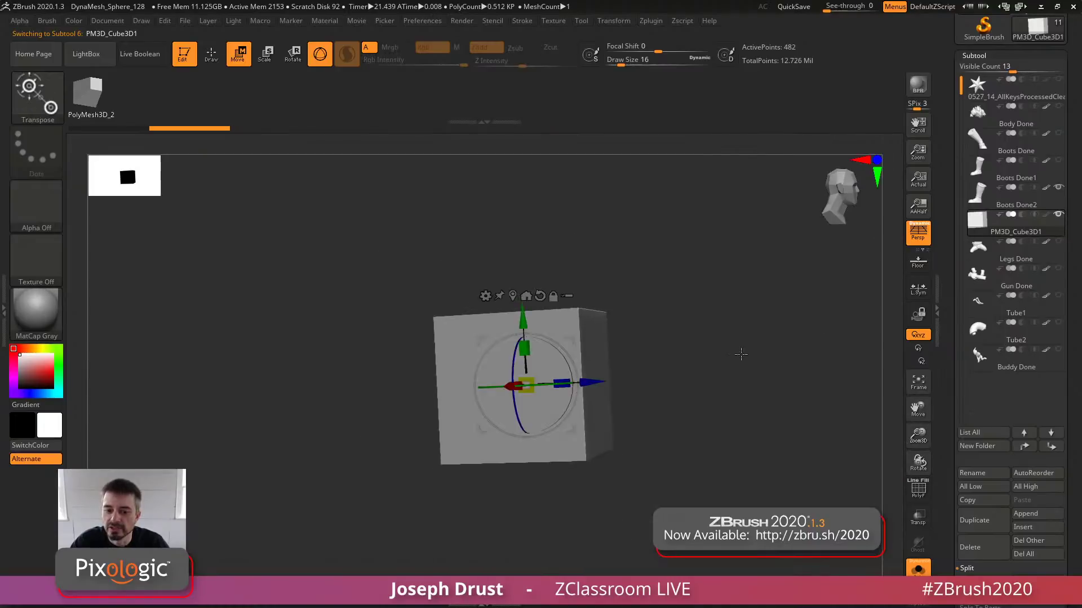
pyautogui.moveTo(741, 355); pyautogui.dragTo(781, 359)
pyautogui.moveTo(526, 386); pyautogui.dragTo(500, 400)
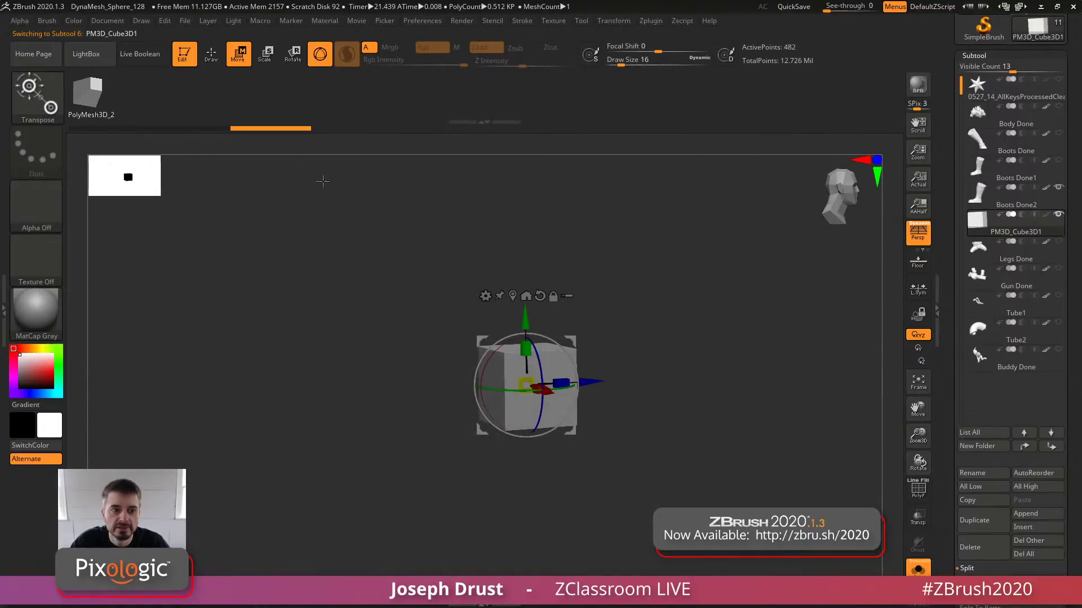
# Turn on Live Boolean, set the cube to subtract and slide it along its Y axis through the boot to inspect the cut
pyautogui.click(149, 50)
pyautogui.click(1021, 214)
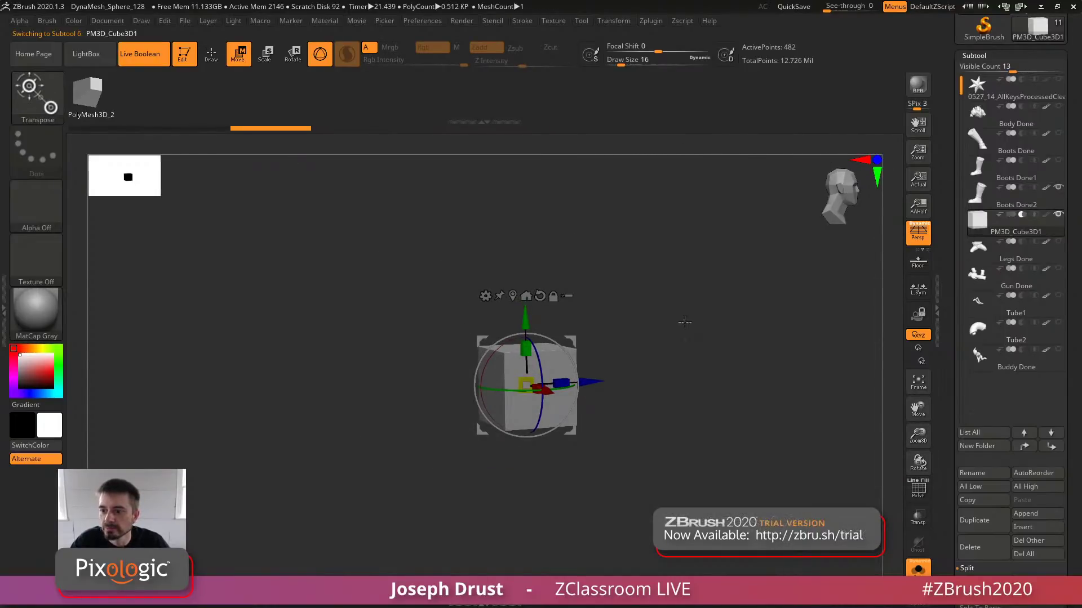
pyautogui.moveTo(524, 319)
pyautogui.mouseDown()
pyautogui.moveTo(524, 416)
pyautogui.moveTo(514, 289)
pyautogui.mouseUp()
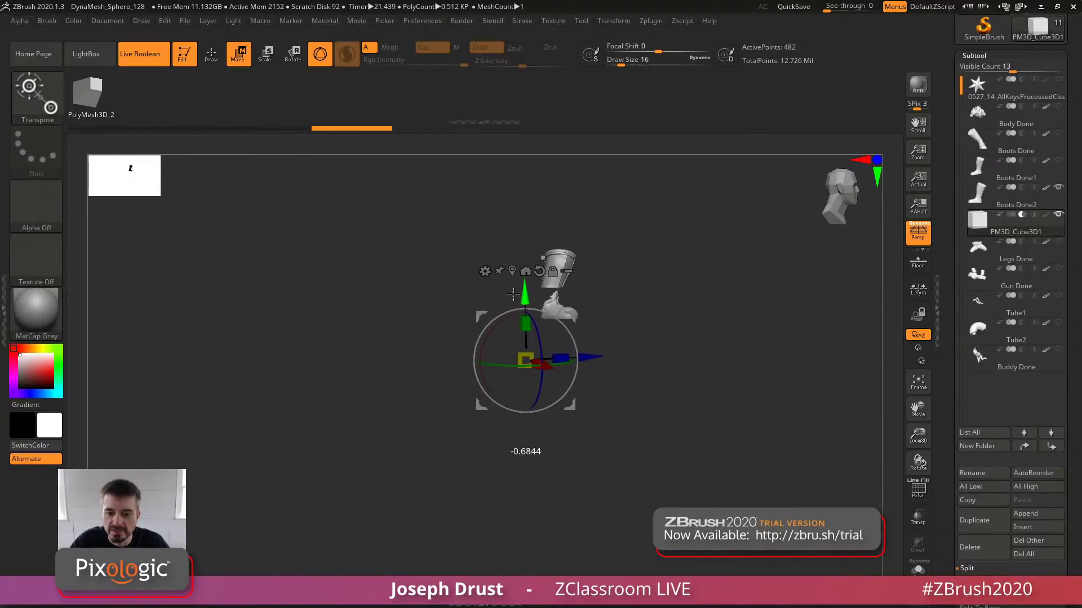
pyautogui.moveTo(637, 338); pyautogui.dragTo(702, 338)
pyautogui.keyDown('alt'); pyautogui.moveTo(725, 359); pyautogui.dragTo(658, 467); pyautogui.keyUp('alt')
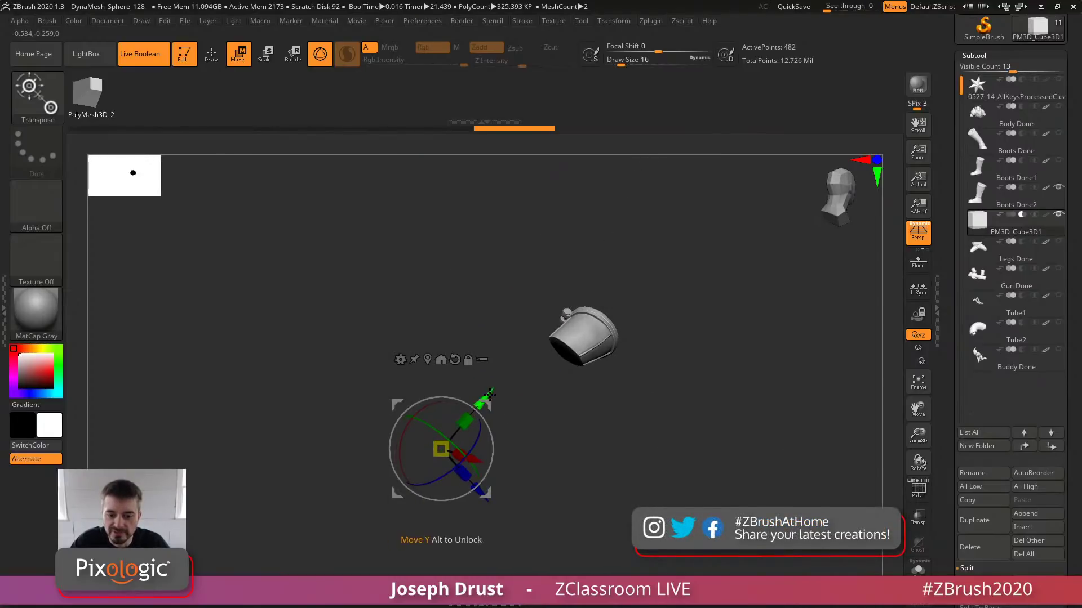
pyautogui.moveTo(486, 398); pyautogui.dragTo(507, 376)
pyautogui.moveTo(585, 393)
pyautogui.mouseDown()
pyautogui.moveTo(637, 455)
pyautogui.moveTo(594, 382)
pyautogui.mouseUp()
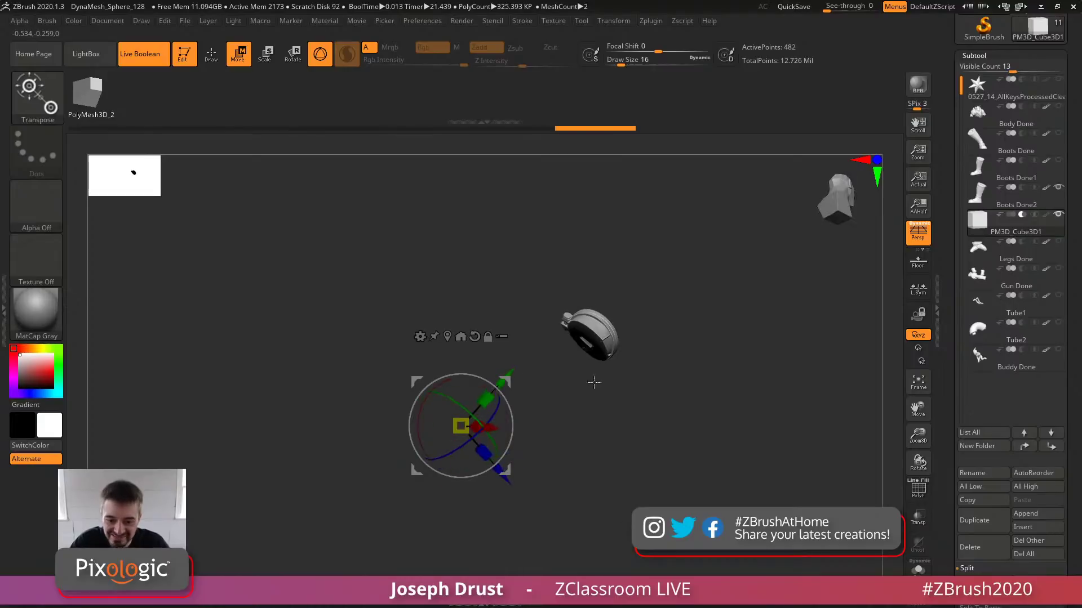
pyautogui.moveTo(509, 371); pyautogui.dragTo(448, 429)
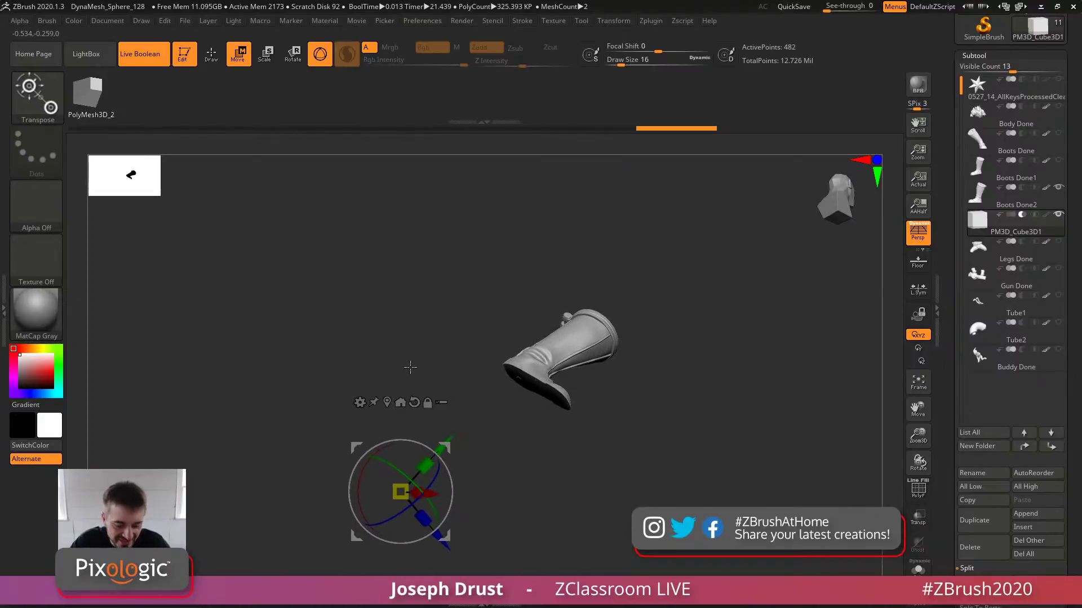
# Load the 0527_15_AllHollowed tool, hide every subtool except Body Done and frame it
pyautogui.doubleClick(403, 258)
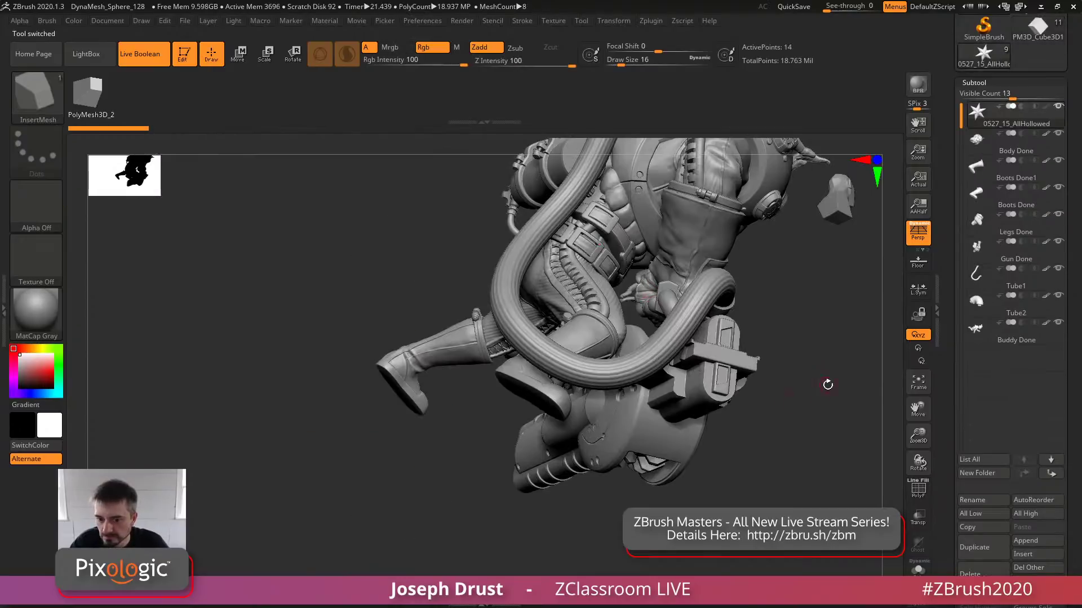
pyautogui.moveTo(779, 399); pyautogui.dragTo(867, 338)
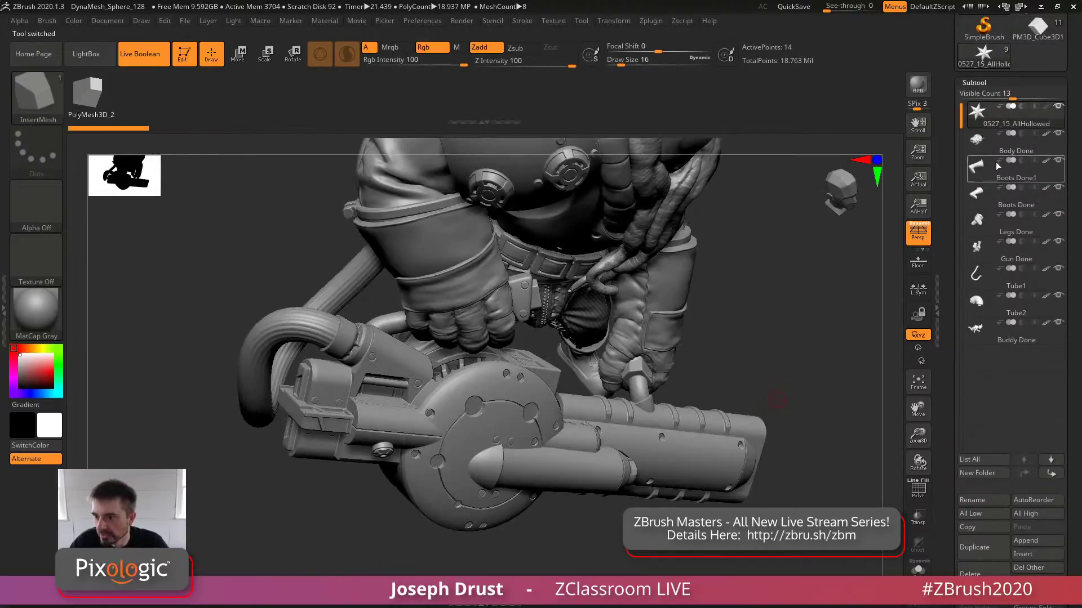
pyautogui.click(1057, 144)
pyautogui.click(1058, 135)
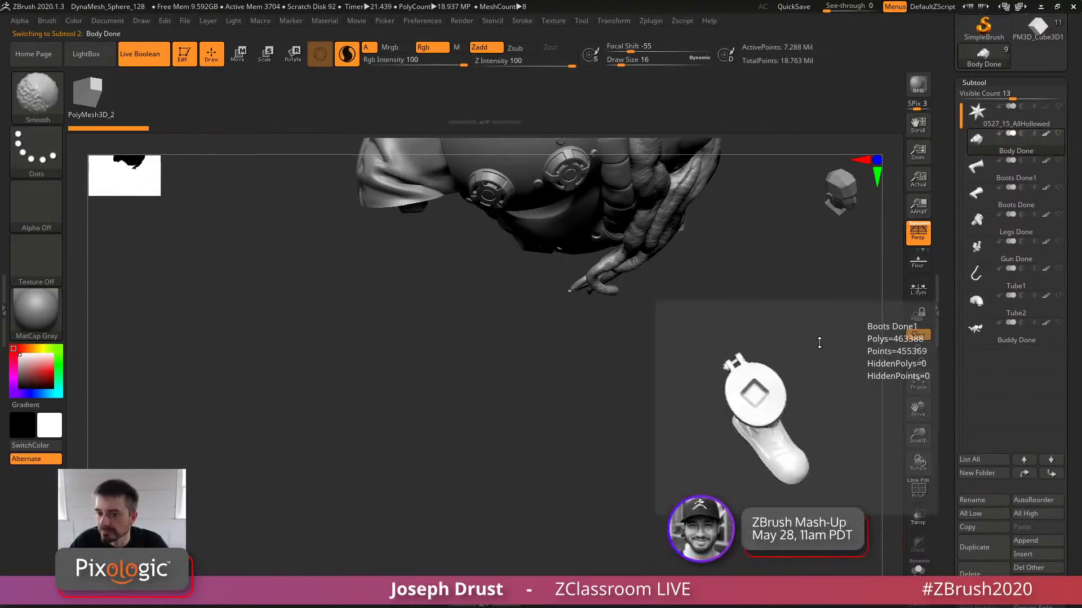
pyautogui.keyDown('alt'); pyautogui.moveTo(795, 432); pyautogui.dragTo(785, 473); pyautogui.keyUp('alt')
# Insert a PolyMesh3D subtool below Body Done and initialize it as a QCube with X, Y and Z resolution 2
pyautogui.click(1033, 556)
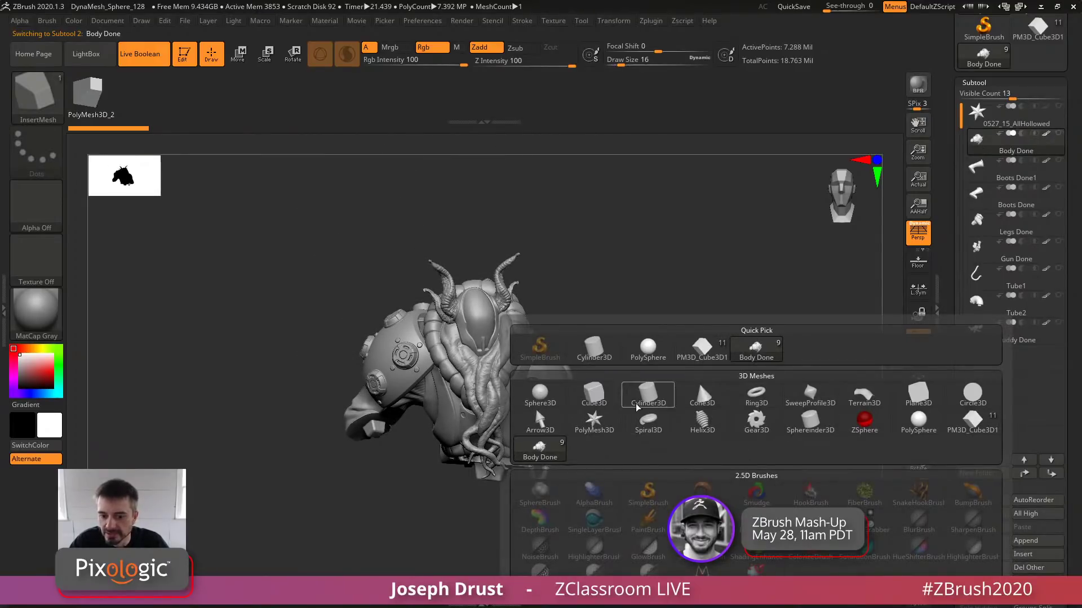
pyautogui.click(594, 422)
pyautogui.keyDown('alt'); pyautogui.moveTo(797, 403); pyautogui.dragTo(832, 202); pyautogui.keyUp('alt')
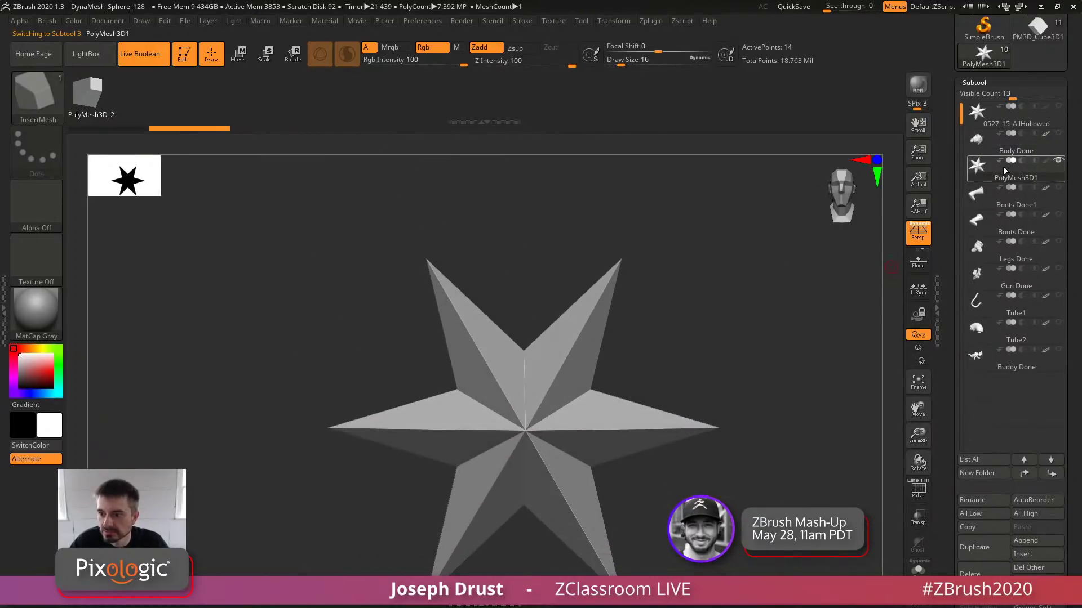
pyautogui.scroll(-15, 952, 522)
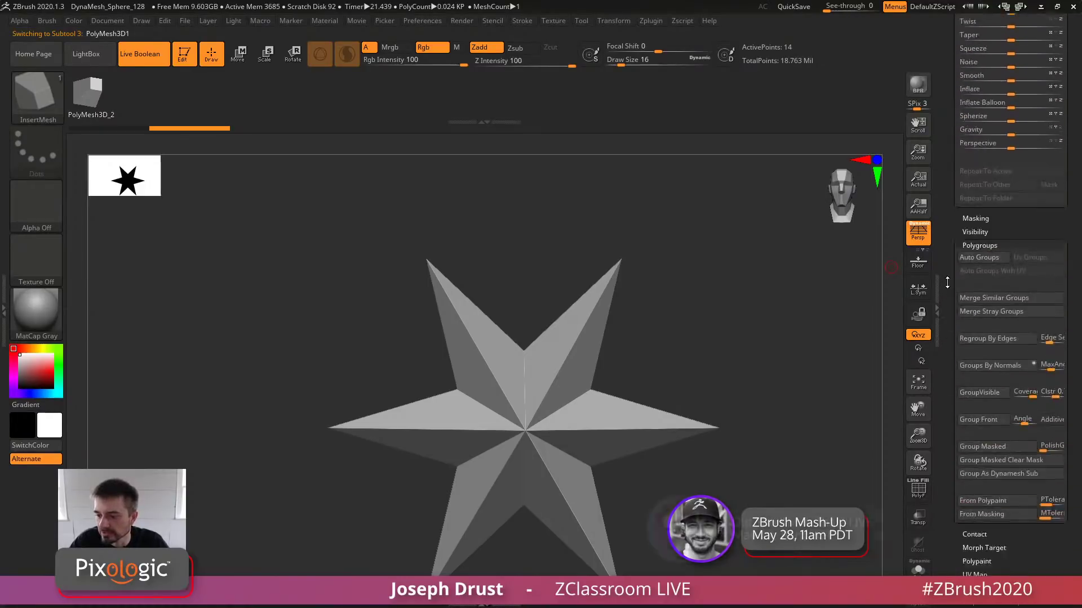
pyautogui.click(975, 315)
pyautogui.scroll(8, 978, 361)
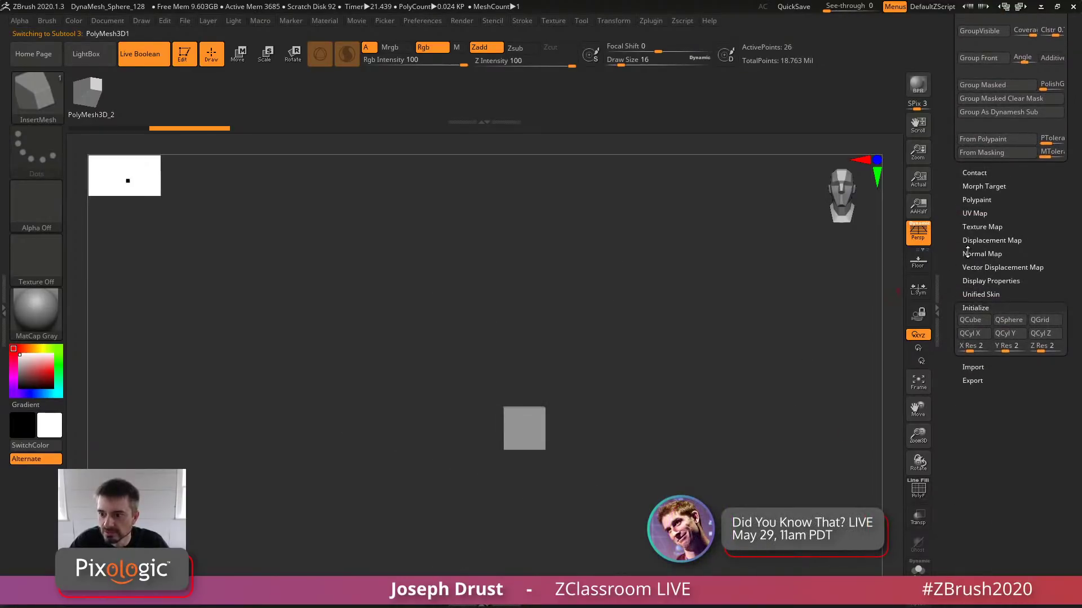
pyautogui.scroll(8, 986, 225)
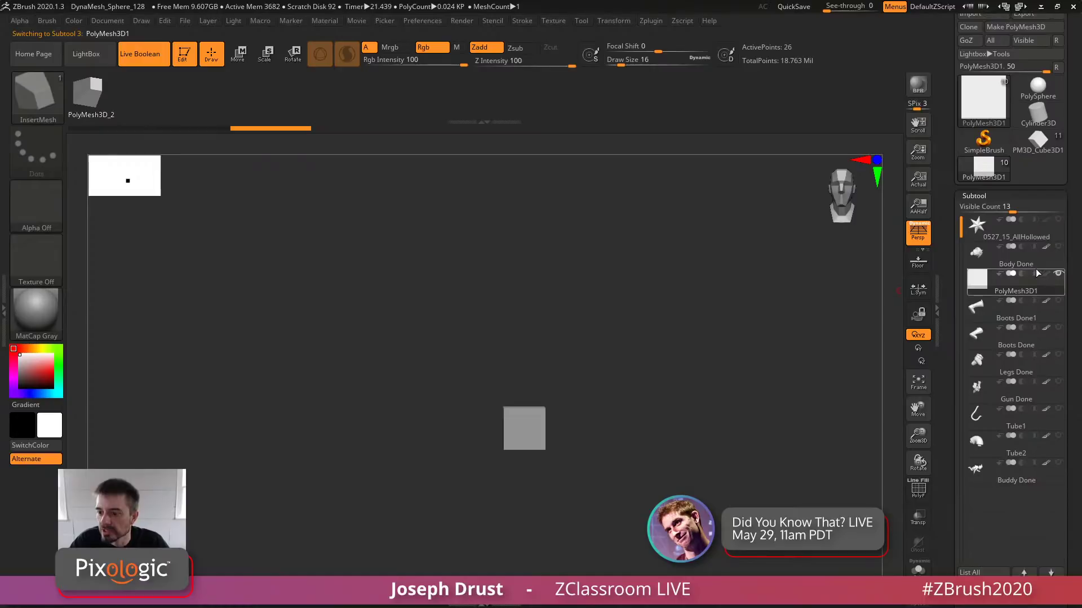
# Make Body Done visible, set the new cube to subtract and scale it up uniformly below the torso
pyautogui.click(1057, 248)
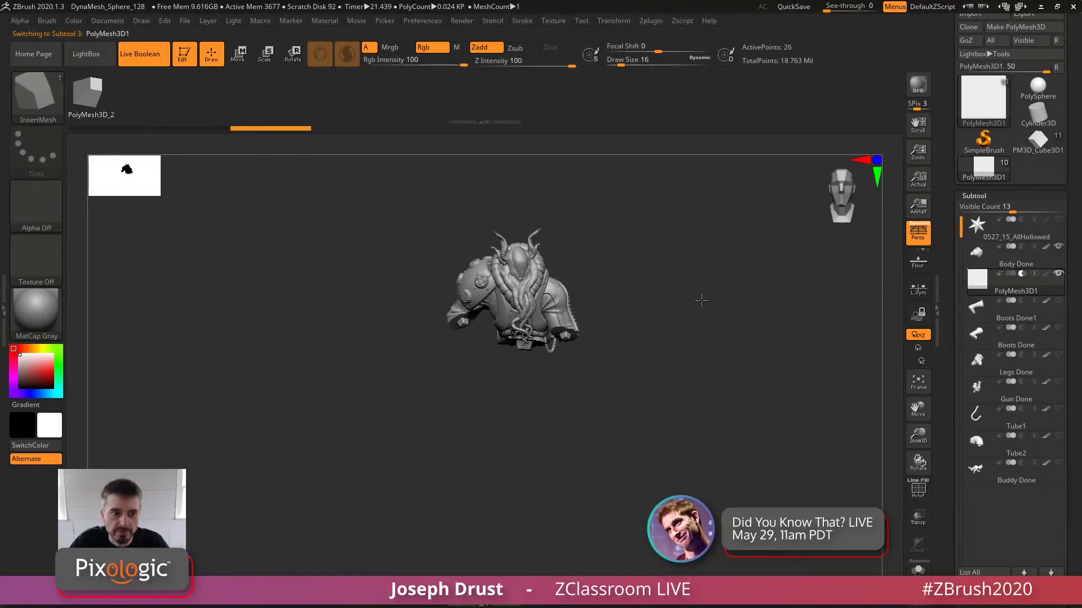
pyautogui.keyDown('alt'); pyautogui.moveTo(701, 301); pyautogui.dragTo(772, 307); pyautogui.keyUp('alt')
pyautogui.press('w')
pyautogui.moveTo(523, 357); pyautogui.dragTo(520, 239)
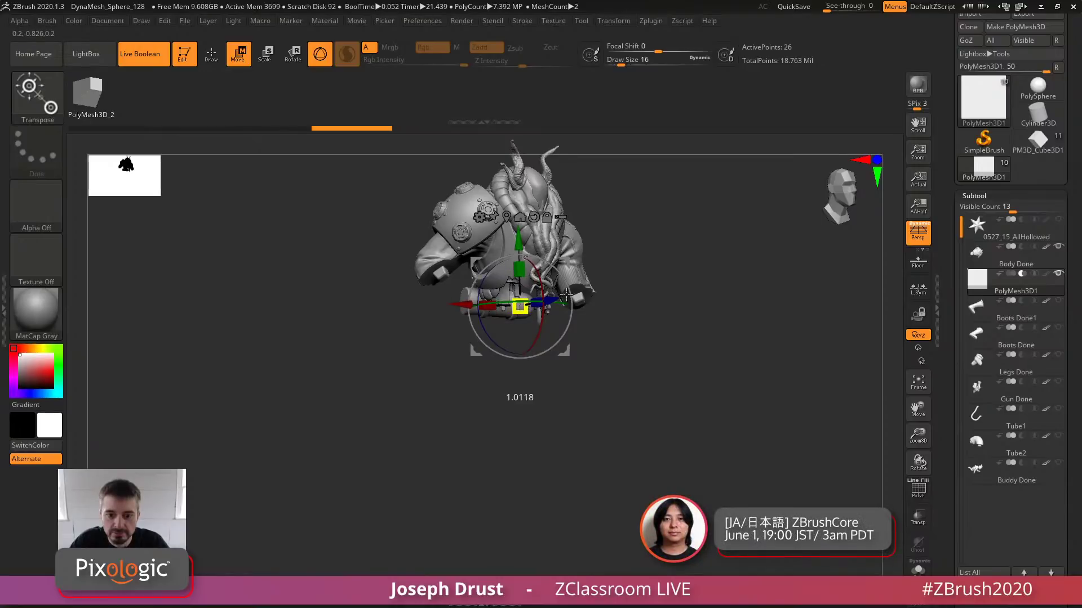
pyautogui.moveTo(566, 295); pyautogui.dragTo(699, 270)
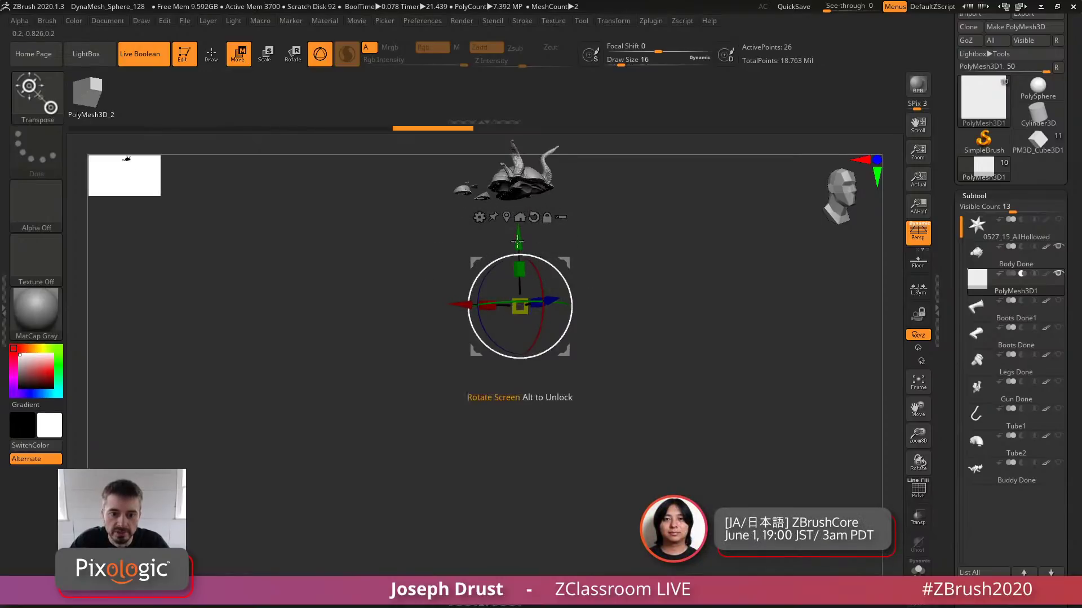
# Slide the subtracting cube along its Y axis through the torso to inspect the hollow interior from below
pyautogui.moveTo(517, 241); pyautogui.dragTo(519, 332)
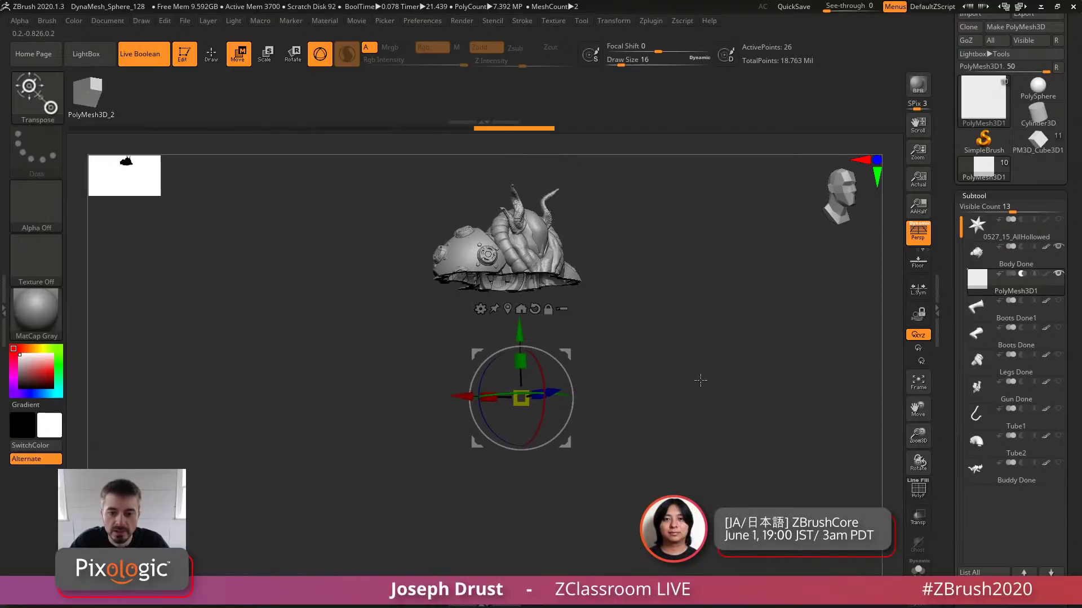
pyautogui.moveTo(701, 381); pyautogui.dragTo(743, 407)
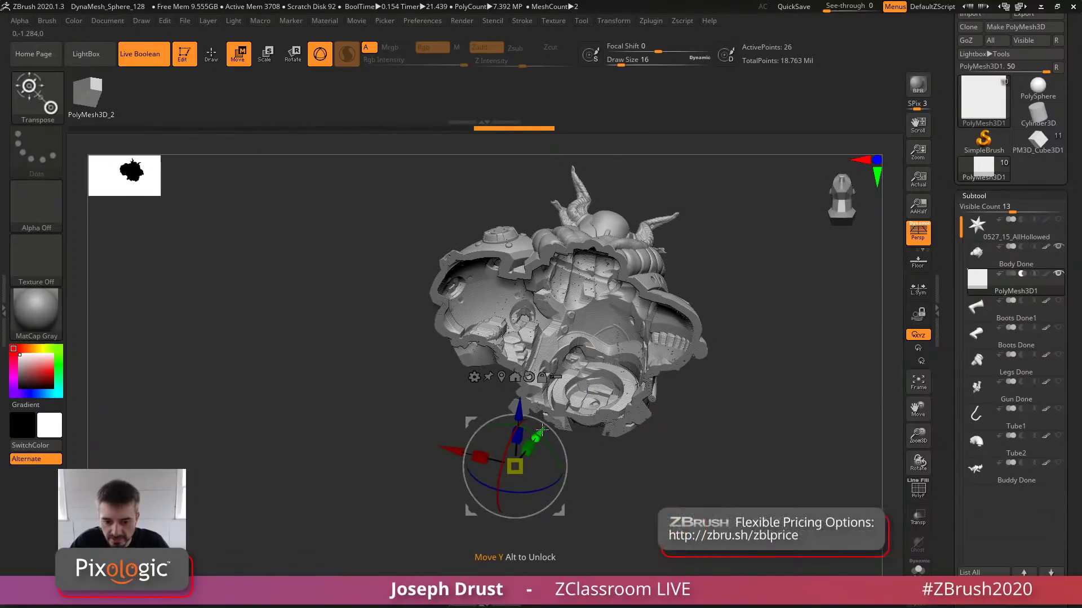
pyautogui.moveTo(540, 430); pyautogui.dragTo(521, 480)
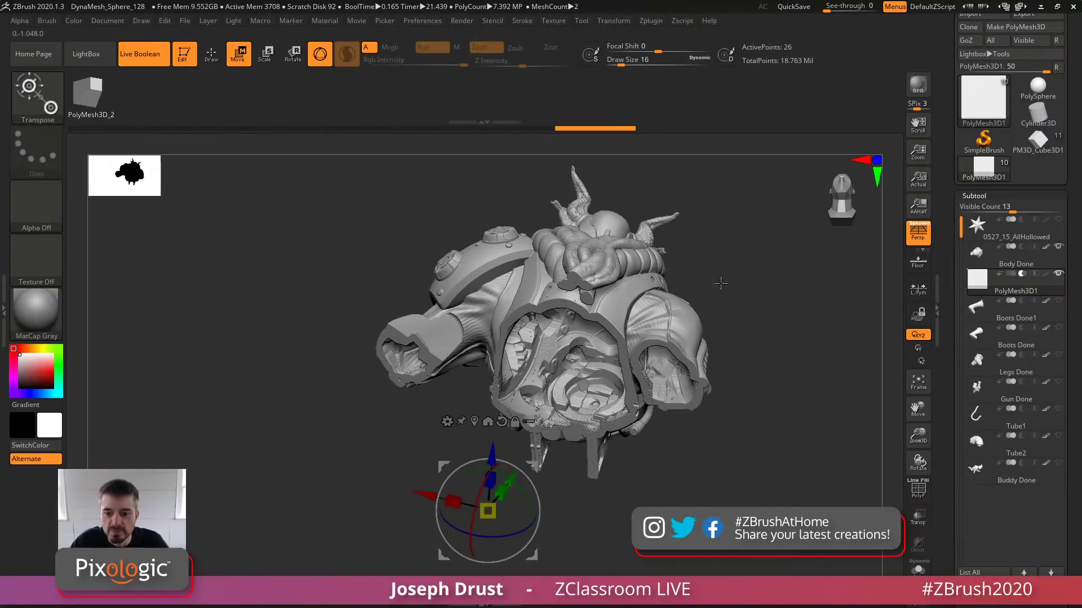
# Hide the cutting cube, reselect Body Done in Draw mode and frame the whole torso from the front
pyautogui.keyDown('shift'); pyautogui.moveTo(933, 292); pyautogui.dragTo(1003, 285); pyautogui.keyUp('shift')
pyautogui.click(1058, 273)
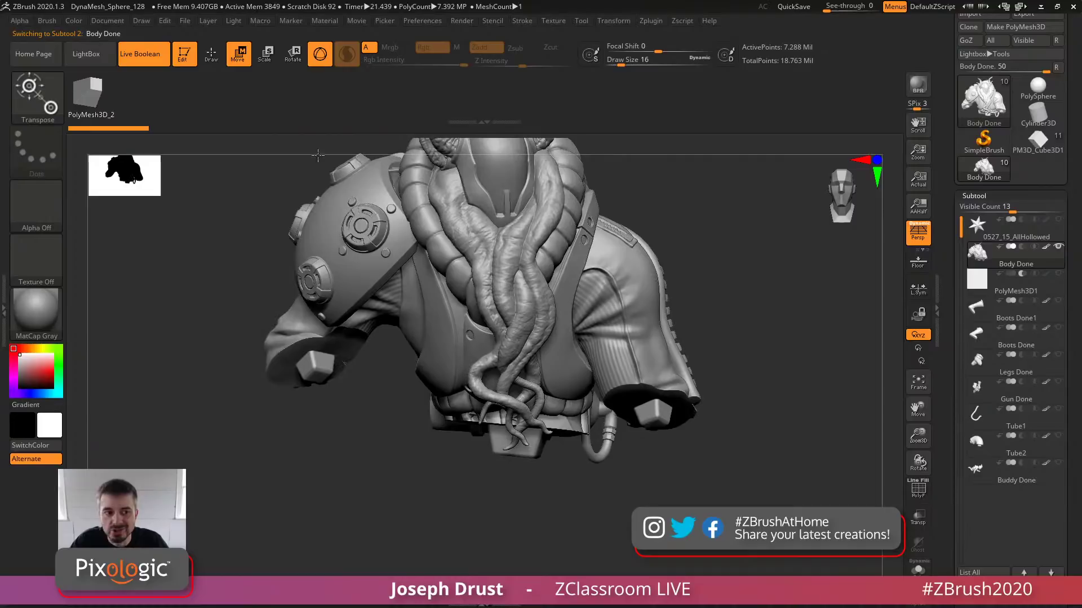
pyautogui.click(209, 62)
pyautogui.moveTo(756, 297)
pyautogui.keyDown('alt'); pyautogui.mouseDown()
pyautogui.moveTo(761, 261)
pyautogui.moveTo(776, 323)
pyautogui.mouseUp(); pyautogui.keyUp('alt')
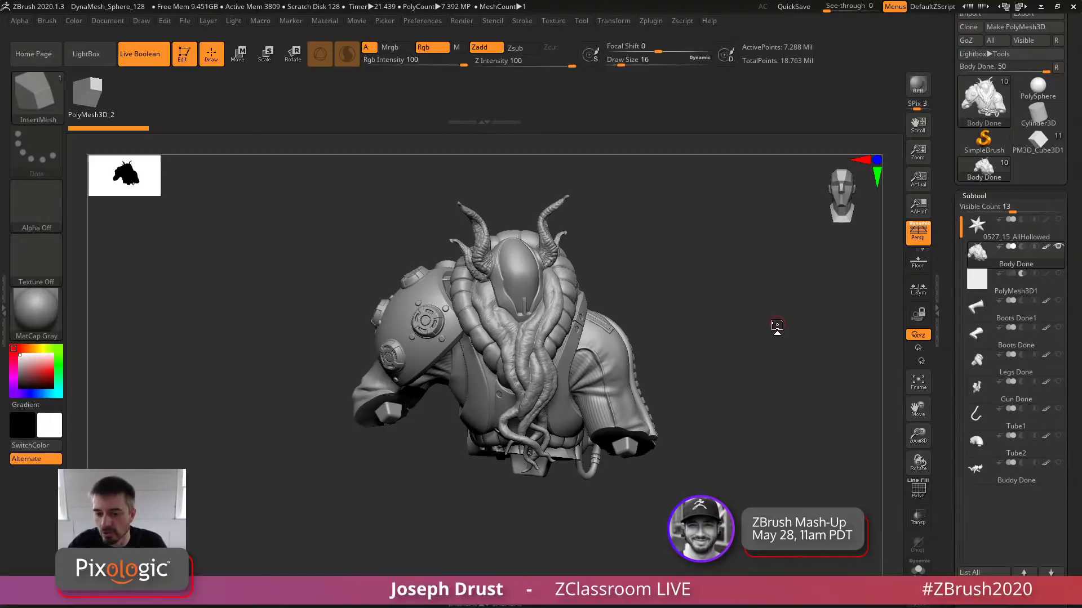
# Assign separate polygroups to the disconnected shells of Body Done with Auto Groups
pyautogui.scroll(-8, 983, 338)
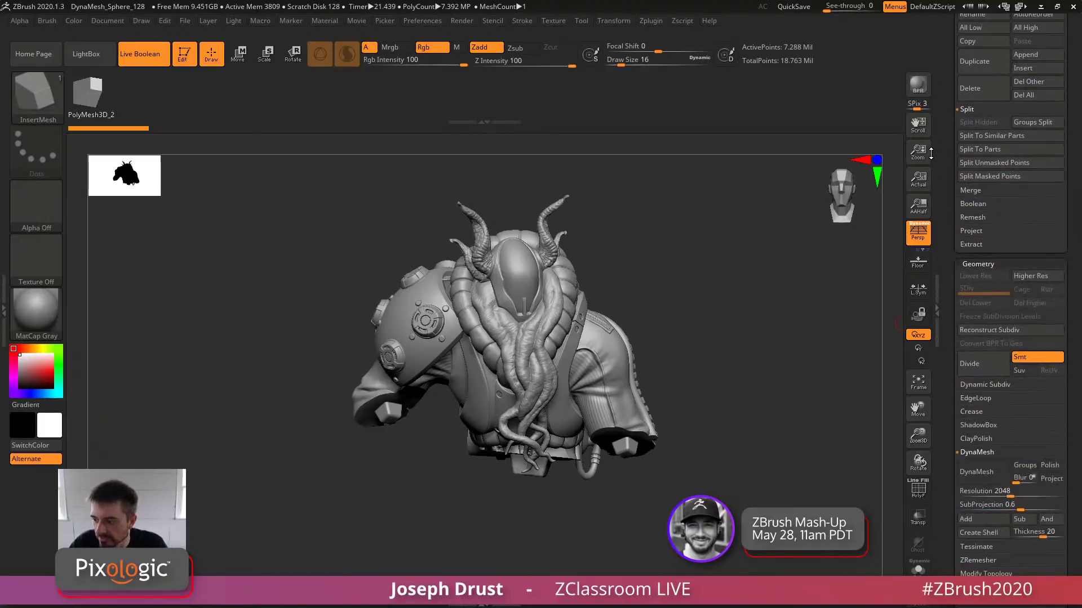
pyautogui.scroll(-15, 946, 386)
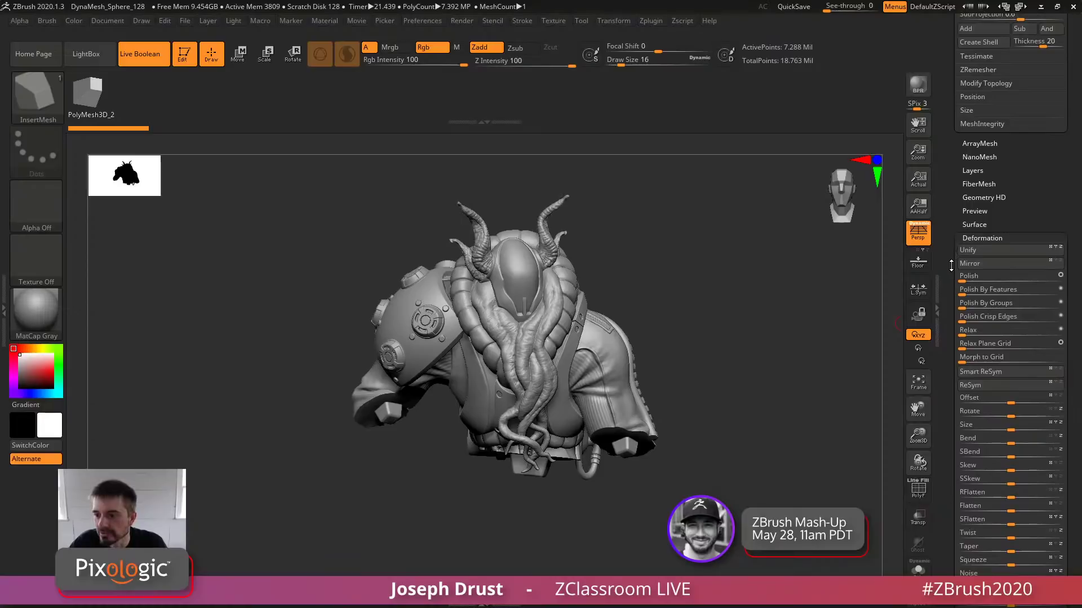
pyautogui.click(979, 334)
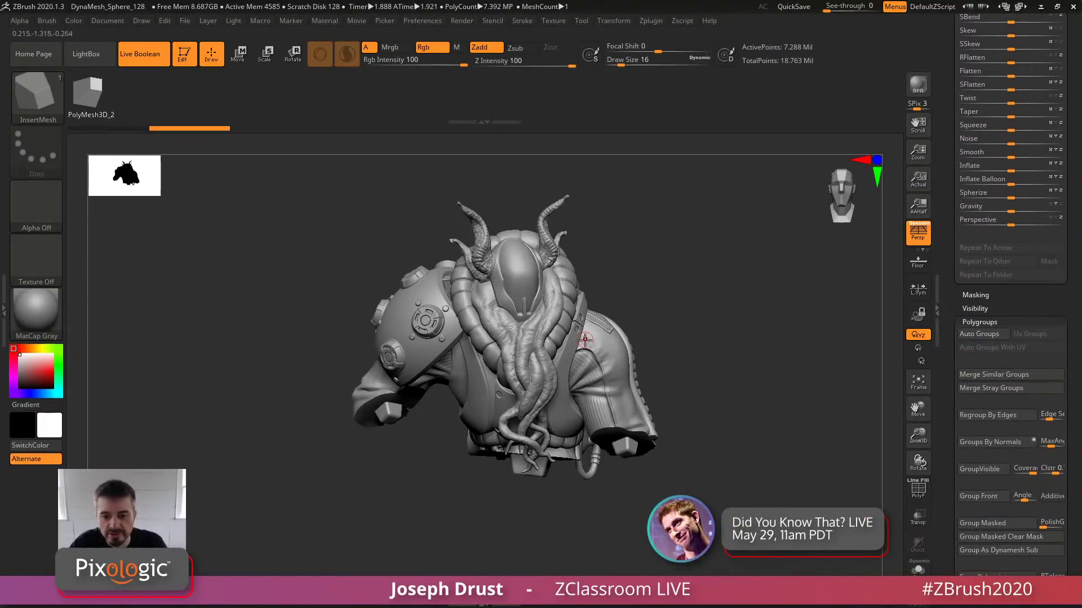
# Isolate the outer shell's polygroup and invert the visibility so only the inner hollow shell shows
pyautogui.hotkey('ctrl', 'shift')
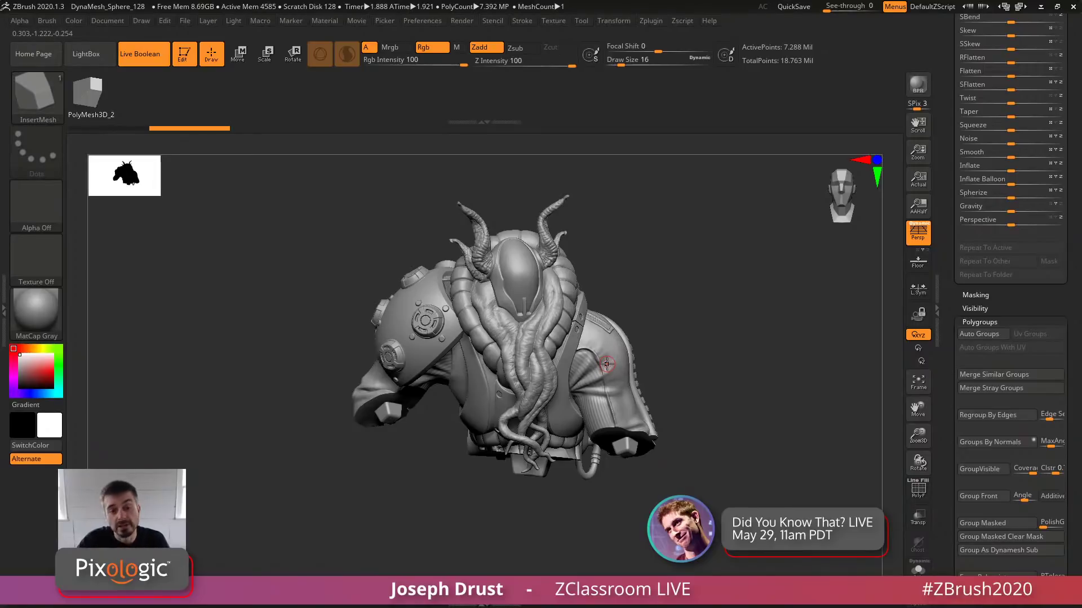
pyautogui.hotkey('ctrl', 'shift')
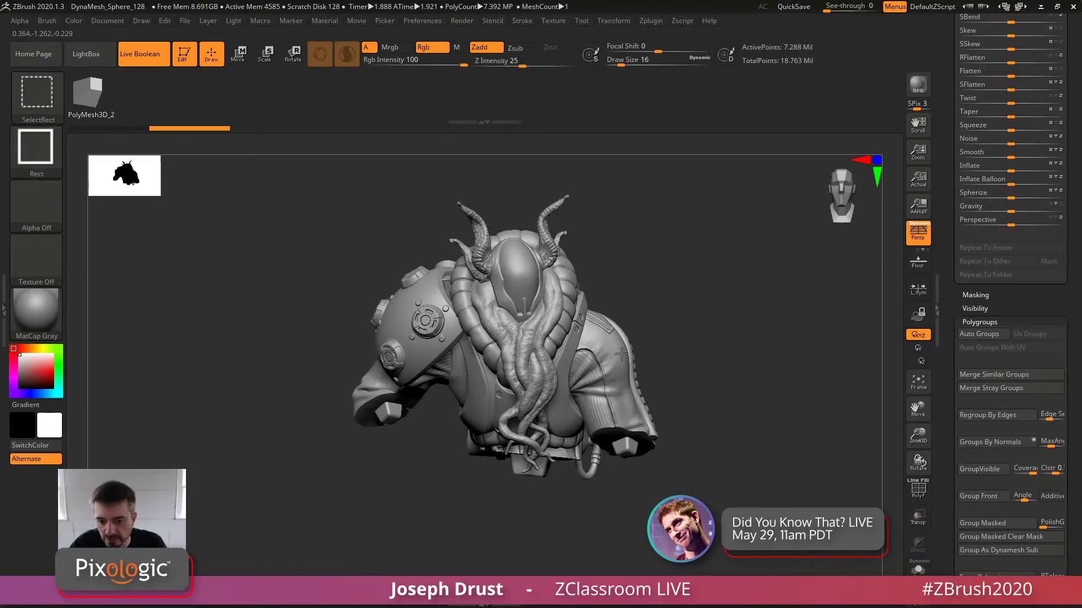
pyautogui.keyDown('ctrl'); pyautogui.keyDown('shift'); pyautogui.click(621, 354); pyautogui.keyUp('shift'); pyautogui.keyUp('ctrl')
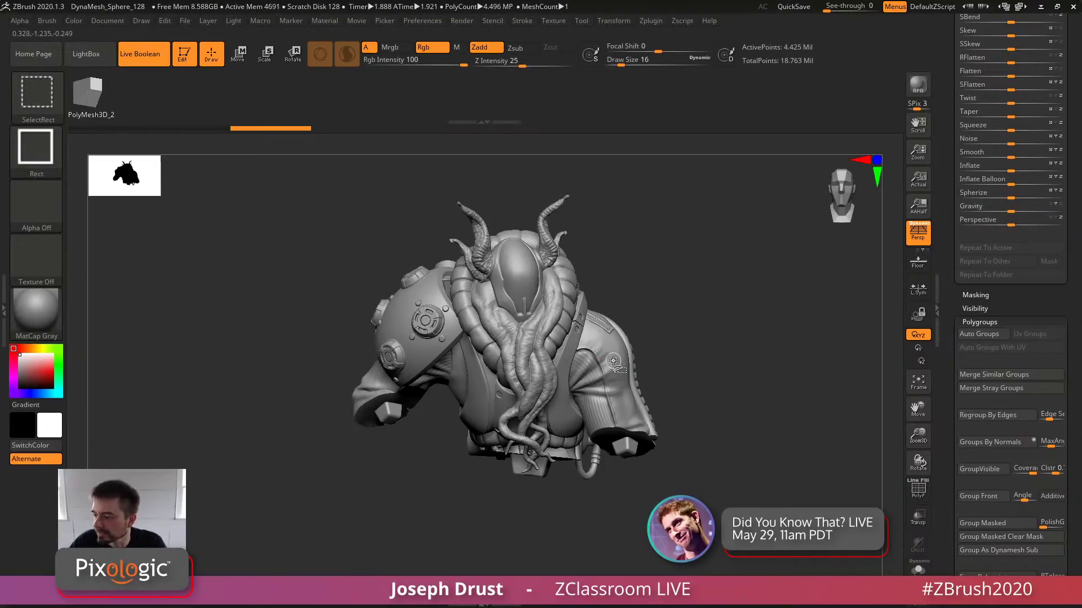
pyautogui.keyDown('ctrl'); pyautogui.keyDown('shift'); pyautogui.click(613, 360); pyautogui.keyUp('shift'); pyautogui.keyUp('ctrl')
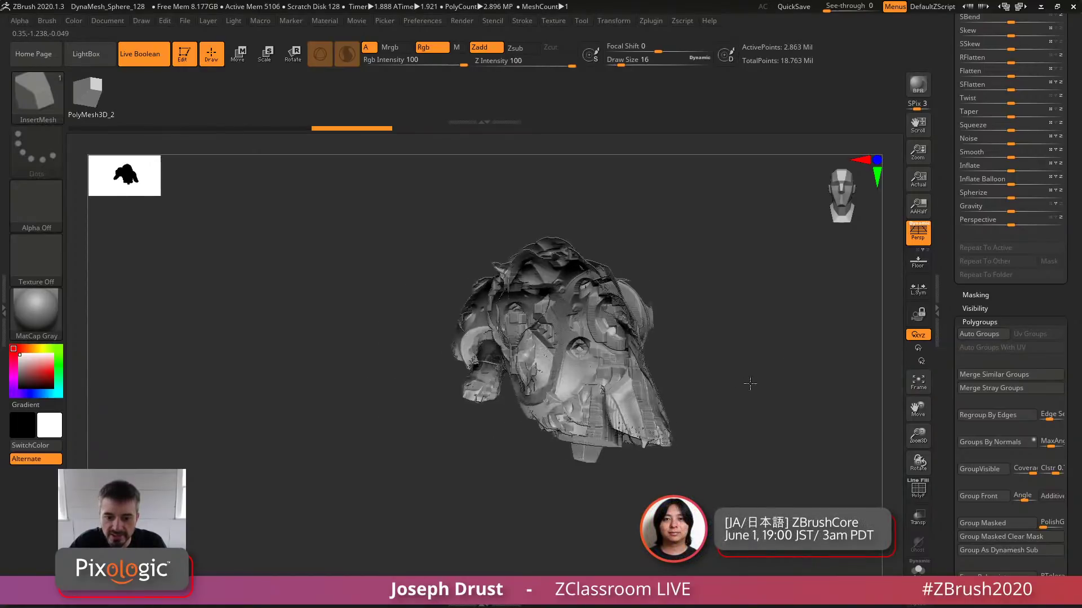
pyautogui.moveTo(750, 384); pyautogui.dragTo(788, 395)
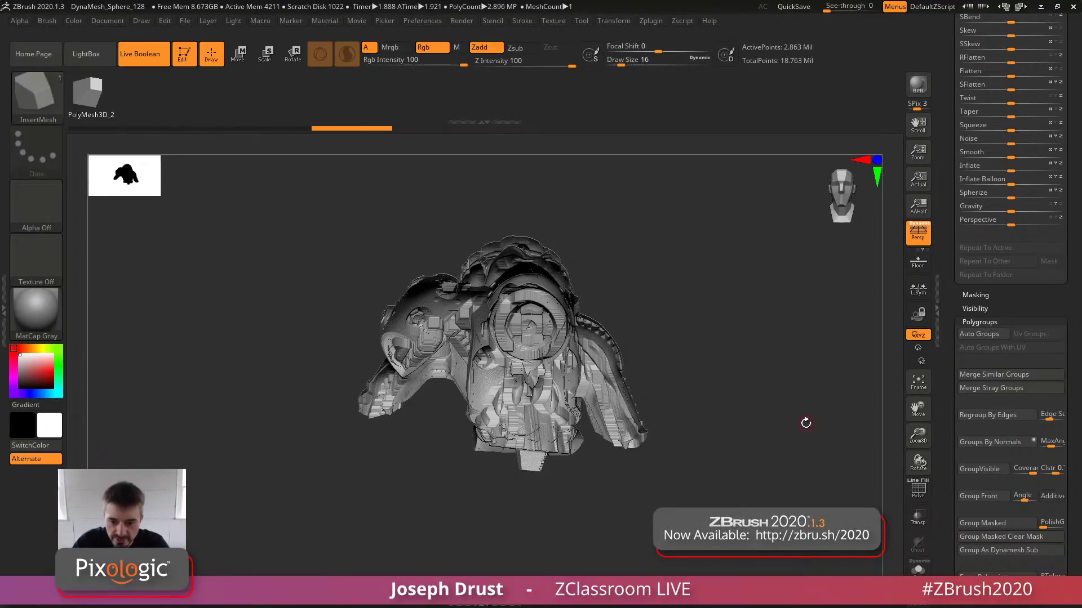
pyautogui.moveTo(805, 423); pyautogui.dragTo(810, 402)
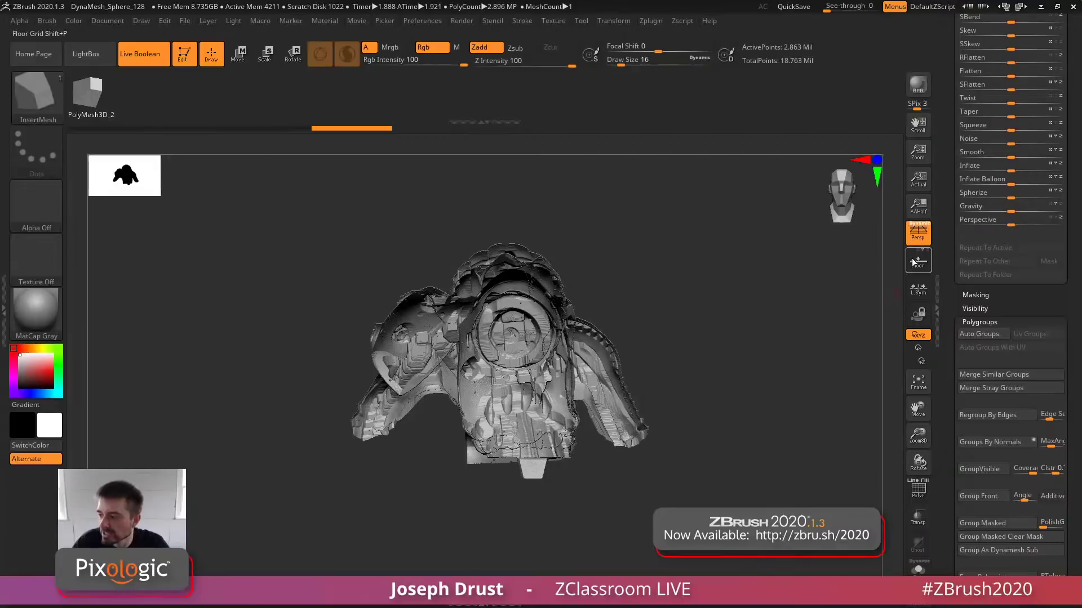
# Split the hidden outer shell of Body Done into its own subtool
pyautogui.moveTo(950, 218); pyautogui.dragTo(956, 390)
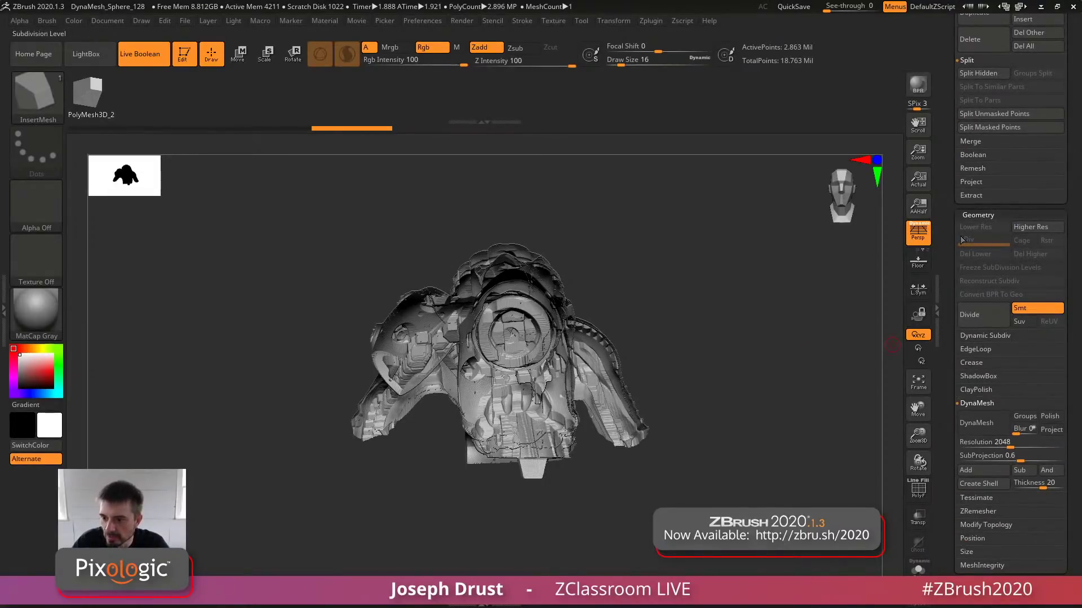
pyautogui.moveTo(958, 242); pyautogui.dragTo(953, 179)
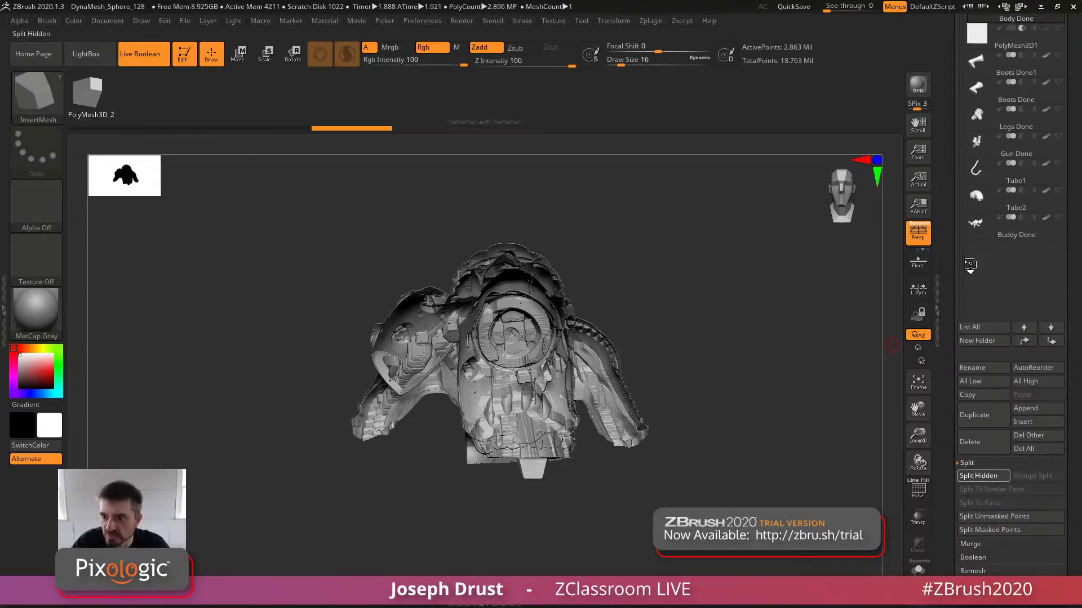
pyautogui.moveTo(946, 180); pyautogui.dragTo(946, 239)
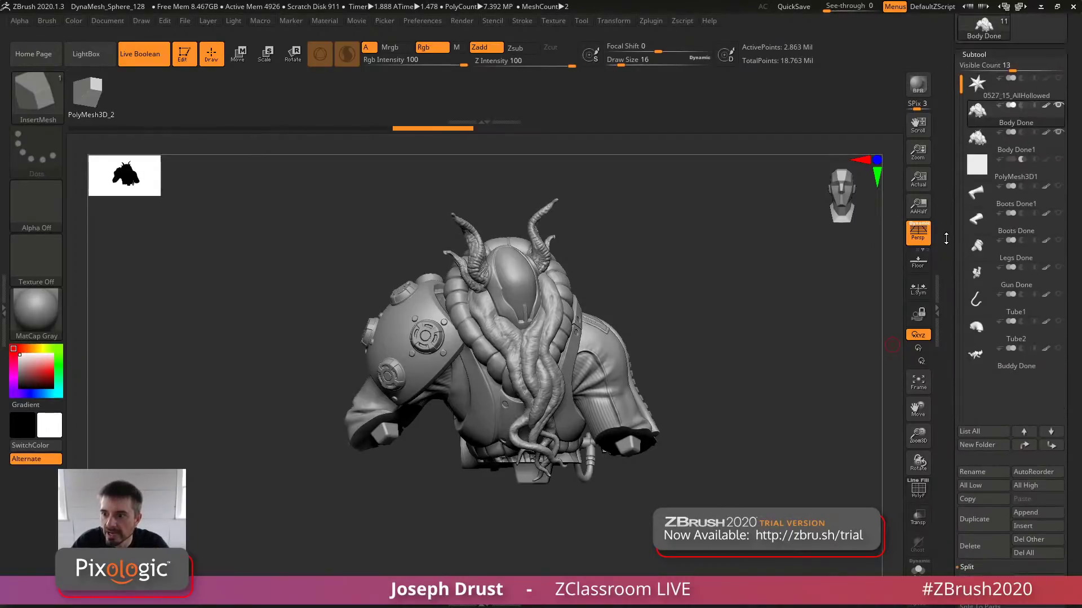
# Turn on Solo and examine the outer shell Body Done1 and the inner shell Body Done separately
pyautogui.click(1005, 145)
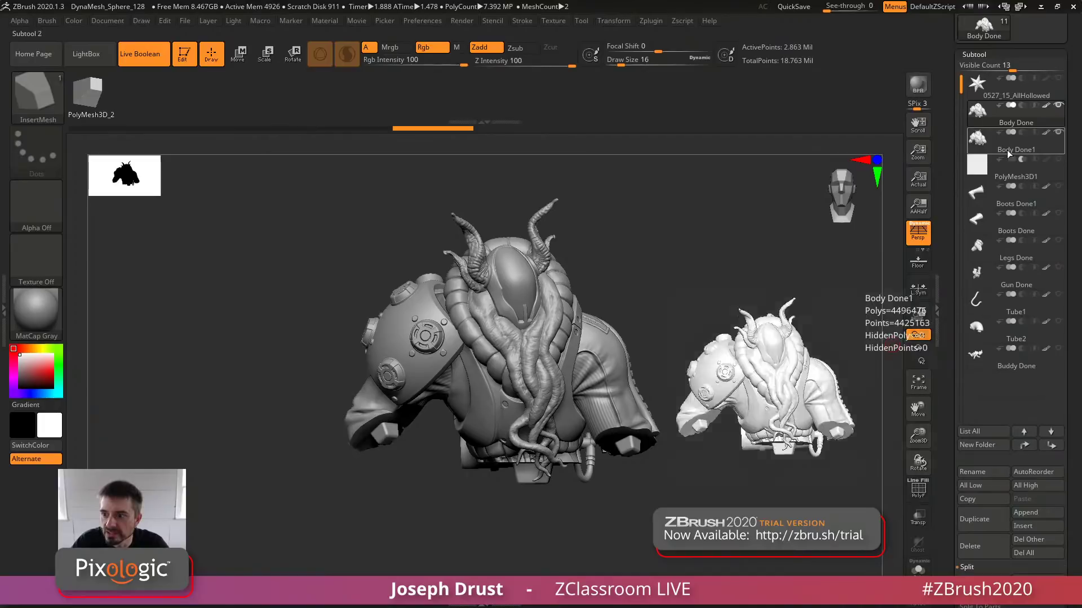
pyautogui.click(923, 570)
pyautogui.moveTo(815, 469)
pyautogui.mouseDown()
pyautogui.moveTo(768, 468)
pyautogui.moveTo(807, 462)
pyautogui.mouseUp()
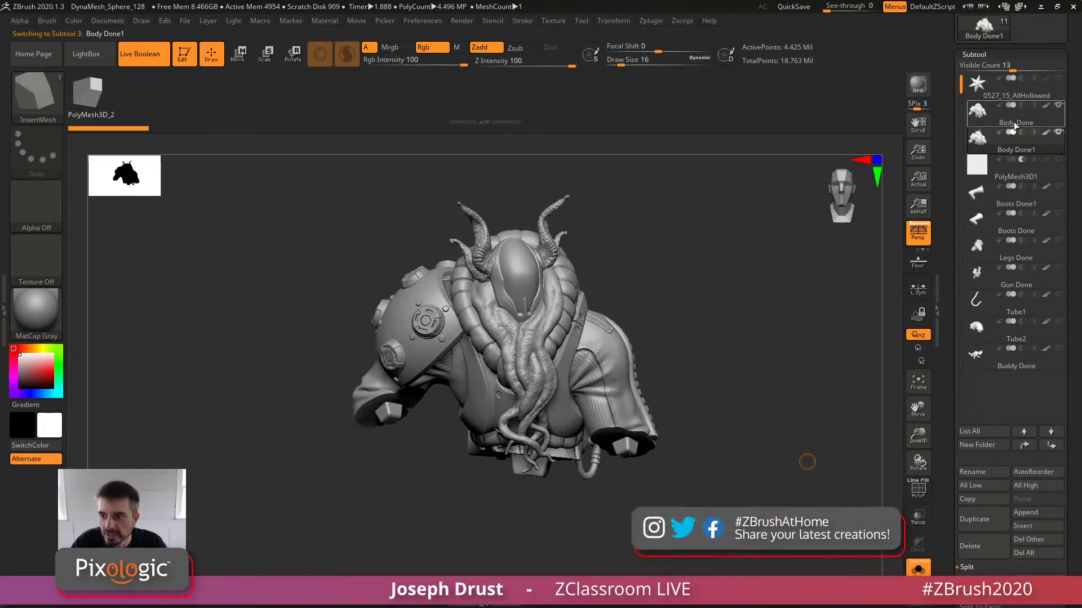
pyautogui.click(1014, 125)
pyautogui.moveTo(833, 394); pyautogui.dragTo(861, 401)
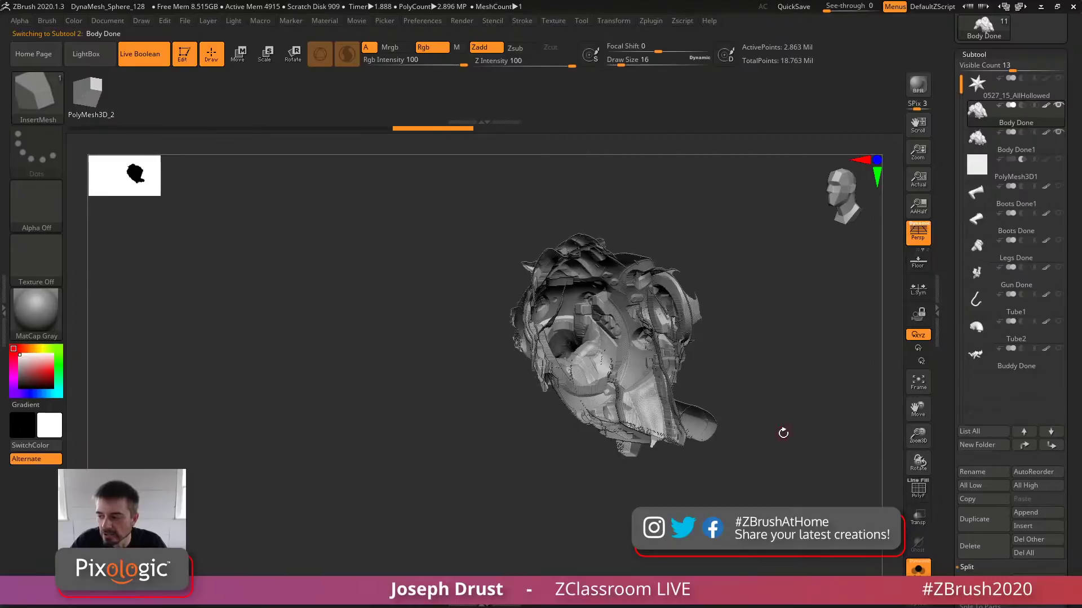
pyautogui.moveTo(783, 433); pyautogui.dragTo(893, 434)
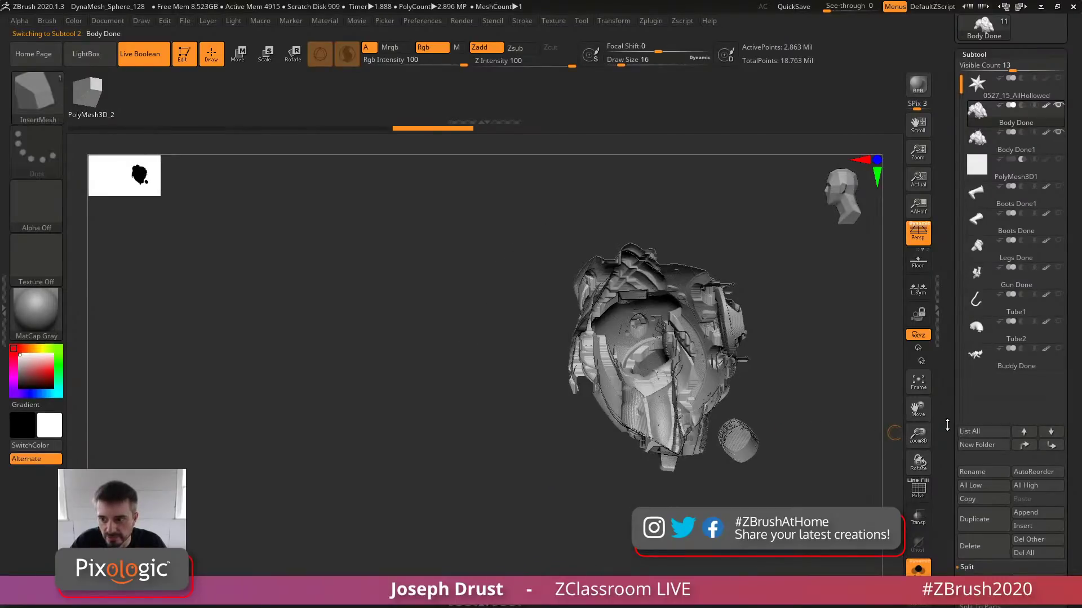
# Move the Body Done1 outer shell above Body Done in the subtool order and reselect Body Done
pyautogui.moveTo(951, 333); pyautogui.dragTo(951, 345)
pyautogui.click(987, 163)
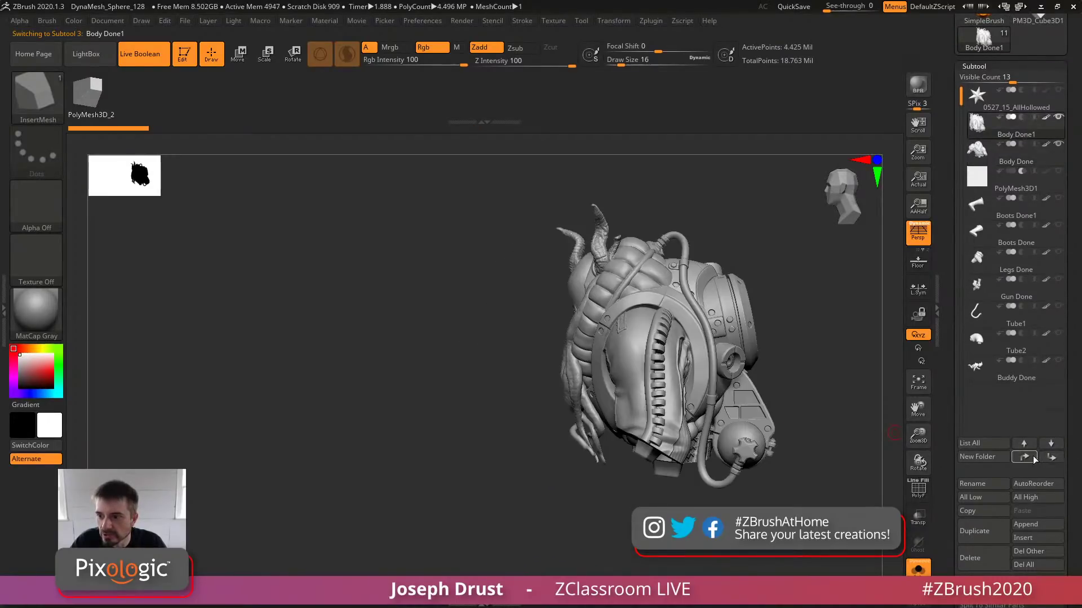
pyautogui.click(1012, 163)
# Flip the normals of the inner Body Done shell and turn off Solo
pyautogui.moveTo(816, 275)
pyautogui.mouseDown()
pyautogui.moveTo(765, 276)
pyautogui.moveTo(801, 288)
pyautogui.mouseUp()
pyautogui.moveTo(949, 408); pyautogui.dragTo(928, 163)
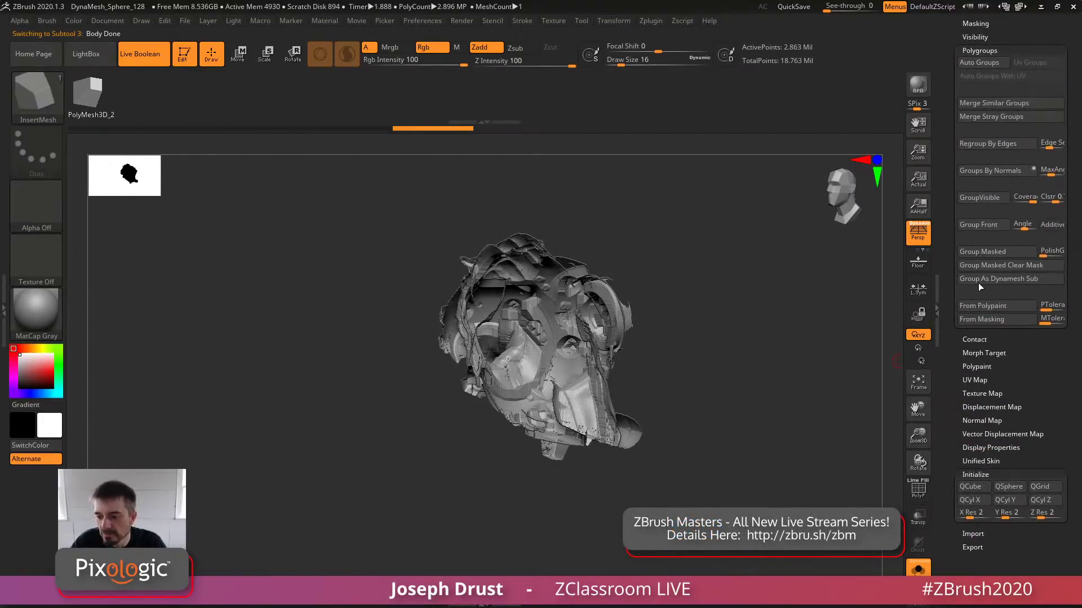
pyautogui.keyDown('shift'); pyautogui.click(972, 448); pyautogui.keyUp('shift')
pyautogui.moveTo(800, 394); pyautogui.dragTo(862, 338)
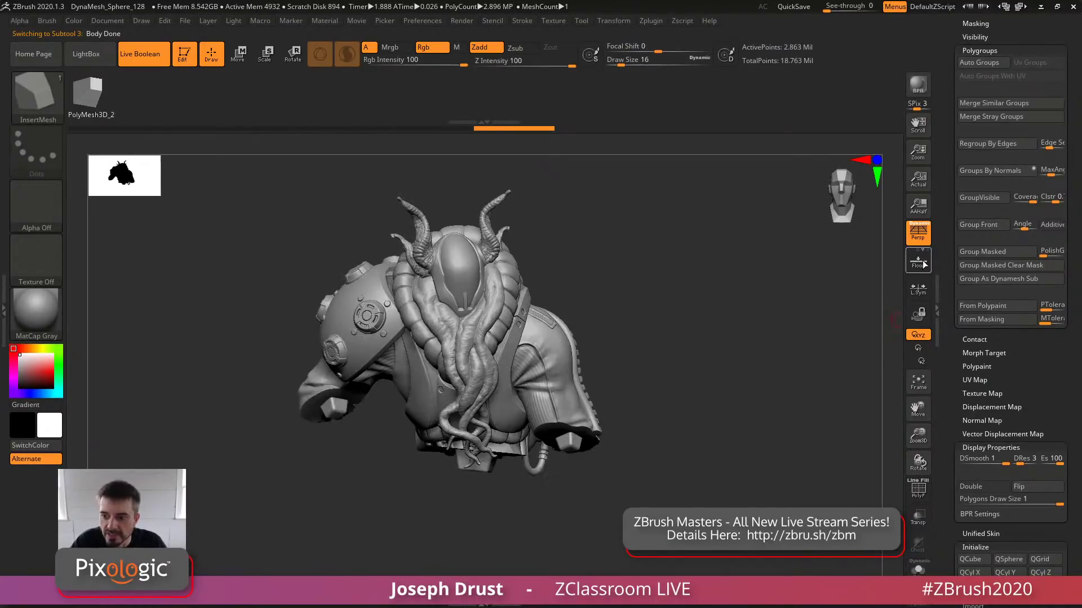
# Set the inner Body Done shell to subtract from the outer shell above it
pyautogui.moveTo(952, 79); pyautogui.dragTo(936, 394)
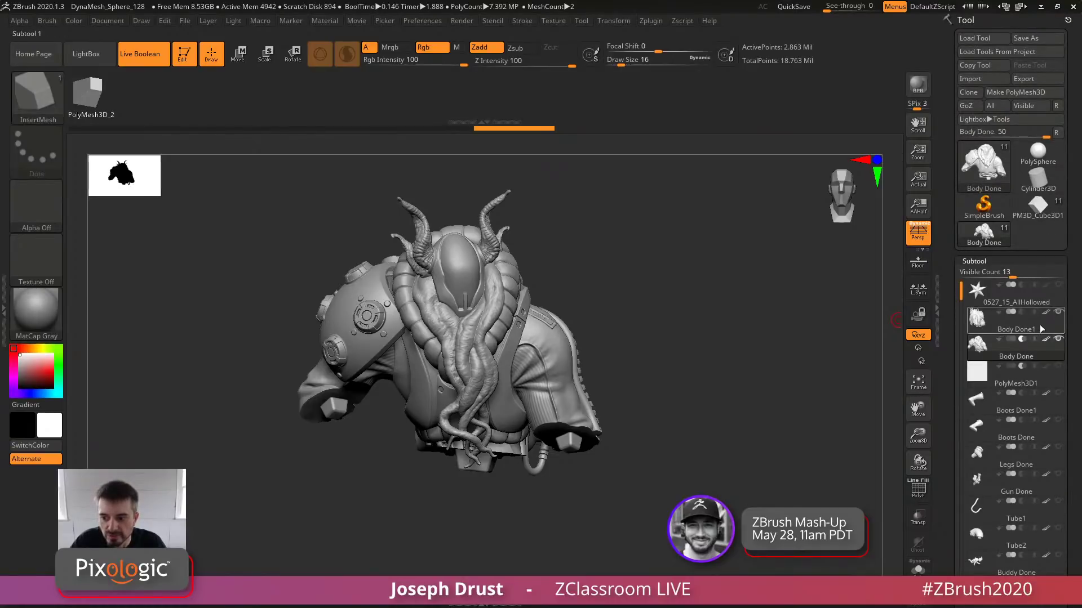
pyautogui.moveTo(1030, 361)
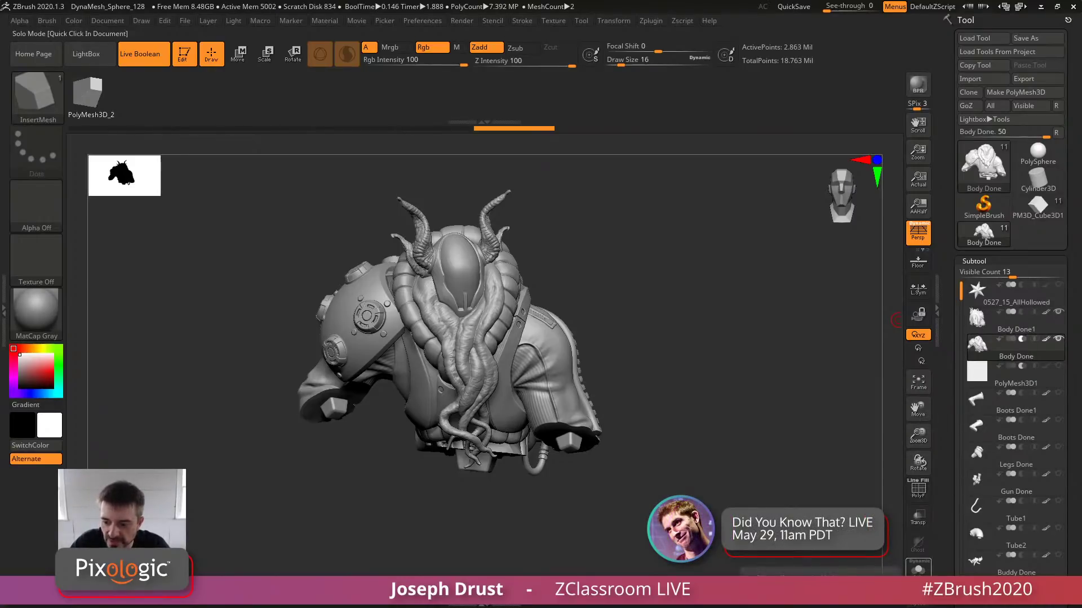
# Isolate the inner Body Done shell with Solo and set the brush Draw Size to 94
pyautogui.moveTo(795, 476); pyautogui.dragTo(778, 460)
pyautogui.press('space')
pyautogui.moveTo(795, 391); pyautogui.dragTo(804, 391)
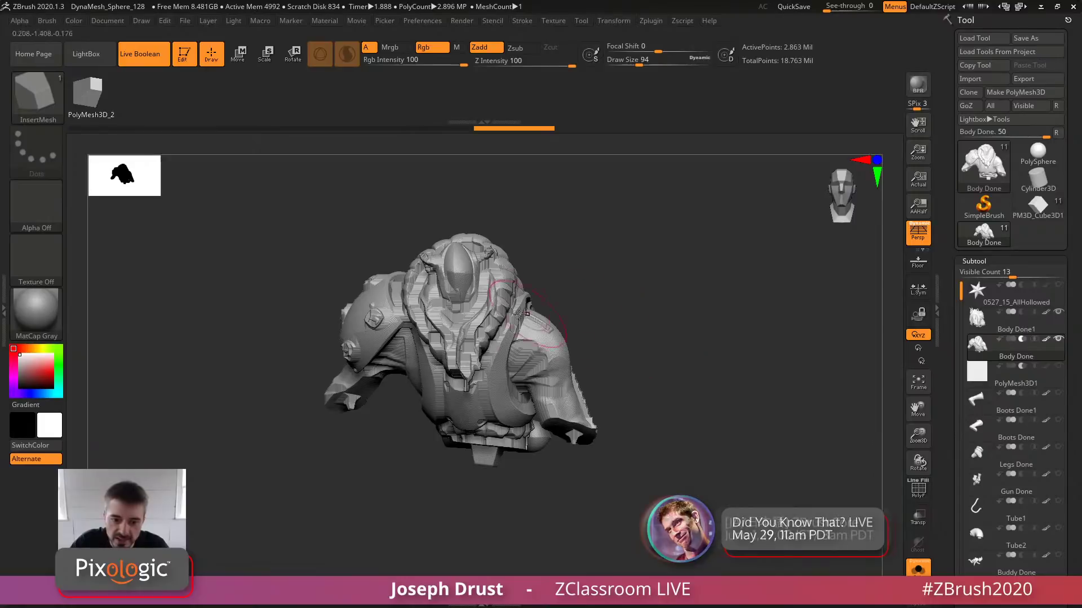
# Examine the isolated inner Body Done shell from the front, side and back, and look through its deformation options
pyautogui.moveTo(687, 307); pyautogui.dragTo(608, 316)
pyautogui.press('shift')
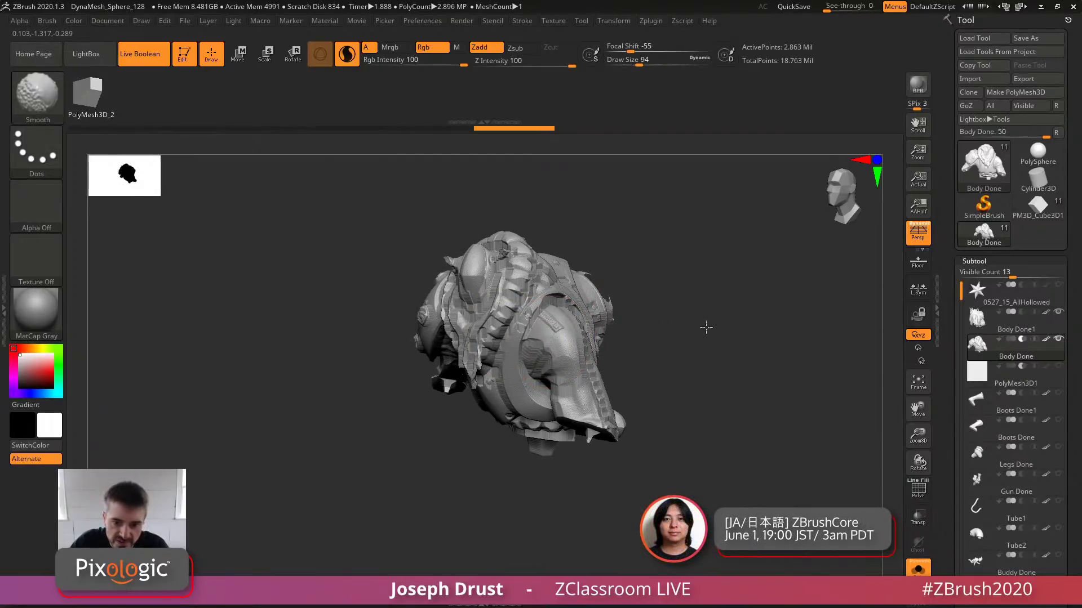
pyautogui.moveTo(736, 338)
pyautogui.mouseDown()
pyautogui.moveTo(739, 357)
pyautogui.moveTo(727, 362)
pyautogui.moveTo(782, 341)
pyautogui.moveTo(736, 363)
pyautogui.mouseUp()
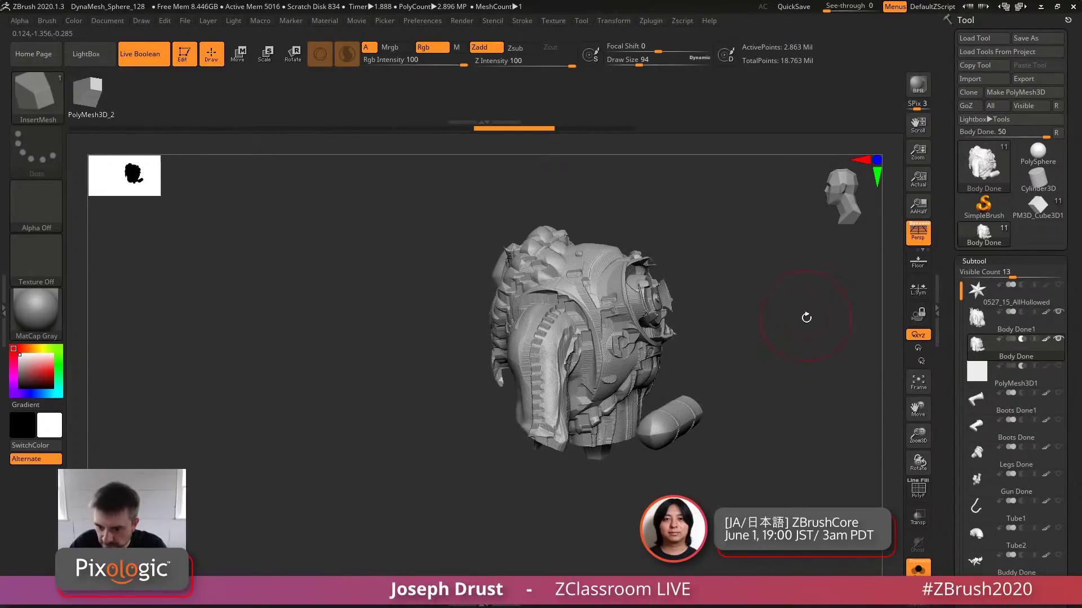
pyautogui.moveTo(806, 314)
pyautogui.mouseDown()
pyautogui.moveTo(826, 291)
pyautogui.moveTo(819, 323)
pyautogui.mouseUp()
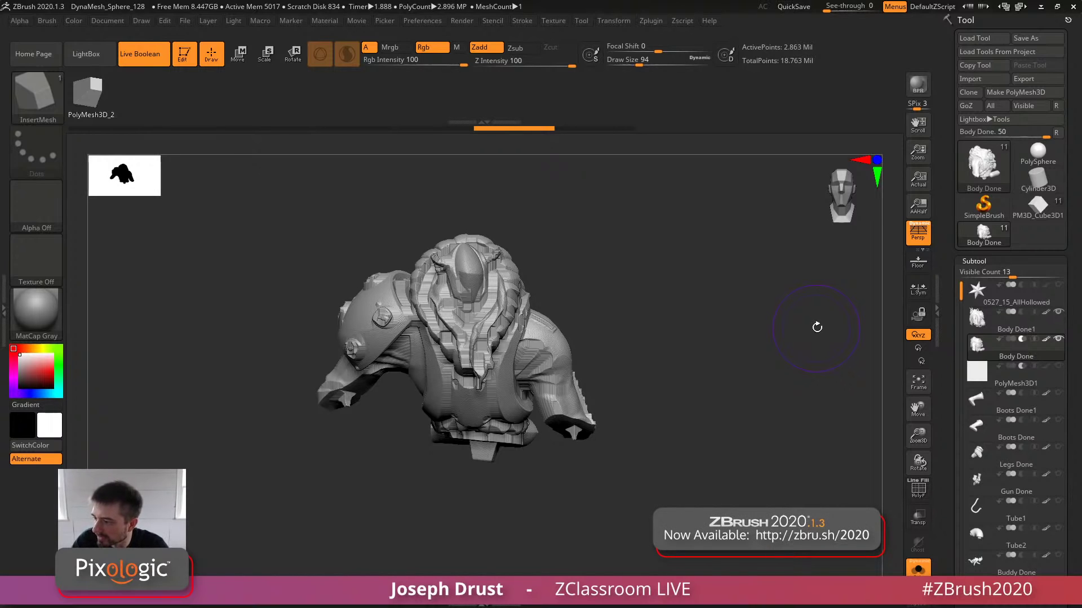
pyautogui.scroll(-10, 951, 330)
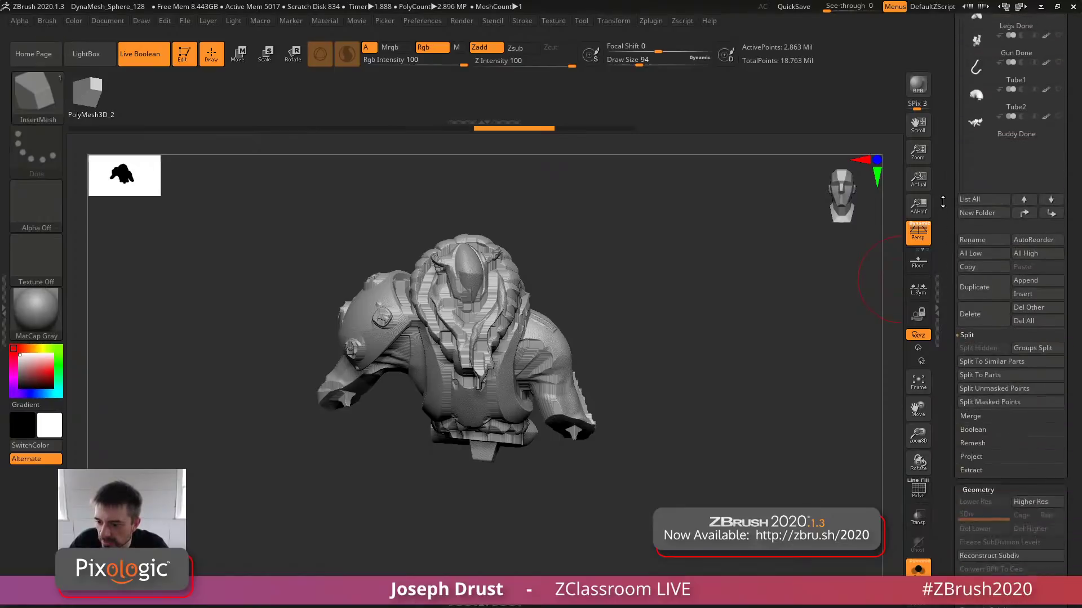
pyautogui.moveTo(792, 293); pyautogui.dragTo(793, 357)
pyautogui.scroll(-5, 947, 345)
pyautogui.scroll(-4, 951, 438)
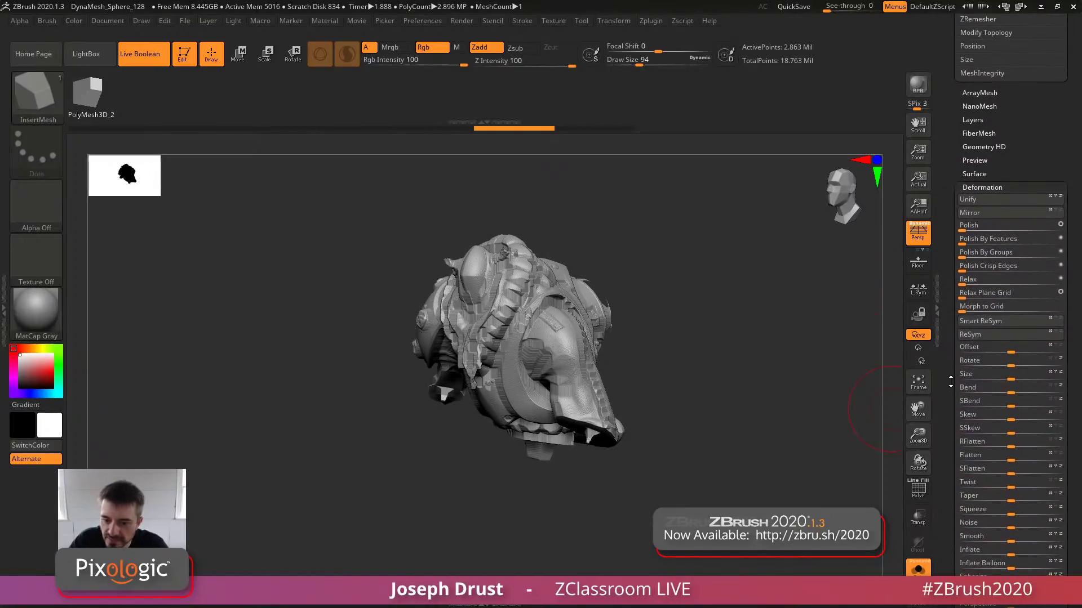
pyautogui.moveTo(789, 360); pyautogui.dragTo(728, 369)
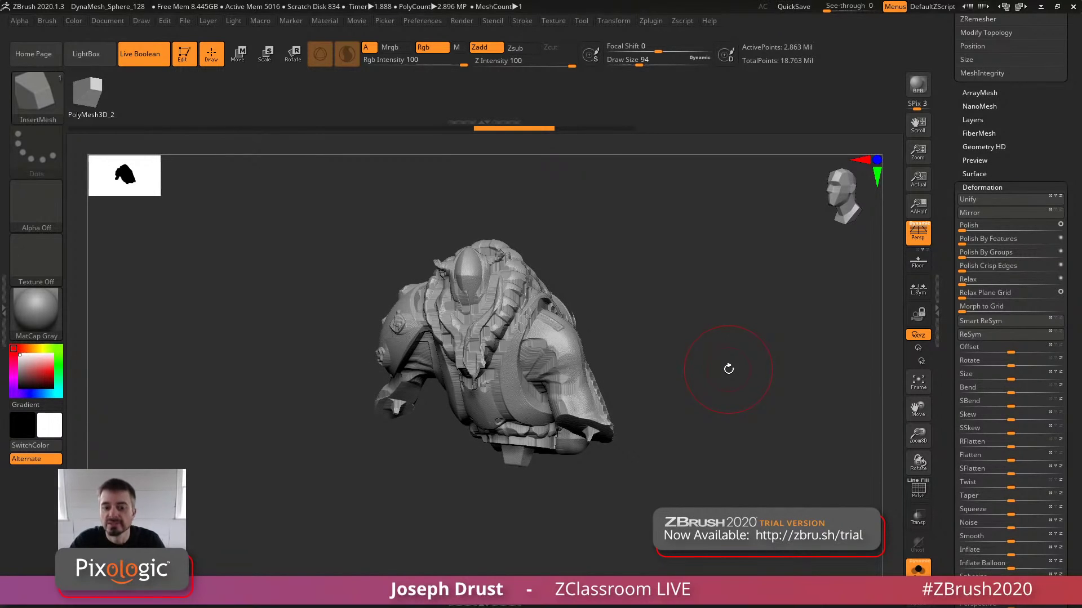
pyautogui.moveTo(729, 369); pyautogui.dragTo(569, 348)
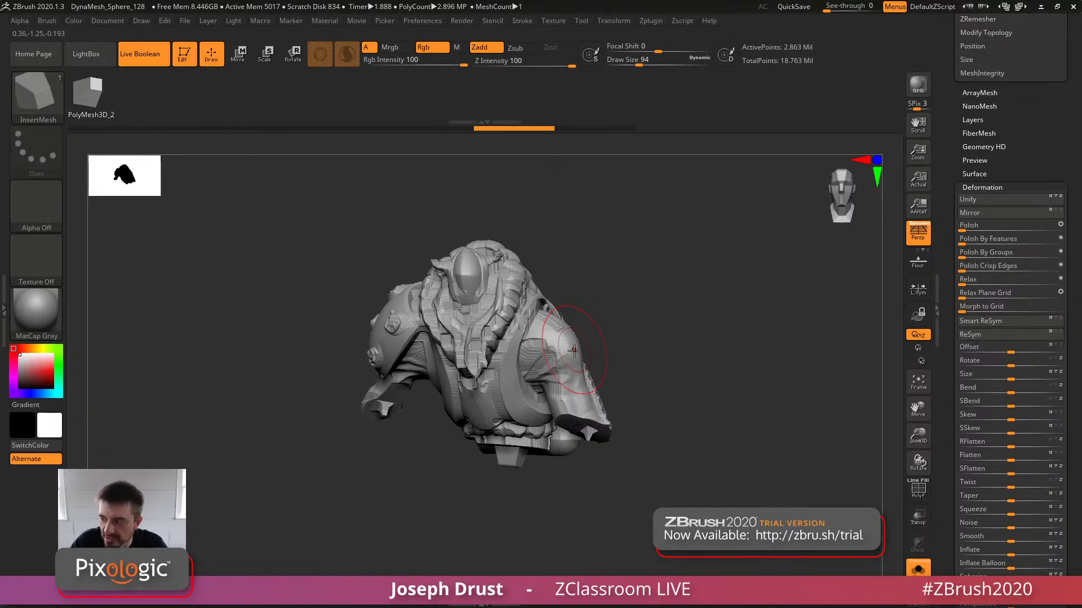
pyautogui.moveTo(722, 398); pyautogui.dragTo(849, 304)
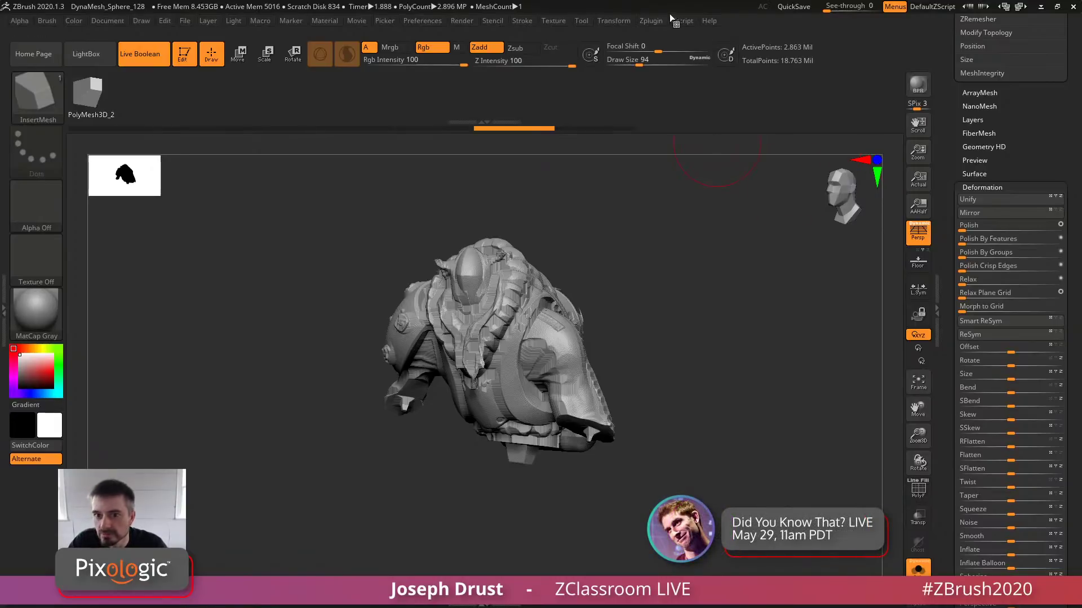
# Show the Quick Scaler plugin's options for scaling the model by percentage
pyautogui.click(645, 20)
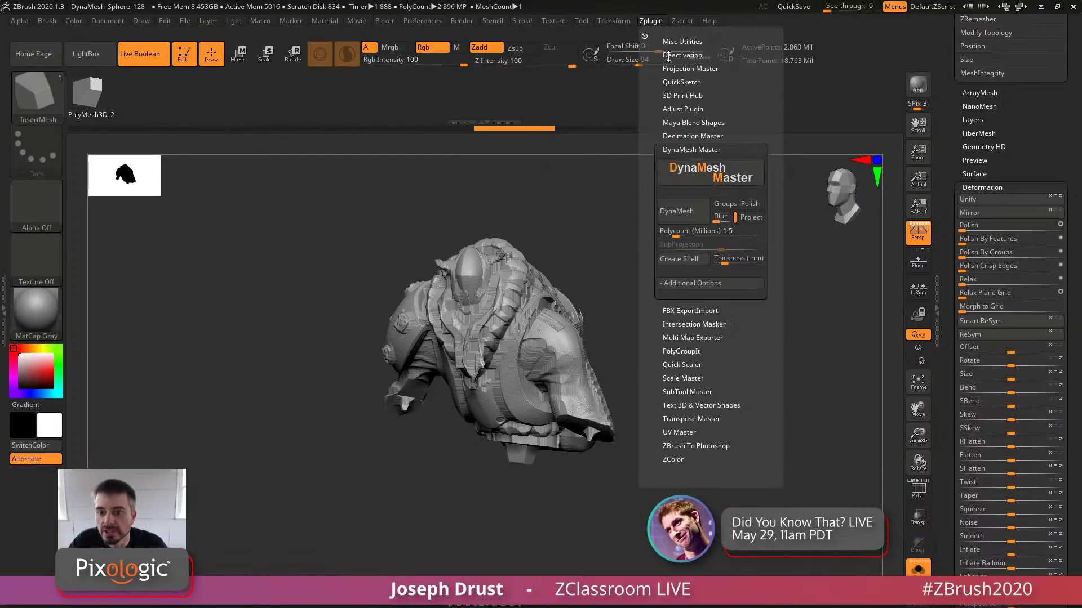
pyautogui.click(709, 148)
pyautogui.click(690, 217)
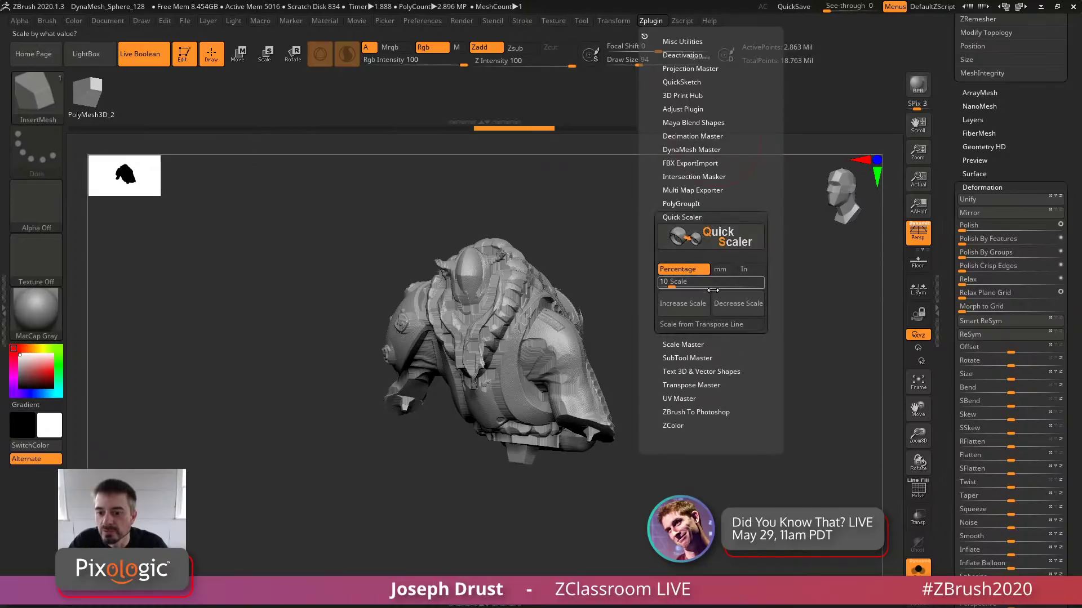
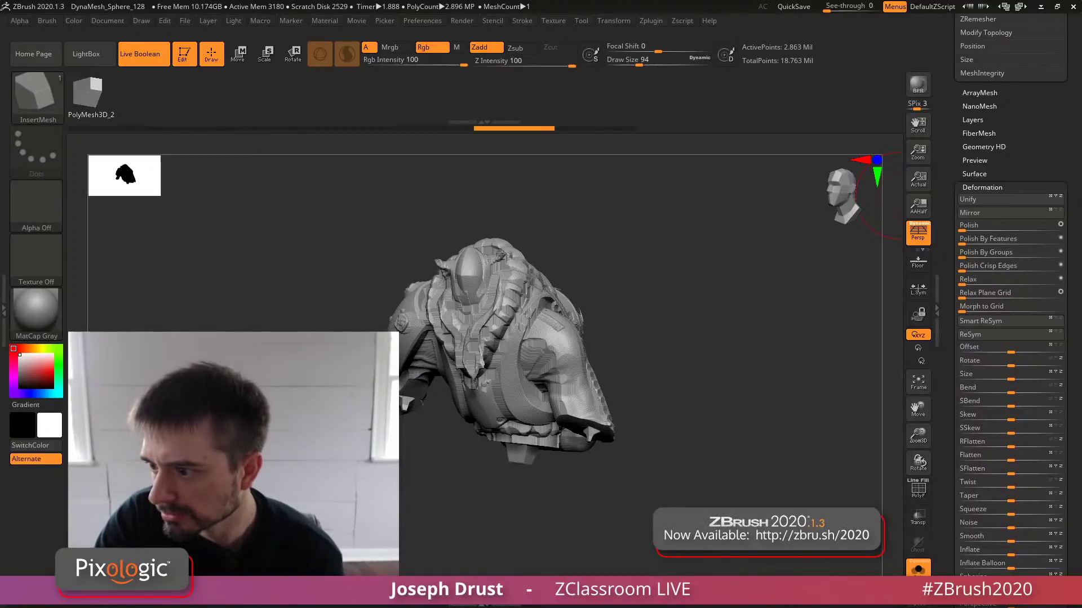
# Turn off Solo on the inner shell and load the 0527_16_AllDecimated tool
pyautogui.moveTo(676, 266); pyautogui.dragTo(664, 259)
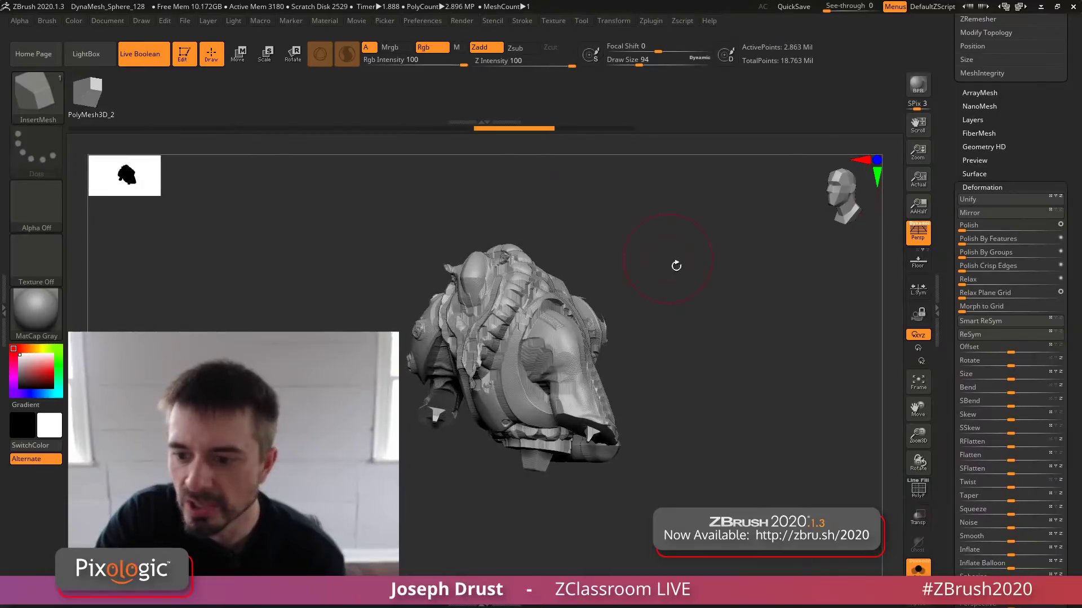
pyautogui.click(913, 572)
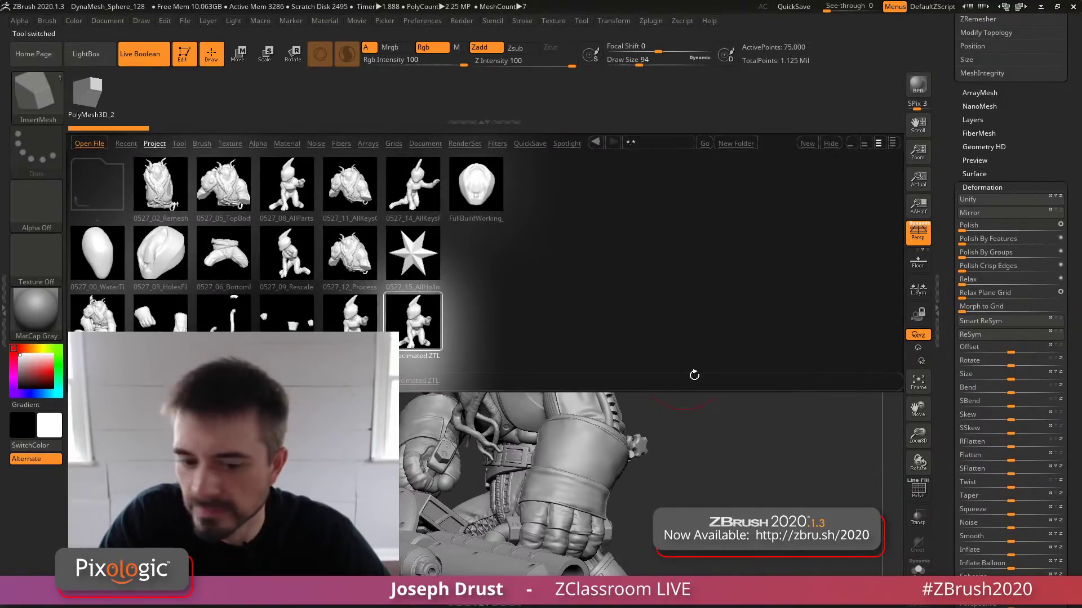
pyautogui.moveTo(770, 454); pyautogui.dragTo(794, 289)
pyautogui.moveTo(1016, 175); pyautogui.dragTo(944, 335)
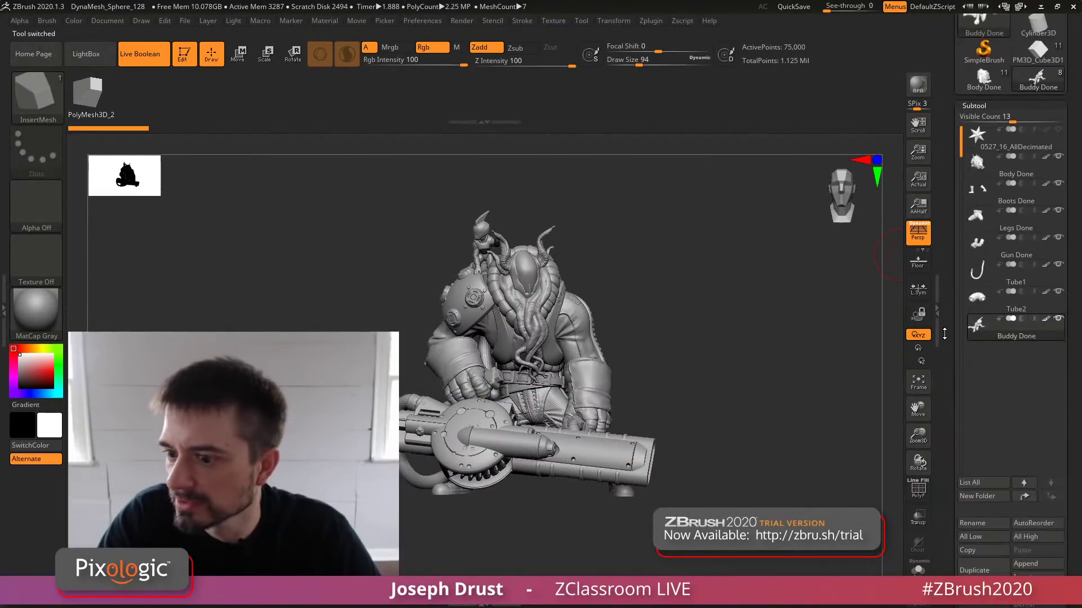
# Select the decimated Body Done subtool and isolate it with Solo
pyautogui.click(1007, 169)
pyautogui.click(918, 569)
pyautogui.moveTo(800, 462); pyautogui.dragTo(751, 398)
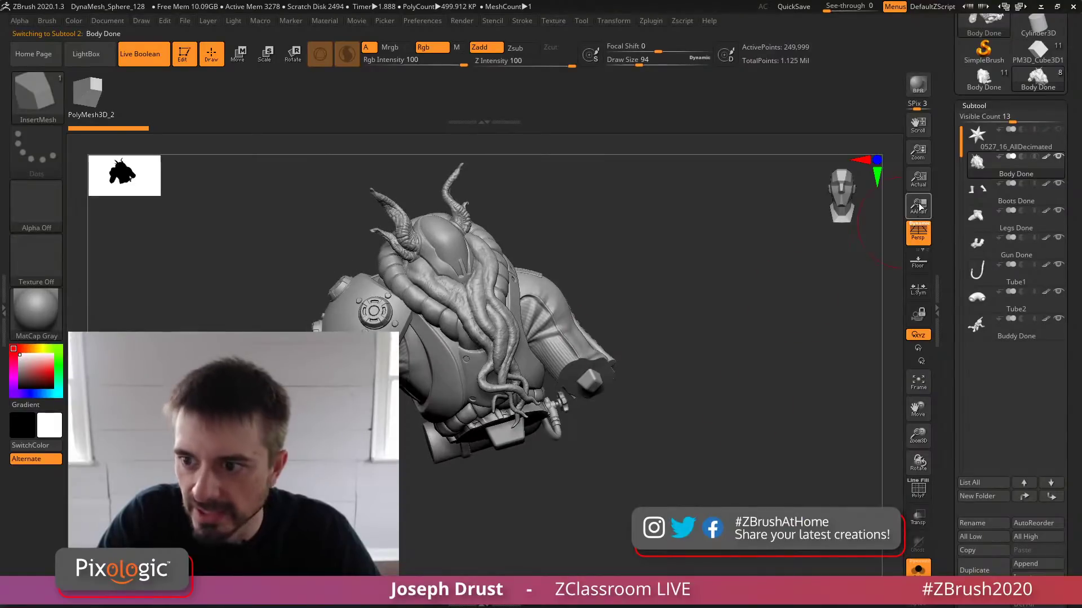
# Show the Scale Master plugin's options for the decimated Body Done
pyautogui.moveTo(947, 129); pyautogui.dragTo(950, 248)
pyautogui.click(653, 21)
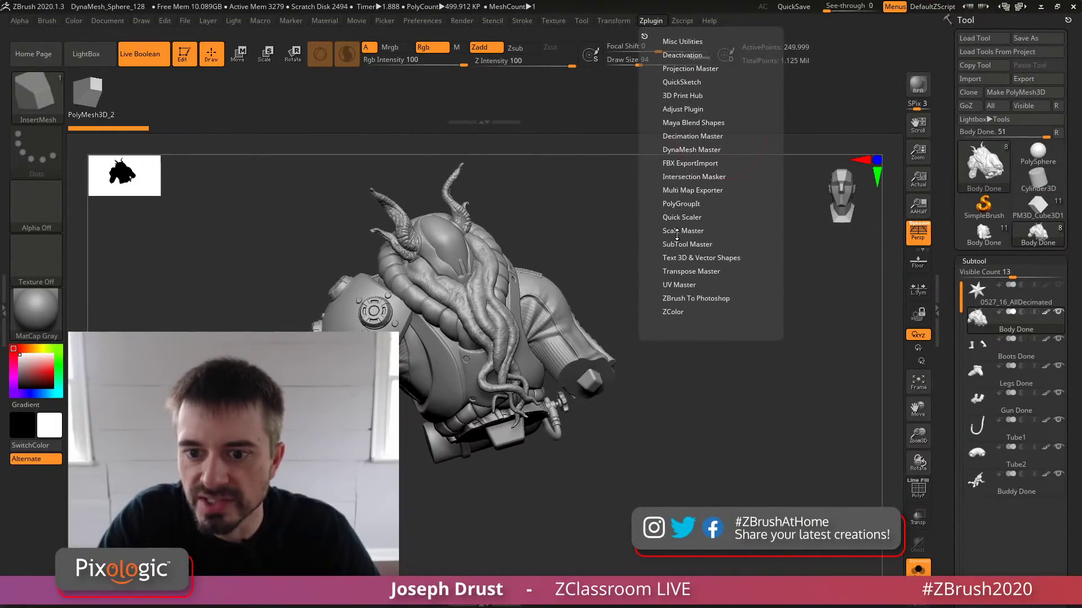
pyautogui.click(676, 232)
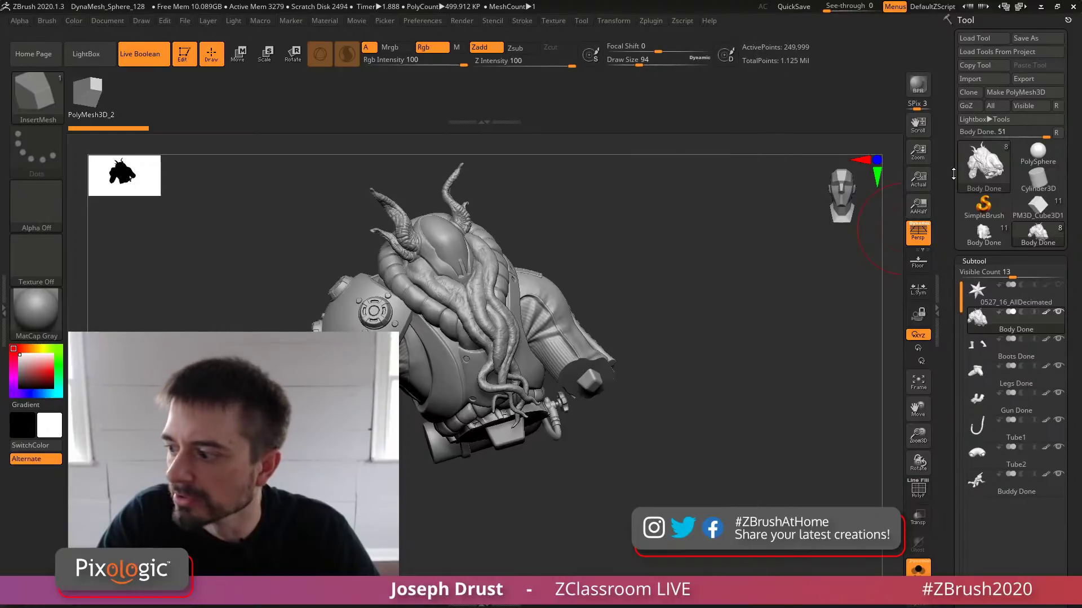
# Review the file formats available for exporting the Body Done mesh, and cancel the export
pyautogui.click(1029, 78)
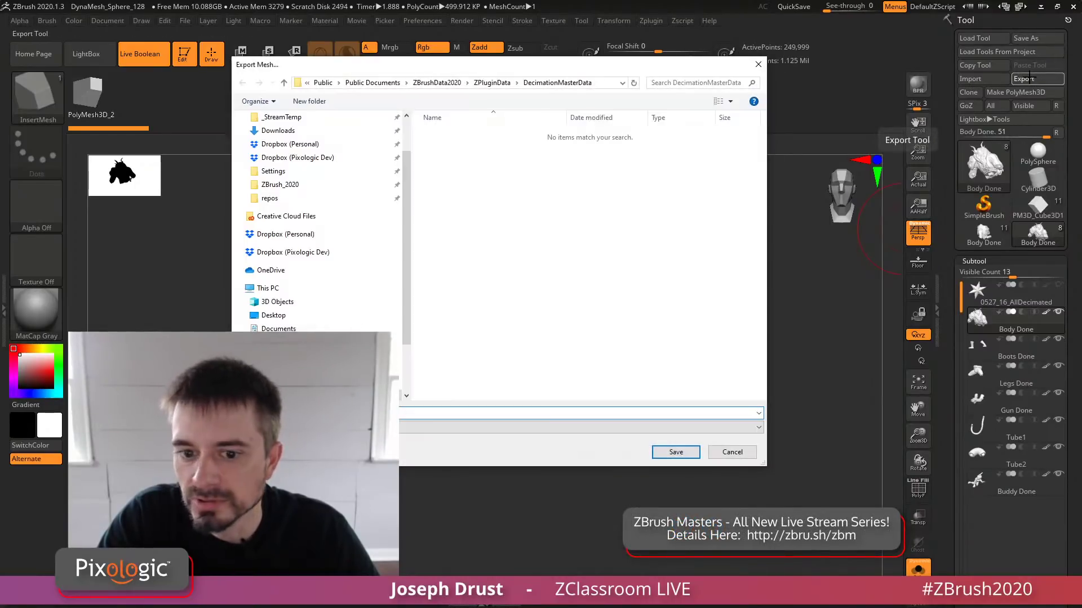
pyautogui.click(447, 428)
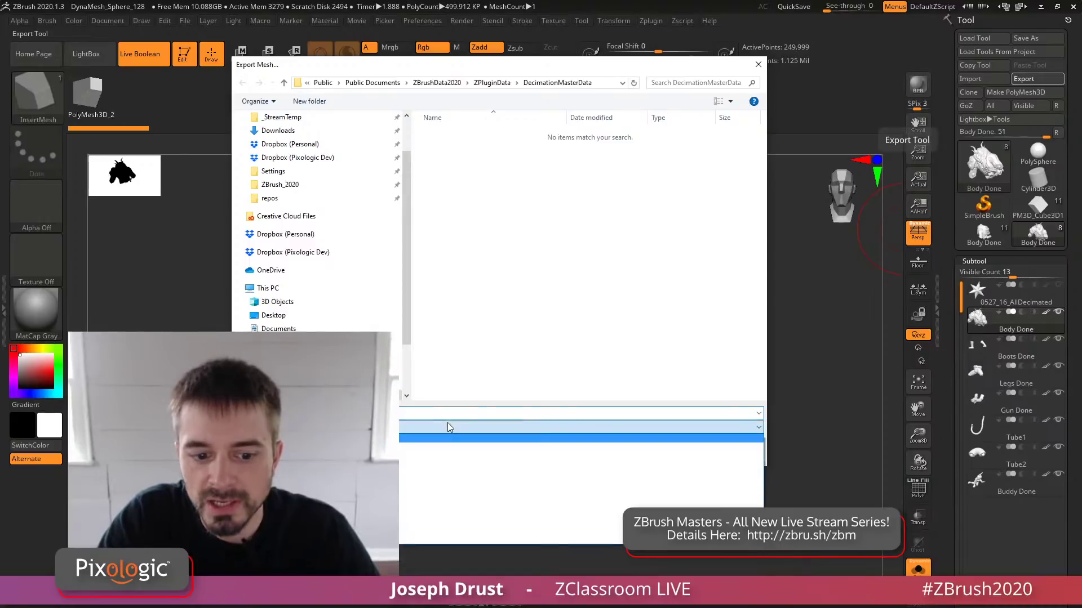
pyautogui.click(763, 378)
pyautogui.click(742, 457)
pyautogui.moveTo(775, 355); pyautogui.dragTo(763, 358)
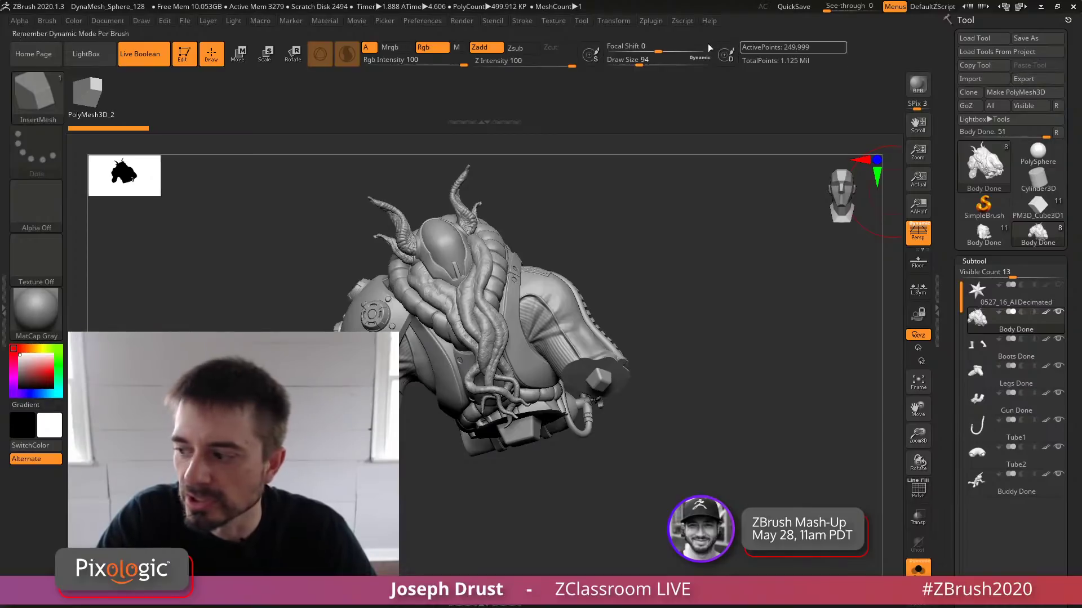
# Review Scale Master's subtool size and unit-scale export options, and bring up the 3D Print Hub options
pyautogui.click(650, 21)
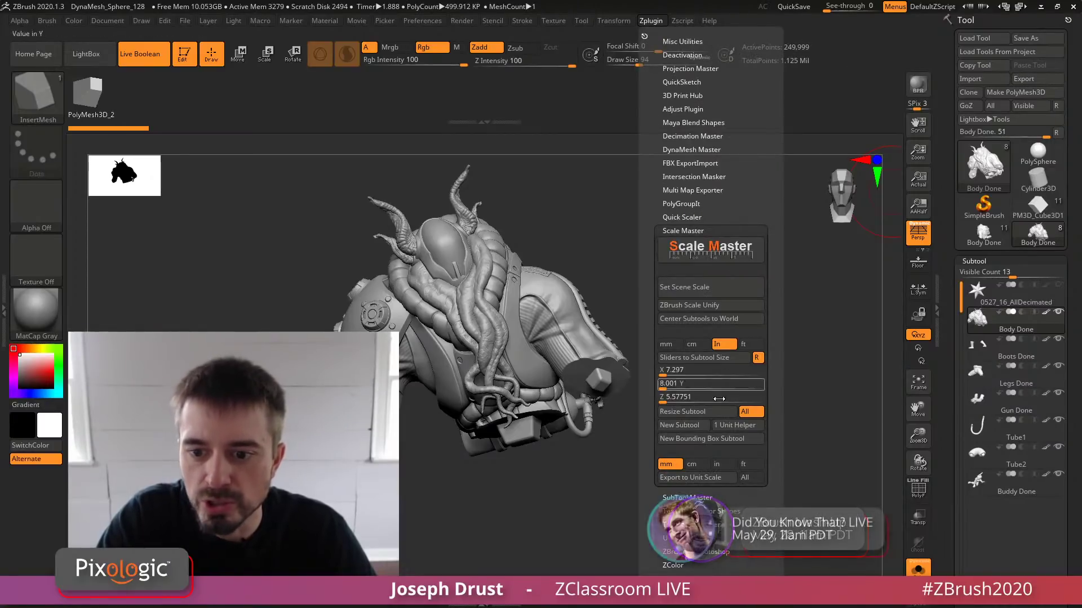
pyautogui.click(724, 231)
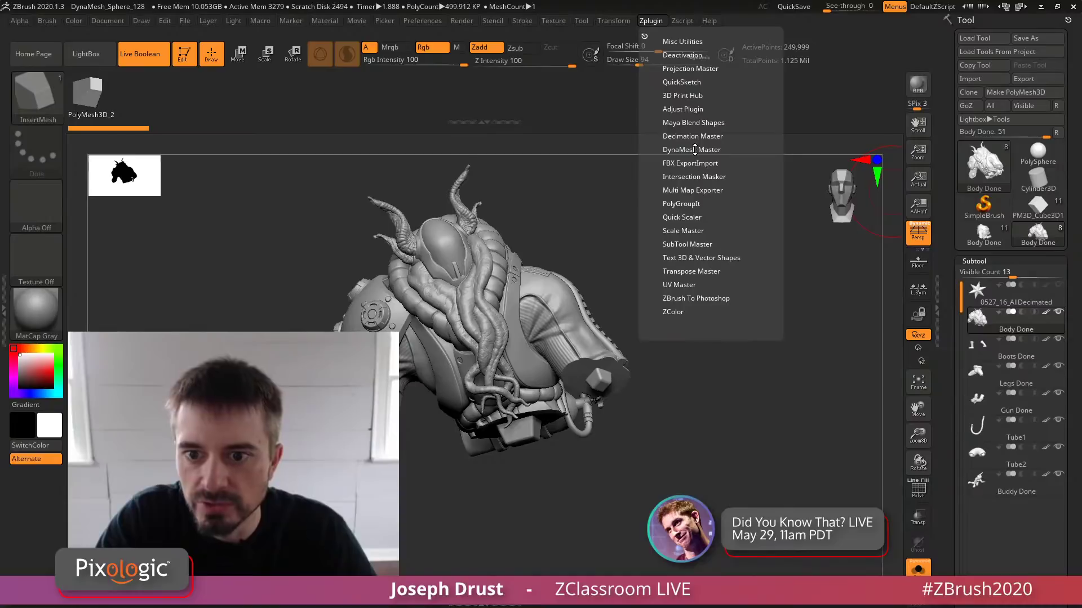
pyautogui.click(686, 94)
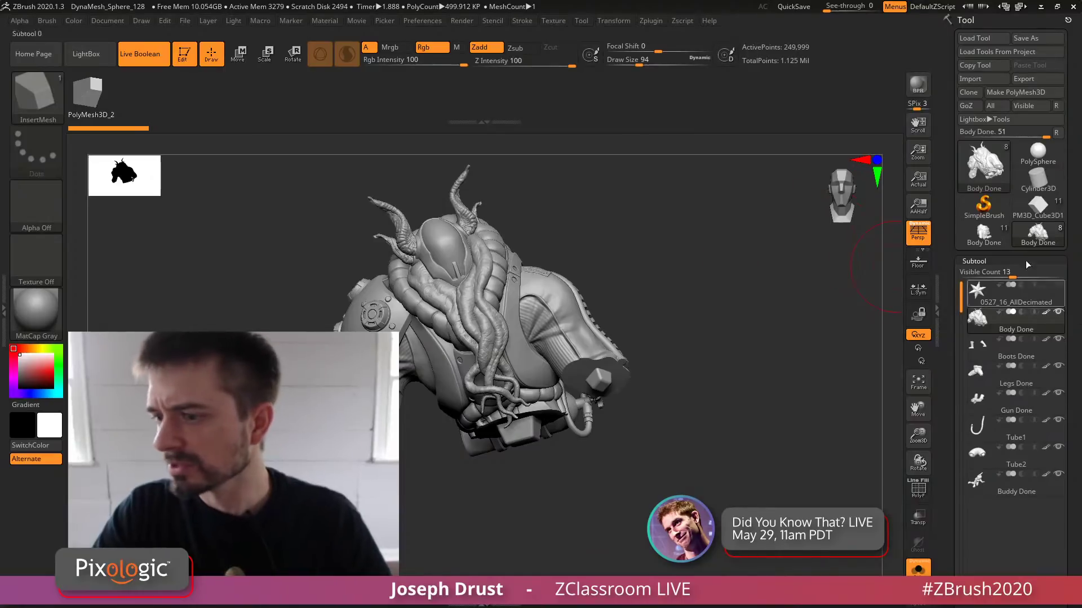
# Turn off Solo on Body Done to show all parts of the decimated character
pyautogui.moveTo(632, 268)
pyautogui.mouseDown()
pyautogui.moveTo(659, 248)
pyautogui.moveTo(699, 248)
pyautogui.mouseUp()
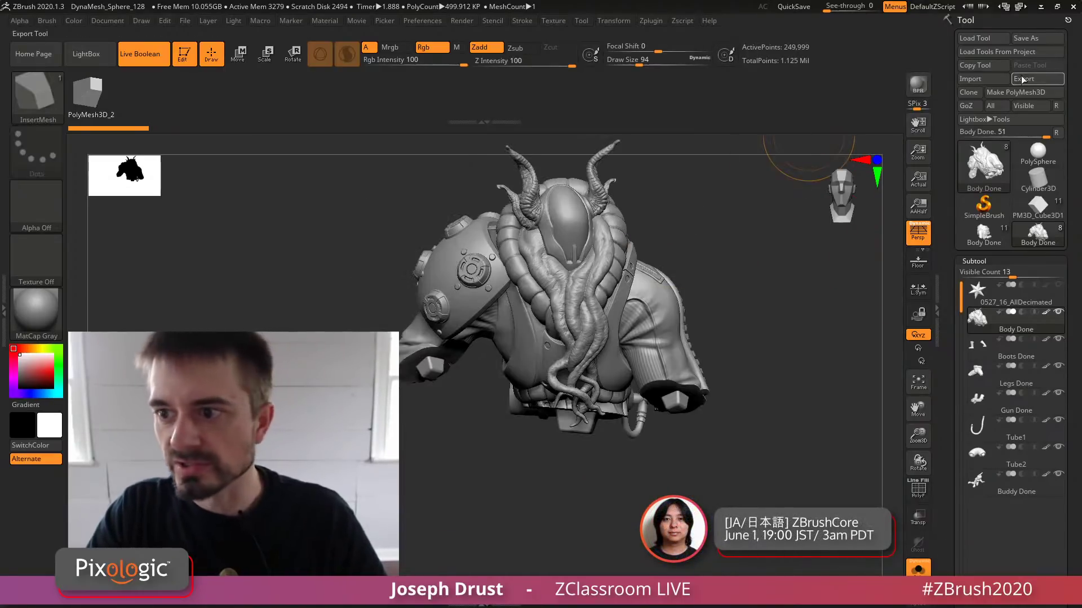
pyautogui.moveTo(1038, 153)
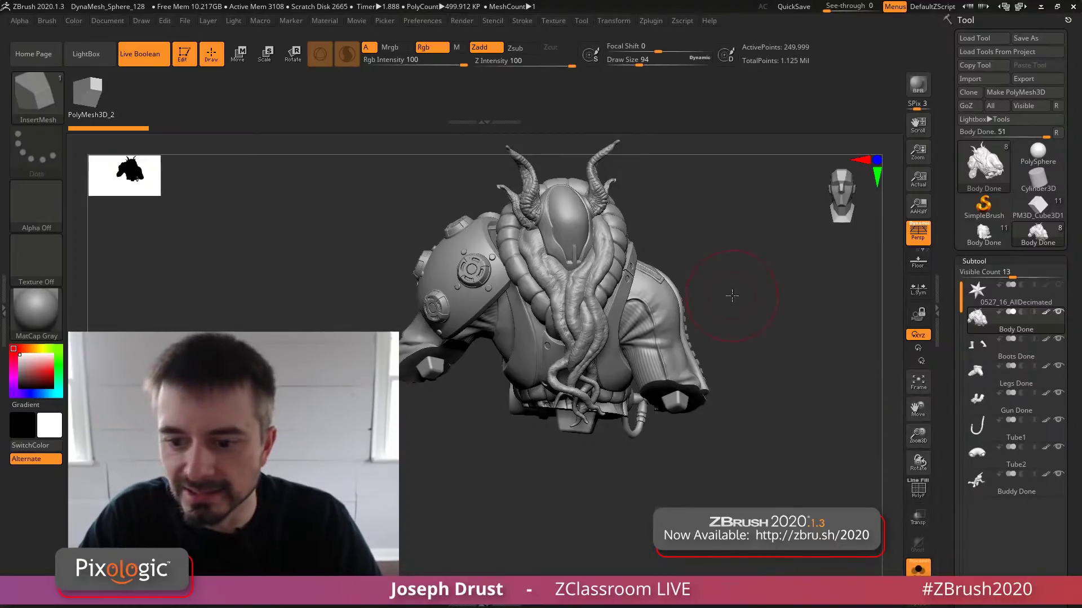
pyautogui.moveTo(732, 296); pyautogui.dragTo(670, 299)
pyautogui.click(910, 571)
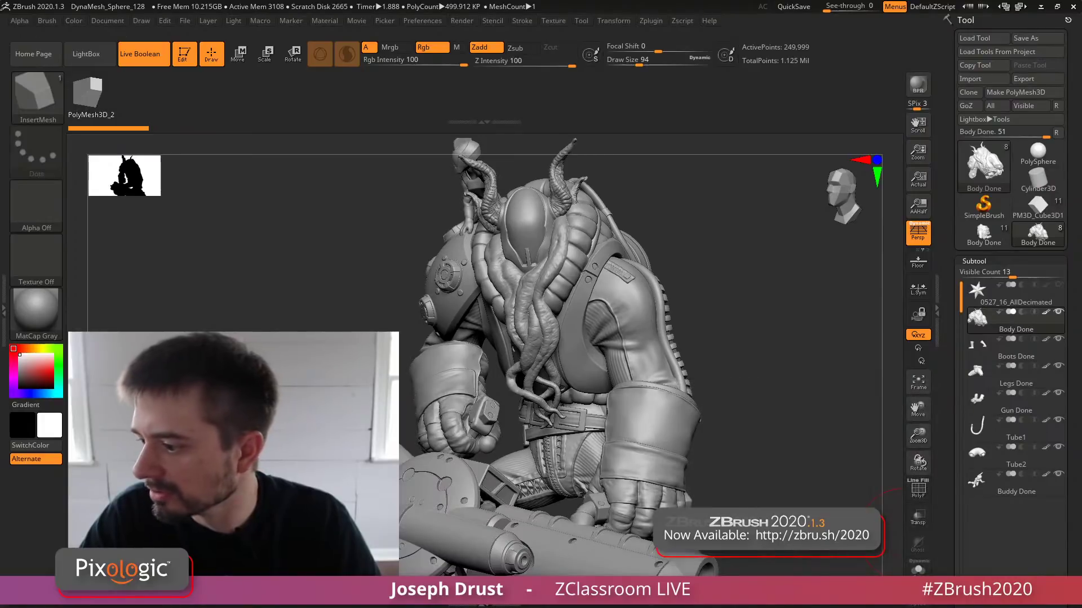